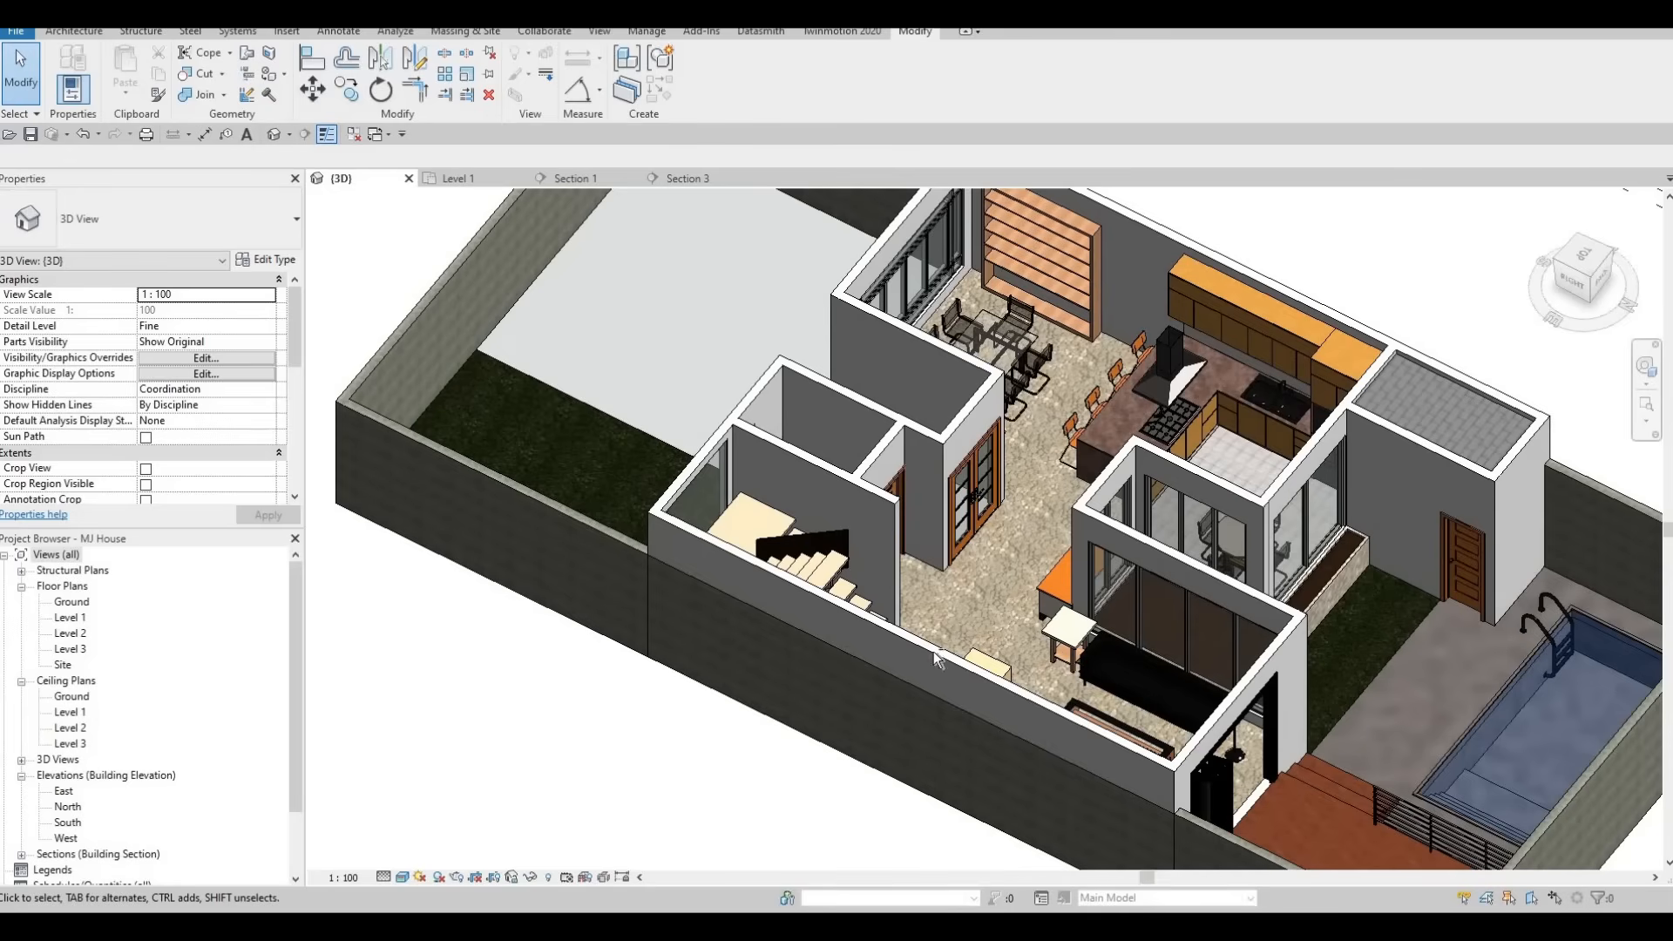
Examine the ground-floor interior, the staircase and the front yard of the house in the 3D view.
scroll(1031, 535, "up", 3)
scroll(1032, 535, "down", 2)
middle_click_drag(1031, 535, 890, 550)
scroll(890, 551, "up", 2)
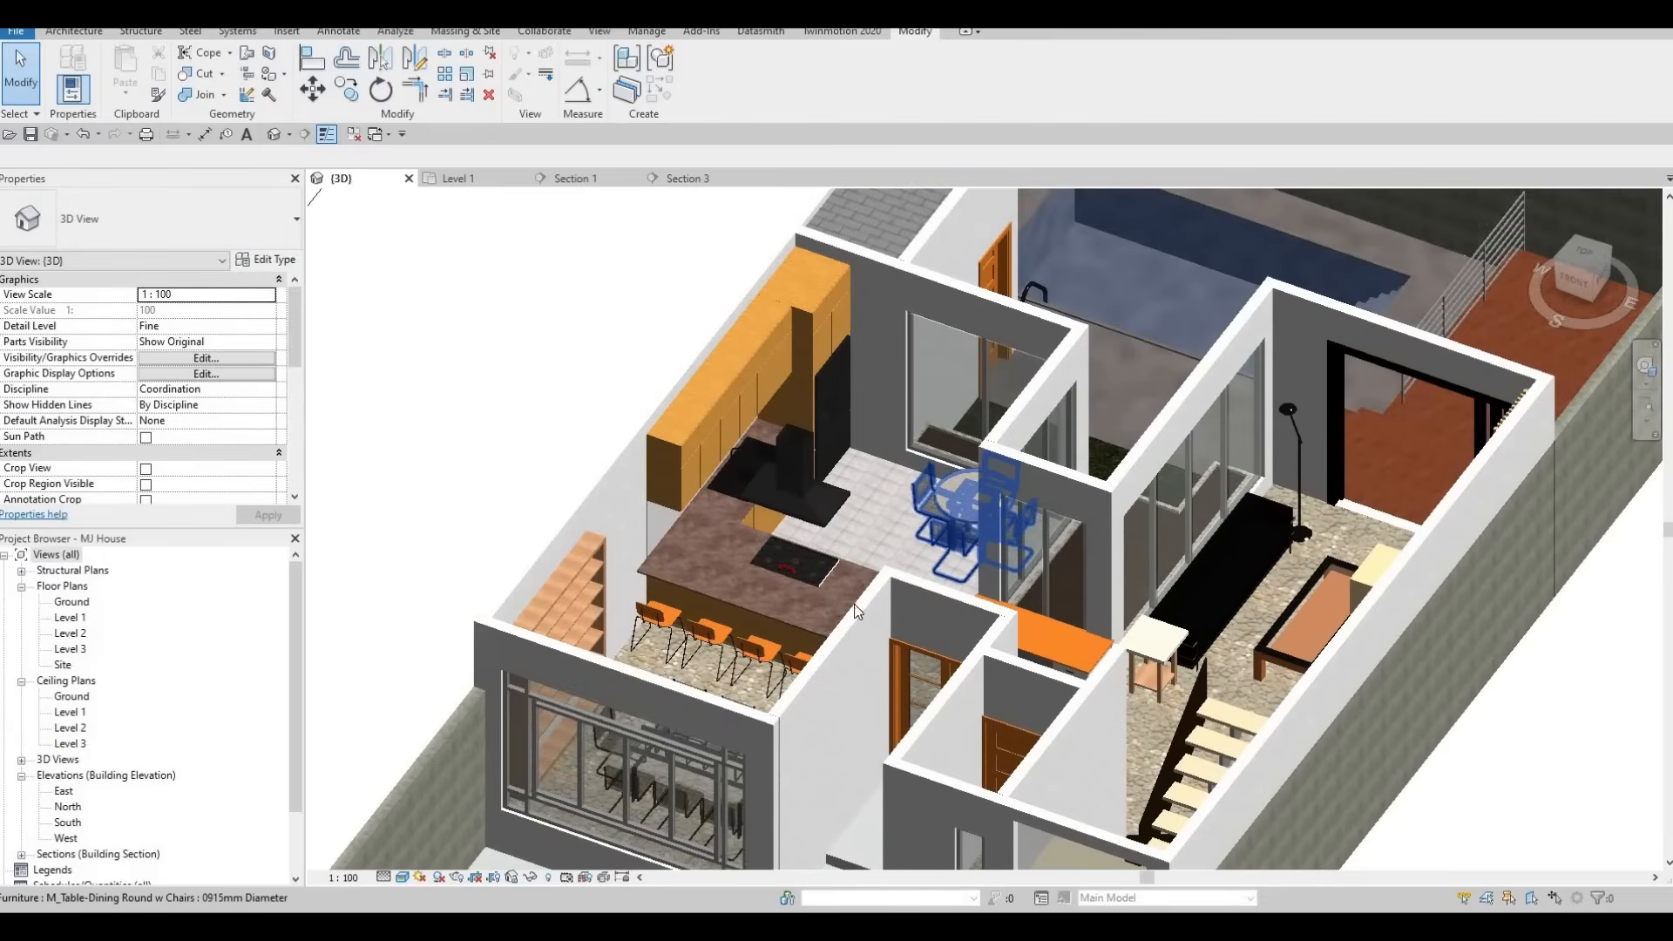
middle_click_drag(956, 703, 1437, 731, "shift")
middle_click_drag(1023, 720, 1225, 735, "shift")
middle_click_drag(967, 653, 1045, 586, "shift")
scroll(890, 580, "up", 2)
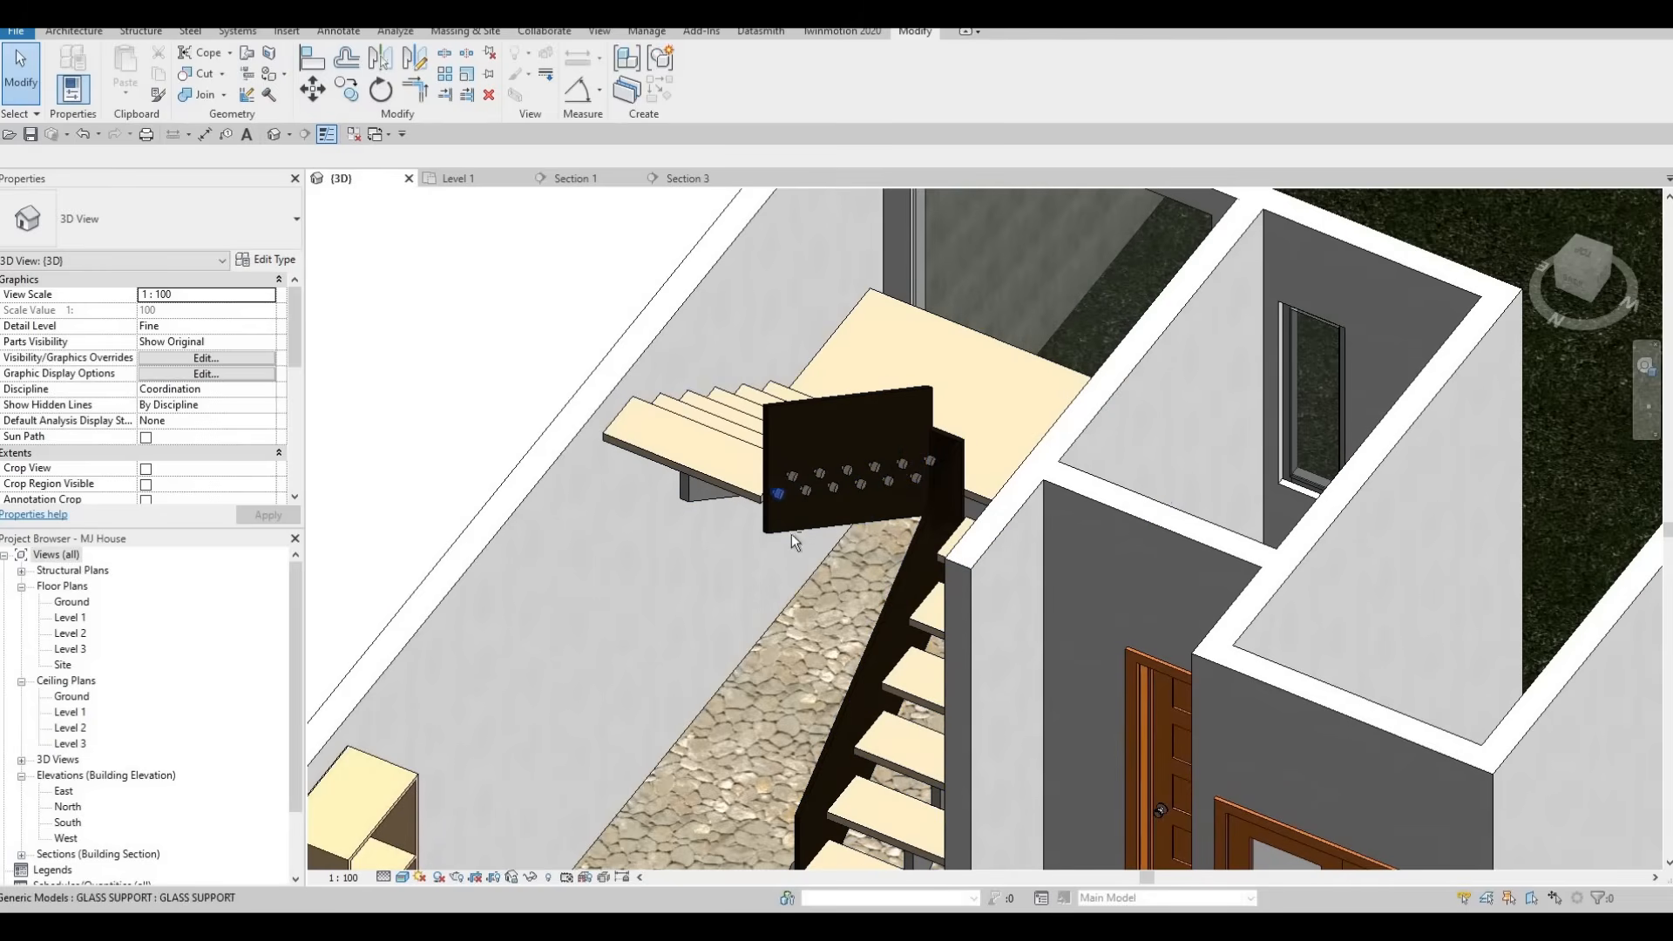
middle_click_drag(791, 533, 1021, 571, "shift")
middle_click_drag(710, 608, 1024, 619)
scroll(1028, 582, "down", 3)
middle_click_drag(1020, 681, 942, 515)
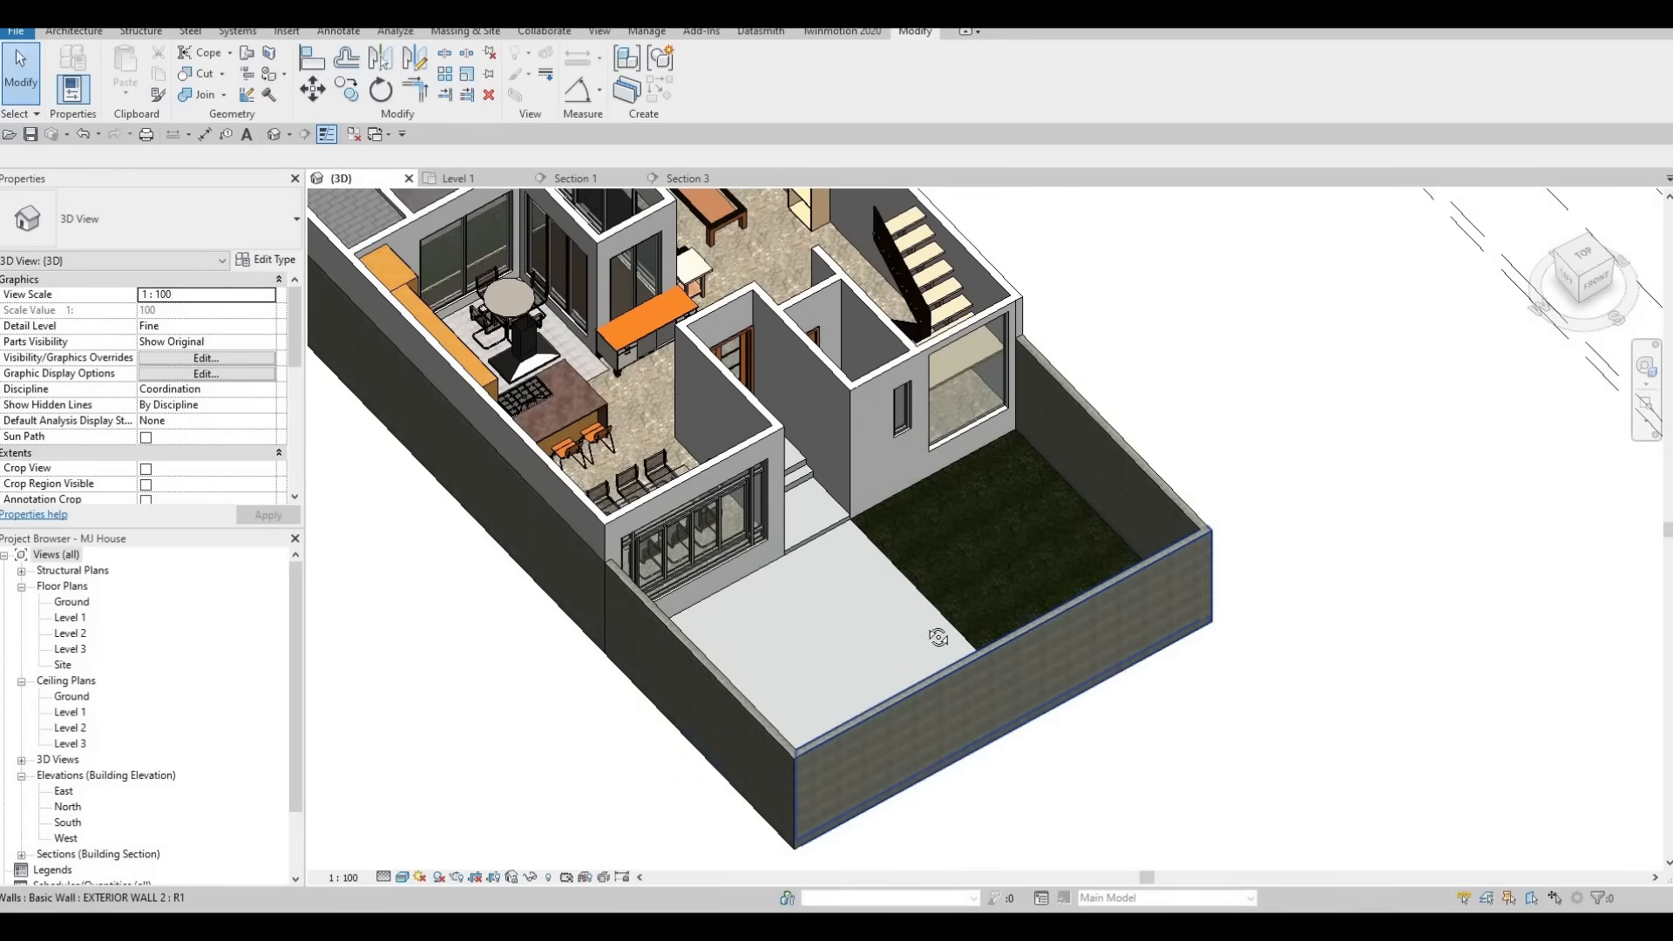
middle_click_drag(949, 536, 930, 650, "shift")
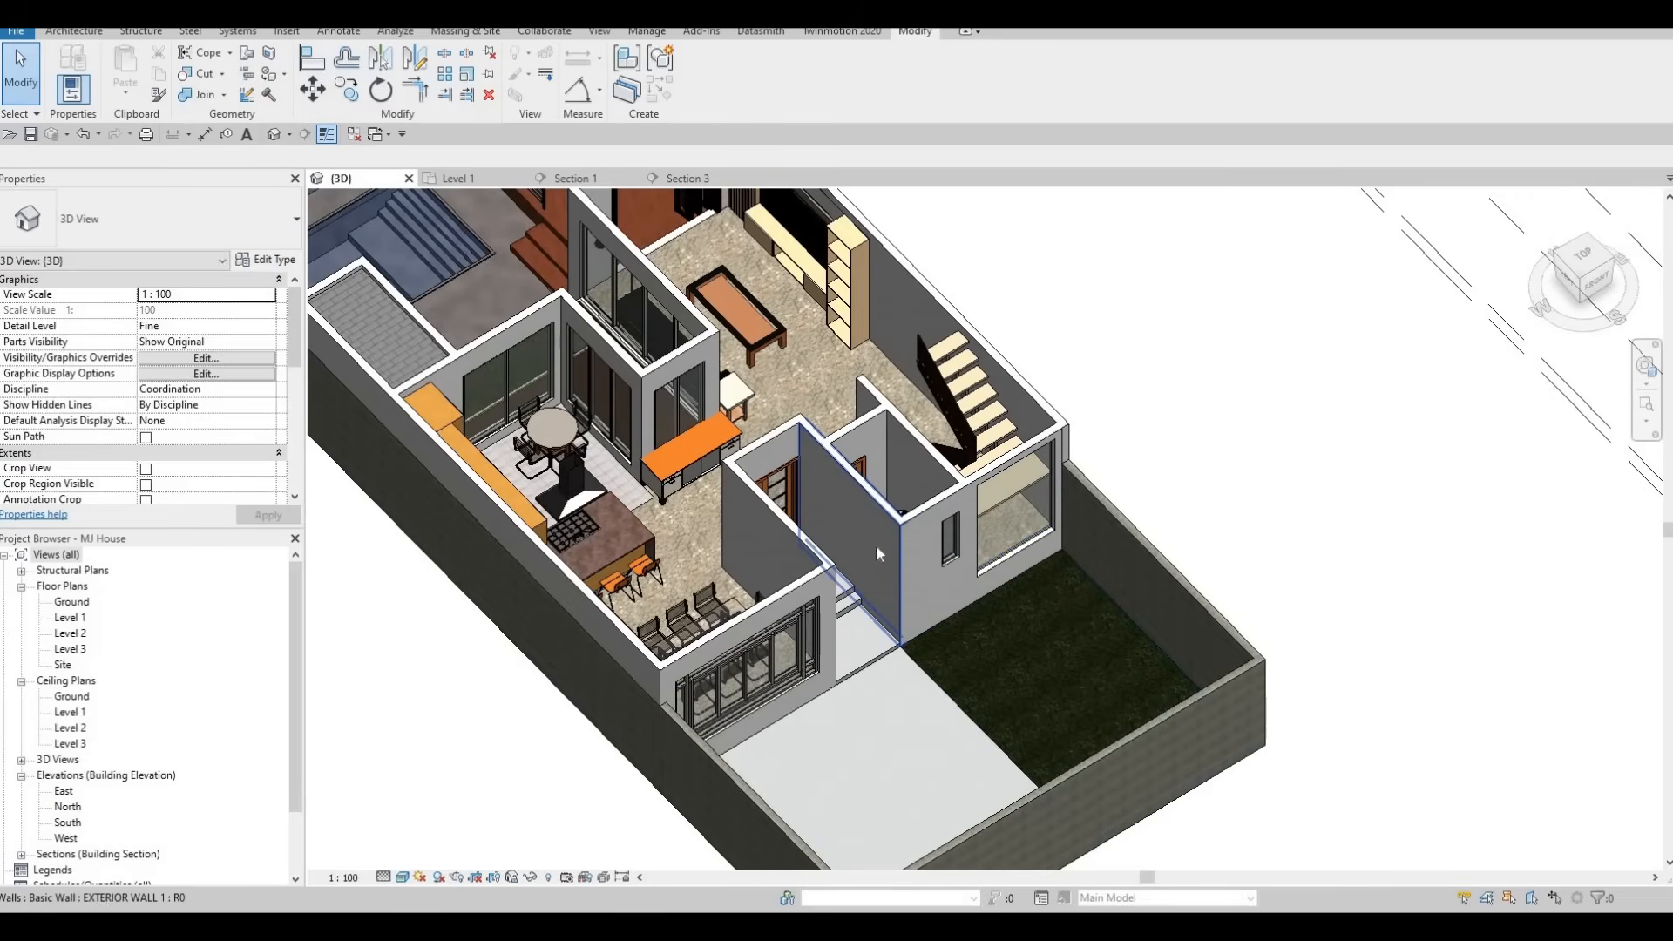
middle_click_drag(1106, 545, 1106, 569)
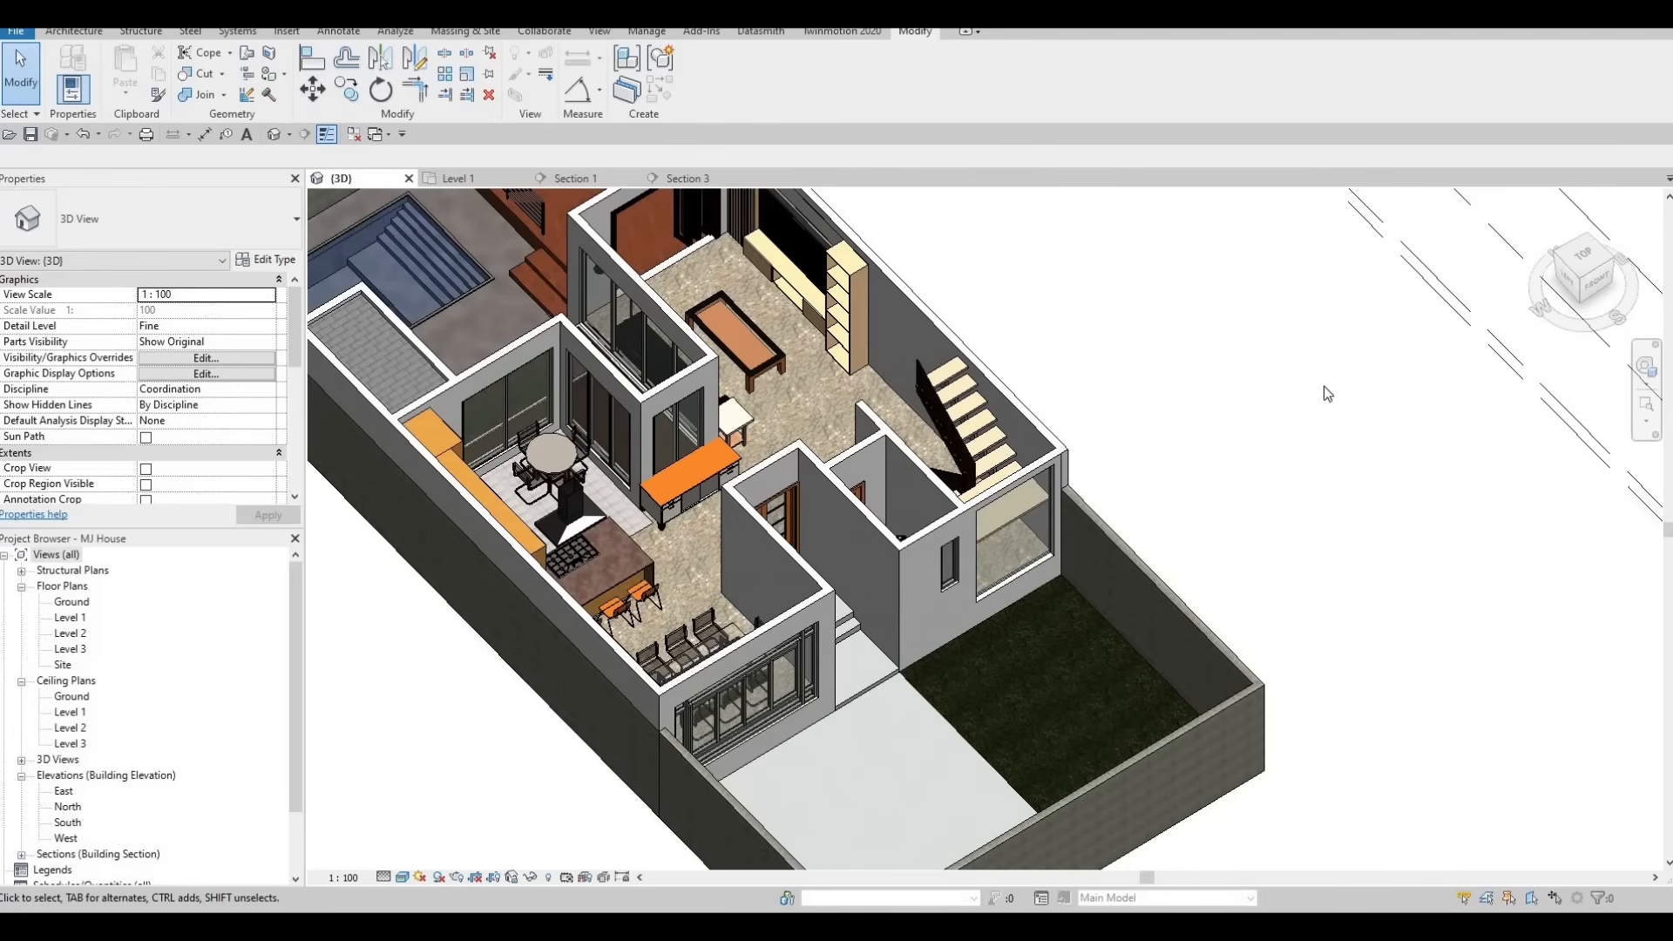
key("Escape")
middle_click_drag(815, 413, 885, 474)
key("Escape")
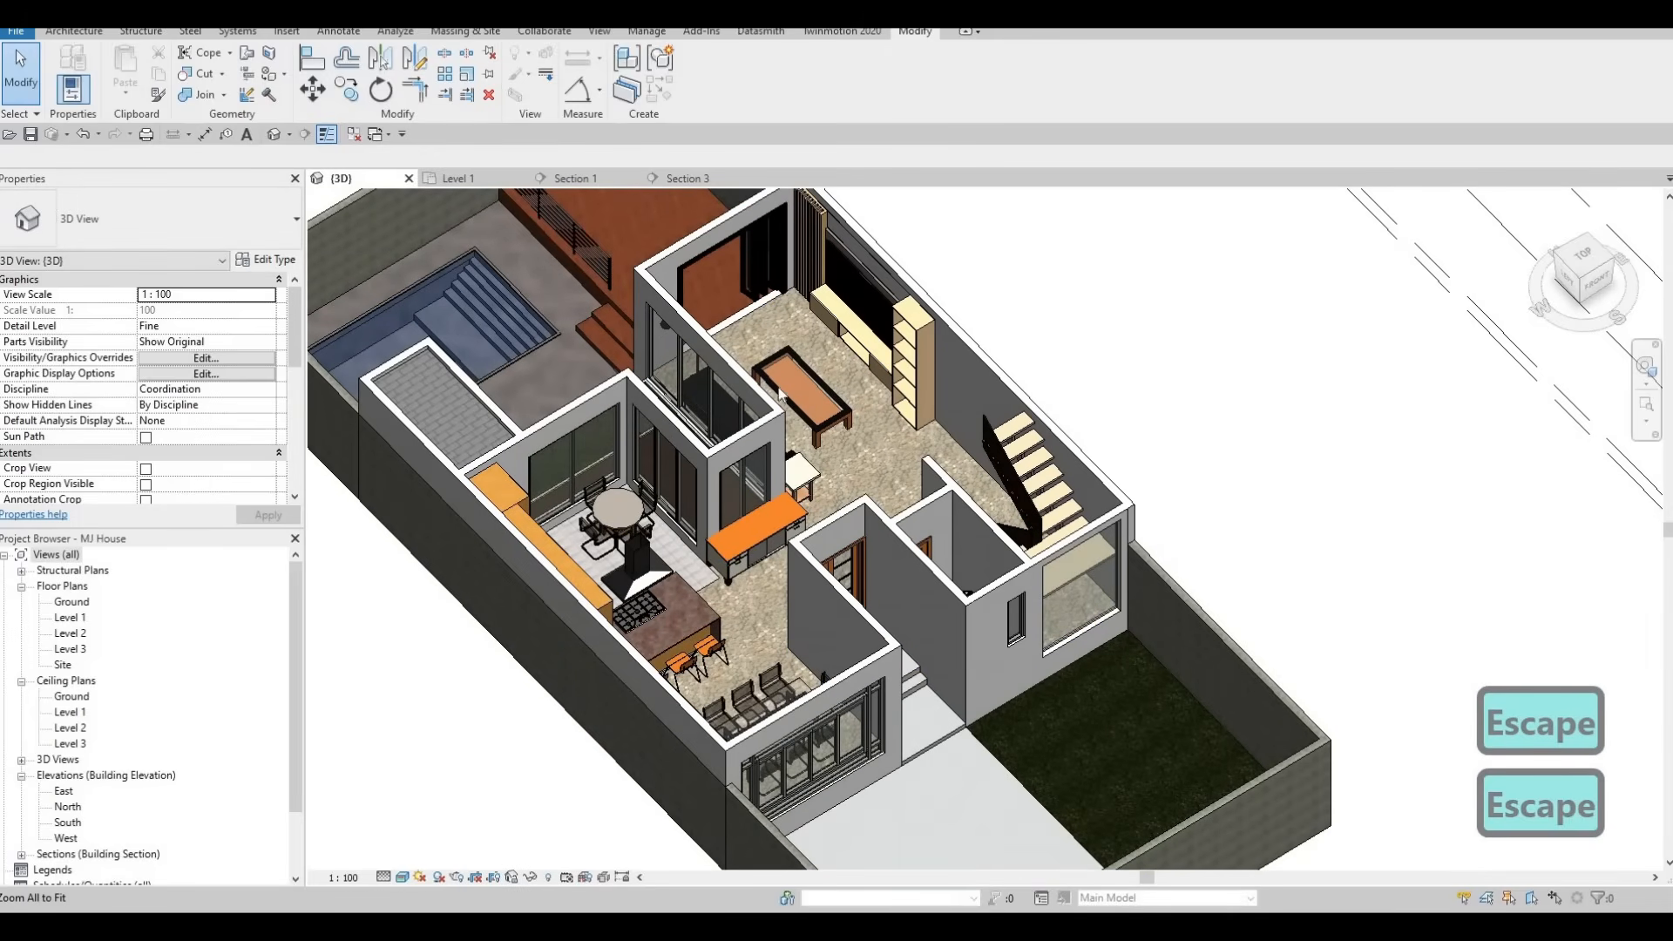
key("F1")
key("F1")
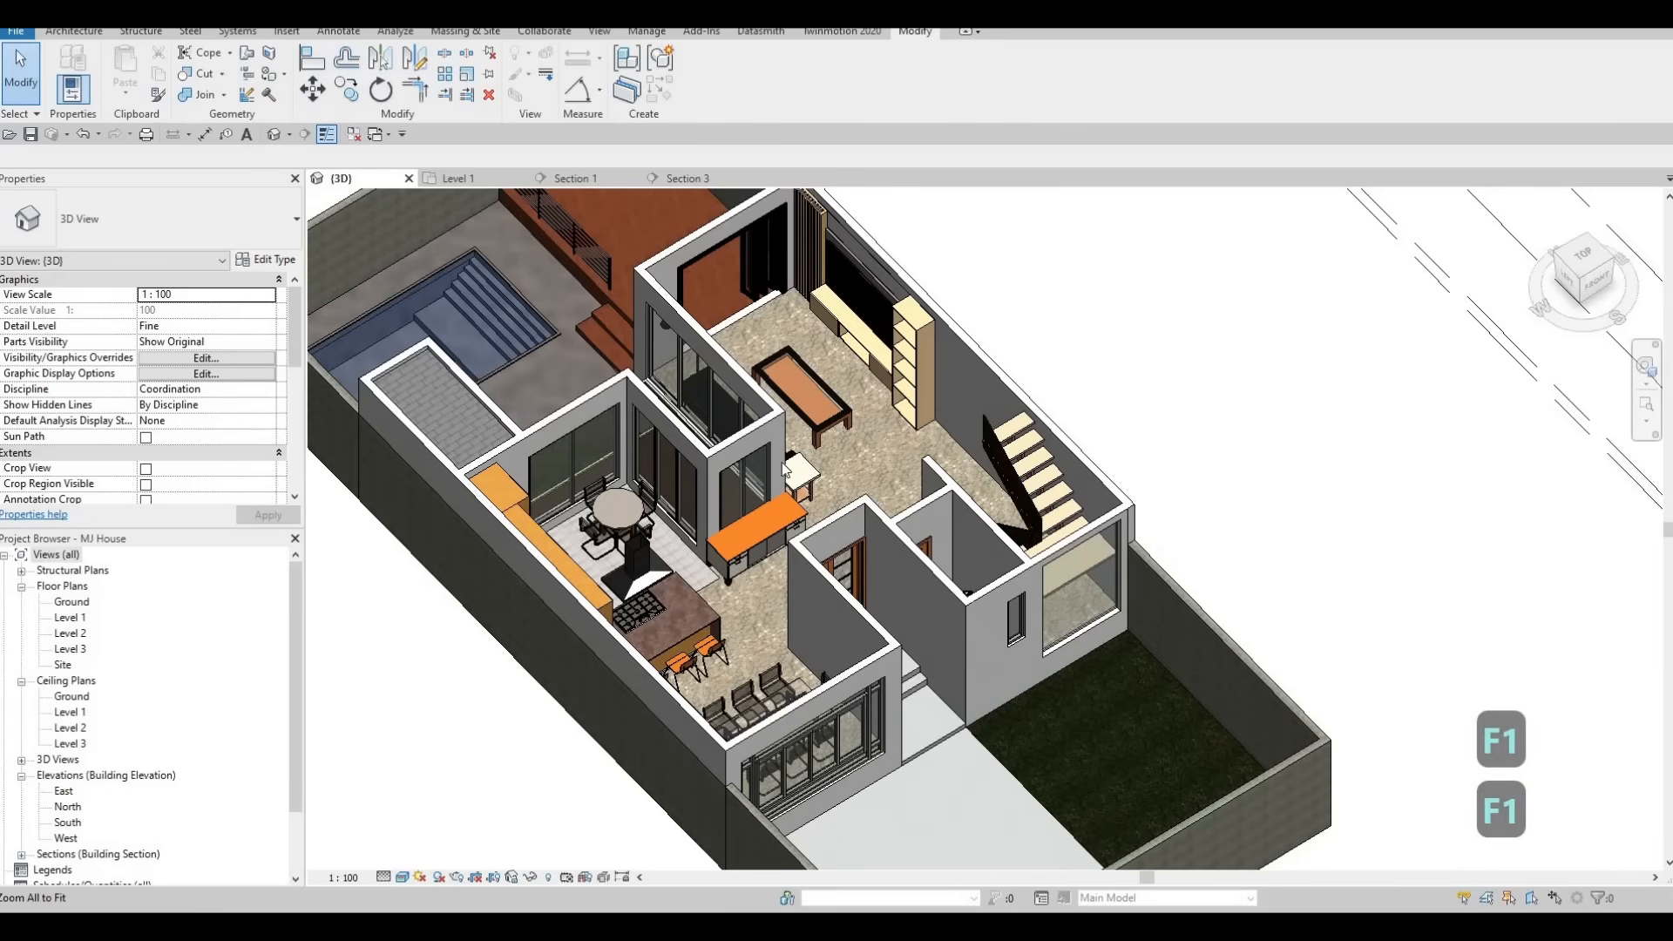
Open the Level 2 floor plan and review its view properties, including the underlay range.
double_click(68, 633)
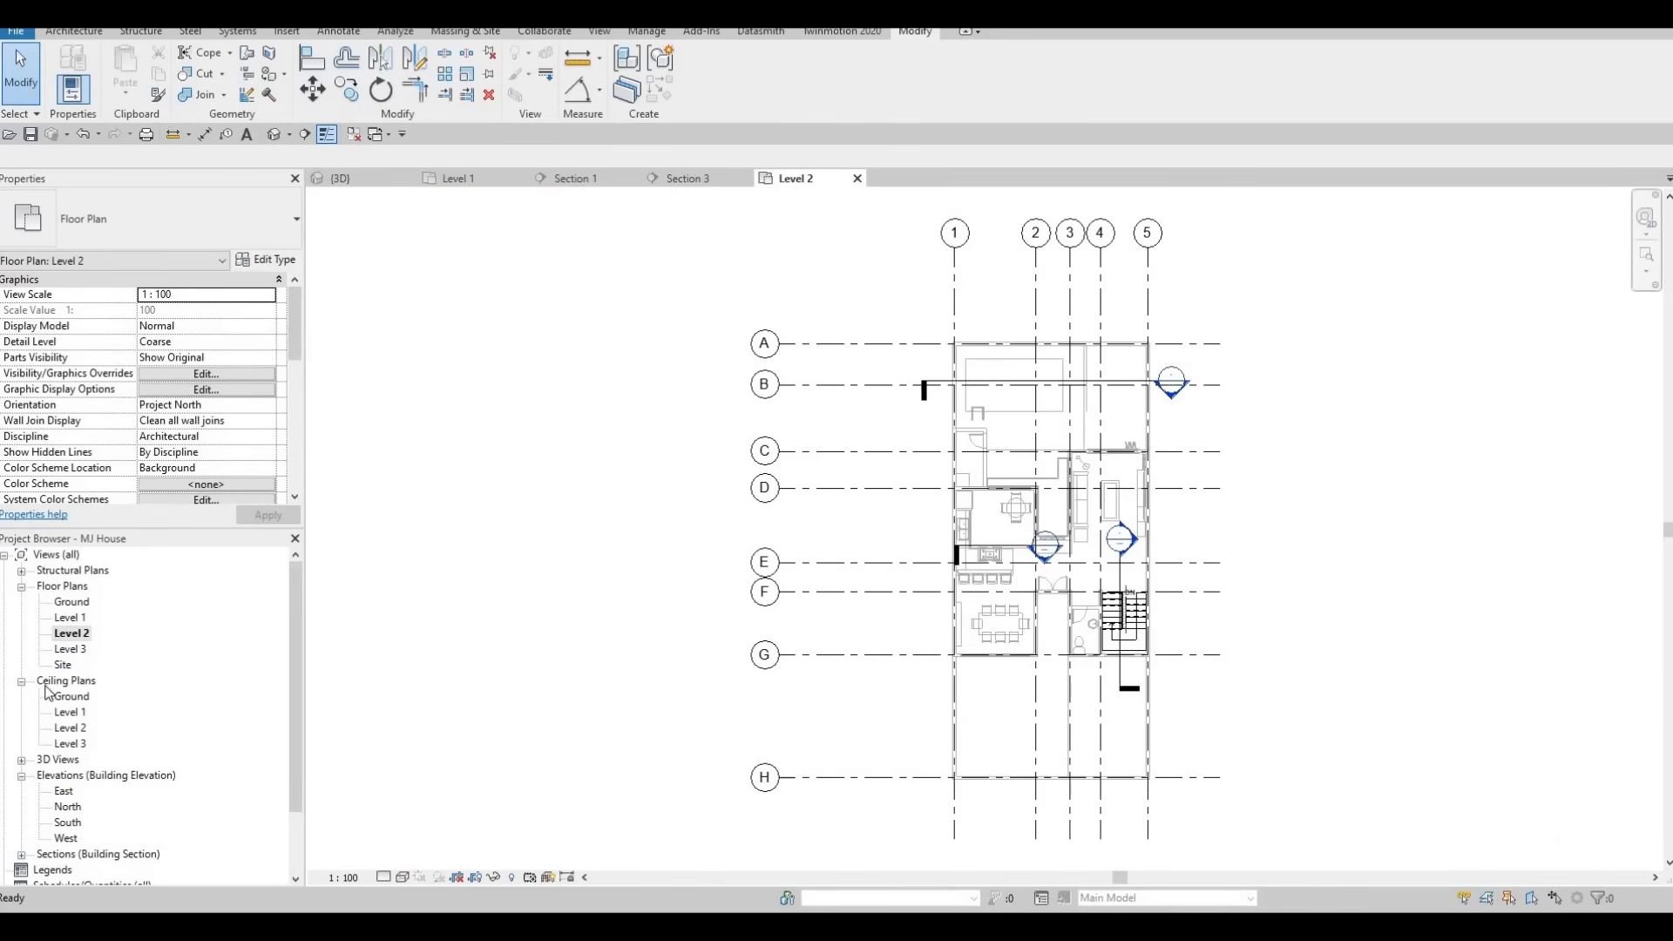
left_click(21, 680)
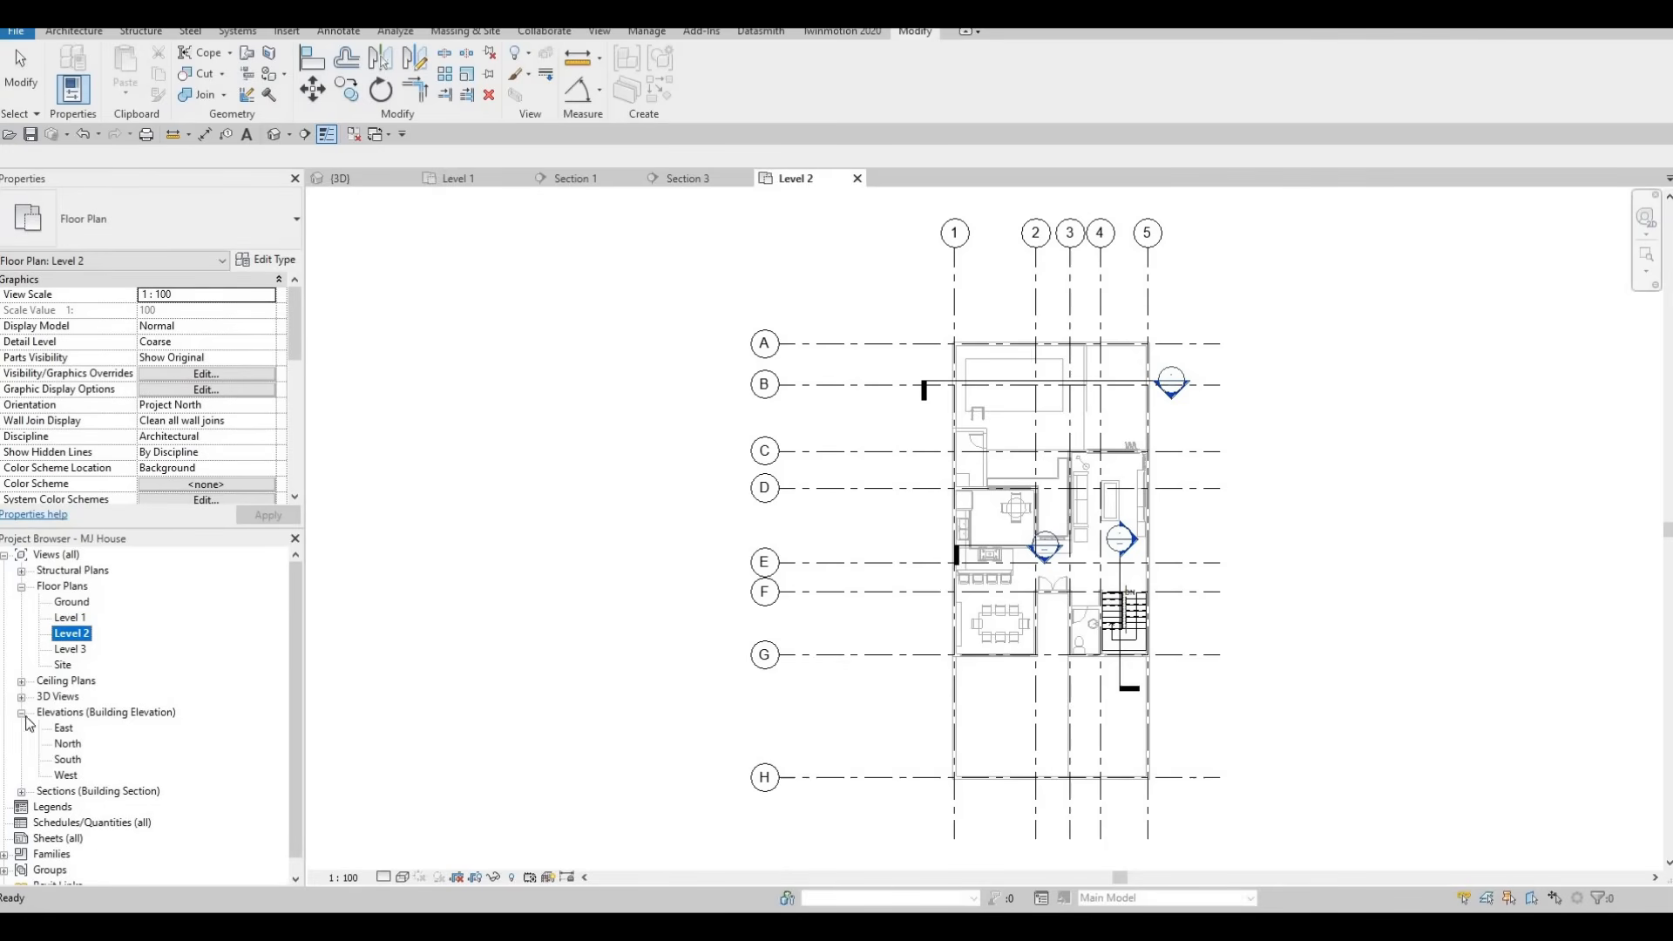
middle_click_drag(885, 541, 775, 544)
scroll(832, 547, "up", 3)
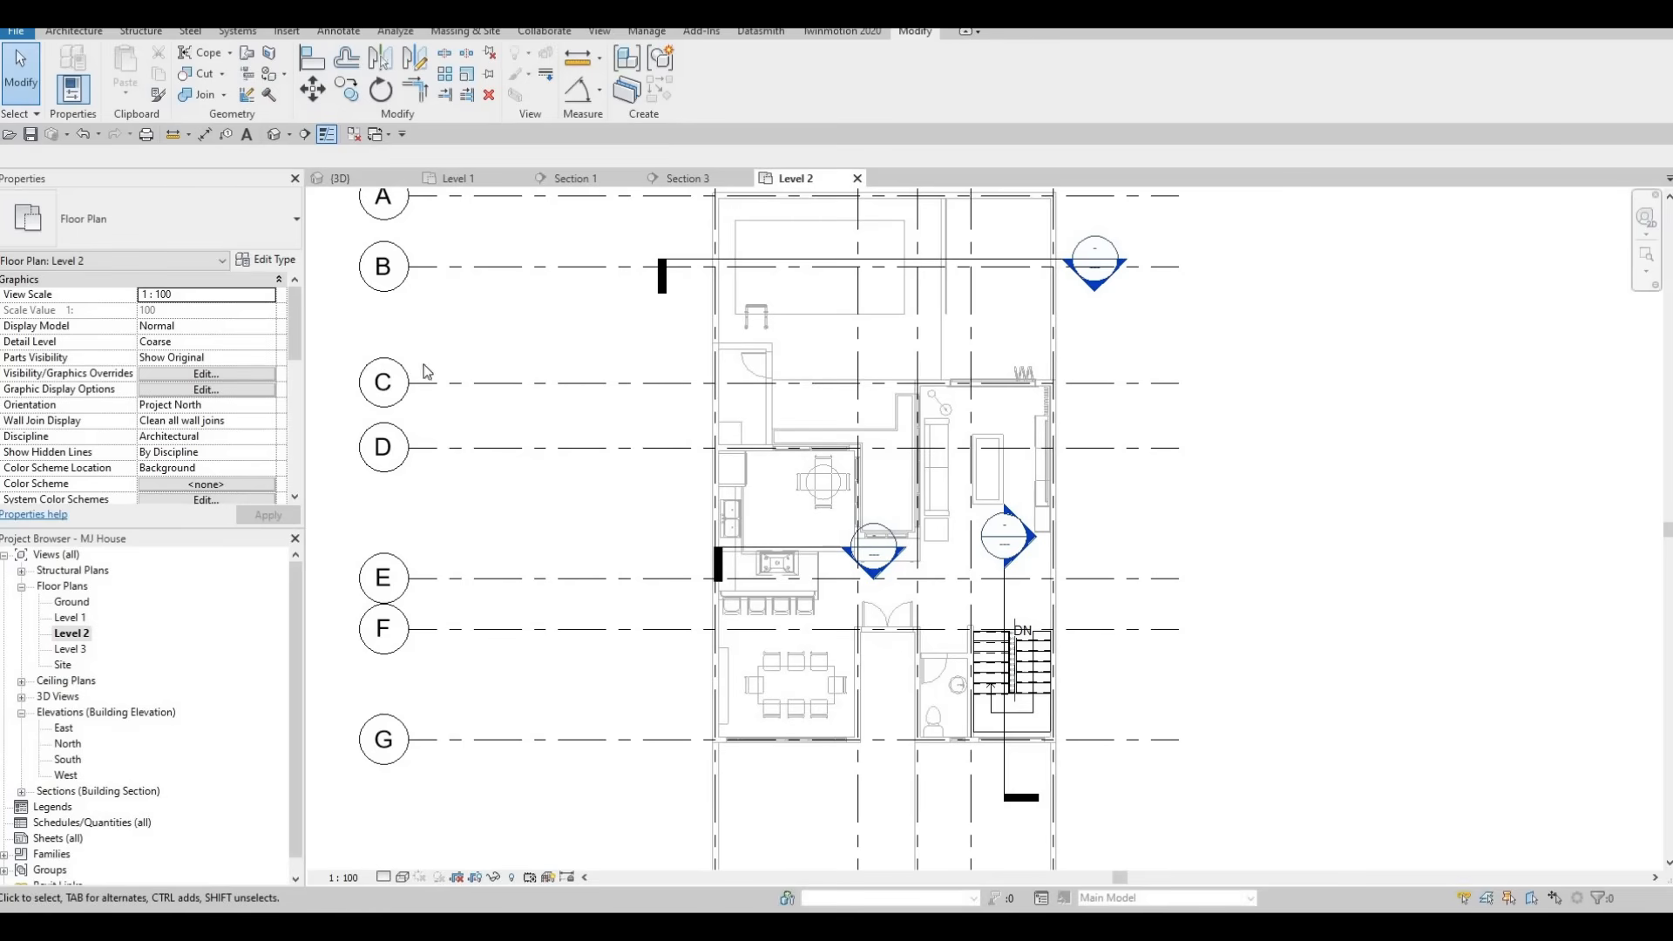
scroll(195, 384, "down", 5)
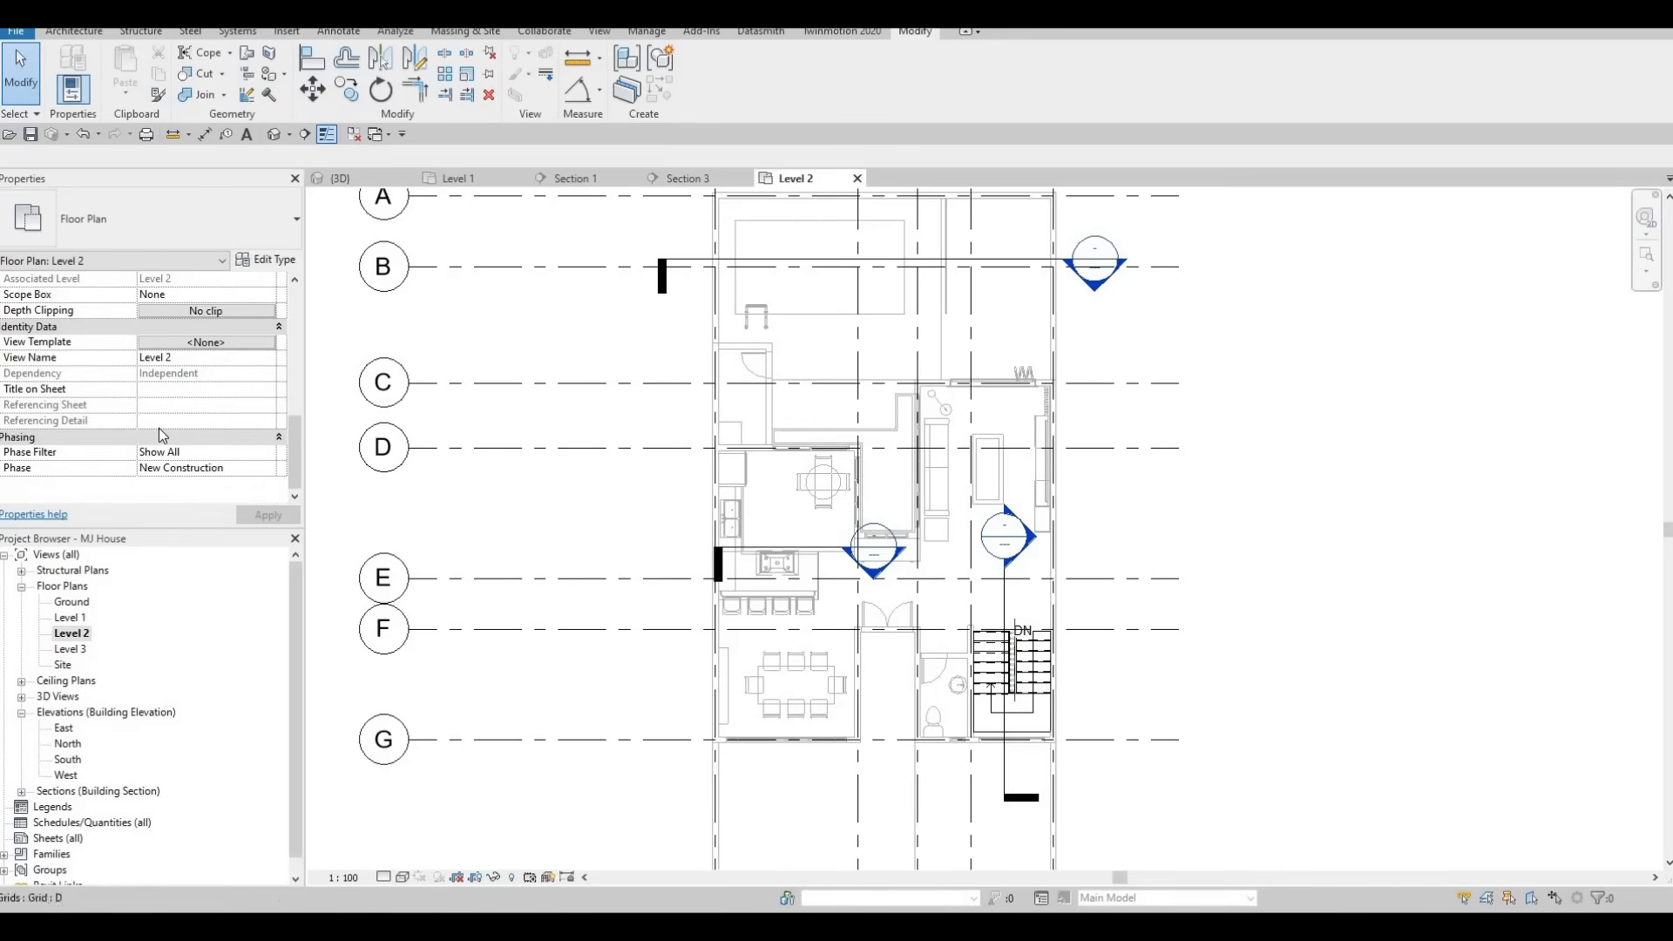
scroll(149, 431, "up", 5)
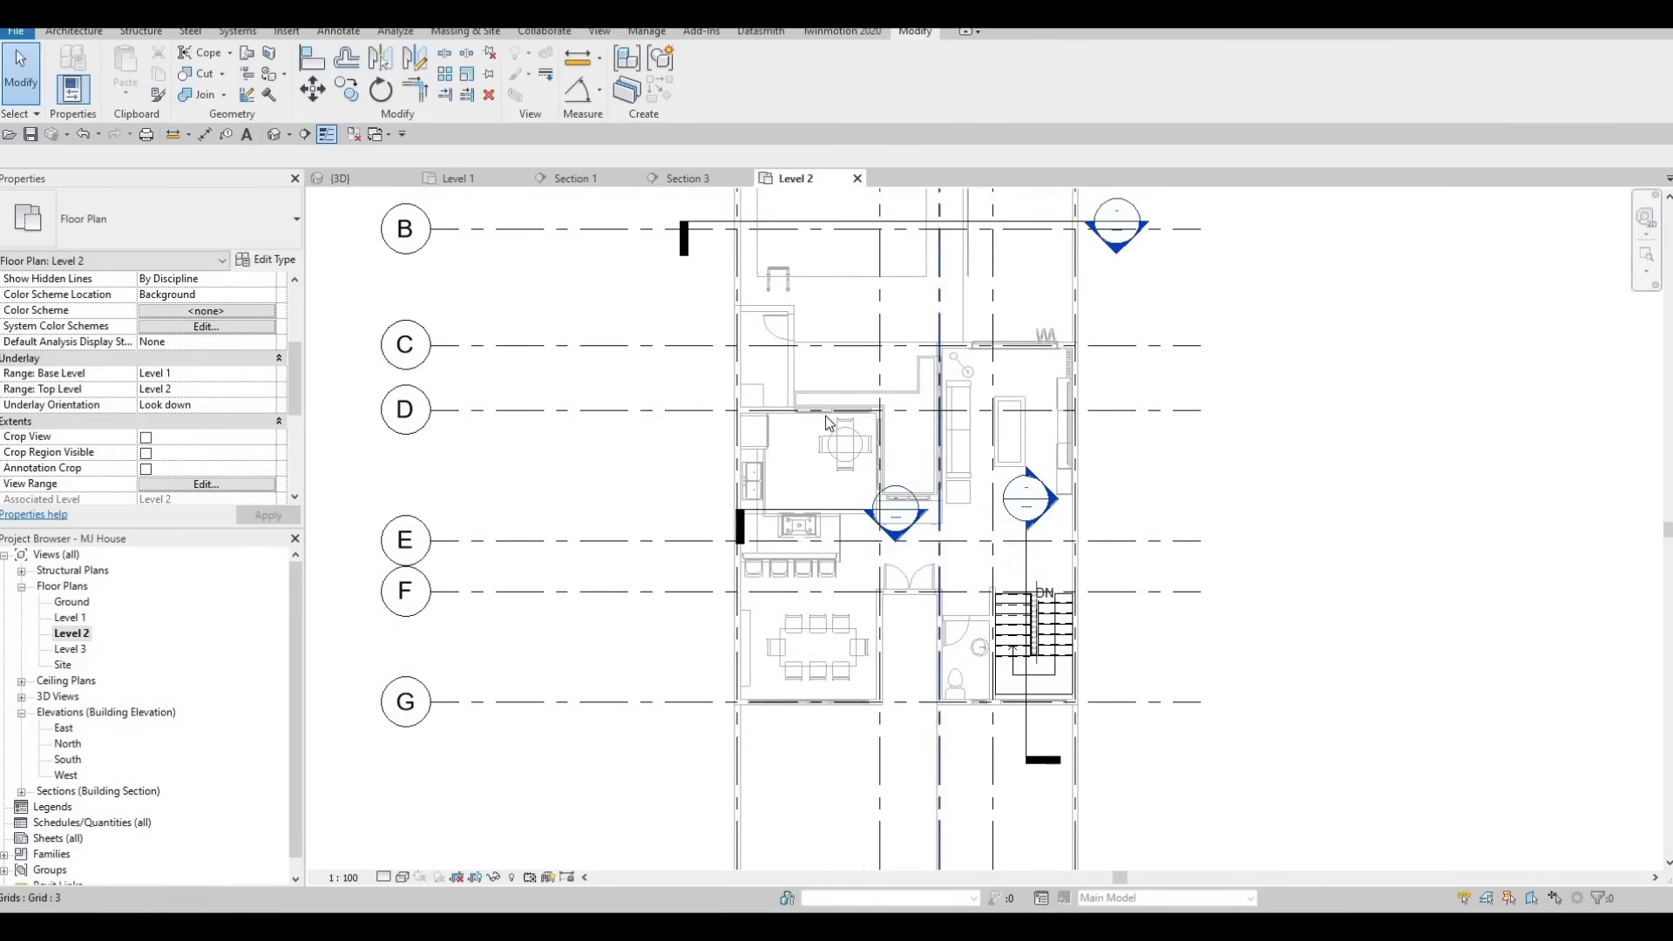
Draw an EXTERIOR WALL 1 wall on Level 2 along grid D from grid 1 to grid 2, 3729 mm long.
scroll(758, 421, "up", 2)
left_click(741, 373)
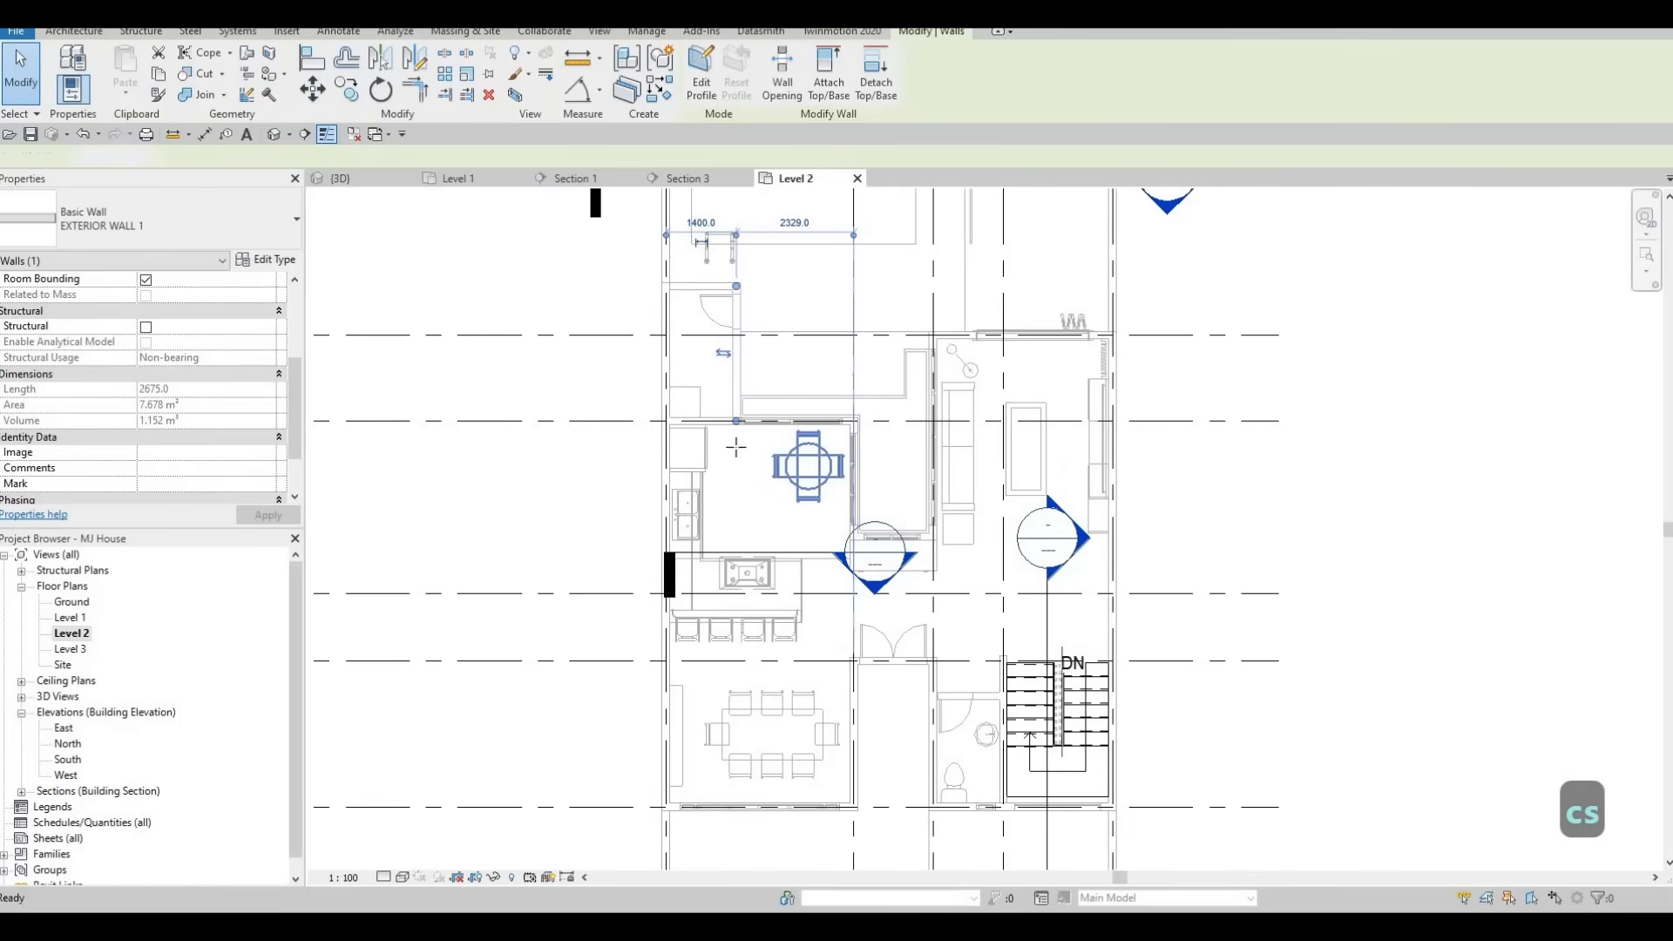
key("w")
key("a")
scroll(708, 434, "up", 1)
scroll(688, 427, "up", 2)
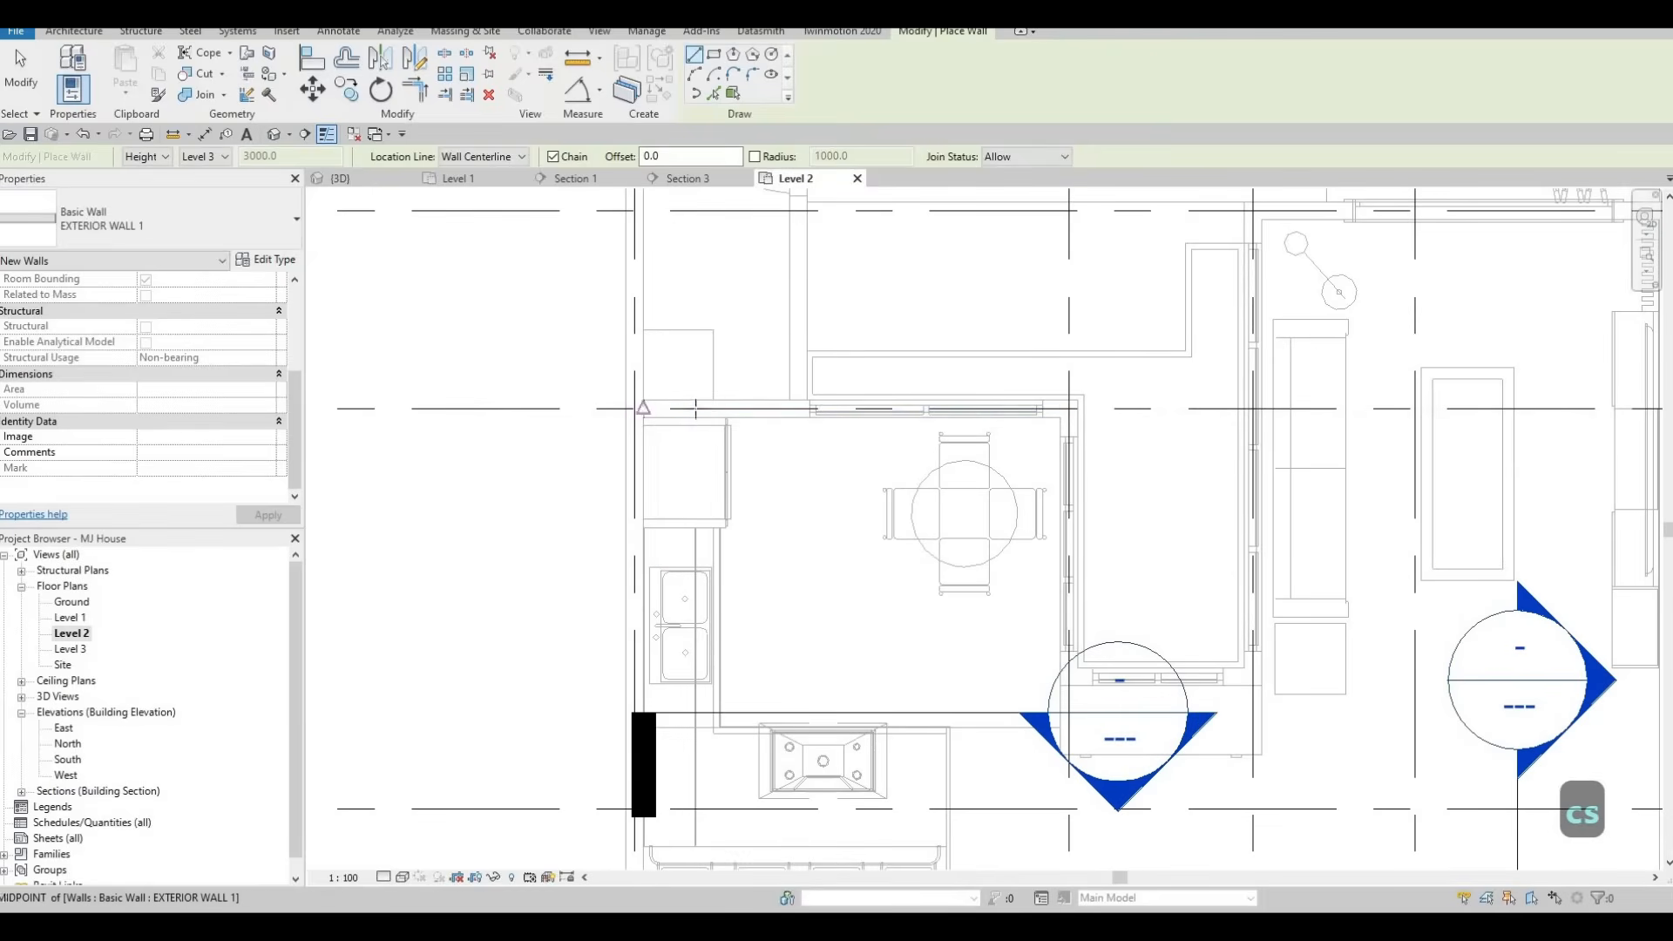
scroll(694, 411, "down", 3)
middle_click_drag(714, 410, 844, 392)
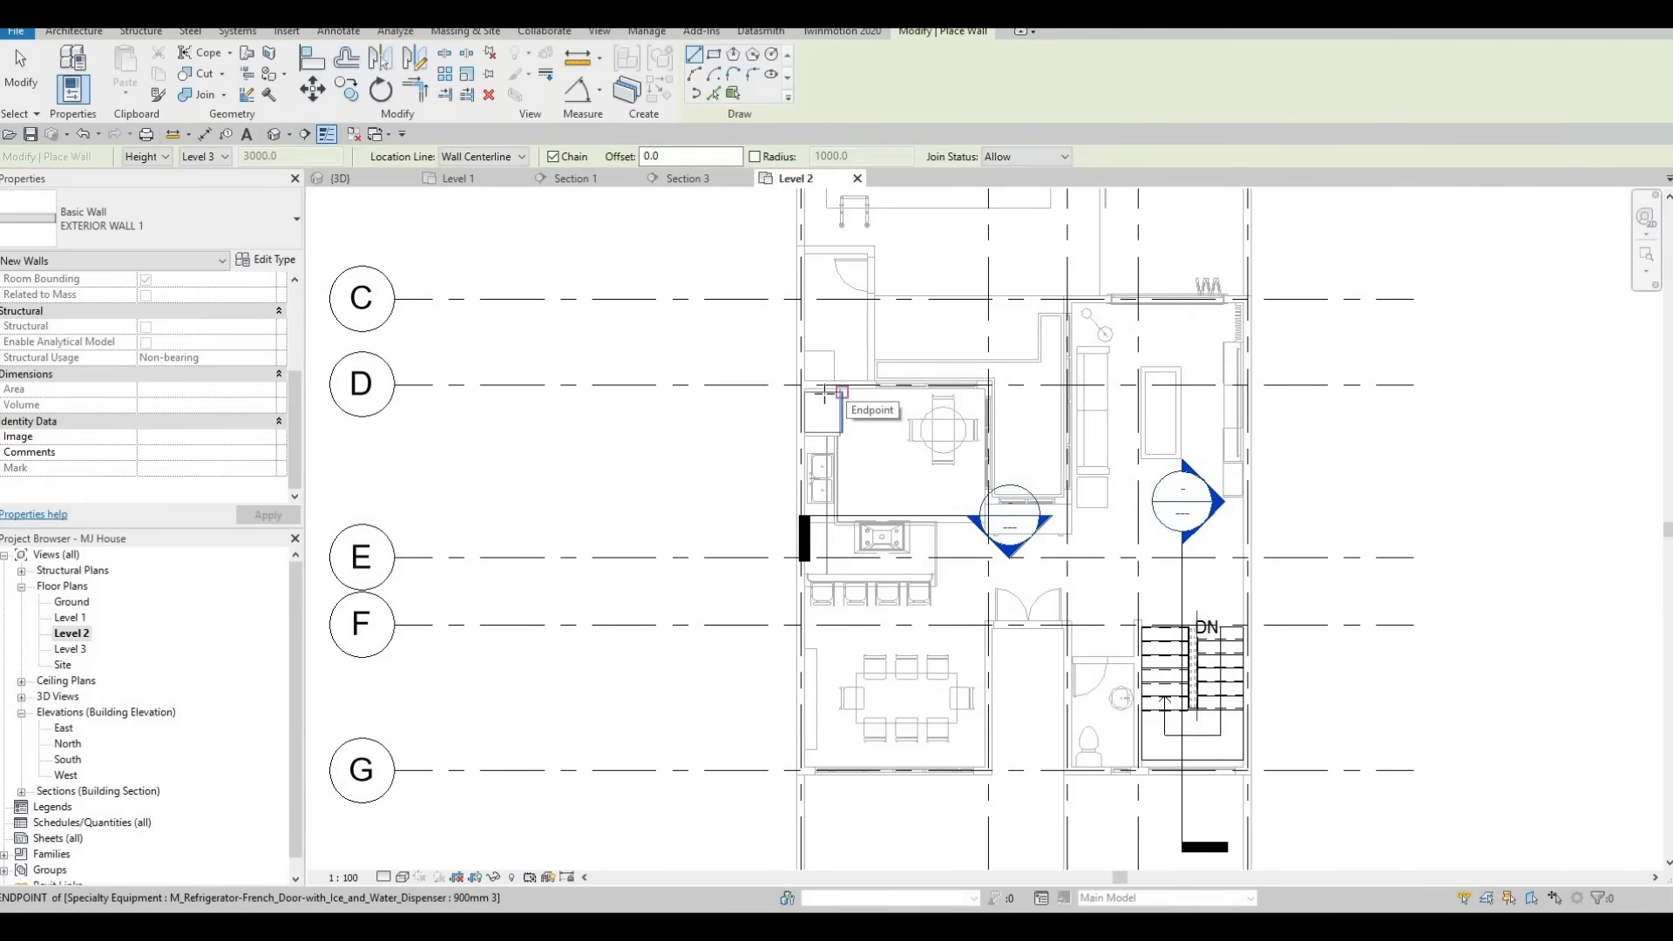
scroll(799, 479, "down", 2)
middle_click_drag(800, 479, 818, 521)
scroll(817, 461, "up", 1)
scroll(827, 444, "up", 3)
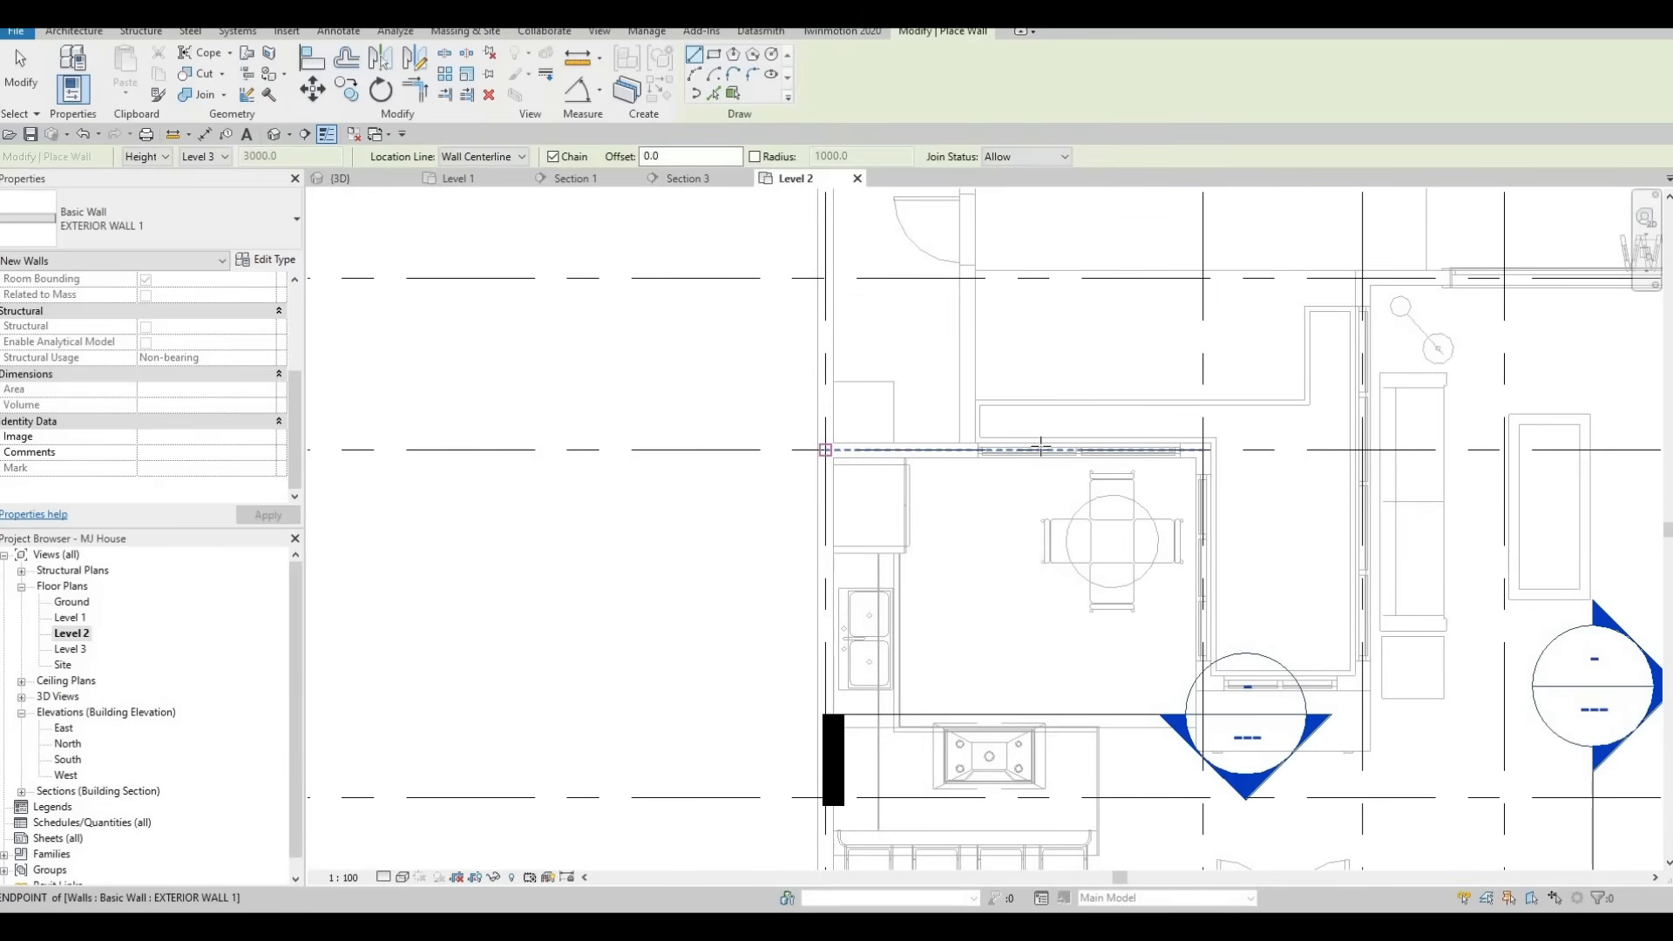
middle_click_drag(1181, 437, 1123, 420)
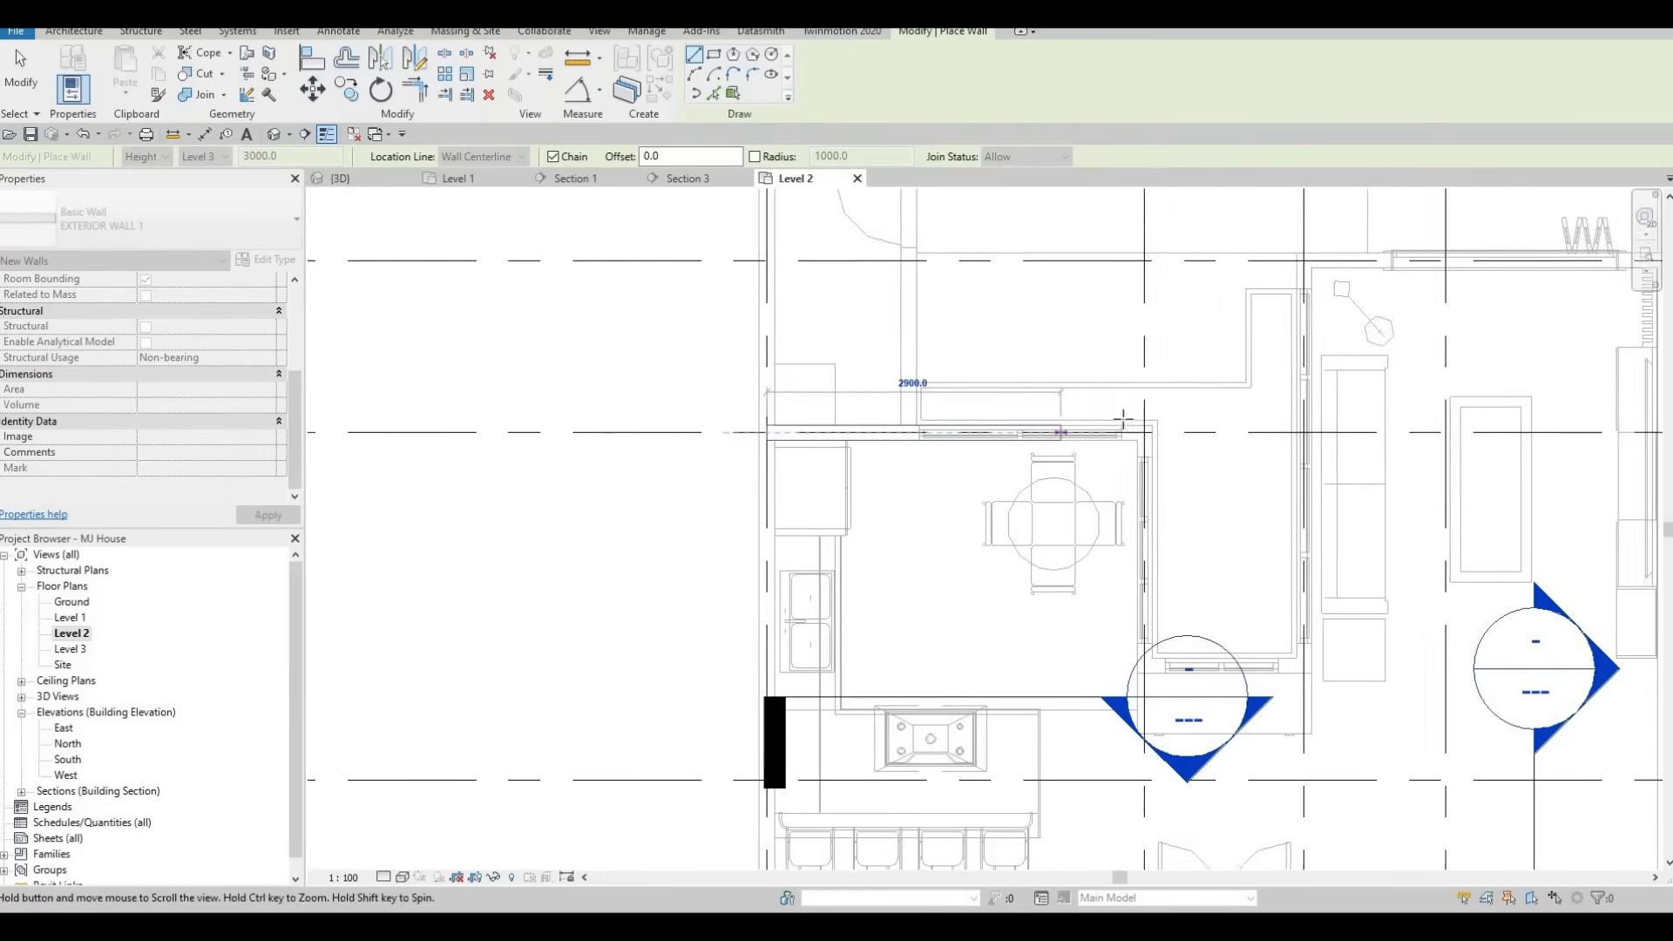
scroll(1115, 426, "up", 4)
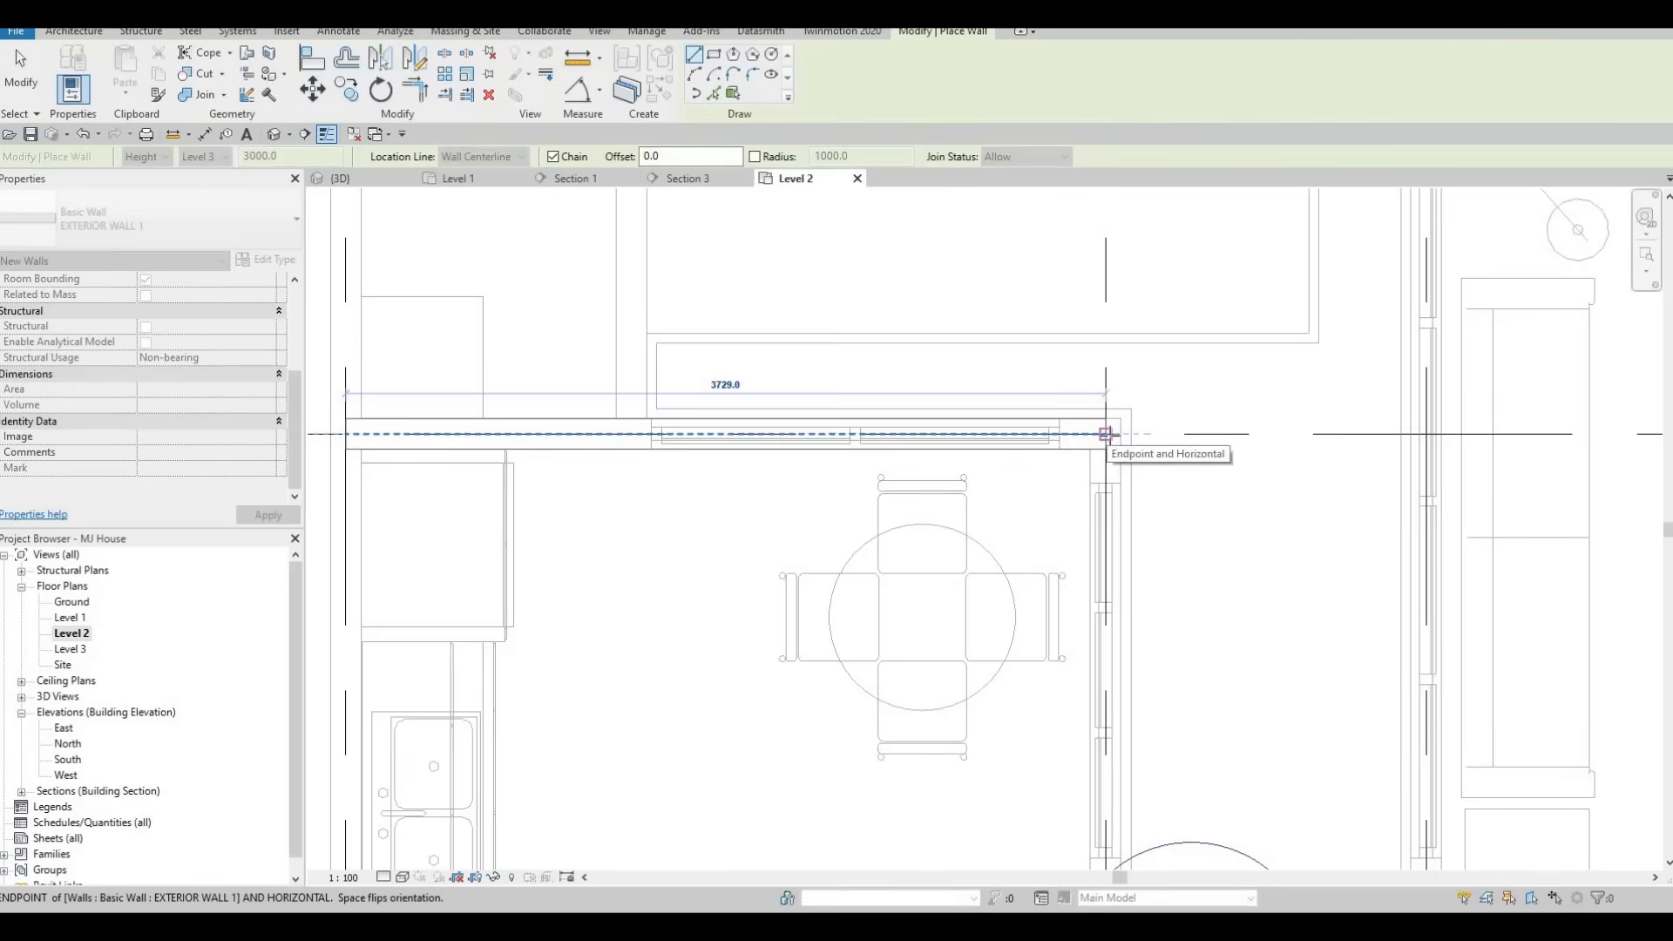
scroll(1107, 434, "down", 3)
left_click(1104, 558)
Try to continue the wall 2300 mm down grid 2 and across toward grid 3.
scroll(1099, 531, "up", 5)
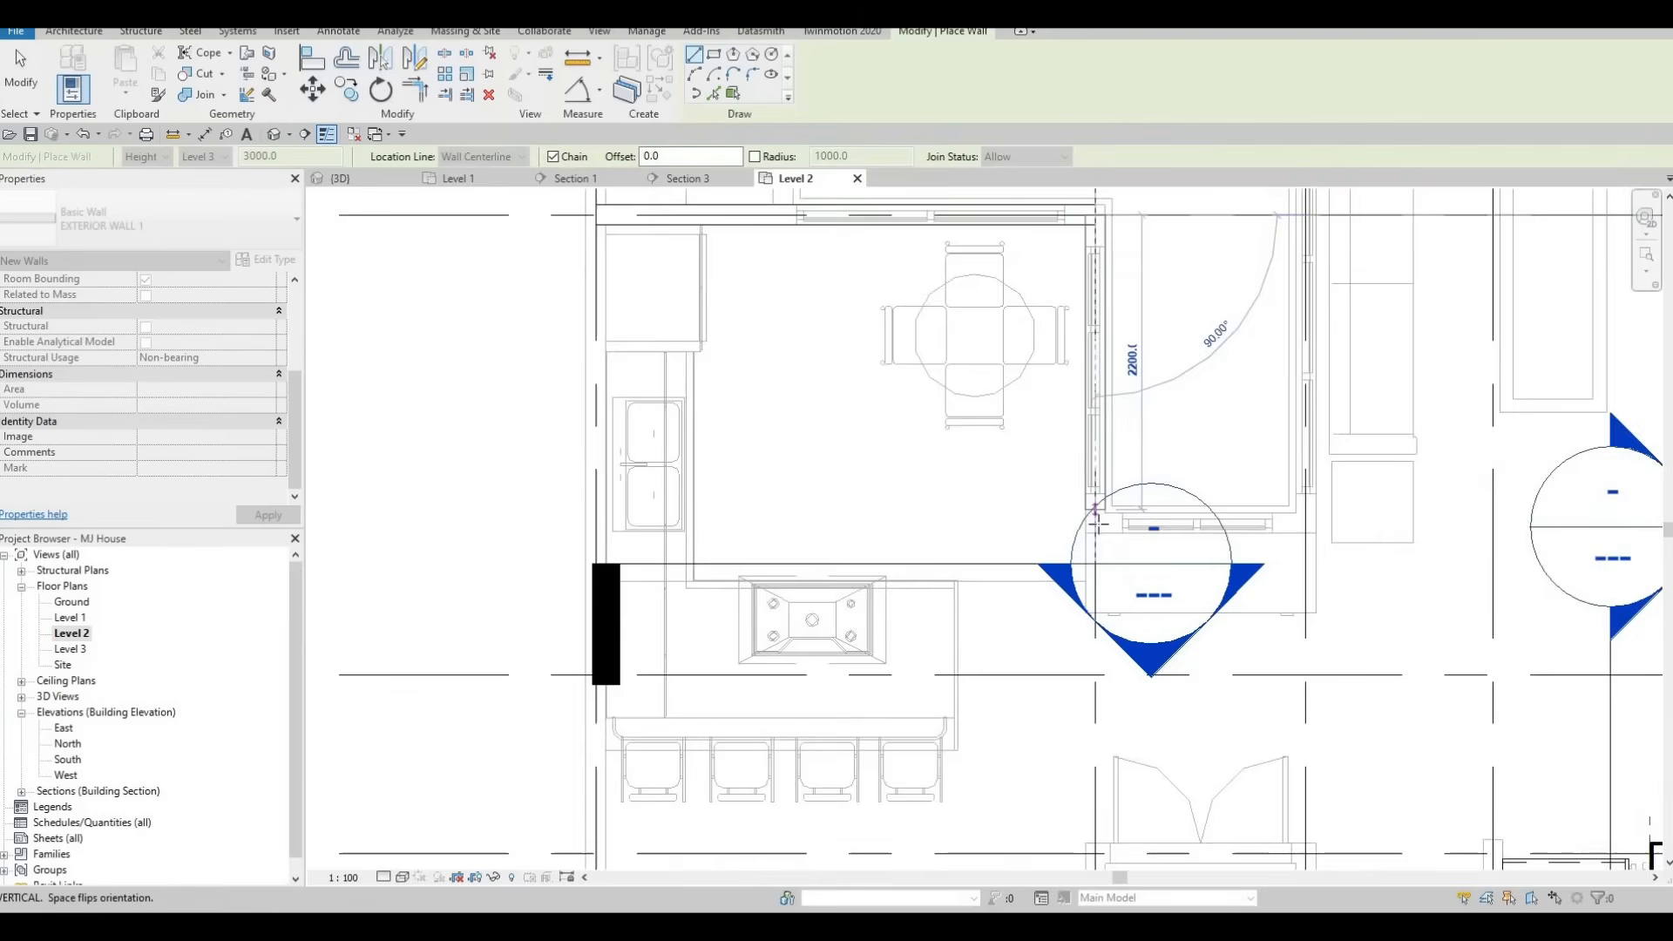
scroll(1097, 520, "up", 2)
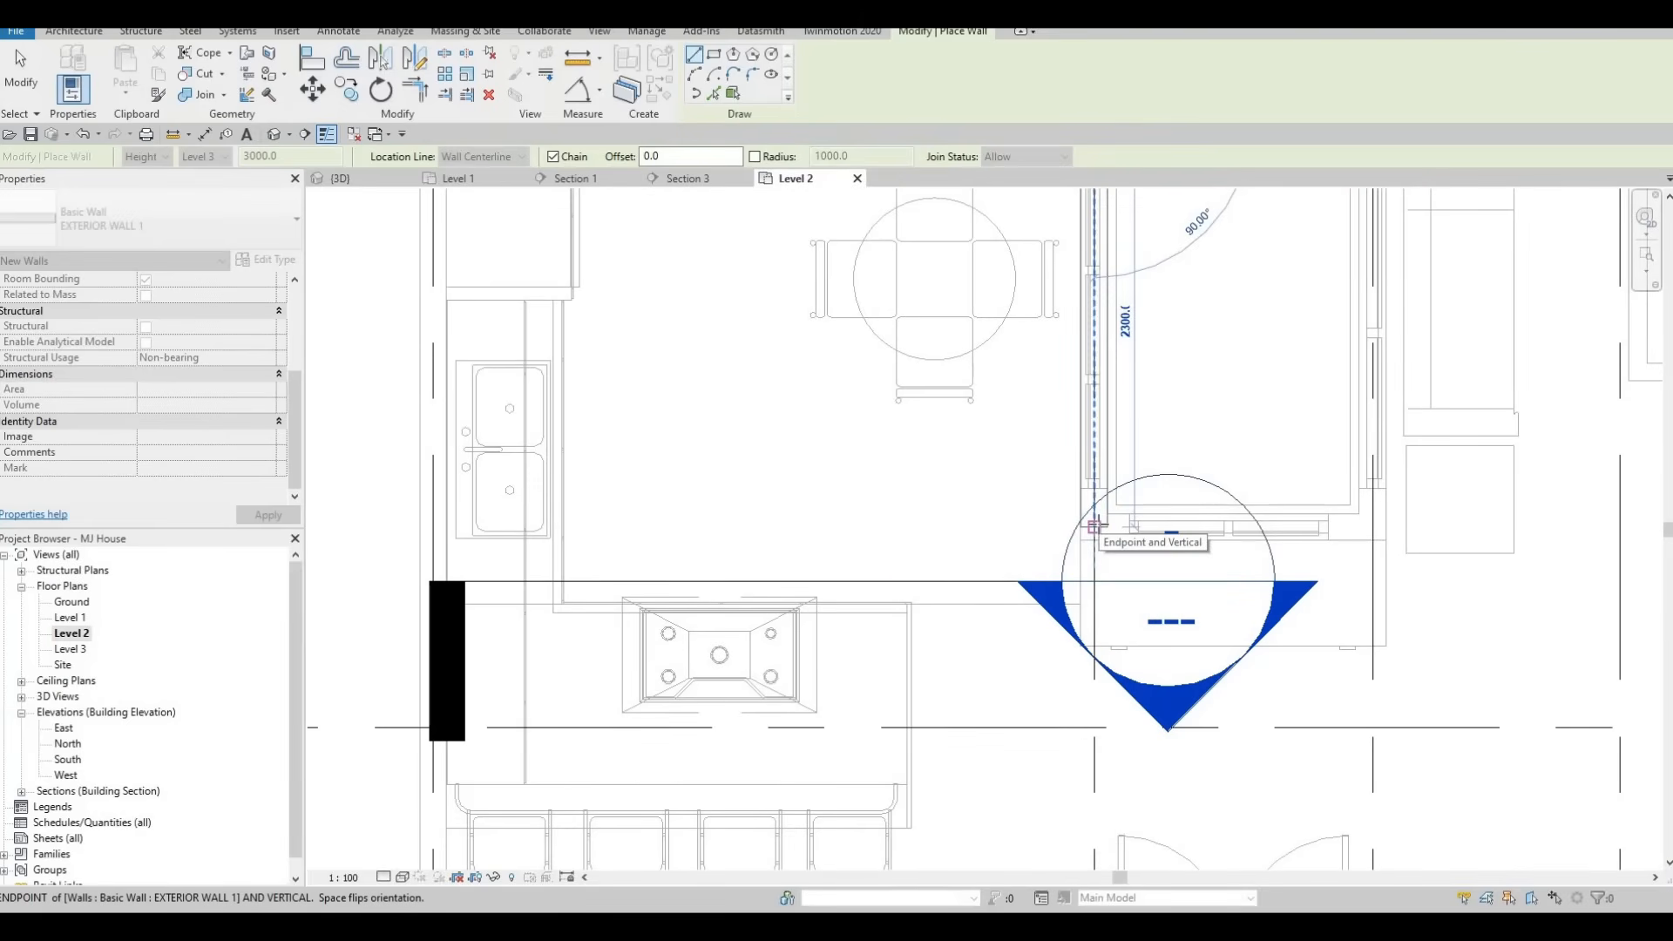
left_click(1095, 524)
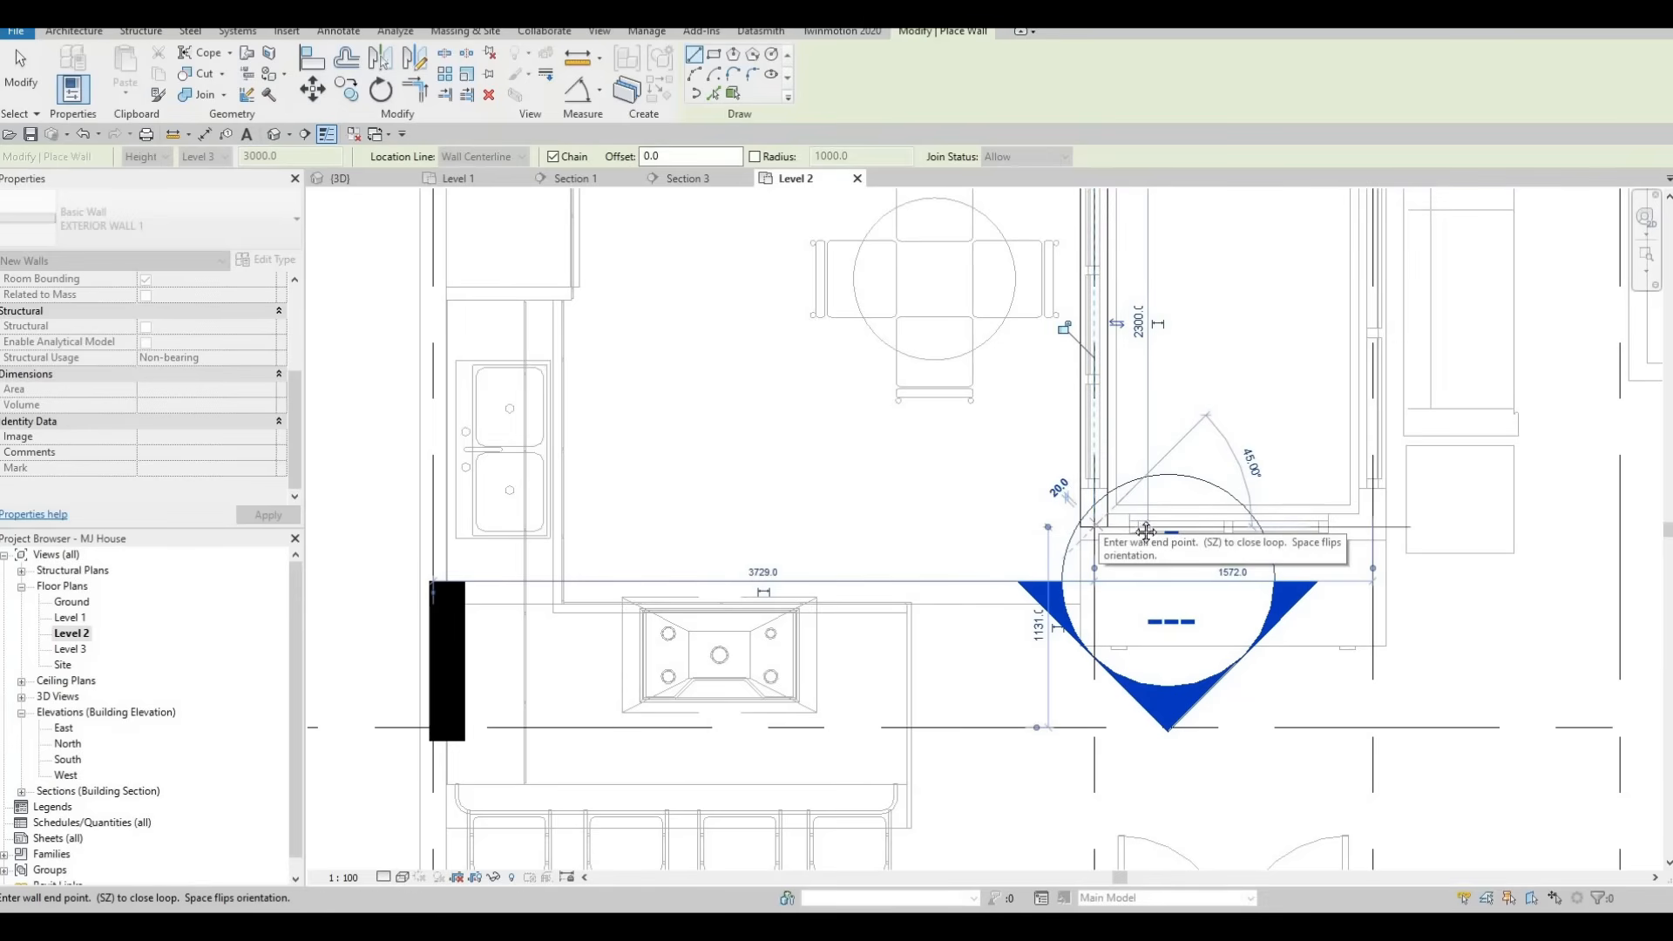
middle_click_drag(1262, 515, 1136, 548)
scroll(1148, 540, "down", 3)
scroll(1139, 551, "down", 1)
middle_click_drag(1158, 475, 1148, 514)
scroll(1148, 513, "down", 2)
middle_click_drag(1168, 587, 1162, 492)
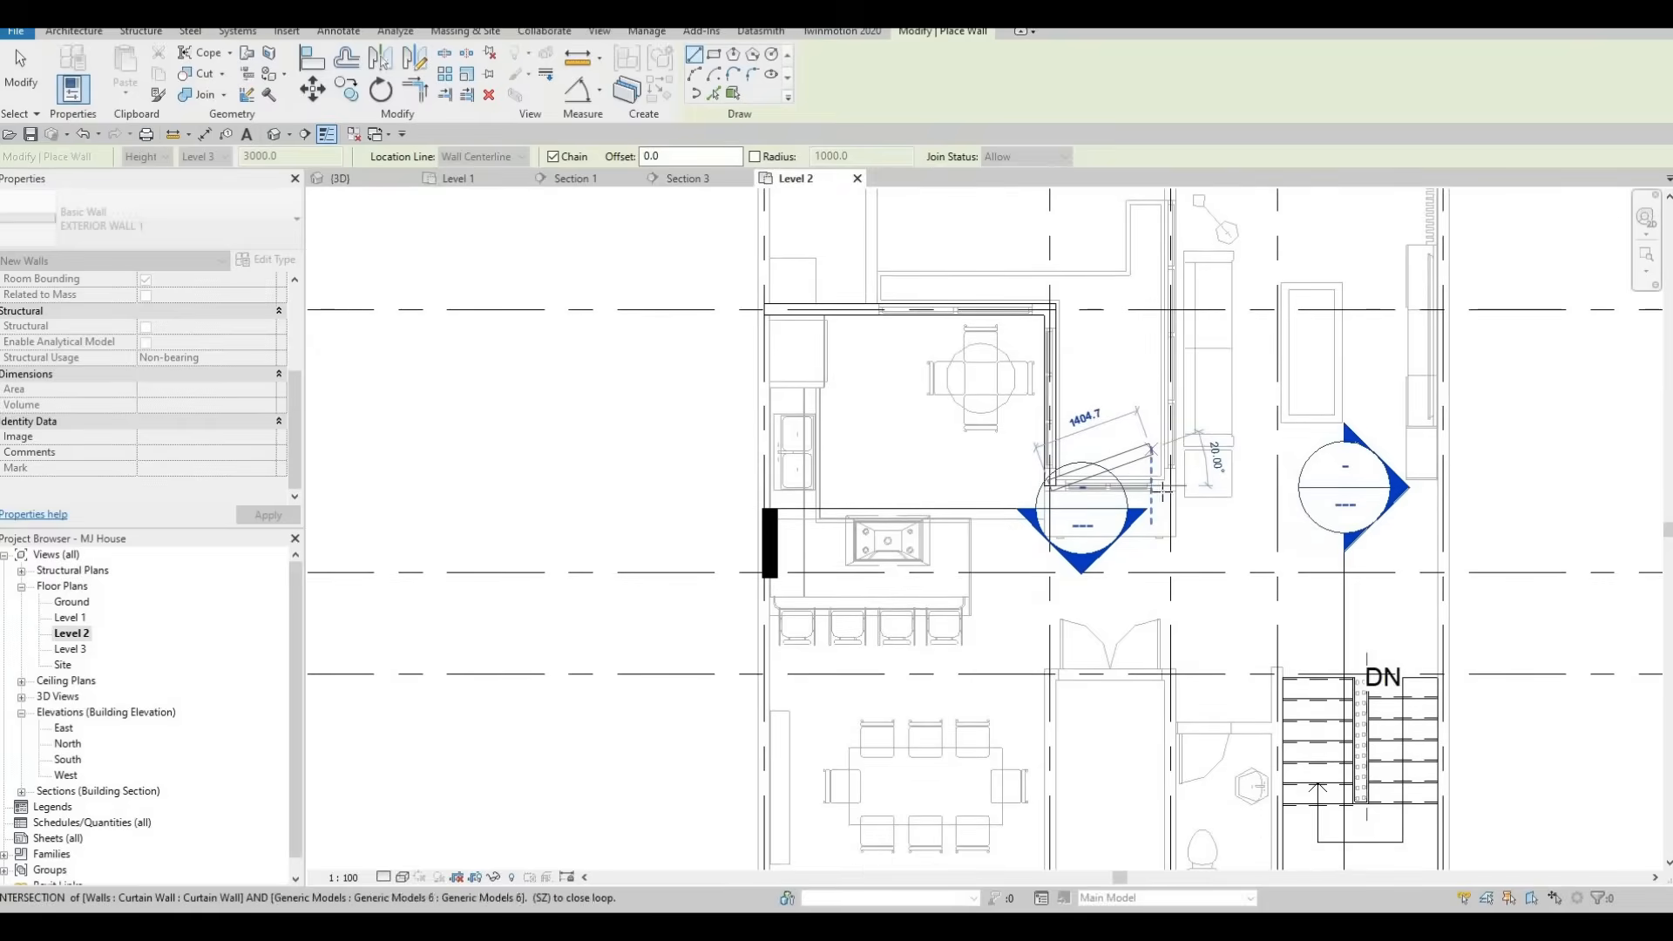
scroll(1163, 492, "up", 1)
scroll(1167, 484, "down", 1)
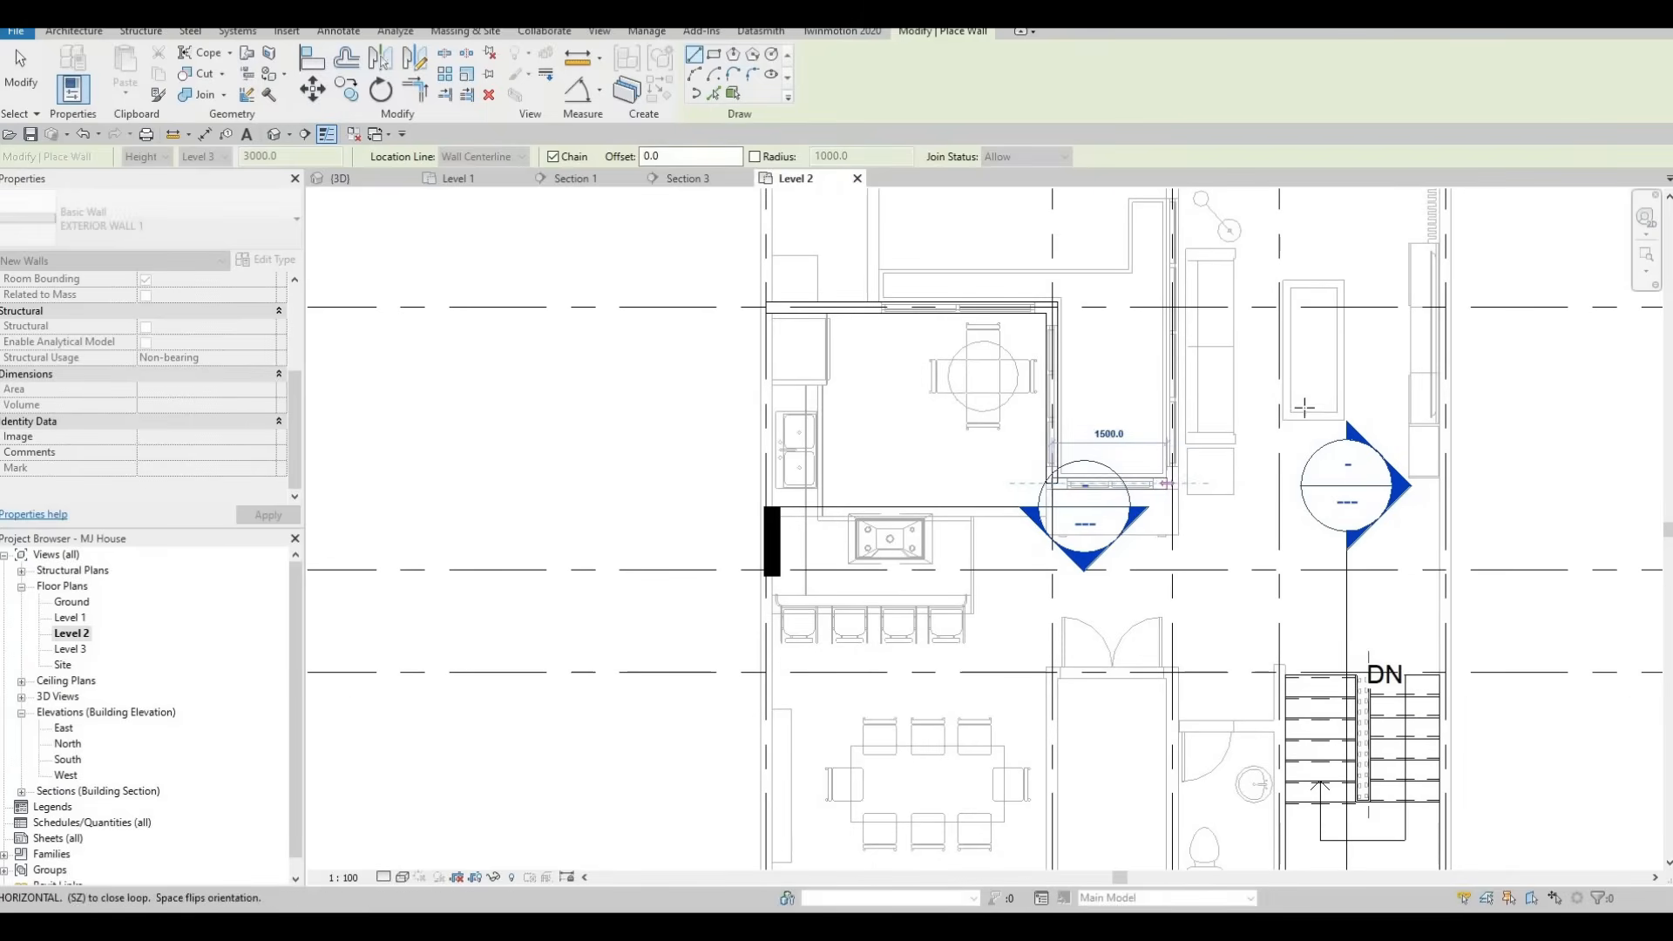
Undo the wall drawn down grid 2 and leave the wall command.
scroll(1245, 470, "down", 3)
key("F1")
scroll(1255, 445, "up", 2)
key("ctrl+z")
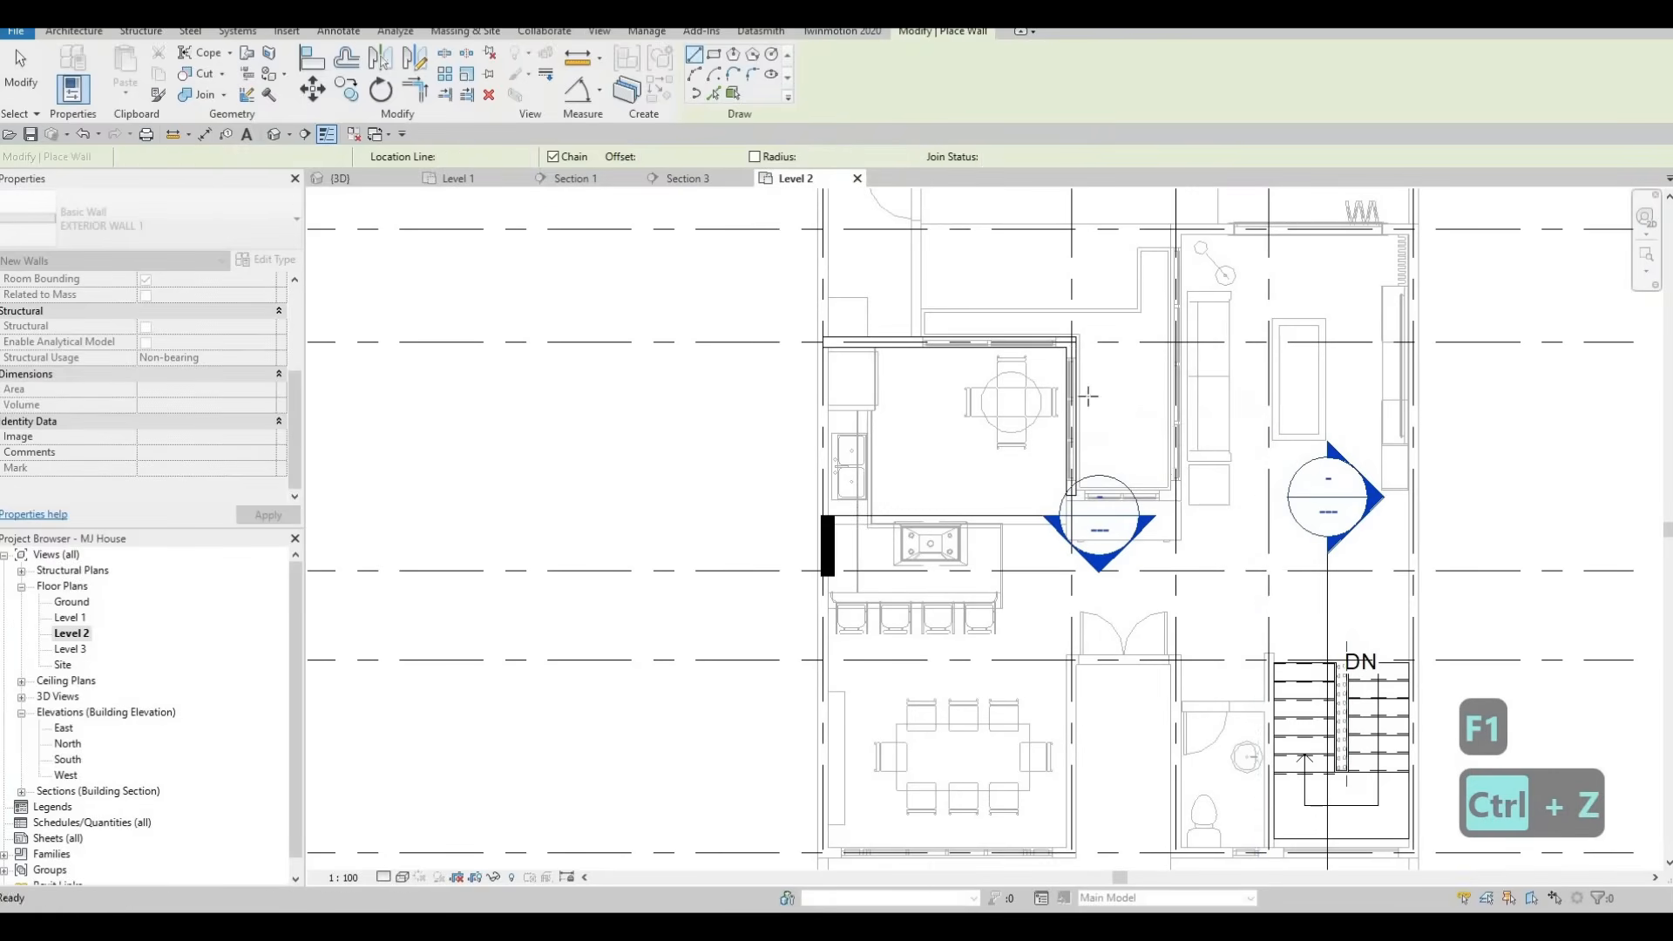
scroll(1054, 466, "up", 4)
key("ctrl+z")
scroll(1058, 427, "down", 3)
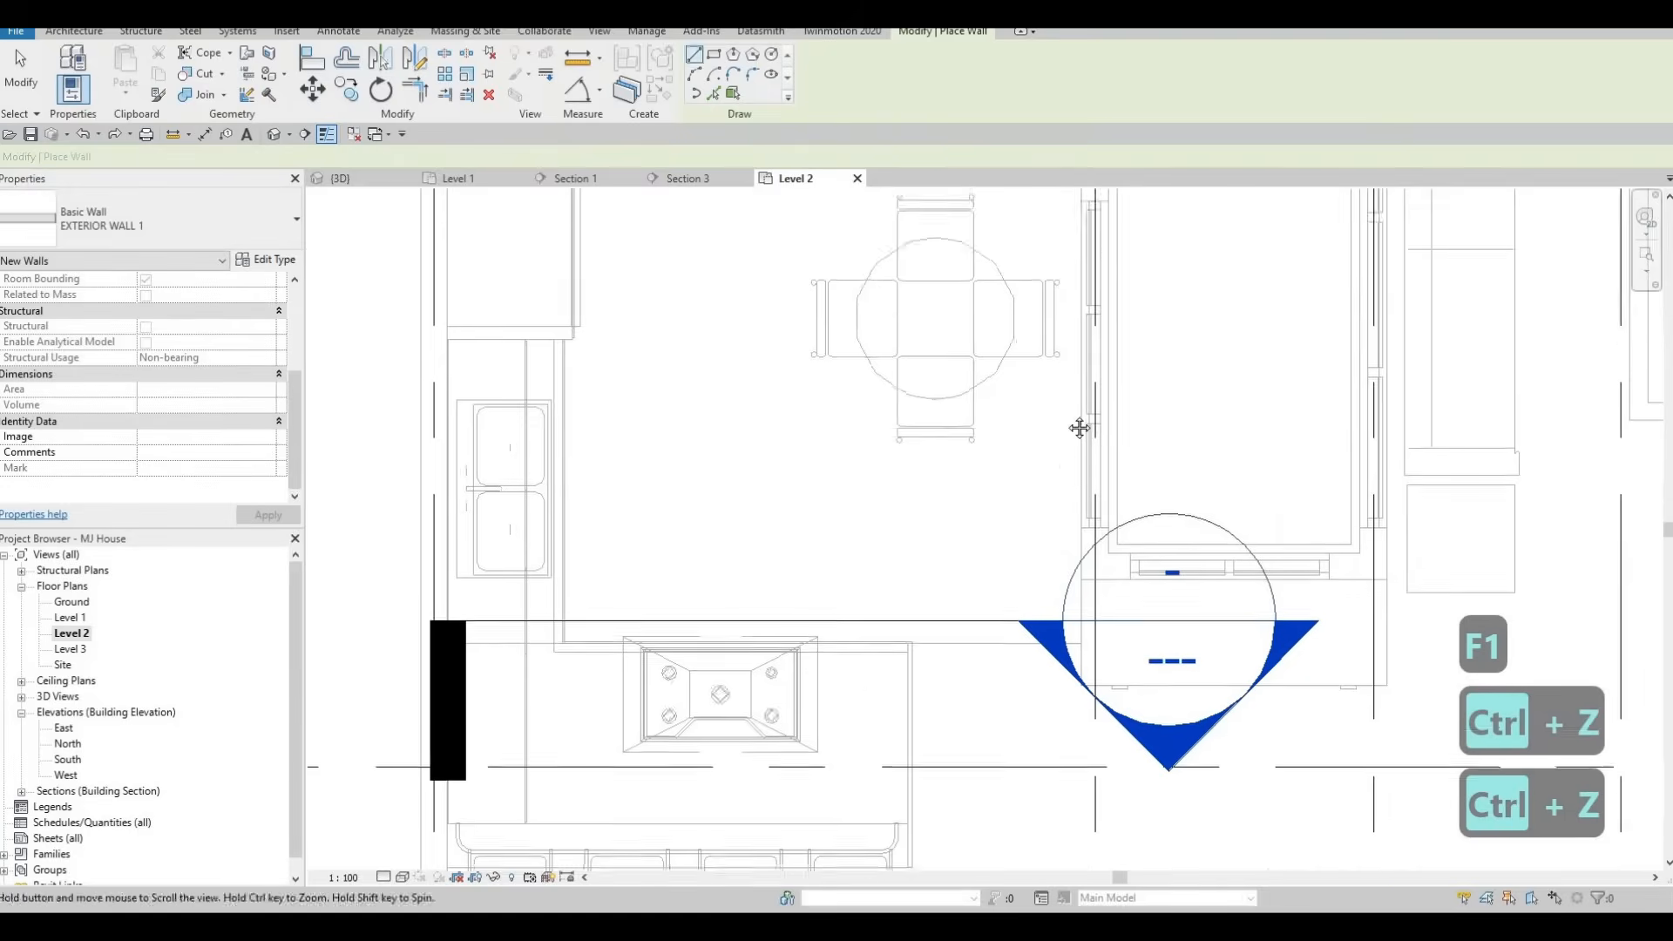
key("Escape")
key("Escape")
Extend the grid D wall's end from grid 2 to grid 3, giving a length of 5301 mm.
left_click(1158, 315)
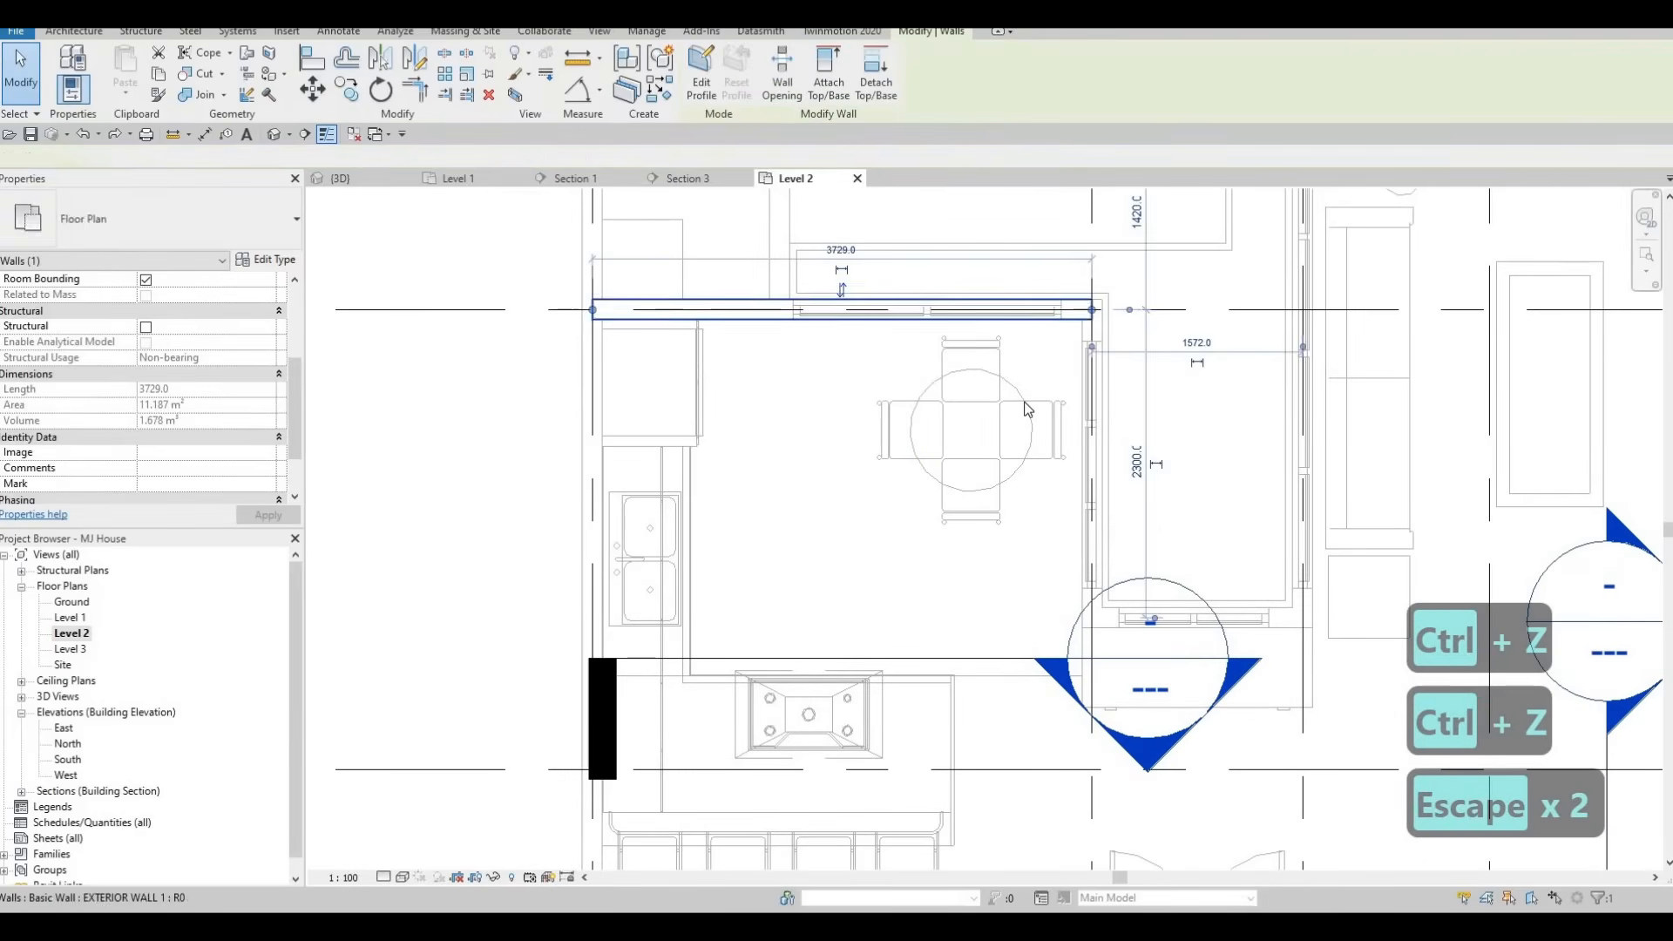
scroll(1159, 315, "down", 3)
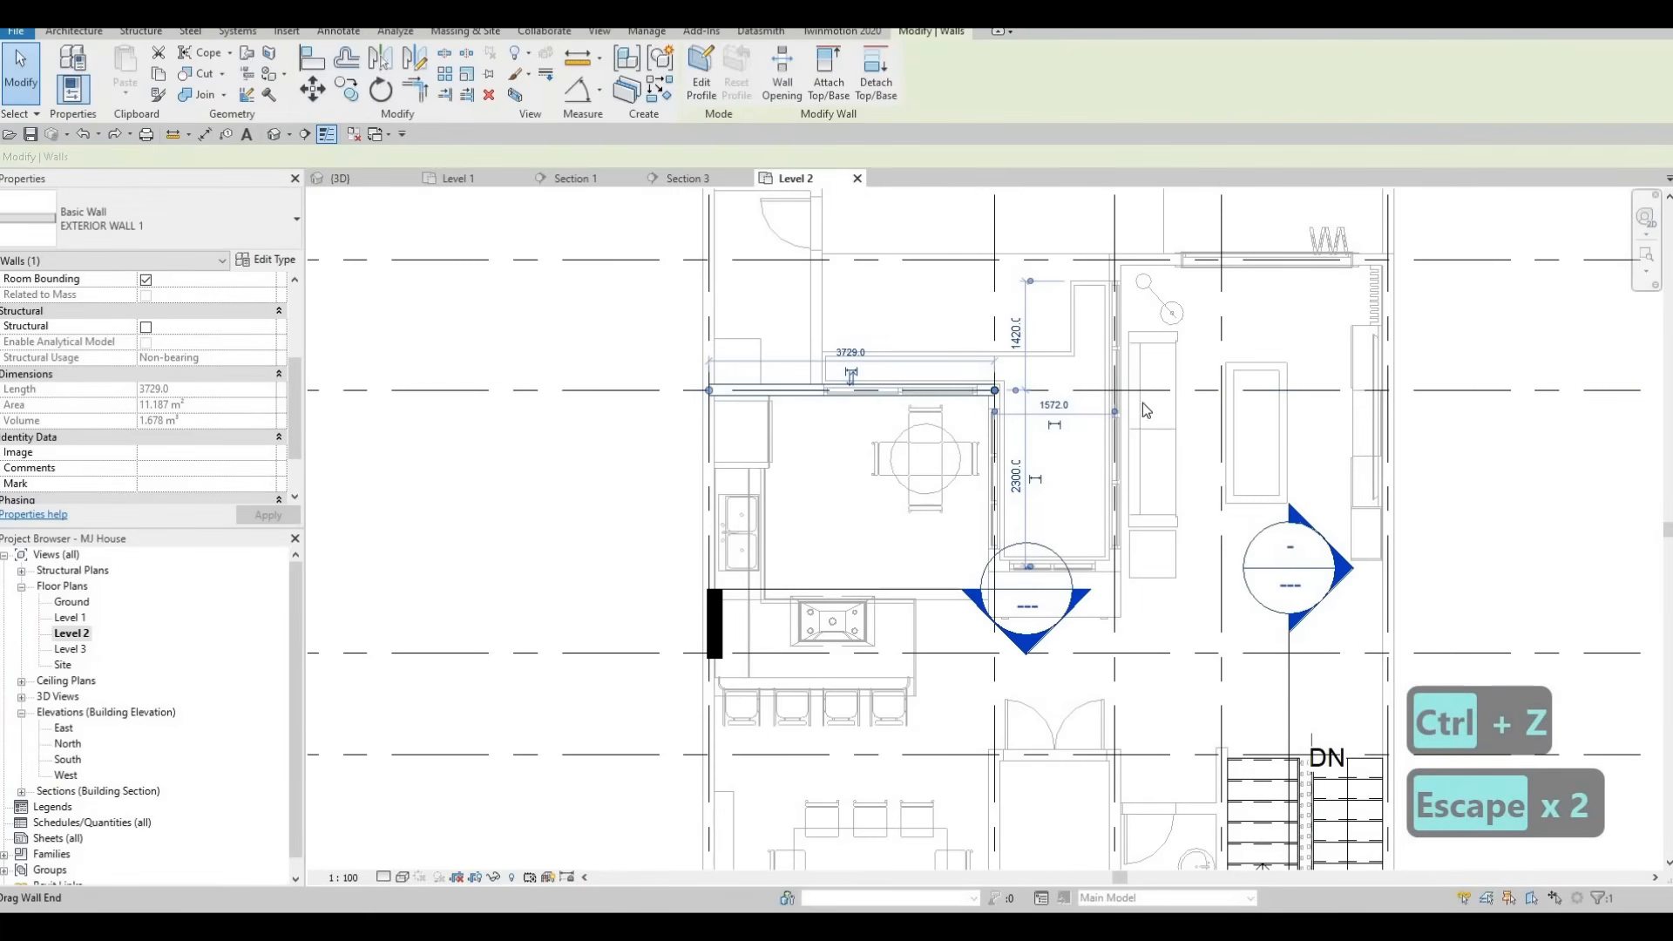
scroll(1102, 458, "down", 3)
scroll(1124, 471, "down", 2)
middle_click_drag(1067, 385, 1050, 418)
scroll(1014, 533, "up", 4)
left_click_drag(1159, 525, 1201, 512)
scroll(1200, 513, "down", 2)
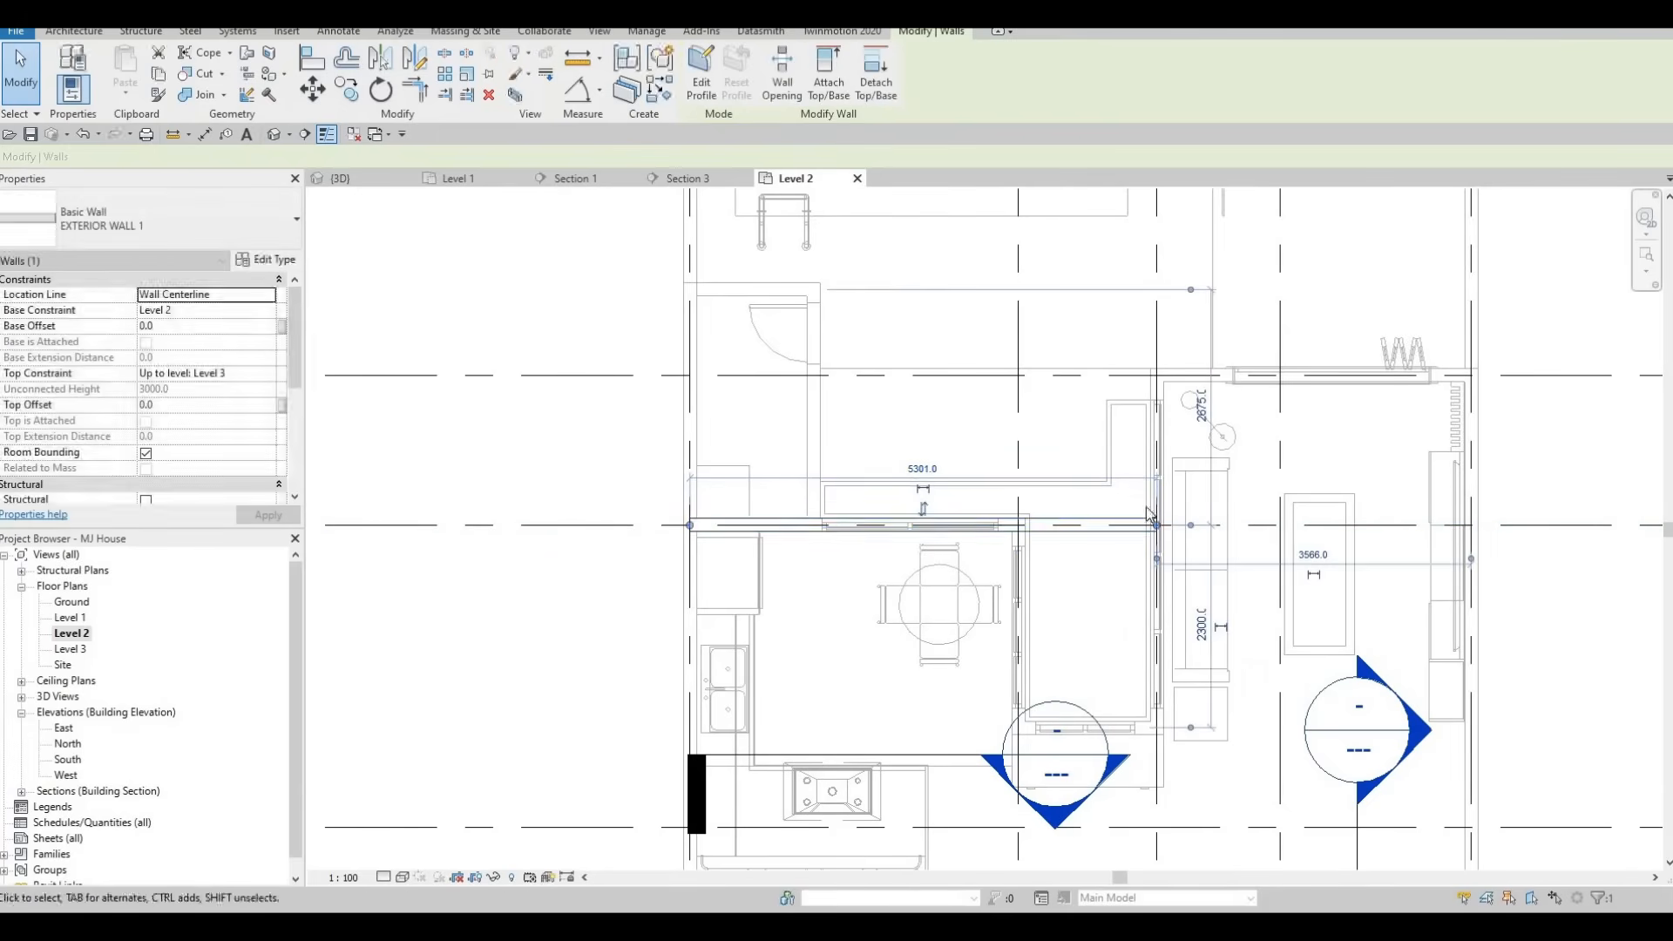
key("Escape")
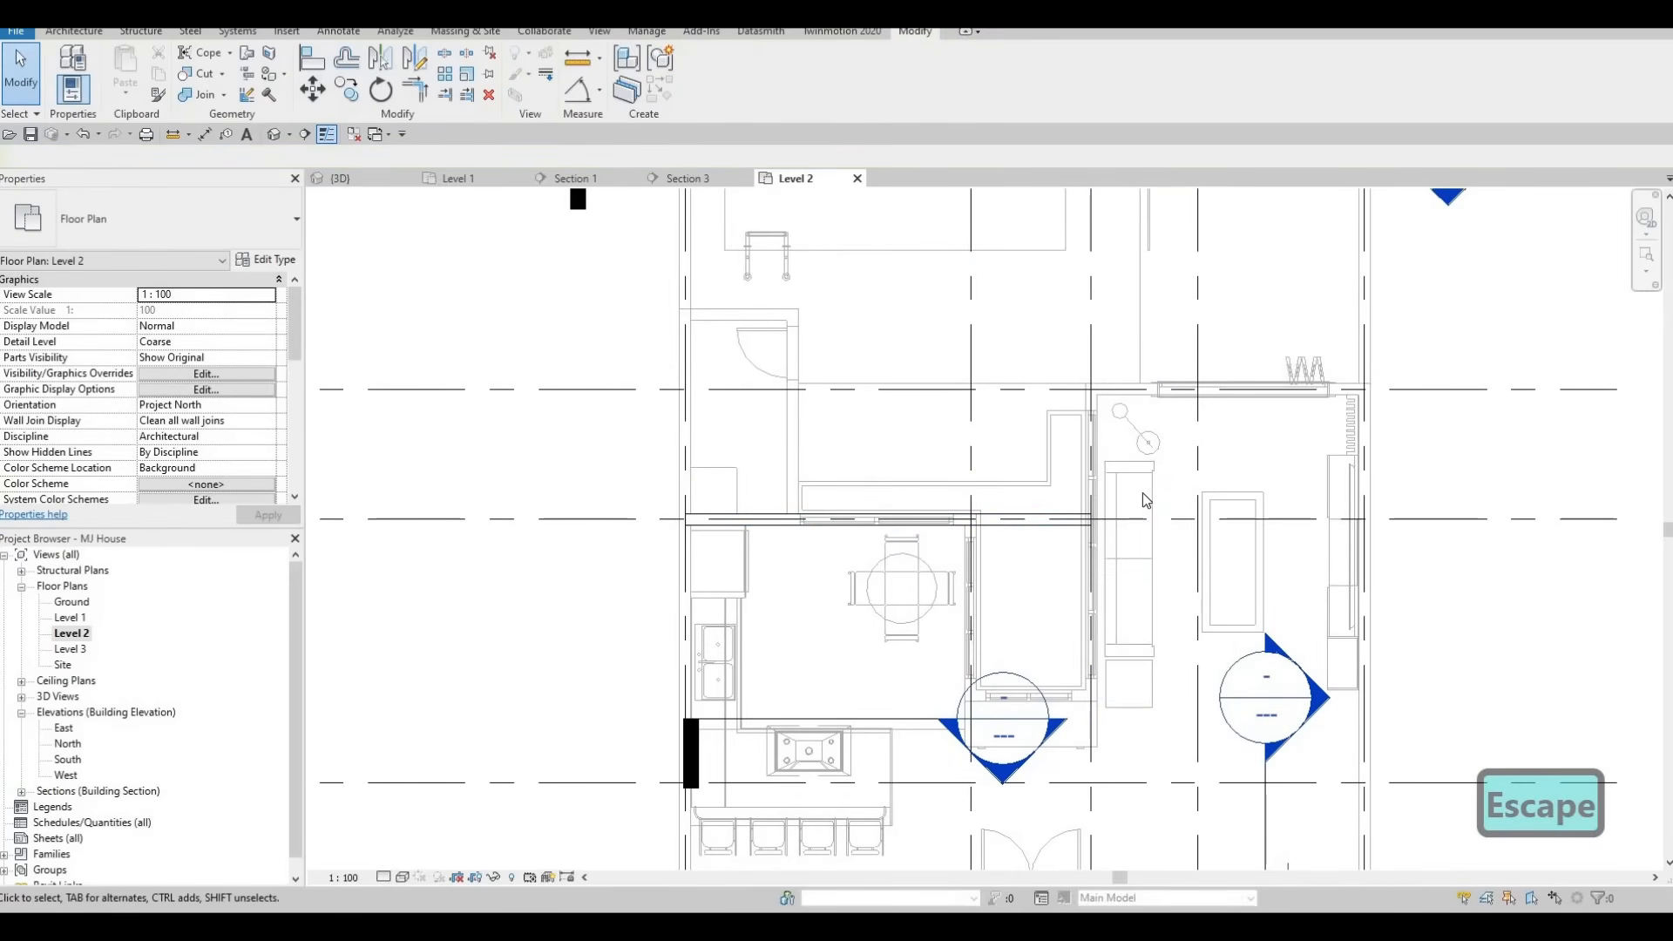
Draw a matching EXTERIOR WALL 1 wall along grid 3 from the end of the grid D wall up to grid C.
left_click(1054, 524)
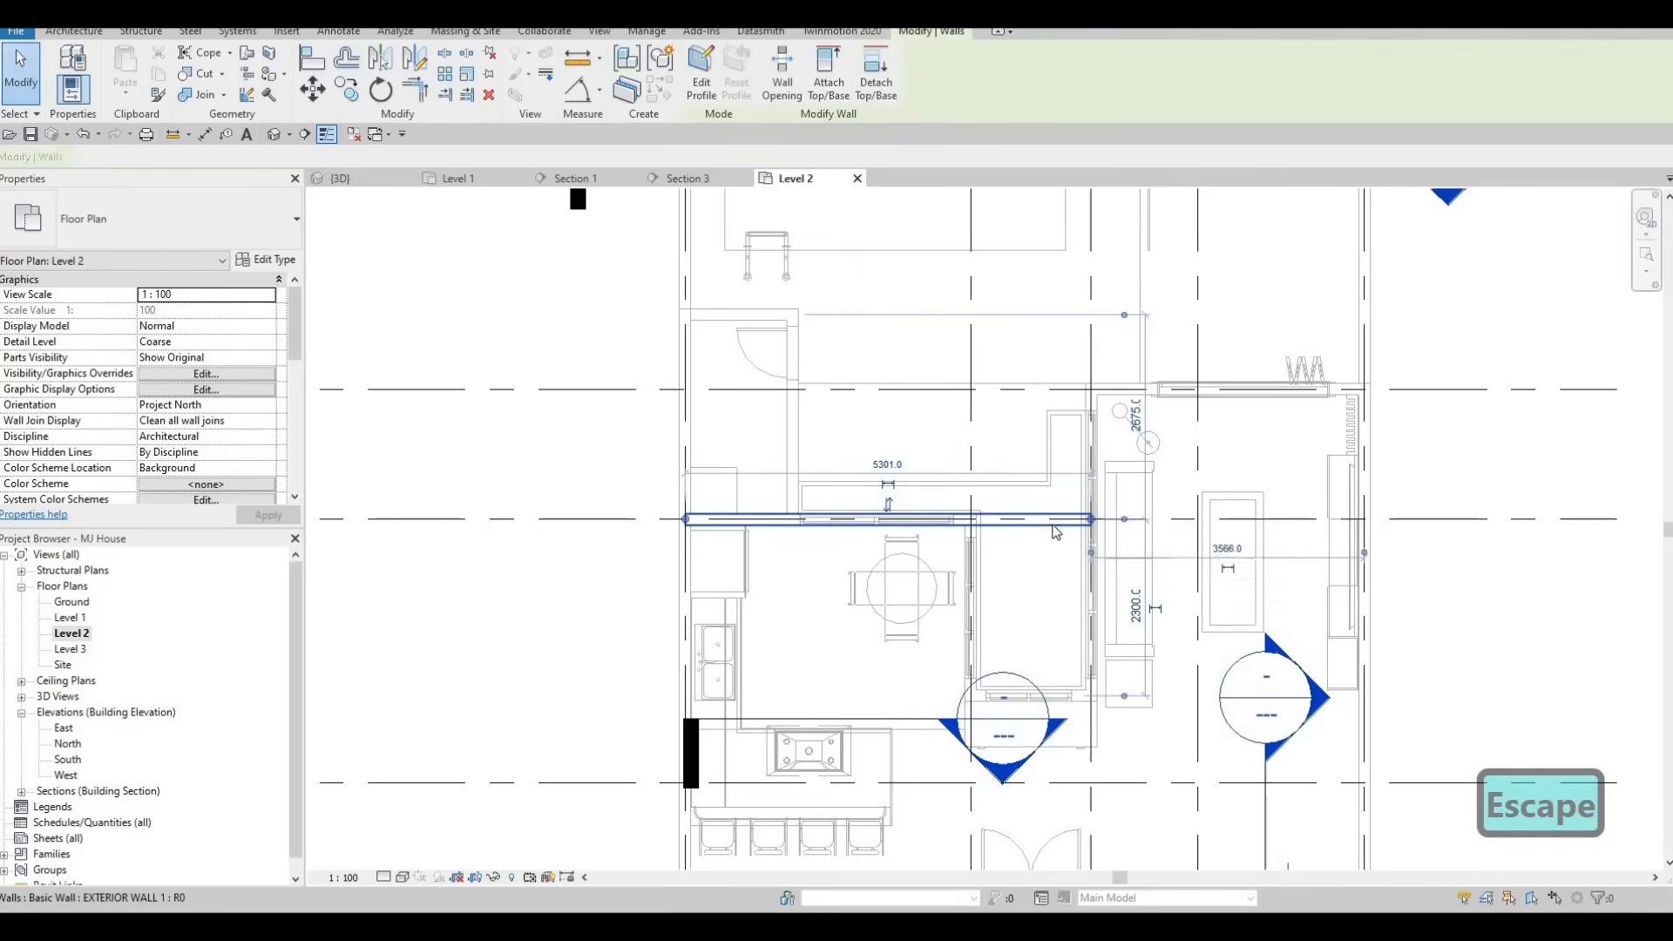
key("c")
key("s")
scroll(1055, 533, "up", 2)
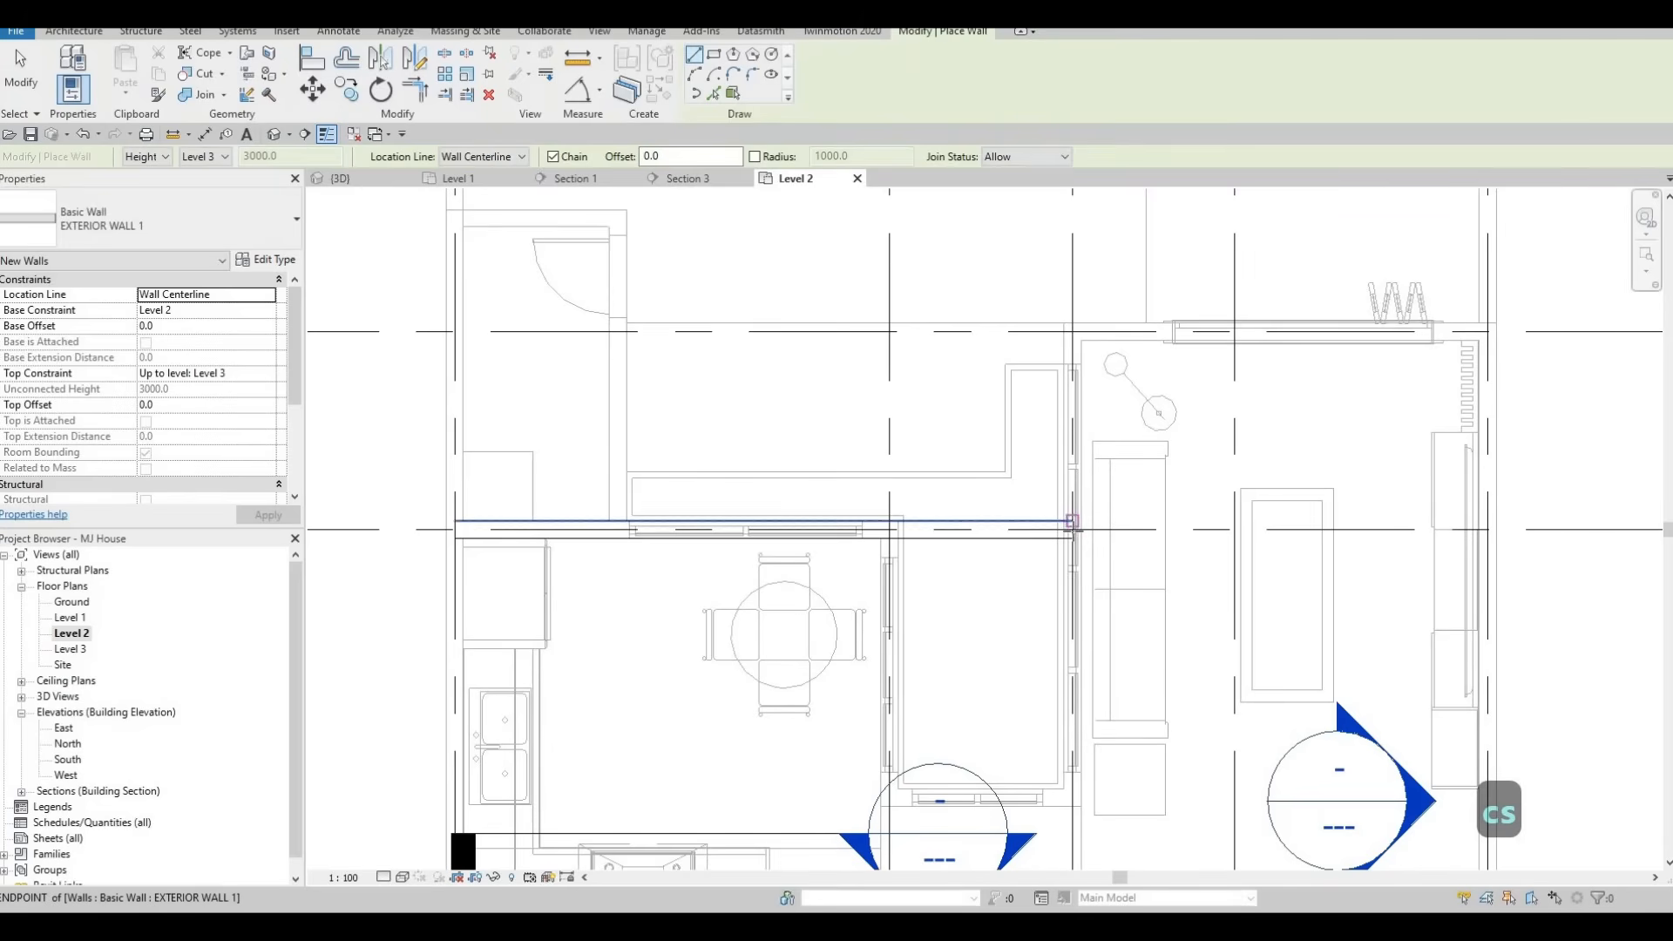
left_click(1072, 528)
scroll(1048, 436, "down", 2)
middle_click_drag(1049, 436, 1028, 509)
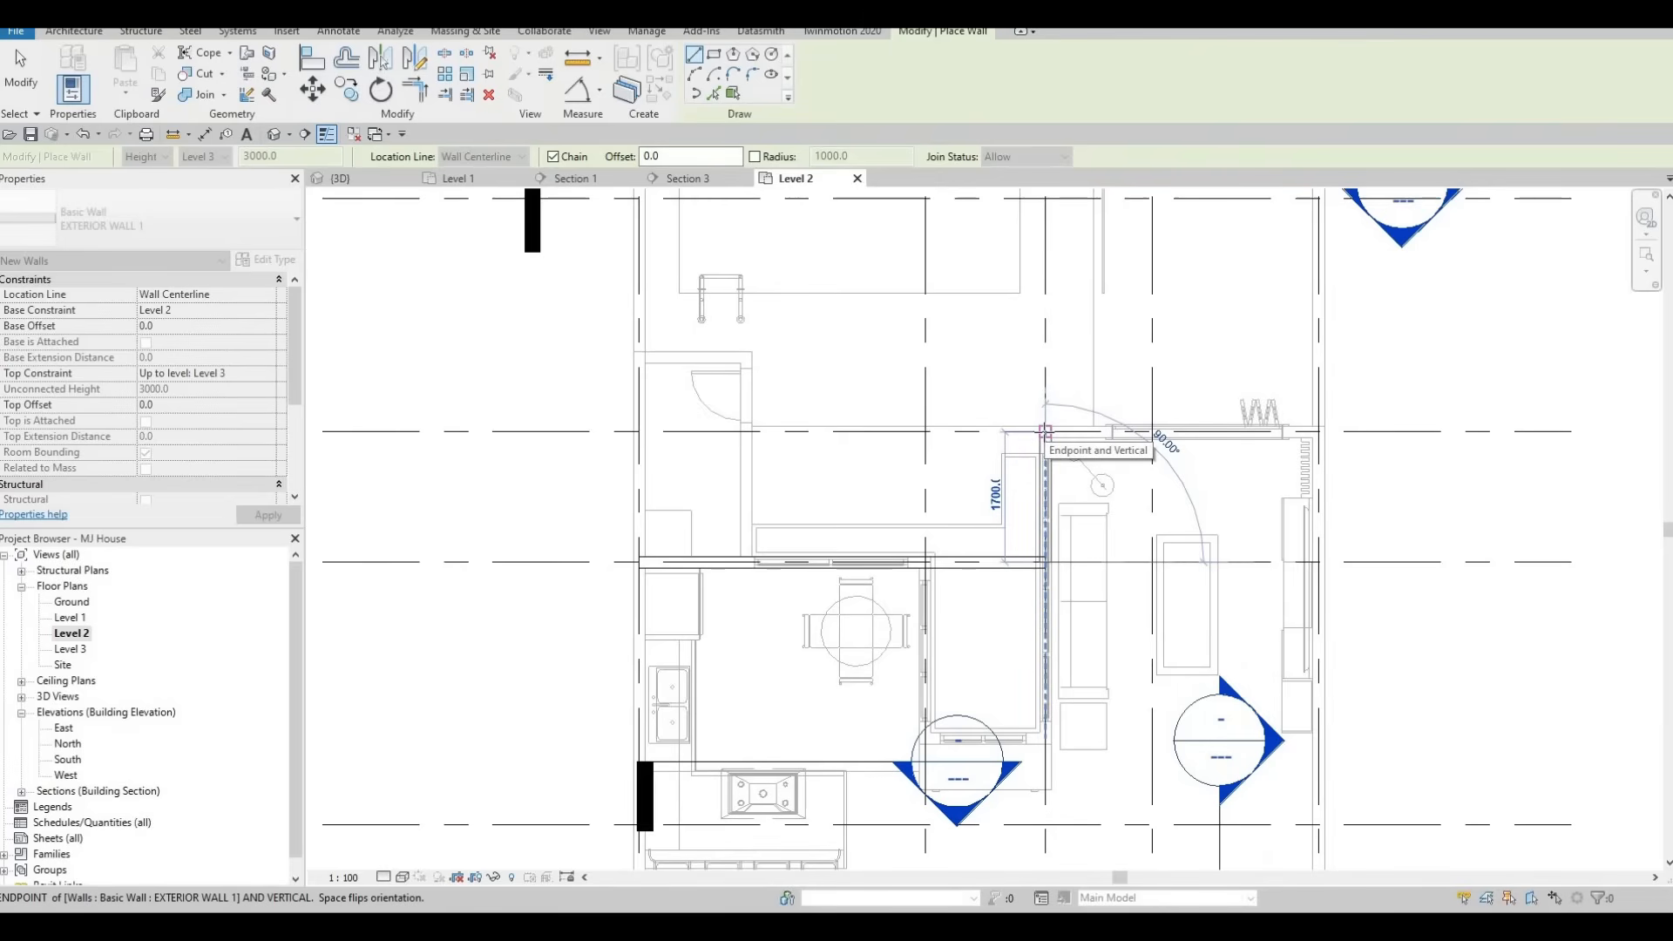
scroll(1044, 432, "down", 3)
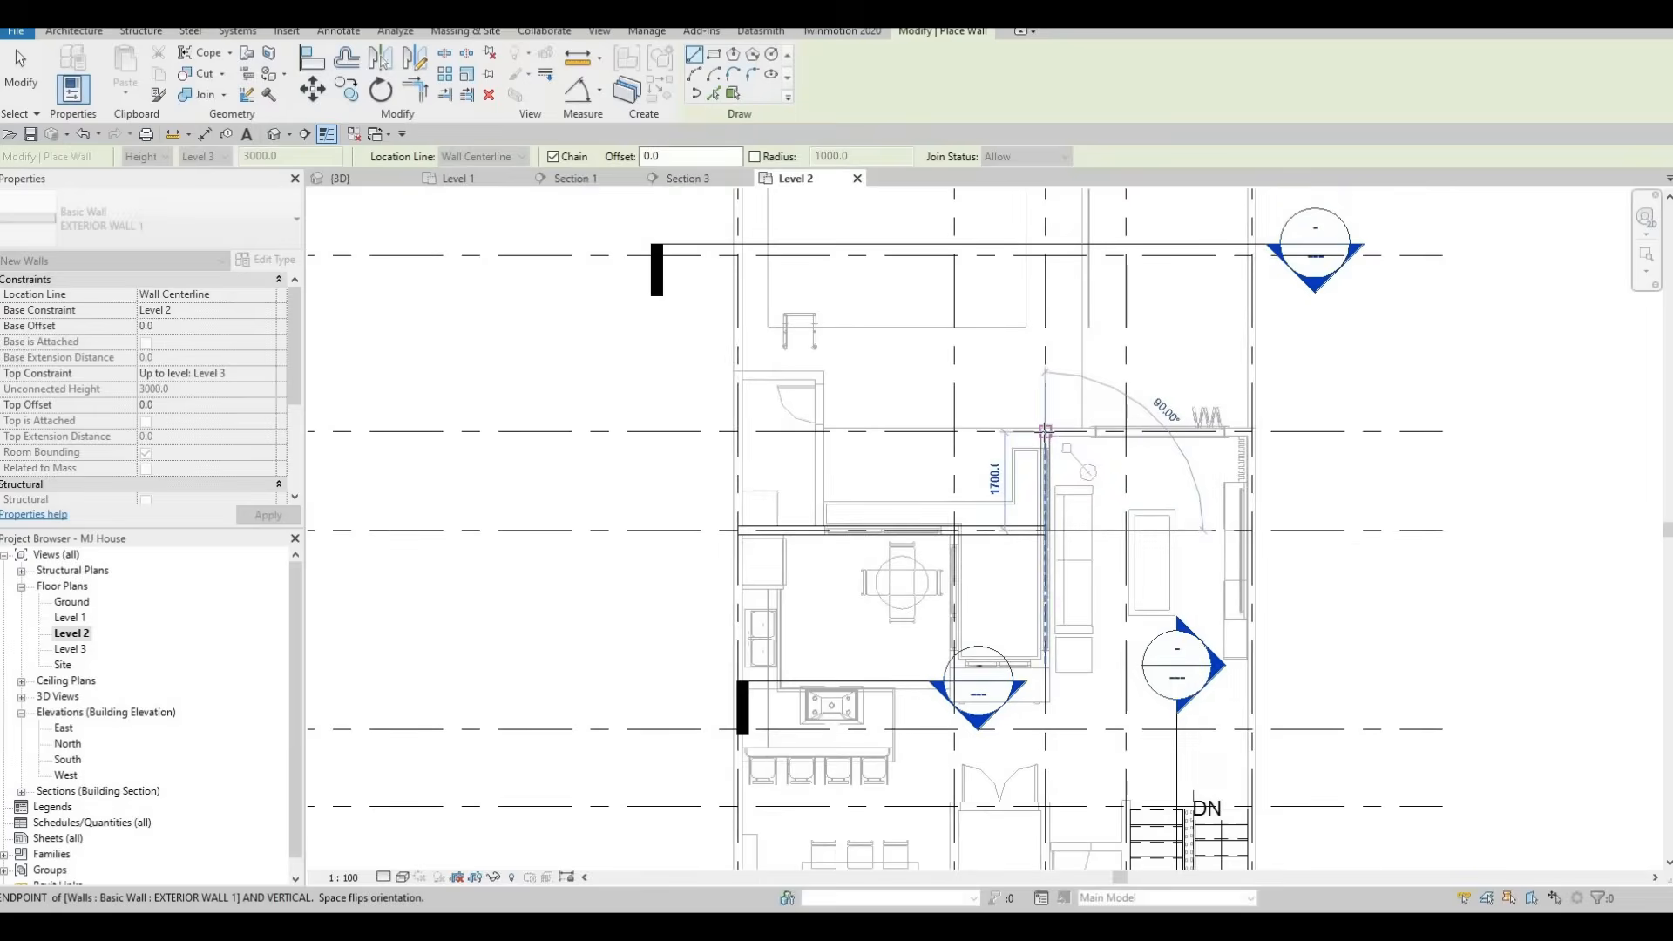
middle_click_drag(1035, 538, 1010, 497)
scroll(1011, 496, "up", 1)
left_click(1011, 496)
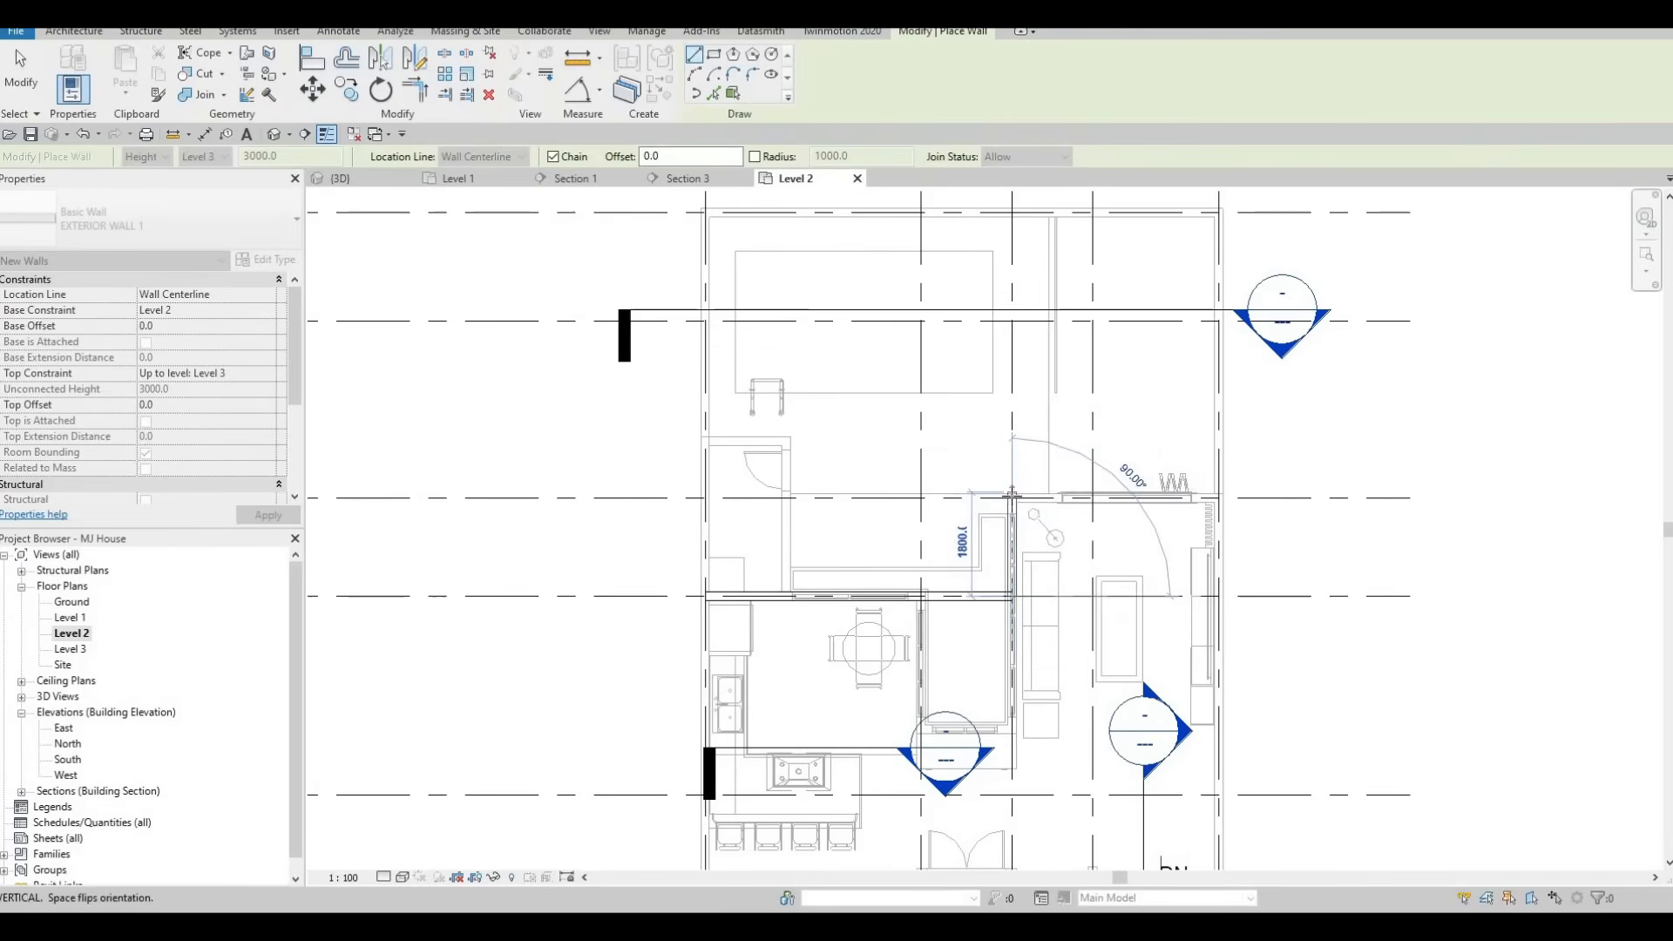
key("Escape")
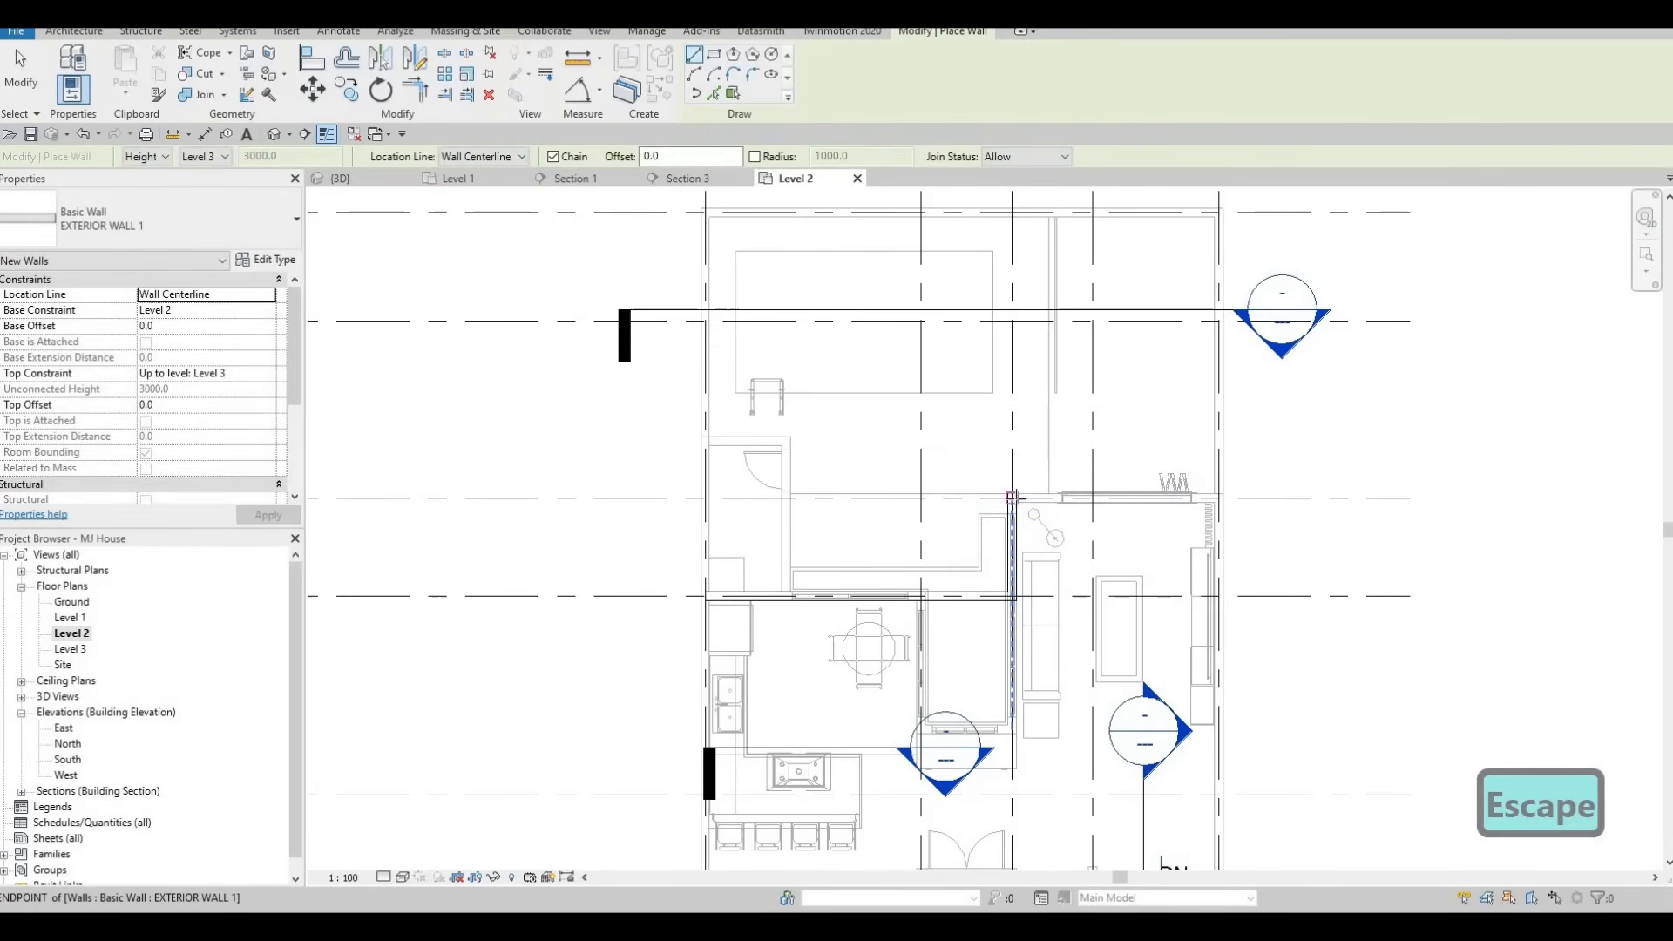
Draw an EXTERIOR WALL 1 wall along grid C from grid 3 to grid 5 and leave the wall command.
scroll(1010, 497, "up", 2)
left_click(1010, 497)
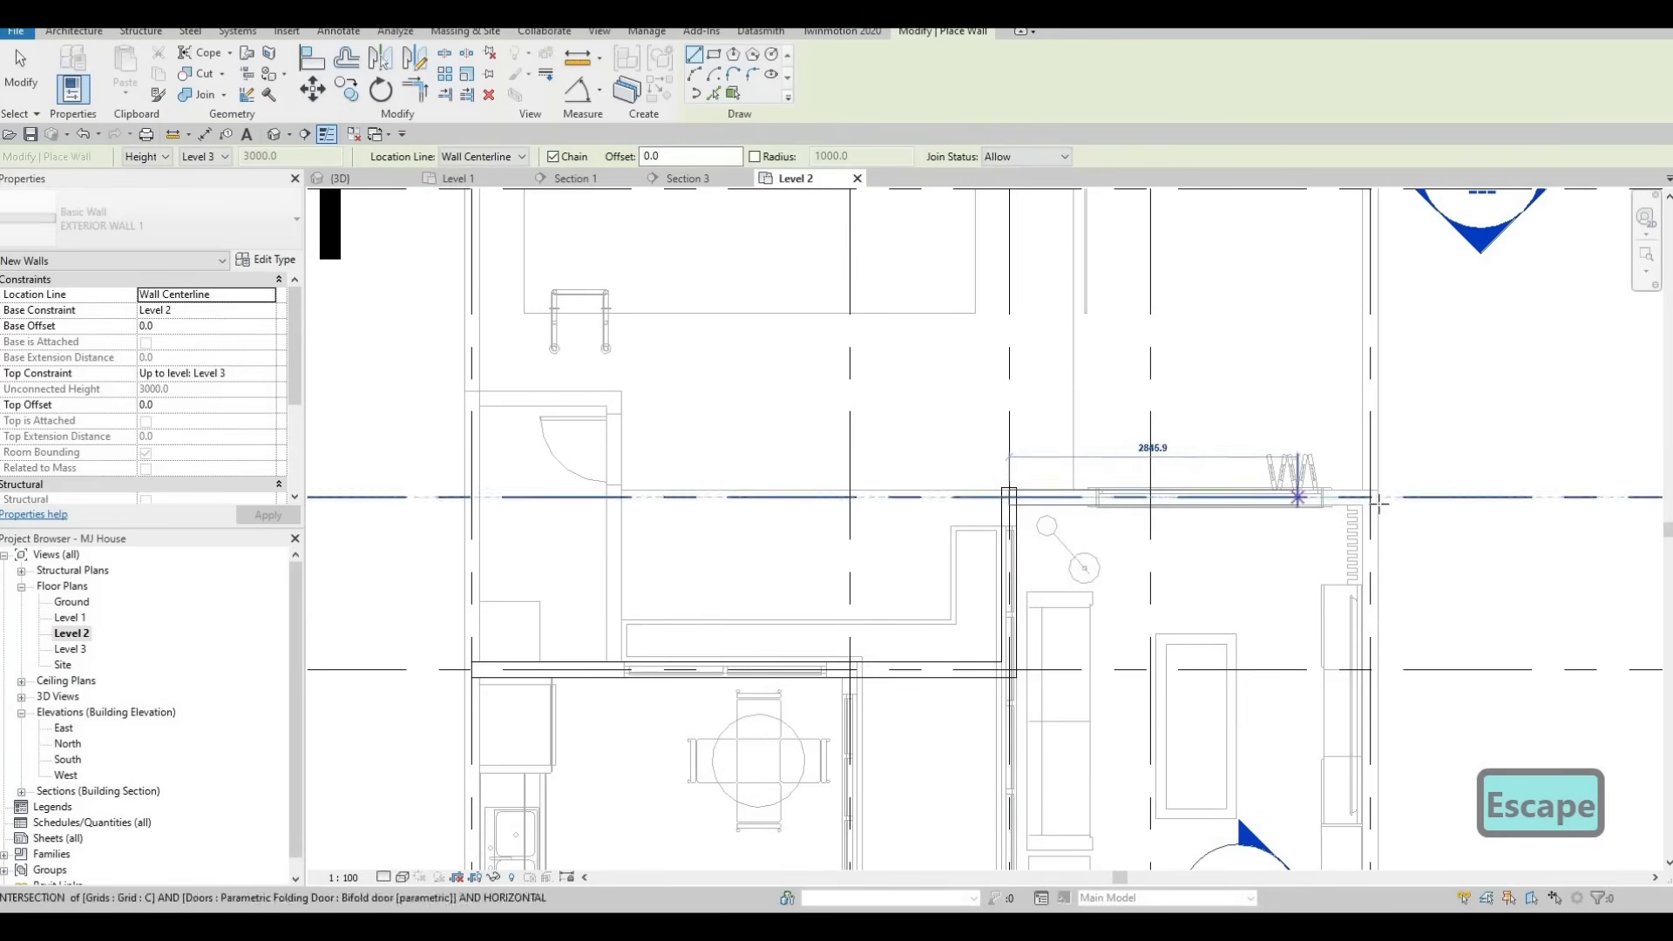
scroll(1367, 501, "down", 2)
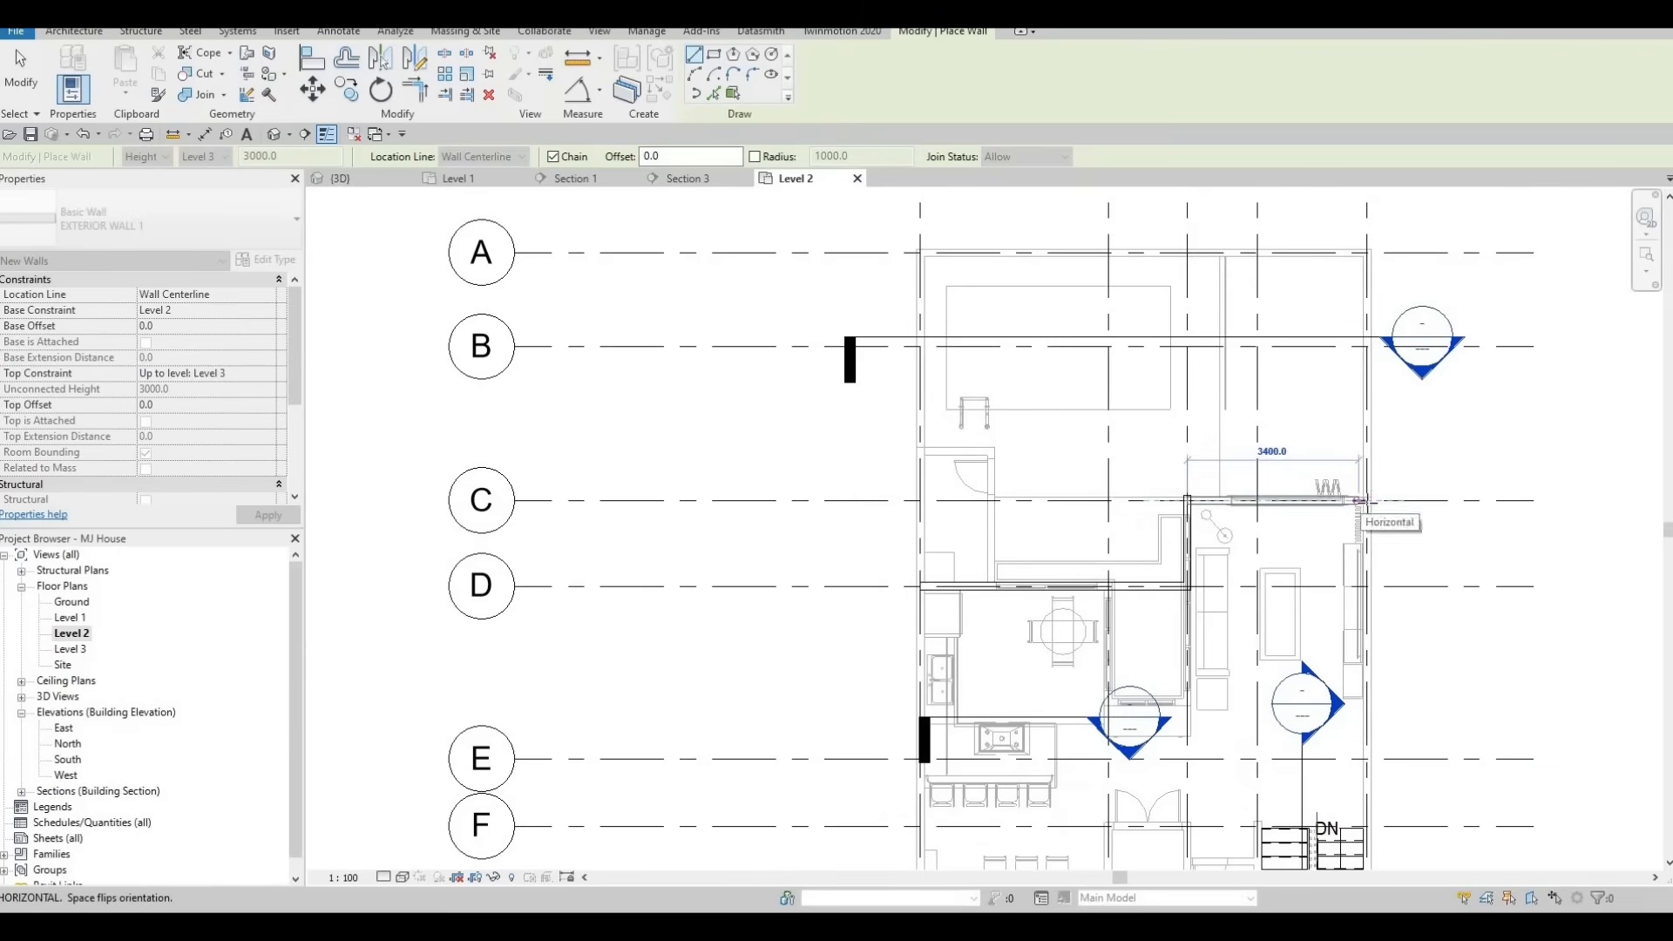
left_click(1366, 500)
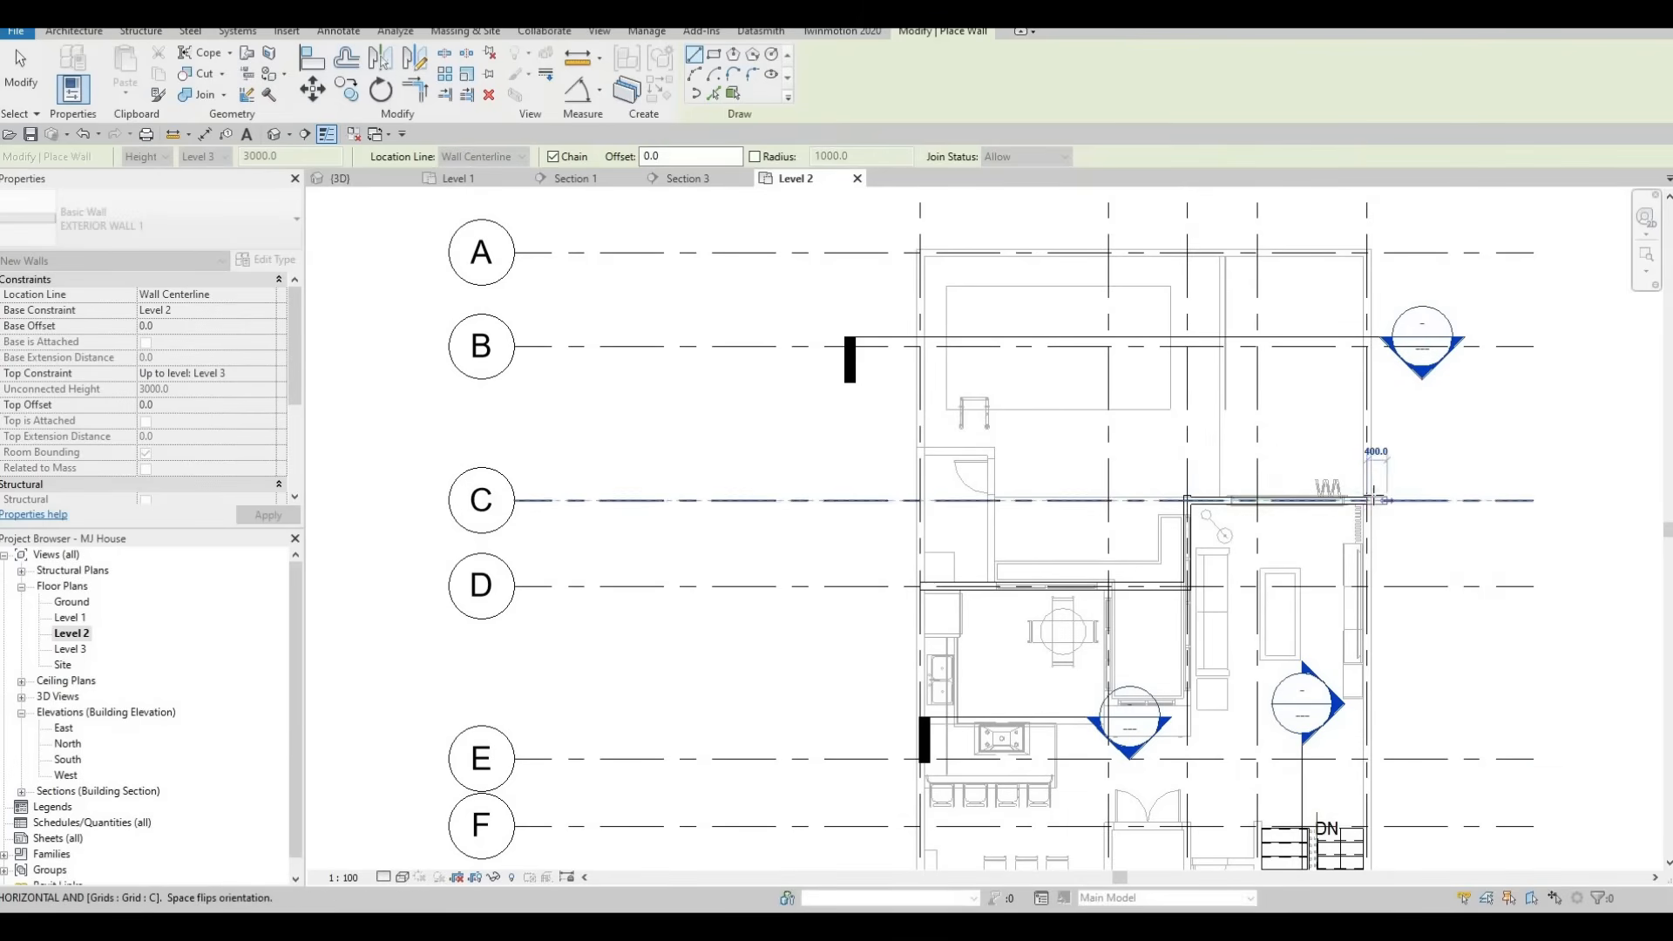
scroll(1366, 500, "up", 1)
key("Escape")
key("Escape")
key("Escape")
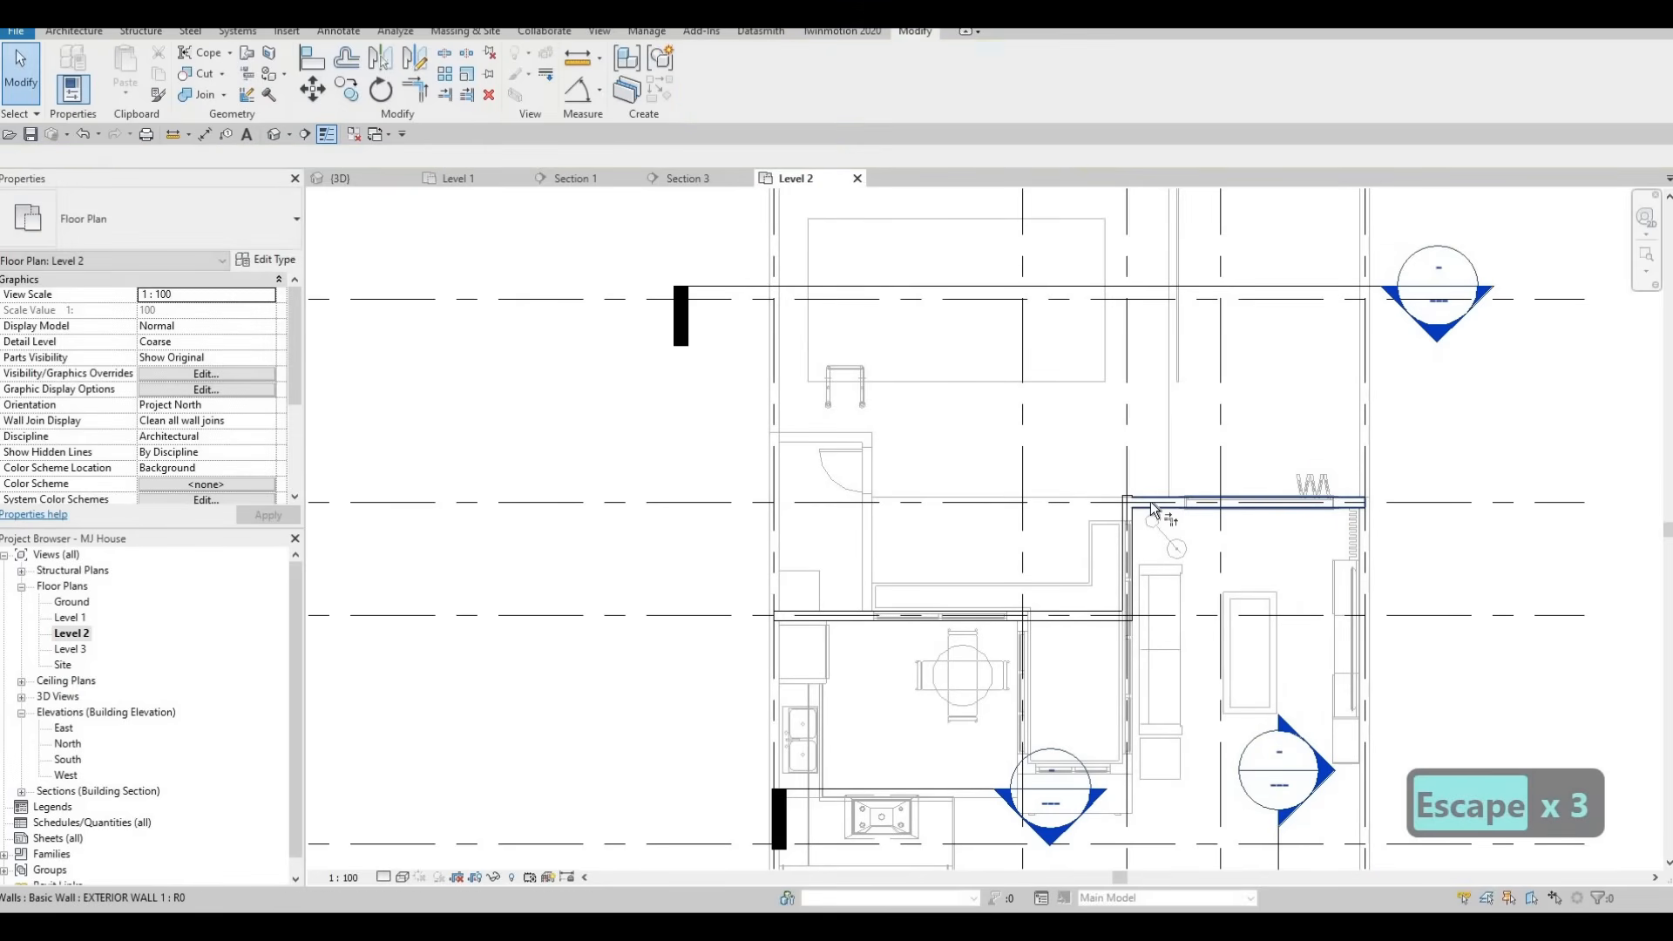
key("t")
key("r")
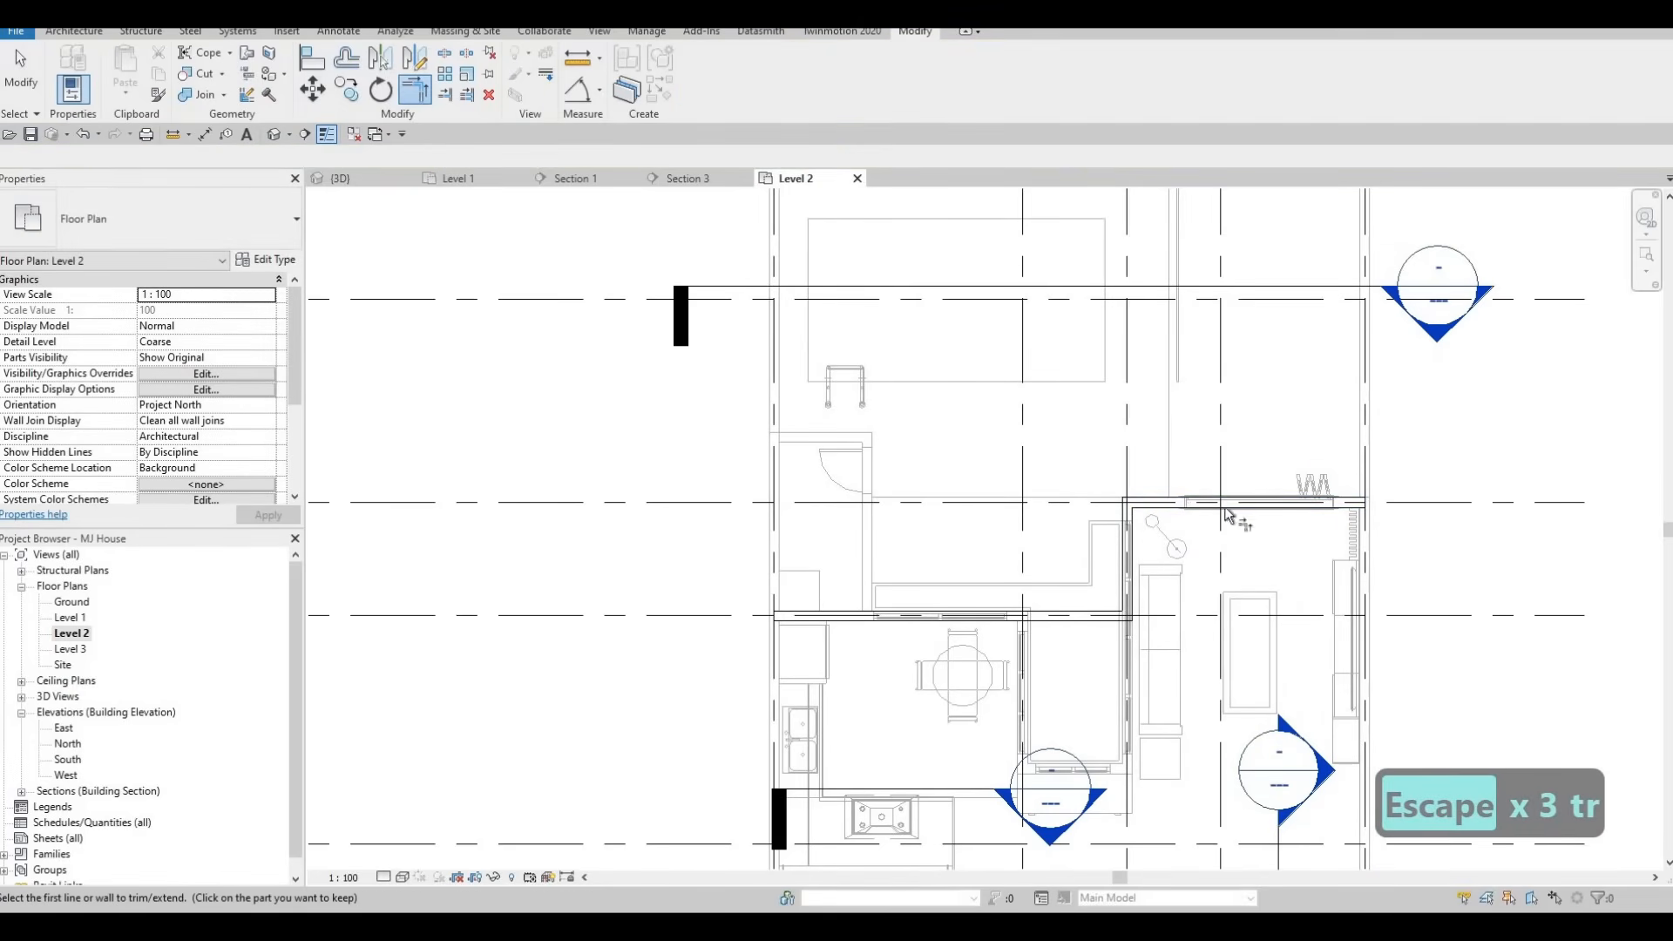
scroll(1234, 482, "down", 2)
key("Escape")
key("Escape")
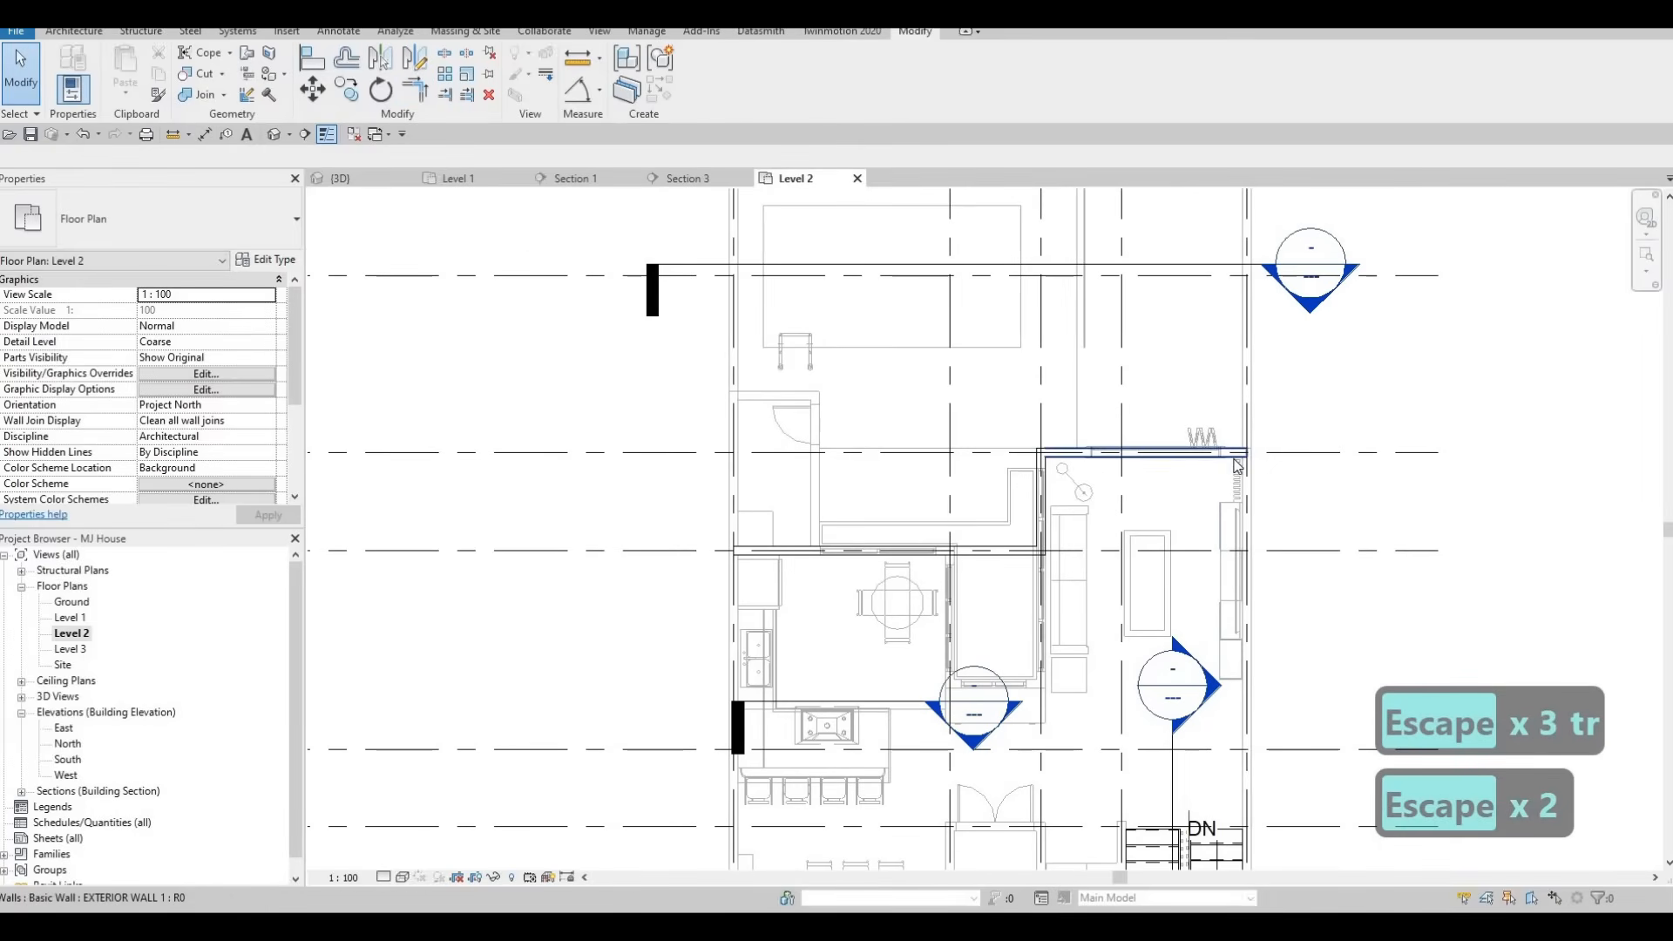
Draw a wall matching the grid C exterior wall from its end down grid 5 to grid G.
left_click(1232, 460)
key("c")
key("s")
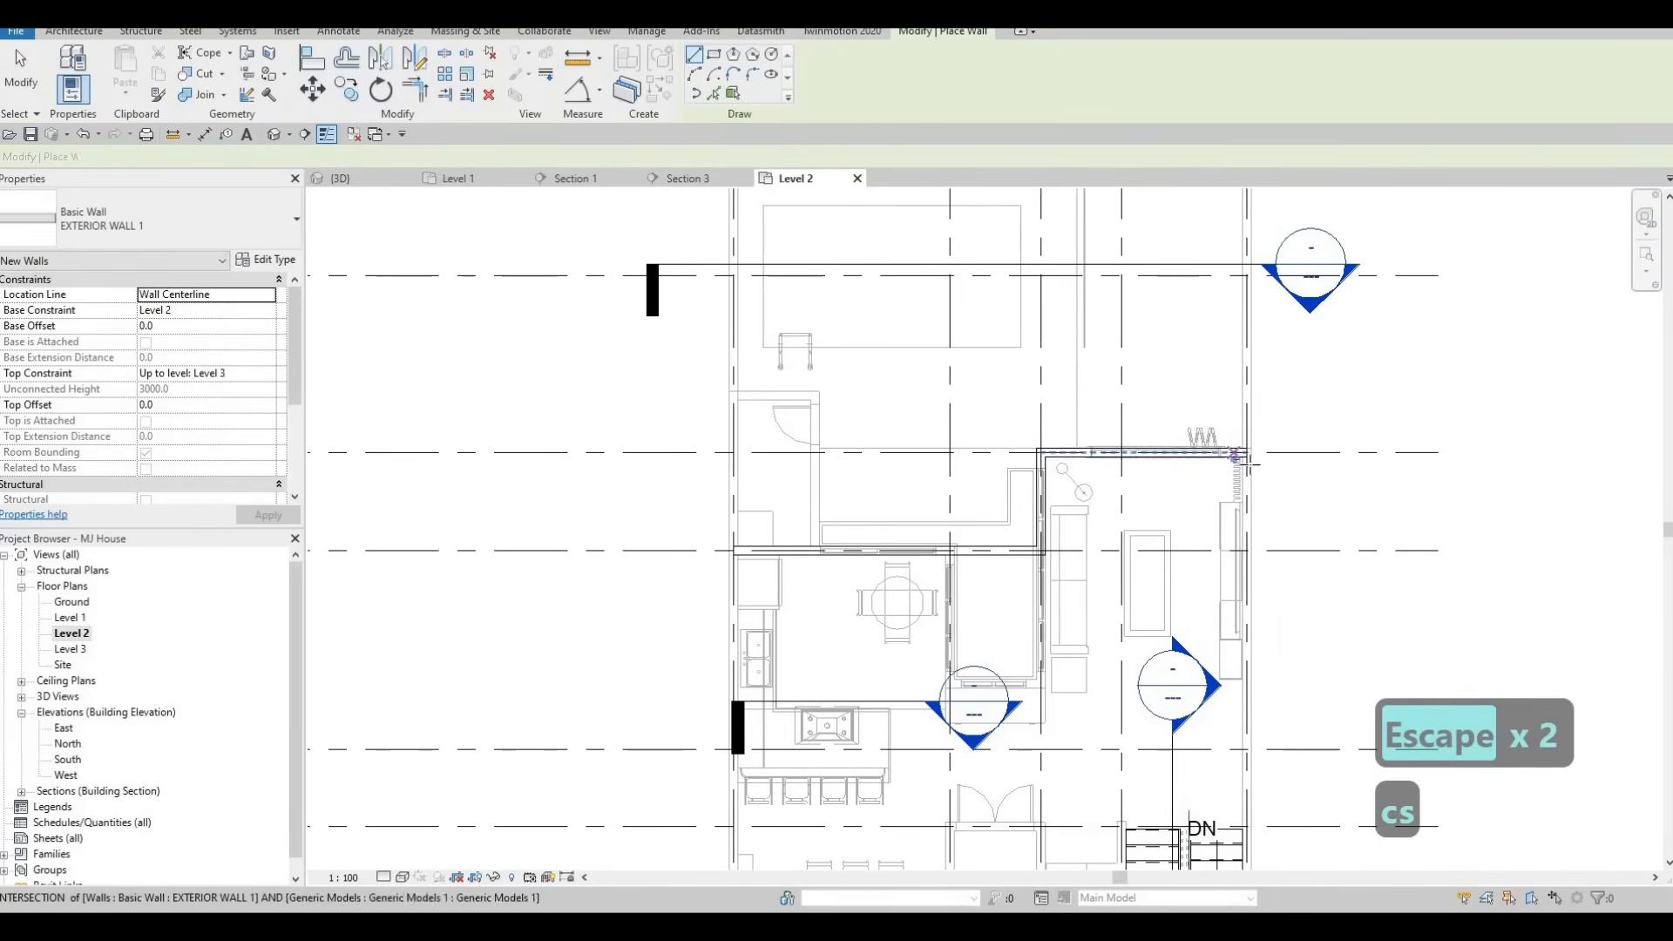
left_click(1248, 453)
scroll(1259, 523, "down", 3)
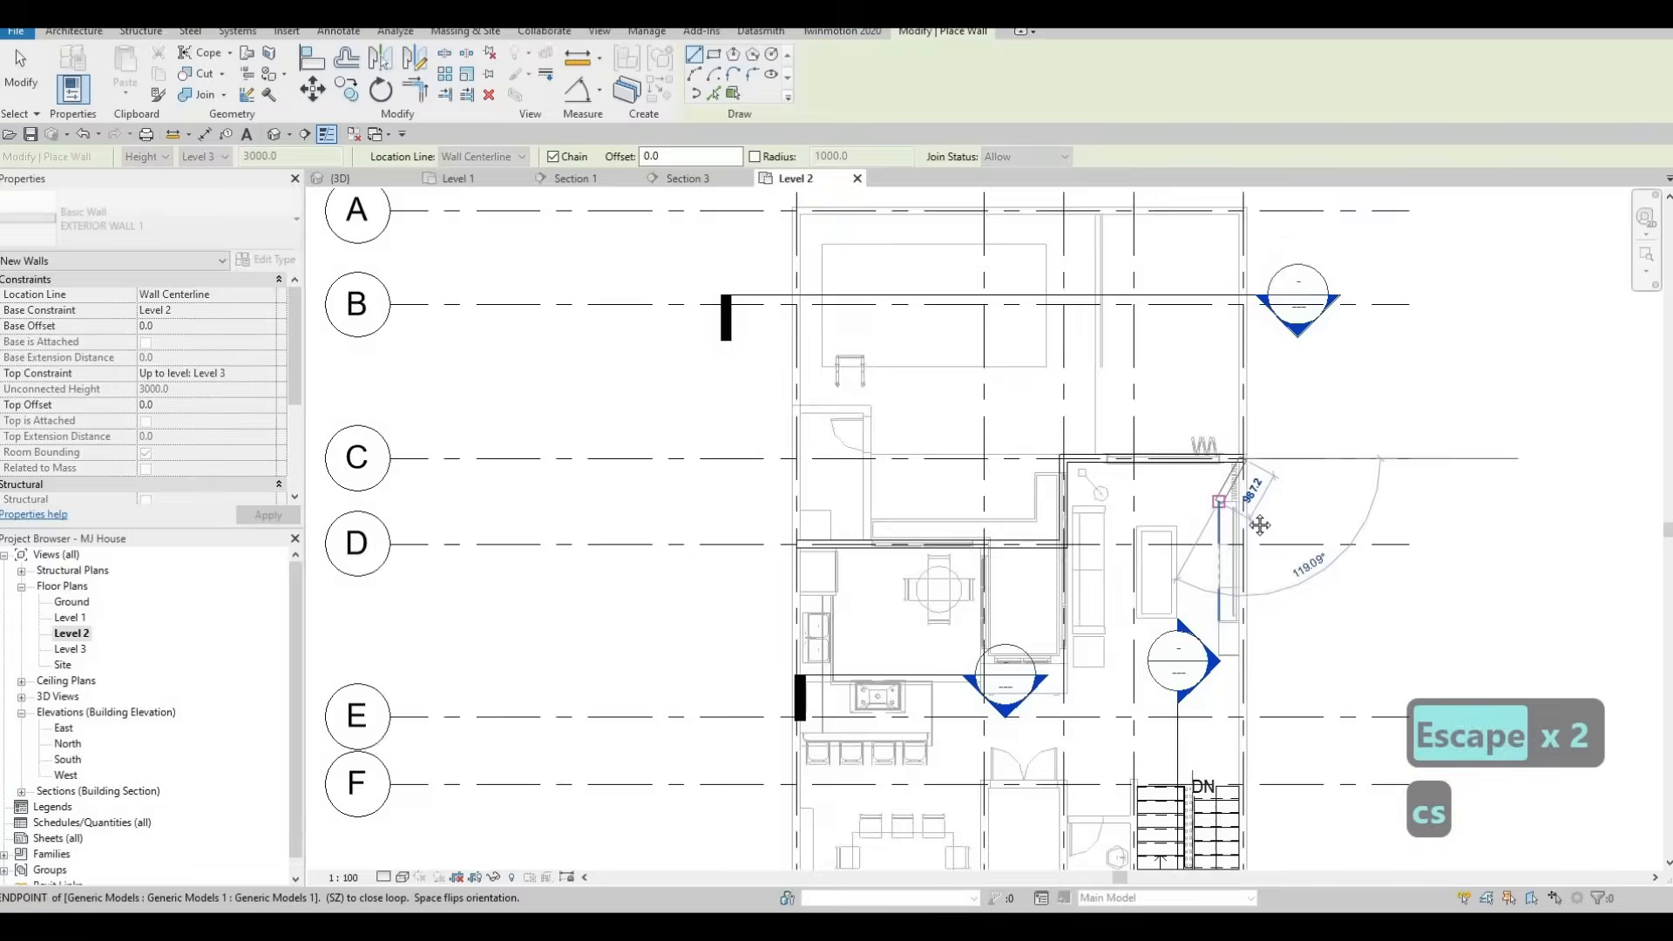
middle_click_drag(1201, 607, 1219, 550)
scroll(1272, 610, "up", 5)
scroll(1311, 645, "up", 2)
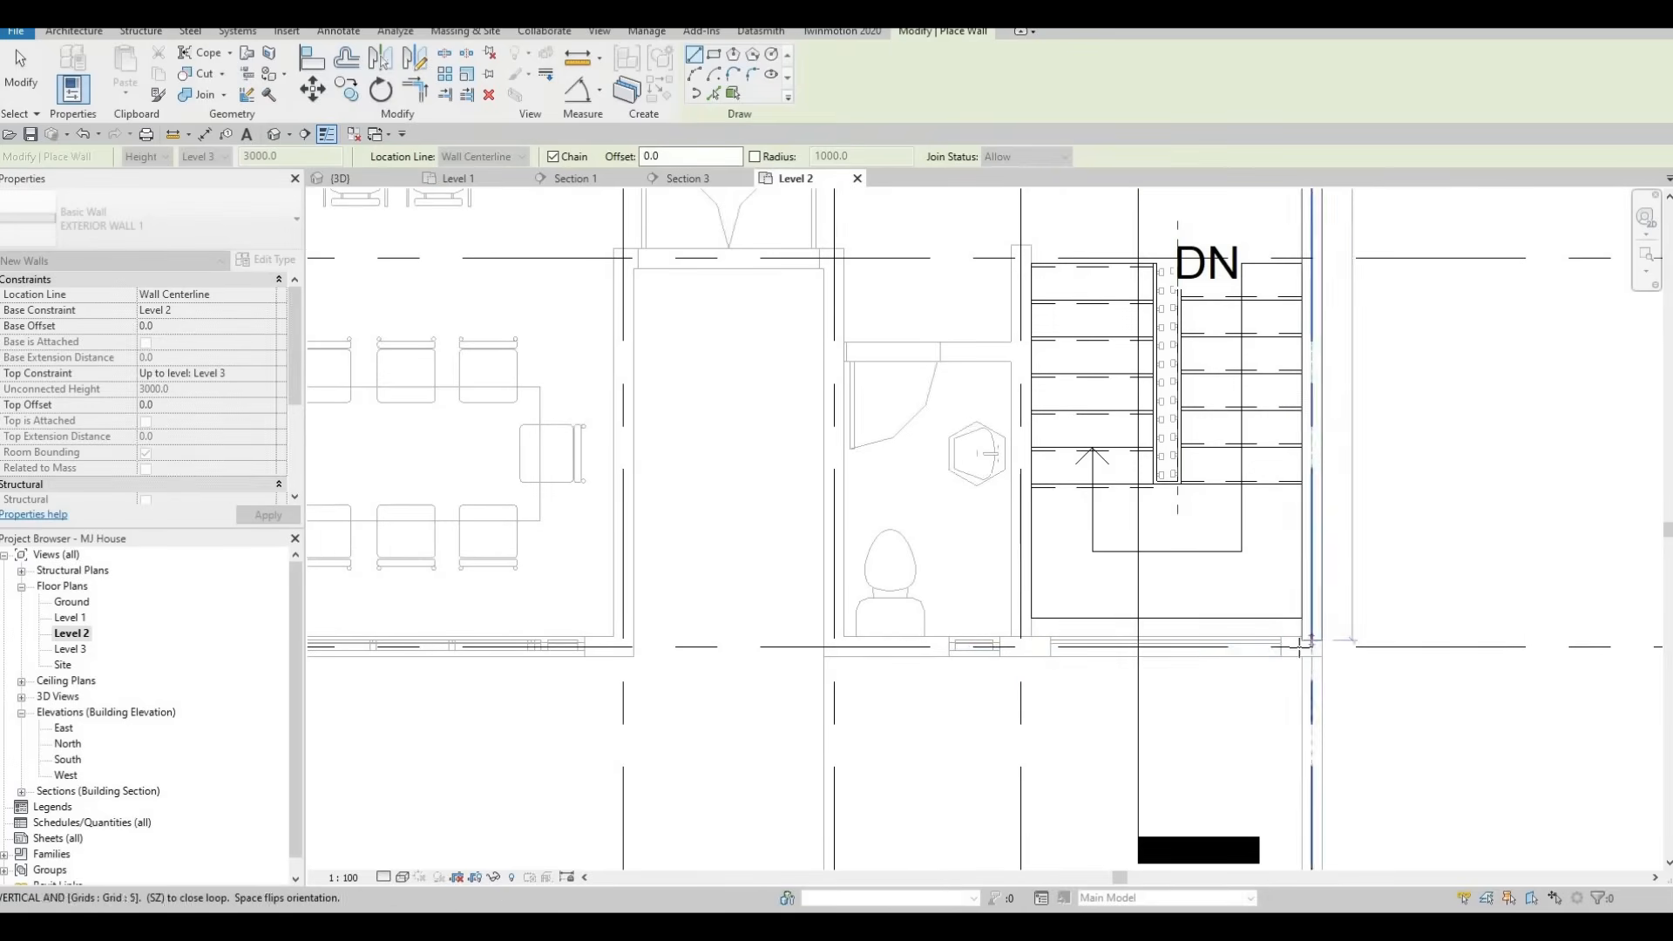
left_click(1305, 637)
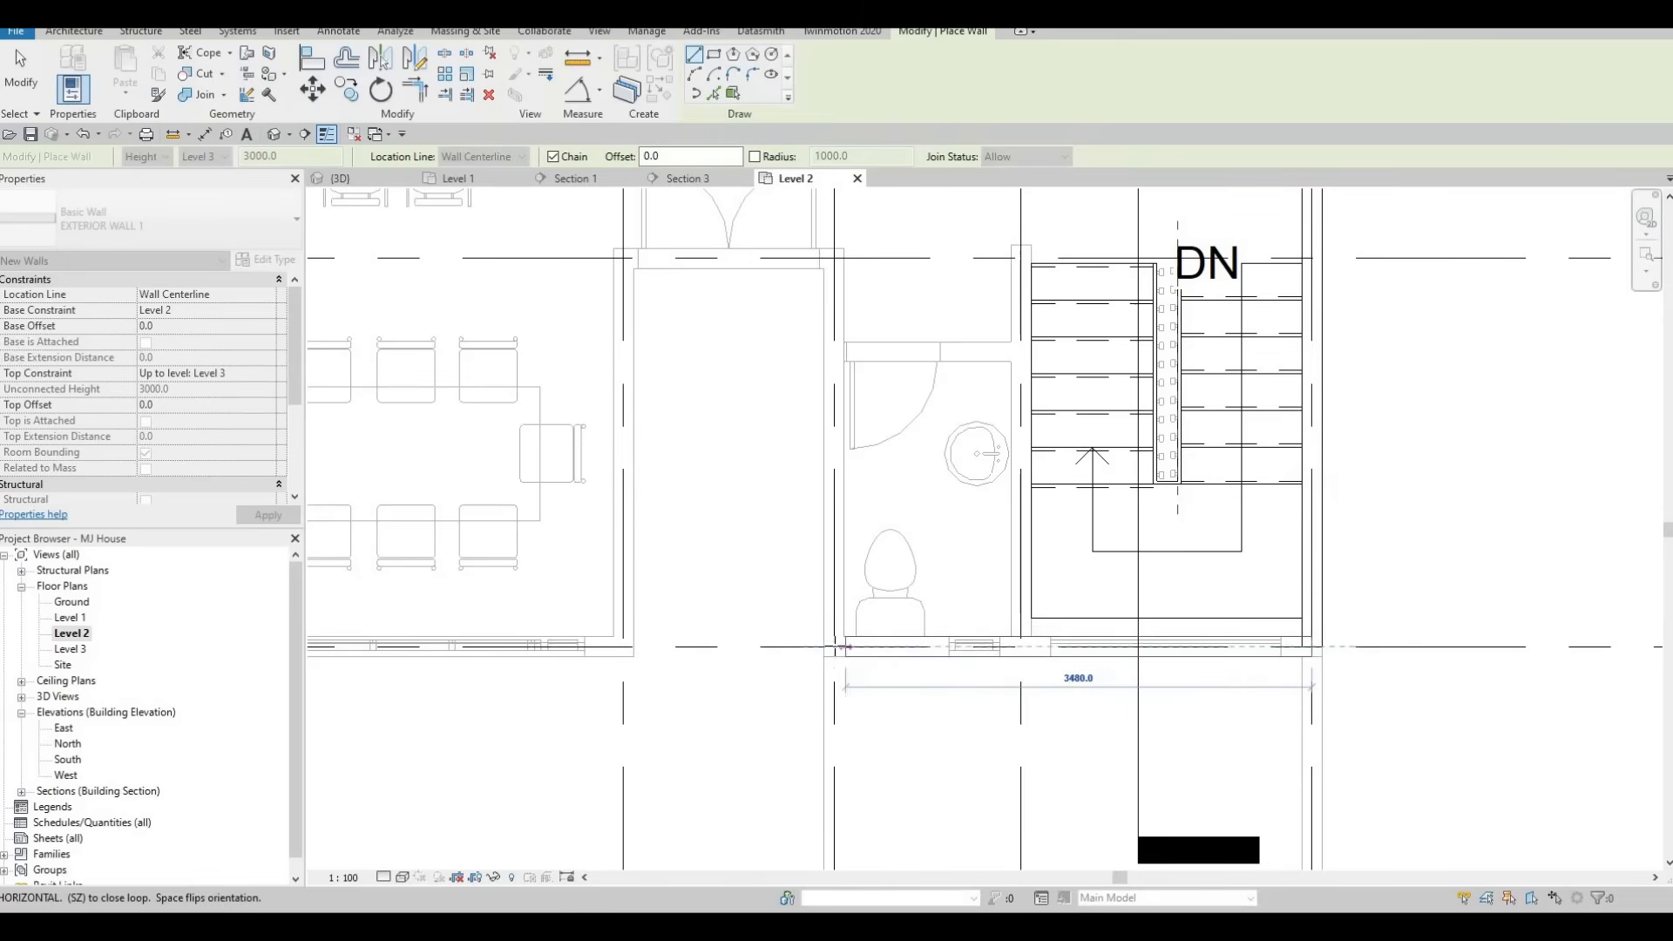
Continue the exterior wall along grid G from grid 5 to grid 3.
left_click(833, 646)
scroll(833, 595, "down", 3)
middle_click_drag(842, 579, 1006, 642)
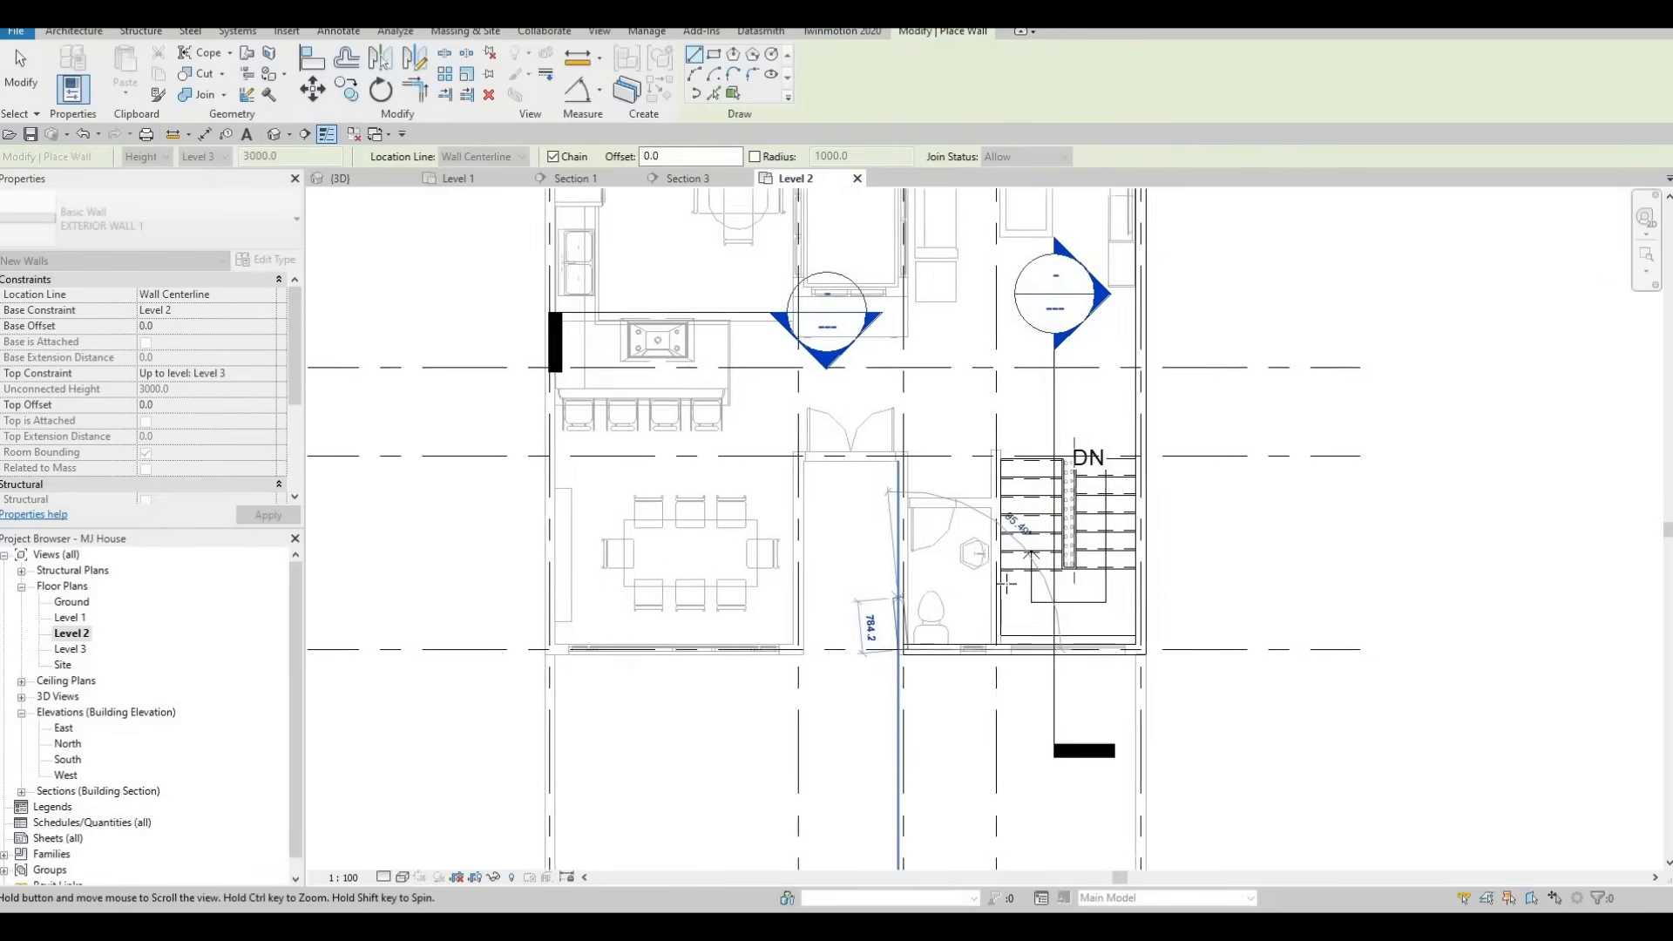
Continue the exterior wall up grid 3 to grid F and across behind the double door to grid 2.
scroll(996, 495, "up", 3)
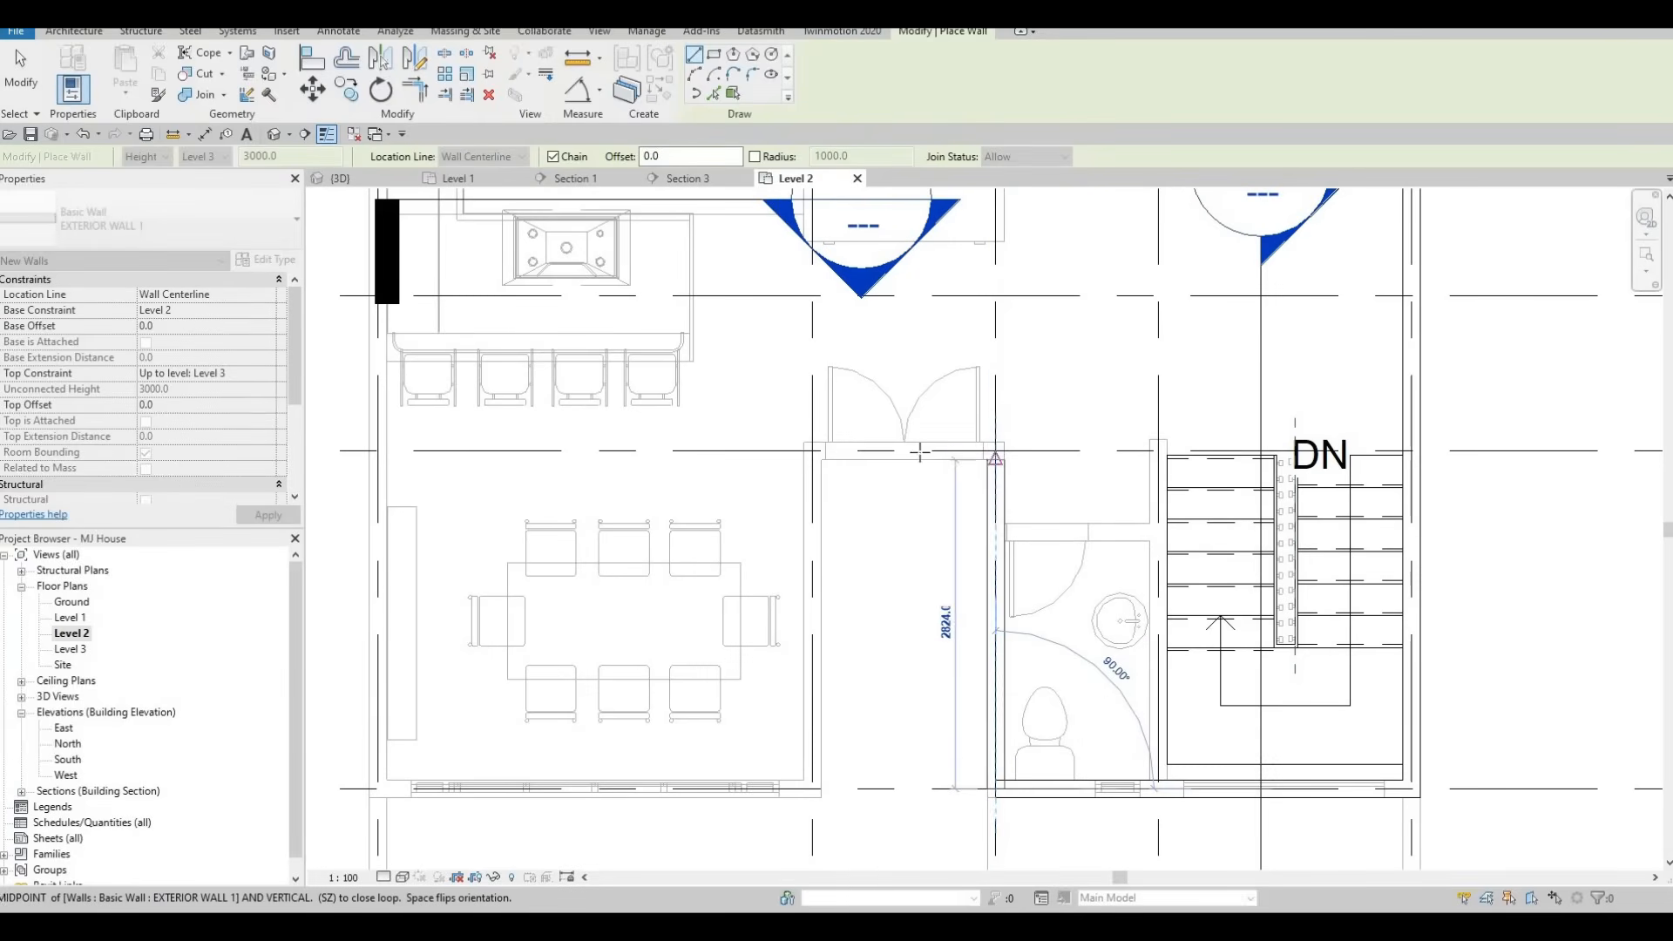
left_click(811, 450)
left_click(812, 450)
Continue the exterior wall down grid 2 to grid G and along grid G to grid 1.
middle_click_drag(851, 673, 1181, 578)
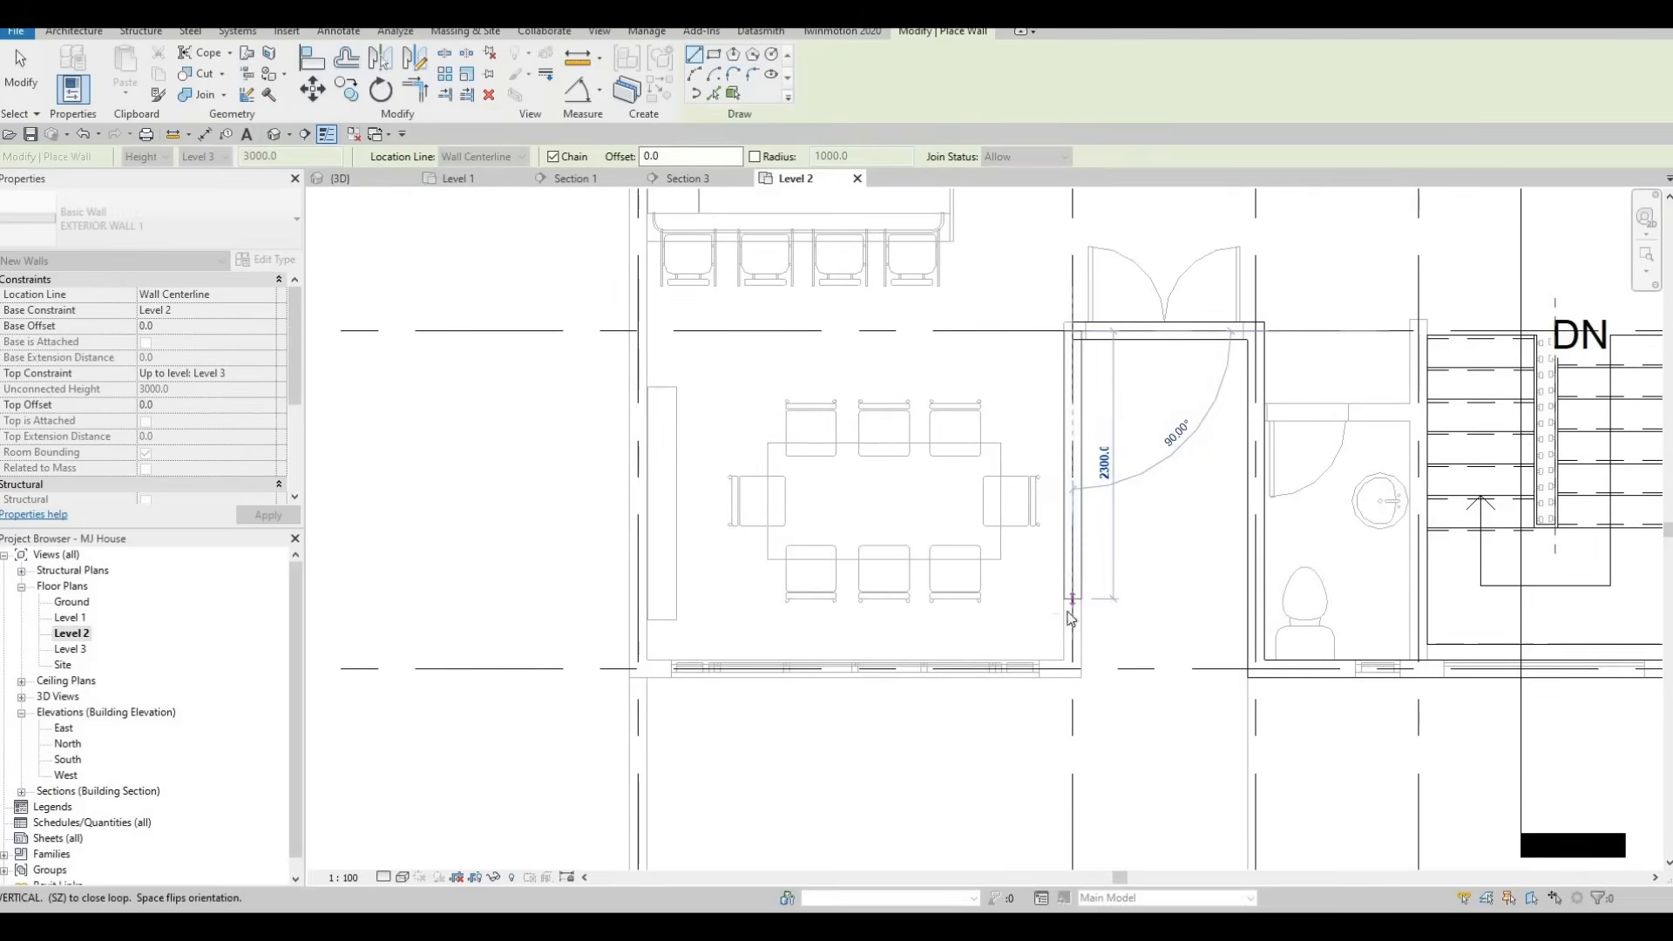
middle_click_drag(1055, 622, 1080, 591)
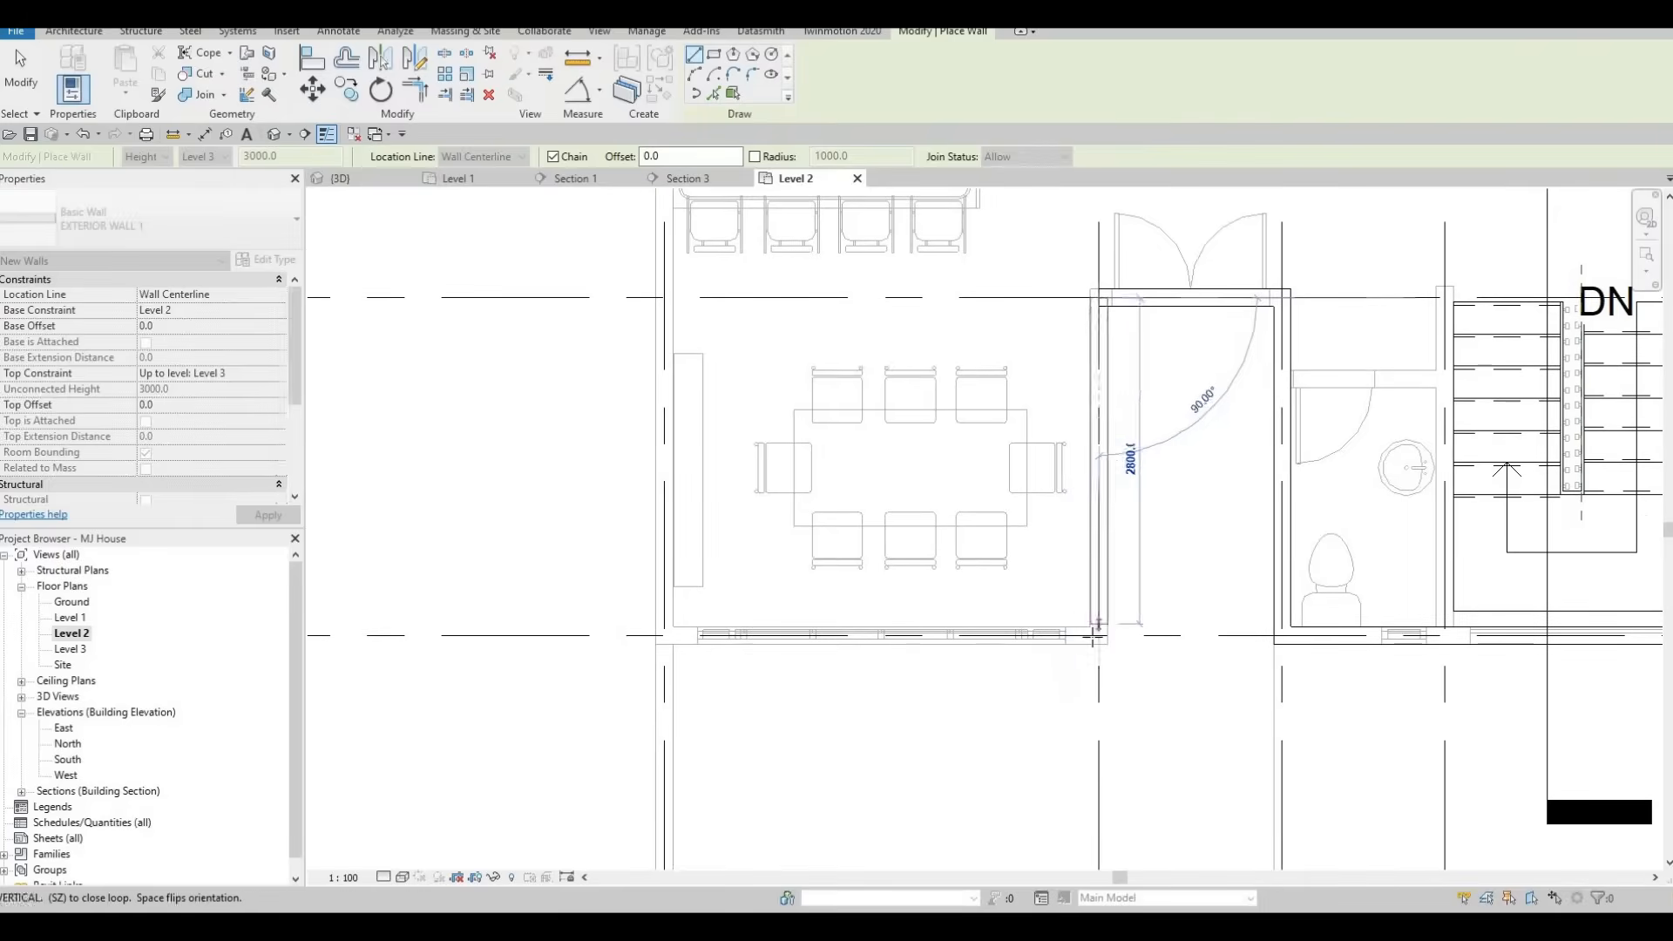
scroll(1101, 634, "up", 2)
left_click(1101, 635)
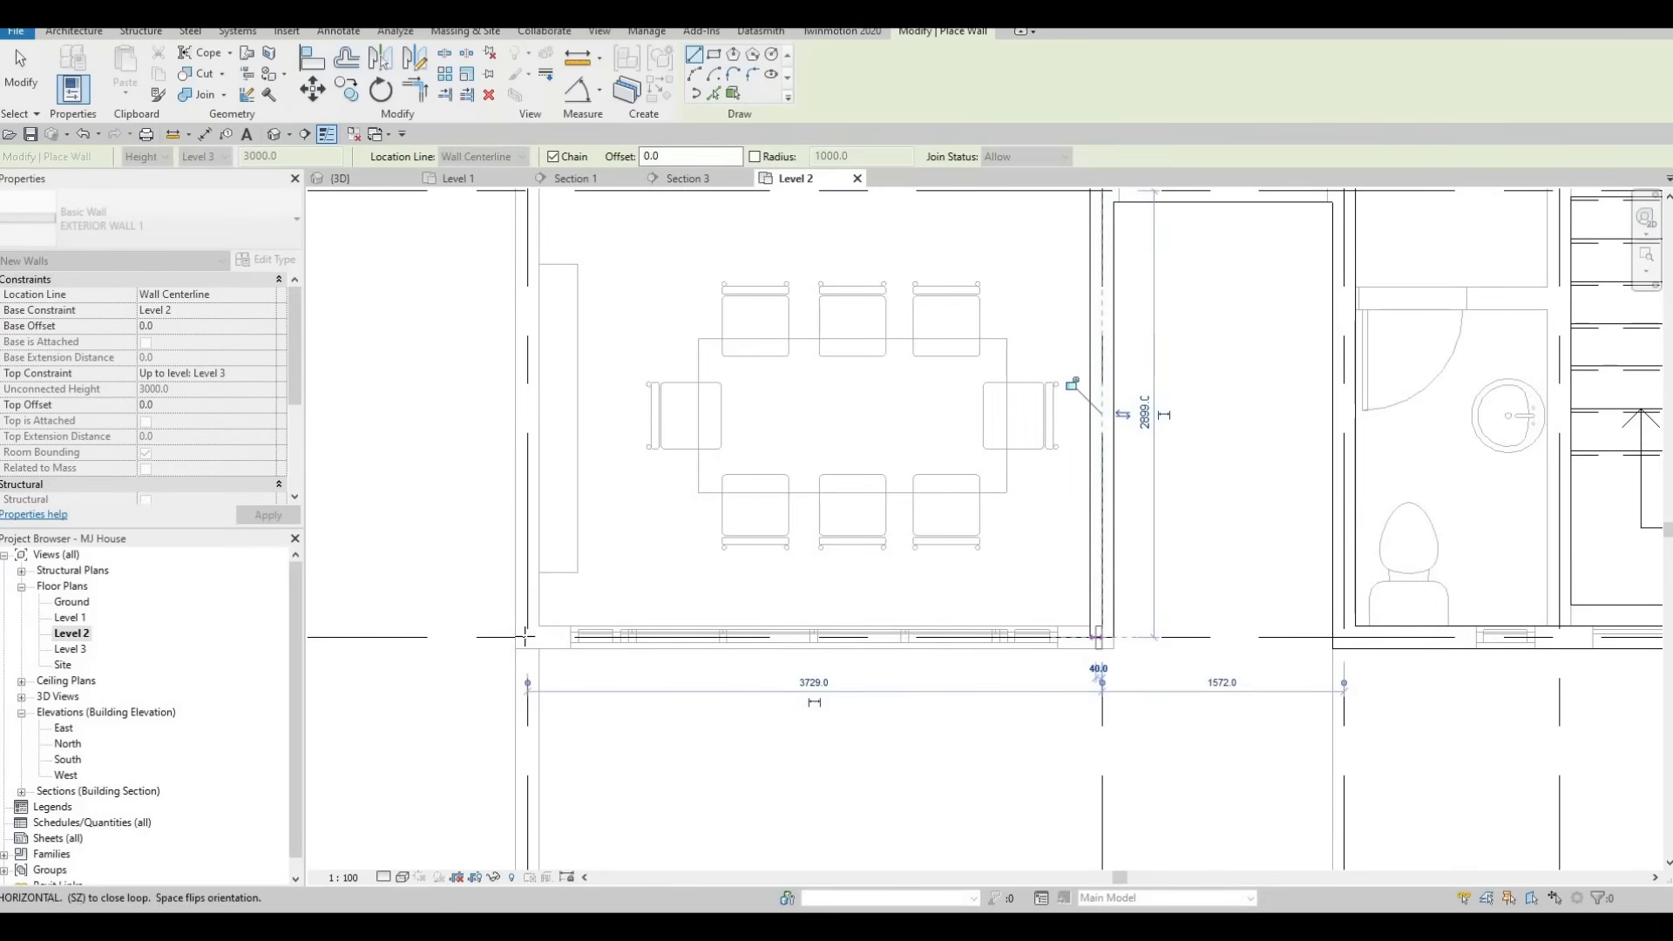
left_click(525, 637)
Close the exterior outline with a wall up grid 1 to the grid D wall and leave the wall command.
scroll(601, 643, "down", 5)
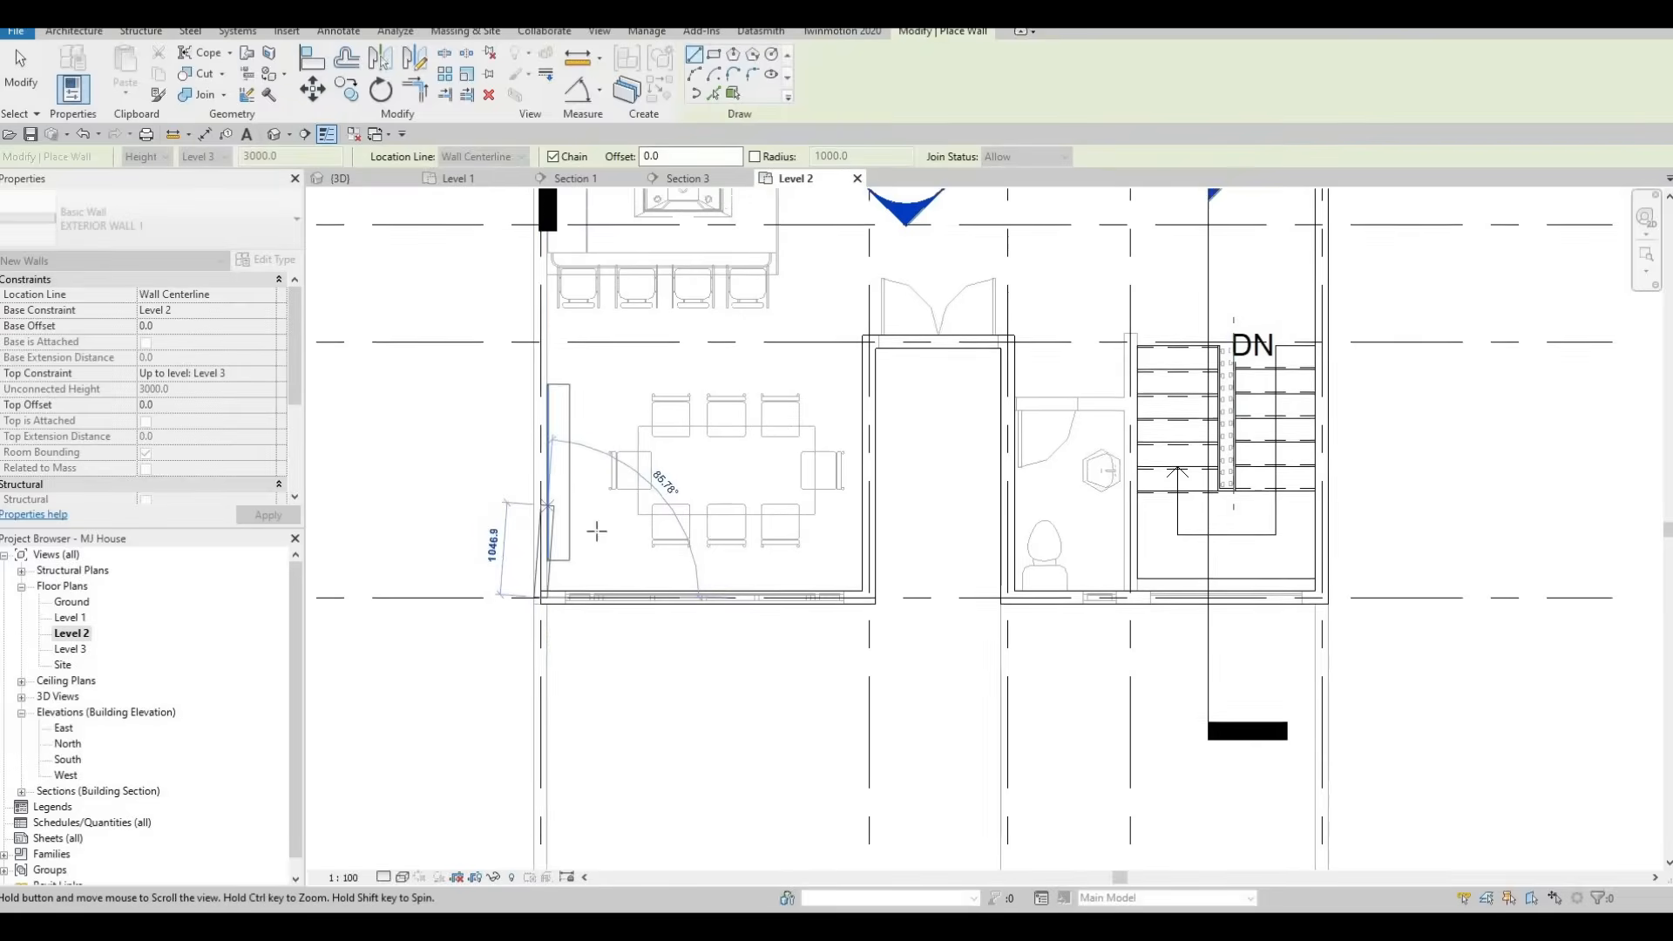
scroll(623, 404, "up", 2)
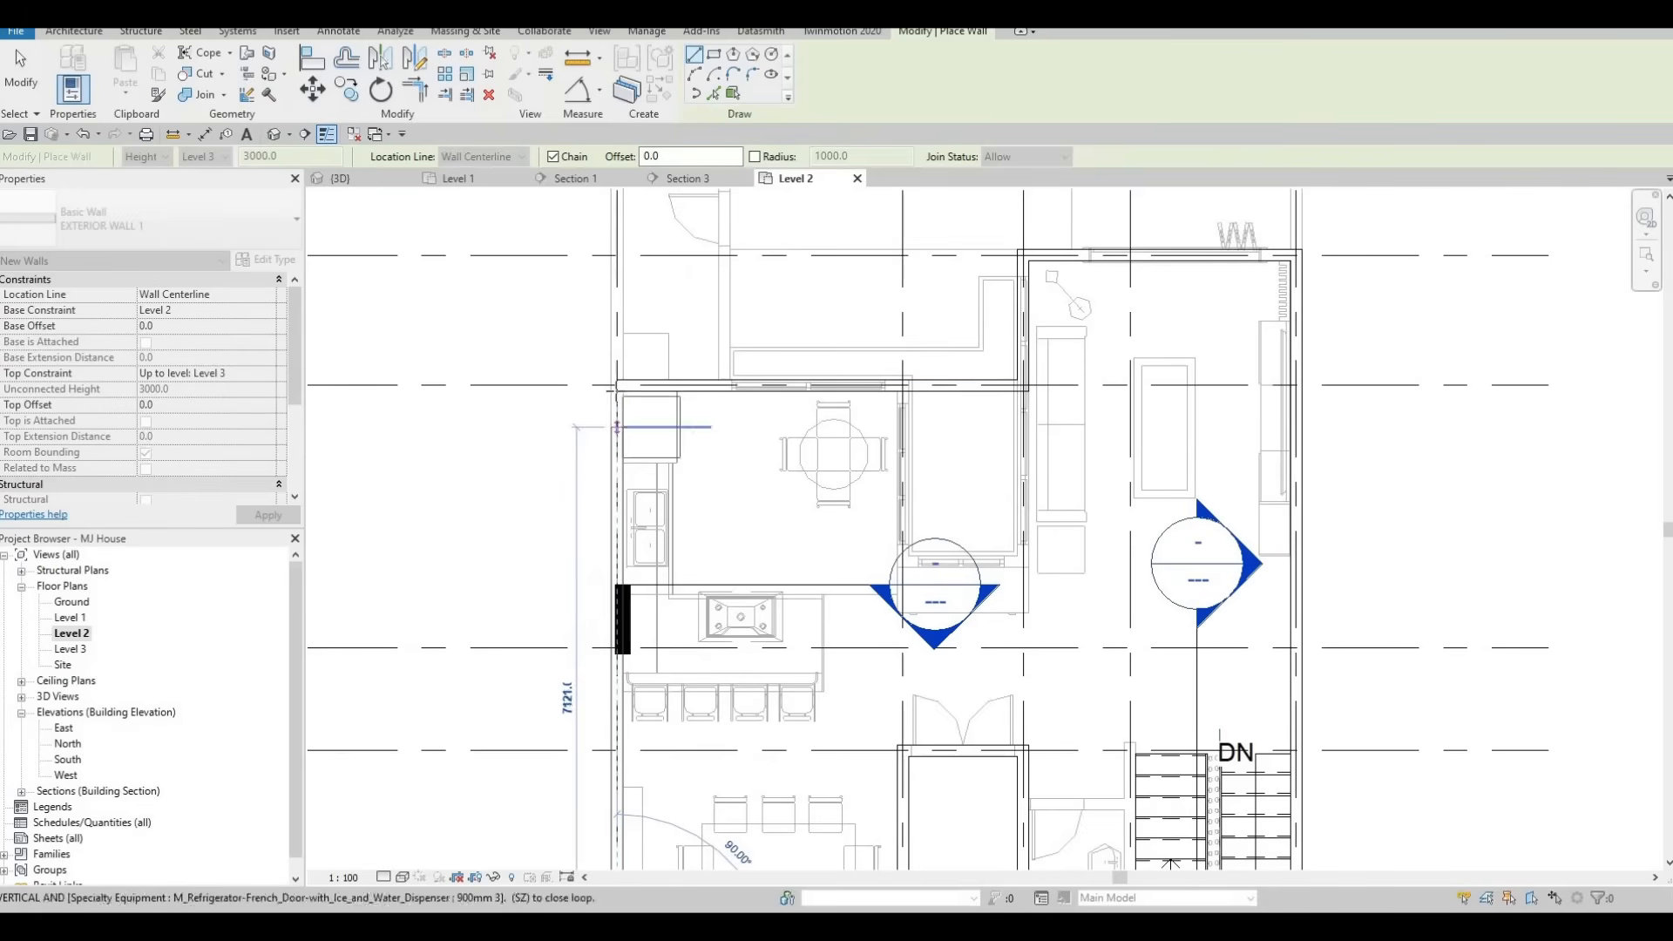
key("Escape")
key("Escape")
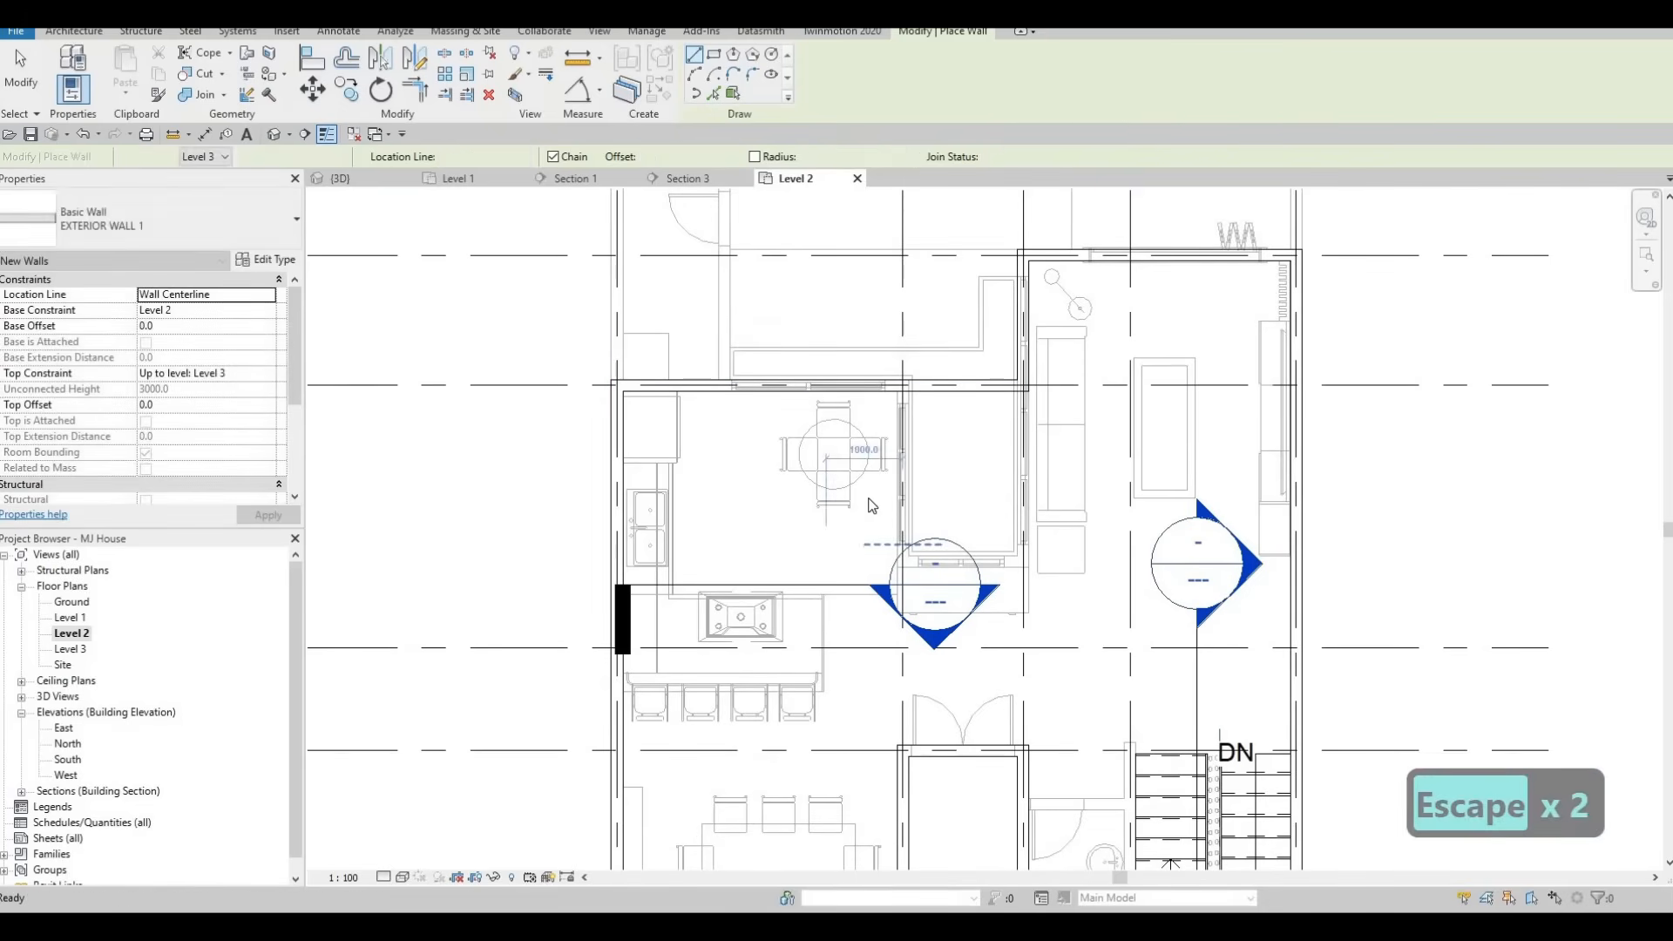
scroll(833, 536, "down", 2)
middle_click_drag(933, 510, 1055, 484)
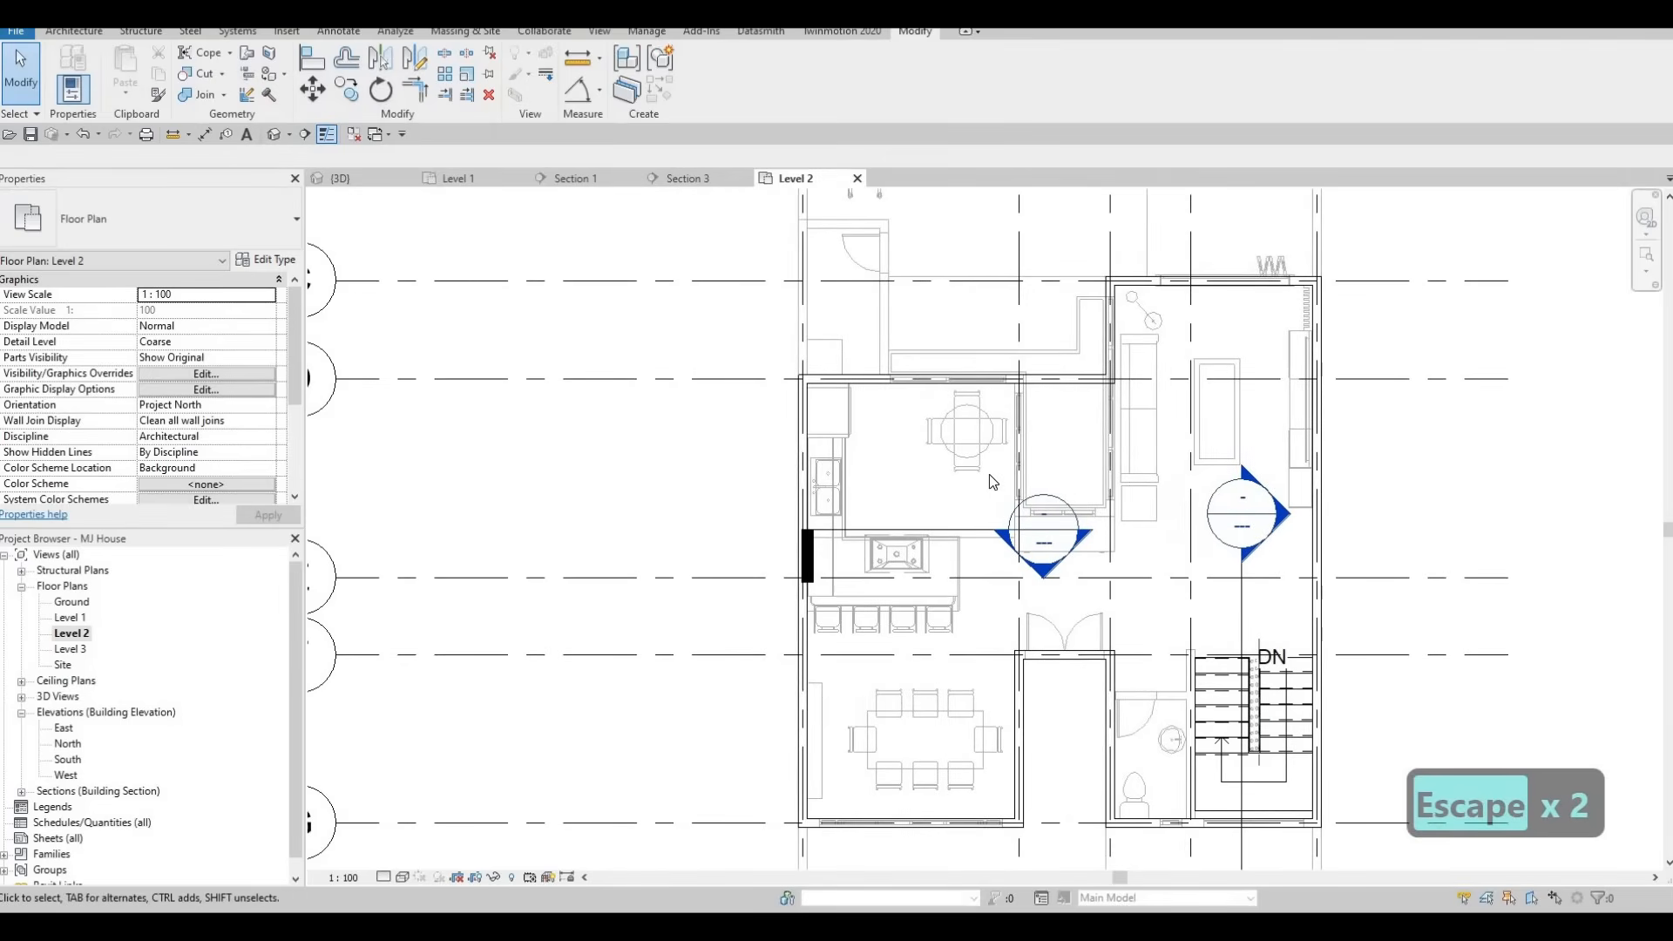
middle_click_drag(958, 517, 918, 458)
scroll(935, 523, "up", 1)
scroll(934, 497, "up", 1)
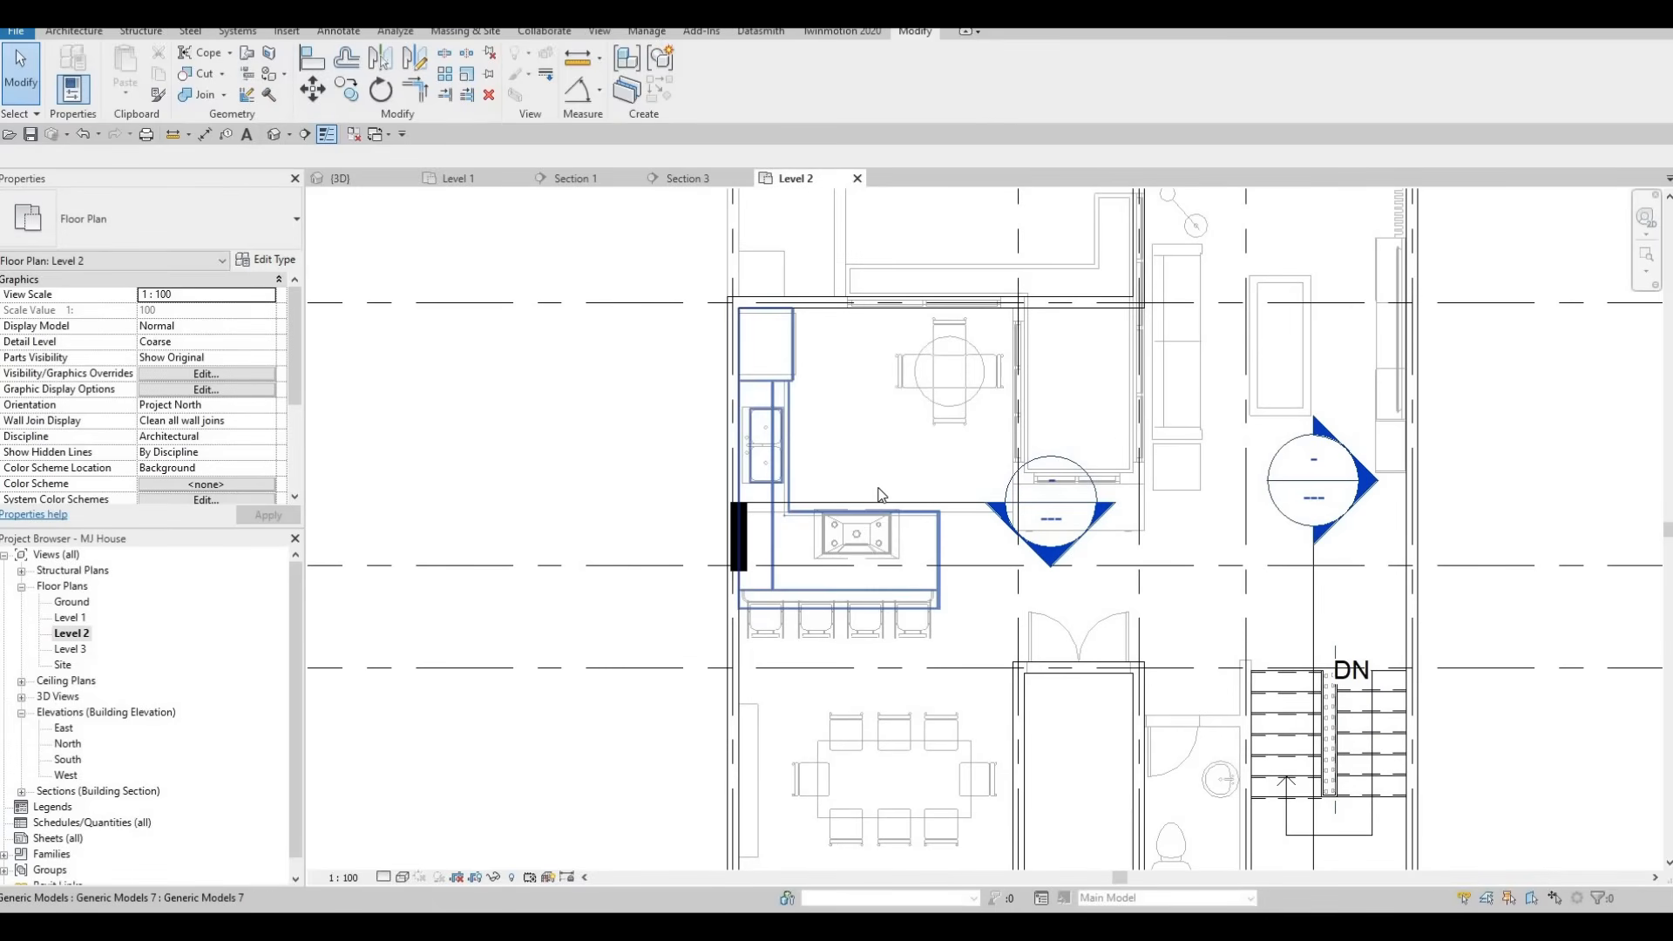
scroll(924, 506, "down", 2)
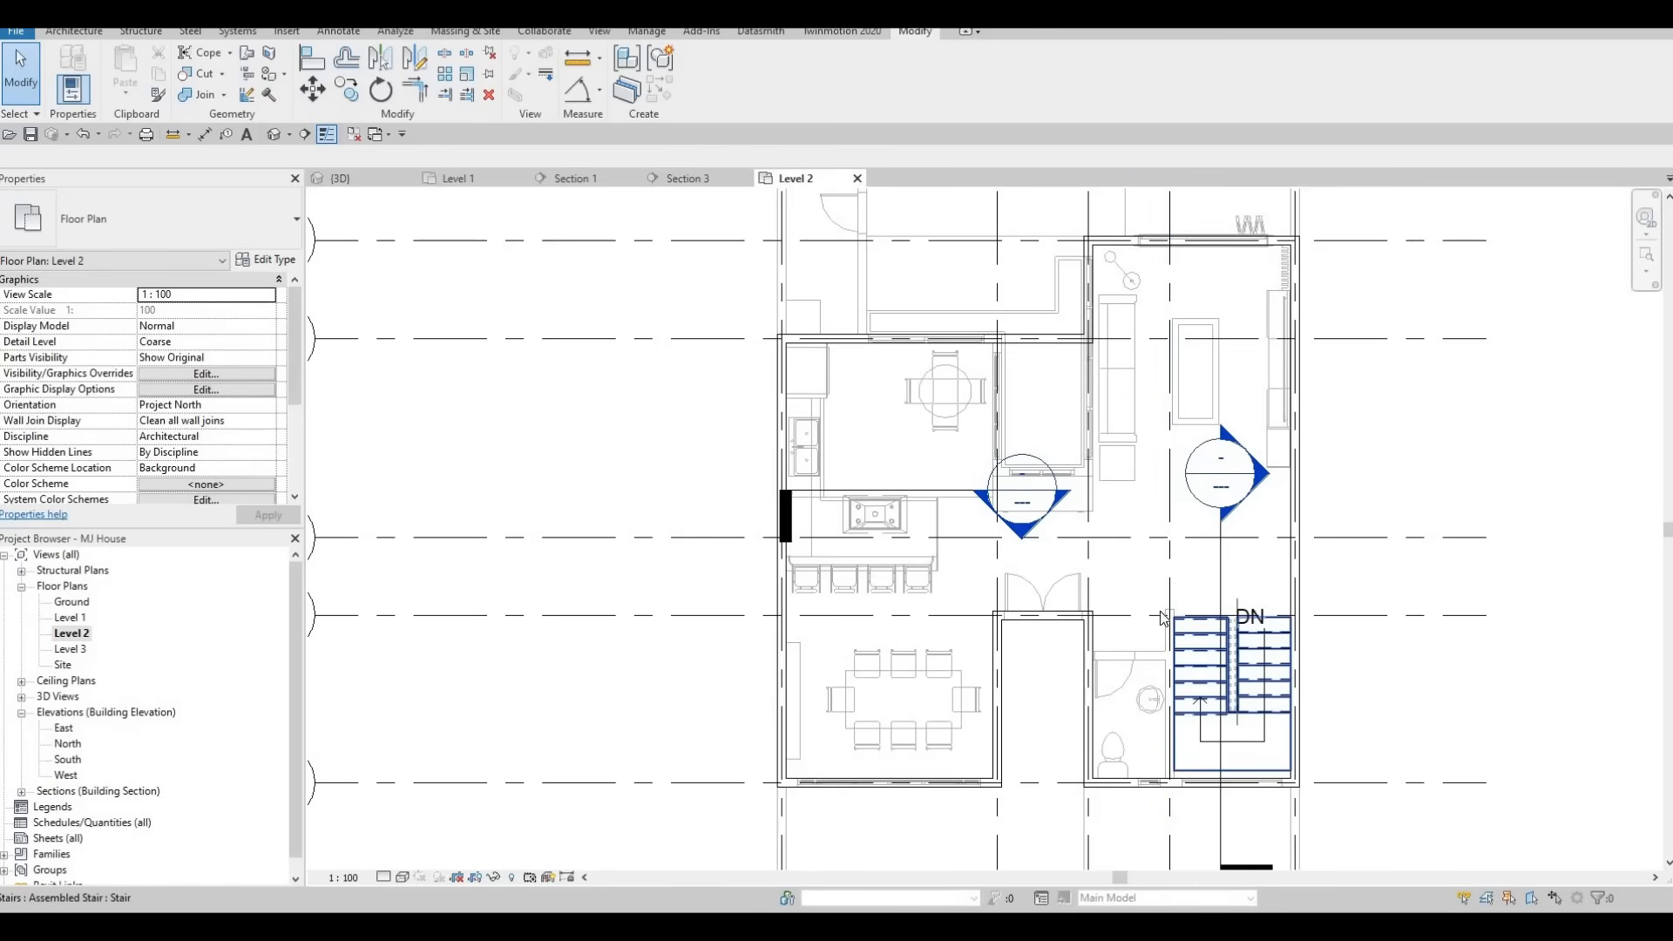
Draw an INTERIOR WALL 1 wall, matching the underlay wall beside the stairs, down grid 2 from grid D to grid E.
scroll(1162, 618, "up", 4)
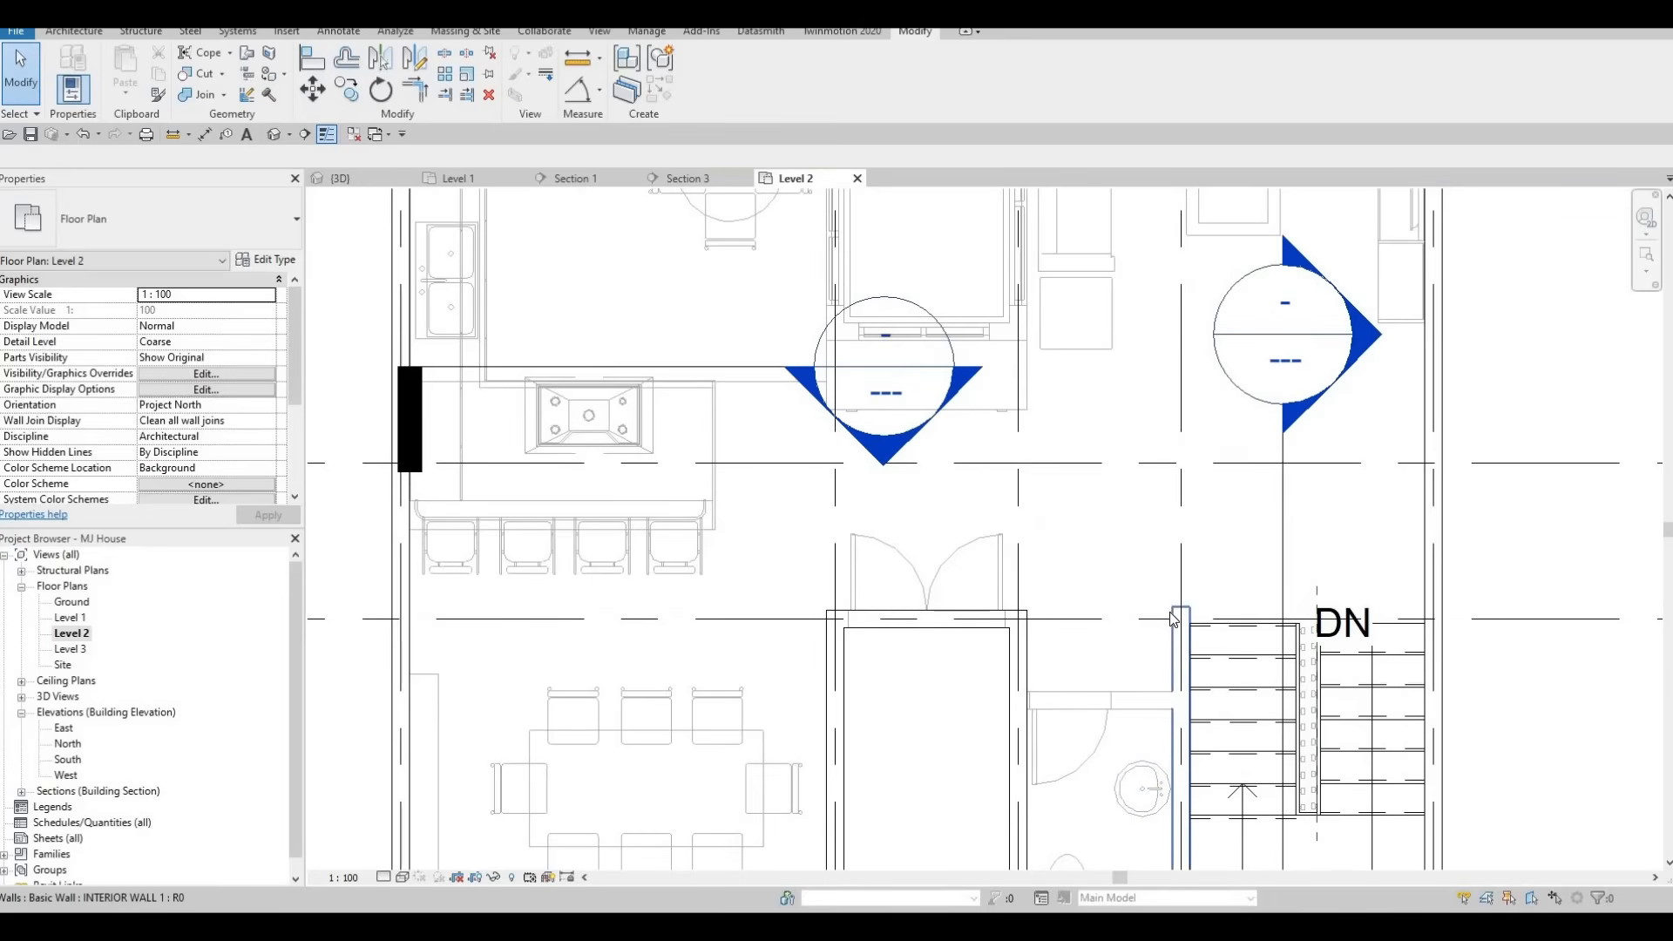
left_click(1174, 617)
scroll(1125, 599, "down", 3)
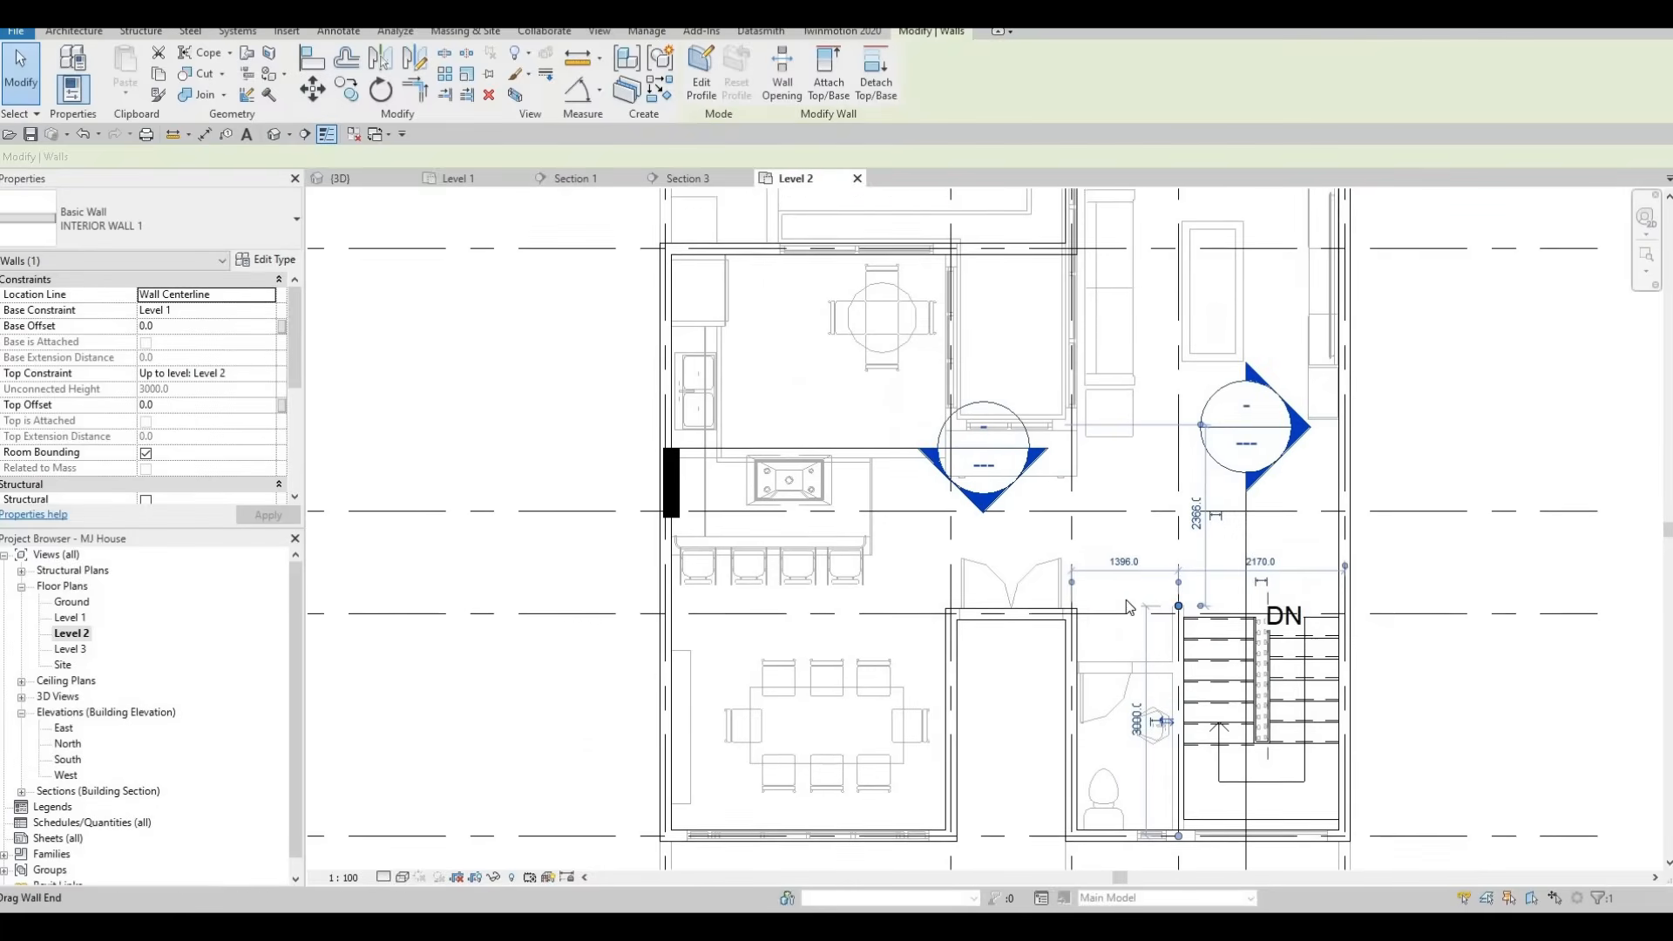
key("c")
key("s")
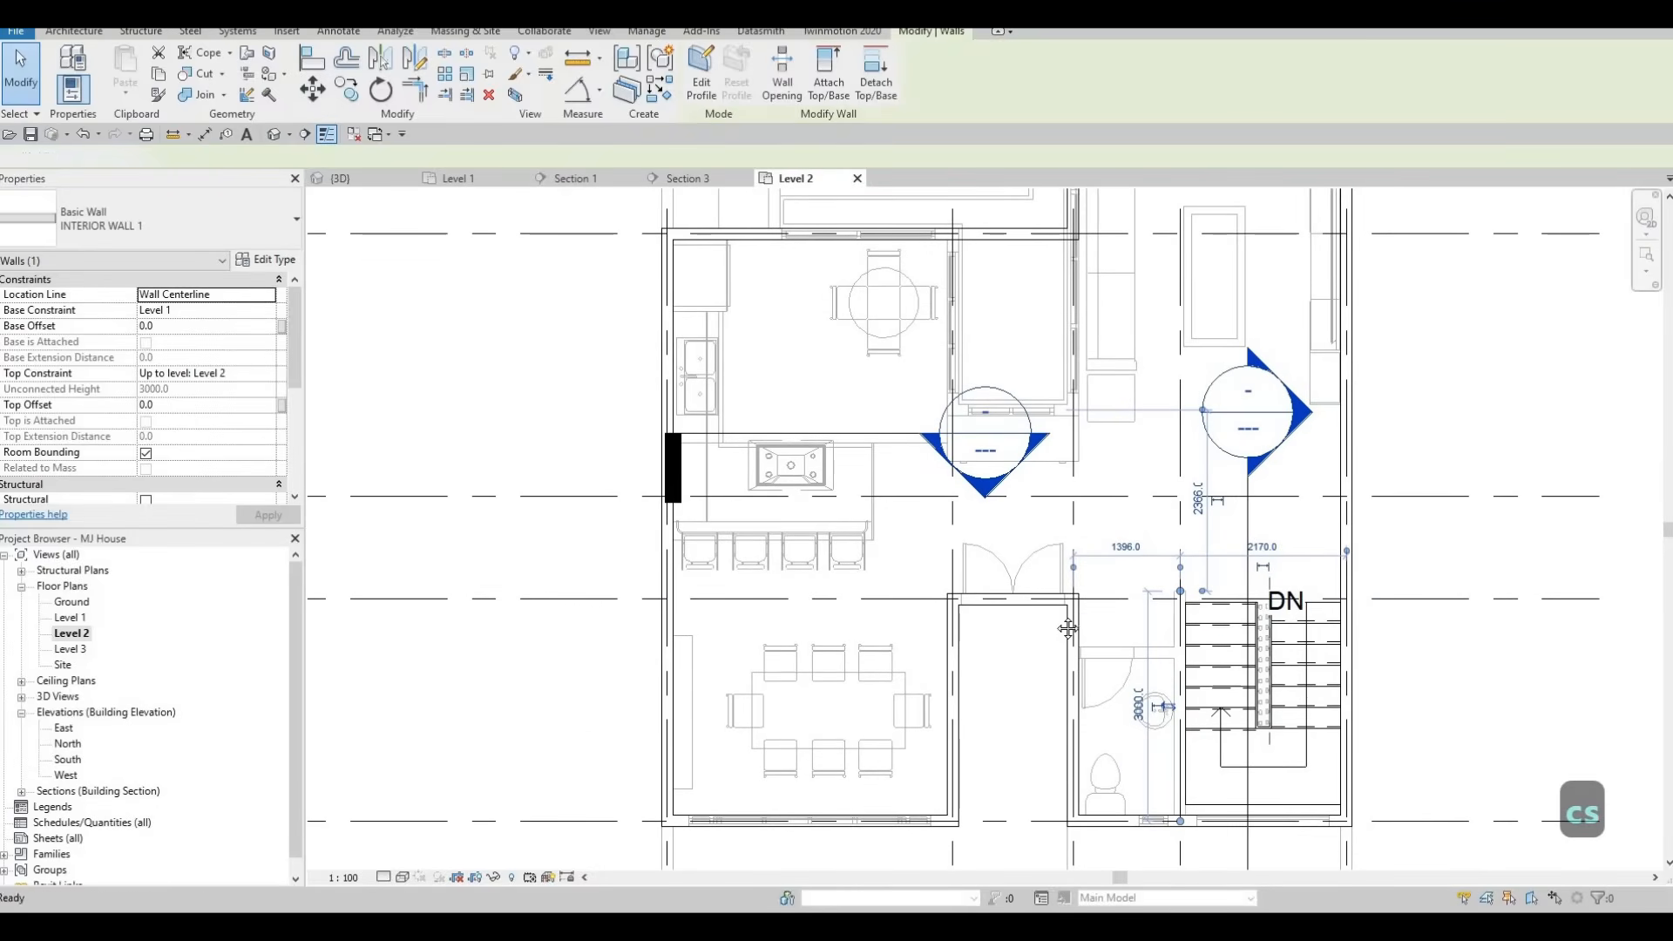
middle_click_drag(1011, 448, 1041, 582)
scroll(1003, 423, "up", 2)
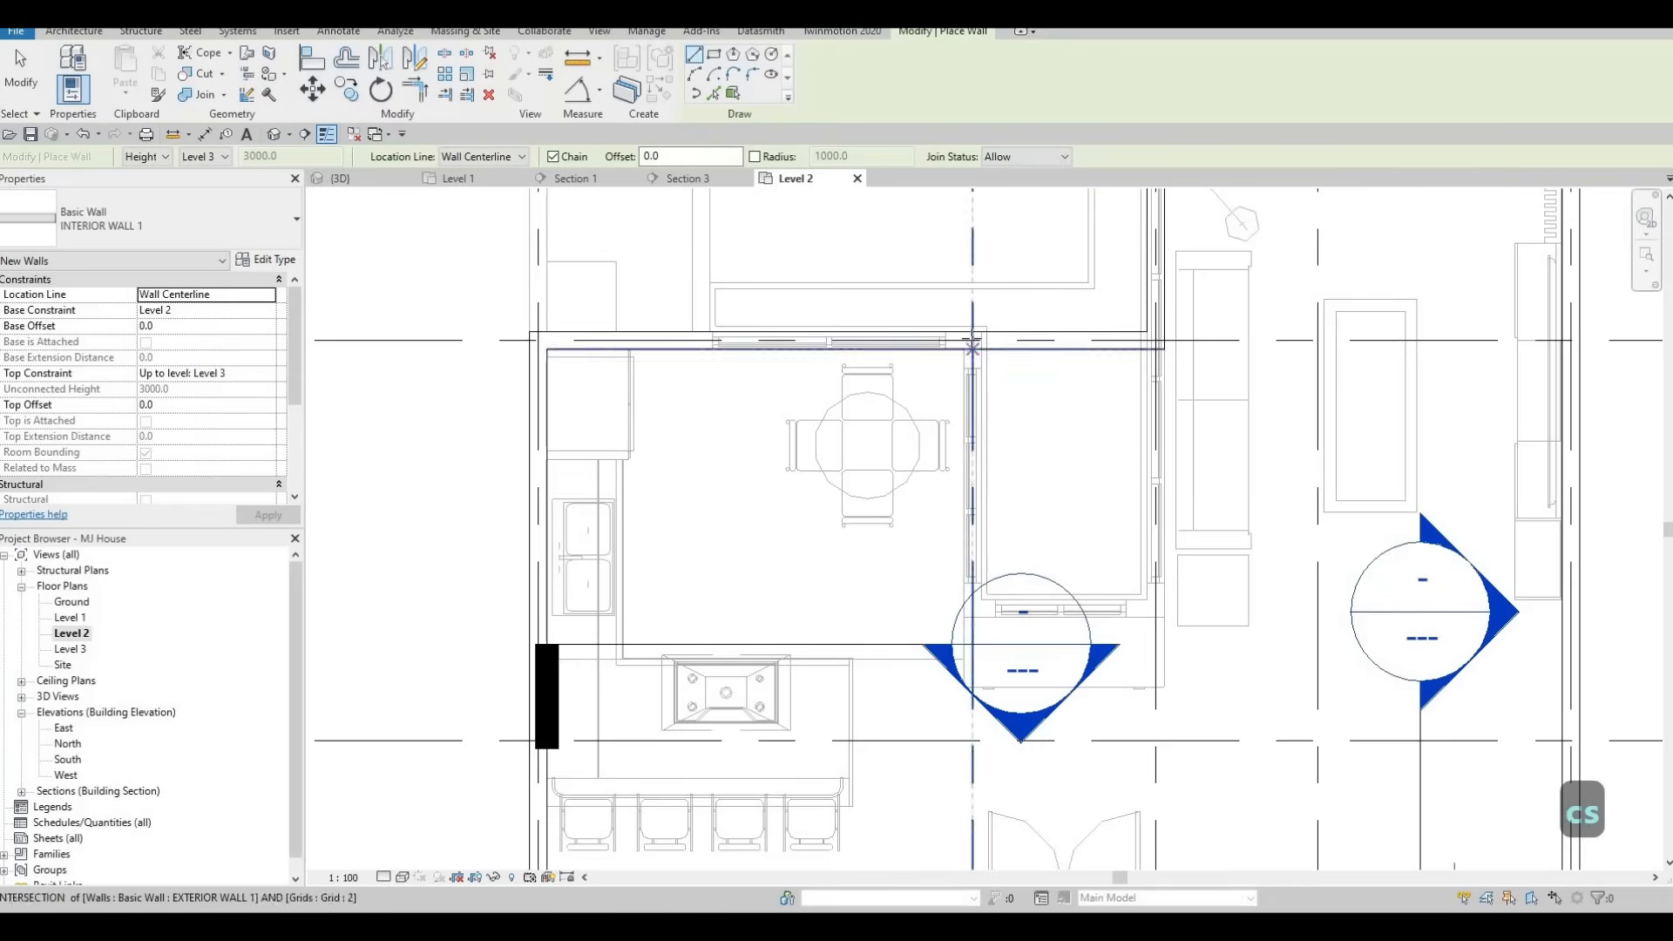
left_click(972, 340)
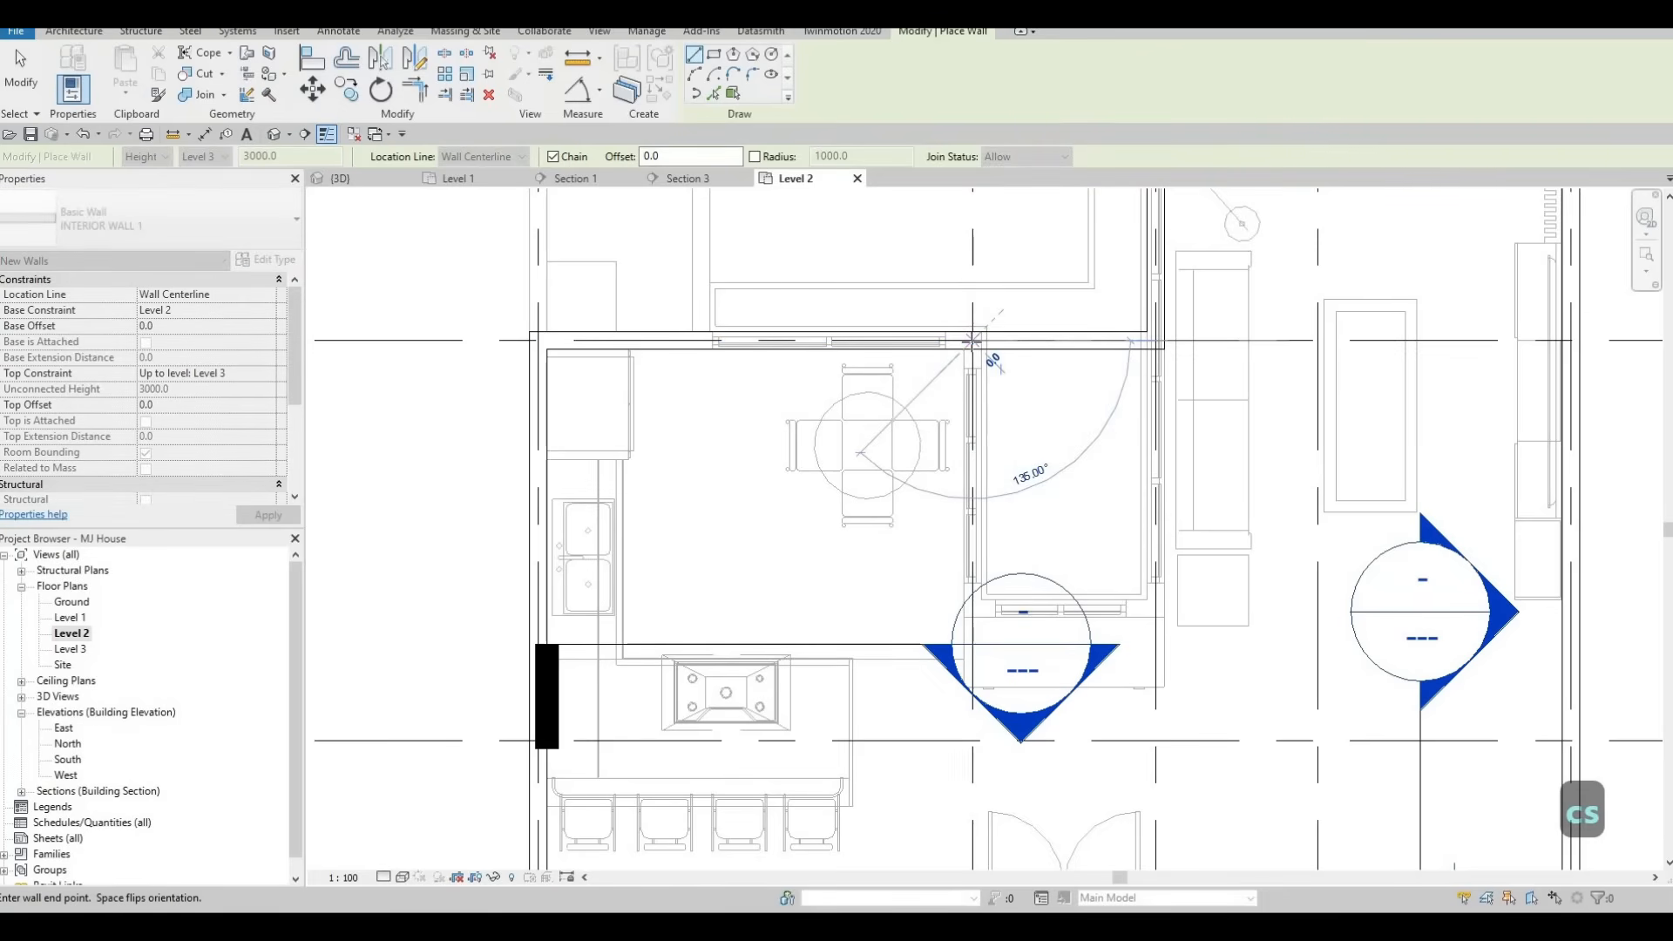
scroll(983, 346, "down", 2)
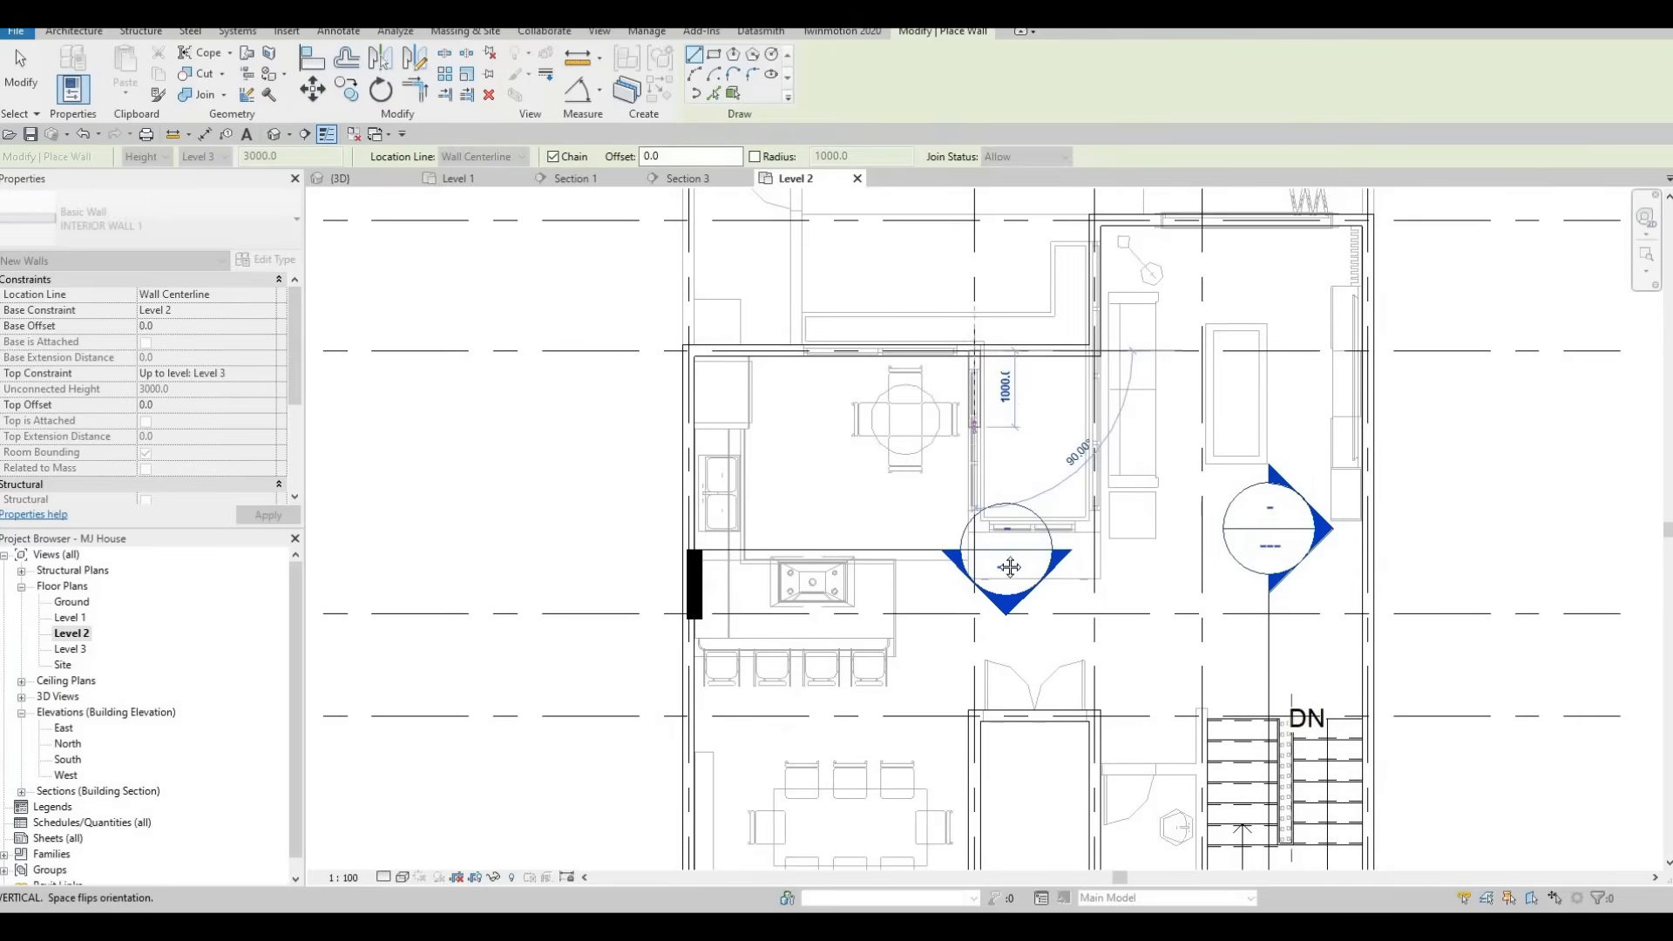
middle_click_drag(1000, 572, 1079, 520)
scroll(1080, 519, "down", 2)
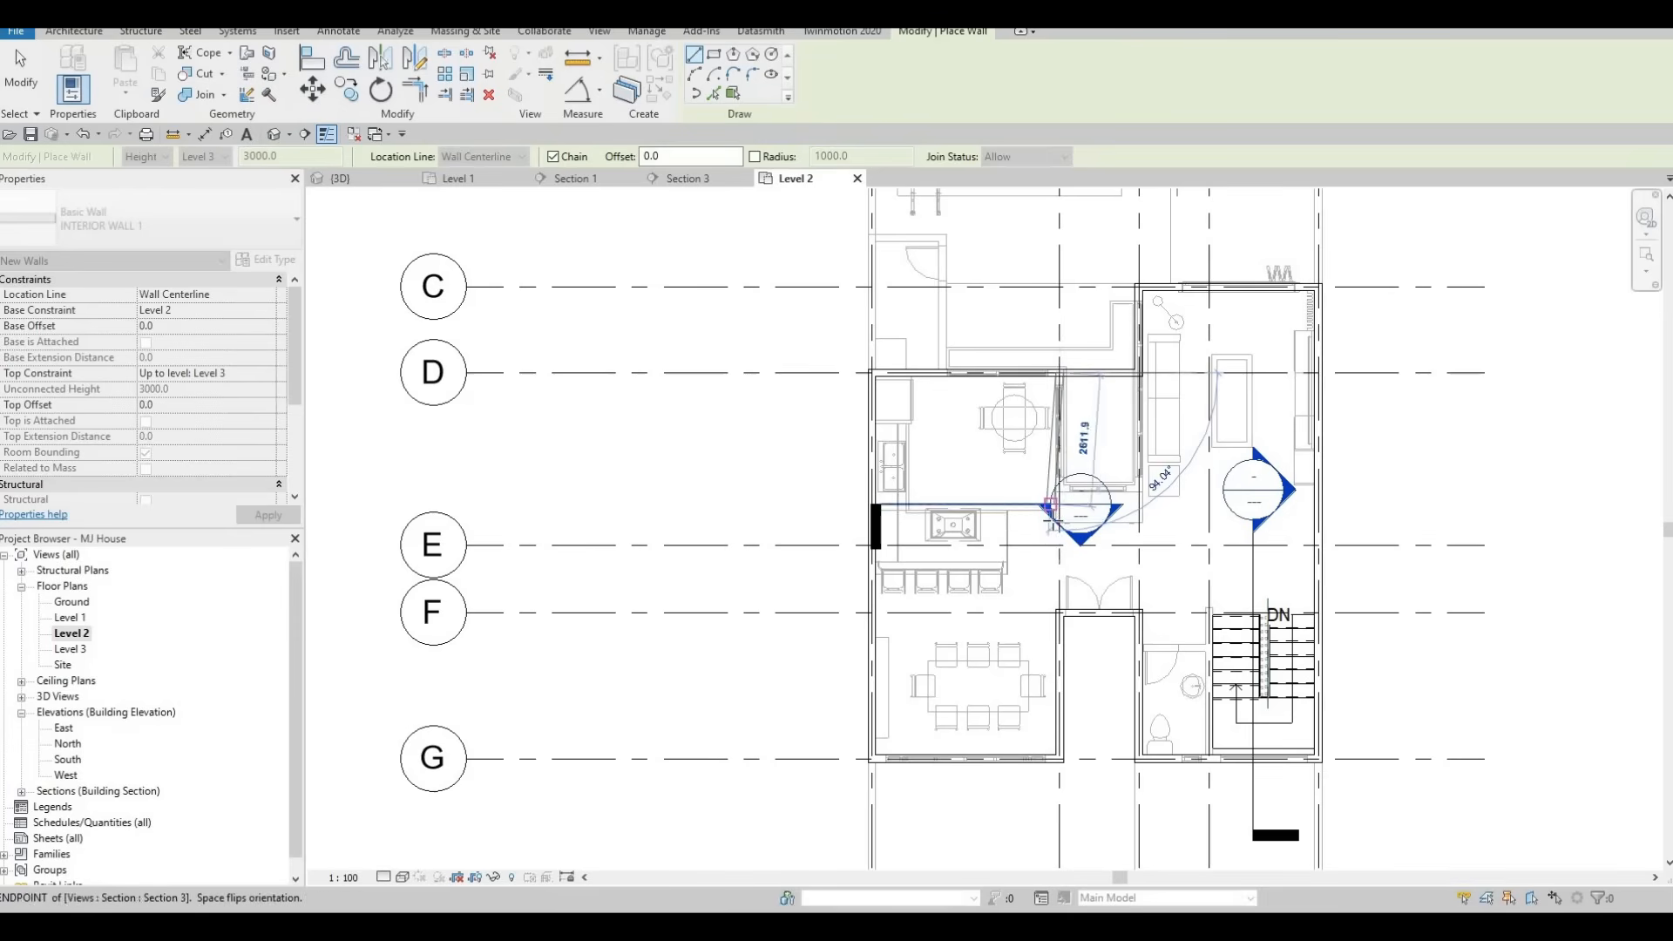
left_click(1081, 549)
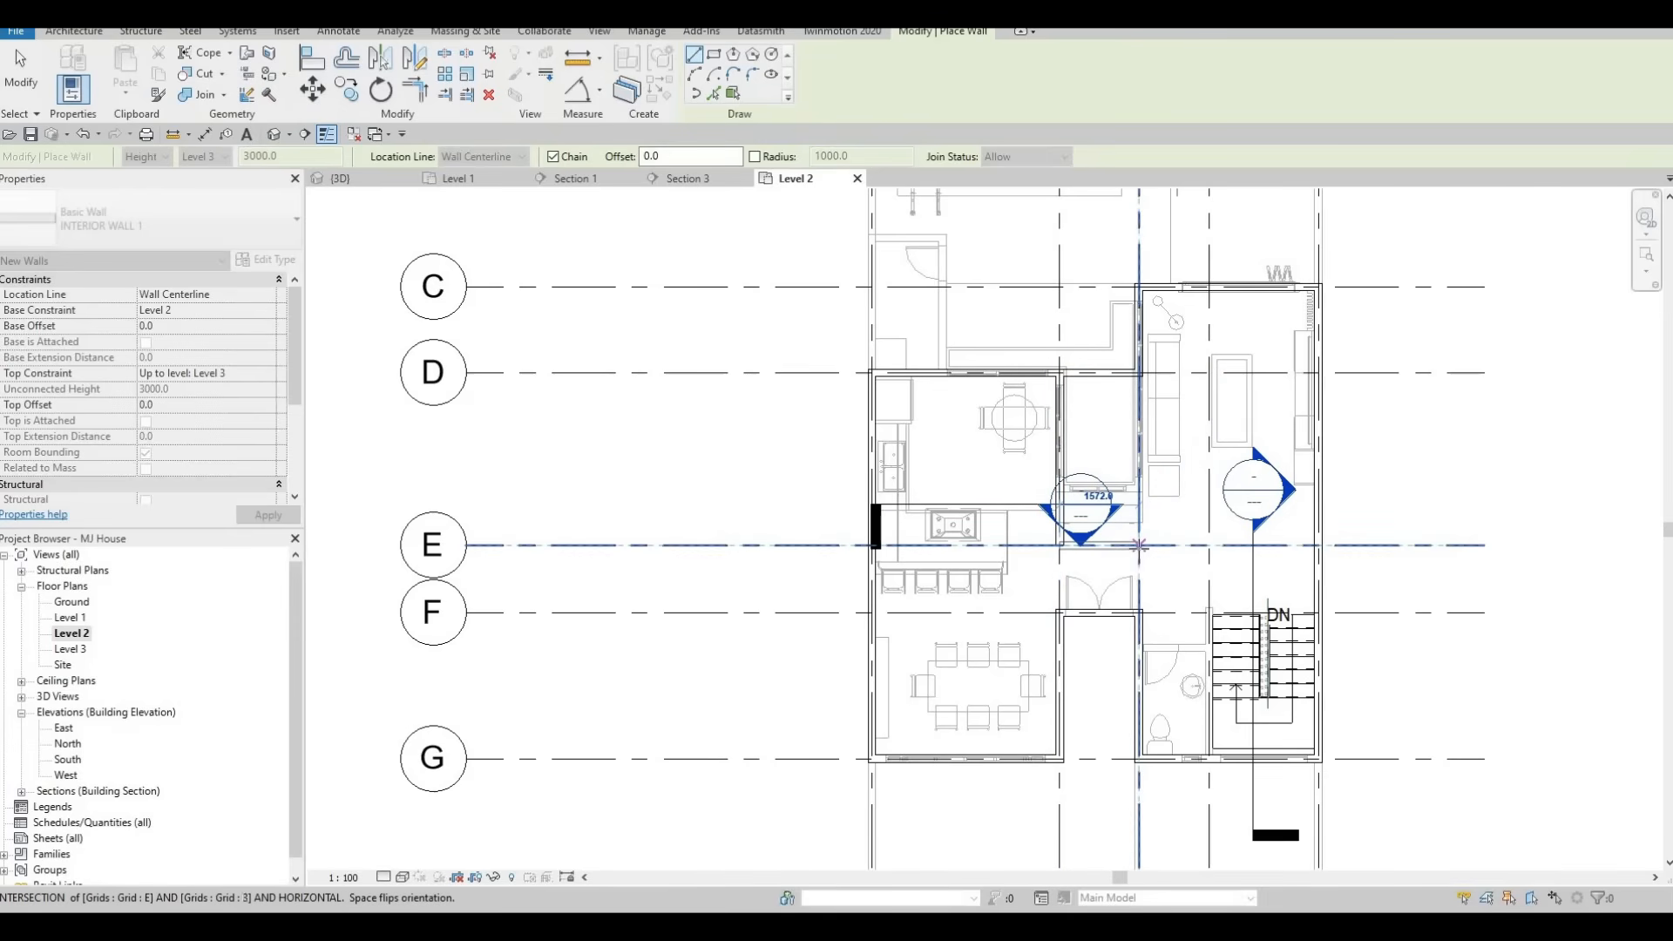
Continue the interior wall along grid E to grid 3 and up to grid D, and leave the wall command.
left_click(1139, 545)
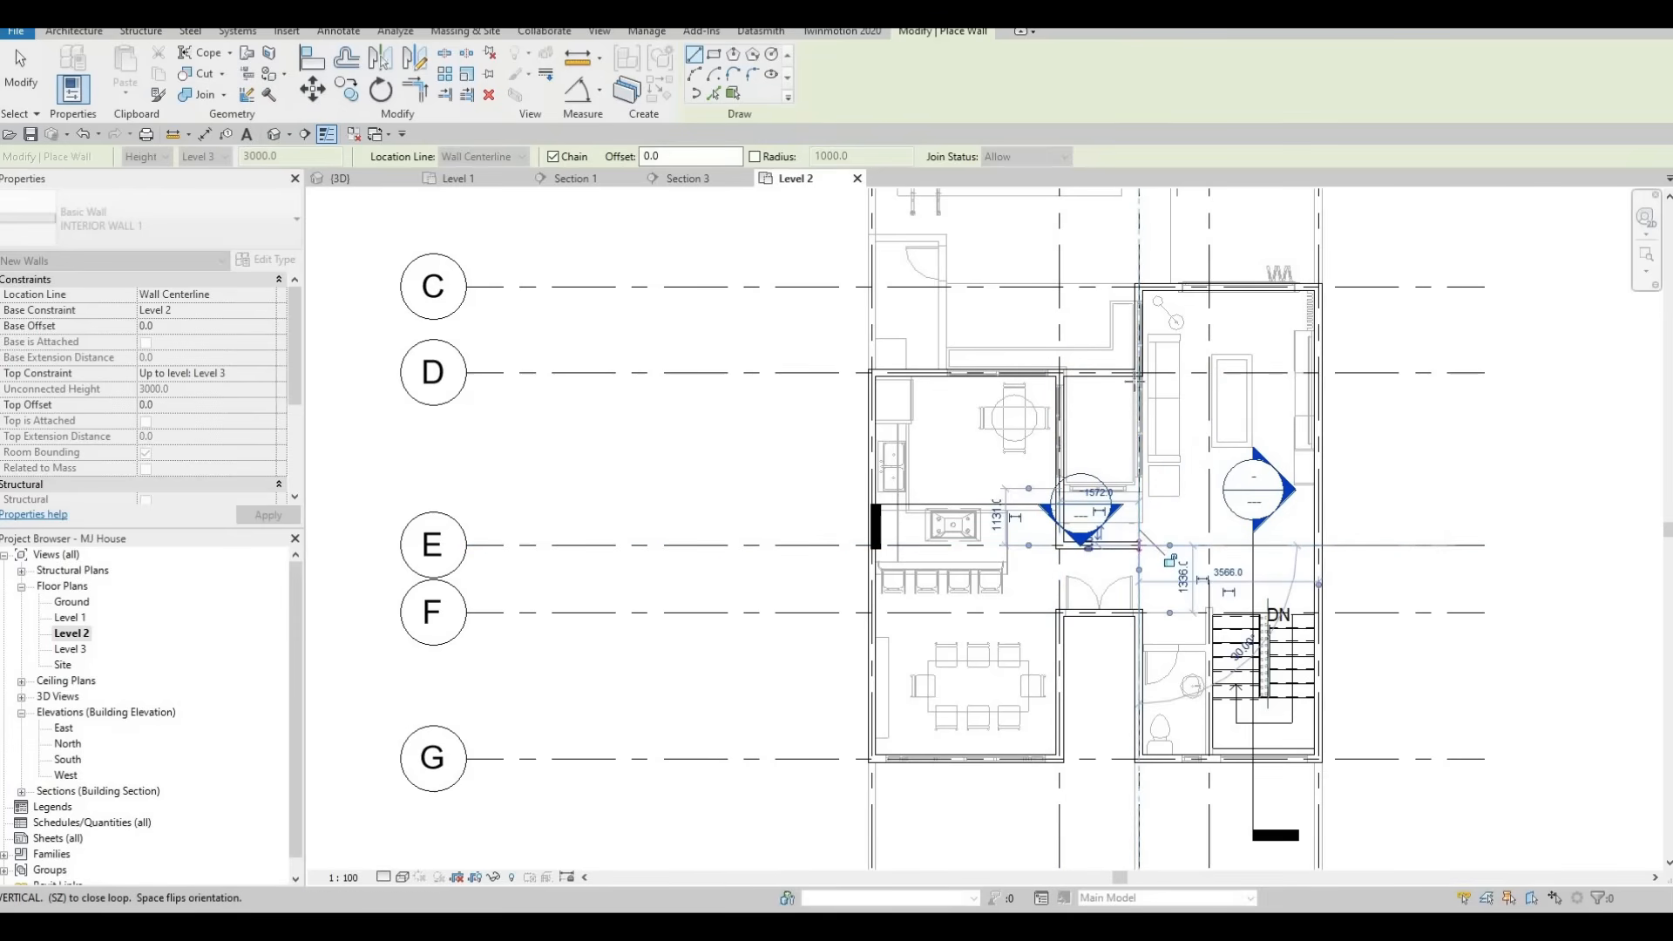
key("Escape")
key("Escape")
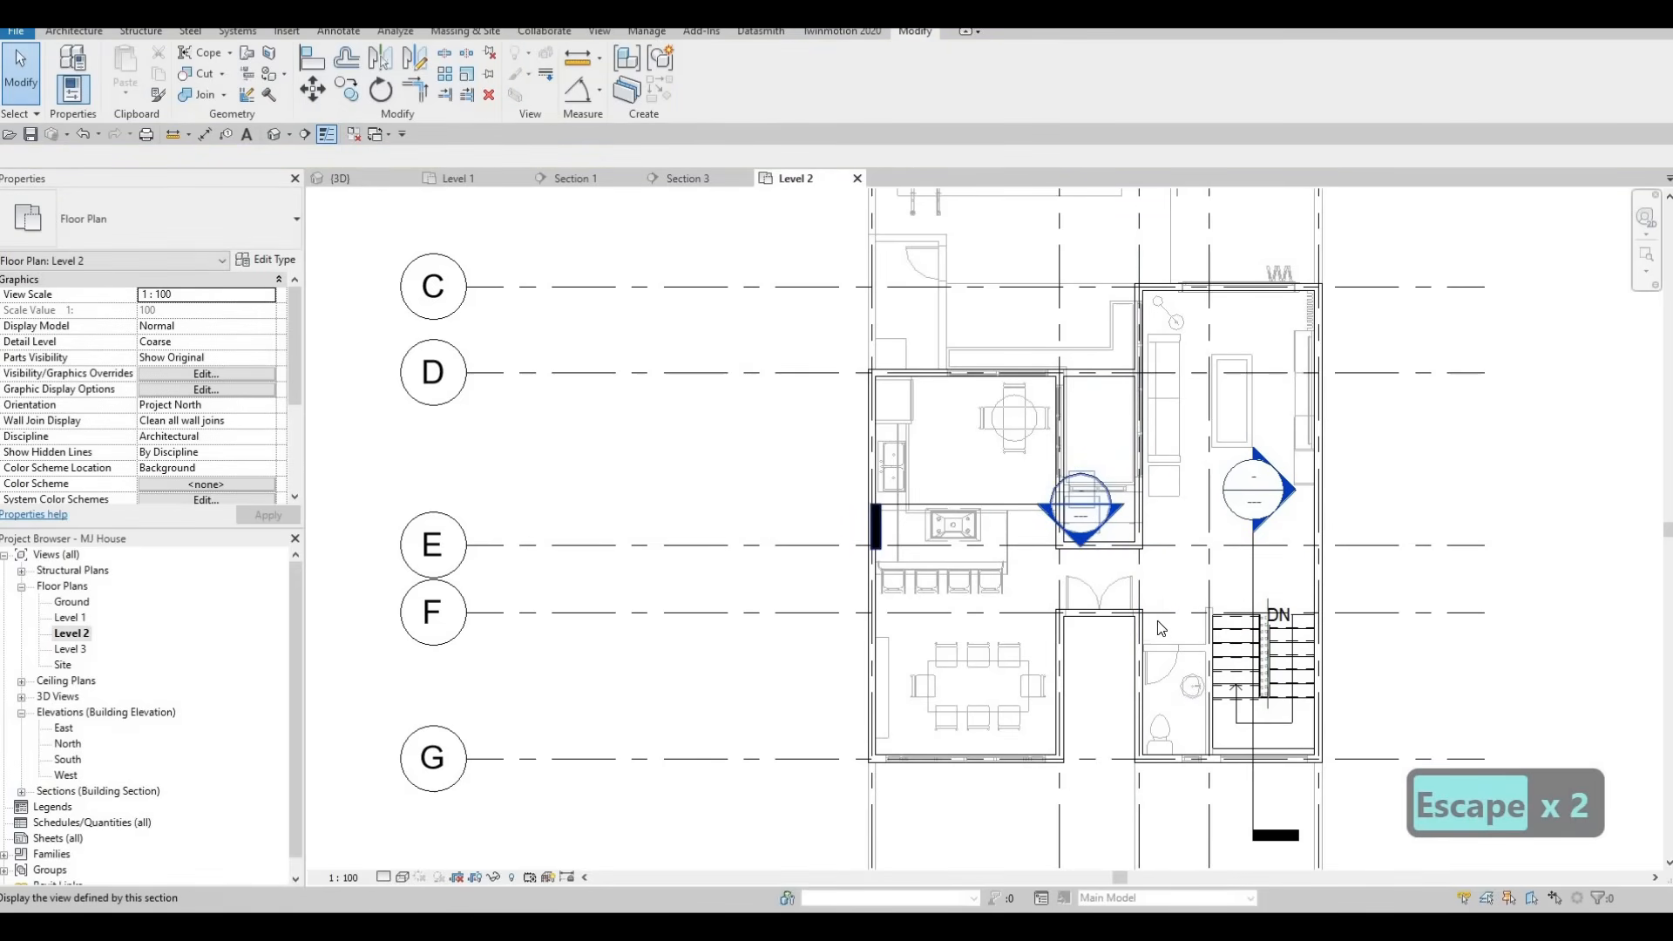
middle_click_drag(1136, 561, 1126, 538)
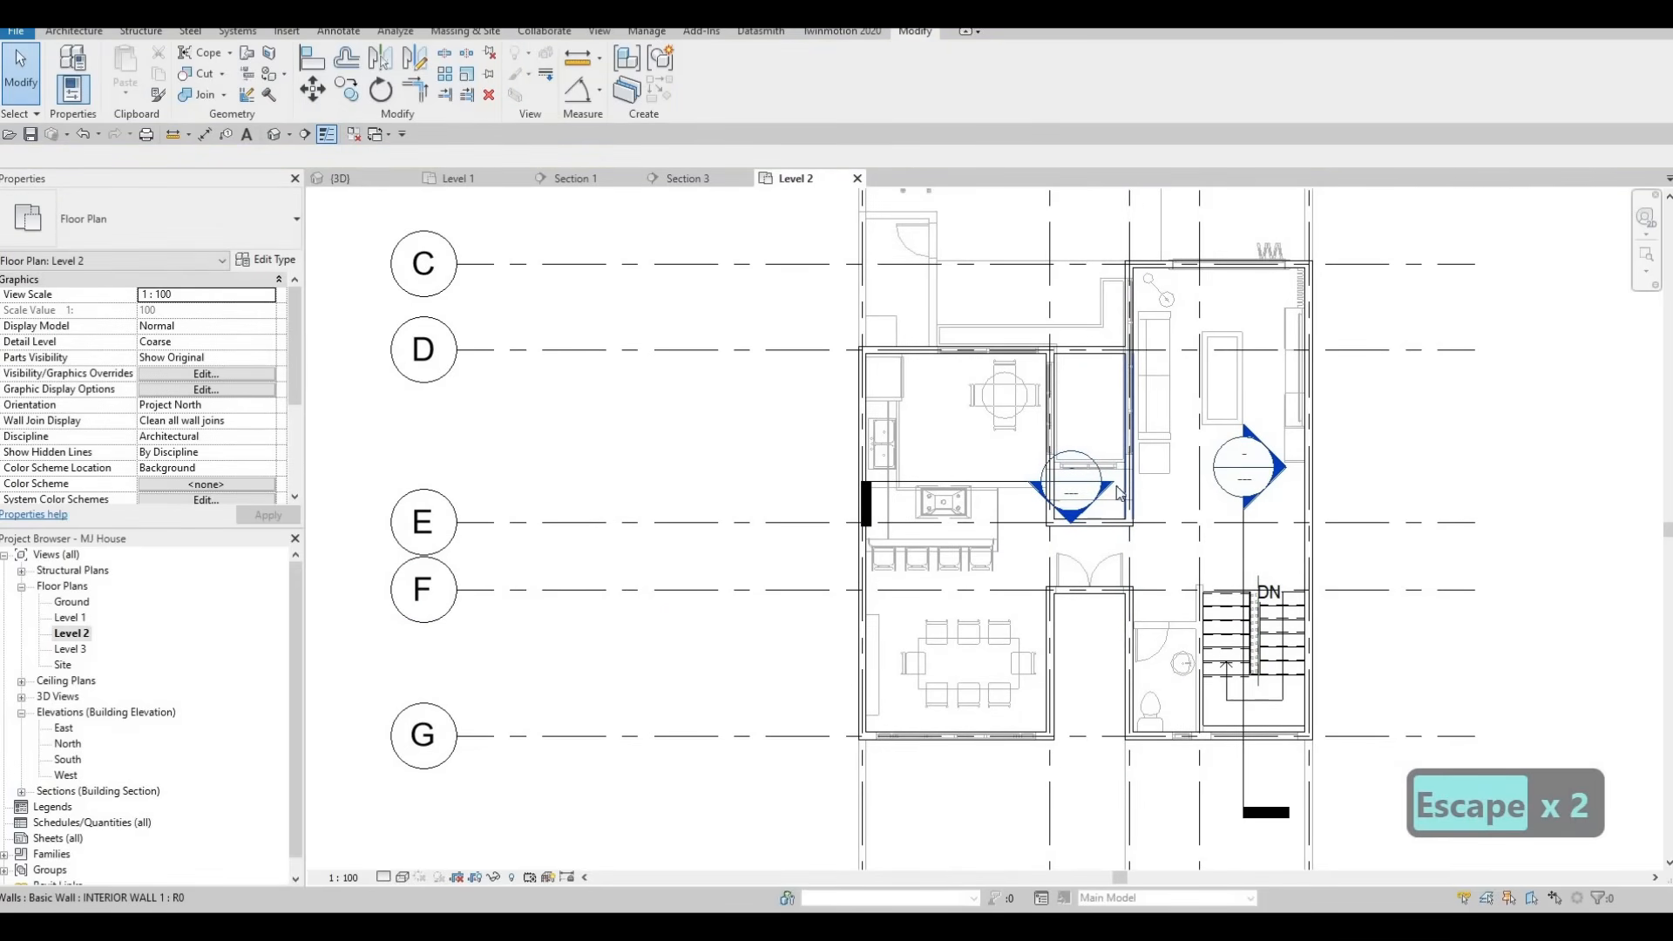
key("Escape")
key("Escape")
Draw an INTERIOR WALL 1 wall 1400 mm along grid F from grid 3 to grid 4, and down grid 4 to the grid G wall.
scroll(1124, 498, "up", 2)
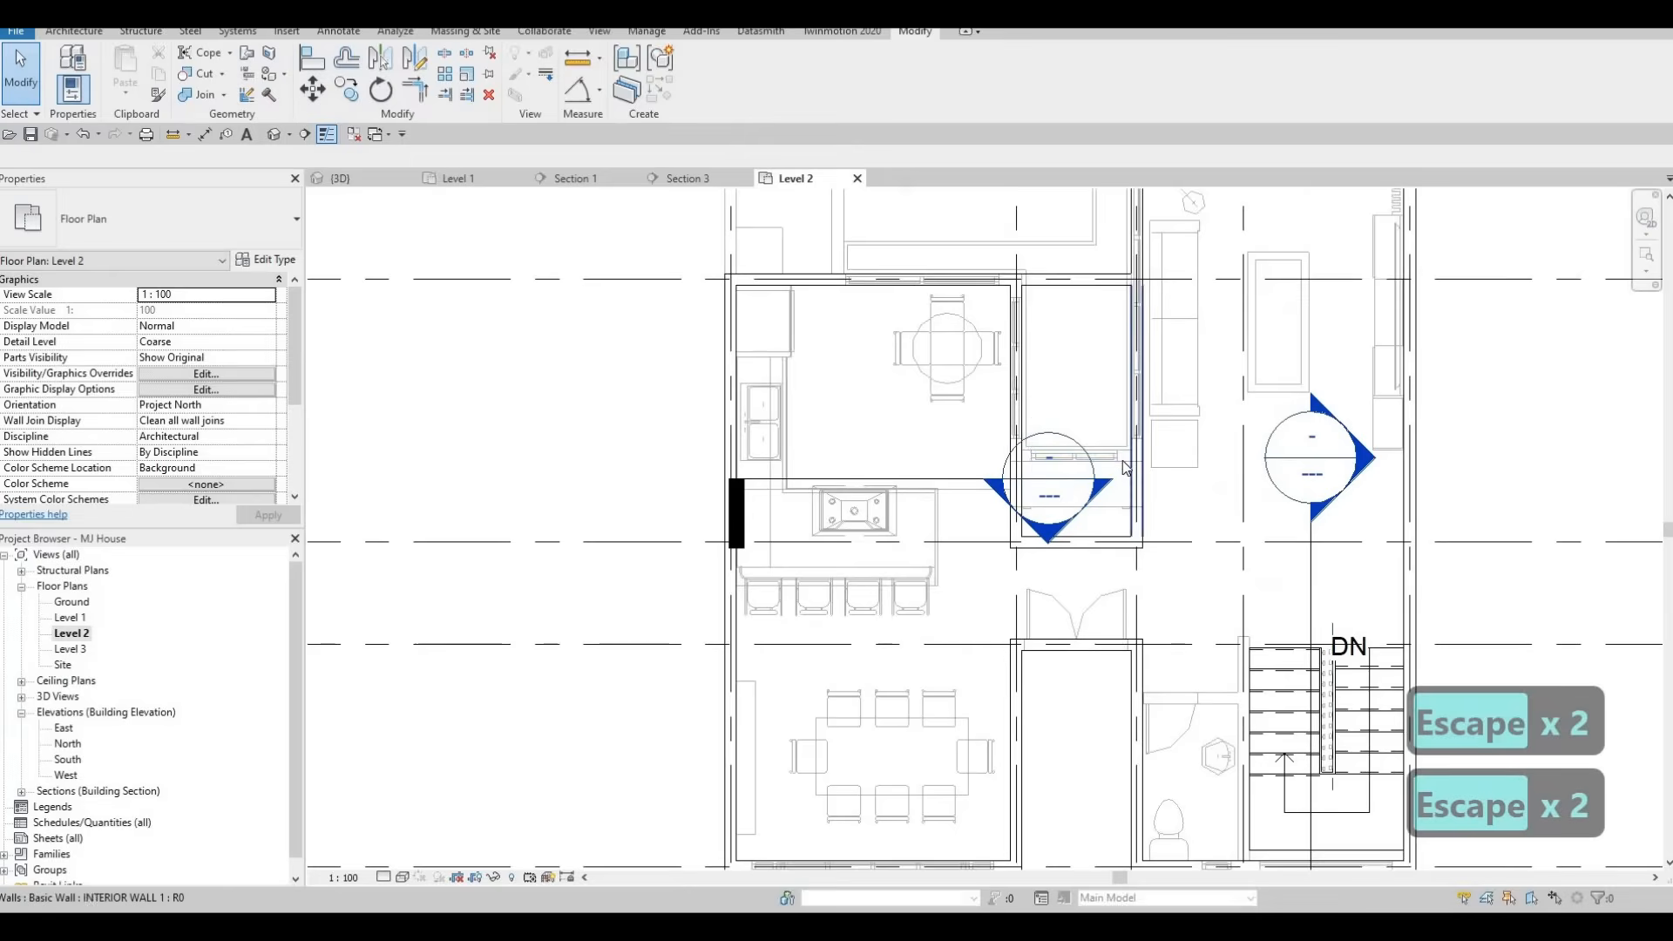
left_click(1133, 510)
key("Escape")
left_click(1133, 508)
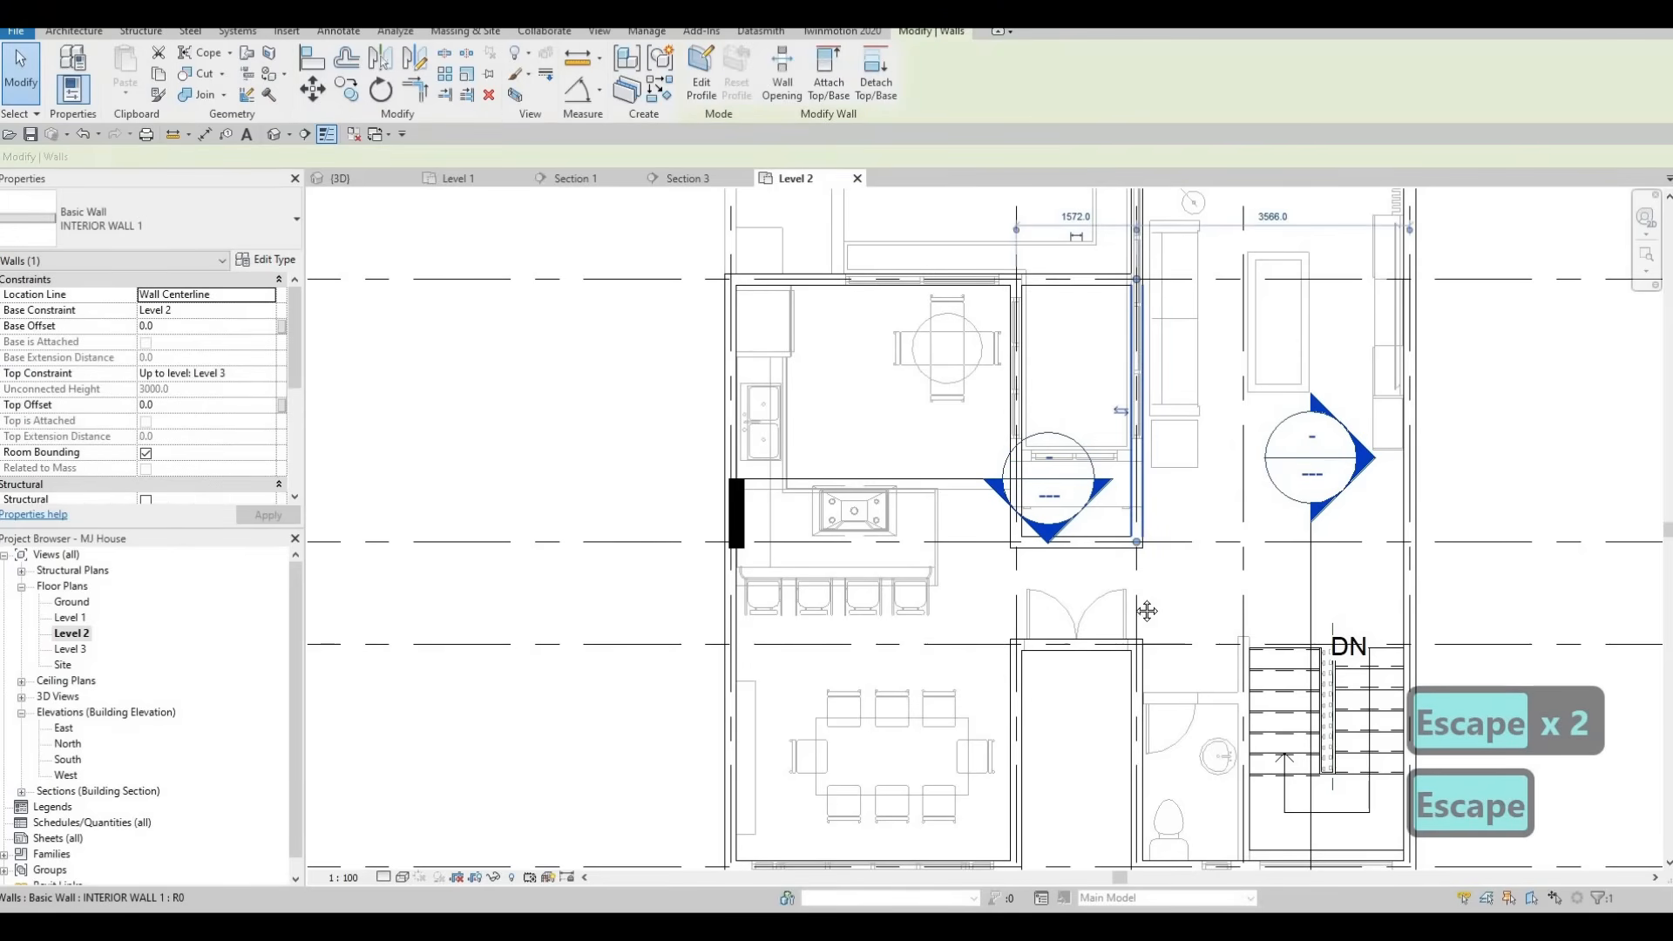
key("c")
key("s")
middle_click_drag(1178, 642, 1075, 584)
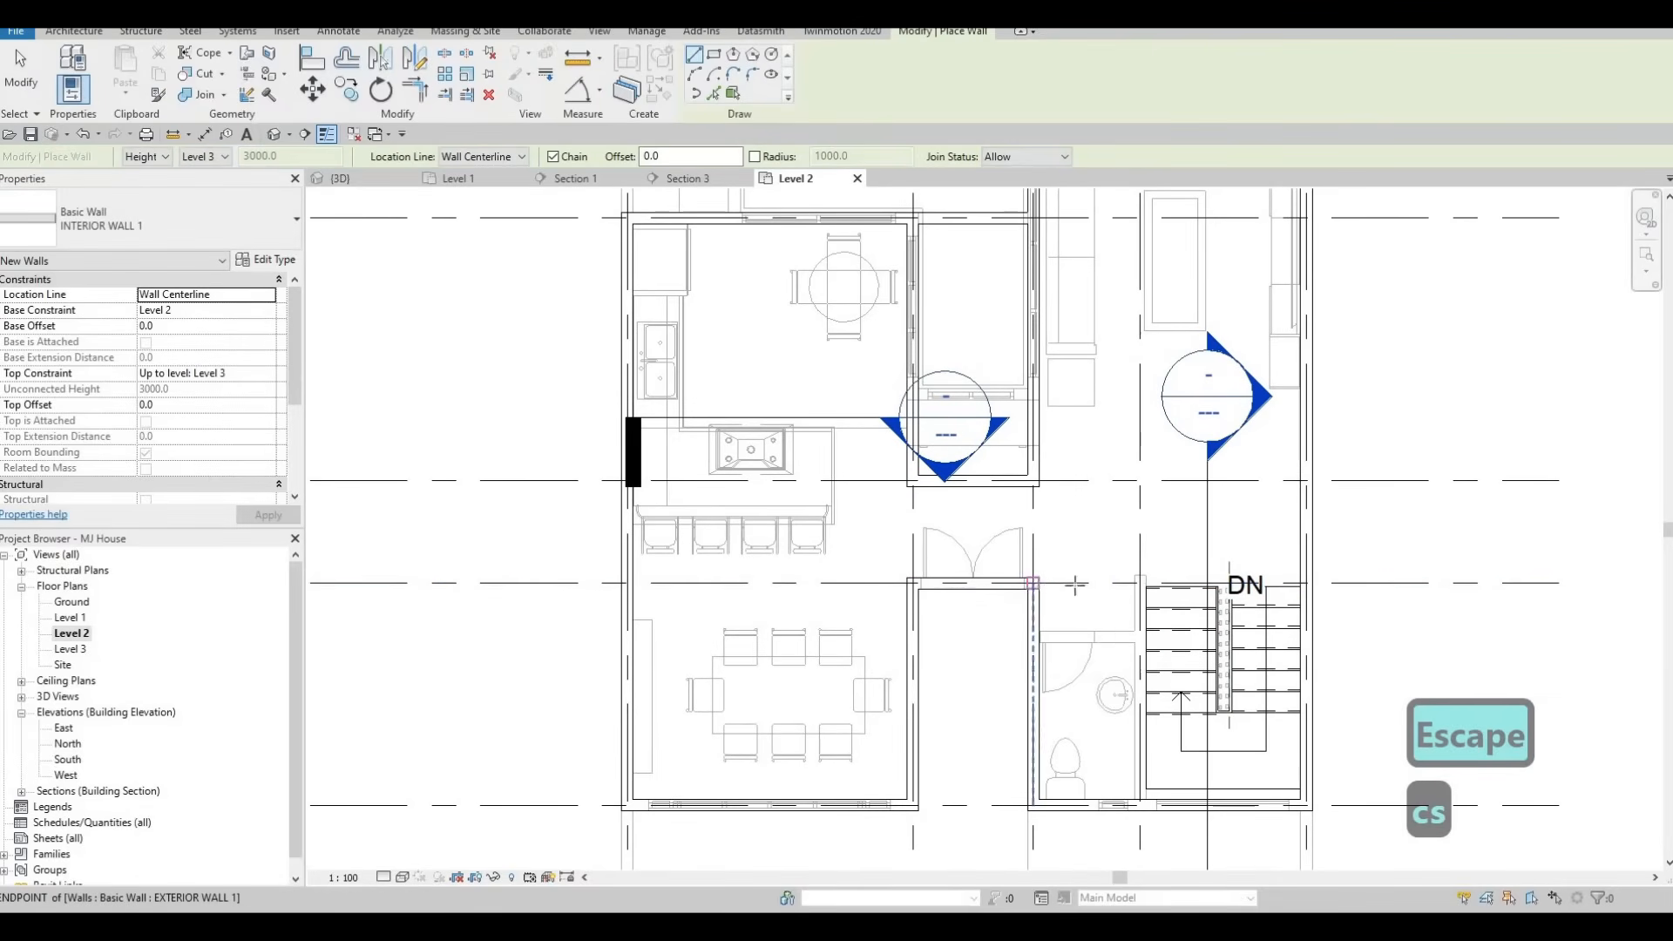
left_click(1031, 582)
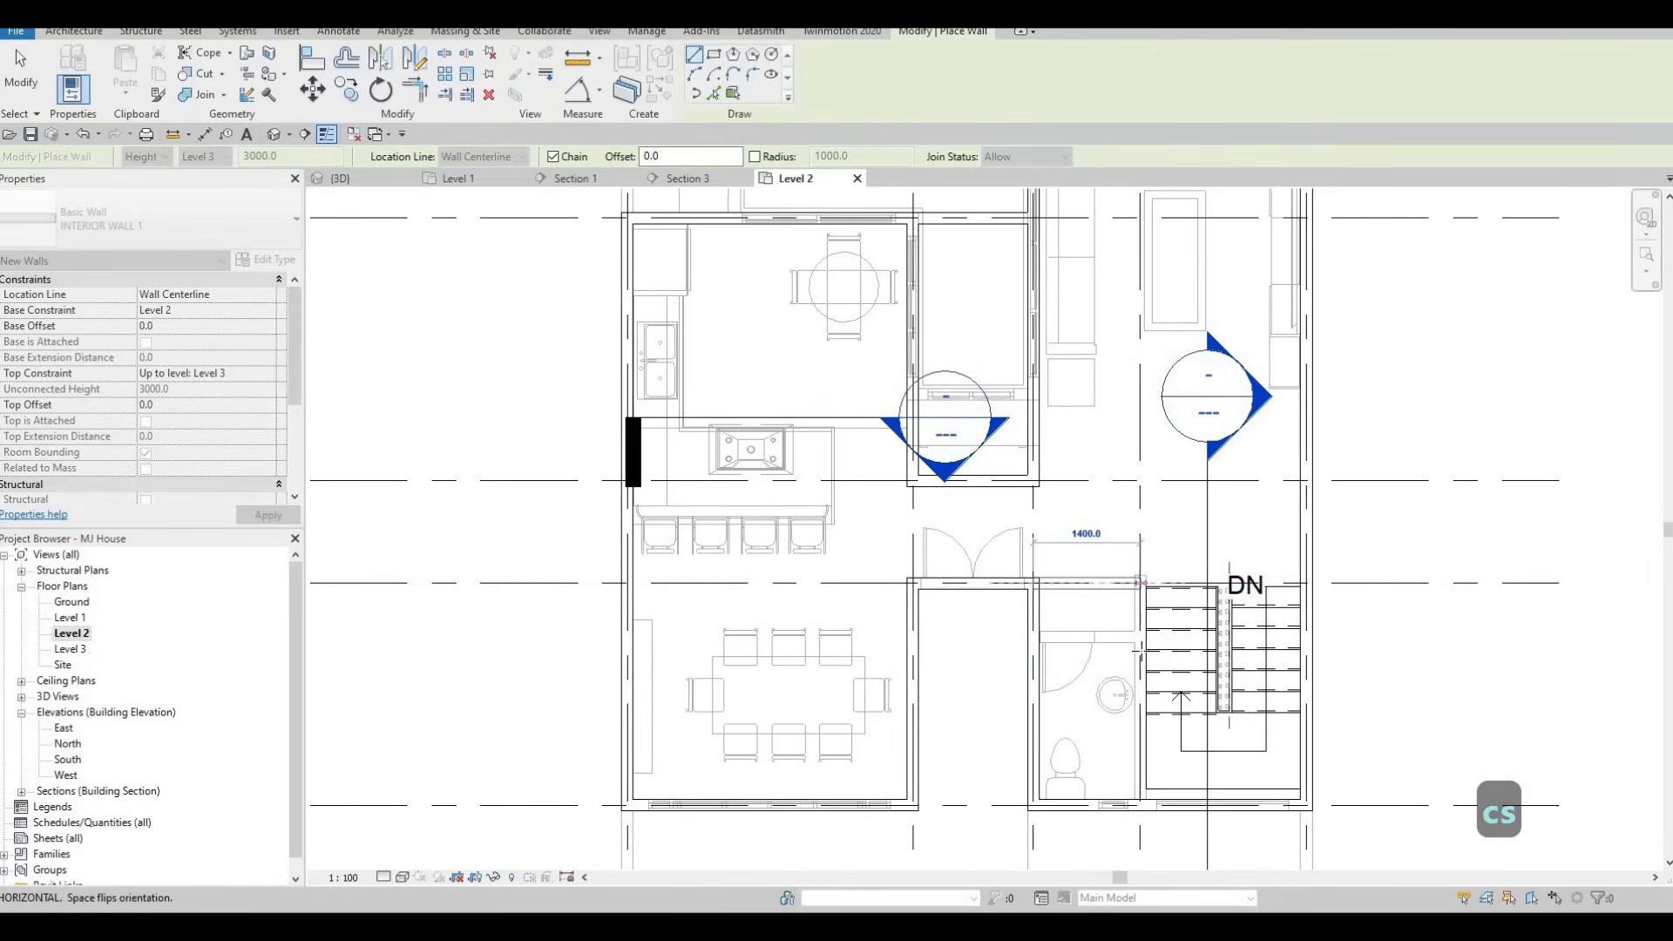
left_click(1139, 584)
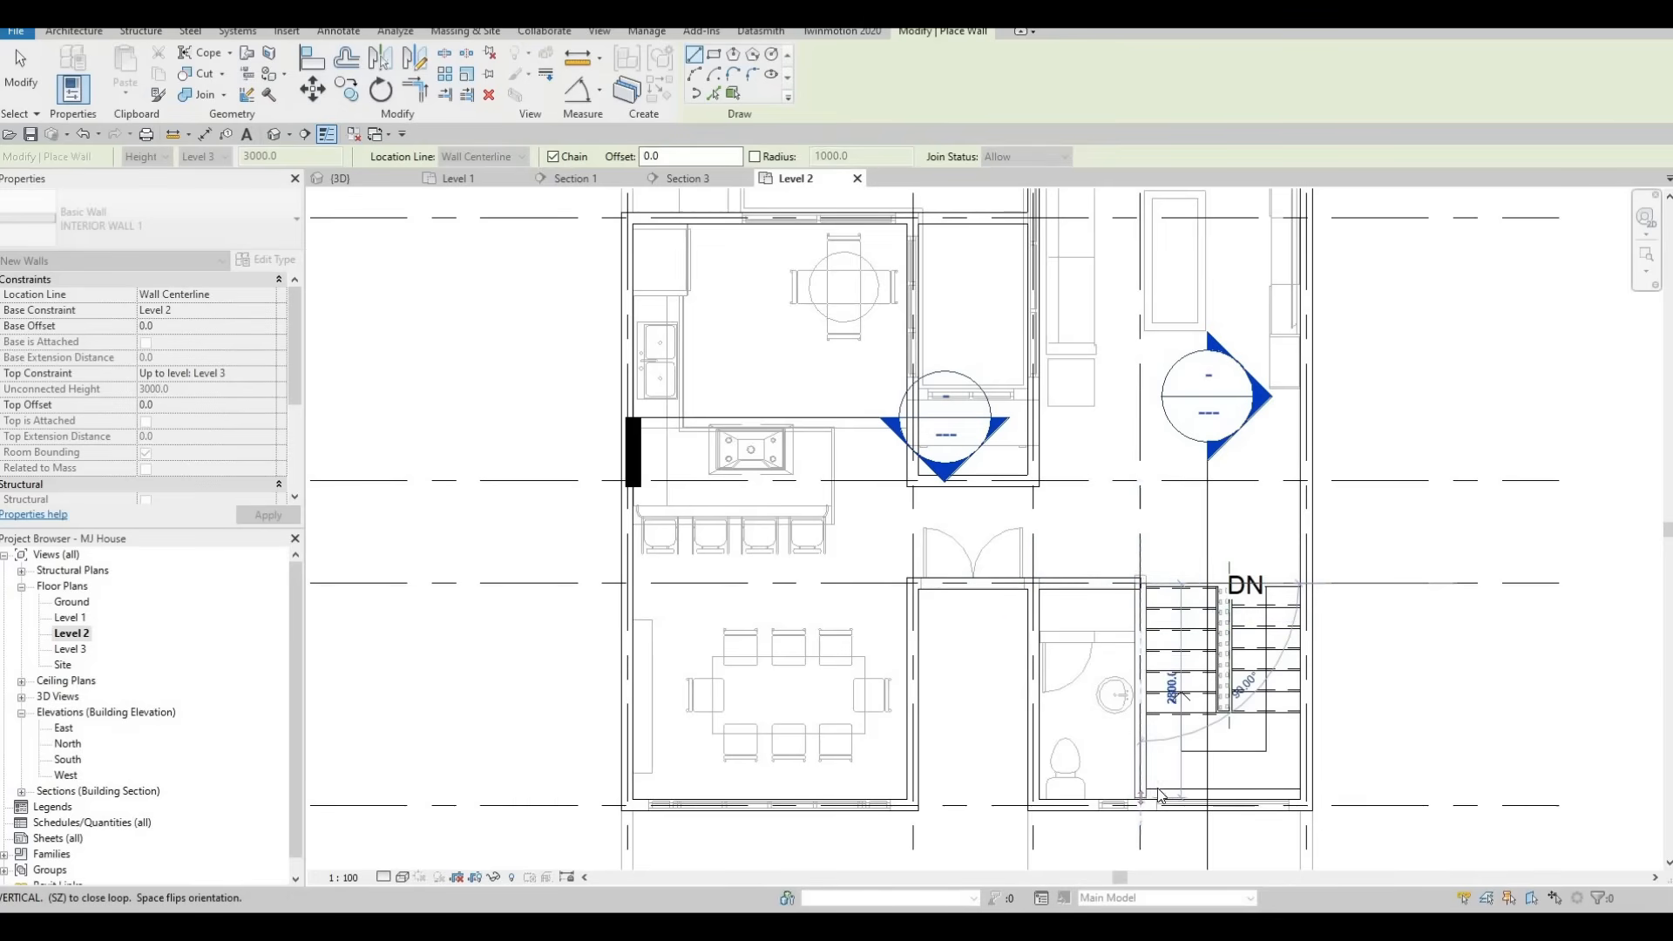
key("Escape")
key("Escape")
key("Escape")
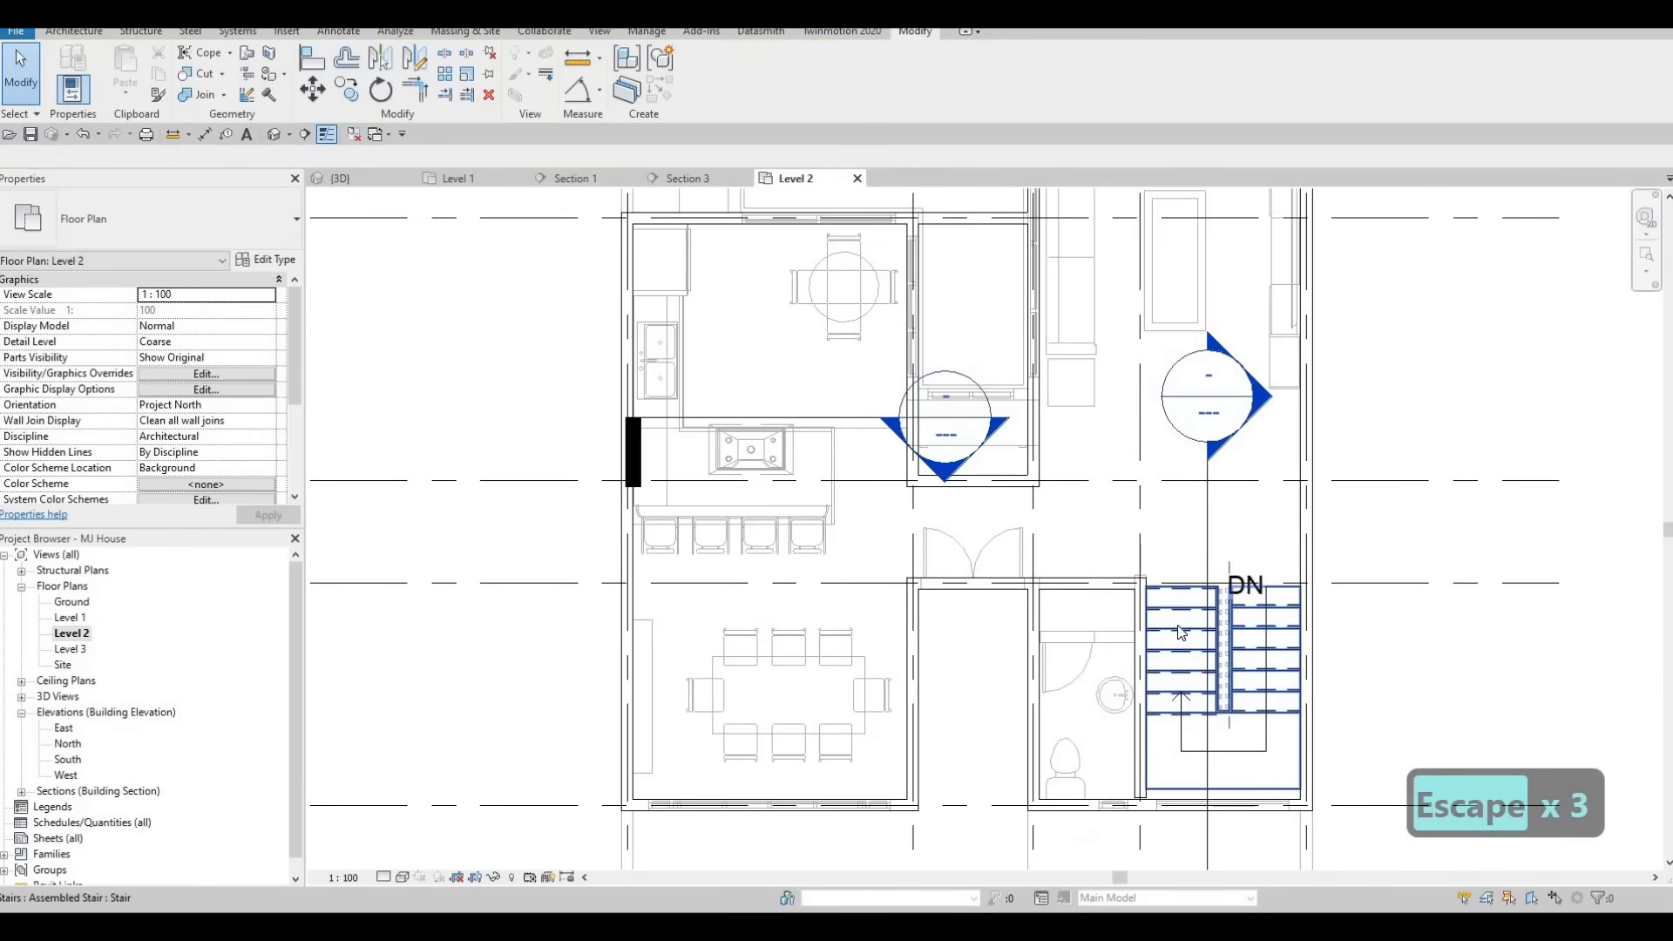
Place a 650 x 2000 mm five-panel wood interior door, matching the underlay bathroom door, in the grid F wall between grids 3 and 4.
scroll(1150, 654, "down", 3)
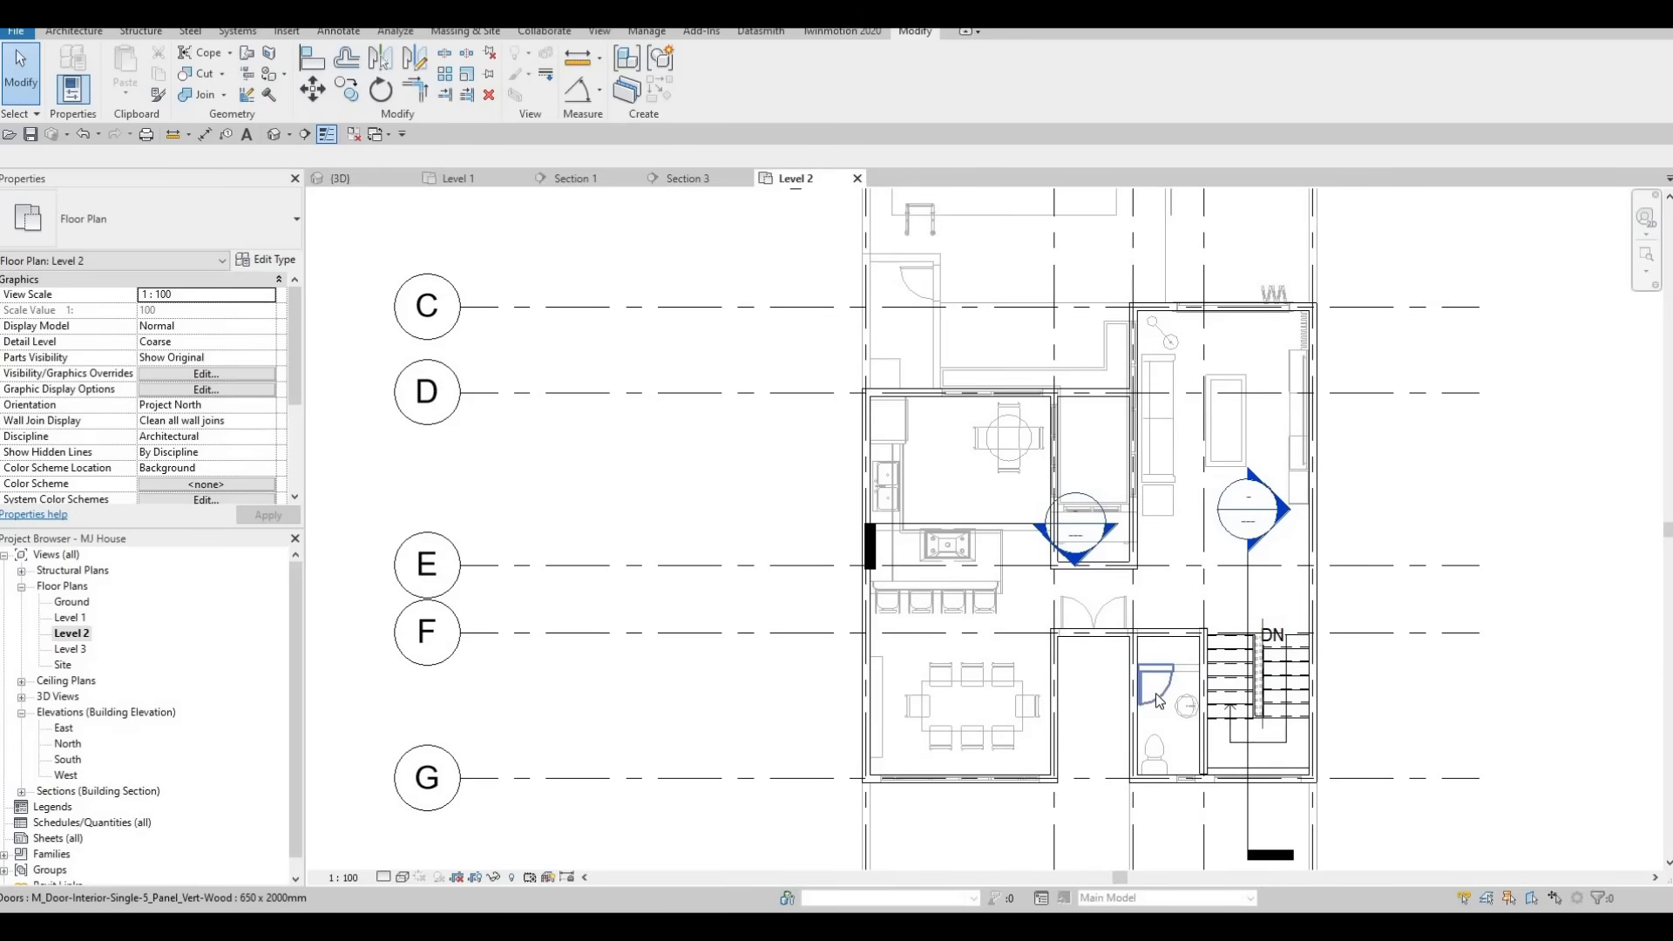
left_click(1155, 693)
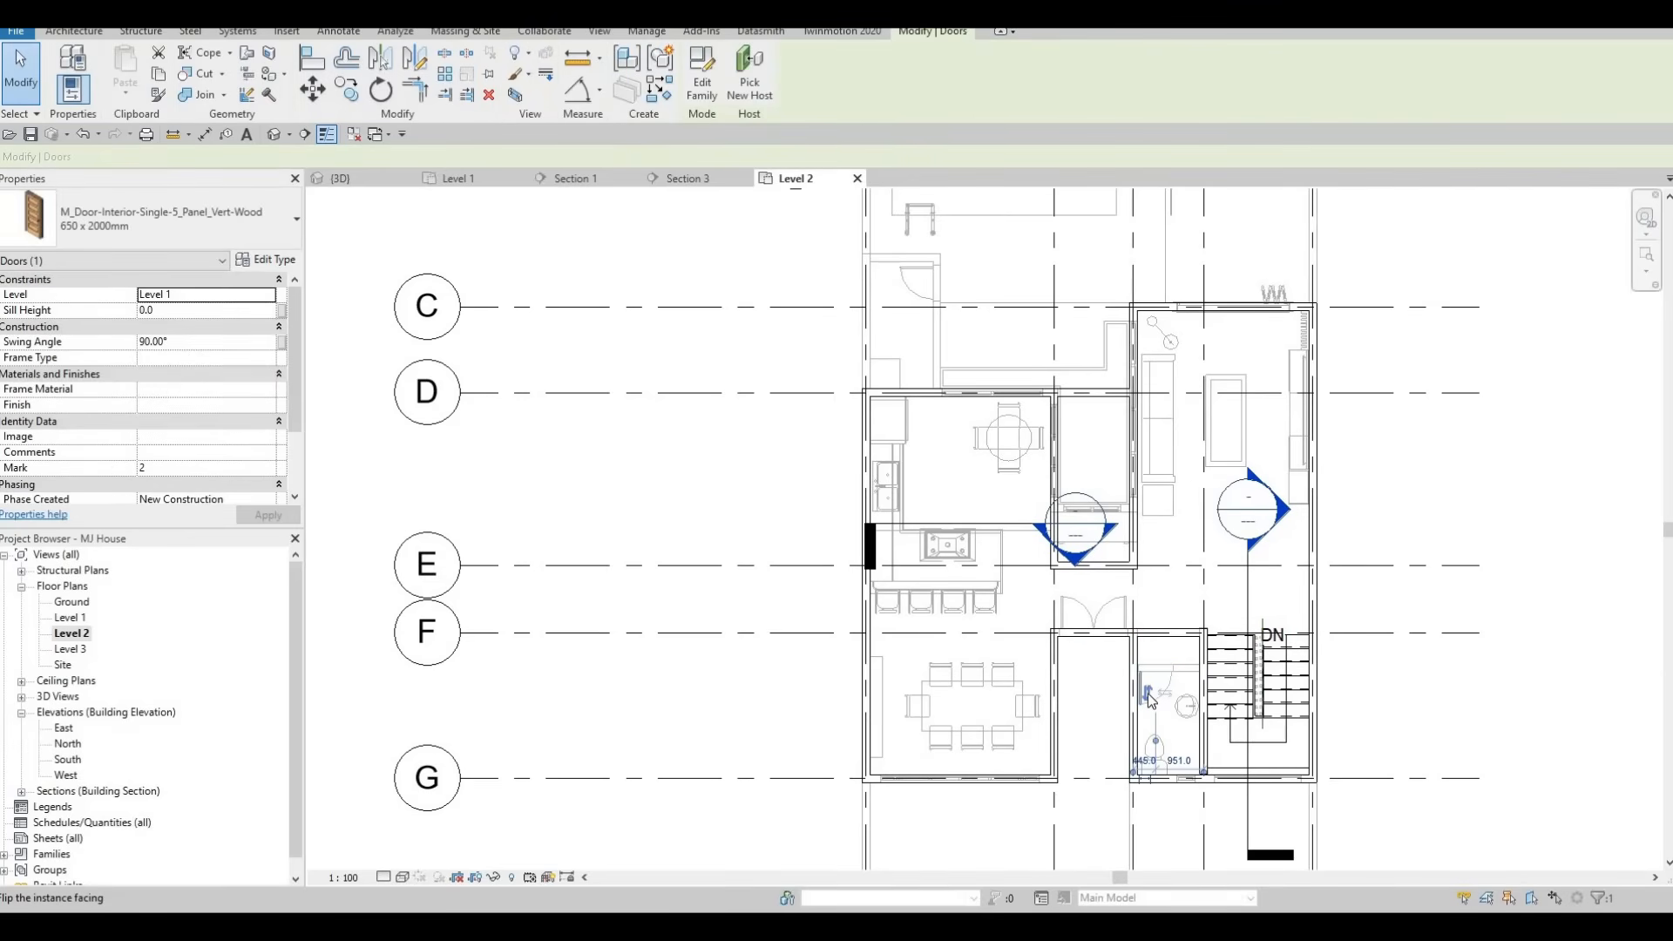
key("c")
key("s")
scroll(1153, 651, "up", 3)
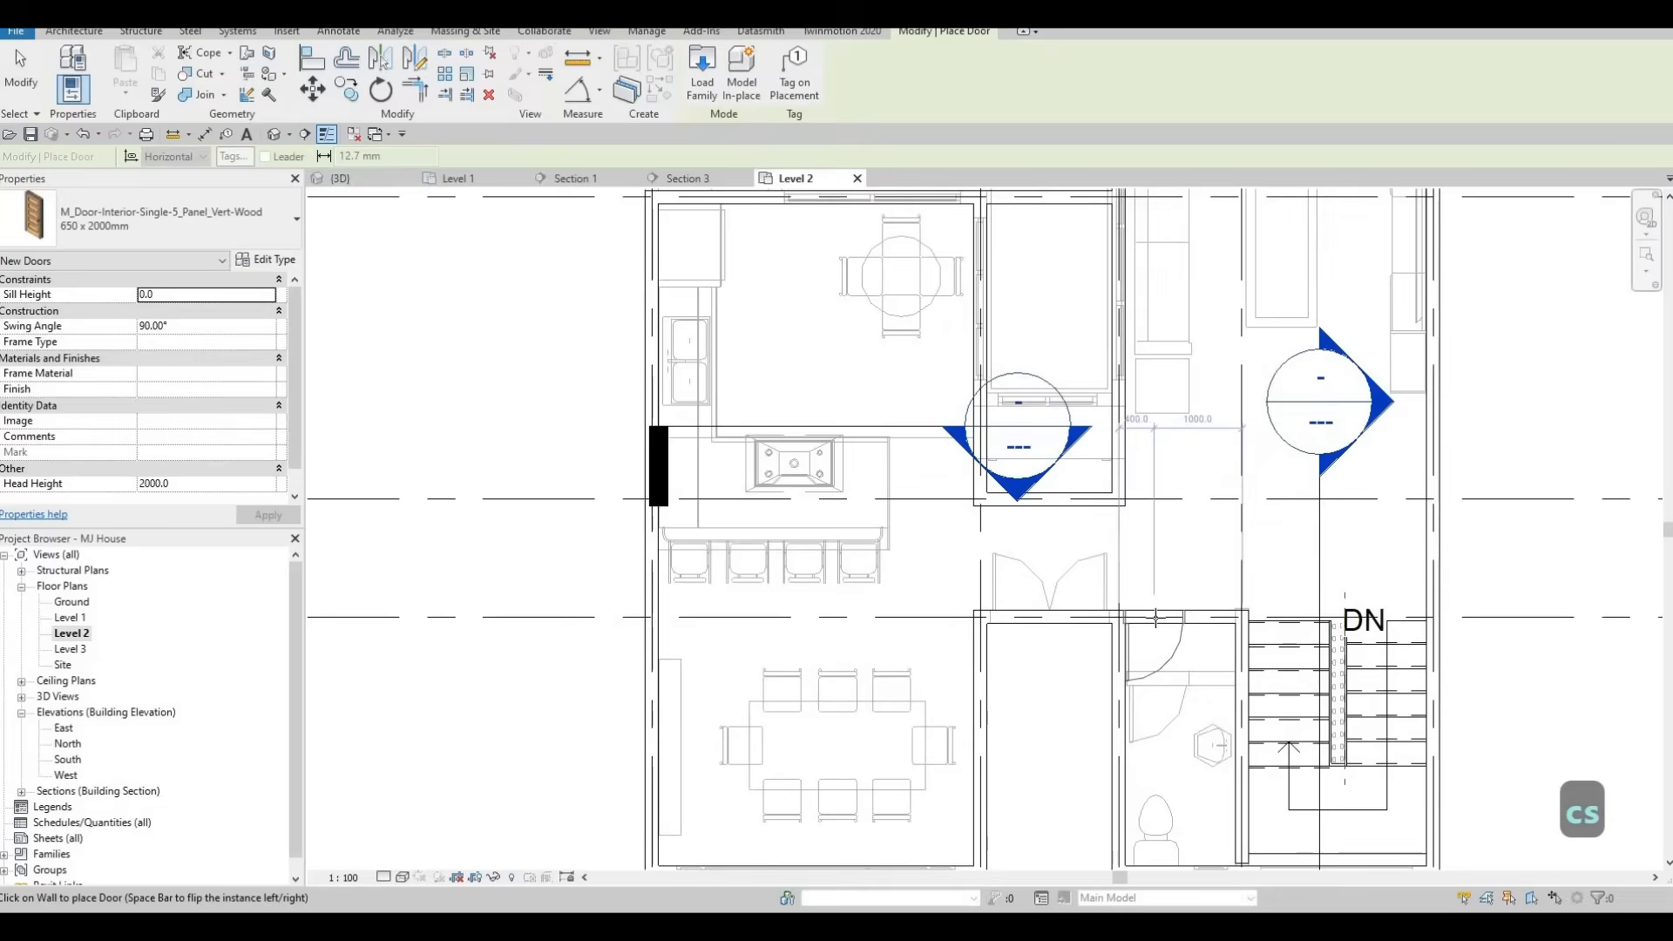
scroll(1154, 614, "up", 2)
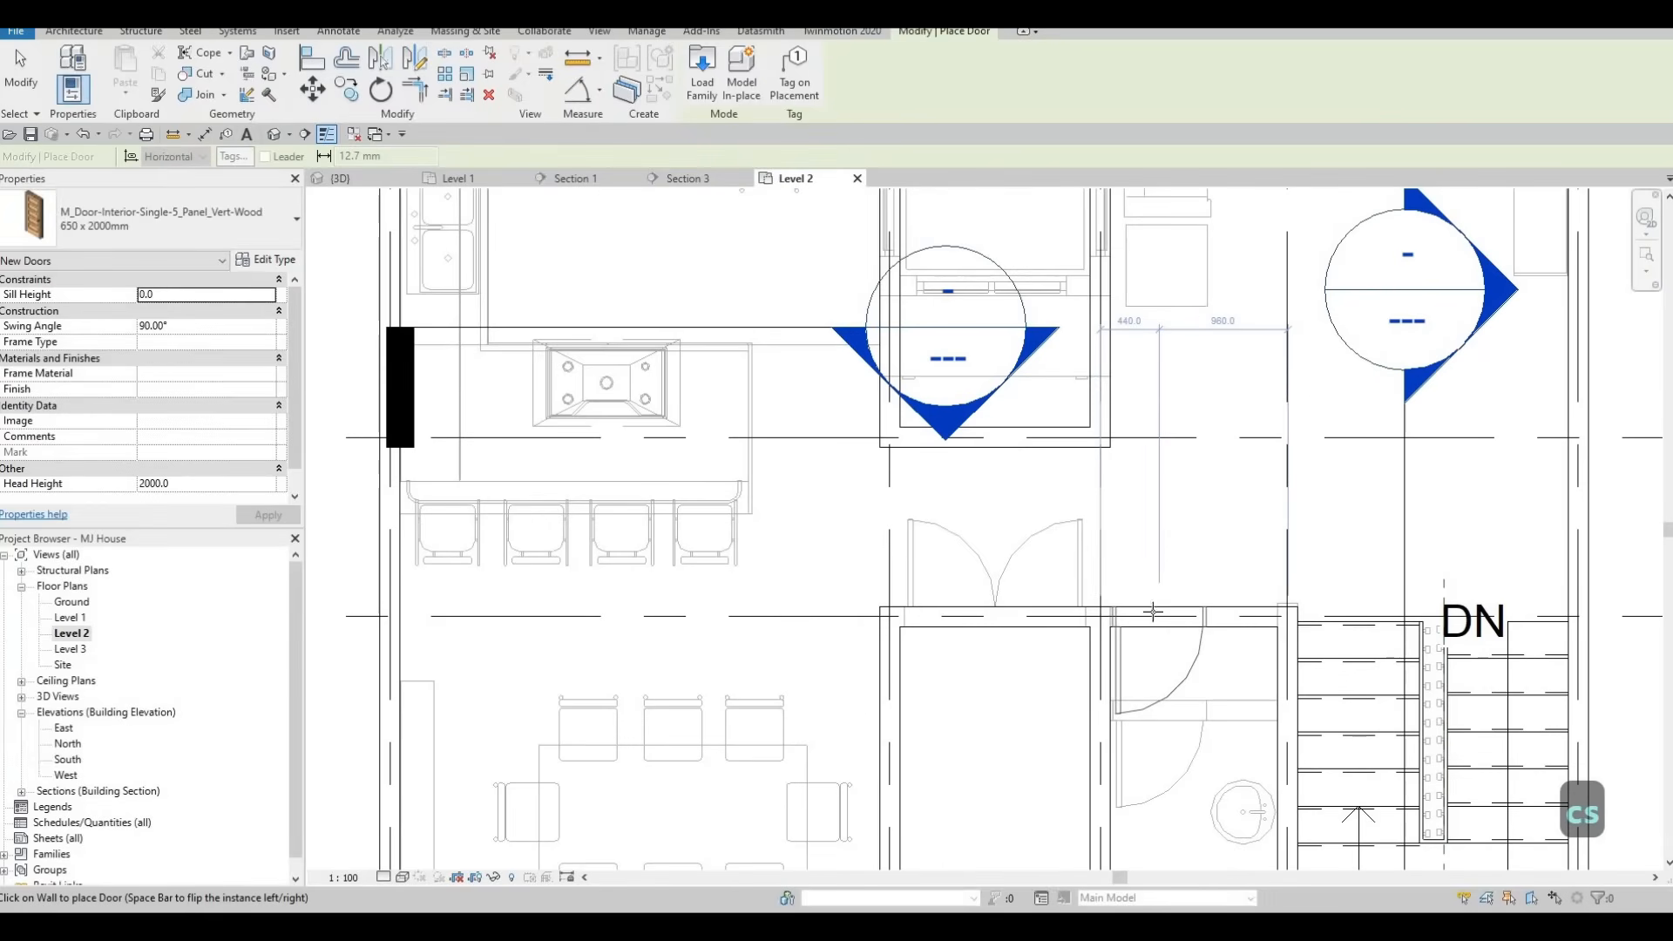
scroll(1171, 601, "down", 2)
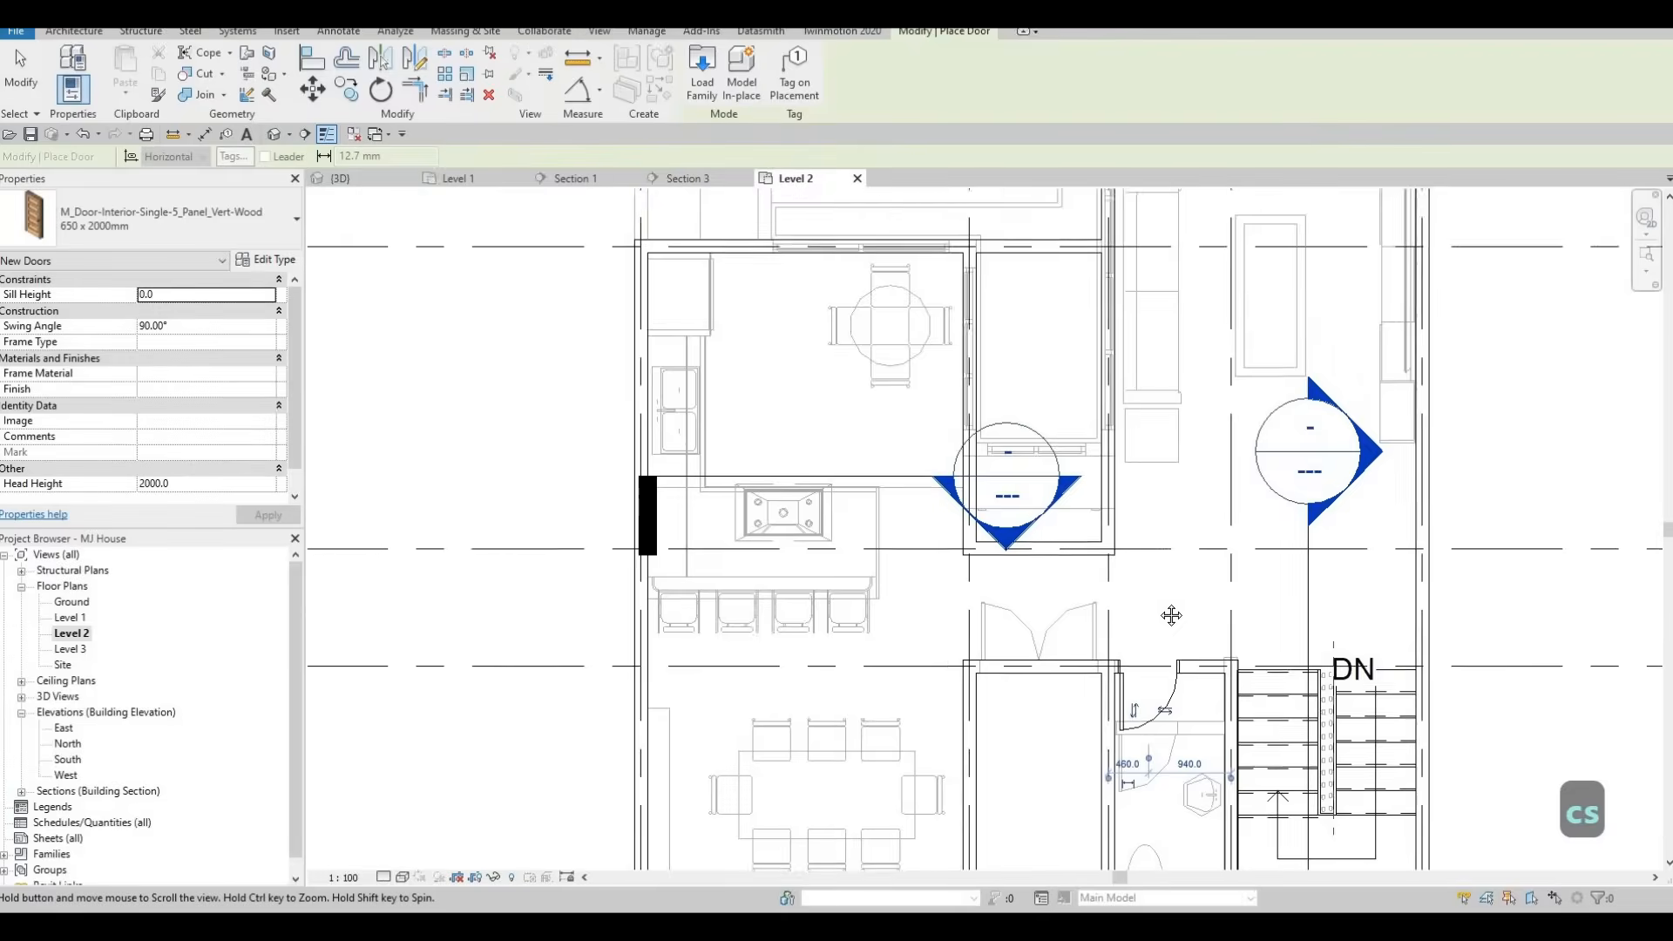
scroll(1209, 597, "down", 2)
key("Escape")
key("Escape")
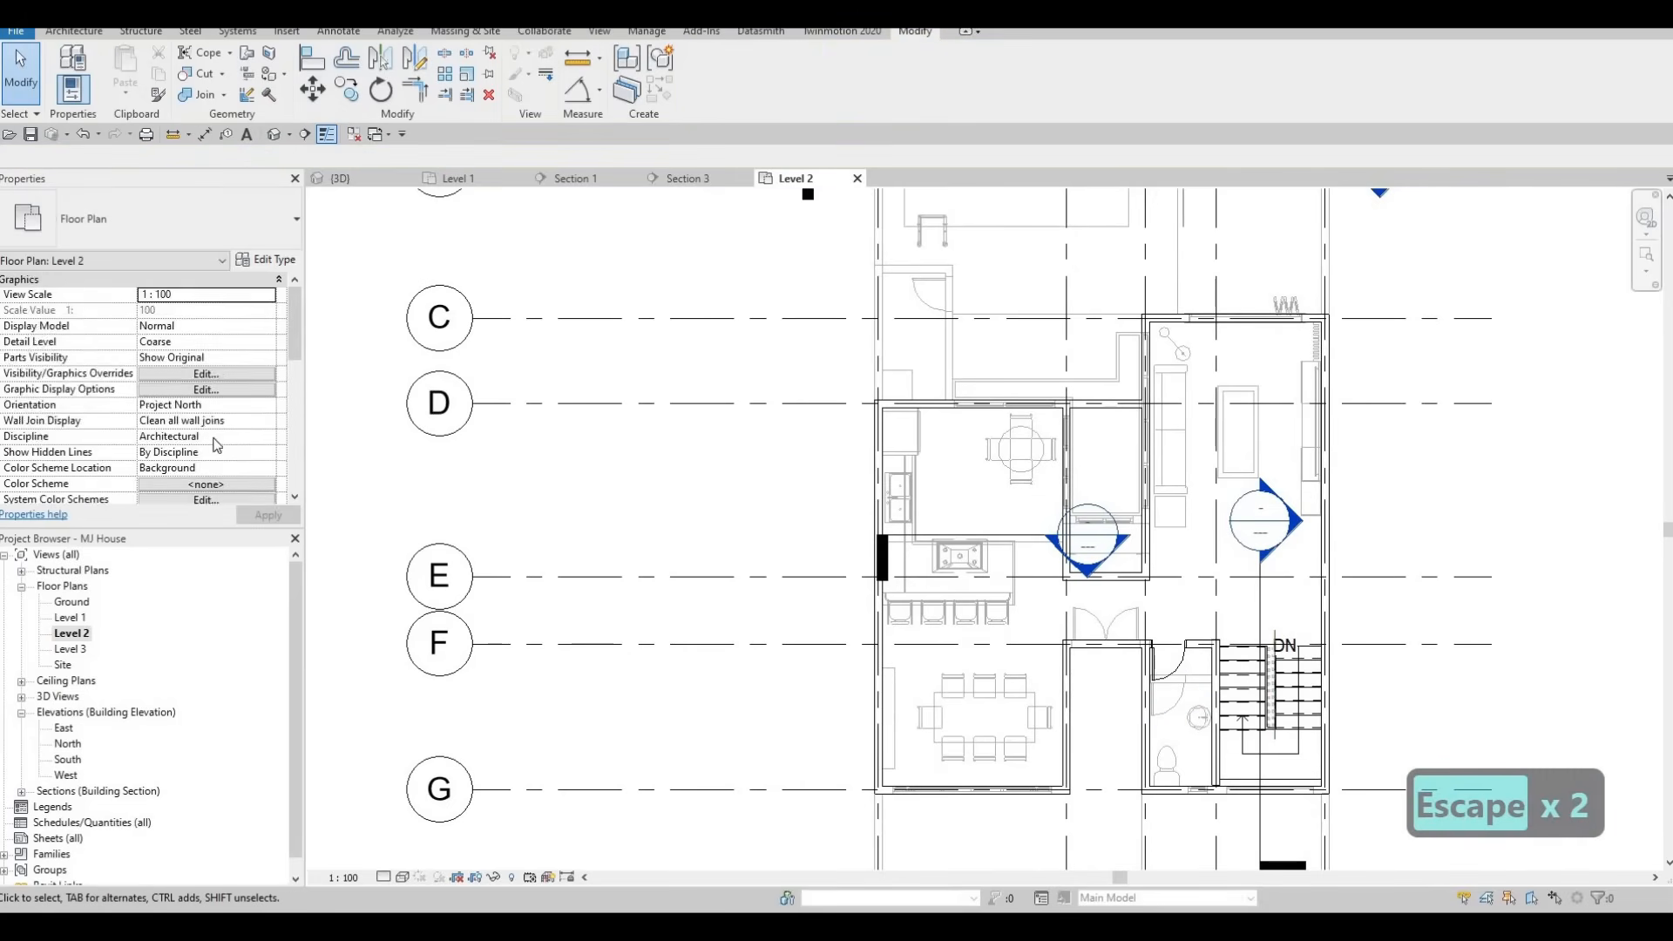
Turn off the Level 1 underlay by setting the Level 2 plan's underlay base level to None.
scroll(190, 407, "down", 4)
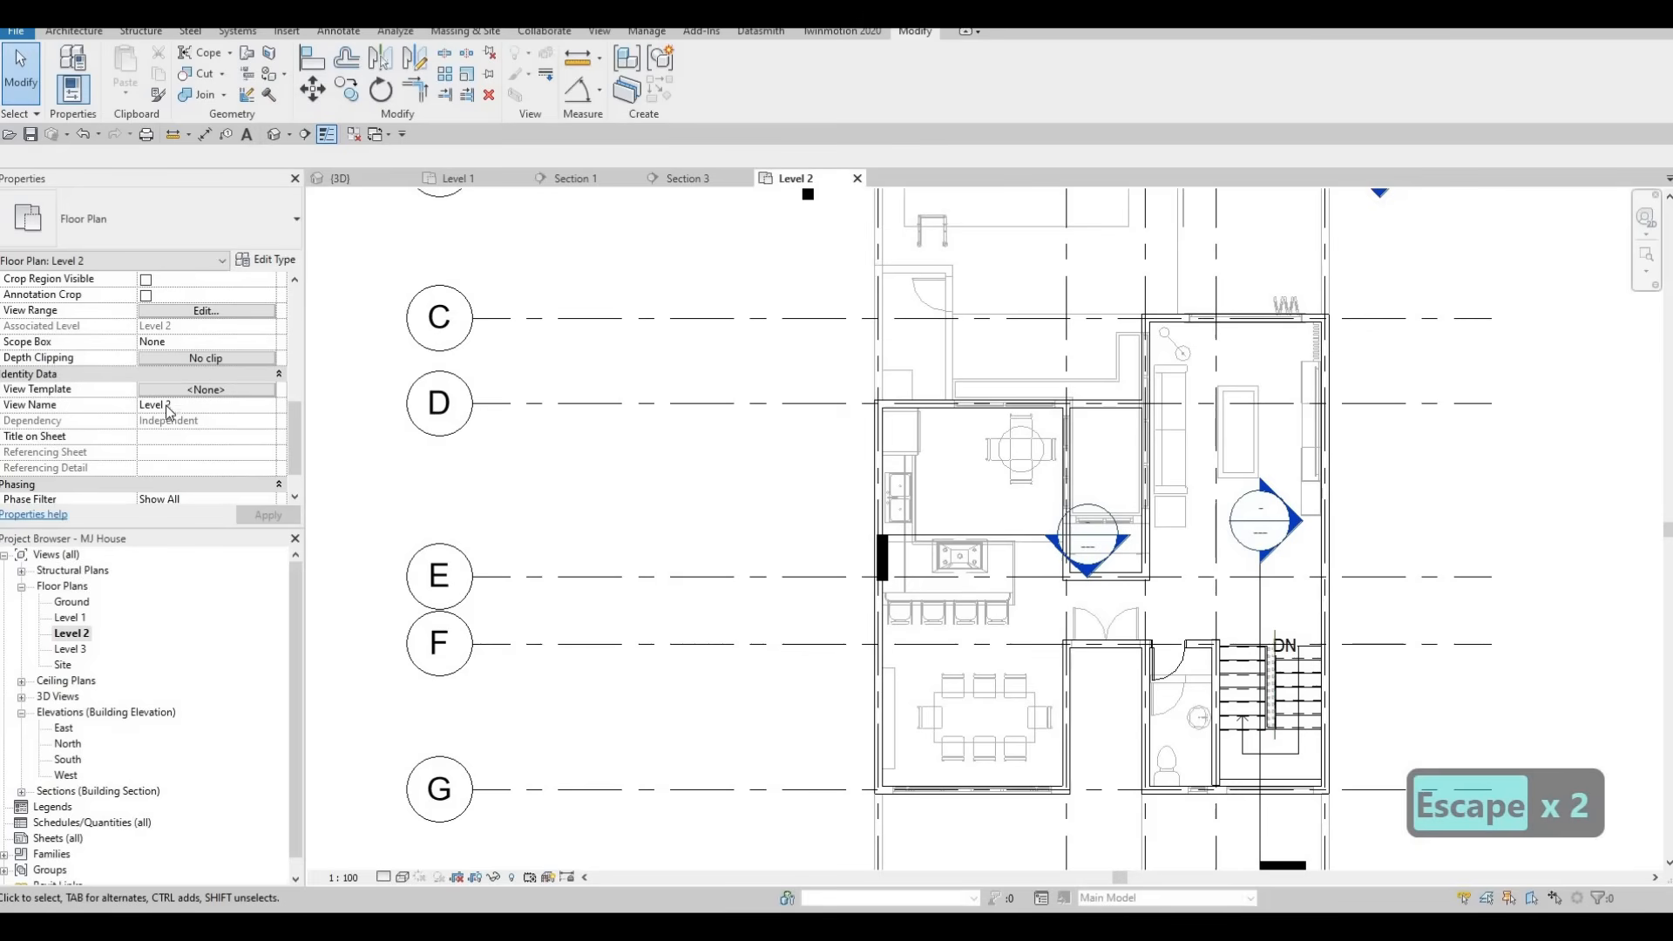
scroll(162, 414, "up", 5)
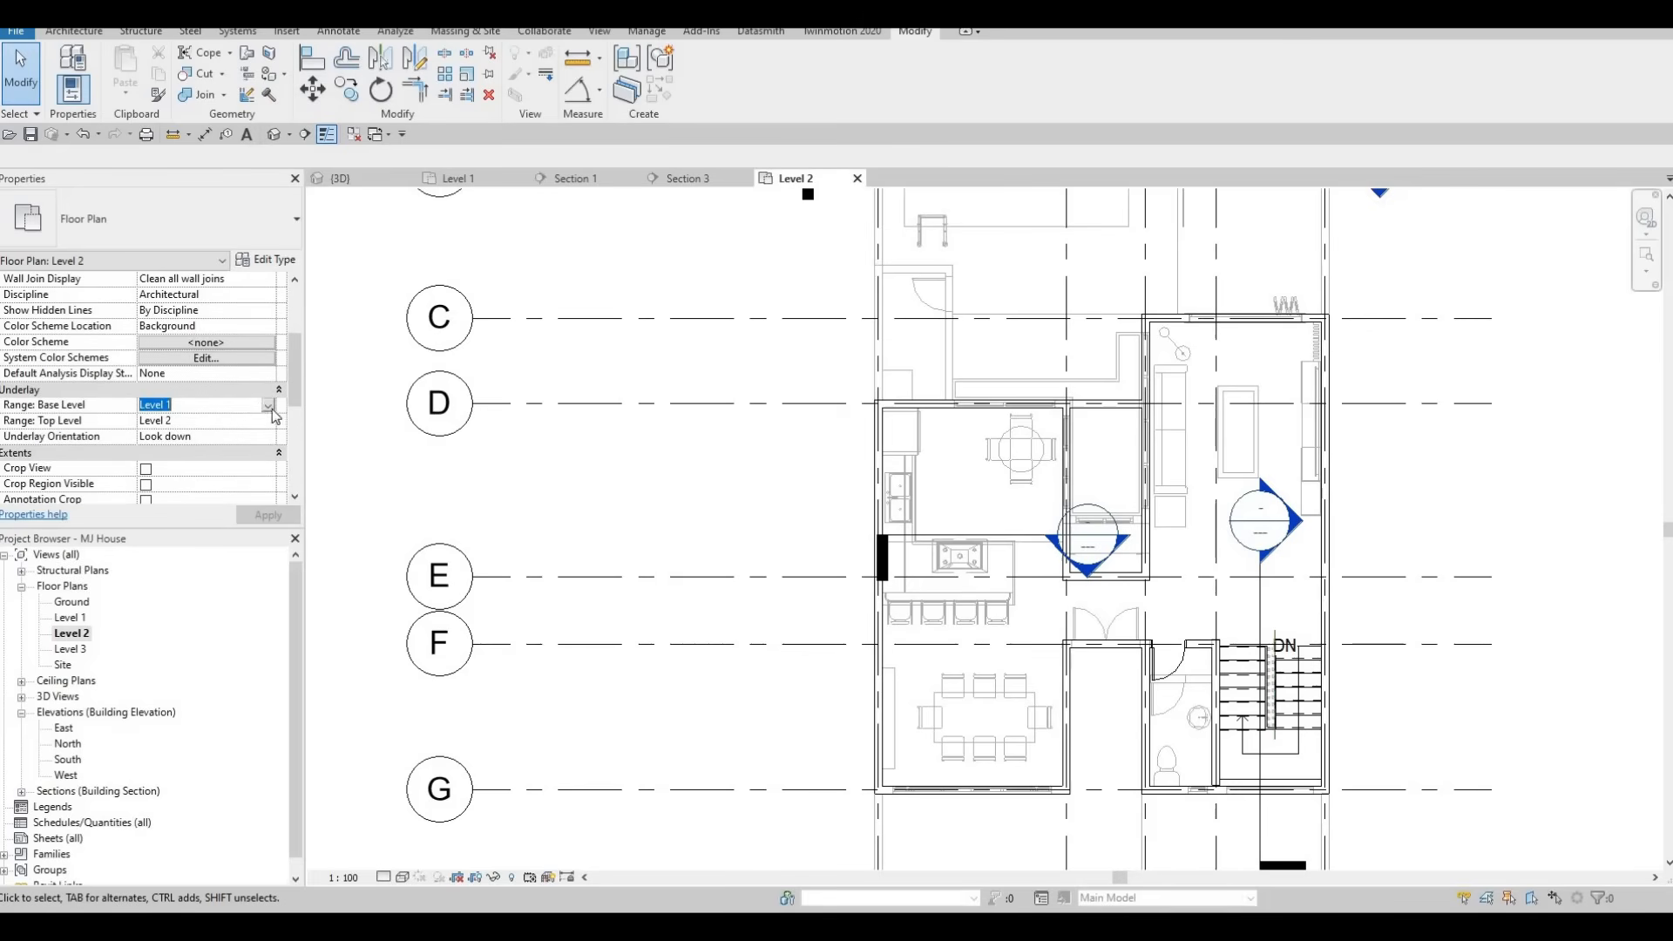
left_click(237, 409)
left_click(264, 520)
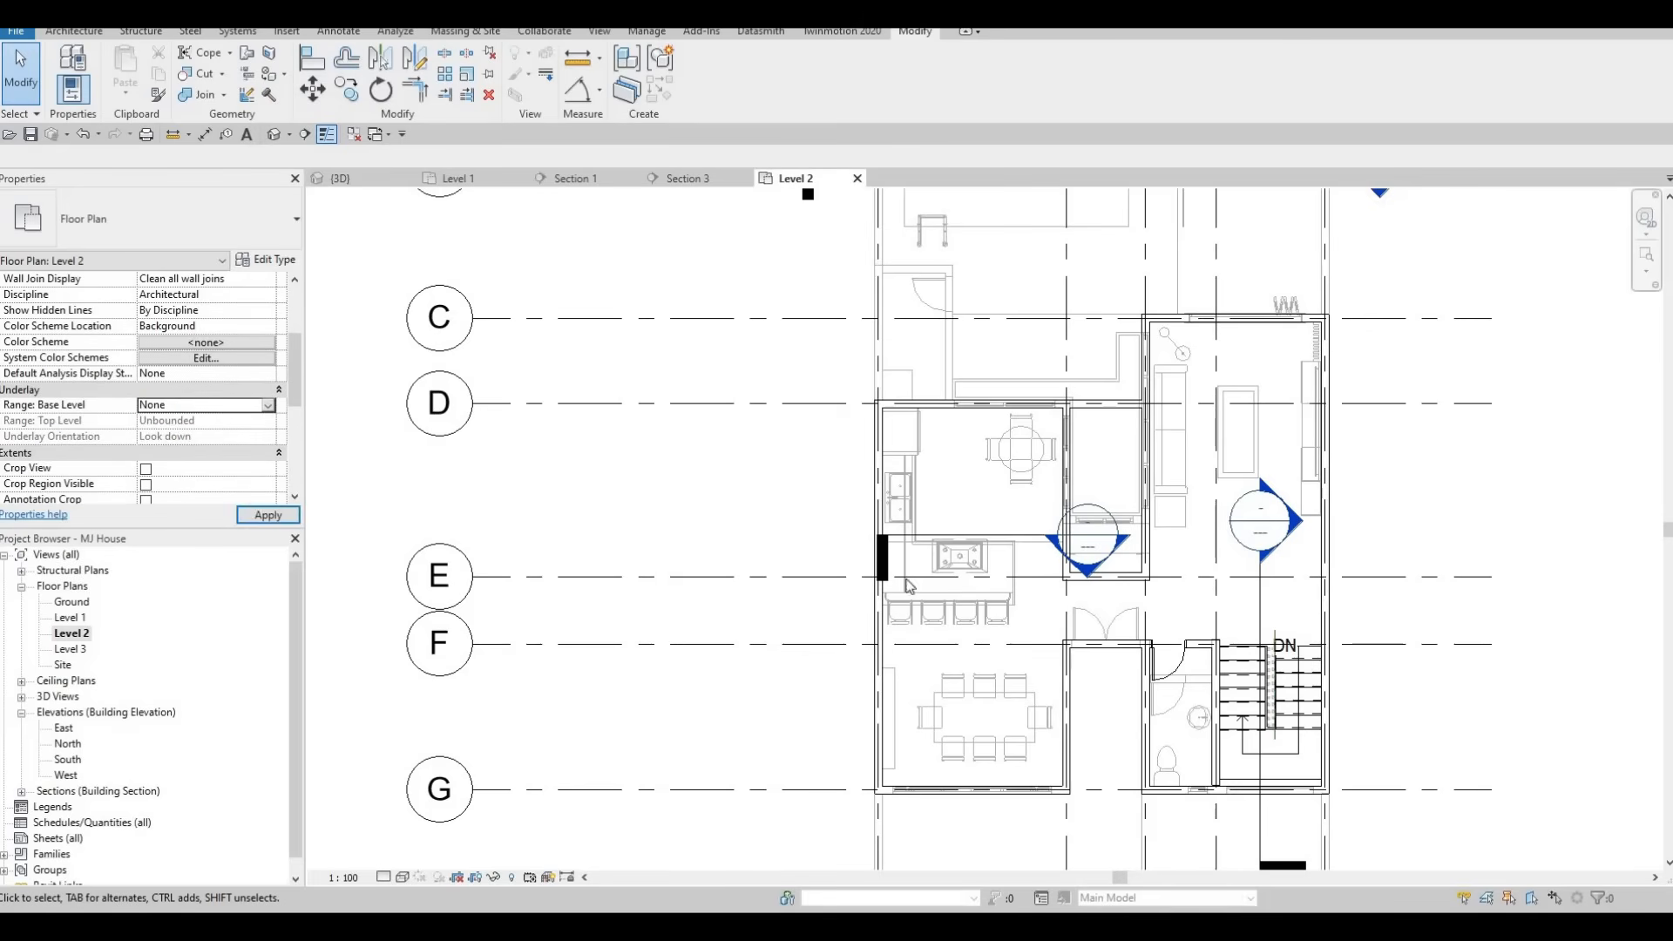
middle_click_drag(828, 541, 753, 491)
key("Escape")
key("Escape")
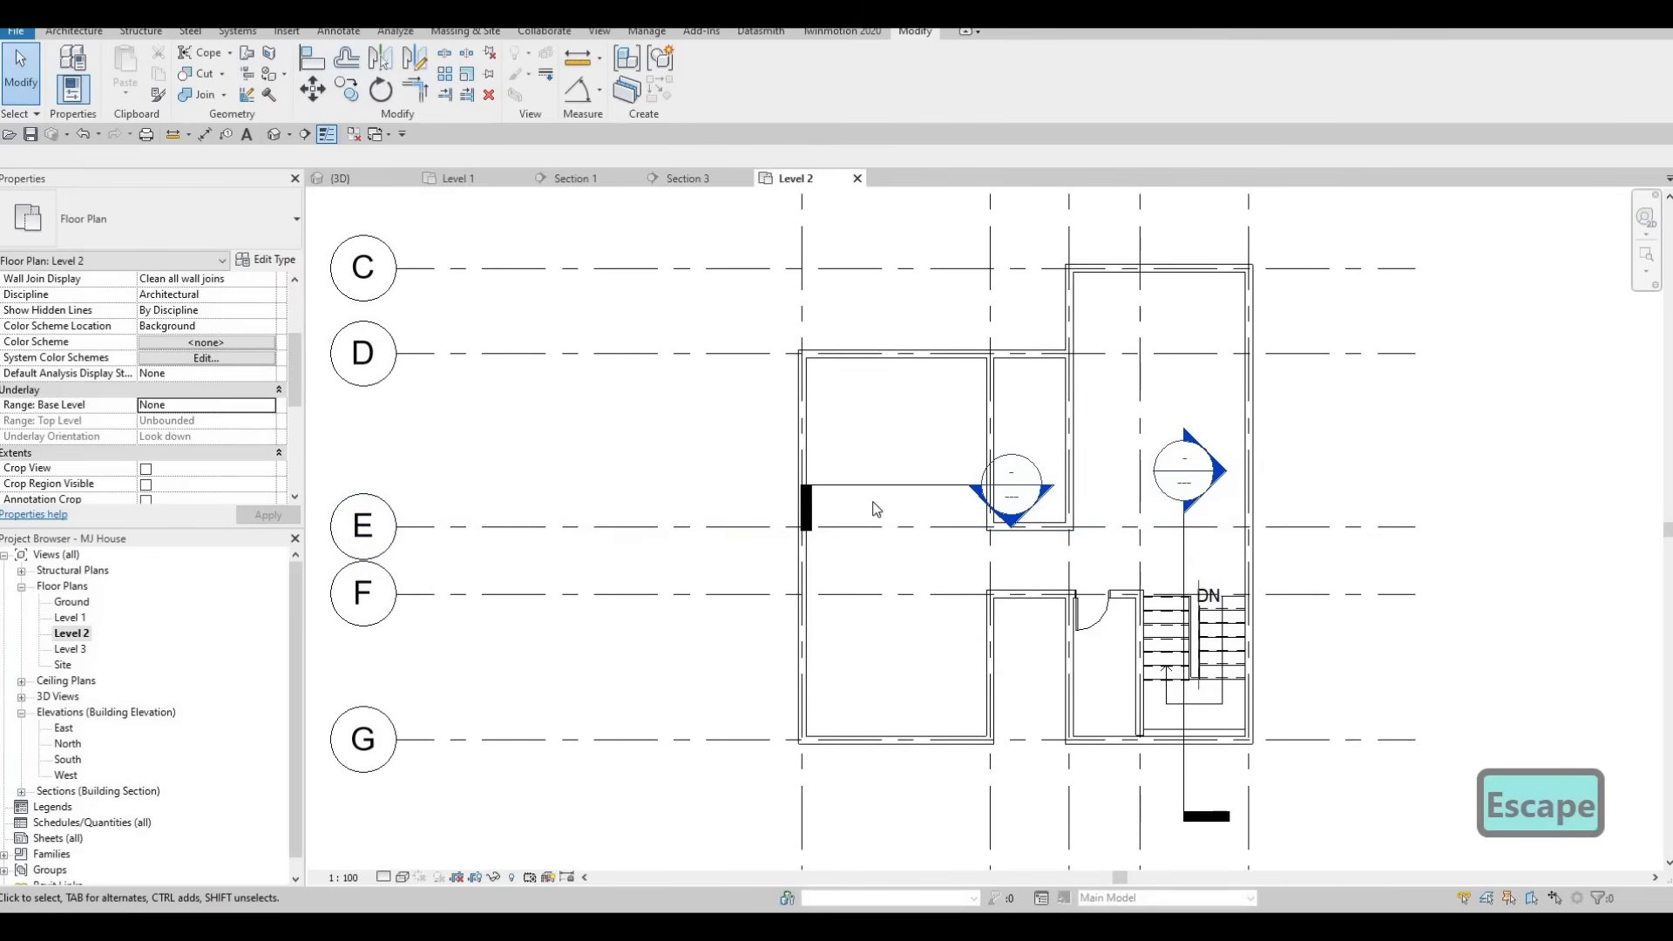
Place a matching 650 x 2000 mm interior door in the grid 3 wall just below grid D, swinging into the narrow room.
scroll(863, 547, "down", 4)
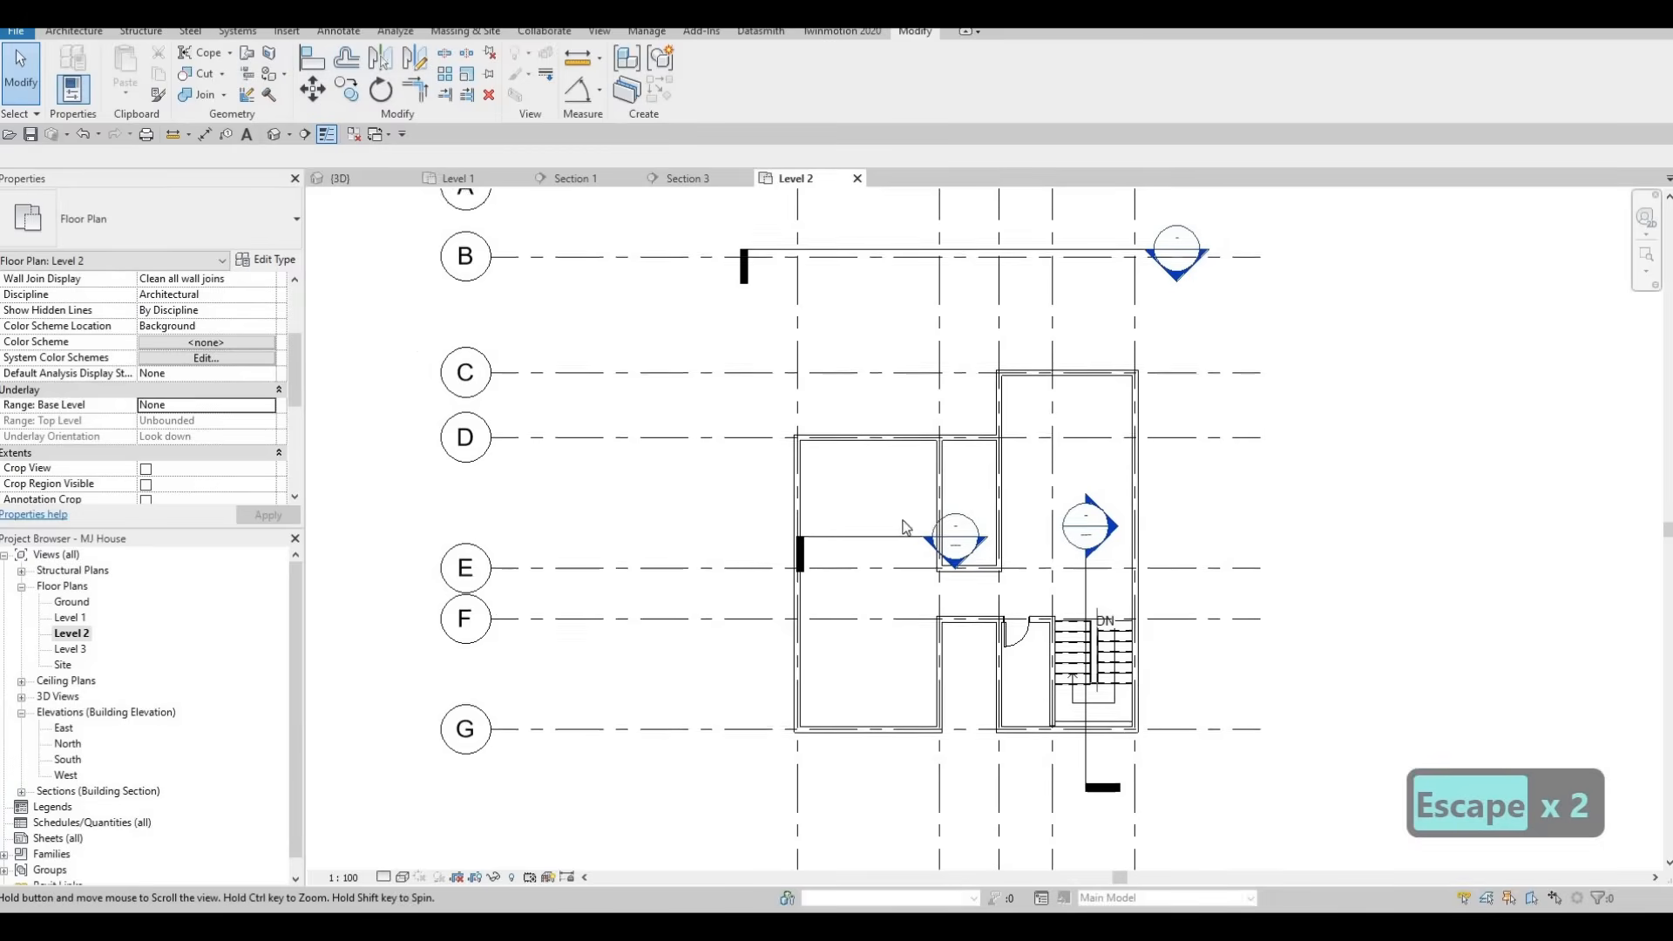
scroll(993, 514, "up", 2)
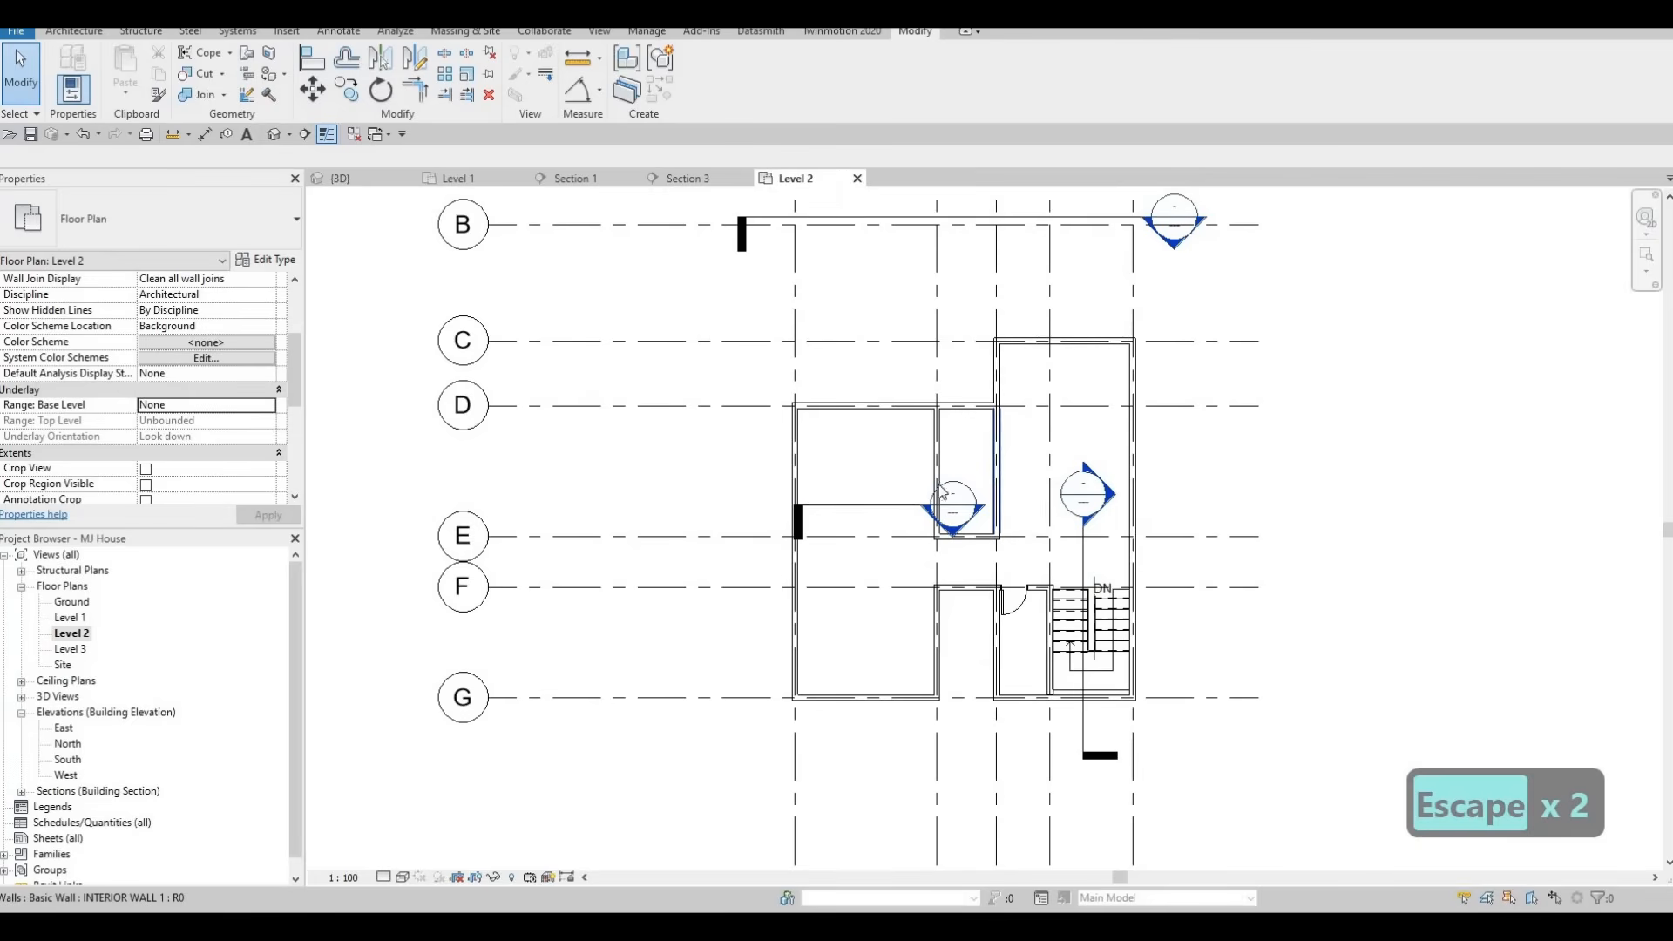
mouse_move(938, 482)
middle_mouse_down()
mouse_move(964, 453)
mouse_move(972, 486)
middle_mouse_up()
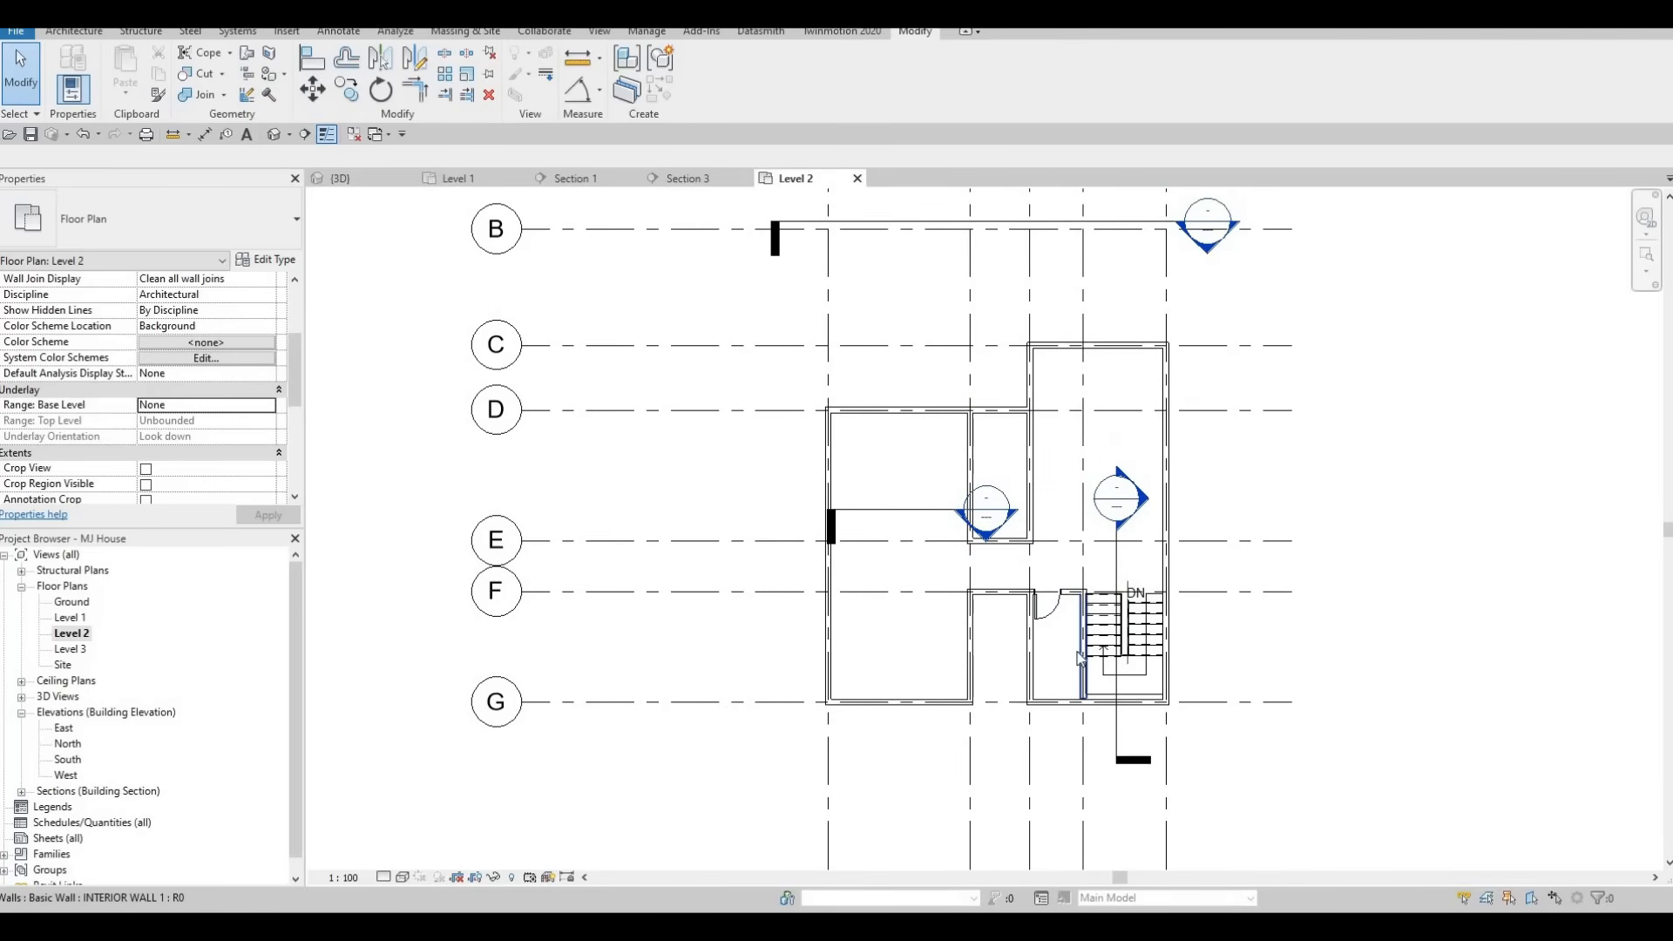
left_click(1043, 608)
key("c")
key("s")
scroll(1028, 428, "up", 3)
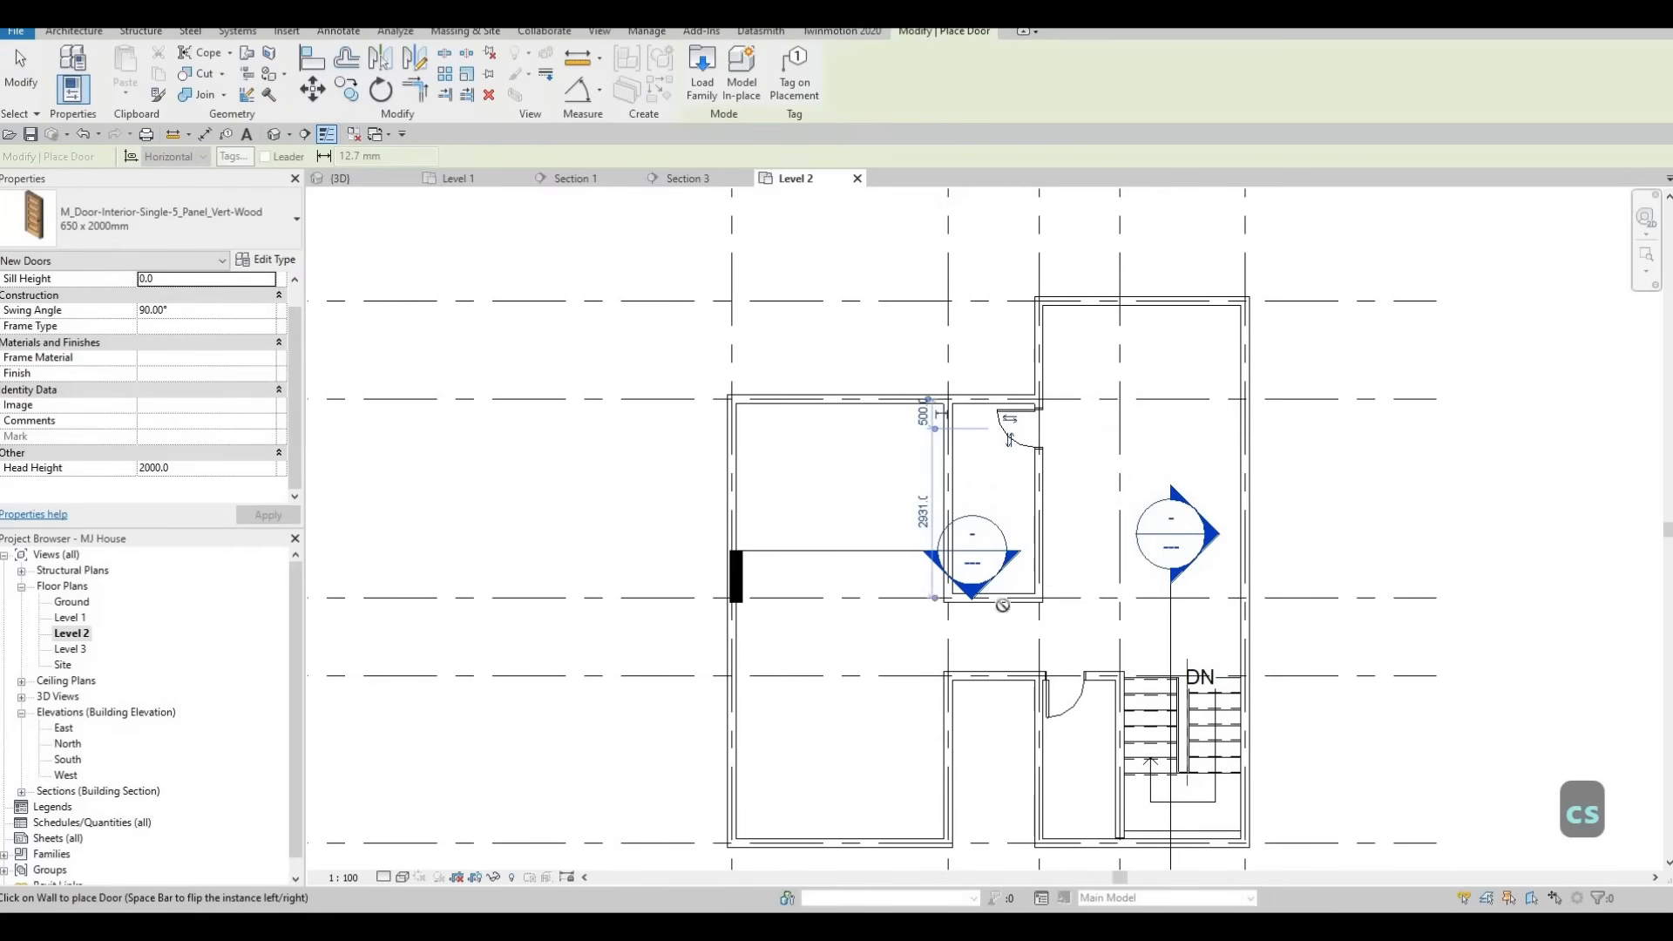
key("Escape")
key("Escape")
key("Escape")
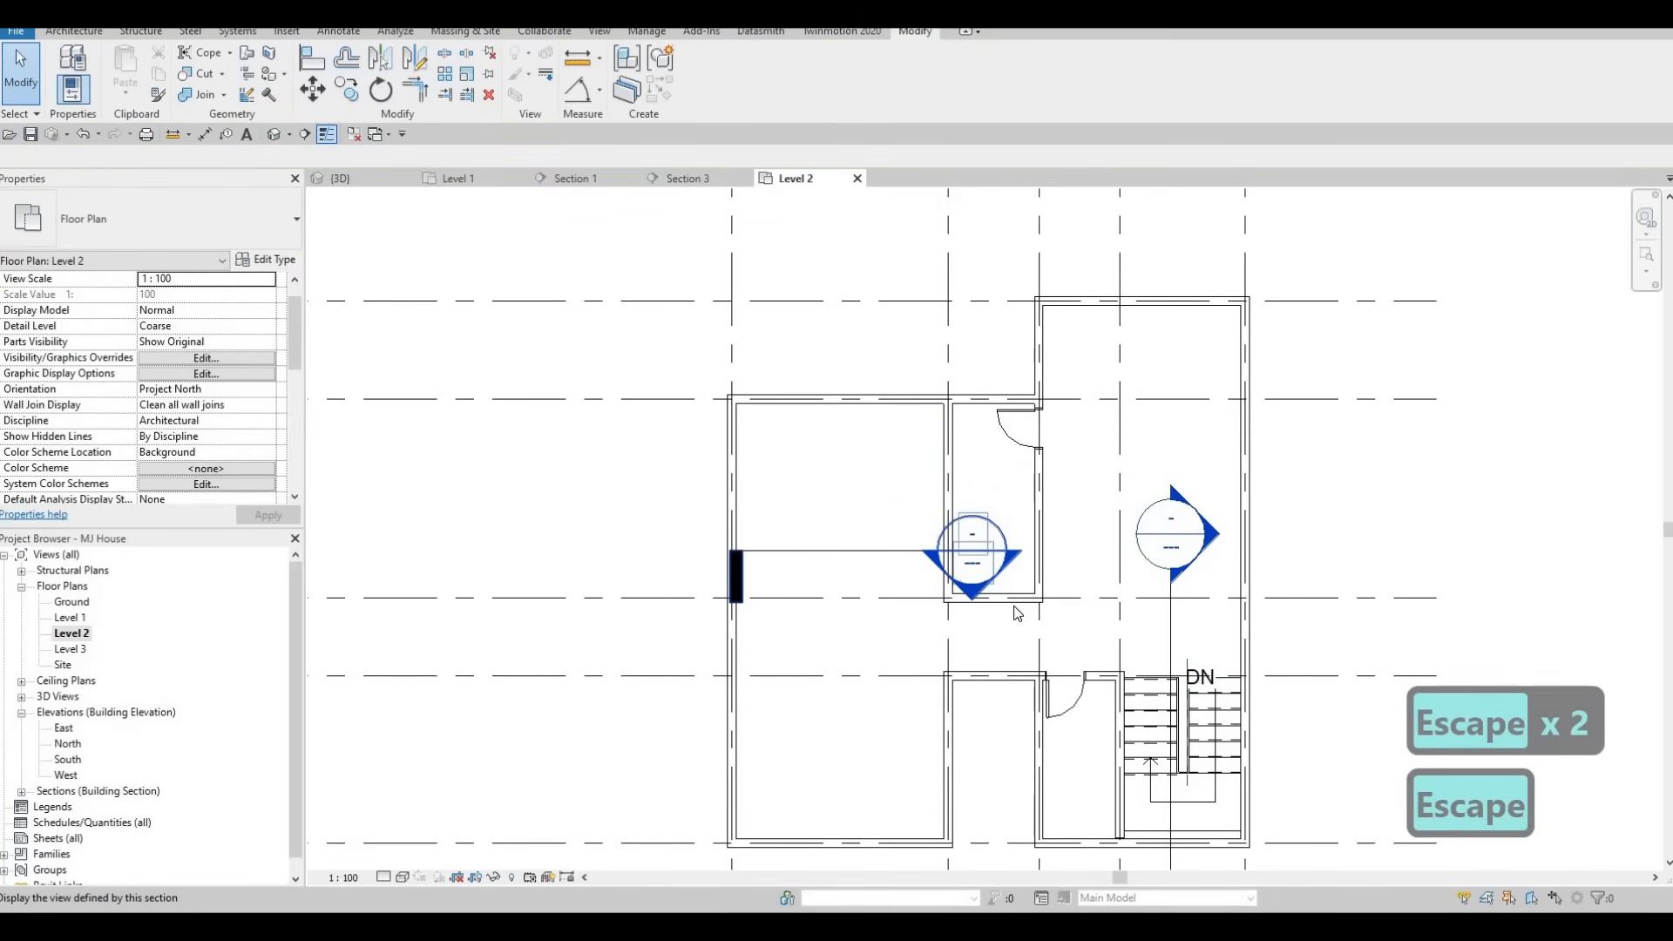
Extend the interior wall on grid E from grid 3 to the exterior wall on grid 5.
left_click(1040, 540)
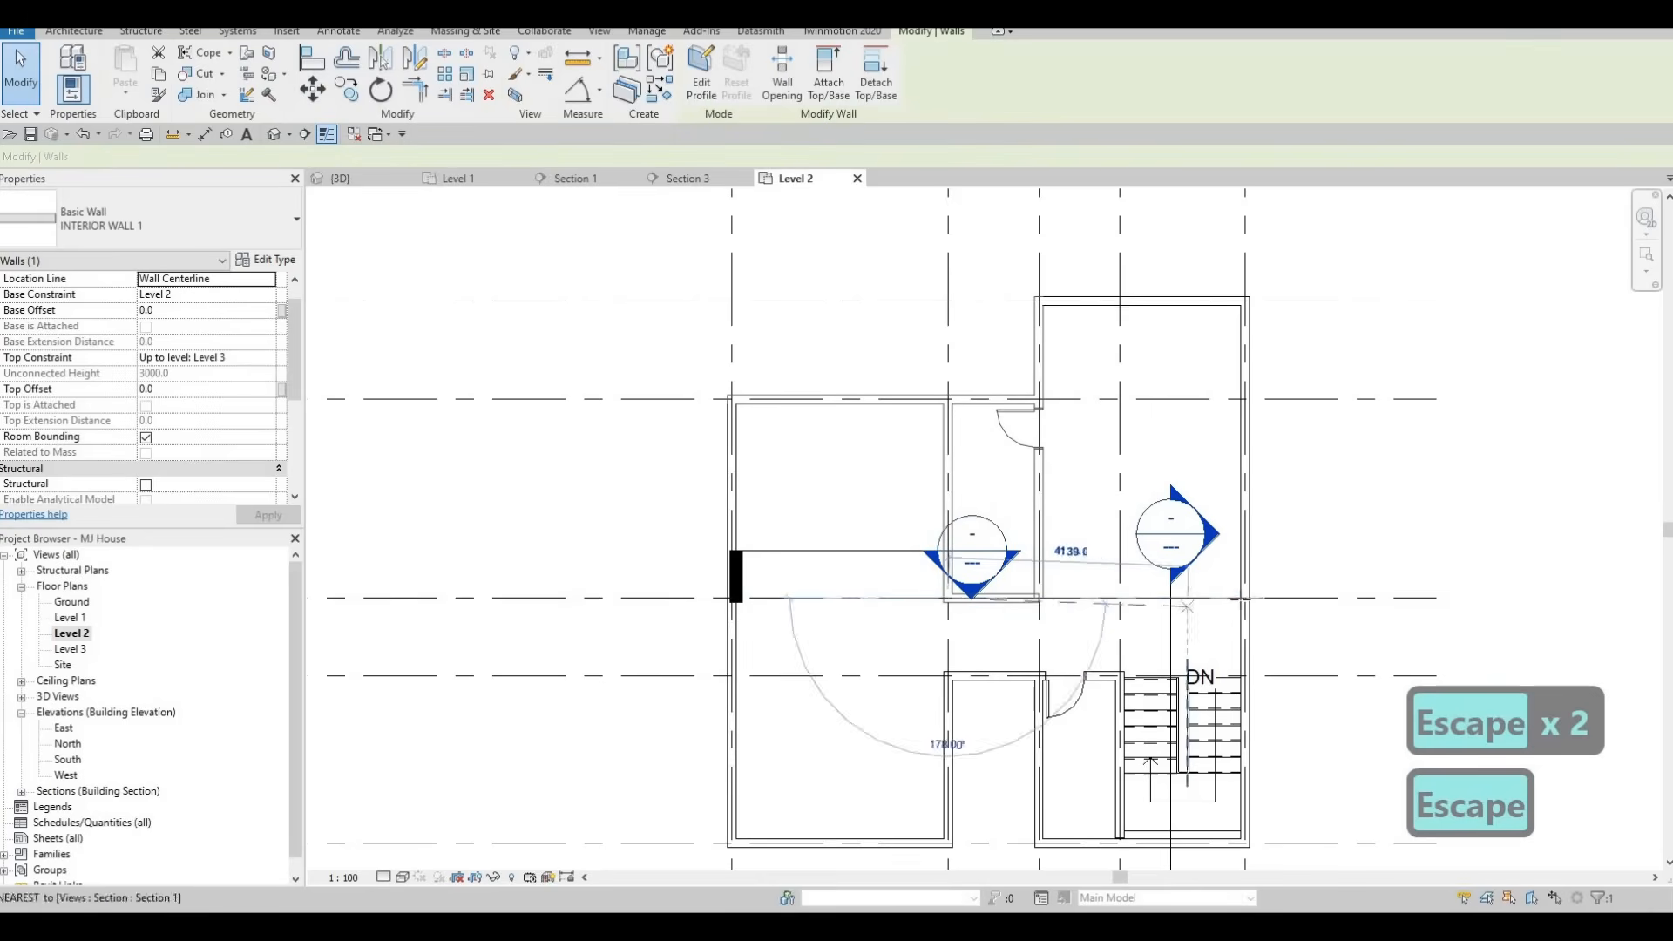
left_click_drag(1231, 597, 1160, 603)
key("Escape")
middle_click_drag(1126, 615, 1290, 632)
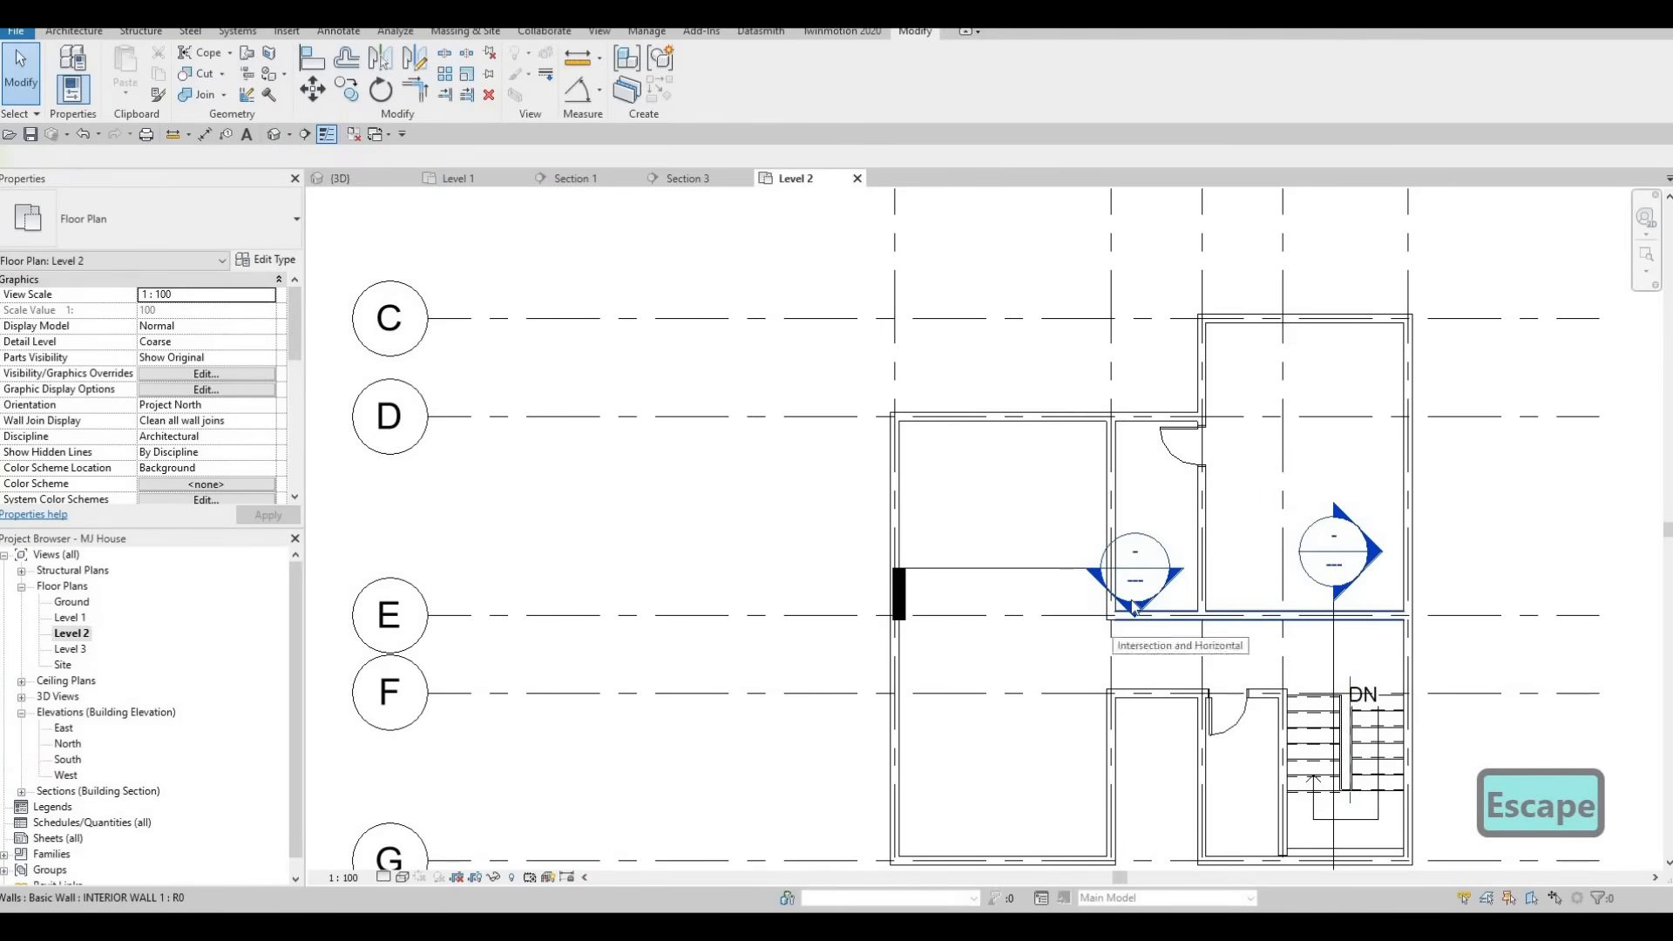
middle_click_drag(1133, 606, 1163, 593)
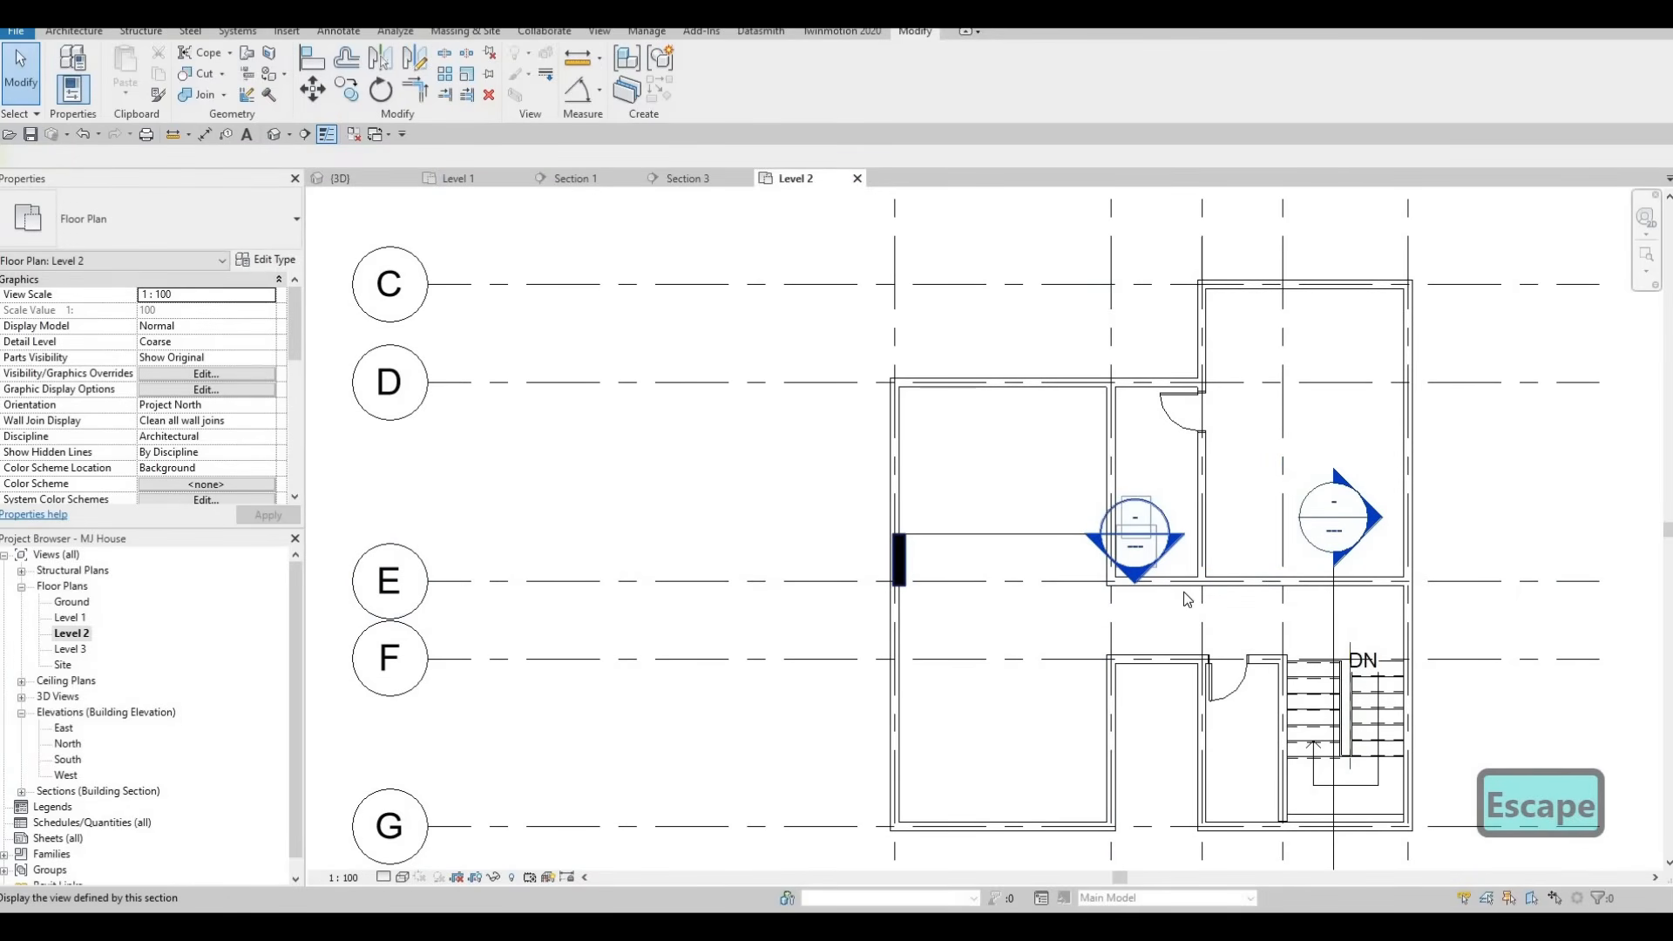
Draw an INTERIOR WALL 1 wall from grid E to grid F, 1000 mm from grid 2 on the grid 1 side.
left_click(1184, 589)
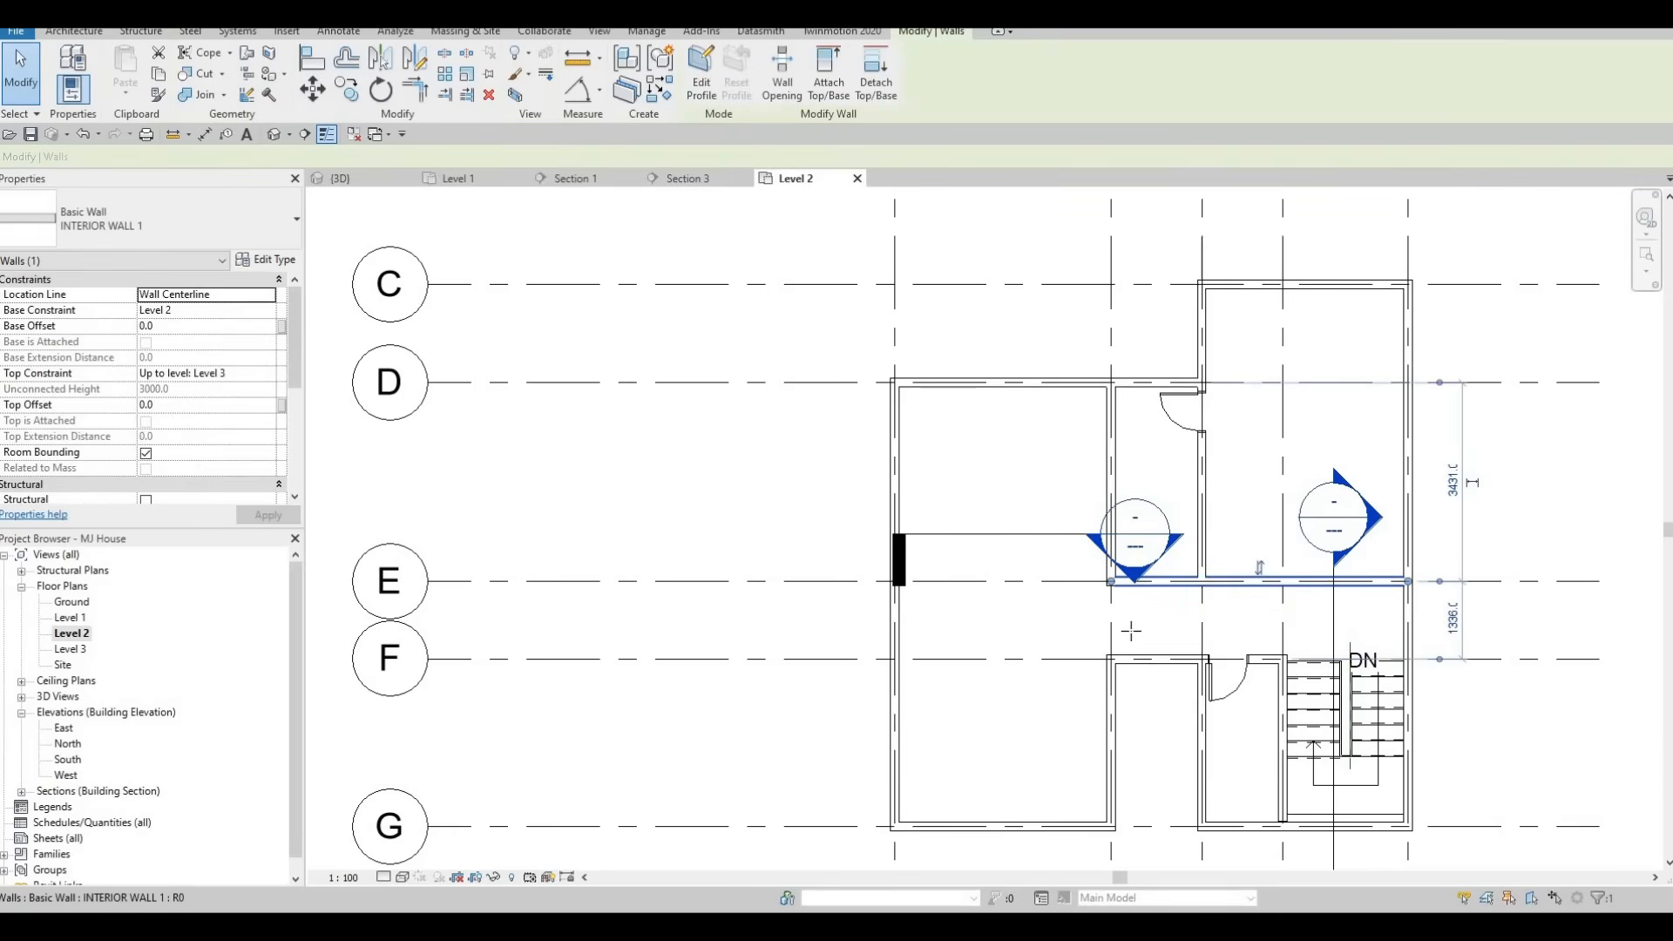
key("c")
key("s")
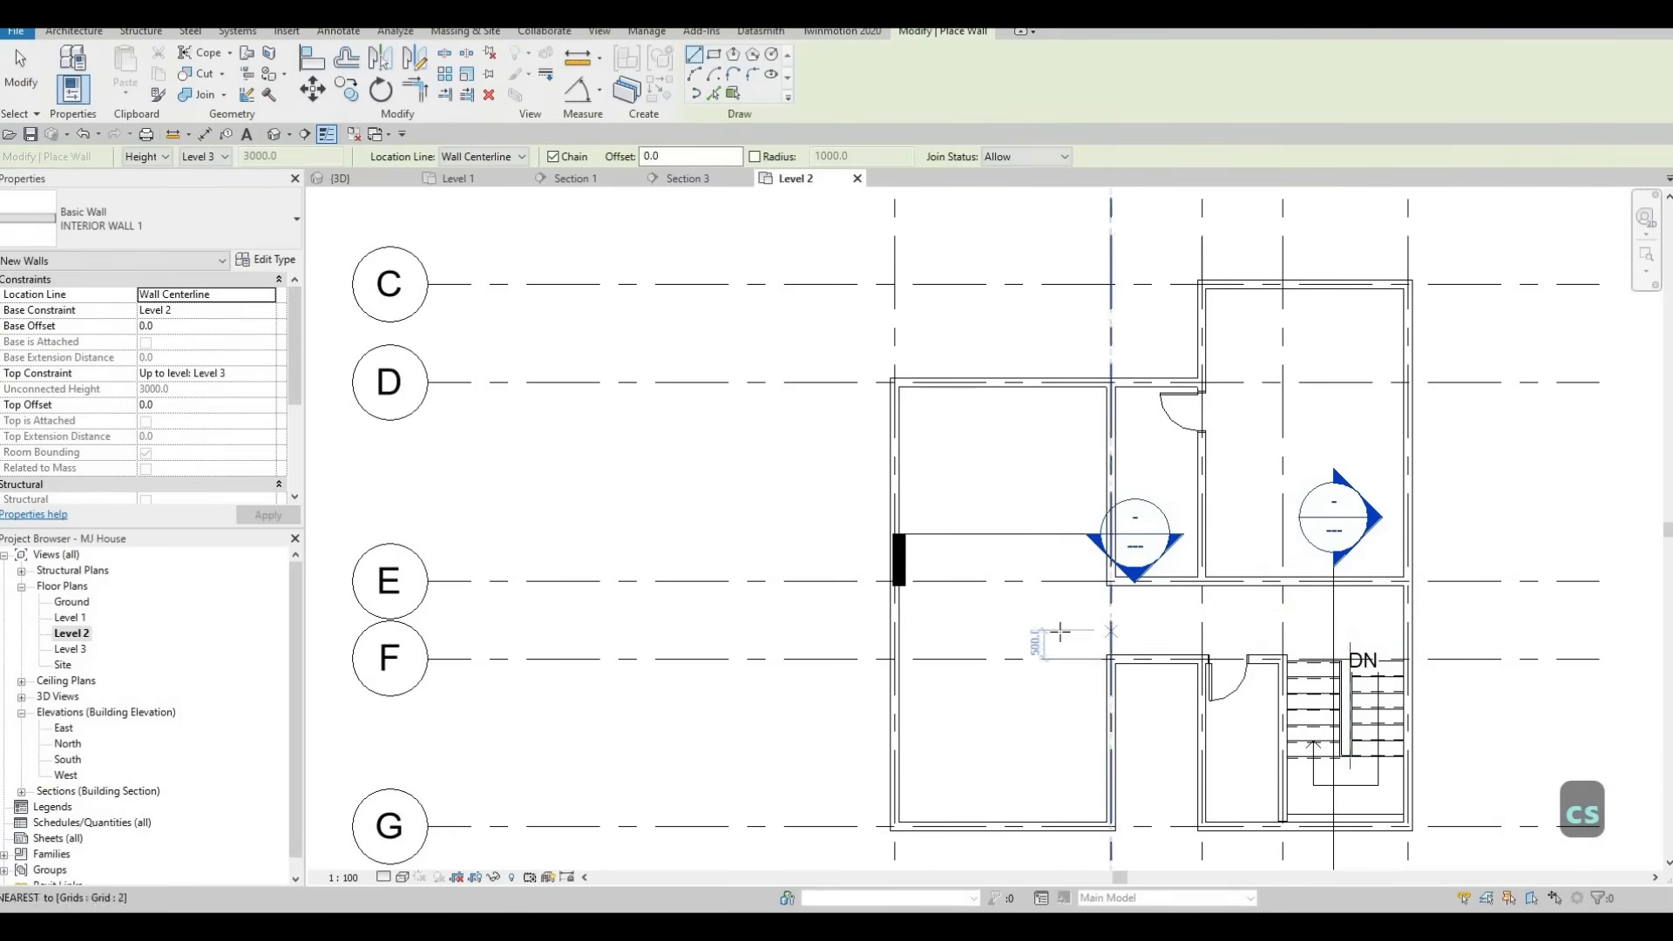
left_click(1051, 580)
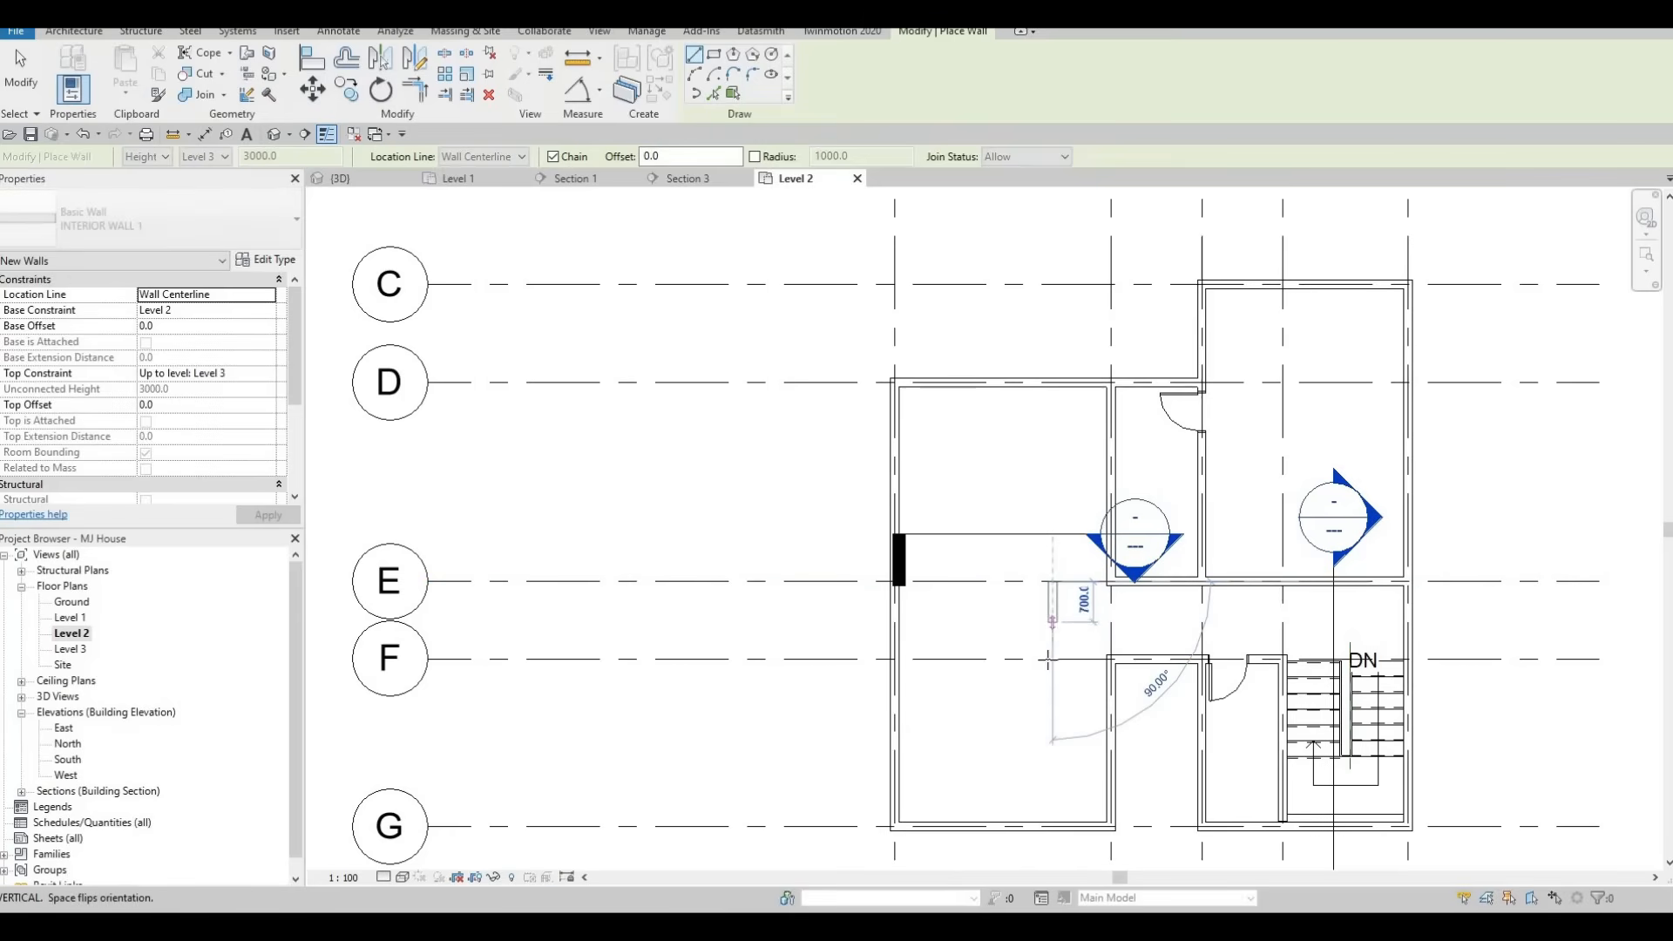
left_click(1049, 640)
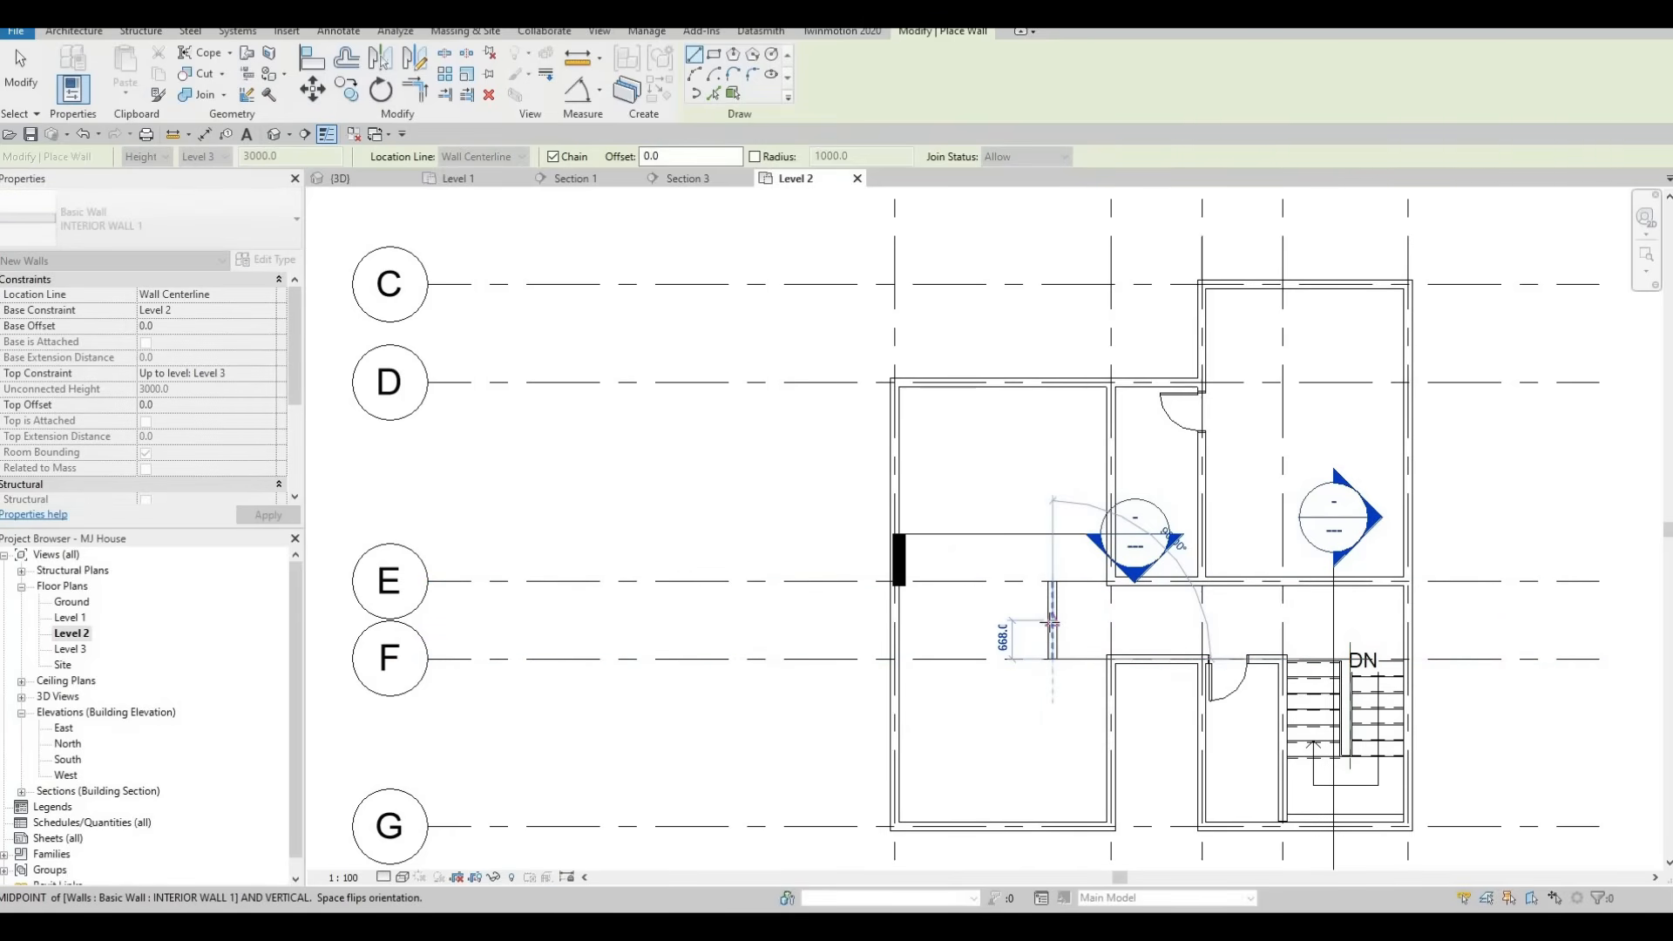
Draw a segment back to the new short wall's midpoint, leave the wall command and delete the overlapping segment.
left_click(1052, 620)
key("Escape")
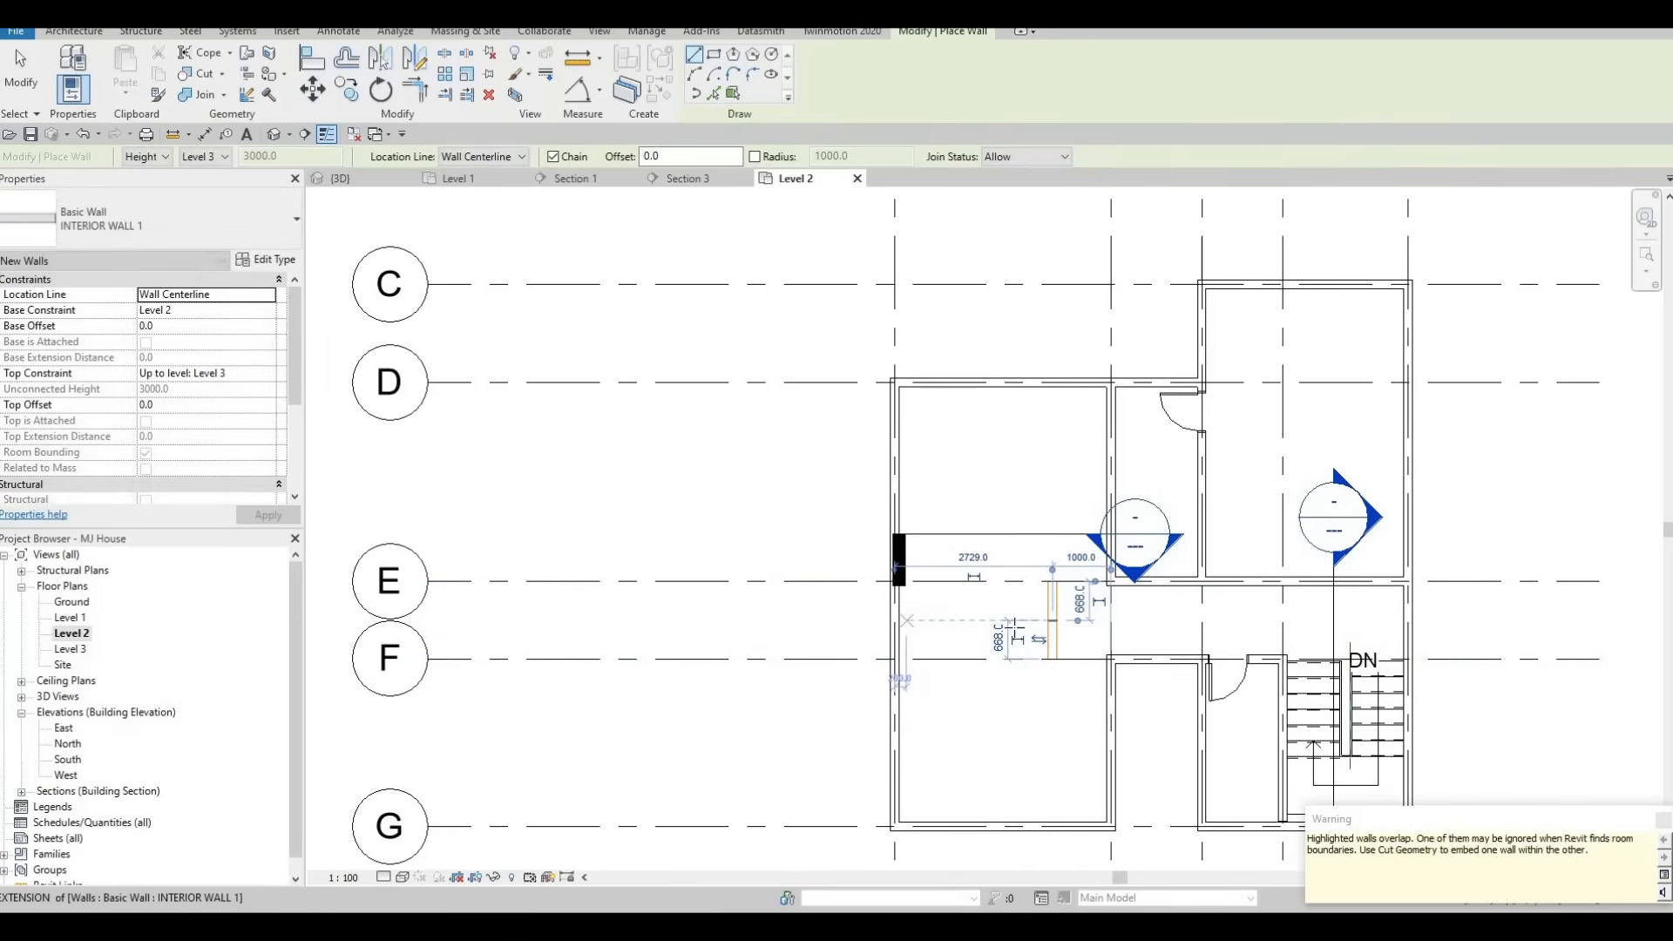
key("Escape")
key("Escape")
key("Escape")
scroll(1050, 632, "up", 1)
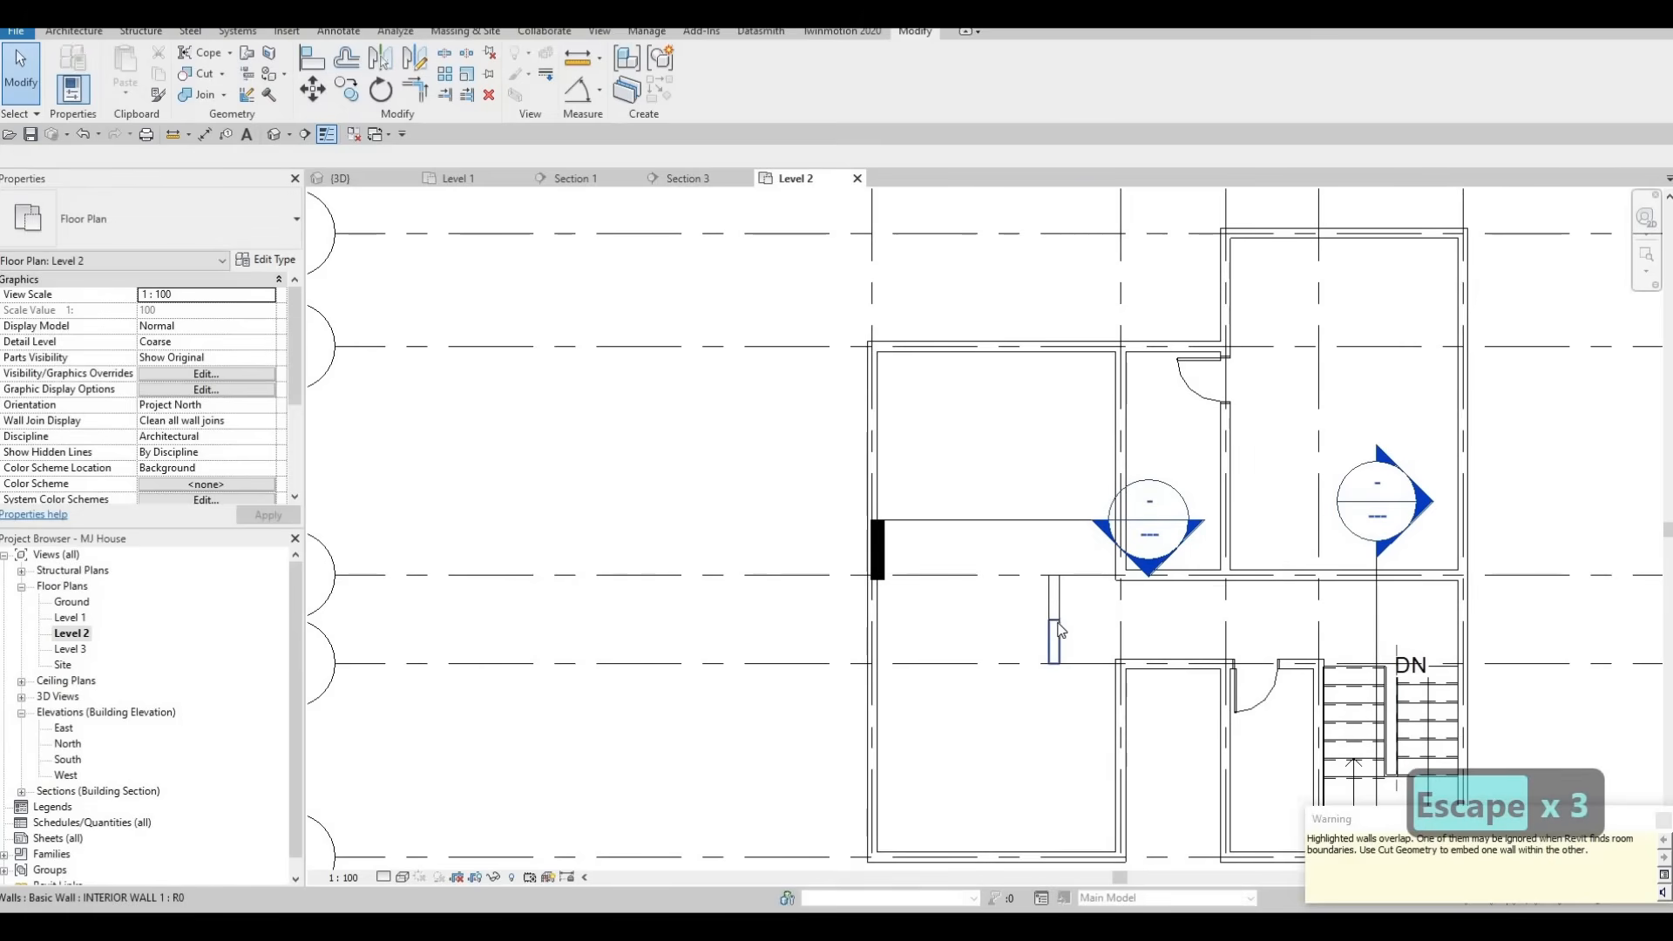
left_click(1054, 623)
key("Delete")
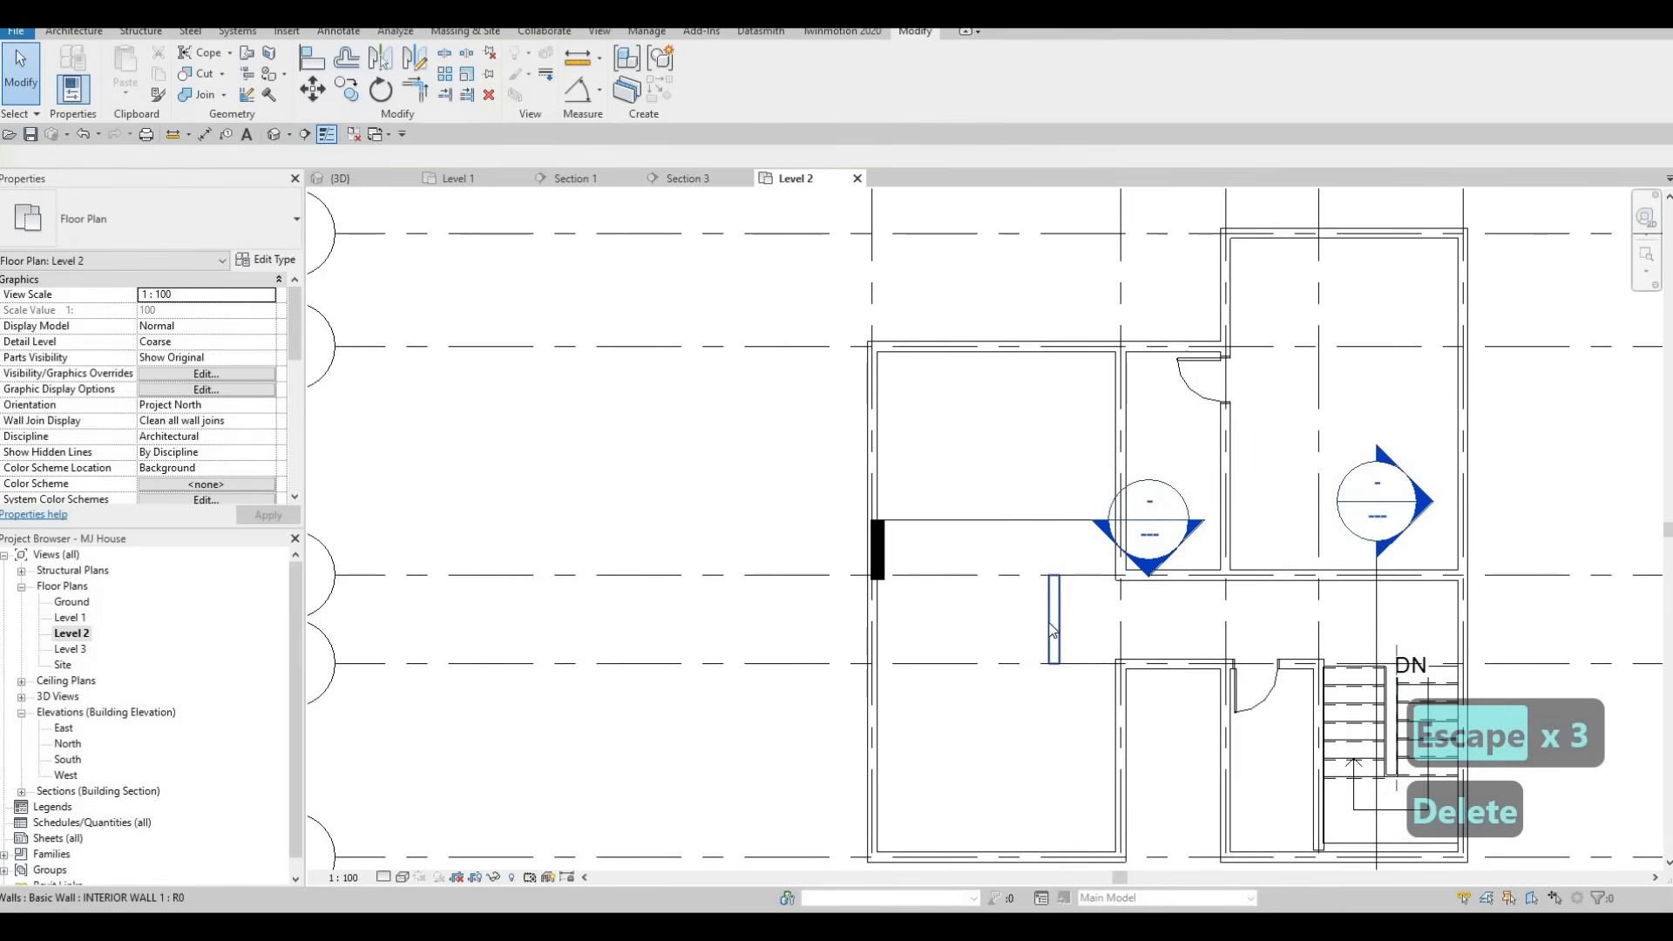
Draw a horizontal INTERIOR WALL 1 wall from the short wall's midpoint to the exterior wall on grid 1.
left_click(1052, 627)
key("c")
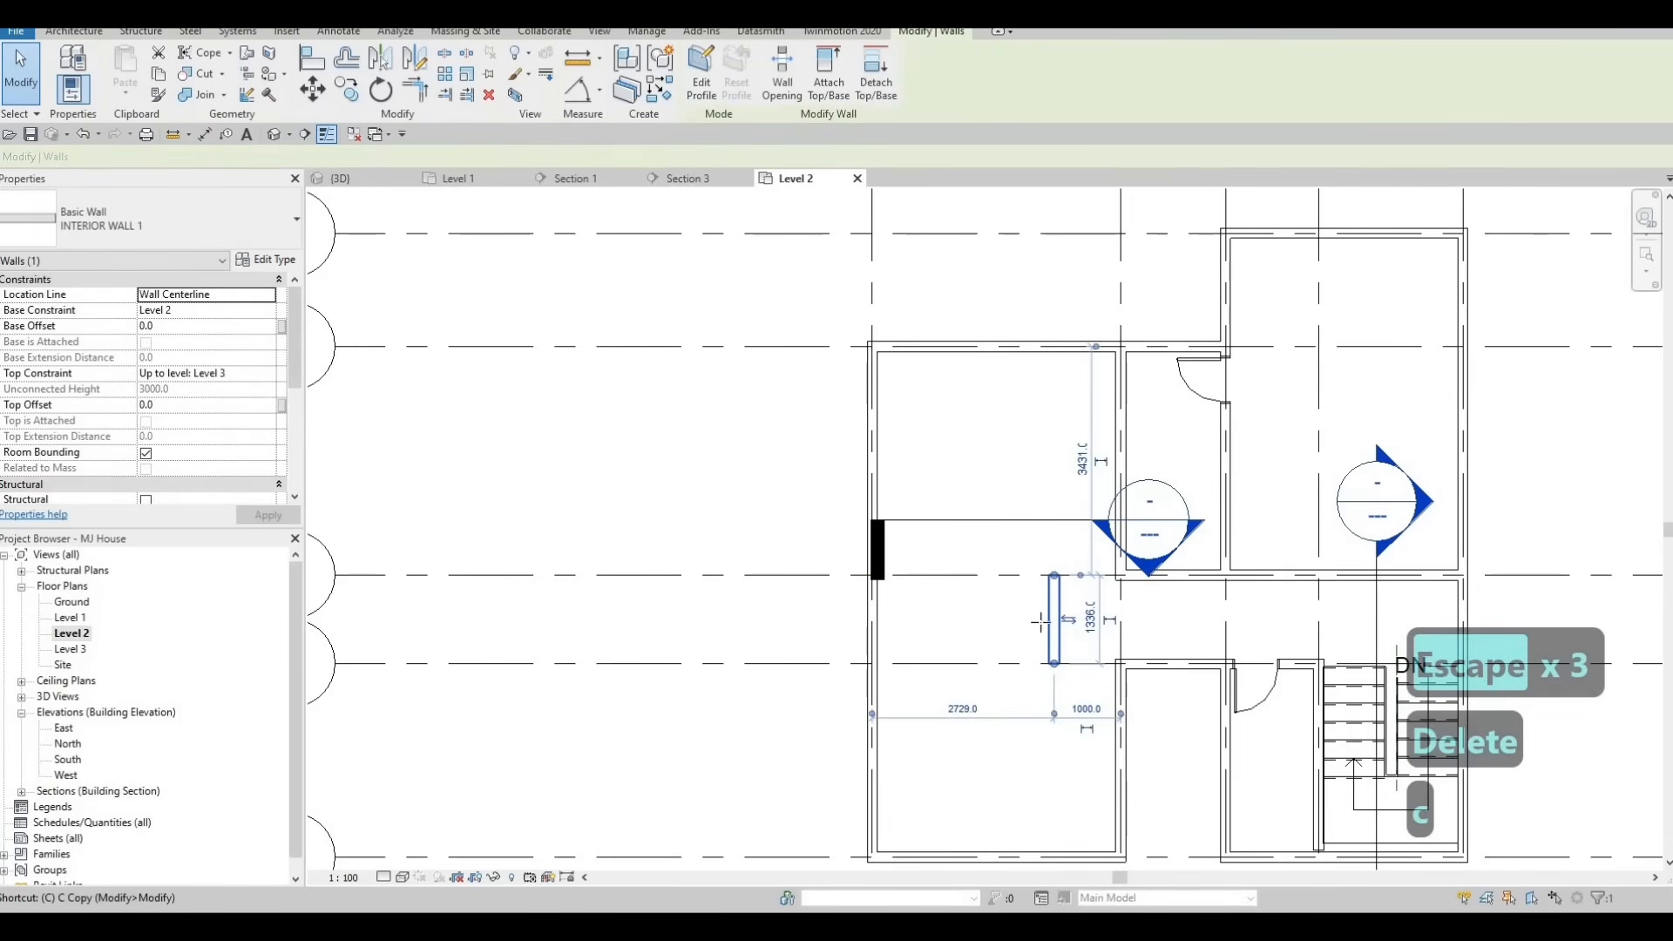
key("s")
left_click(1049, 620)
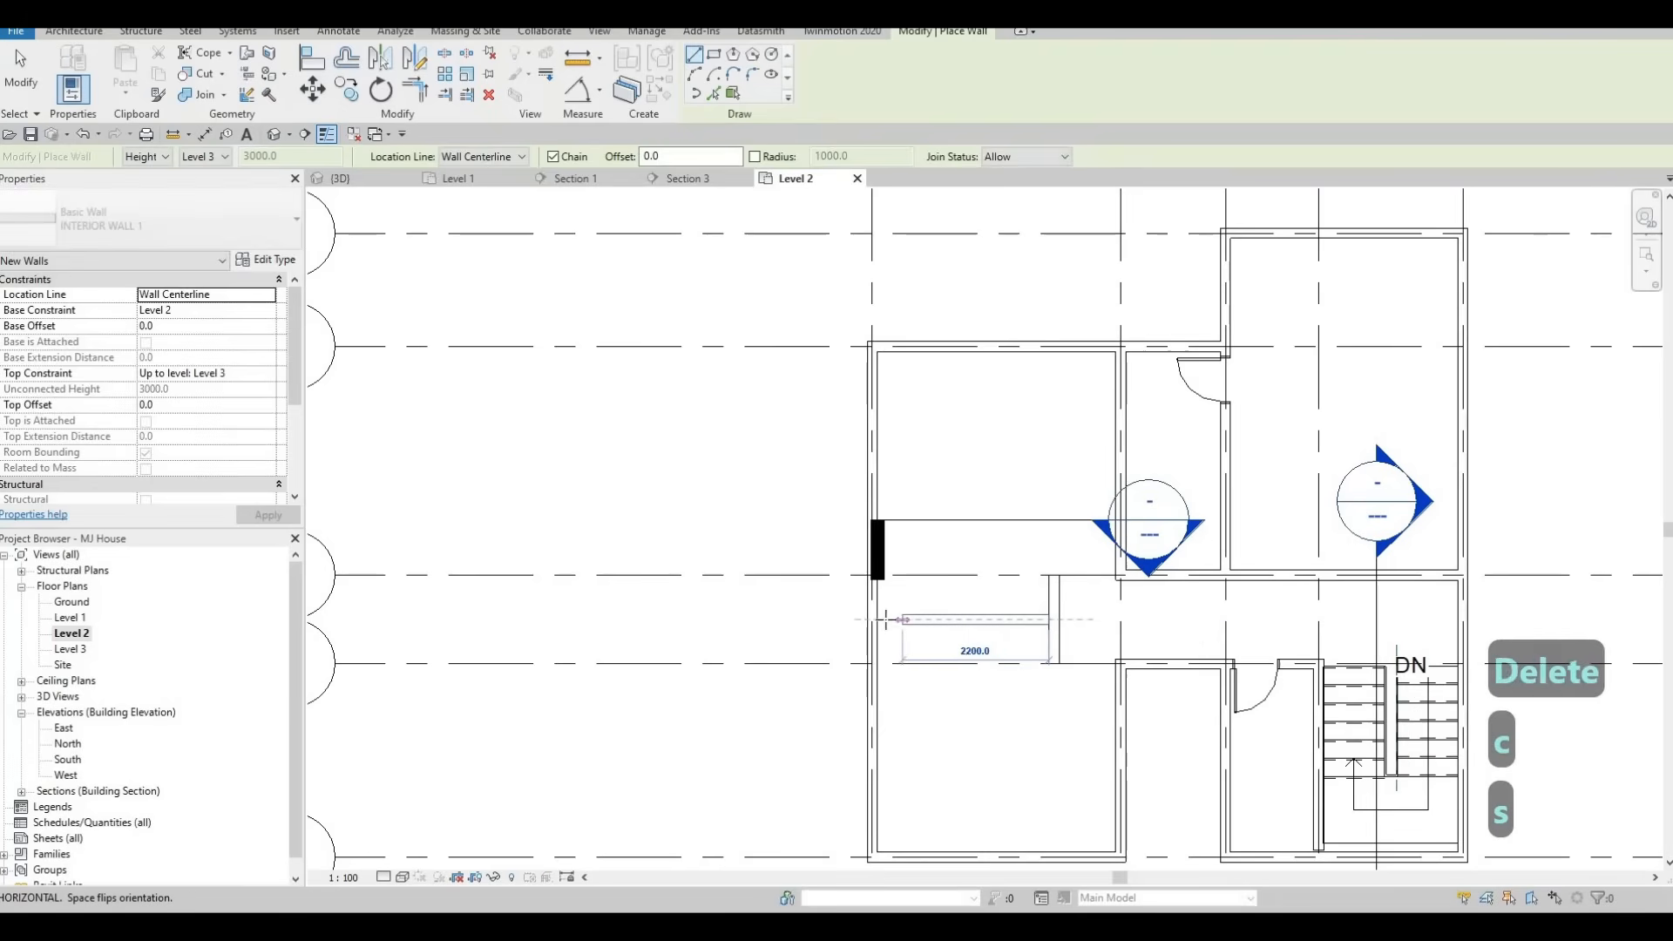
left_click(1007, 595)
key("Escape")
key("Escape")
Extend the grid E interior wall past grid 2 to meet the upper end of the short wall.
mouse_move(1100, 593)
middle_mouse_down()
mouse_move(1093, 616)
mouse_move(1126, 609)
middle_mouse_up()
key("Escape")
left_click(1119, 603)
left_click_drag(1120, 601, 1053, 600)
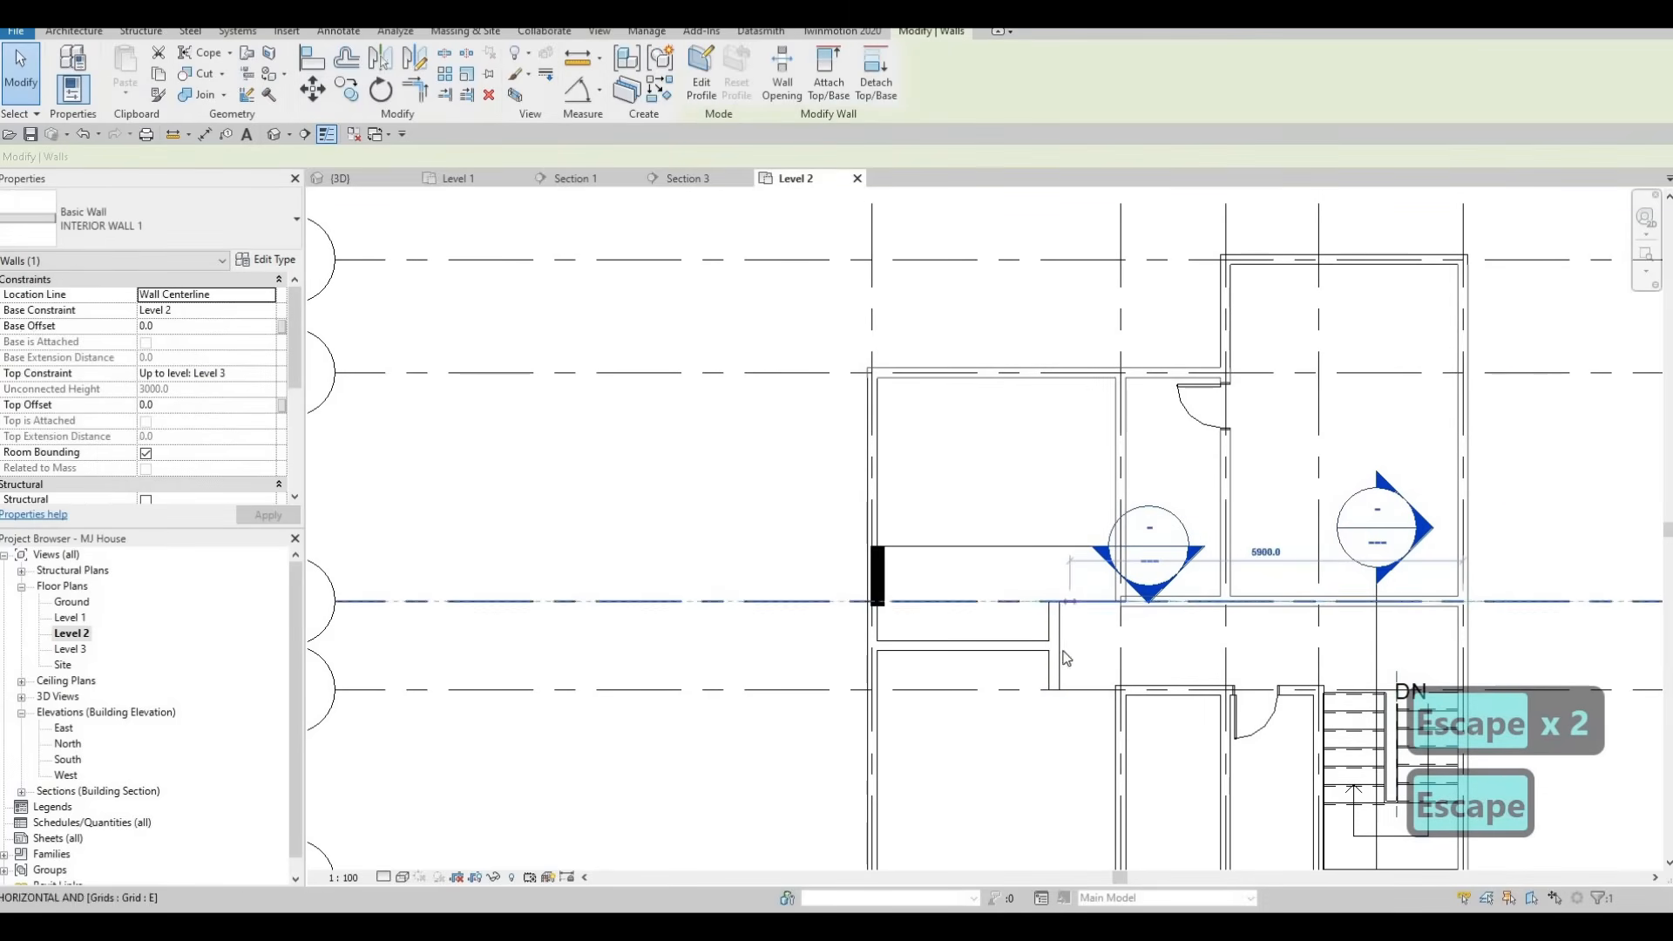
Extend the grid F wall past grid 2 to meet the lower end of the short wall and clear the selection.
left_click(1146, 689)
left_click_drag(1120, 689, 1053, 689)
key("Escape")
key("Escape")
key("Escape")
scroll(1037, 610, "down", 3)
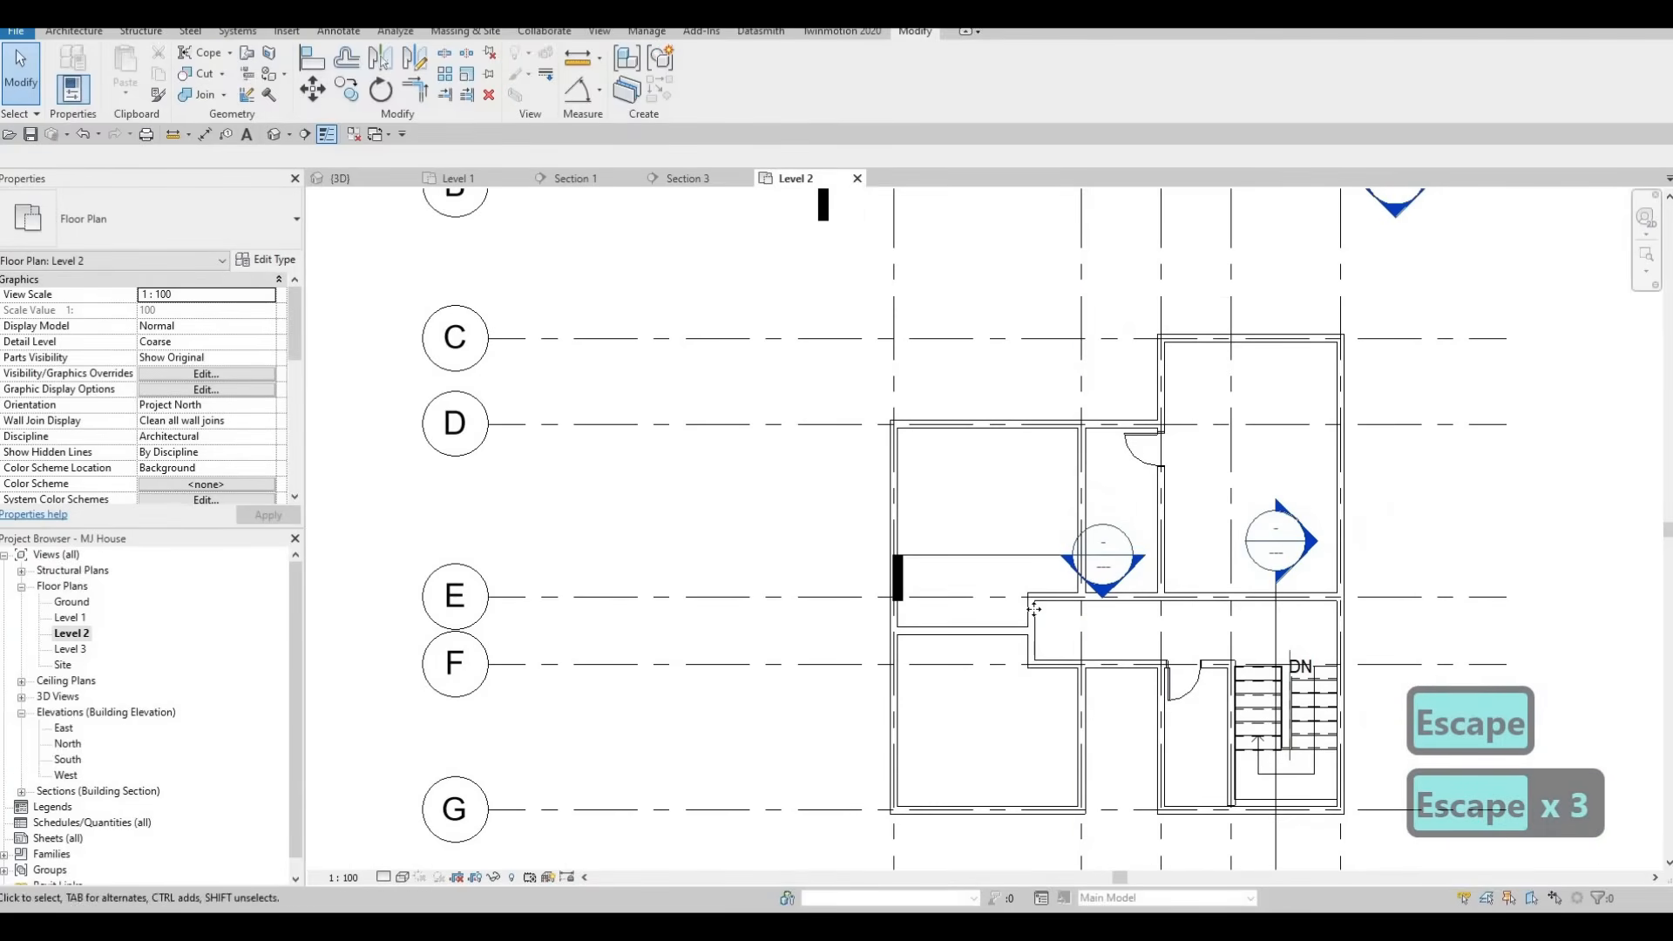
Place two 650 x 2000mm interior doors opposite each other in the grid E and grid F walls, between the short wall and grid 2.
scroll(978, 625, "up", 2)
key("Escape")
key("Escape")
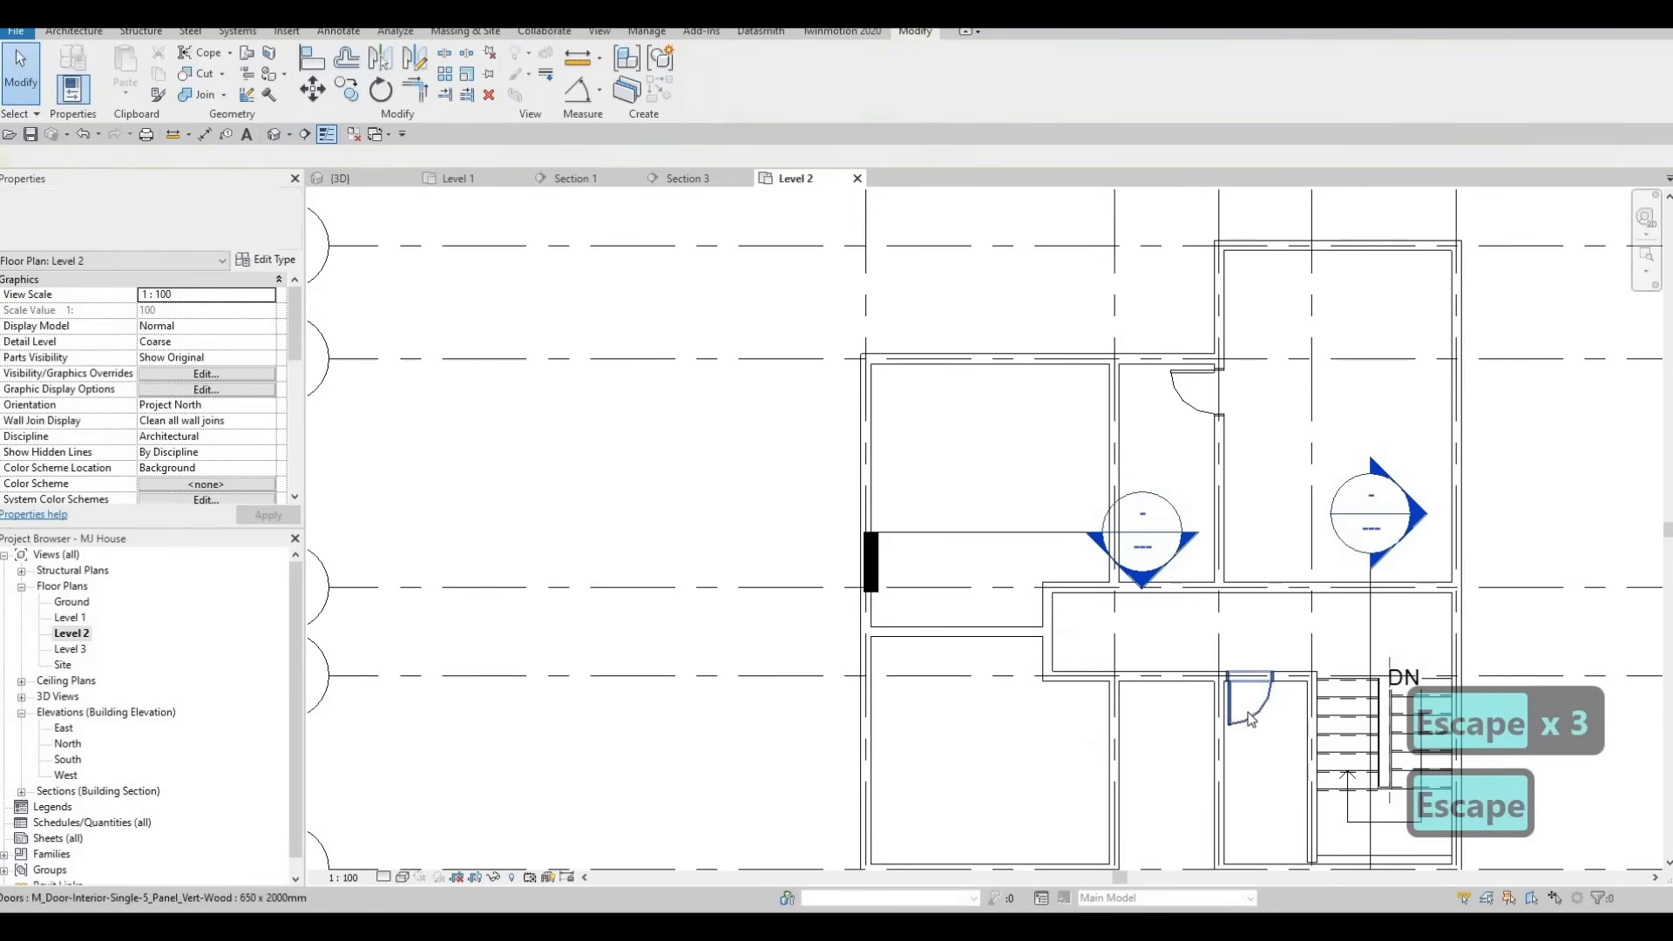
left_click(1249, 715)
key("c")
key("s")
scroll(1097, 588, "up", 1)
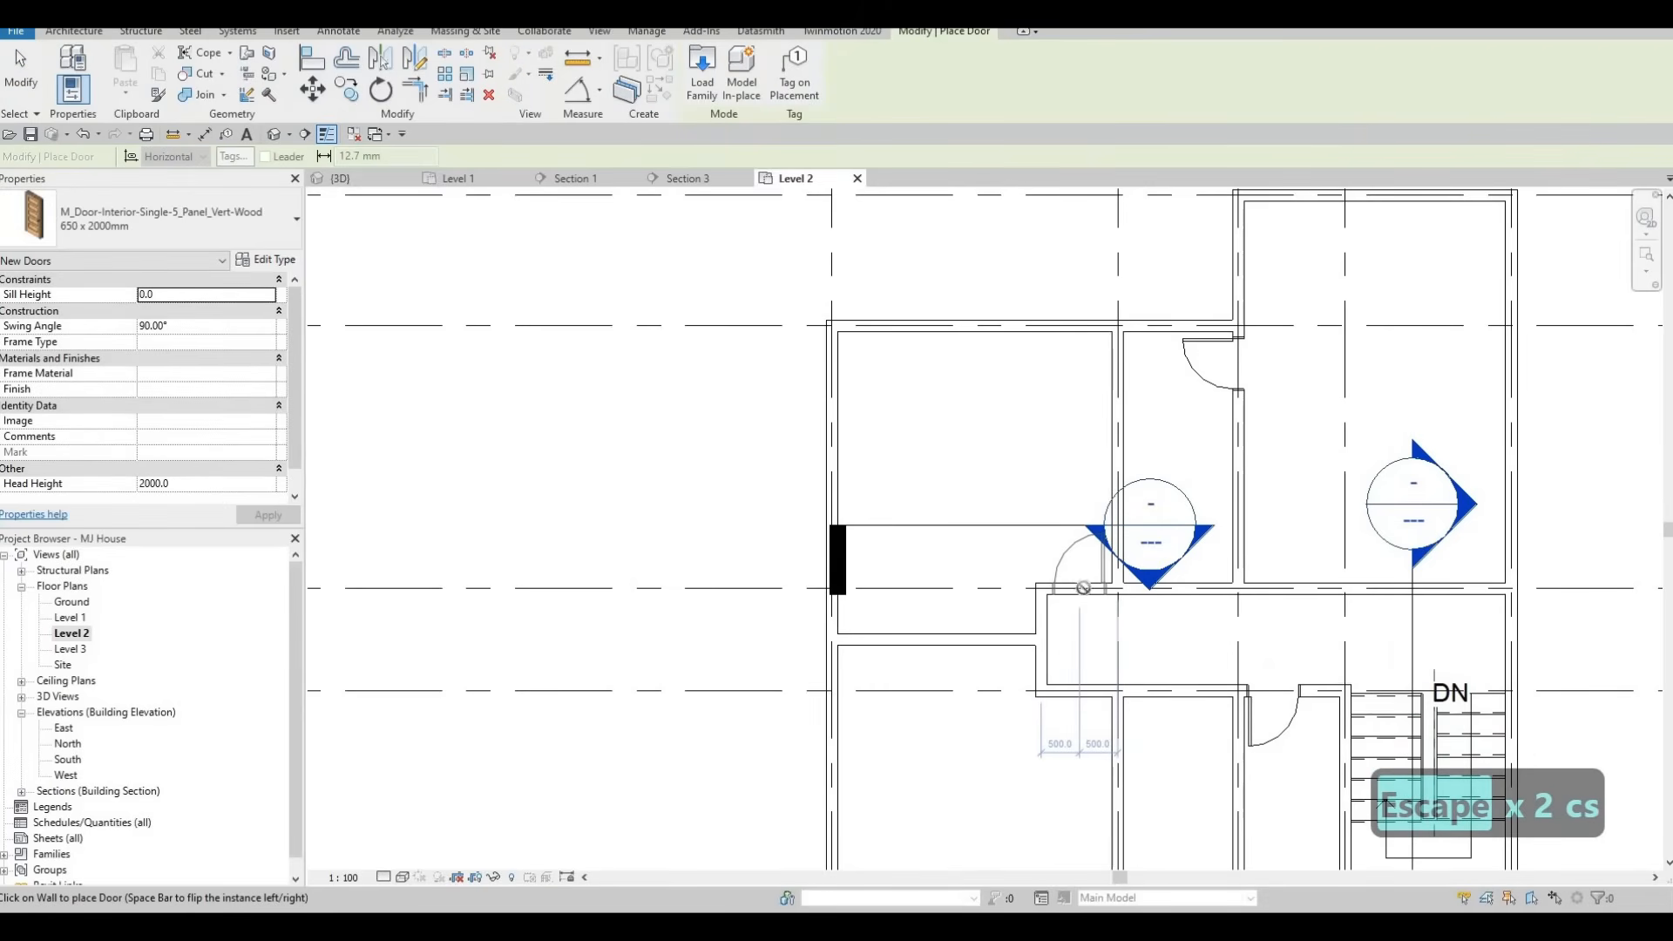
left_click(1085, 692)
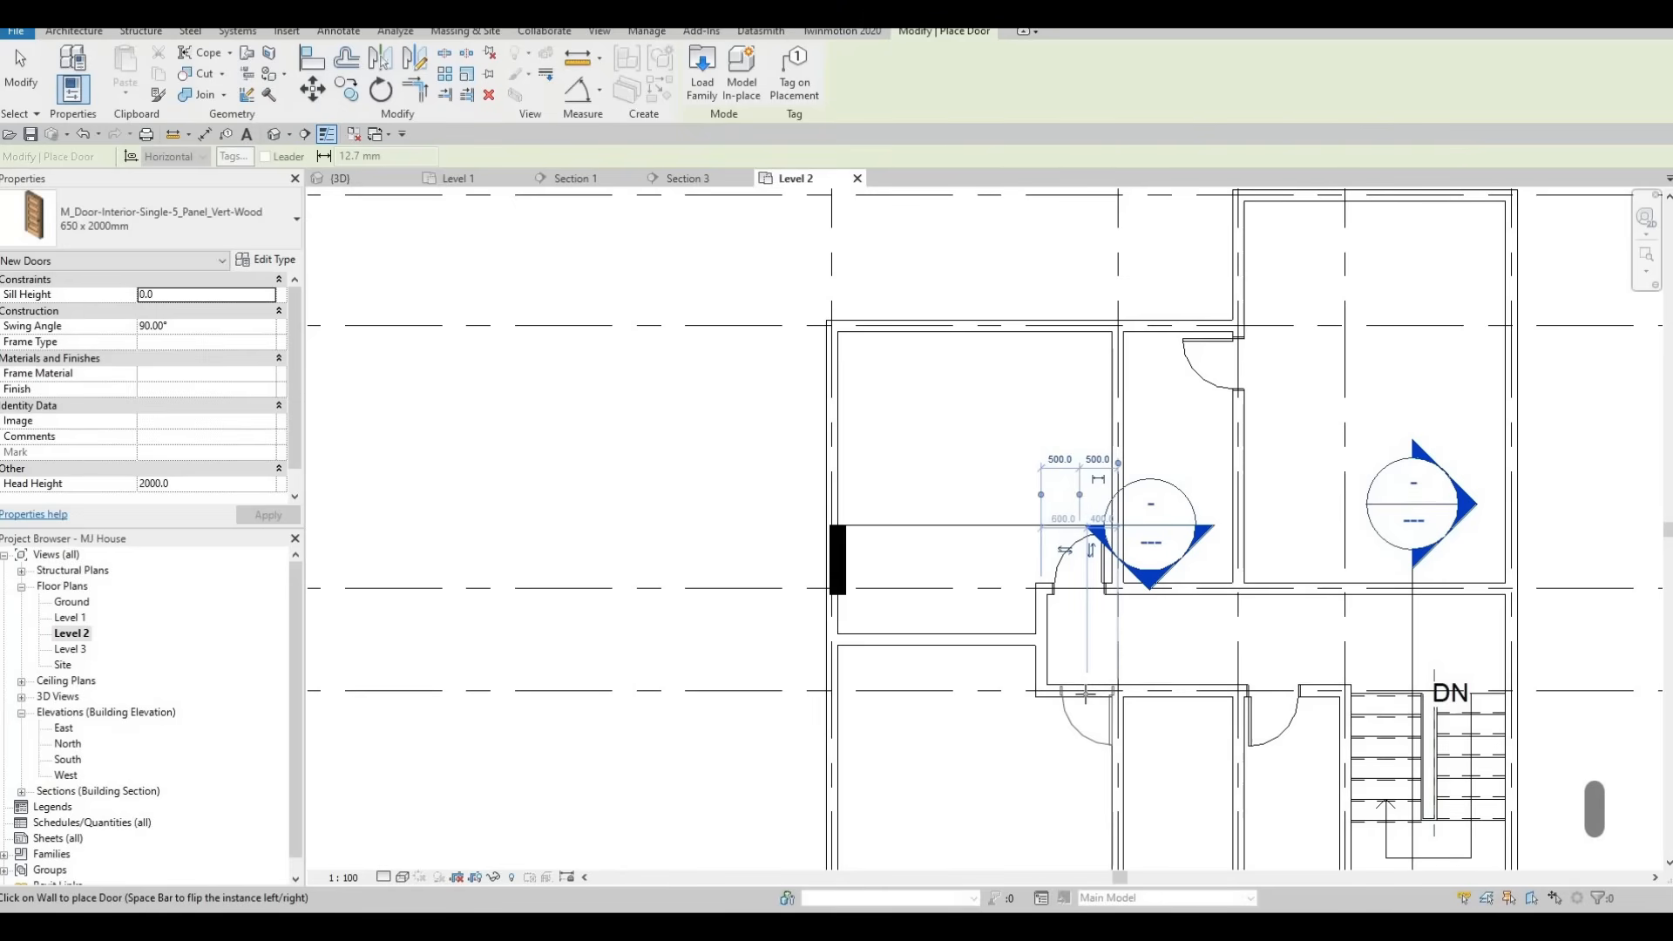
key("Escape")
key("Escape")
key("Escape")
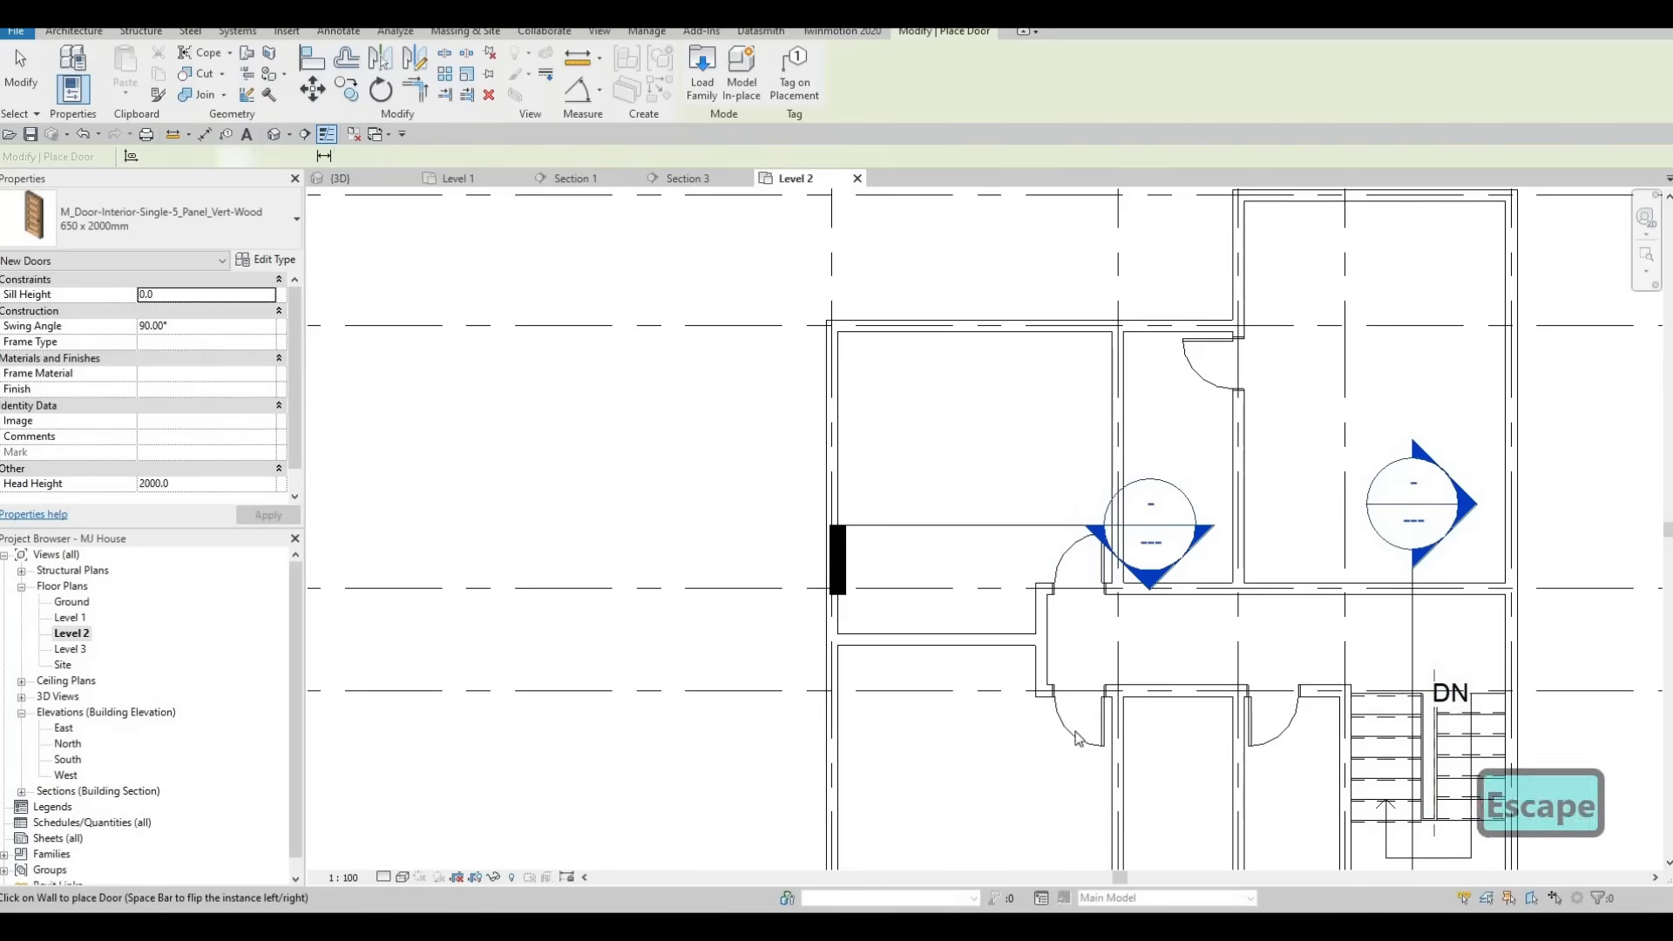
Change the two opposite doors beside the short wall to the 700 x 2000mm type and clear the selection.
scroll(1057, 673, "down", 2)
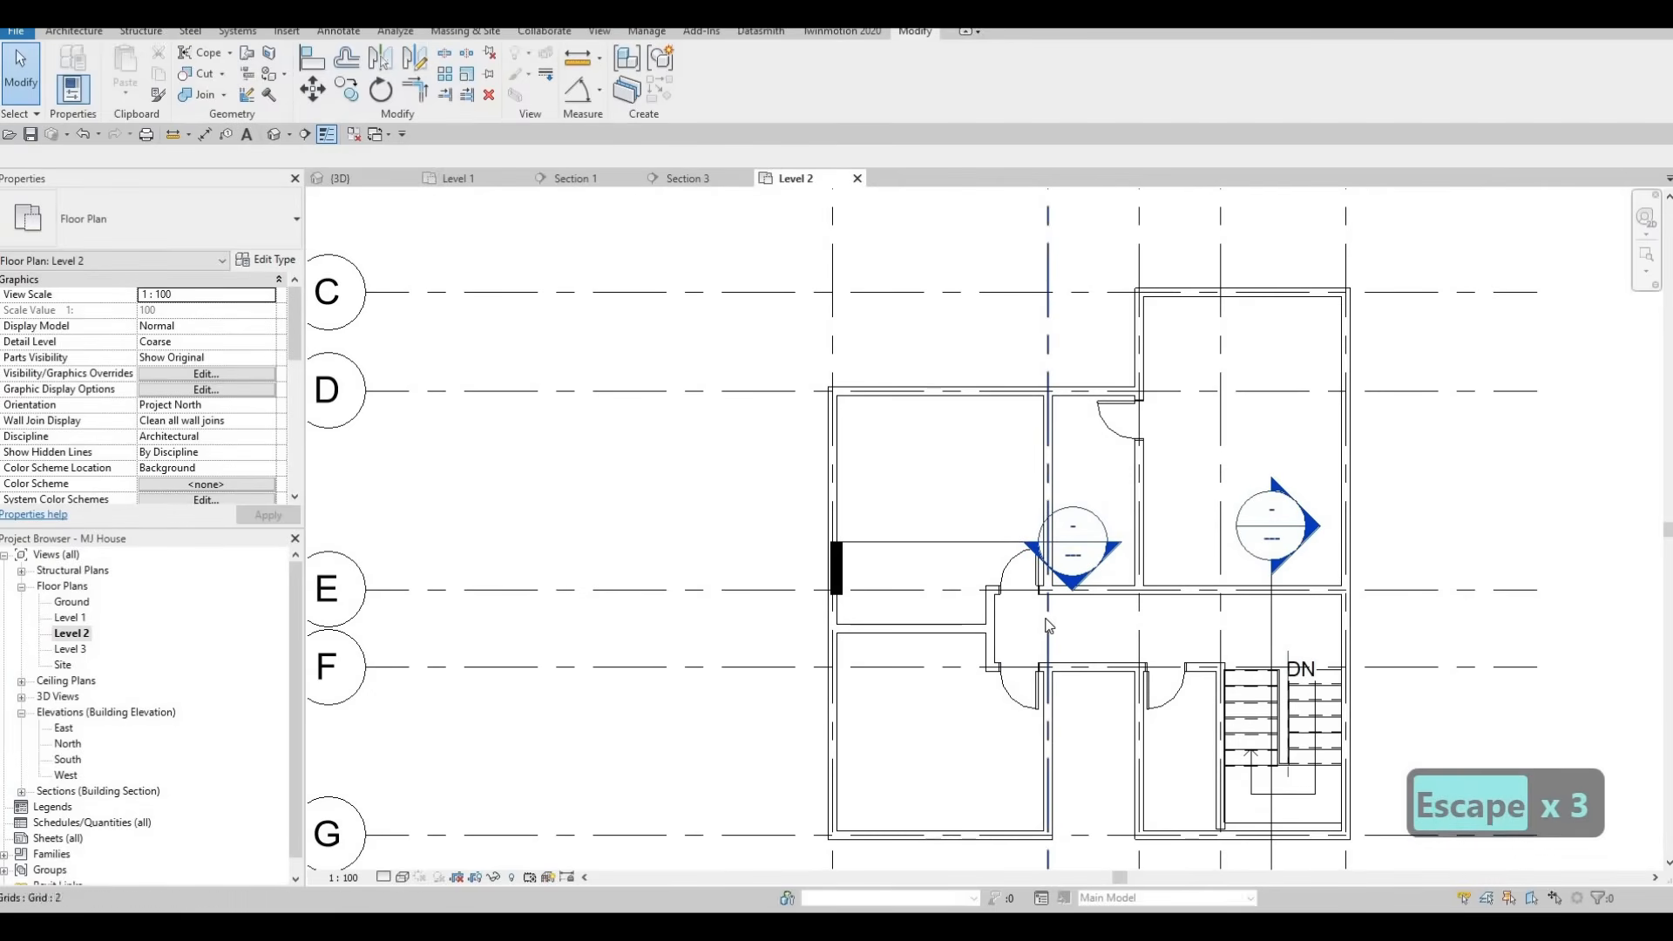
middle_click_drag(1048, 628, 1050, 653)
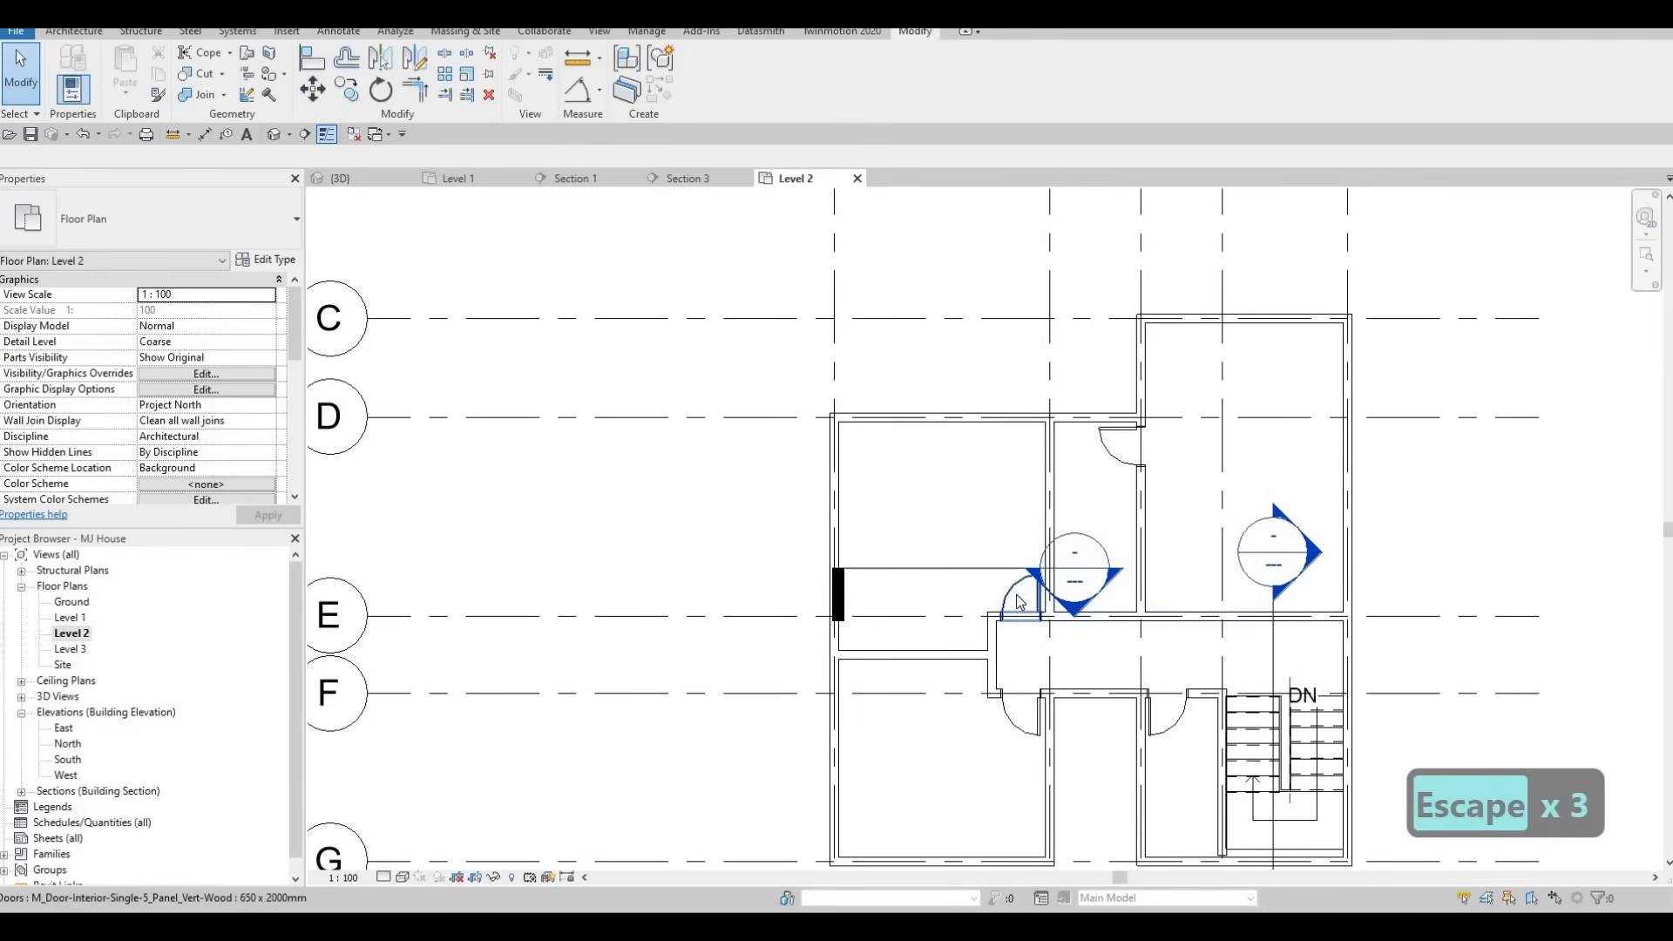
left_click(1019, 601)
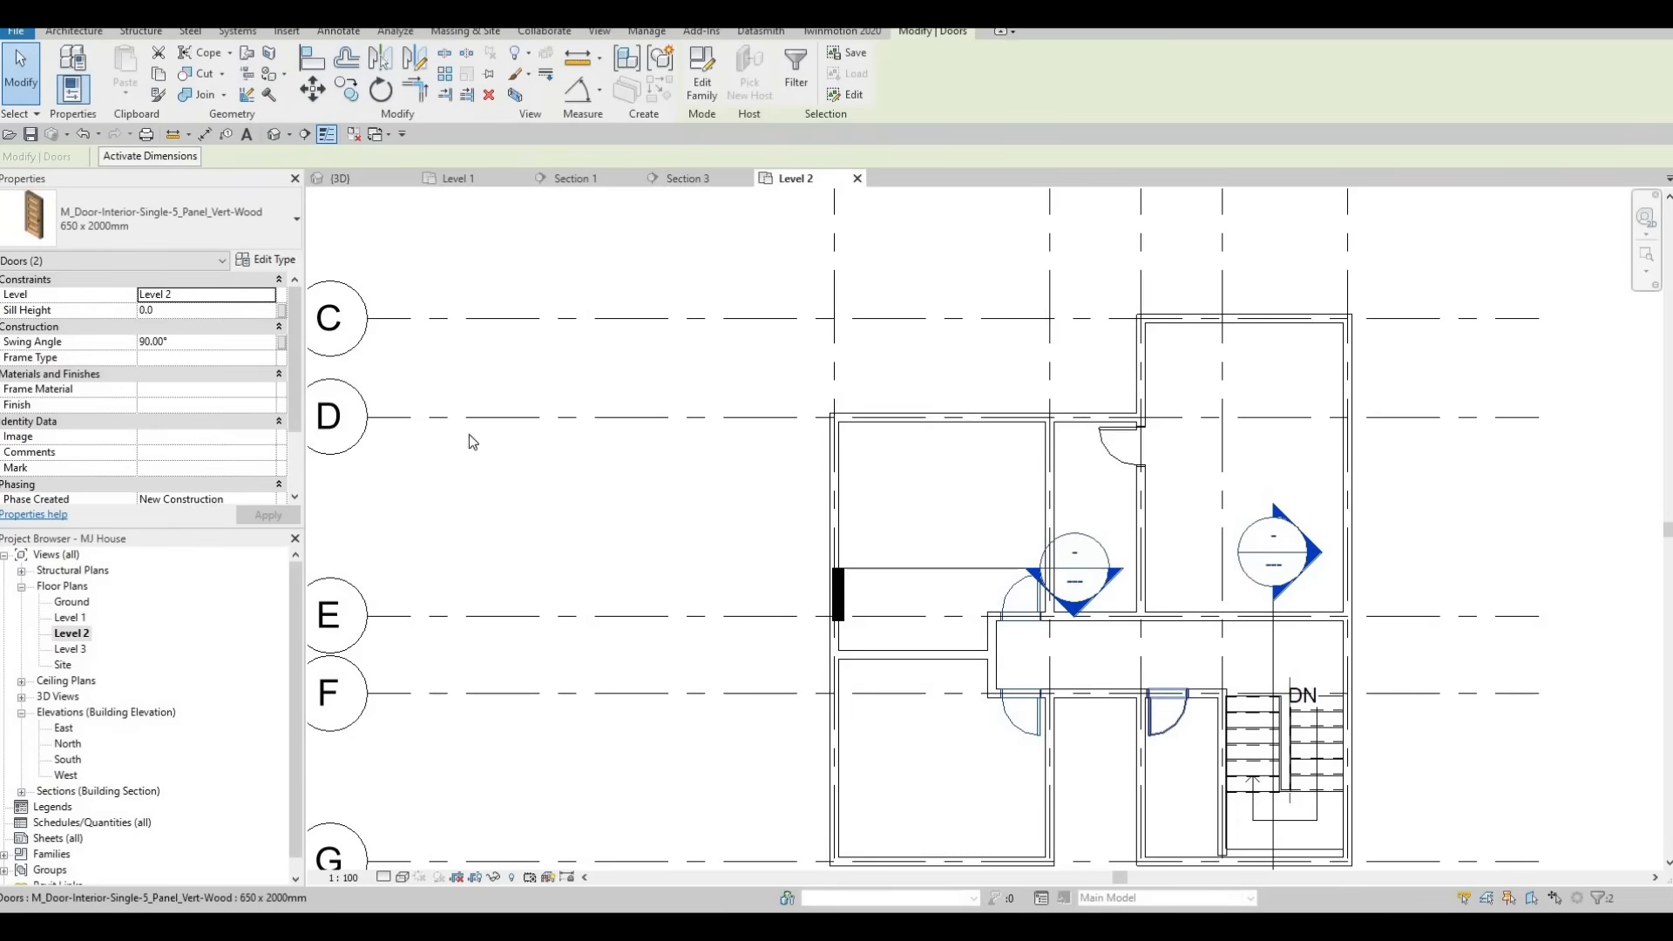
left_click(207, 231)
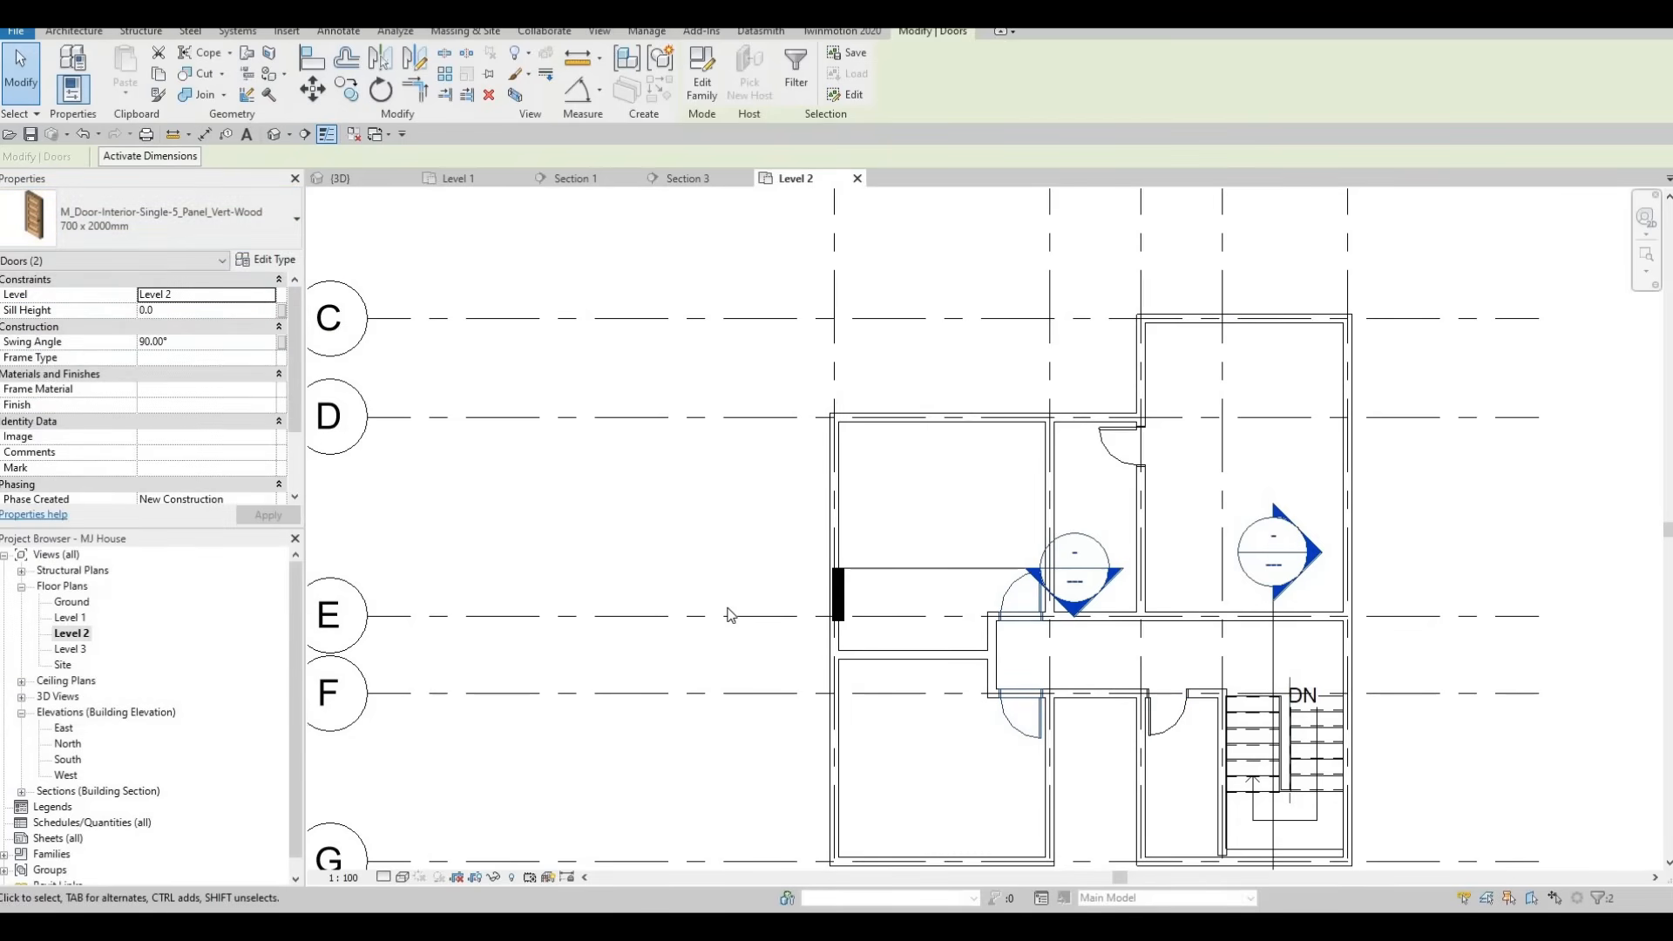
key("Escape")
key("Escape")
Place a matching 700 x 2000mm door in the grid E wall just past grid 3, with its hand flipped to hinge on the grid 3 side.
left_click(1022, 733)
key("c")
key("s")
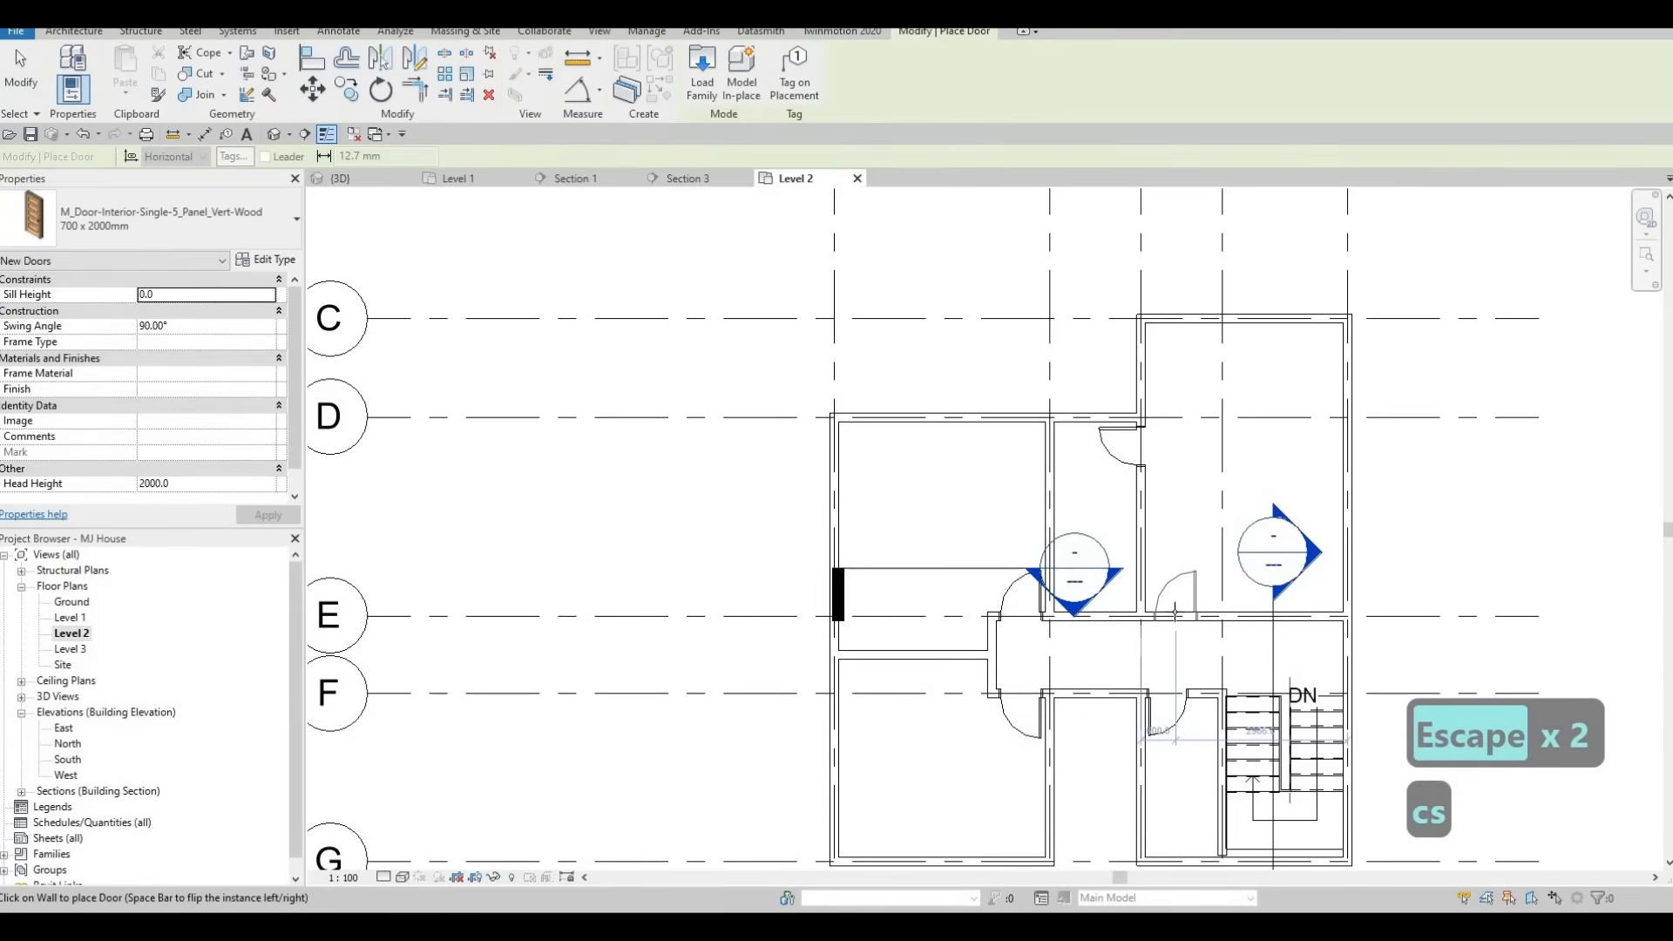
key("space")
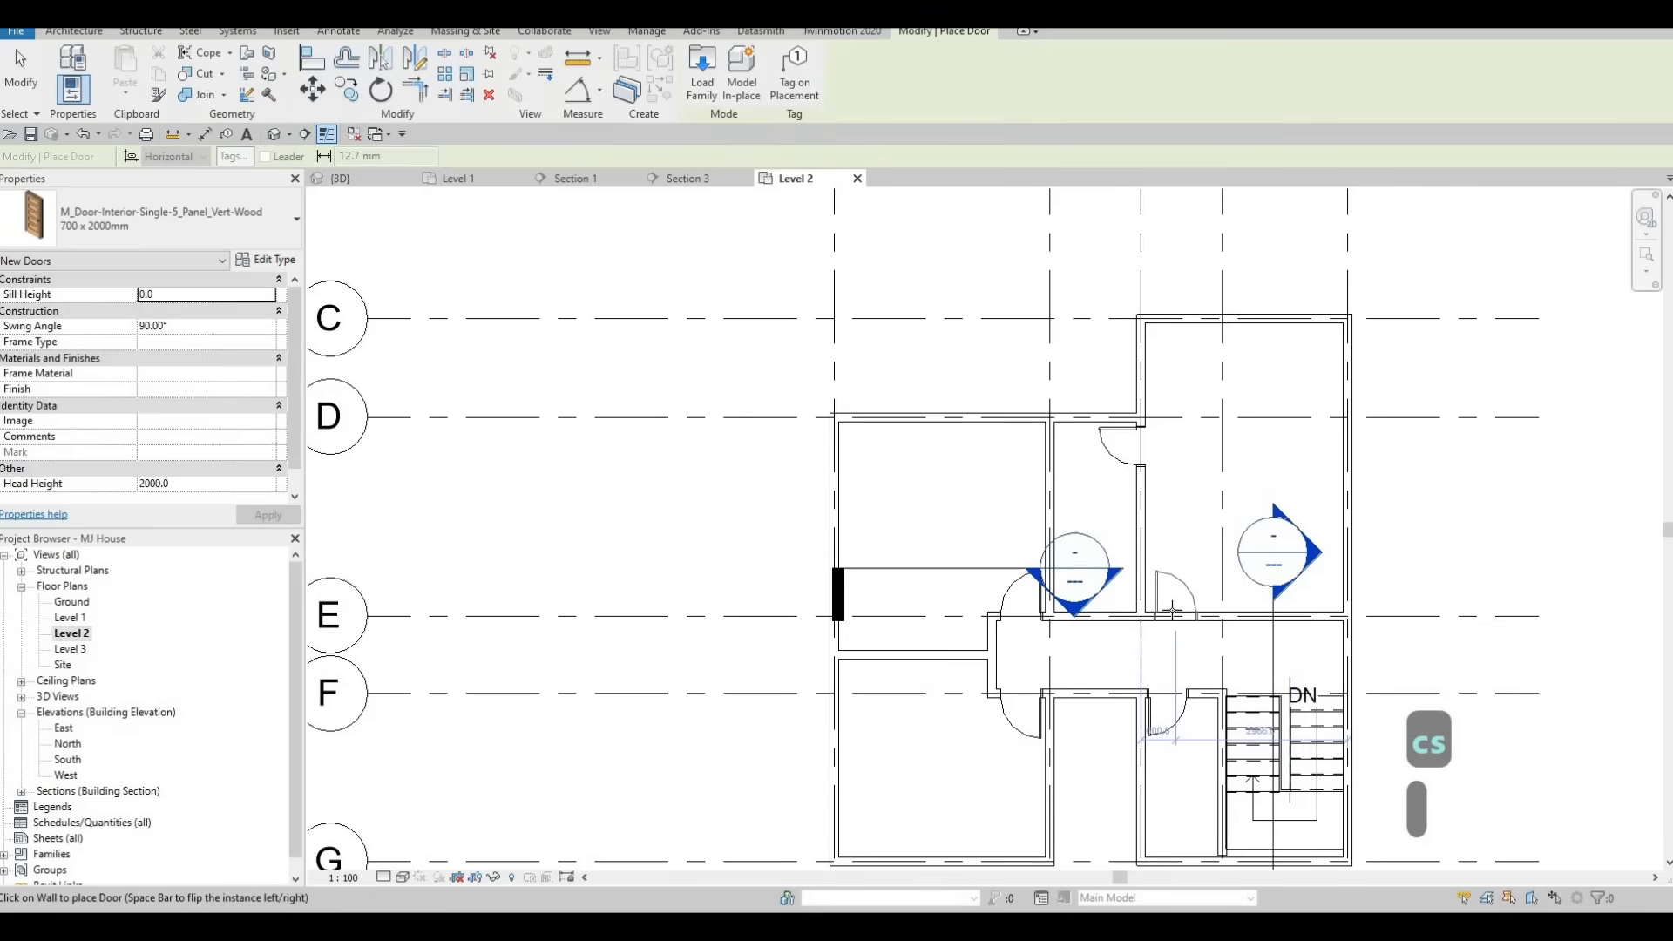
left_click(1171, 610)
key("Escape")
key("Escape")
key("Escape")
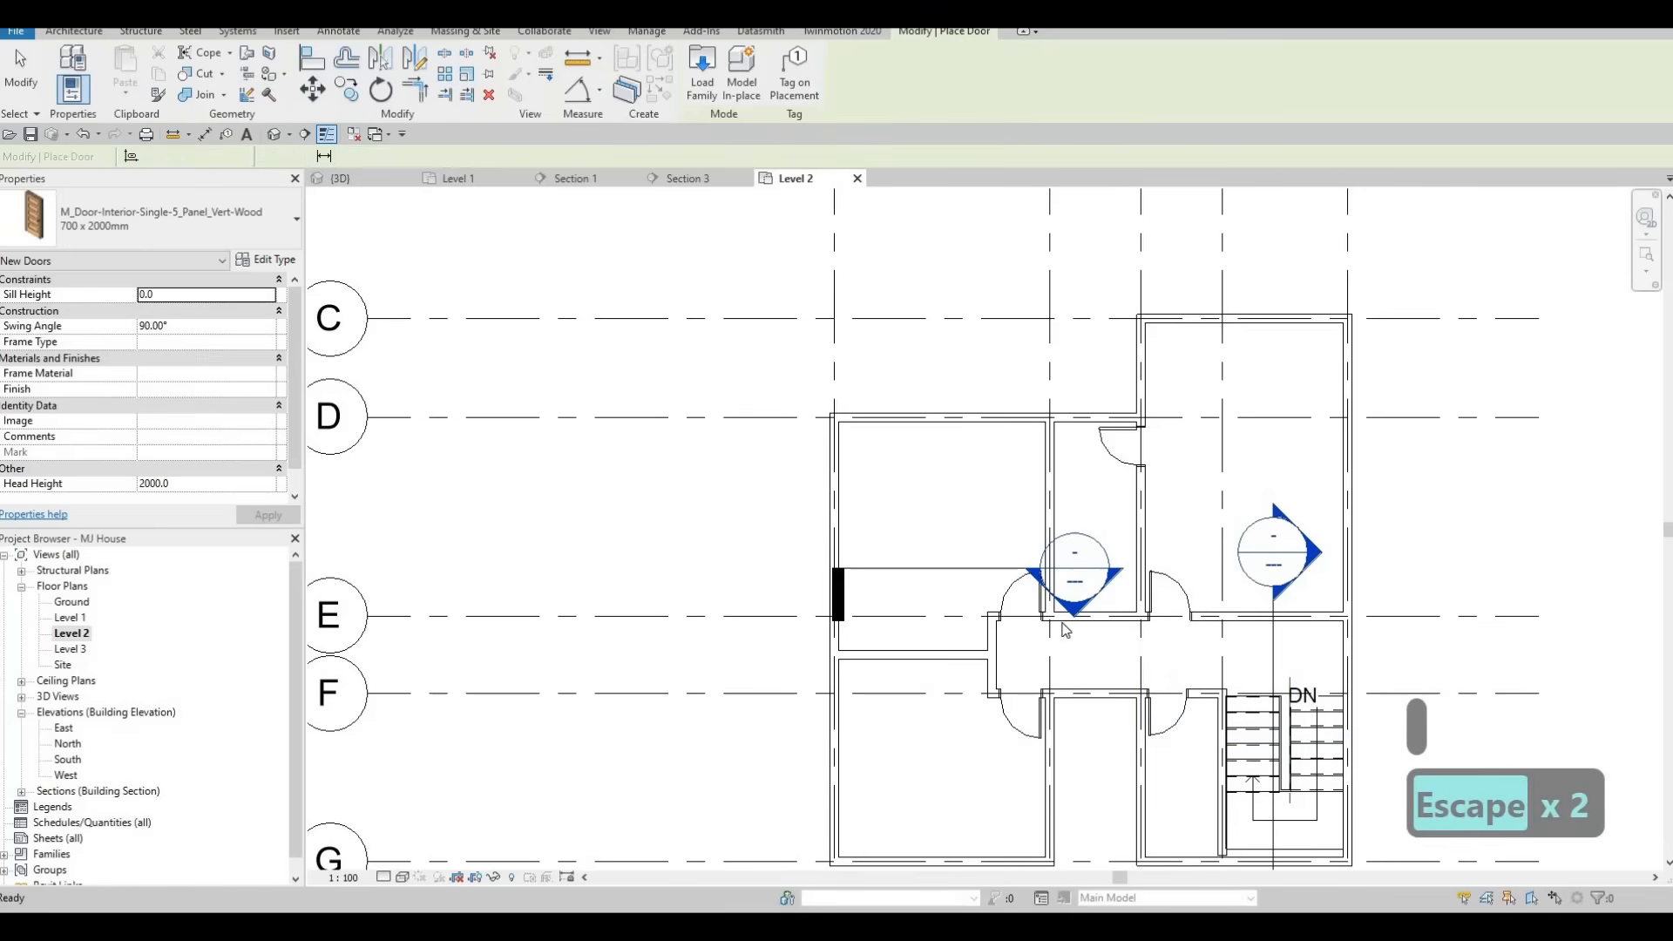
Set the distance from grid 1 to the short interior wall between grids E and F to 2700 mm.
scroll(1064, 630, "down", 1)
middle_click_drag(947, 715, 1037, 657)
scroll(1039, 657, "down", 1)
scroll(1036, 658, "down", 1)
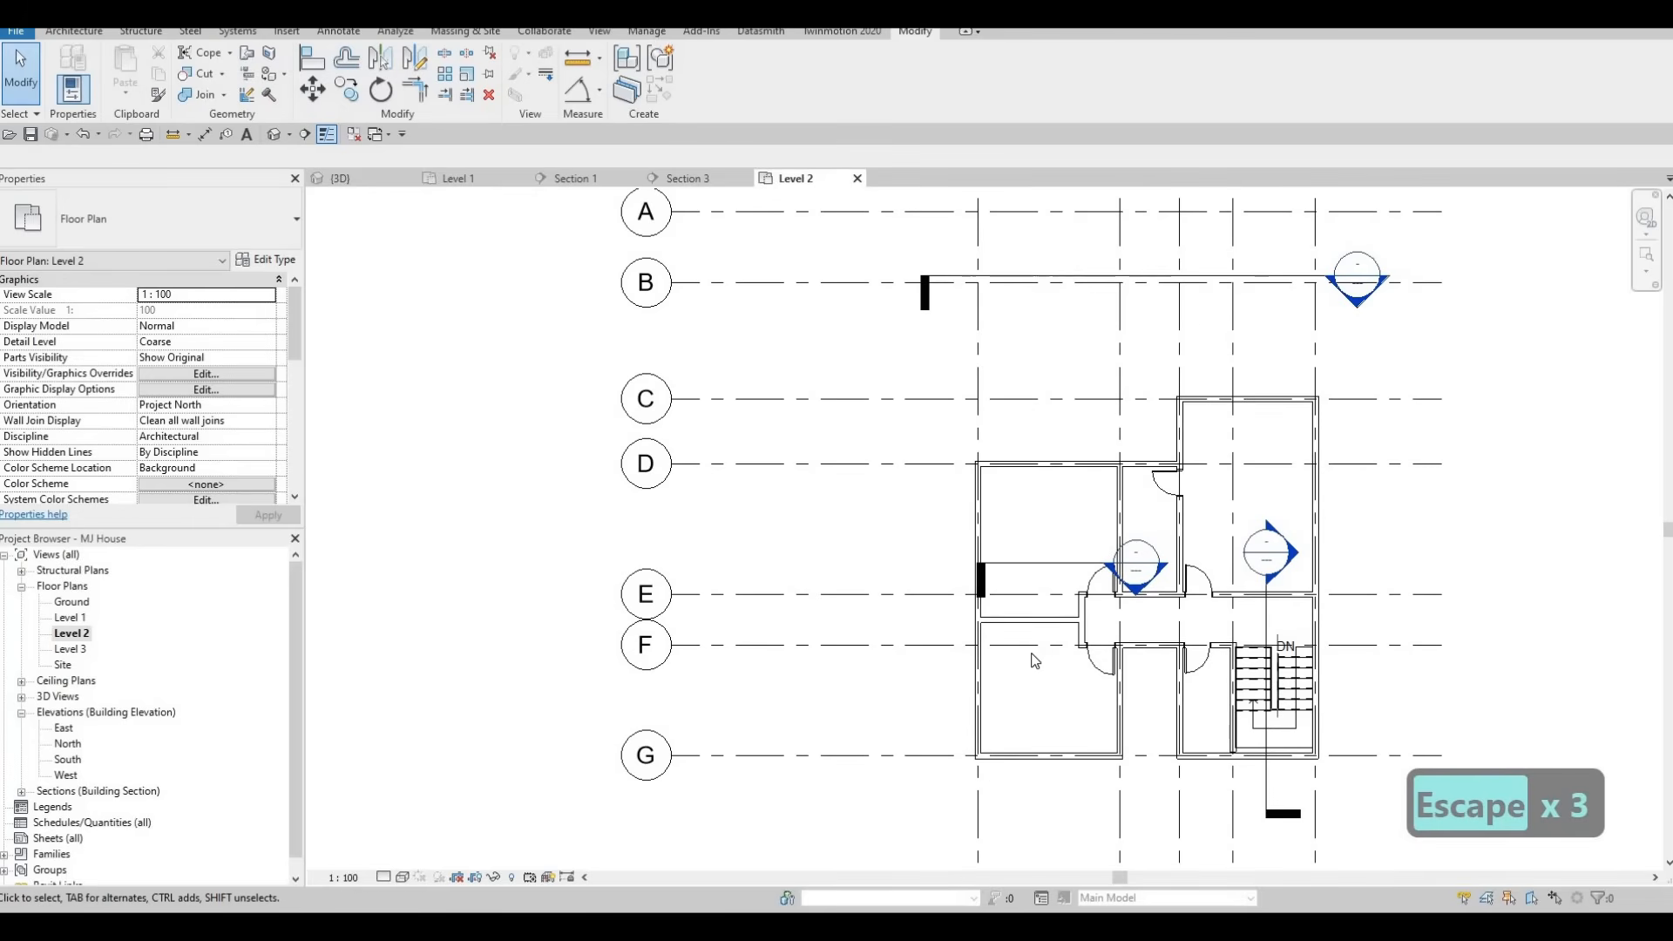
key("Escape")
key("Escape")
scroll(993, 656, "up", 2)
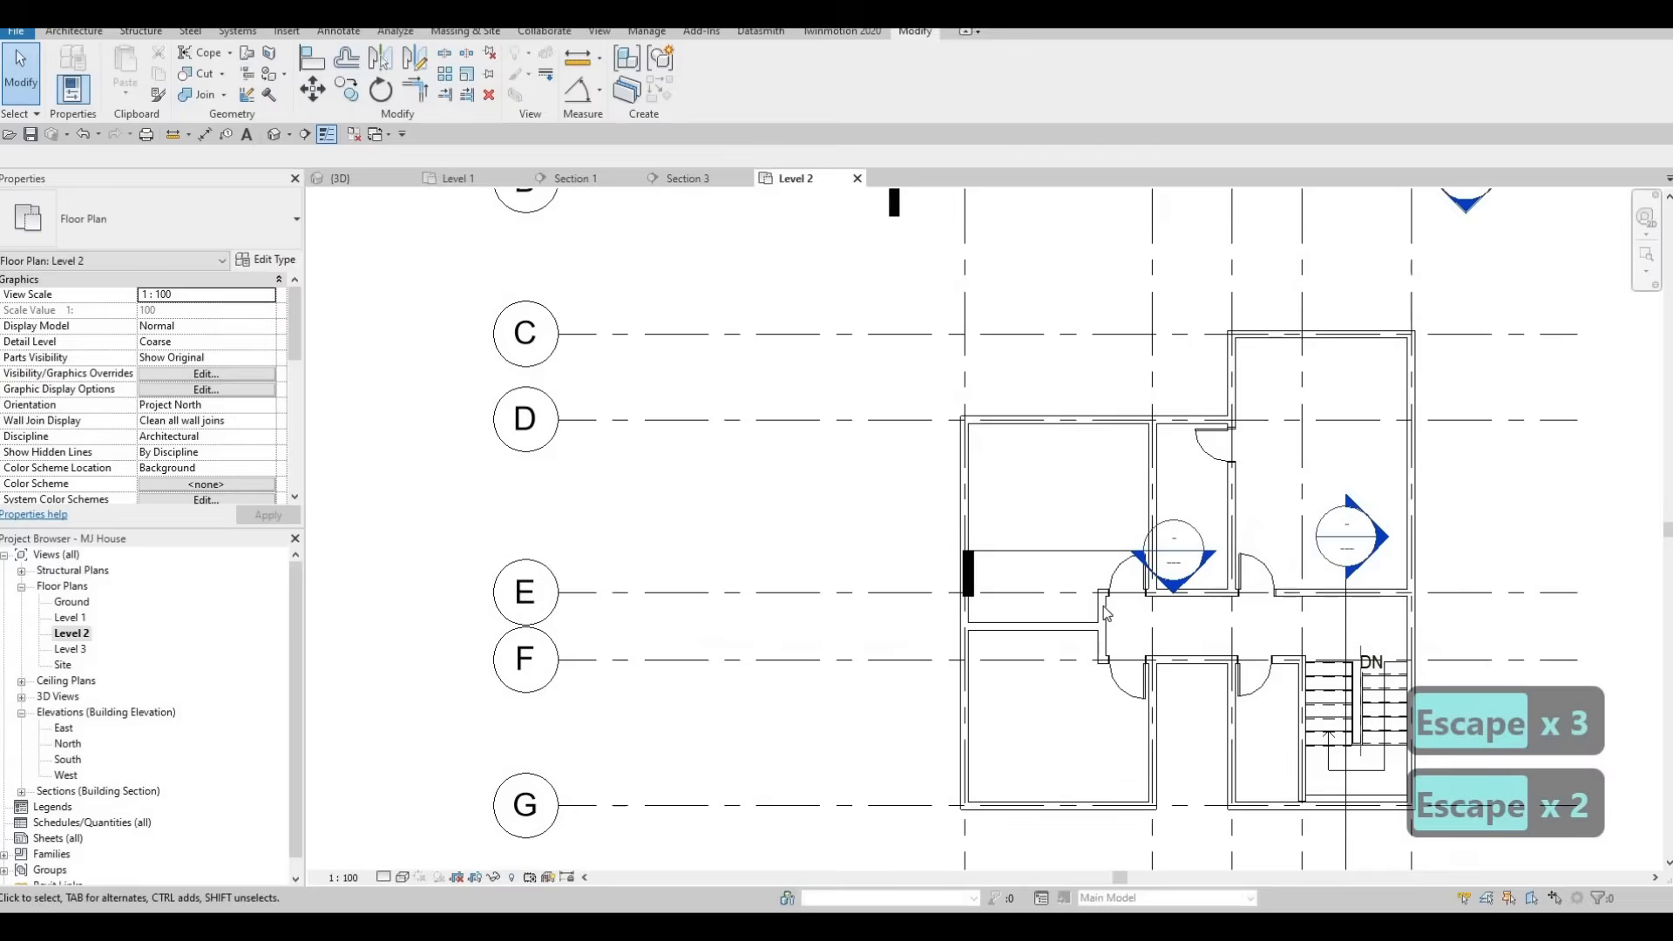
middle_click_drag(1004, 744, 1025, 695)
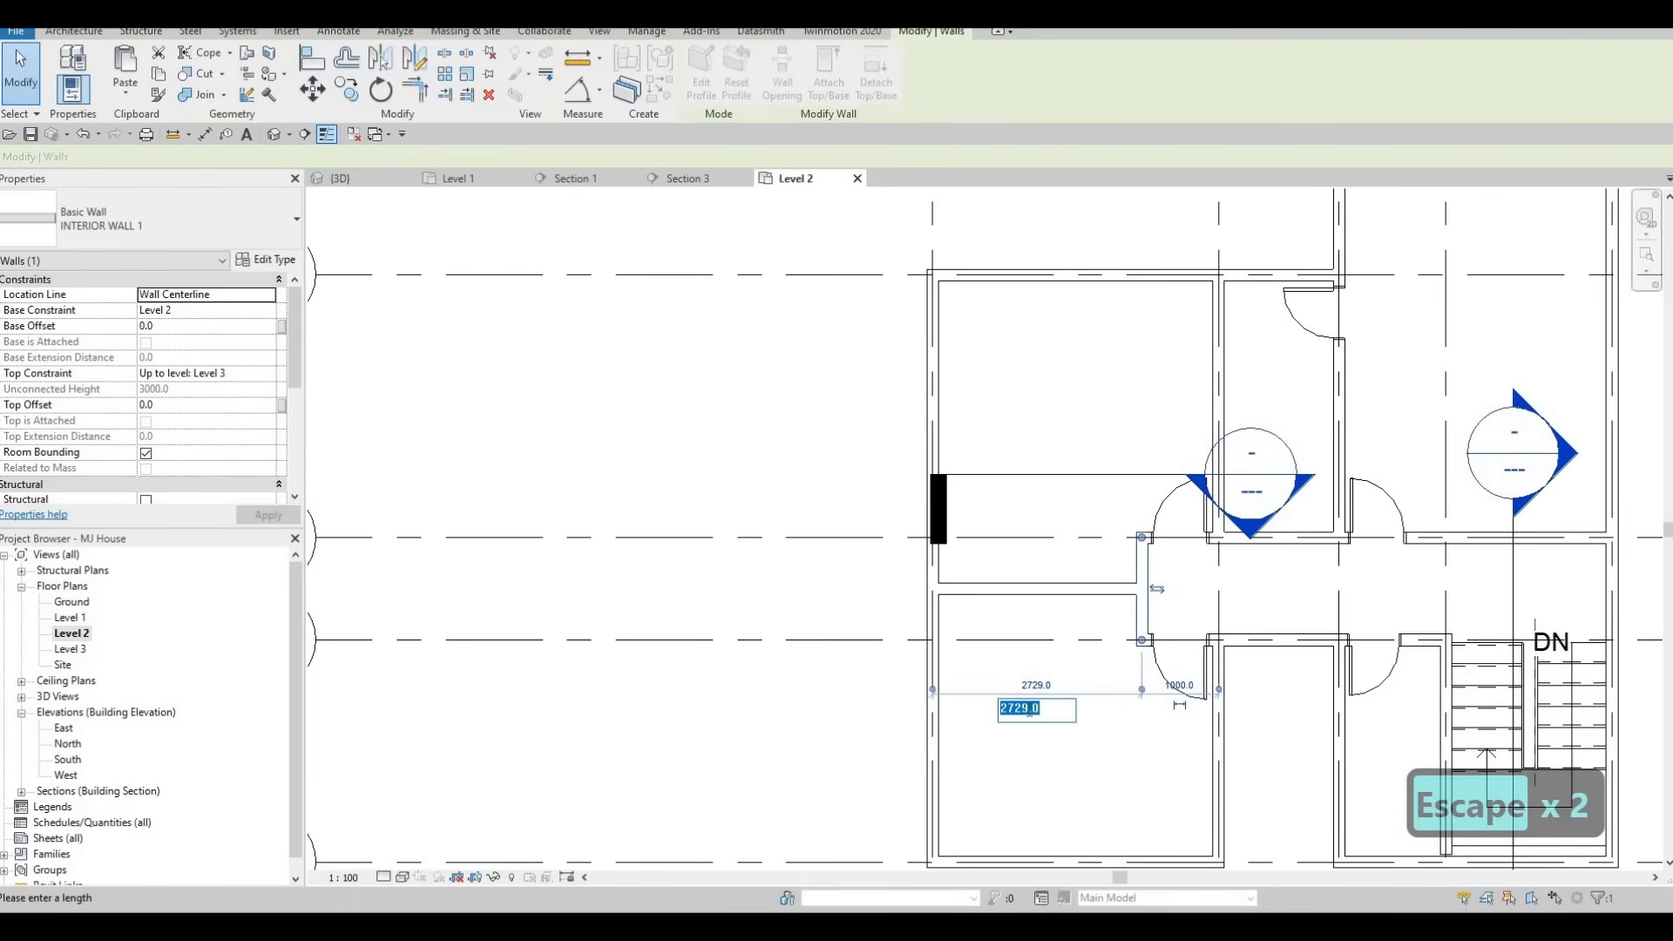
type("2700")
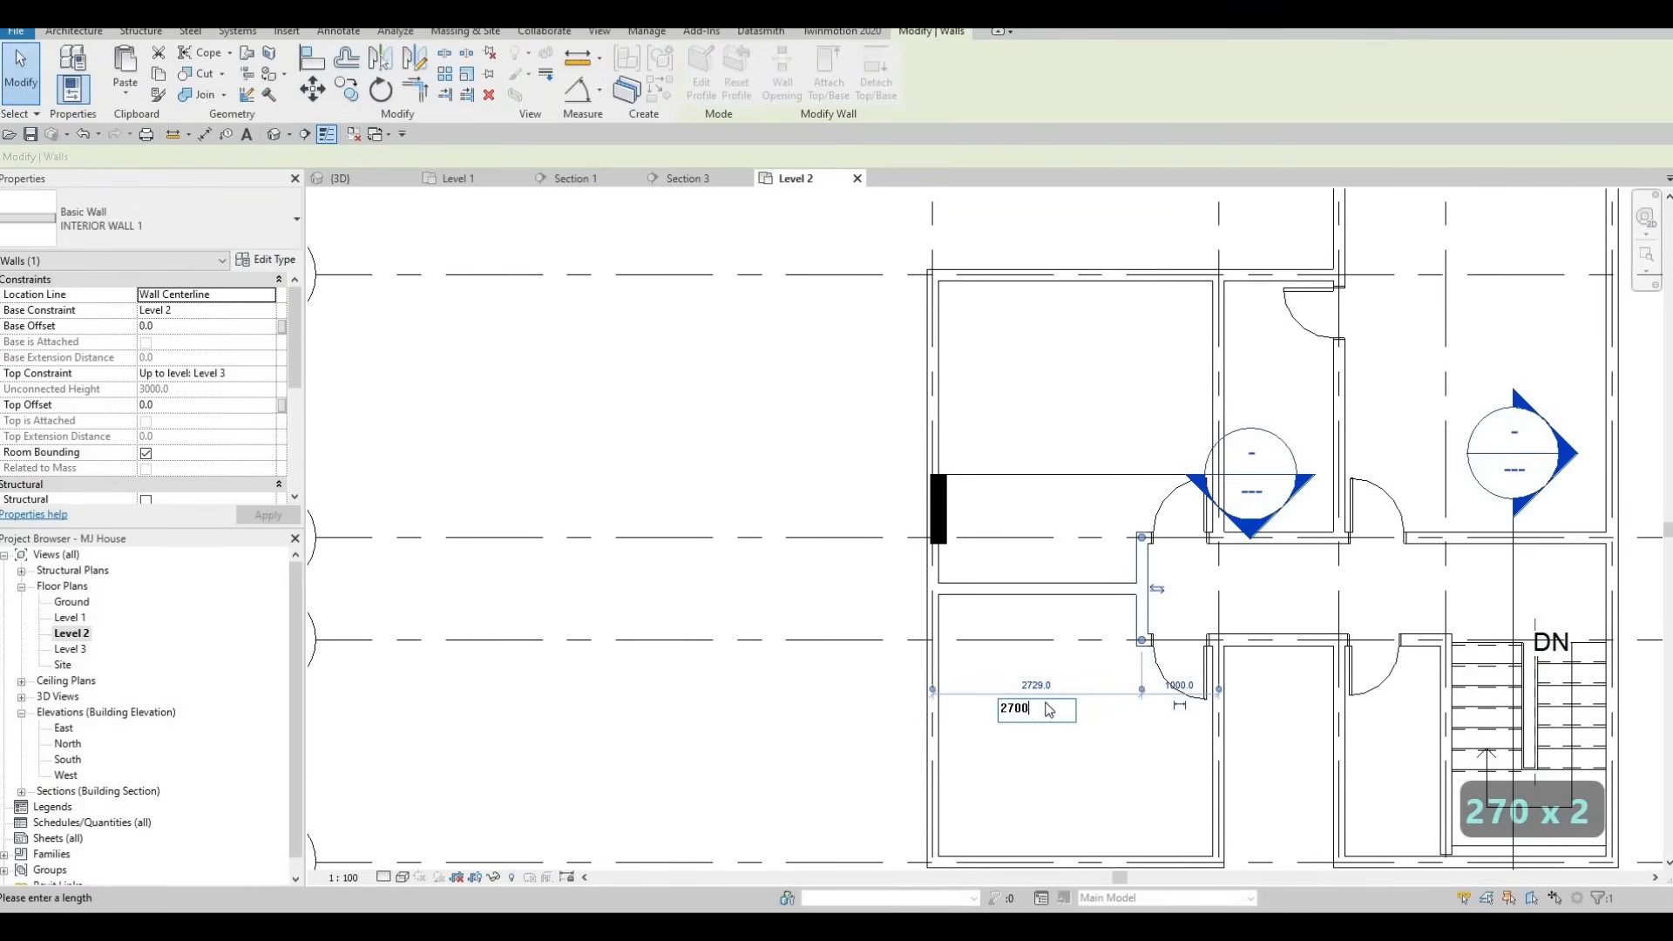
key("Return")
key("Escape")
key("Escape")
Check the type and size of the two doors in the grid F wall.
left_click(1158, 584)
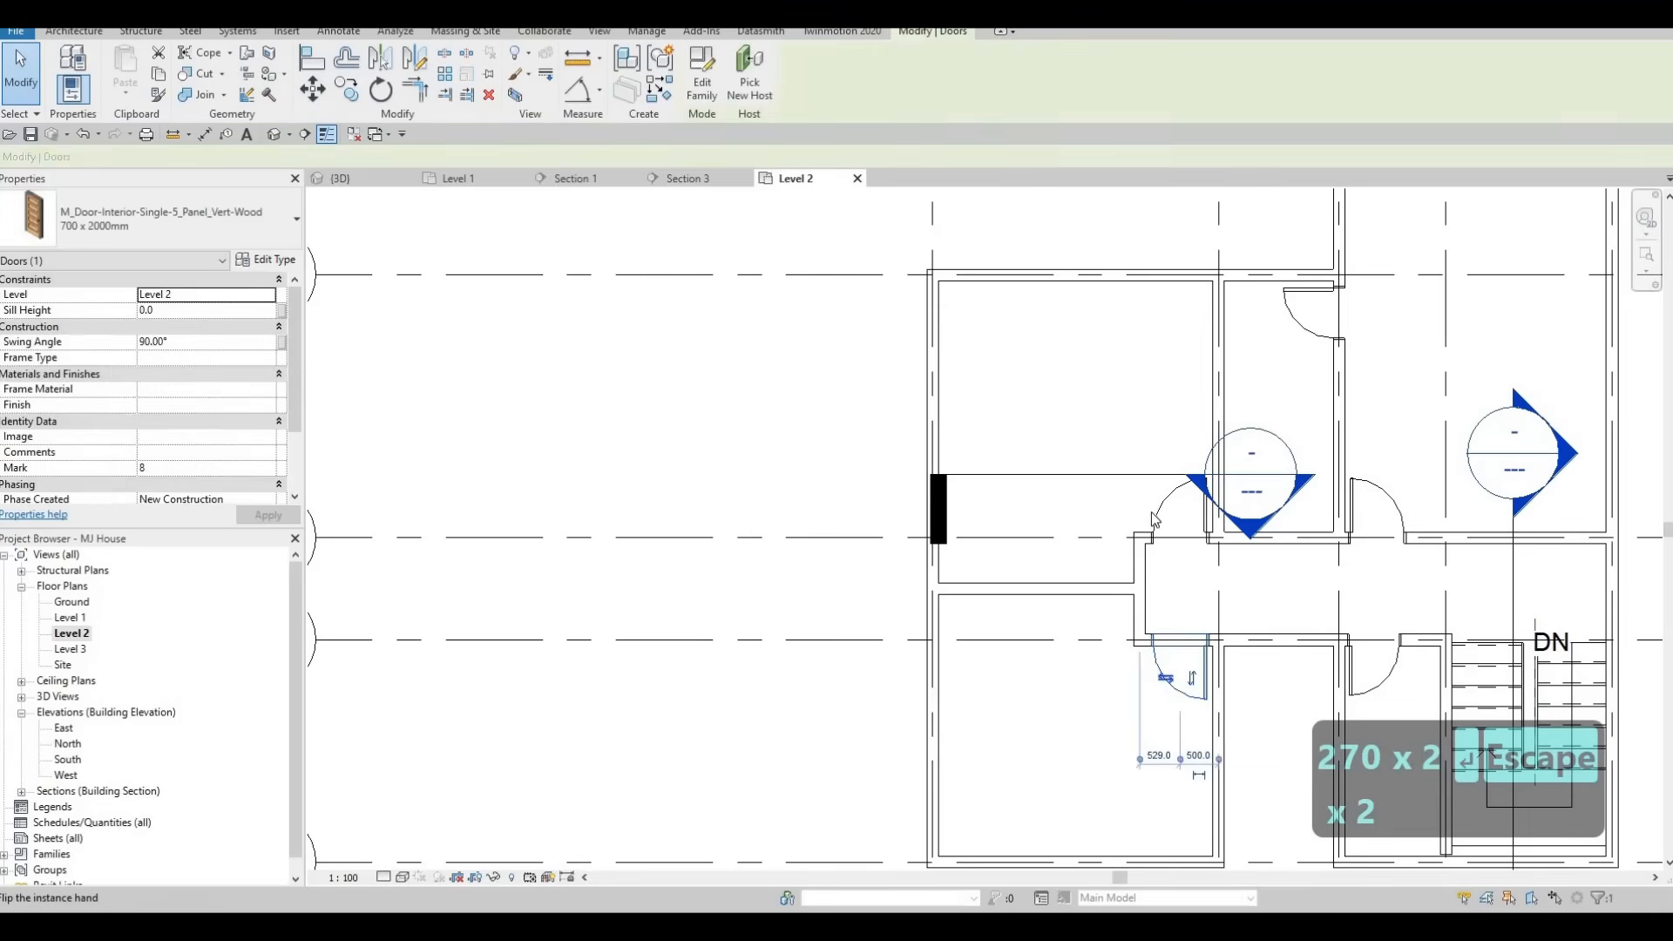
key("Escape")
key("Escape")
scroll(1089, 662, "down", 3)
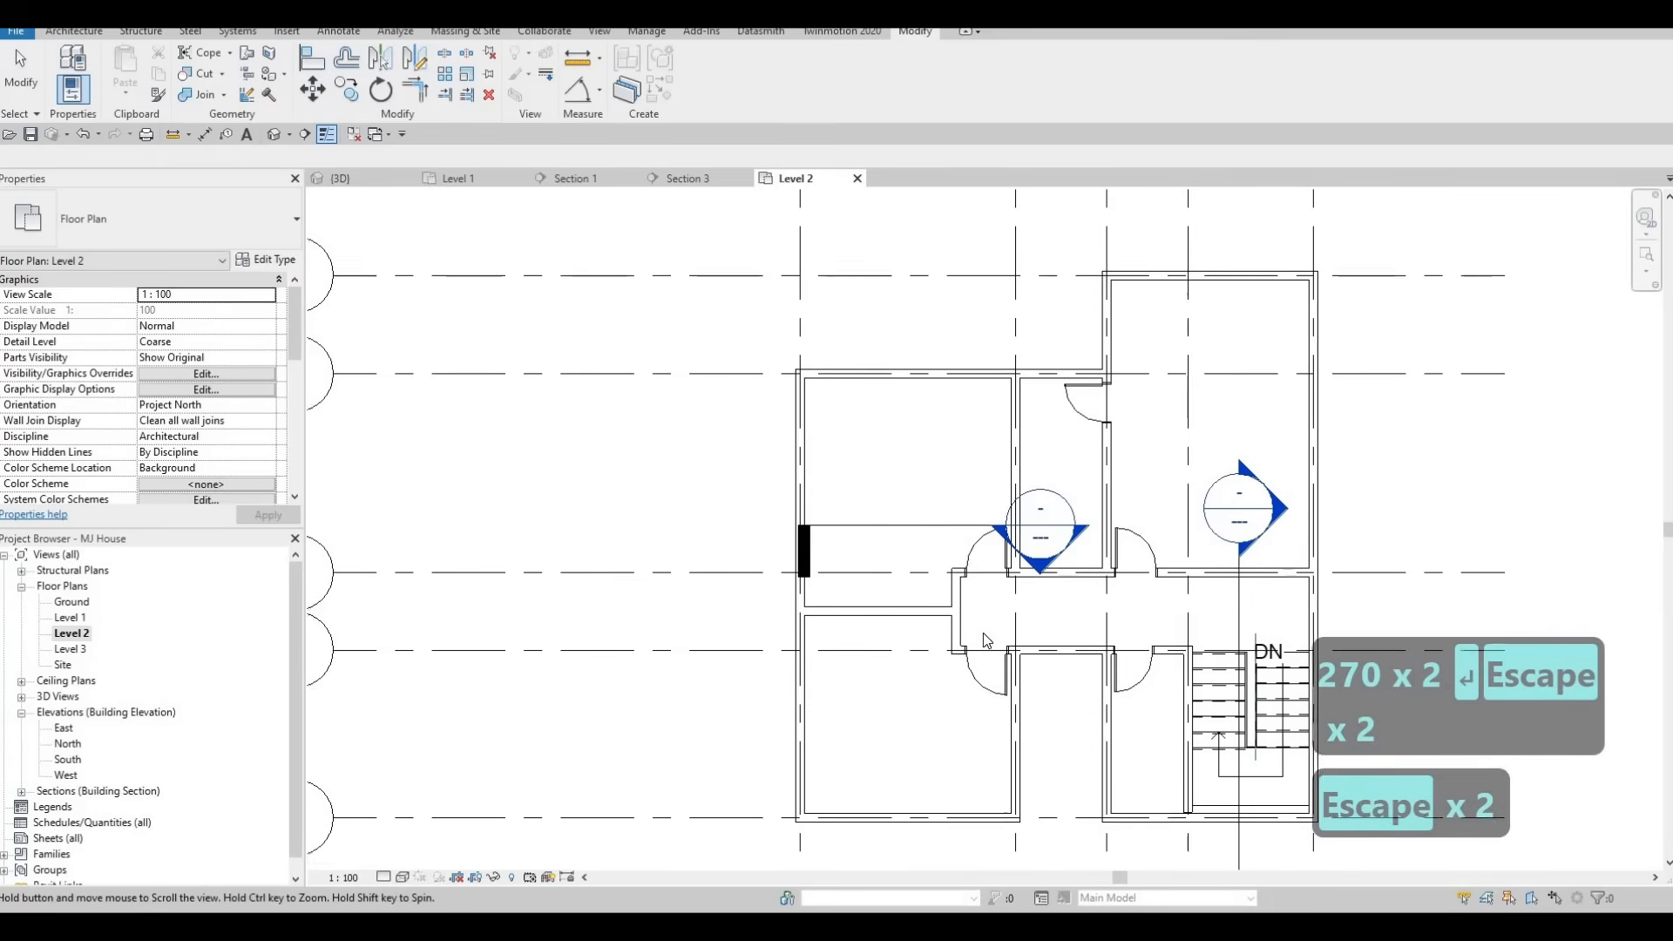
middle_click_drag(1148, 676, 1152, 643)
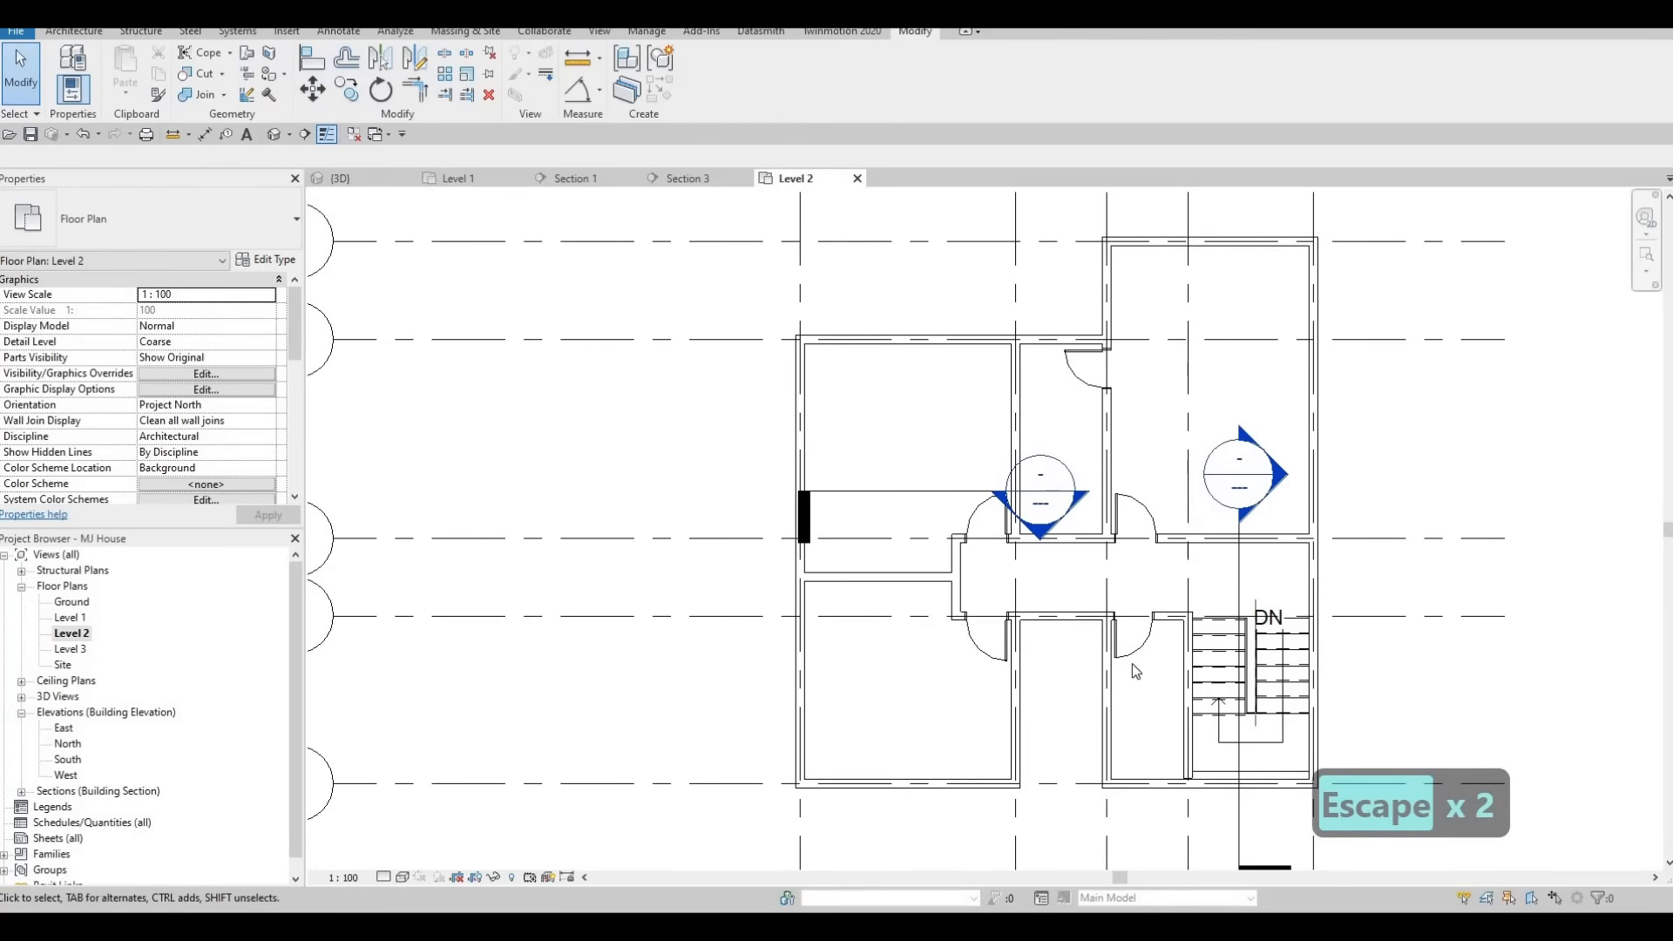
left_click(1136, 655)
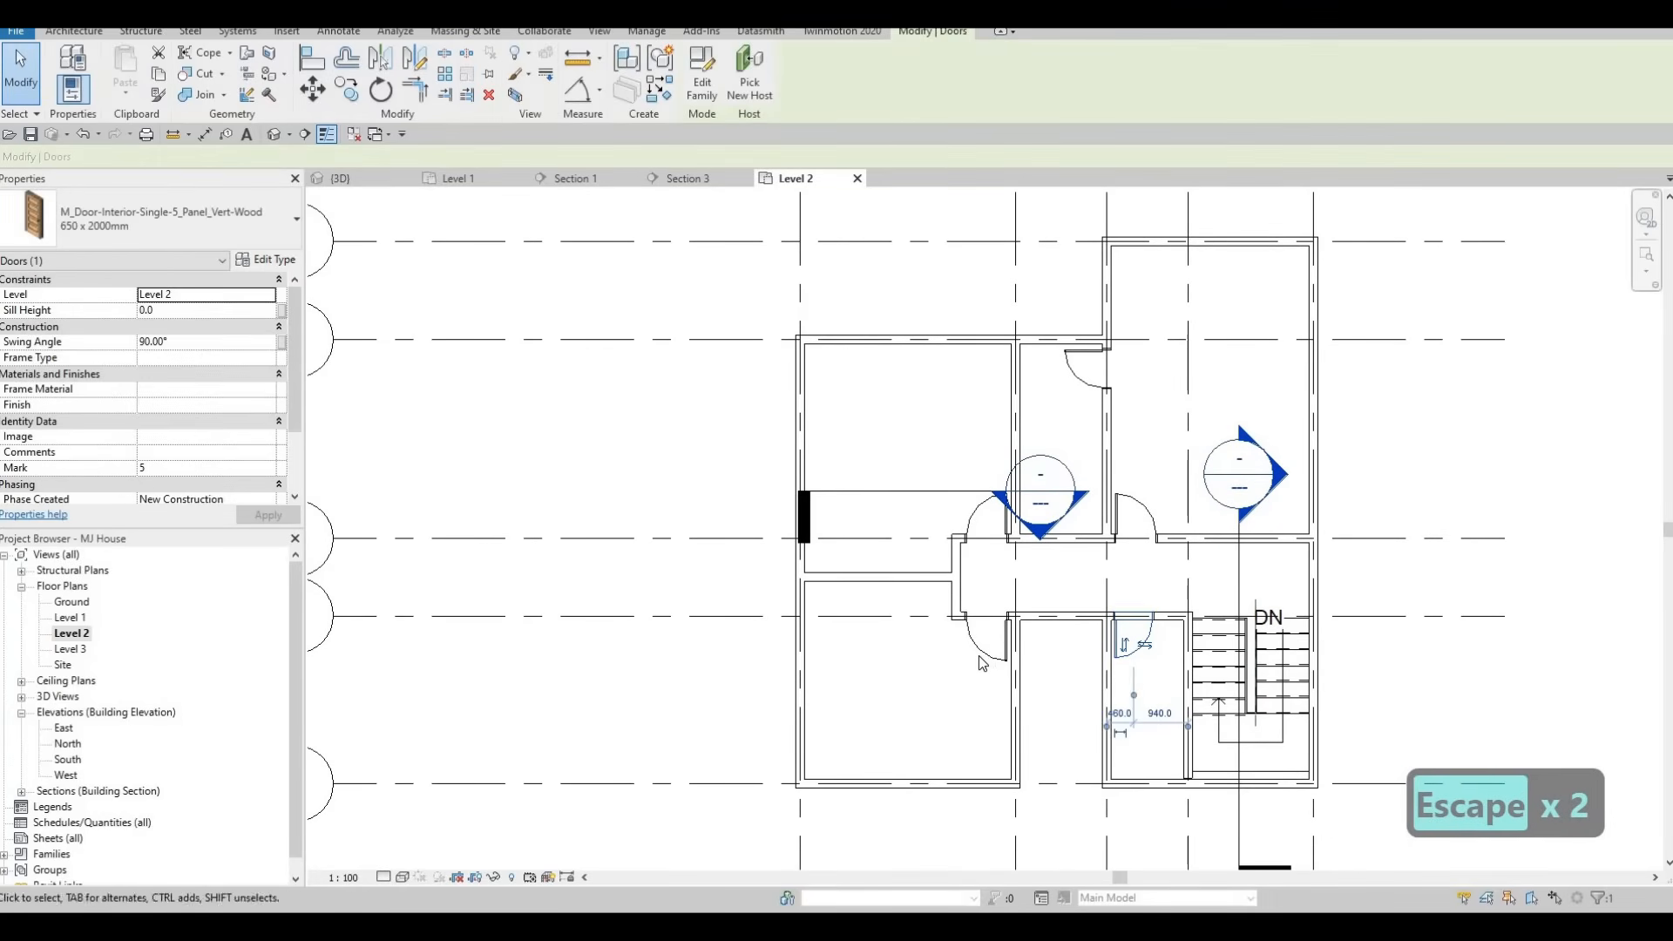
key("Escape")
left_click(982, 655)
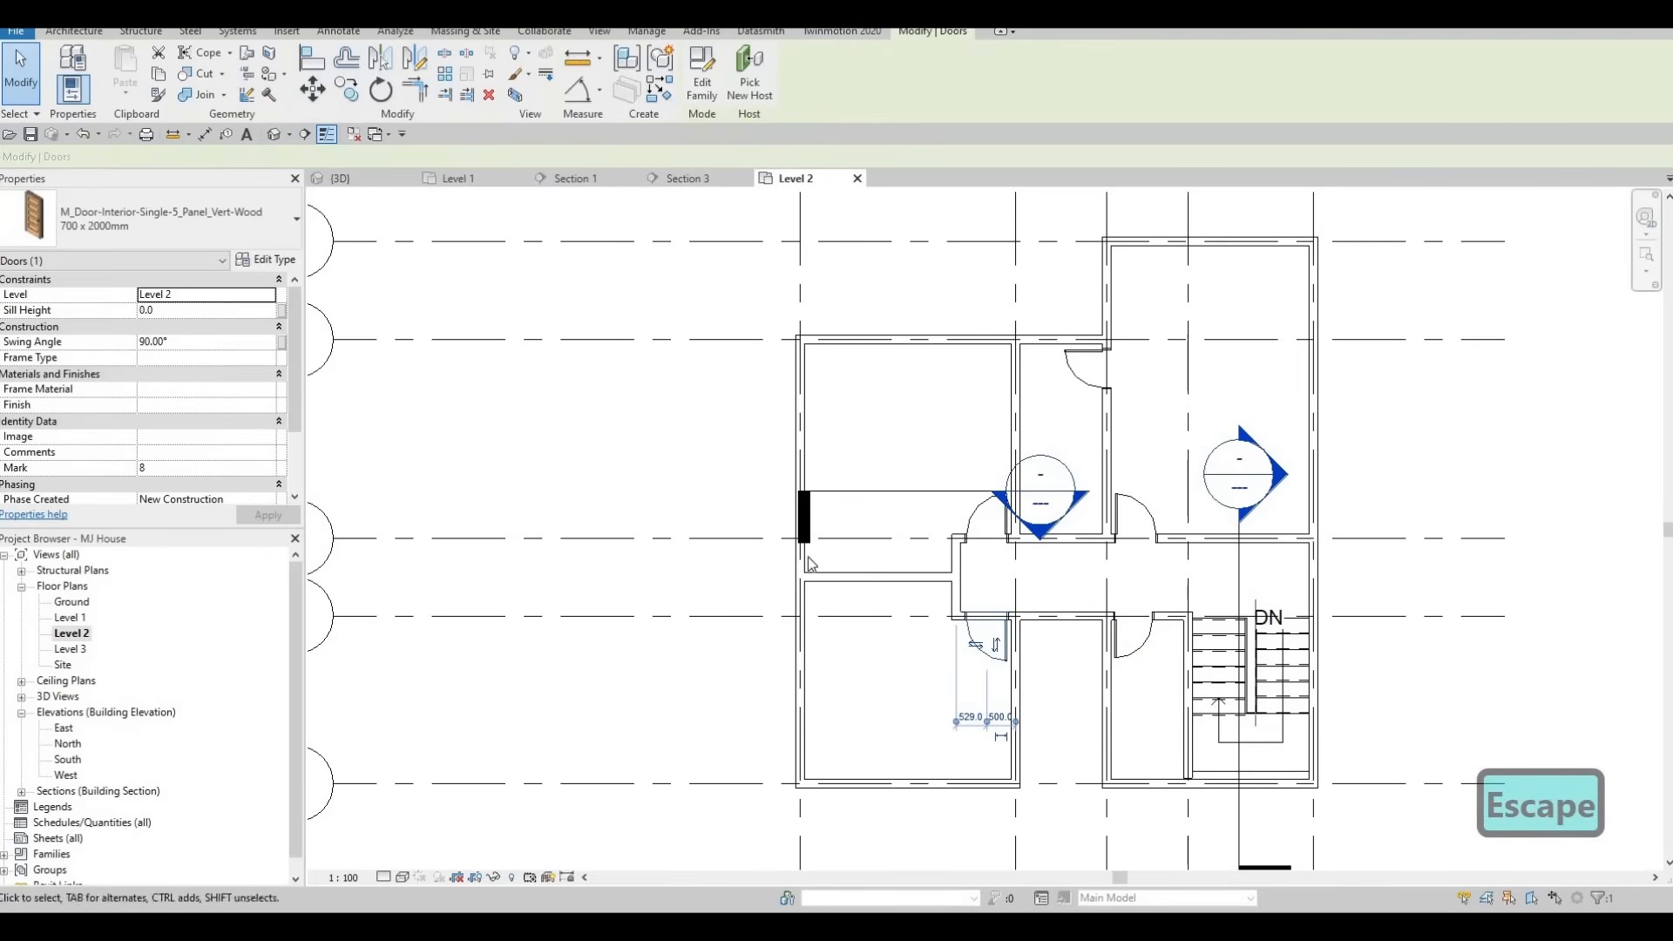
key("Escape")
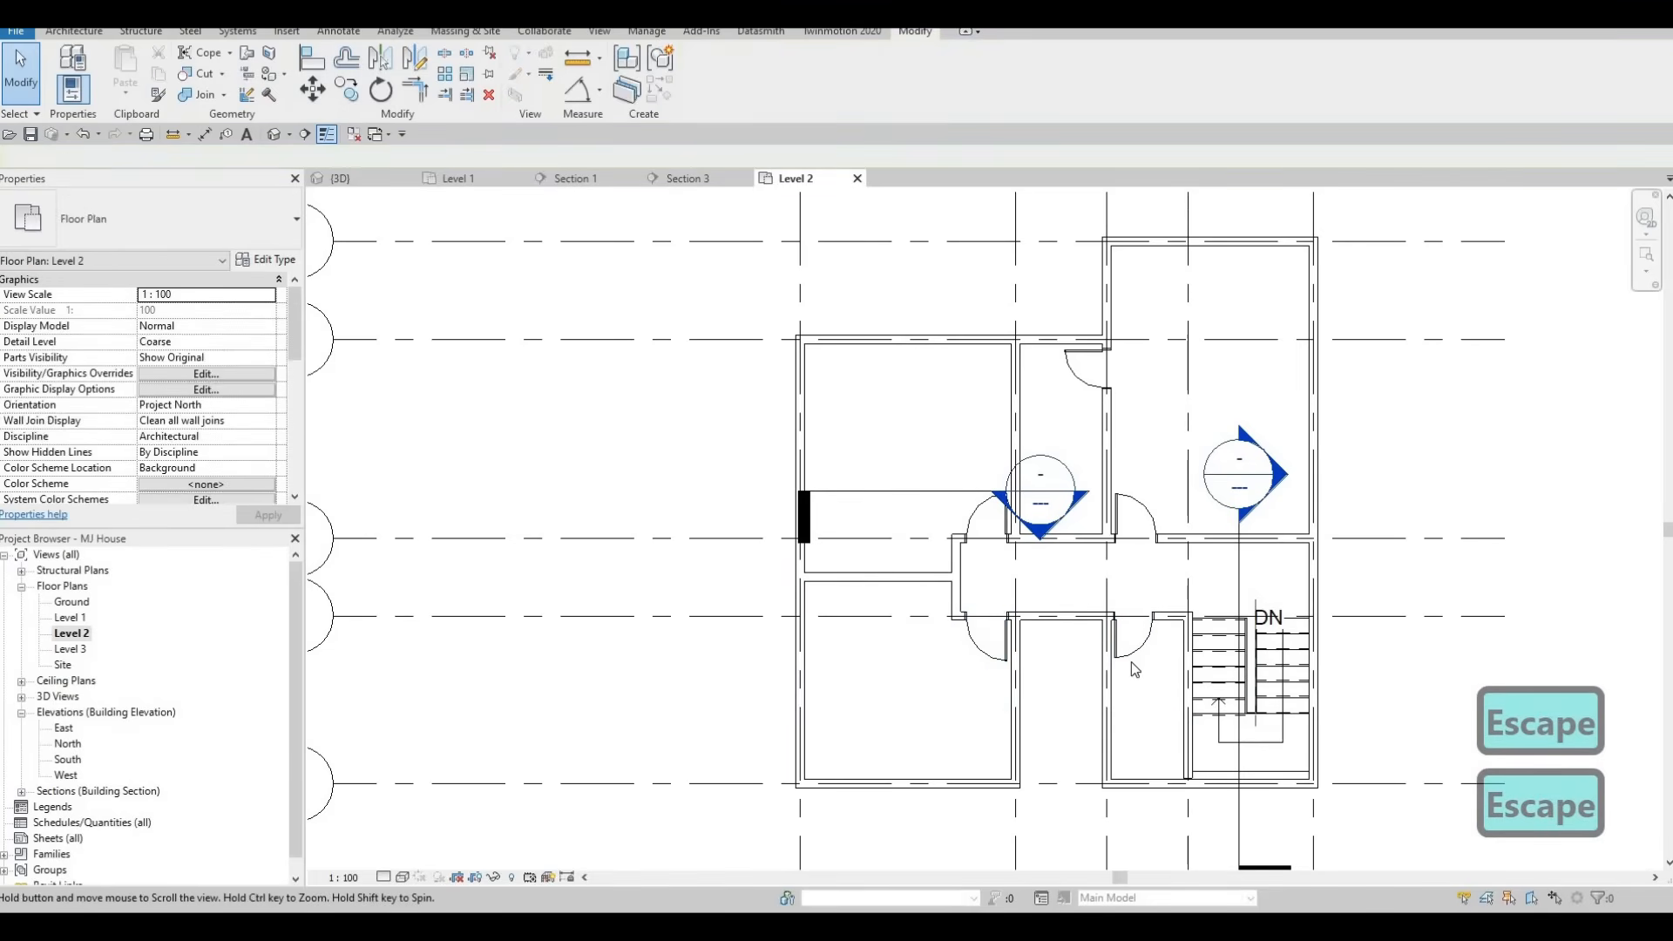
Change the grid E door beside grid 3 to the 800 x 2000mm type.
scroll(1131, 661, "down", 3)
scroll(1128, 520, "up", 5)
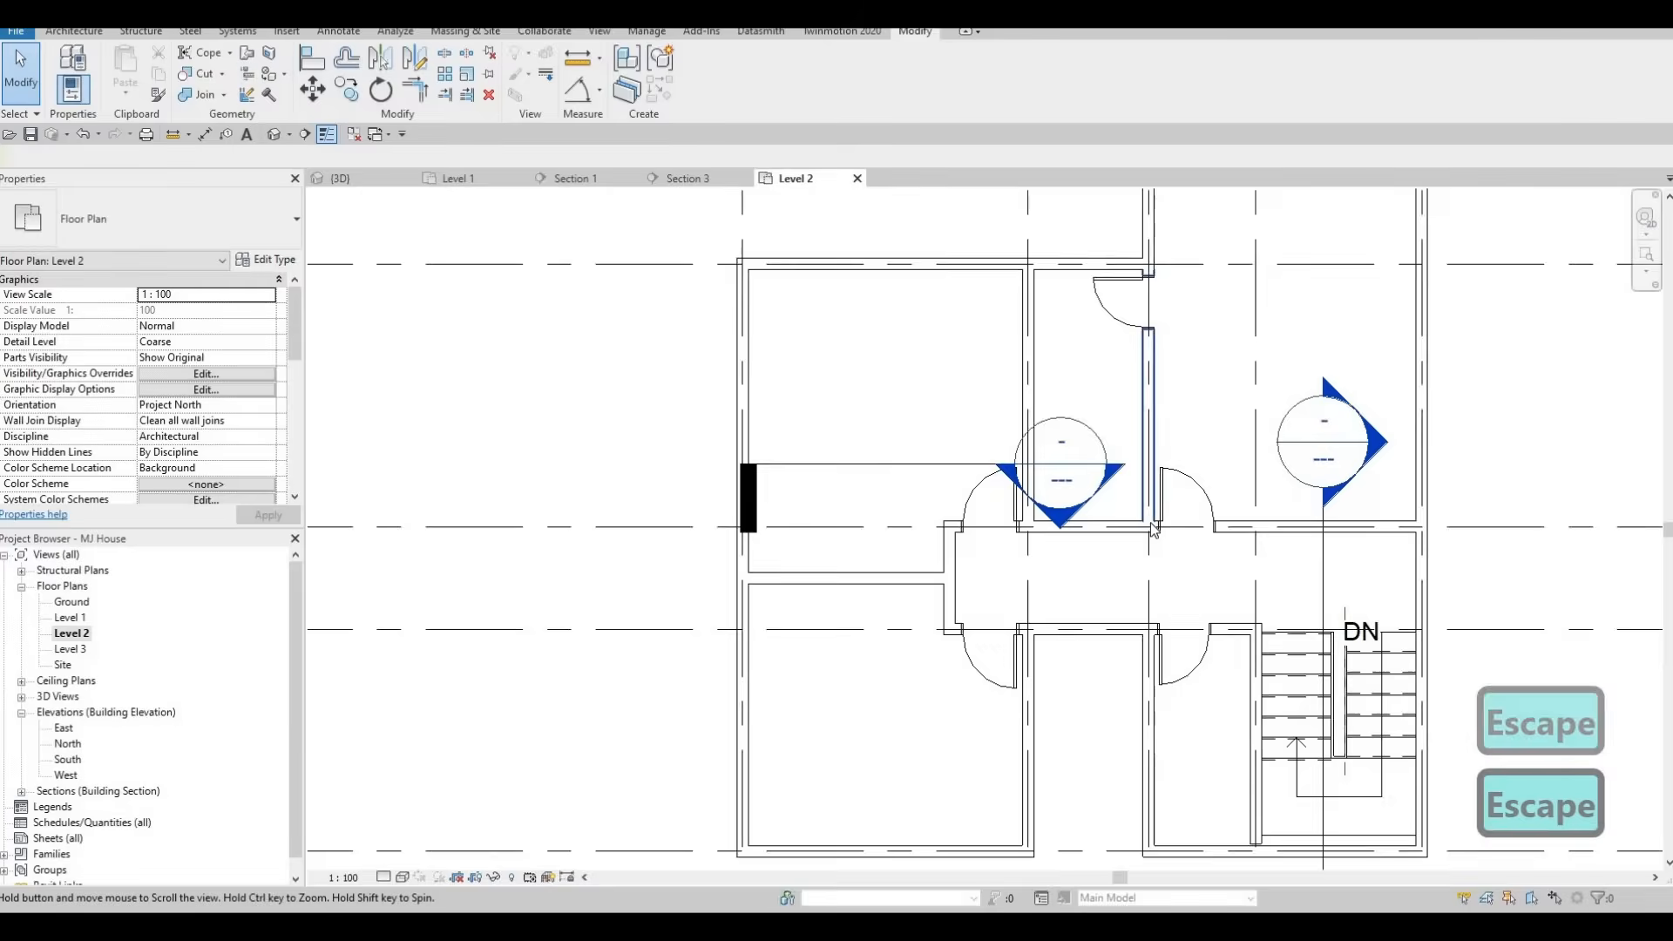
scroll(1131, 462, "up", 1)
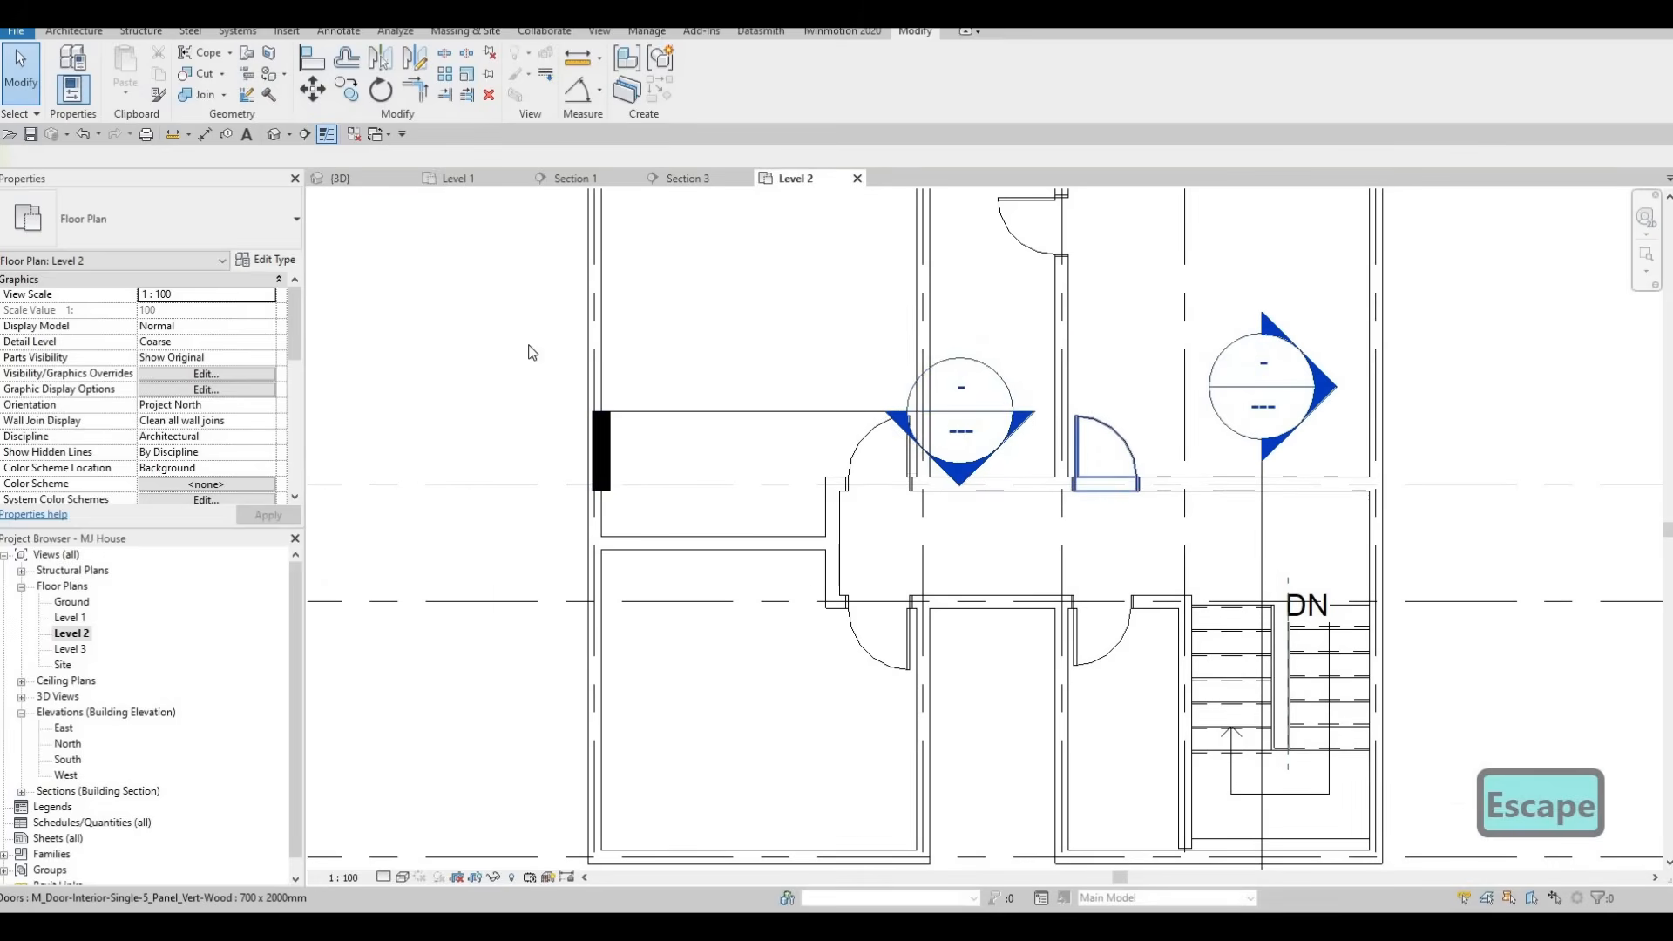
left_click(1127, 459)
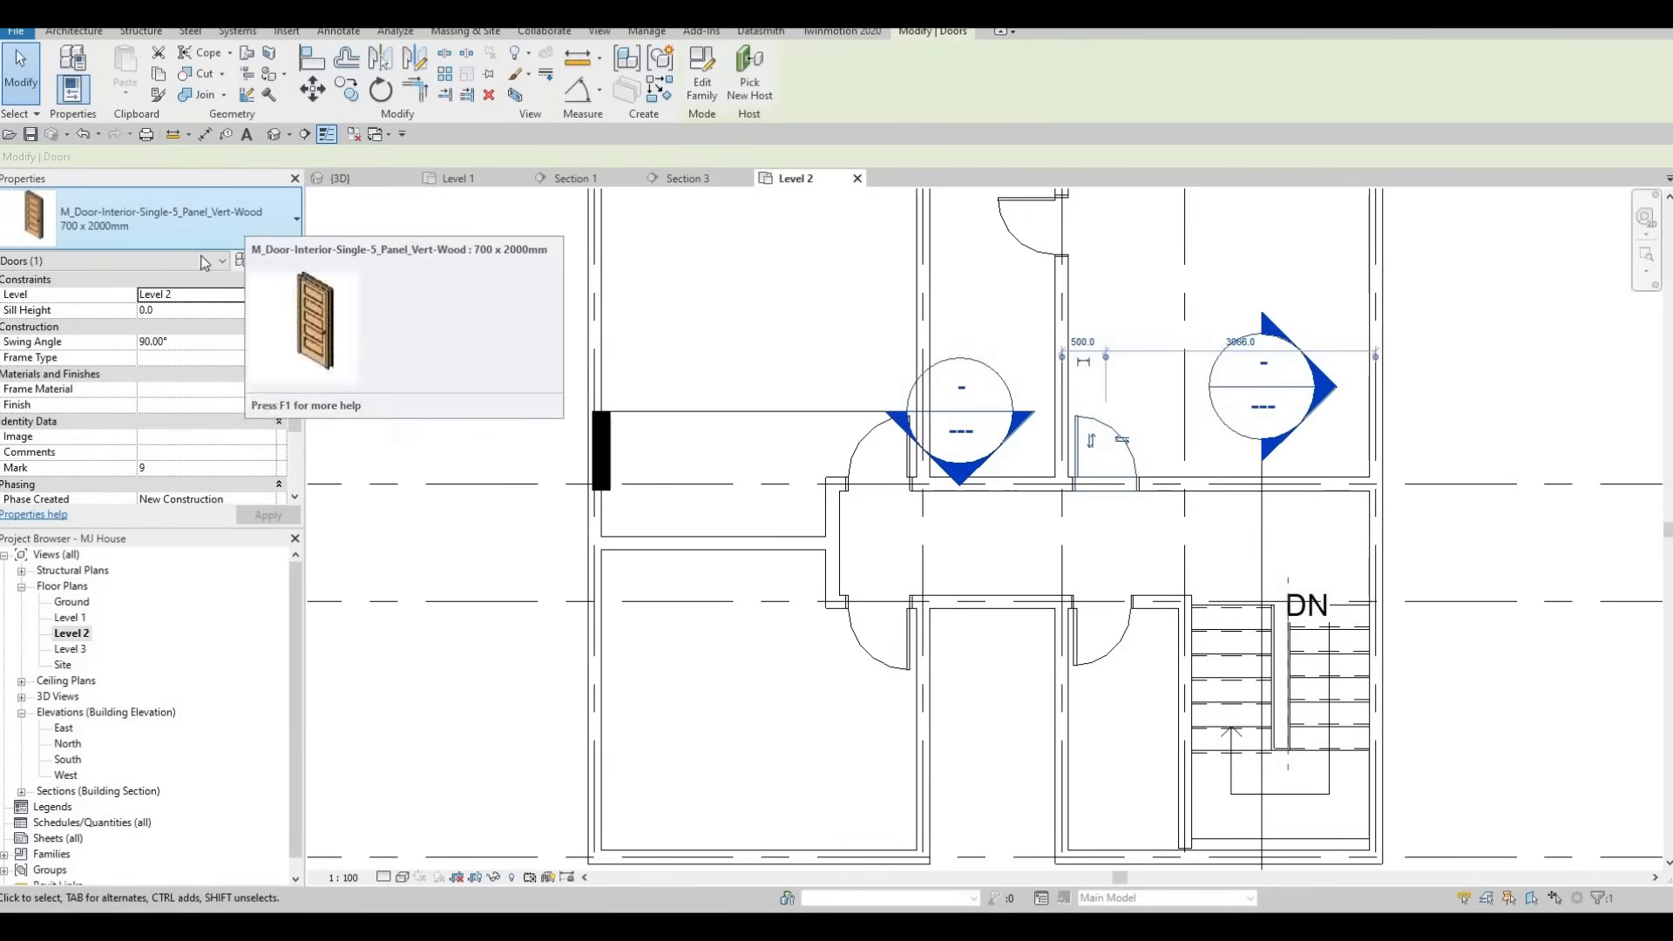
left_click(244, 221)
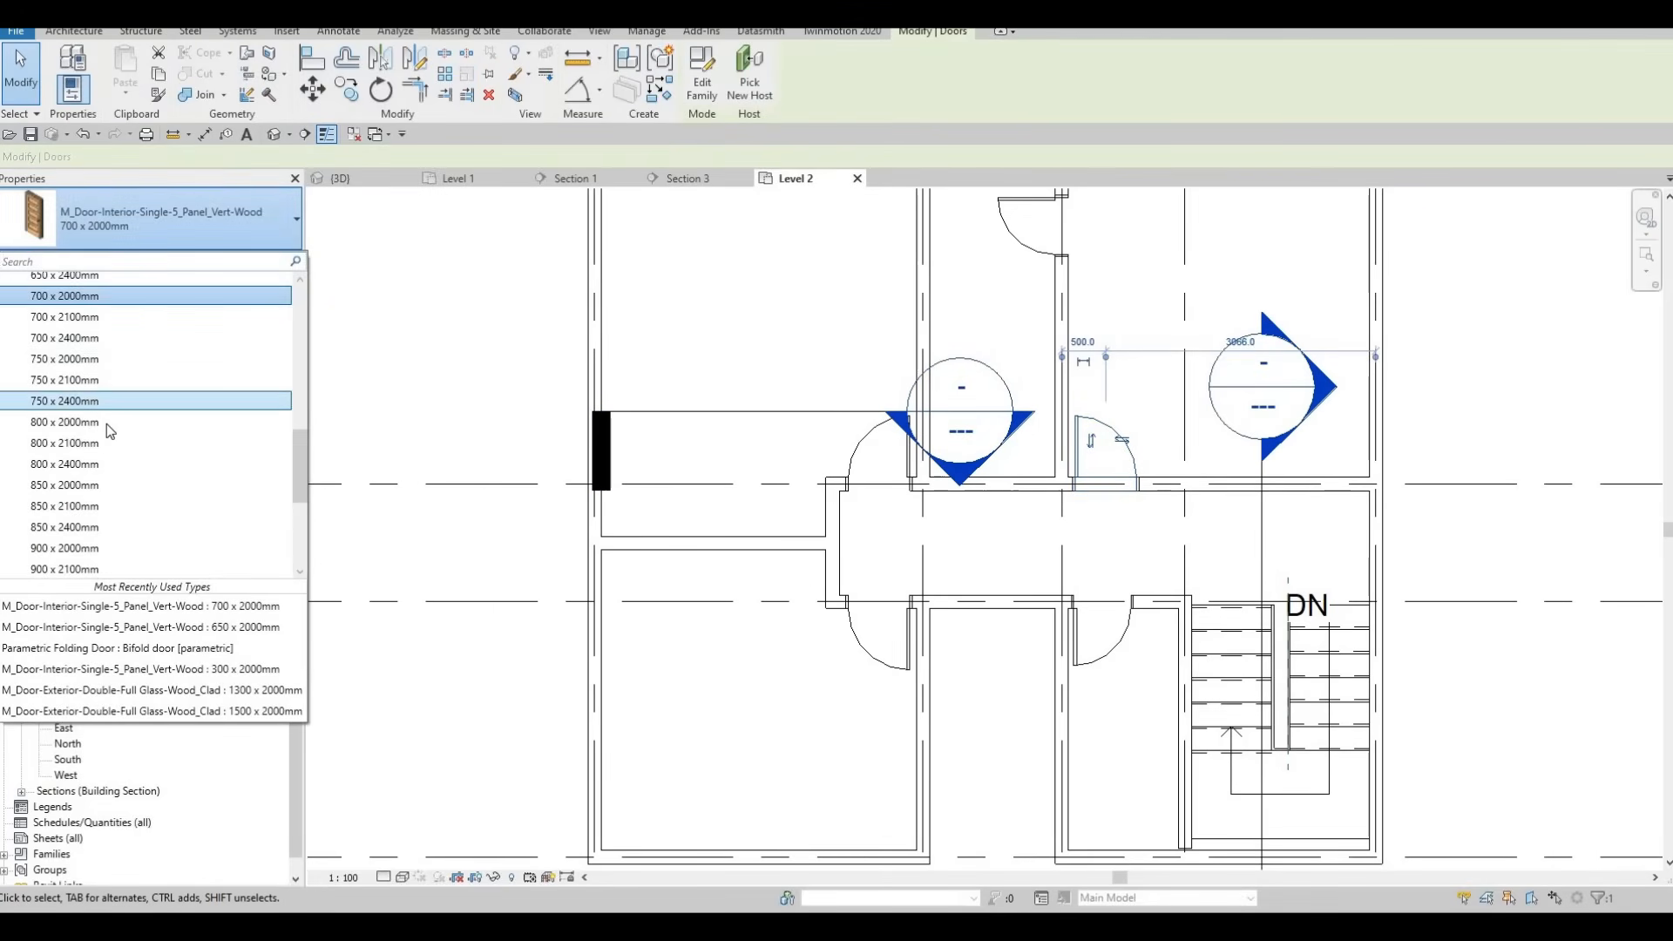
left_click(906, 537)
key("Escape")
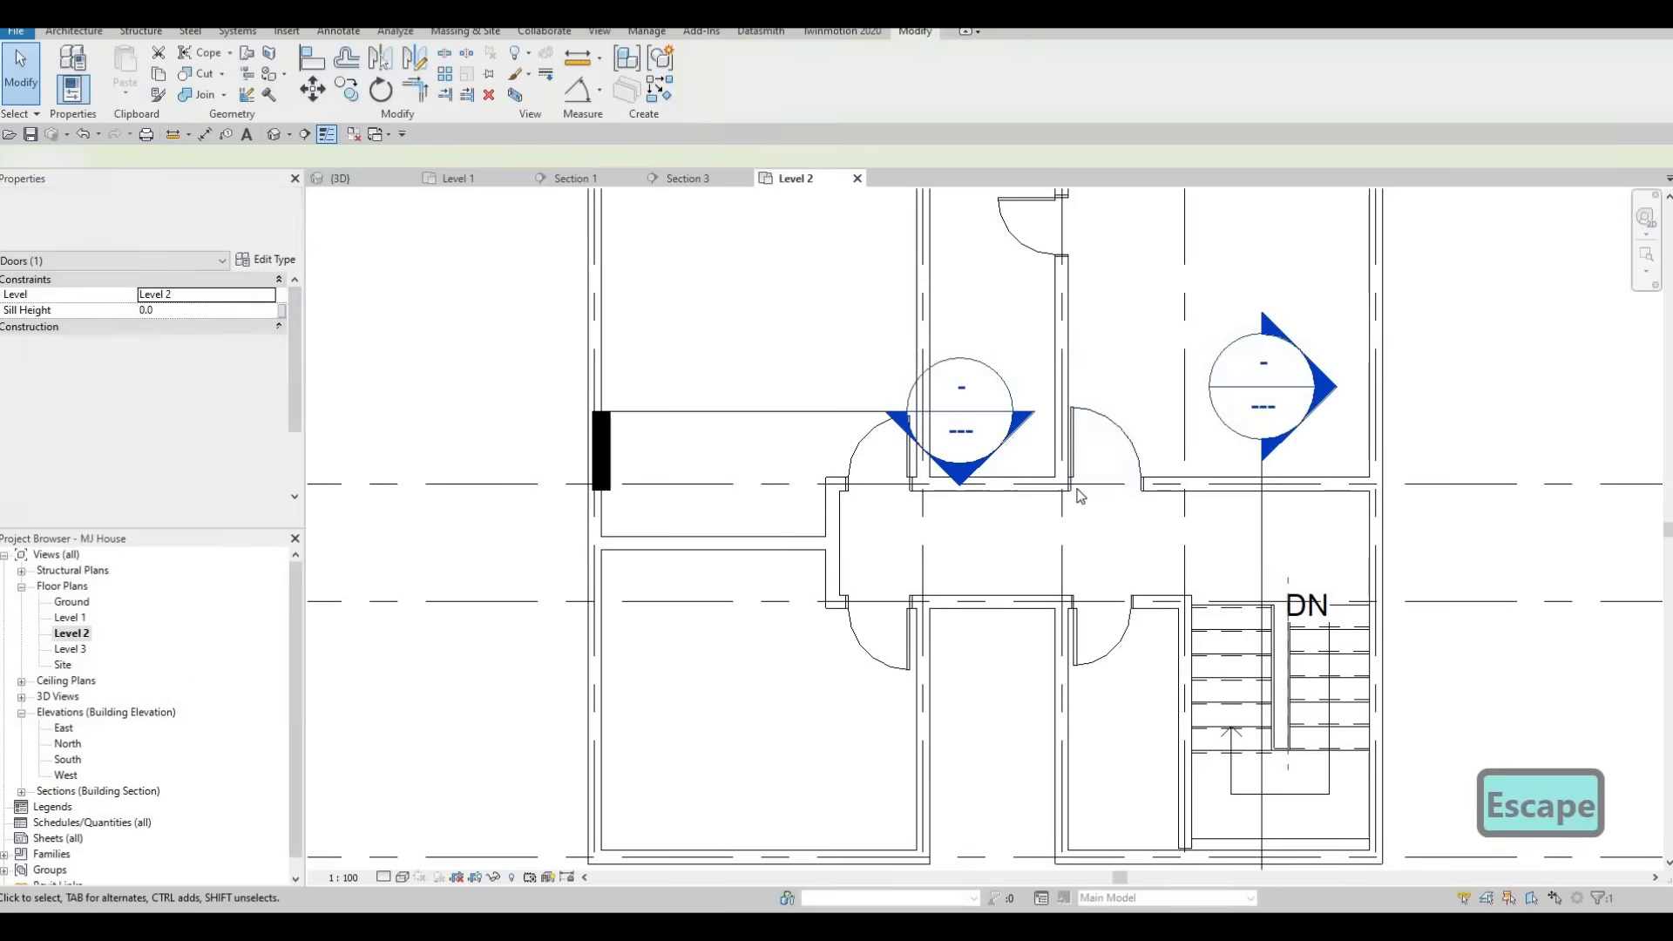
key("Escape")
Nudge the 800 x 2000mm door along the grid E wall to 580 mm from grid 3.
left_click(1084, 491)
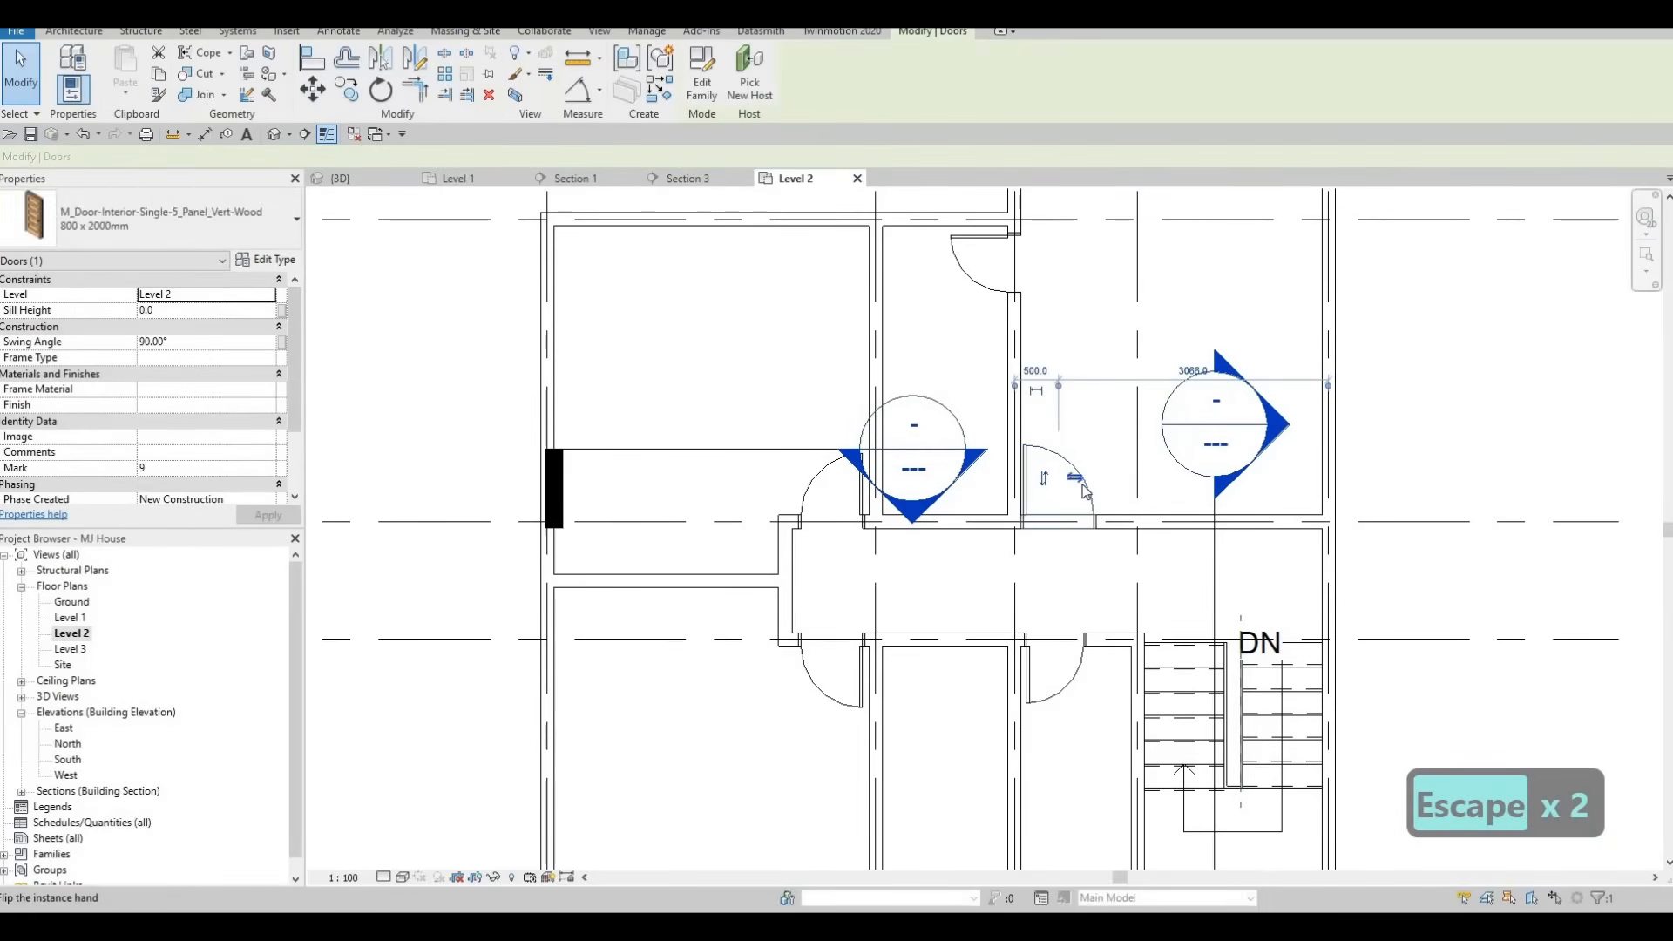
key("Right")
key("Right")
key("Left")
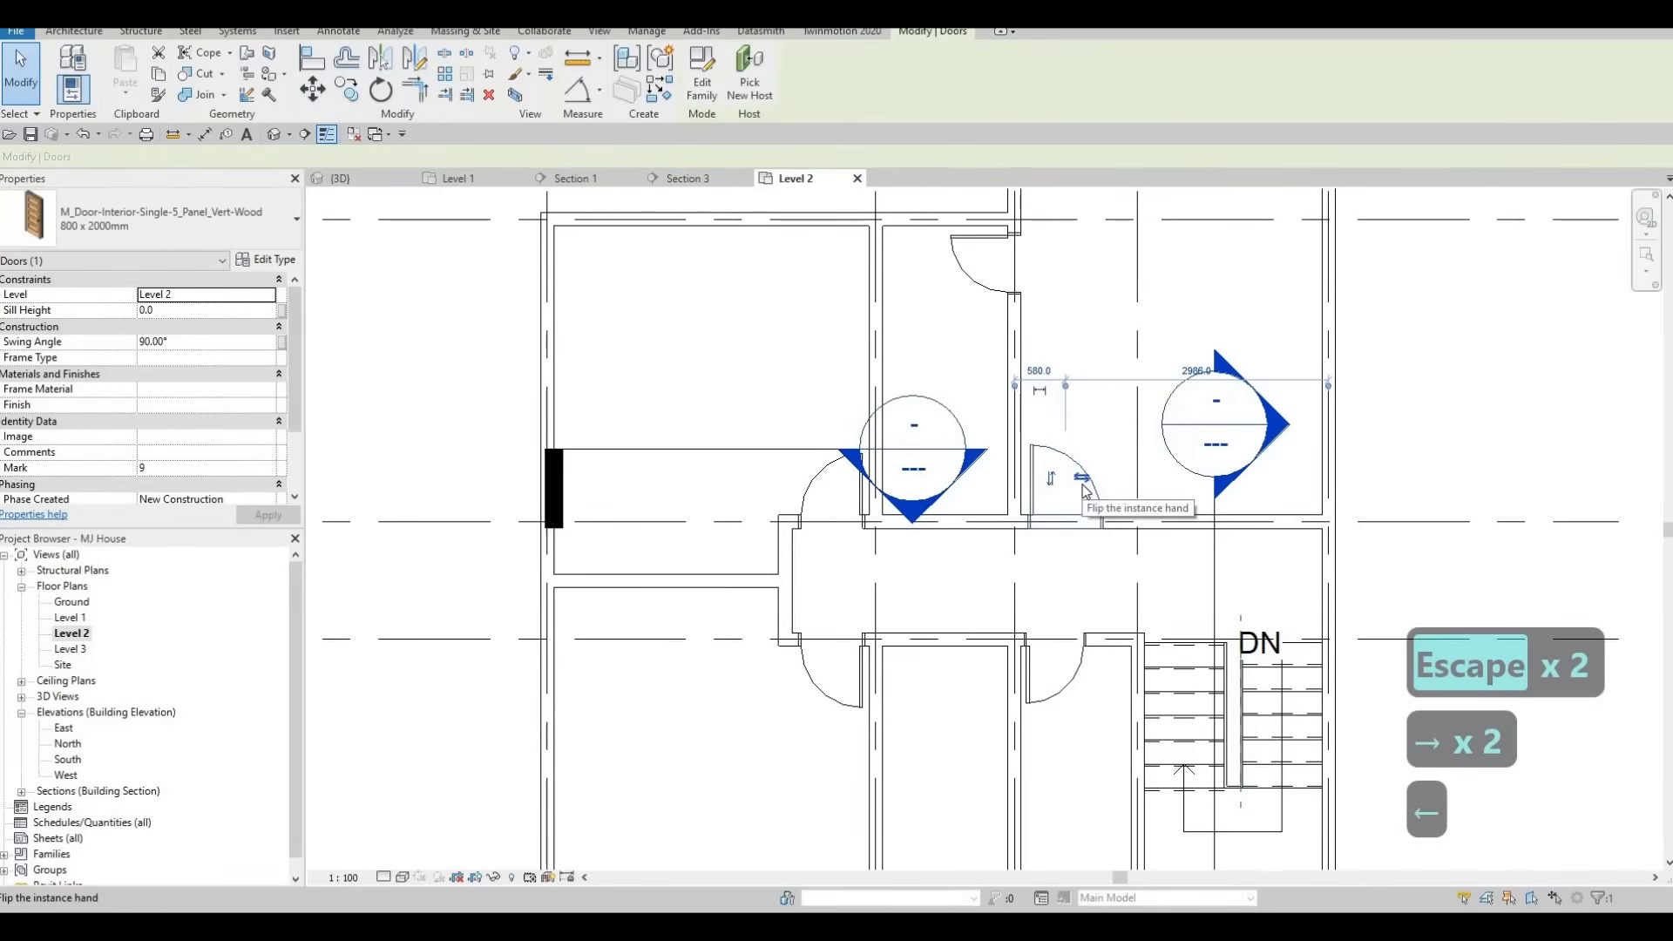
key("Escape")
key("Escape")
scroll(1084, 514, "down", 2)
scroll(1087, 499, "down", 3)
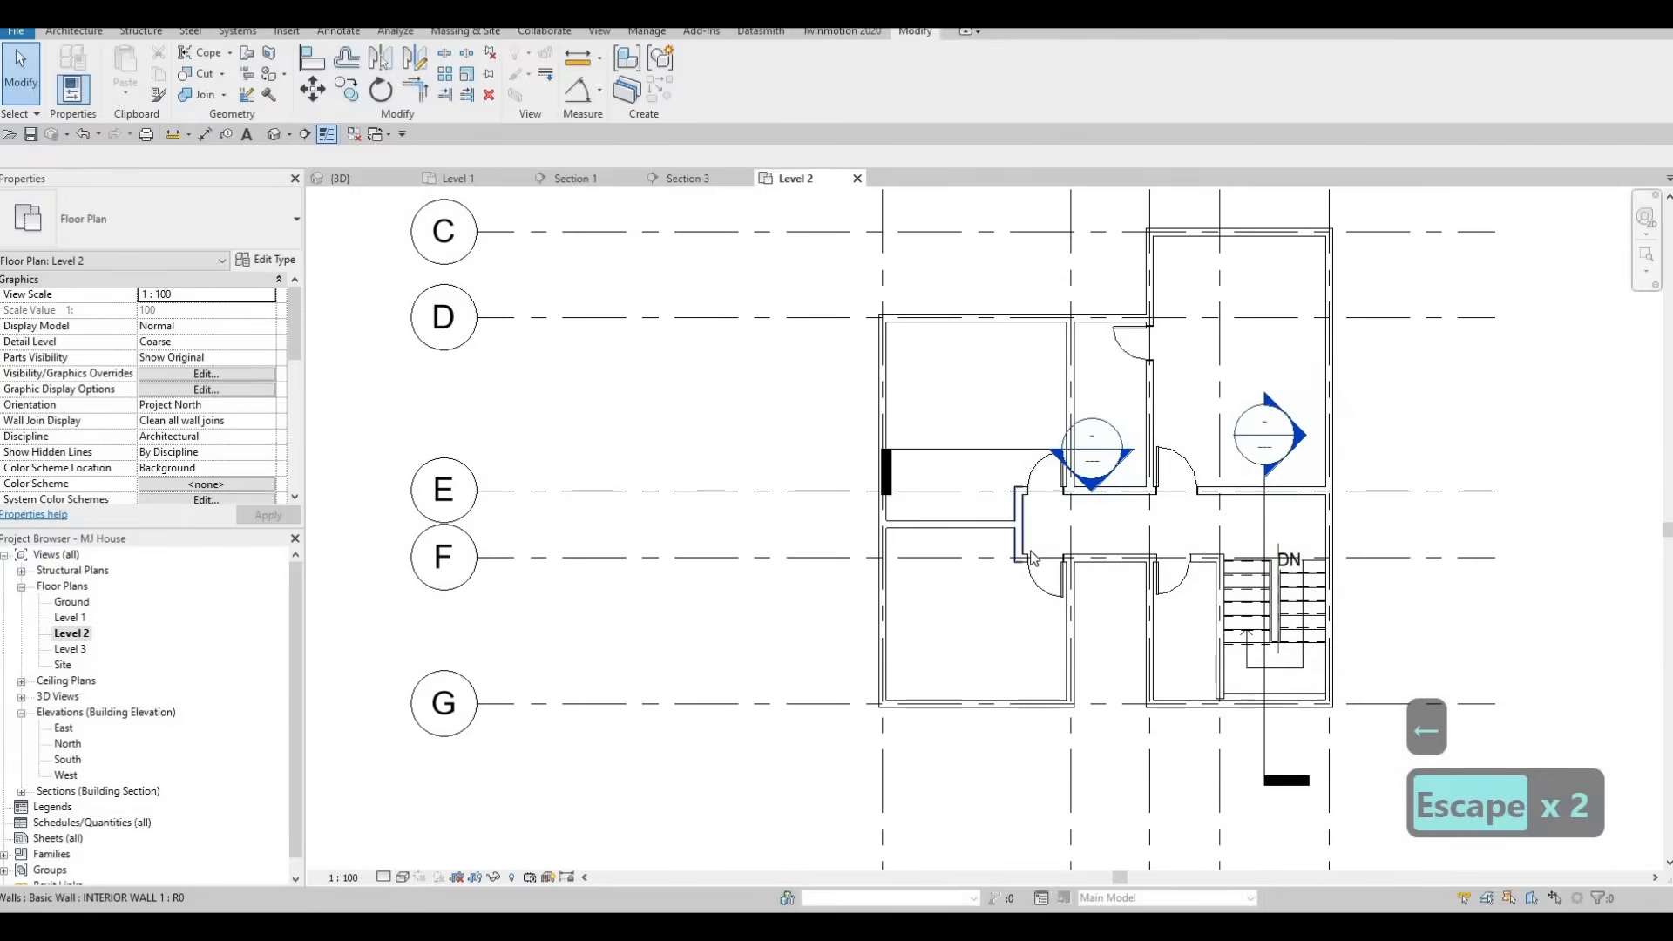
middle_click_drag(985, 551, 1071, 586)
scroll(975, 558, "up", 1)
scroll(1004, 564, "down", 1)
scroll(1091, 587, "up", 2)
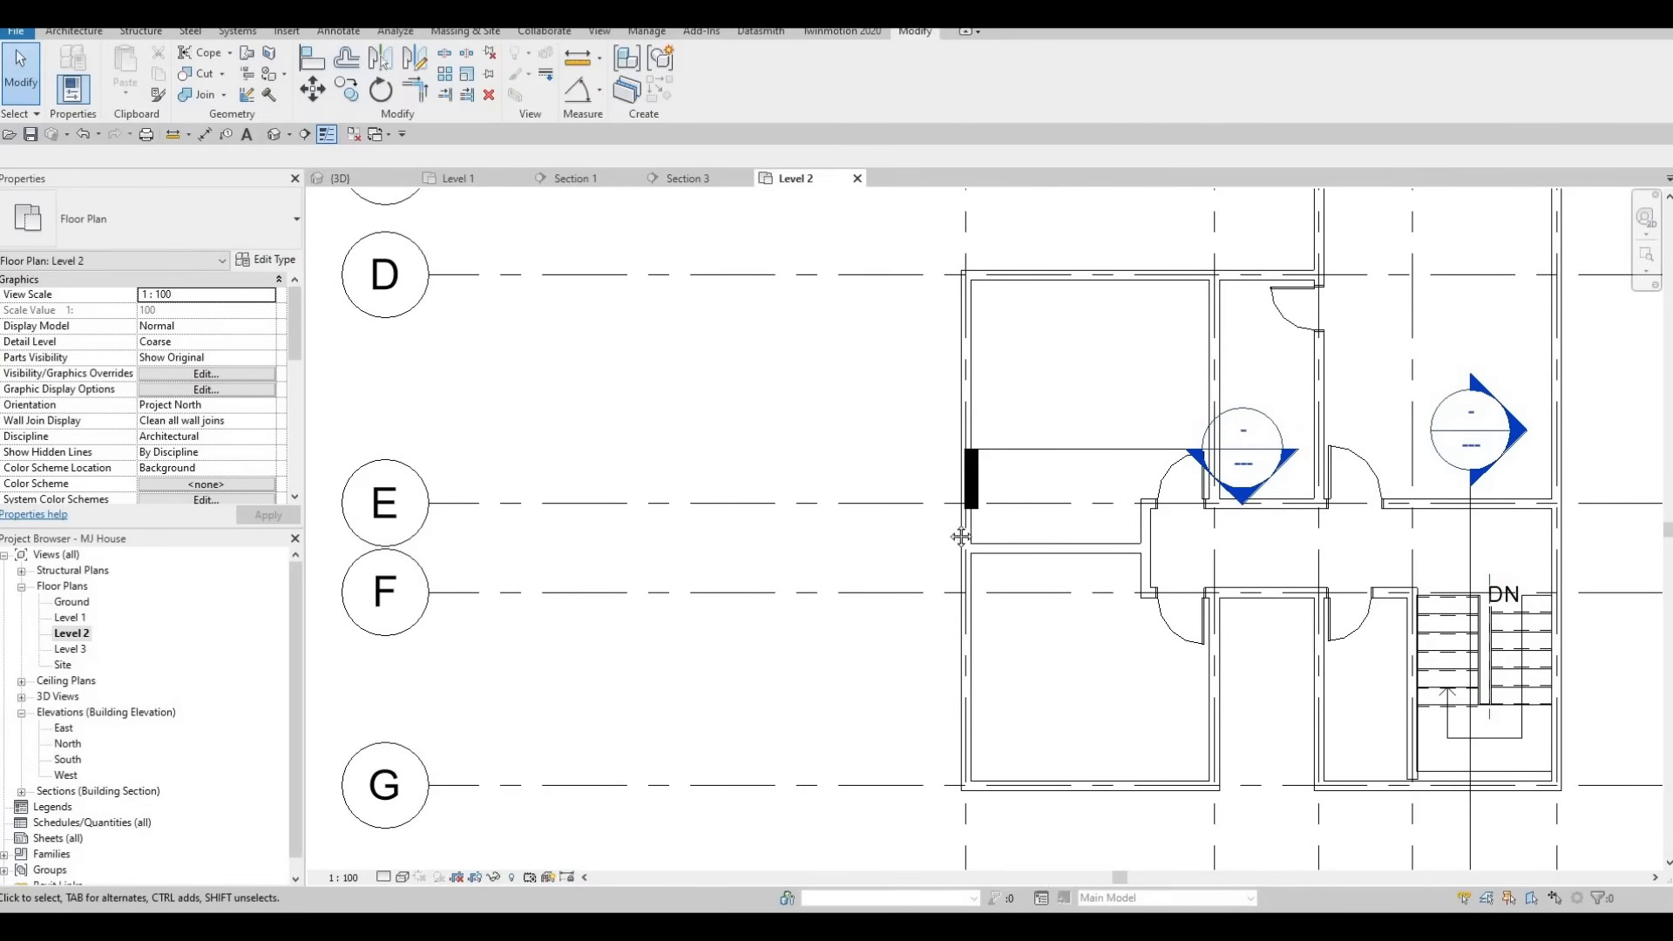
key("Escape")
middle_click_drag(907, 532, 850, 518)
scroll(851, 517, "down", 2)
middle_click_drag(978, 548, 936, 482)
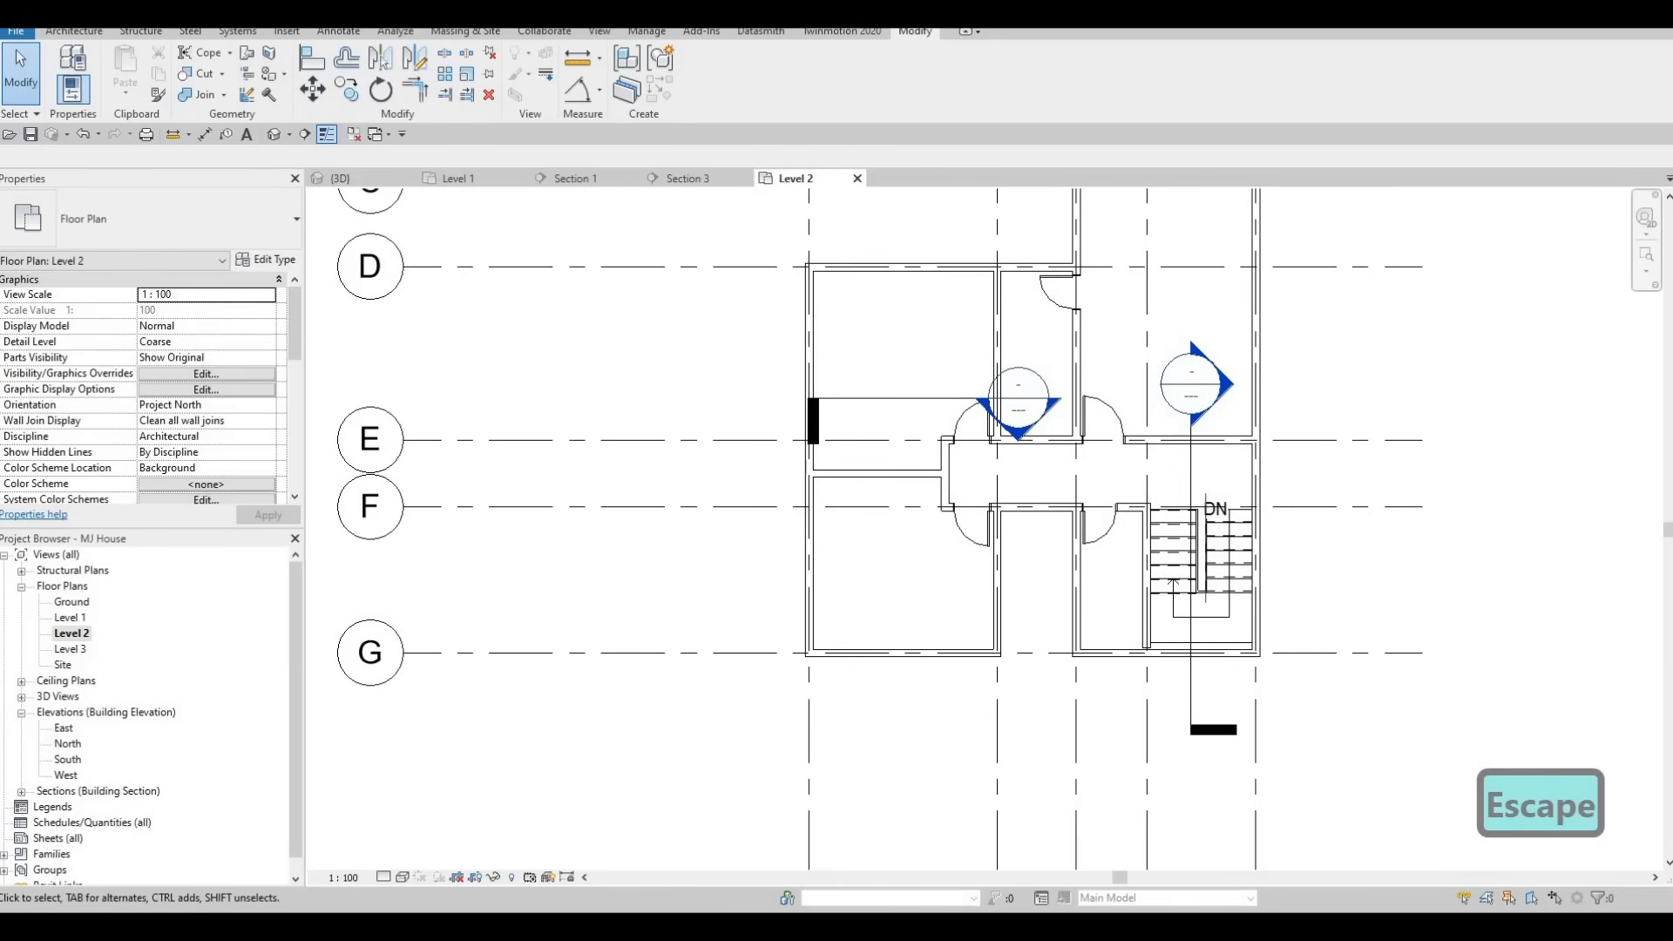
key("F1")
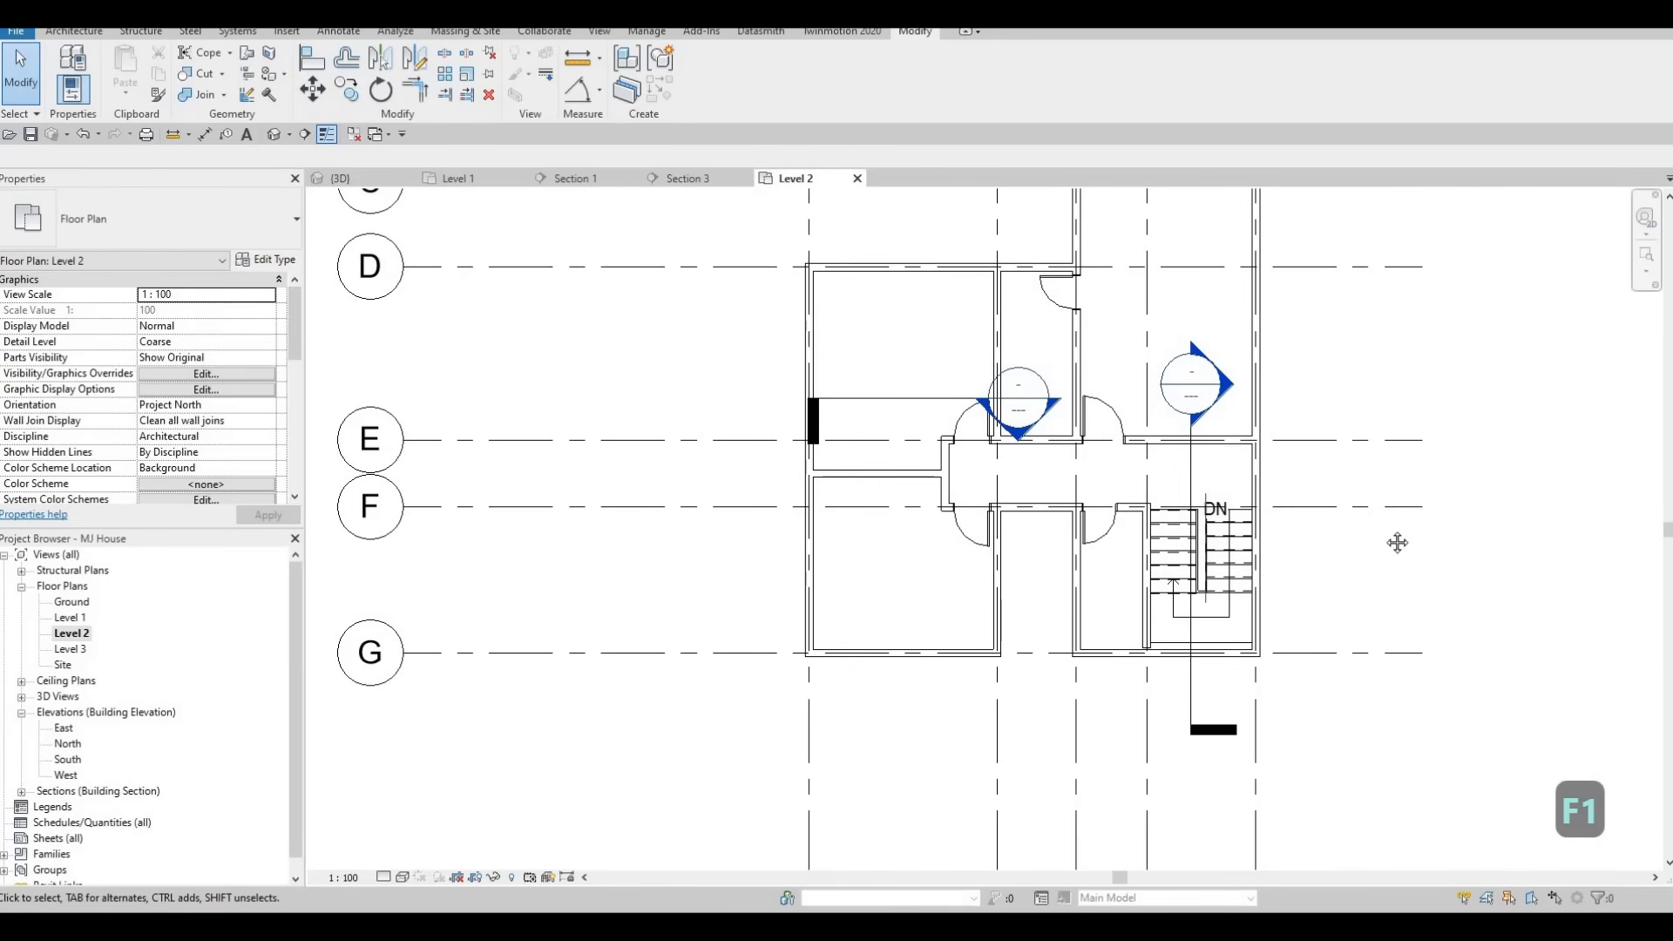
Set the Level 2 plan's underlay base level to Level 1.
middle_click_drag(1397, 543, 1295, 574)
scroll(1341, 644, "down", 1)
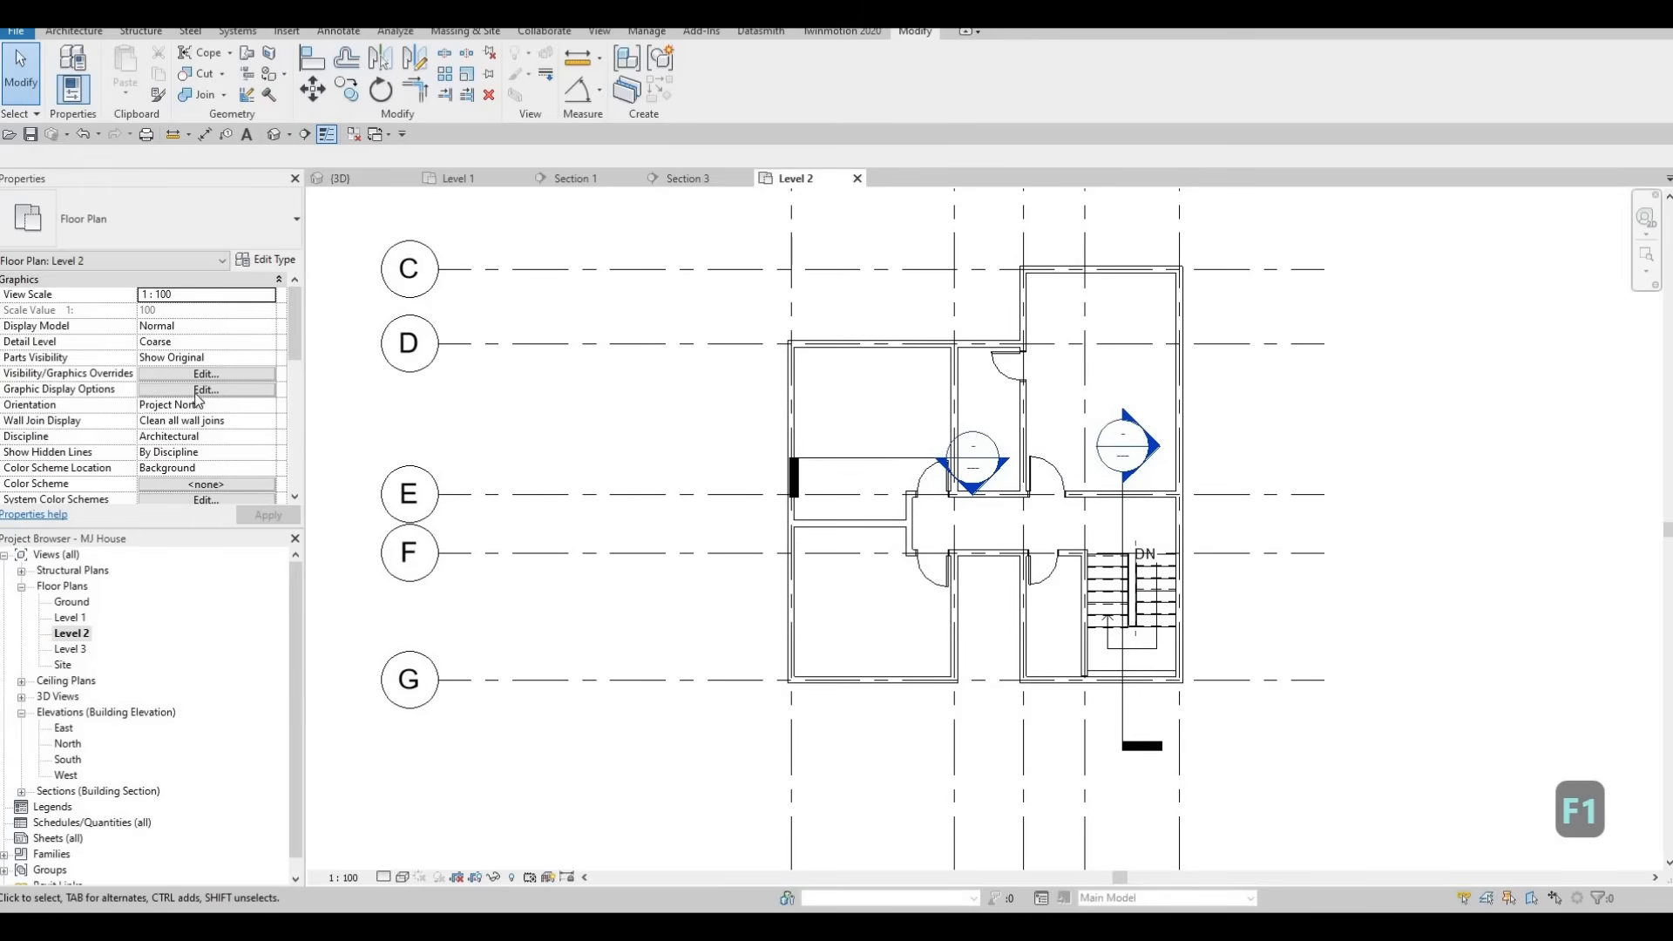
scroll(197, 401, "down", 3)
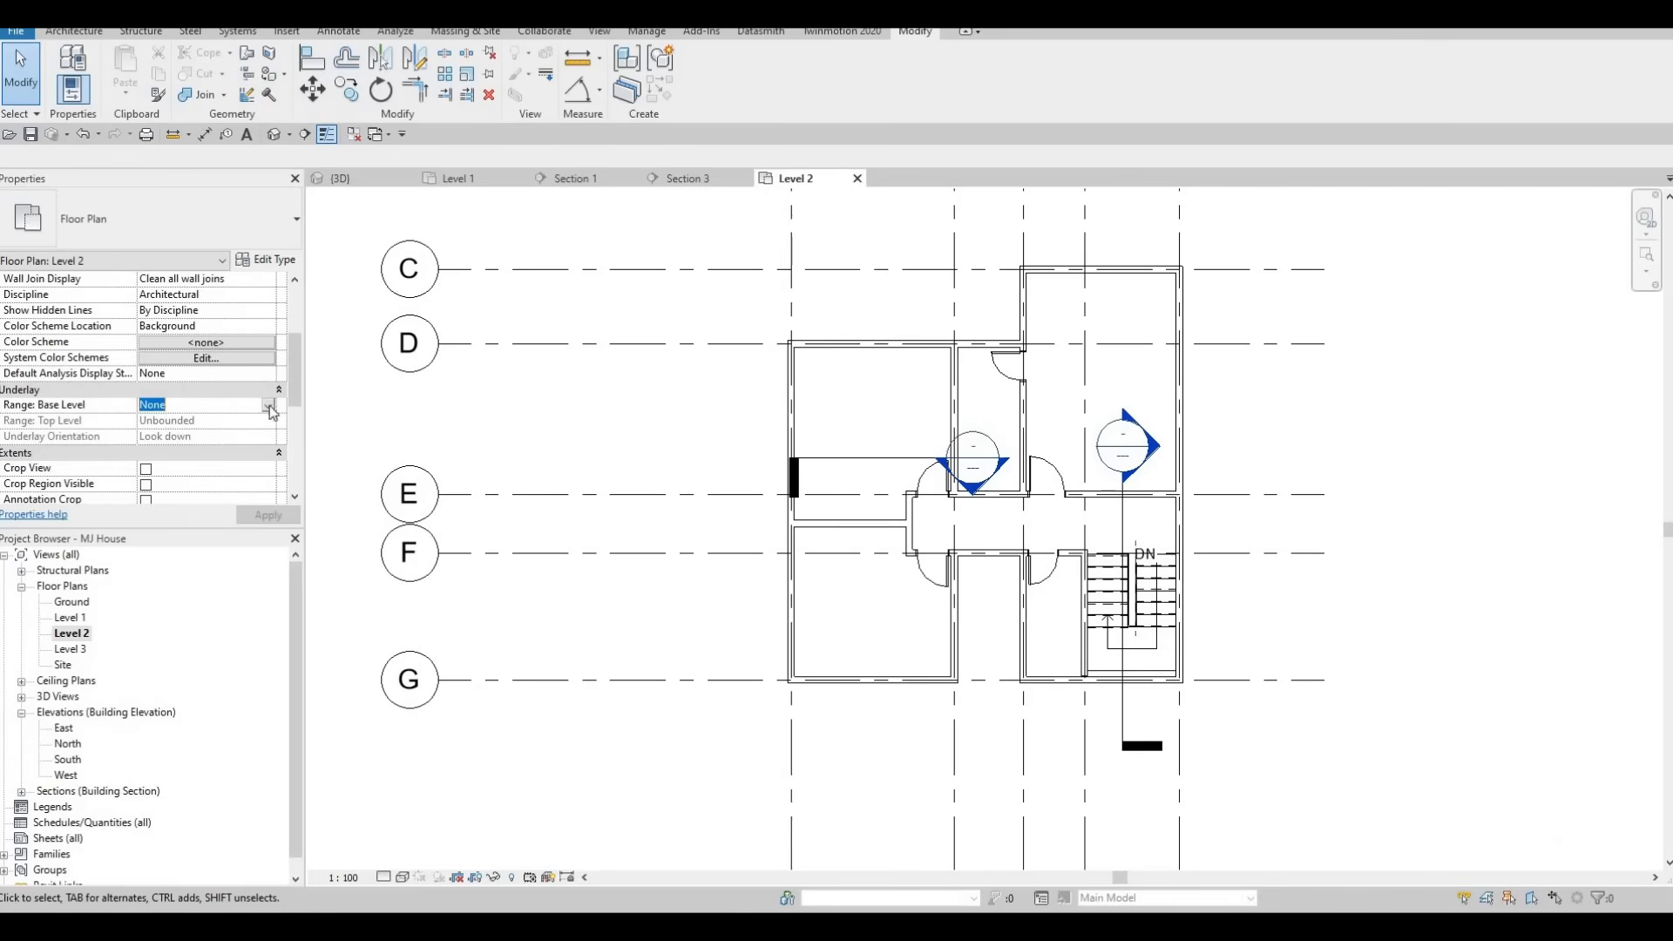
left_click(183, 406)
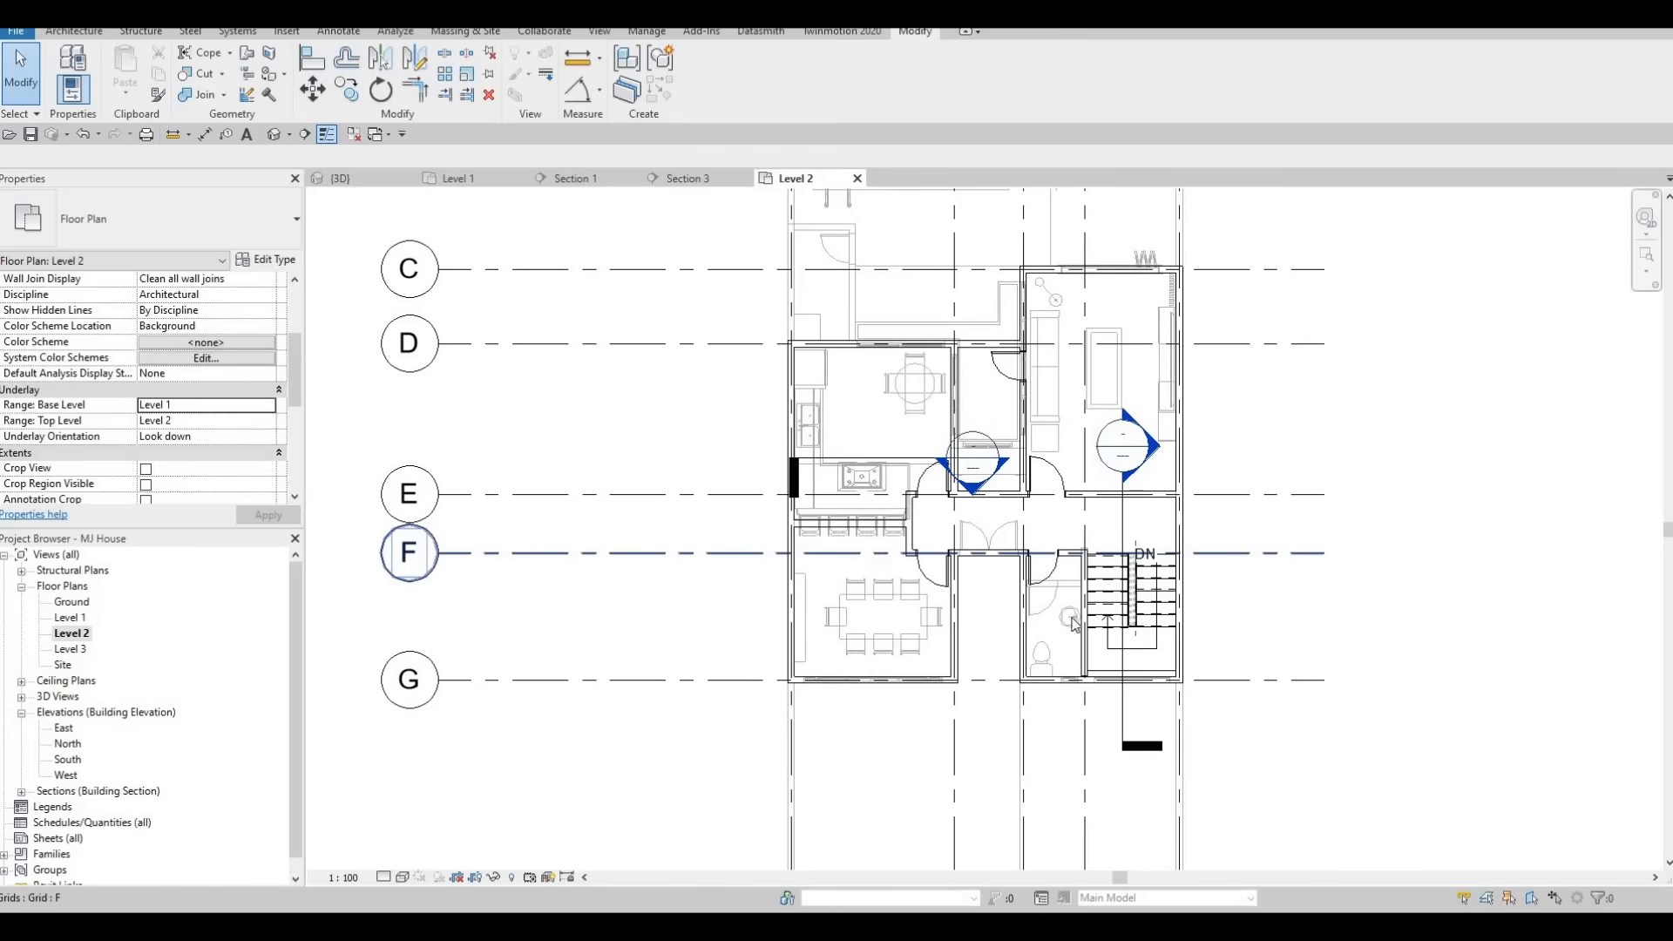
Place an M_Toilet-Domestic-2D matching the underlay toilet on the left wall of the bathroom between grids D and E.
left_click(1062, 668)
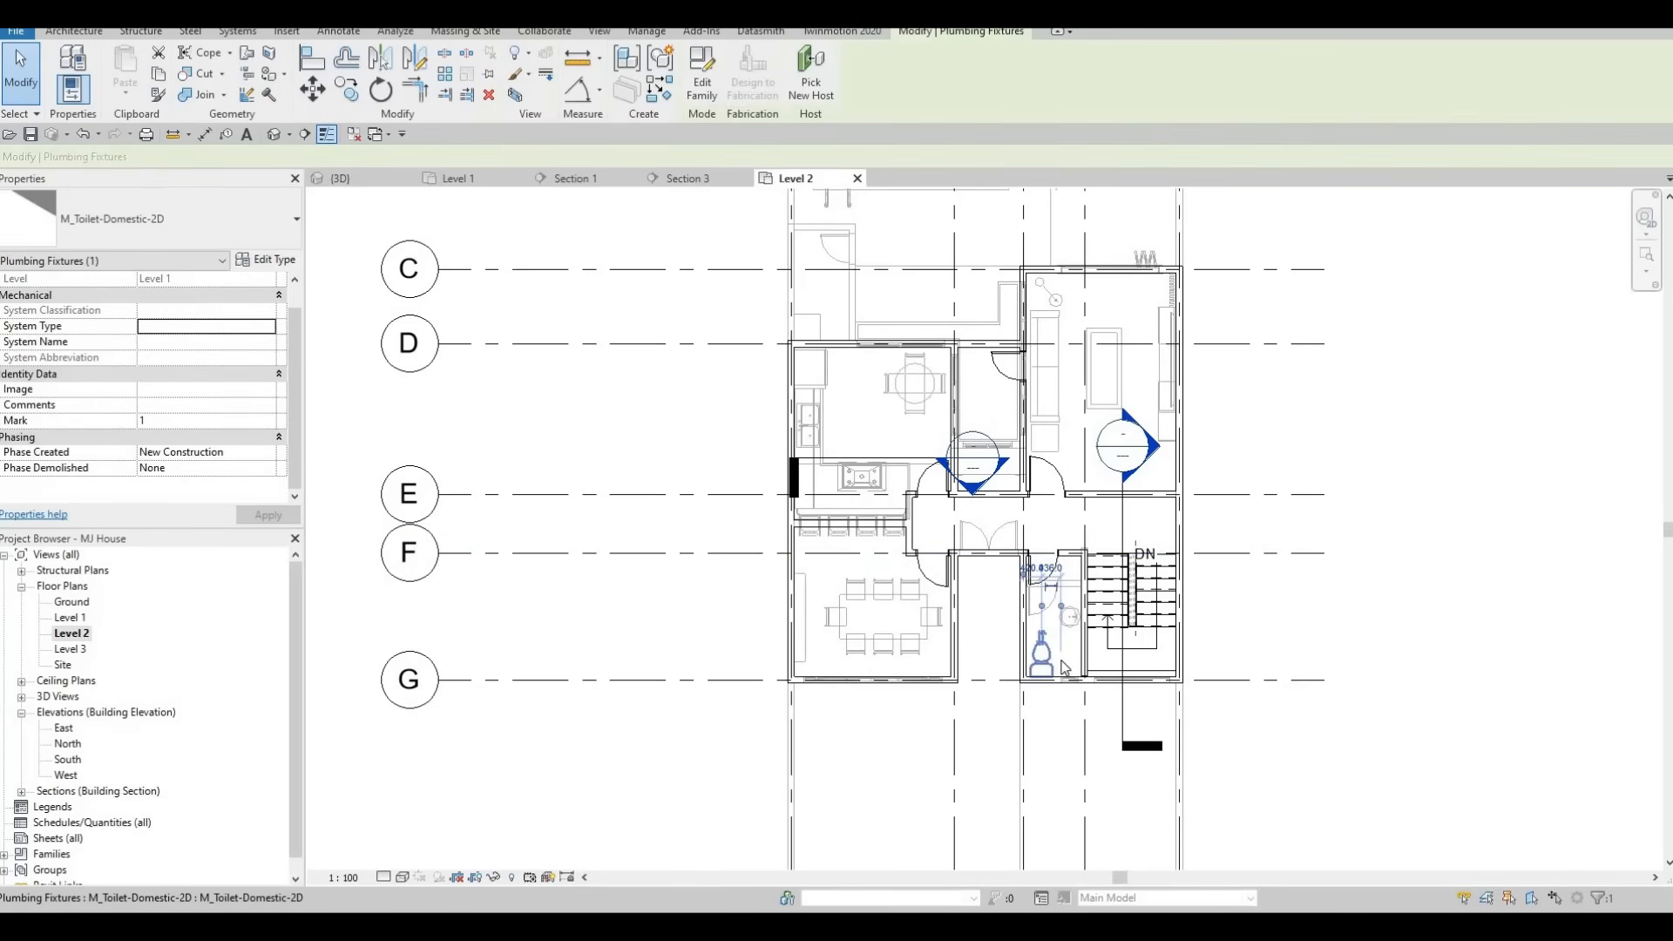
key("s")
scroll(969, 435, "up", 3)
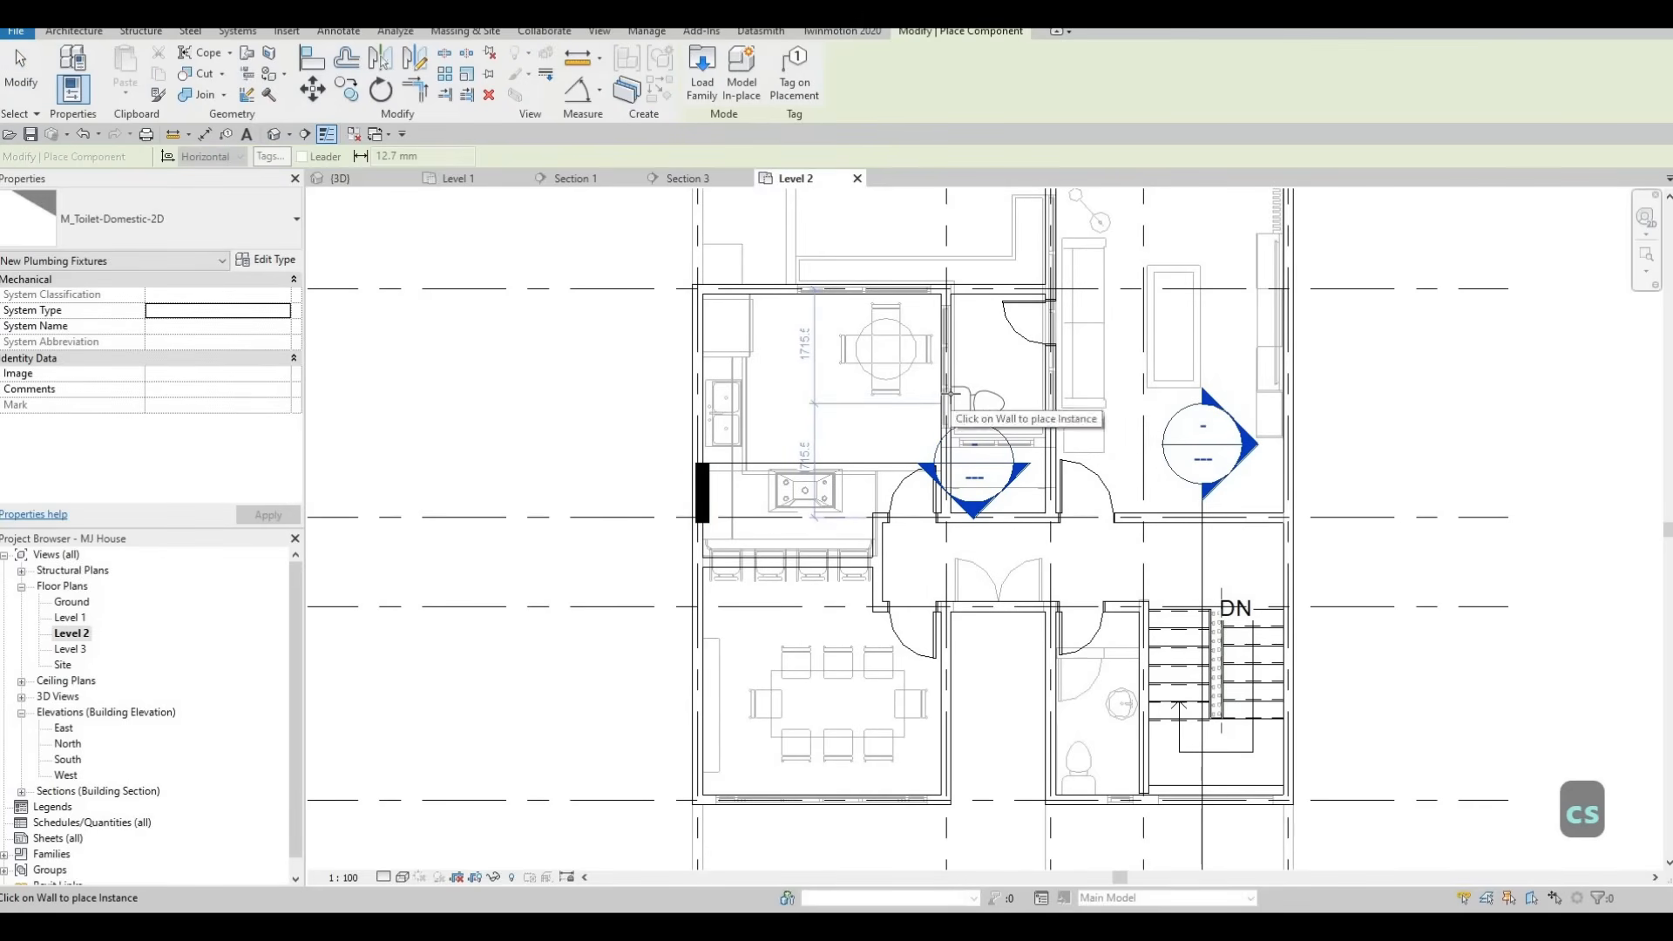
key("Escape")
key("Escape")
Place an M_Sink Vanity-Round 482 x 482mm, matching the underlay sink, beside the toilet on the side towards grid D.
left_click(1117, 704)
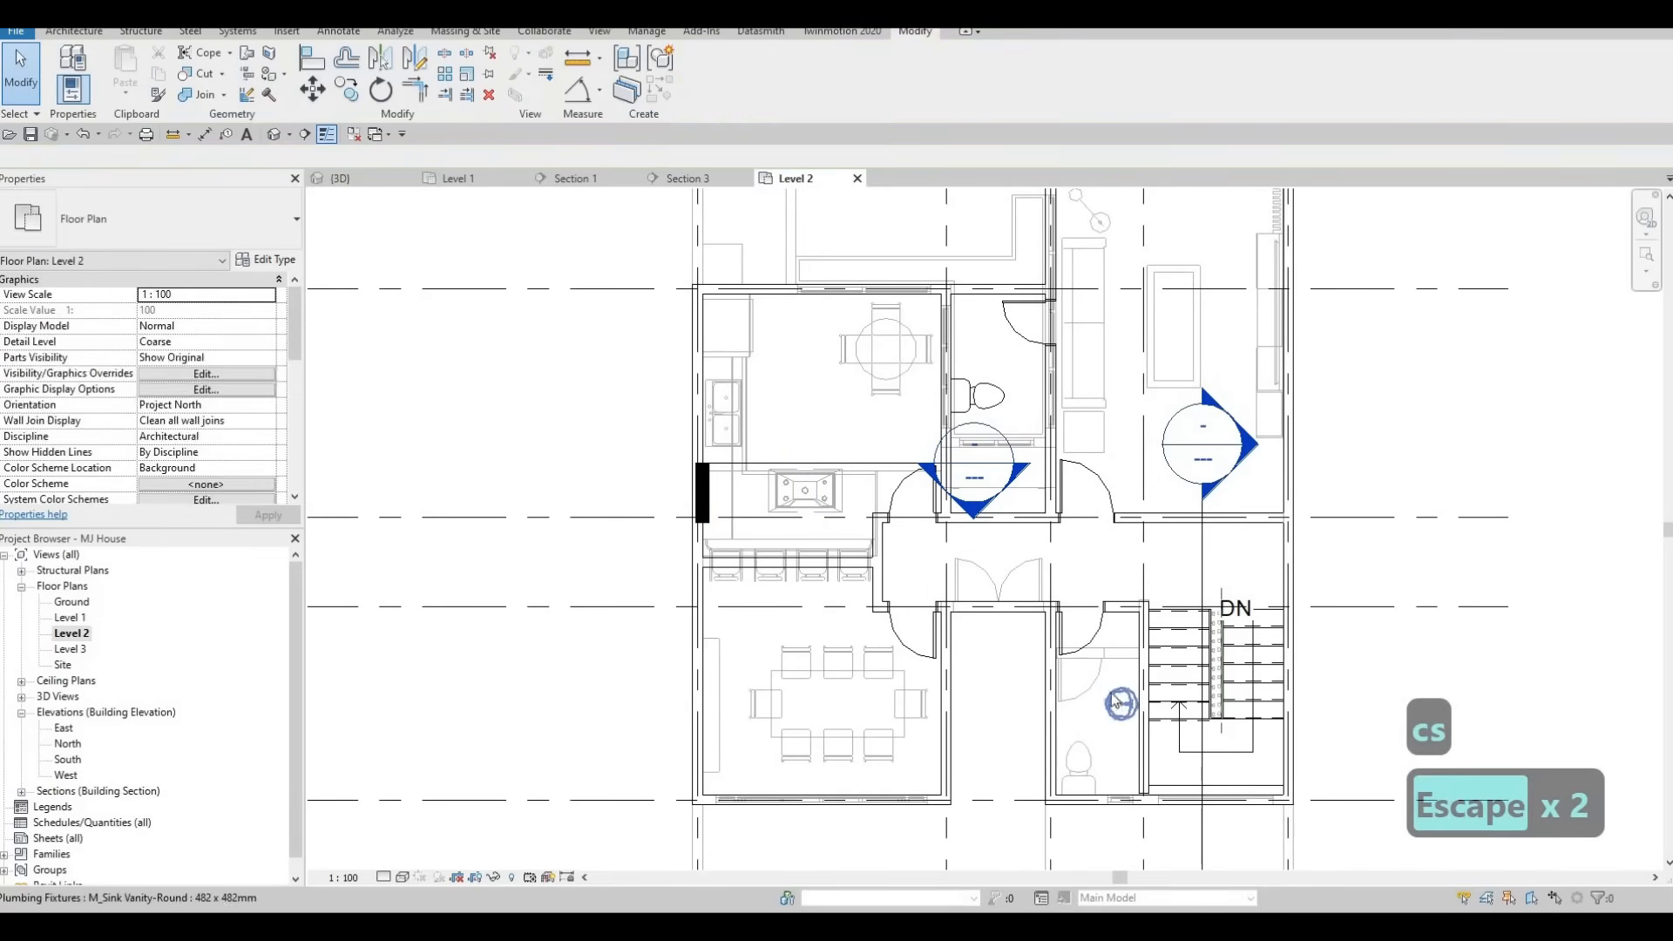
key("c")
key("s")
scroll(971, 346, "up", 2)
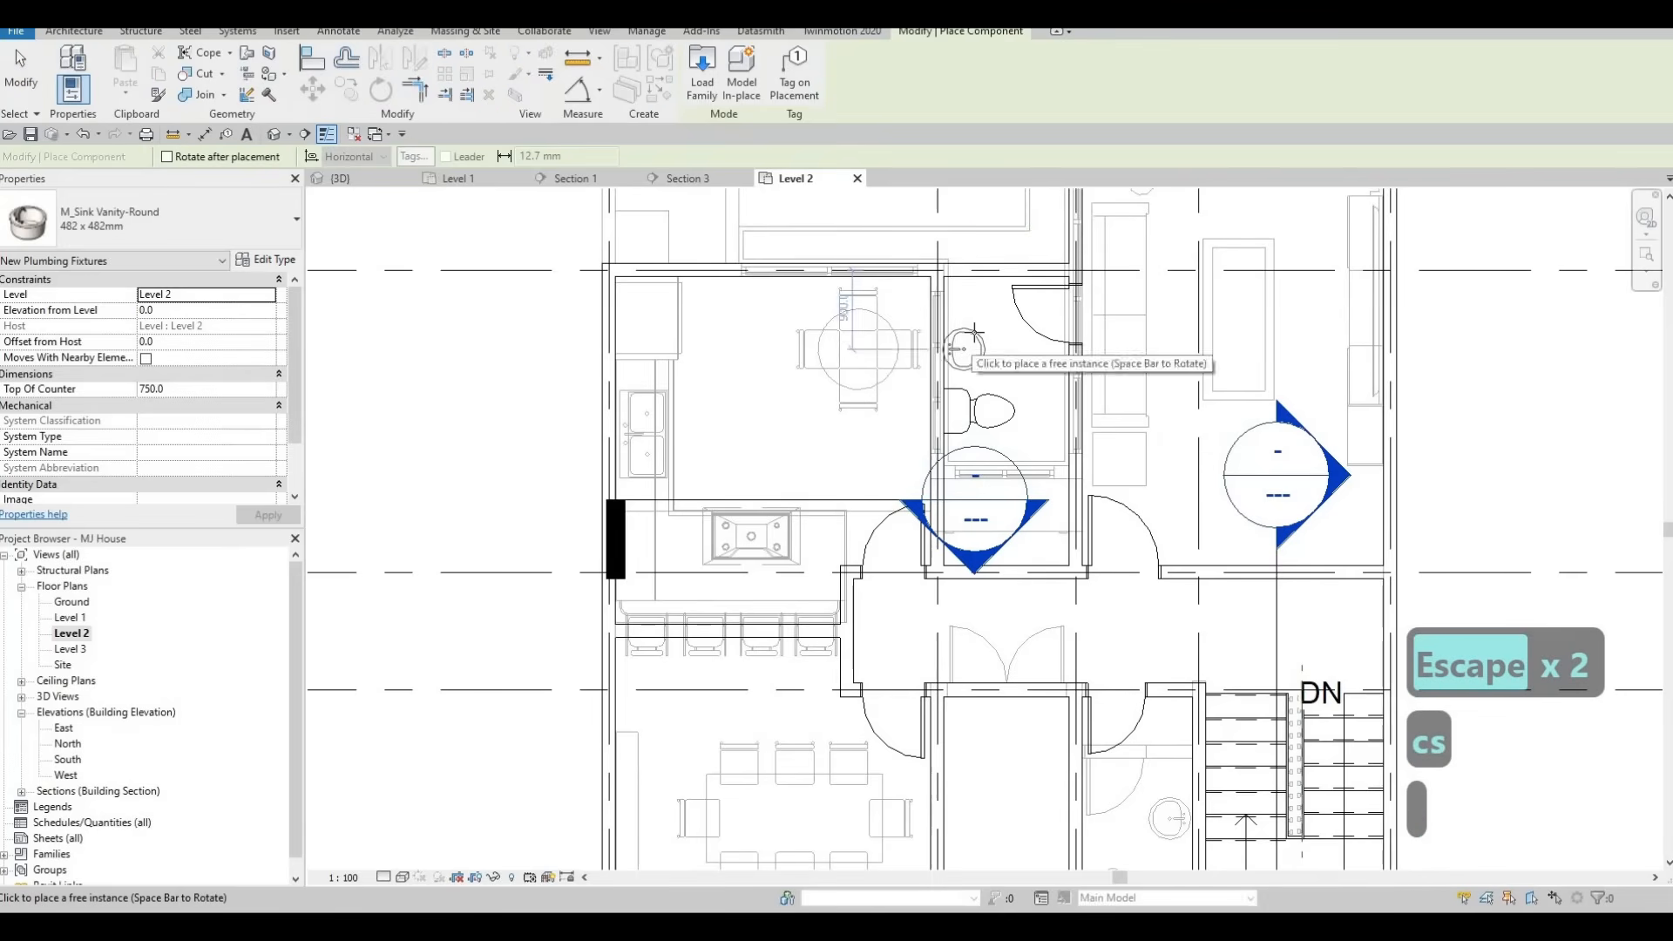
left_click(984, 357)
key("Escape")
key("Escape")
Set the Level 2 plan's underlay base level to None.
middle_click_drag(895, 527, 939, 446)
scroll(939, 446, "down", 2)
middle_click_drag(1087, 473, 1066, 593)
scroll(1077, 567, "down", 1)
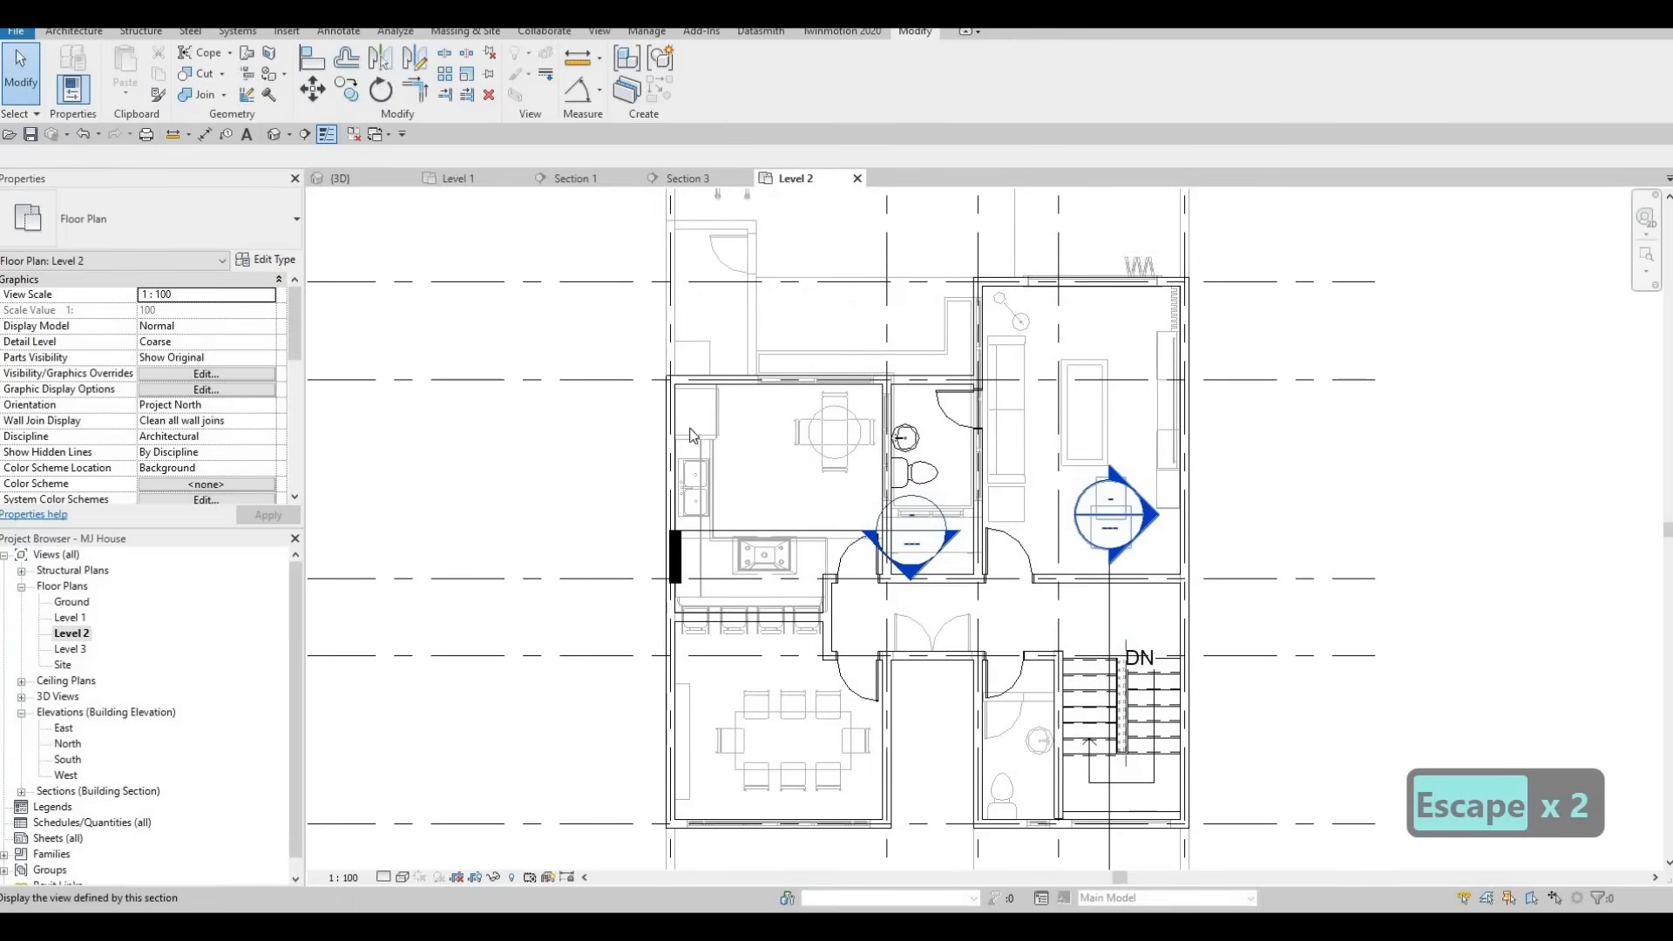
scroll(218, 390, "down", 5)
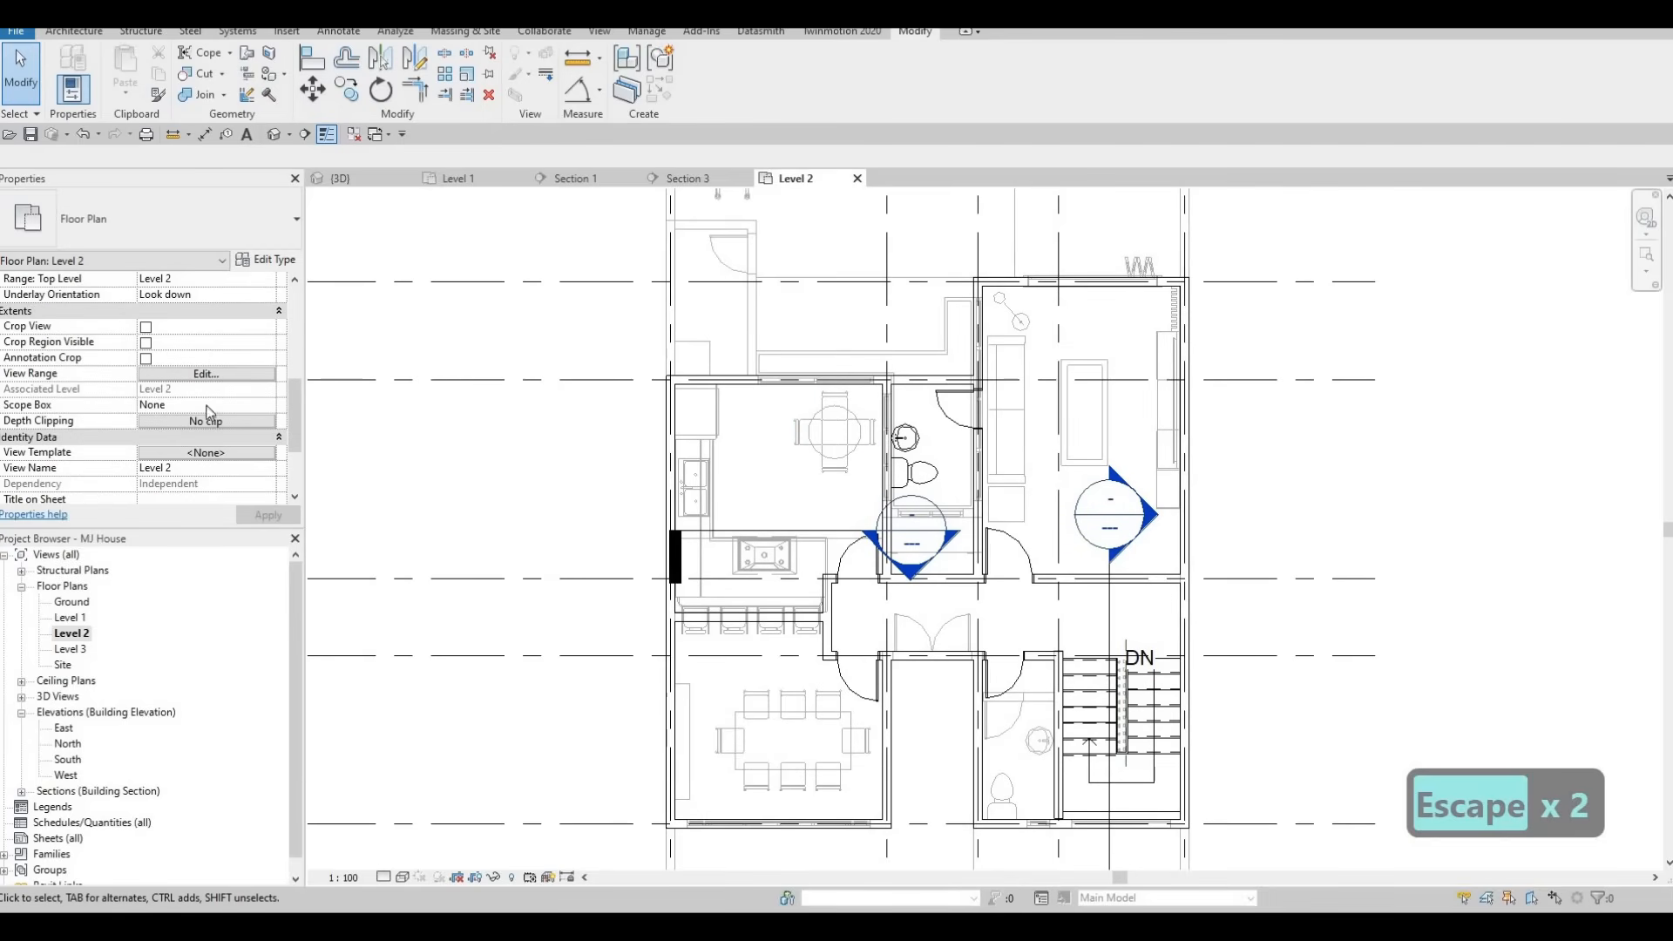
scroll(246, 340, "up", 3)
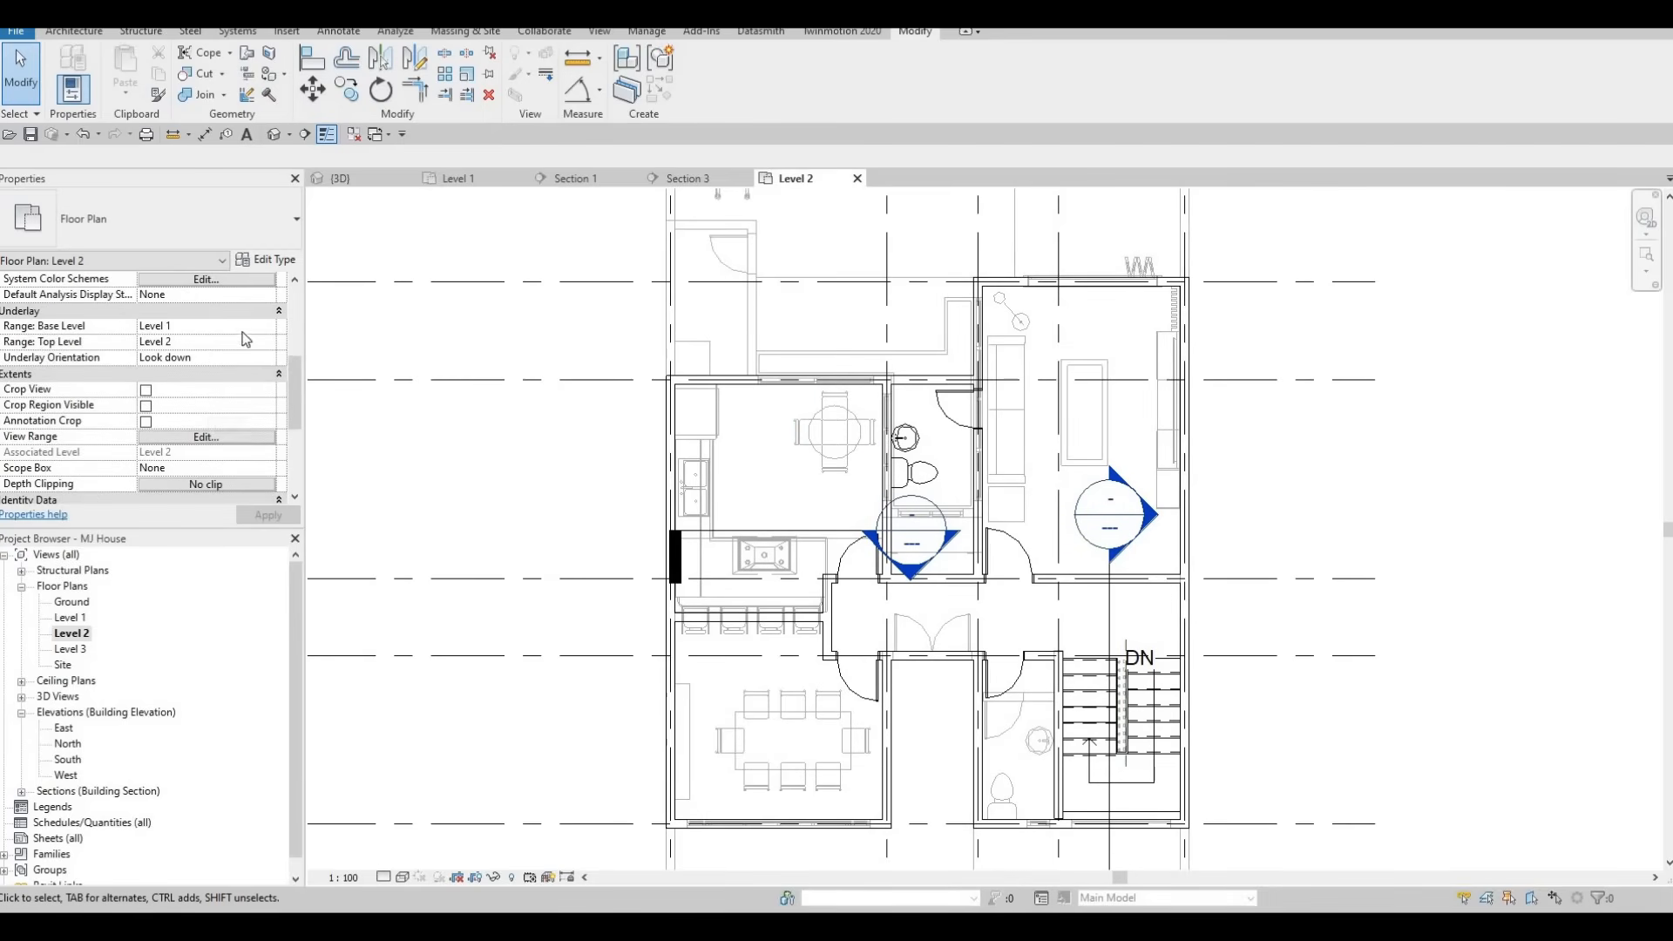
left_click(267, 327)
left_click(173, 342)
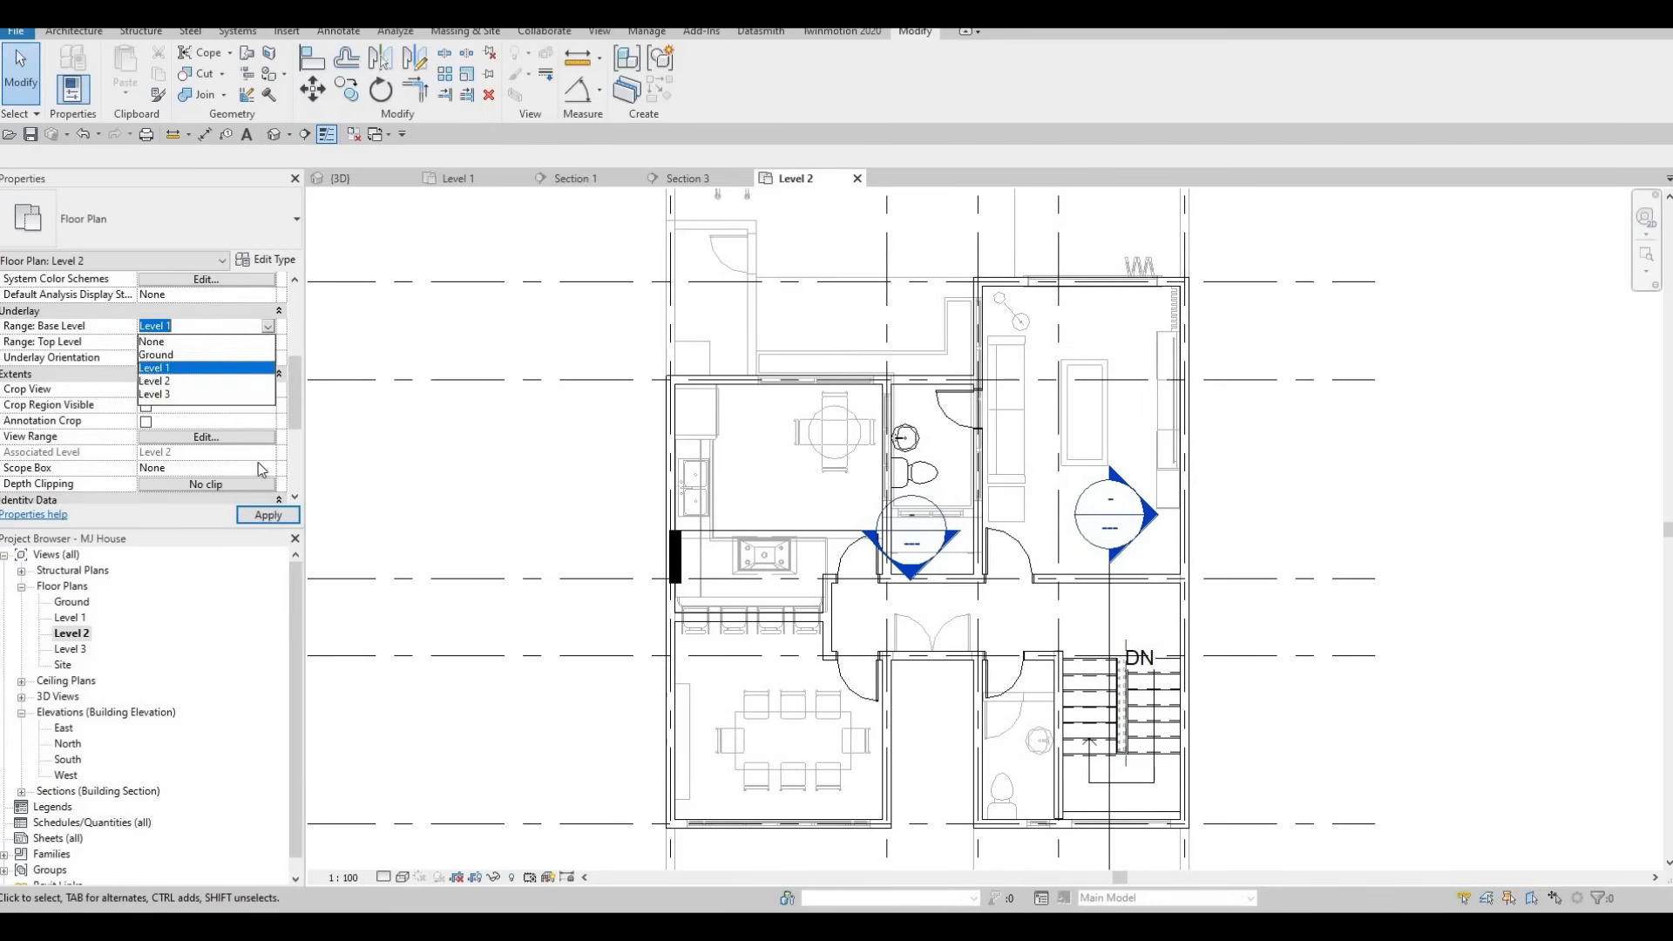
scroll(827, 522, "up", 4)
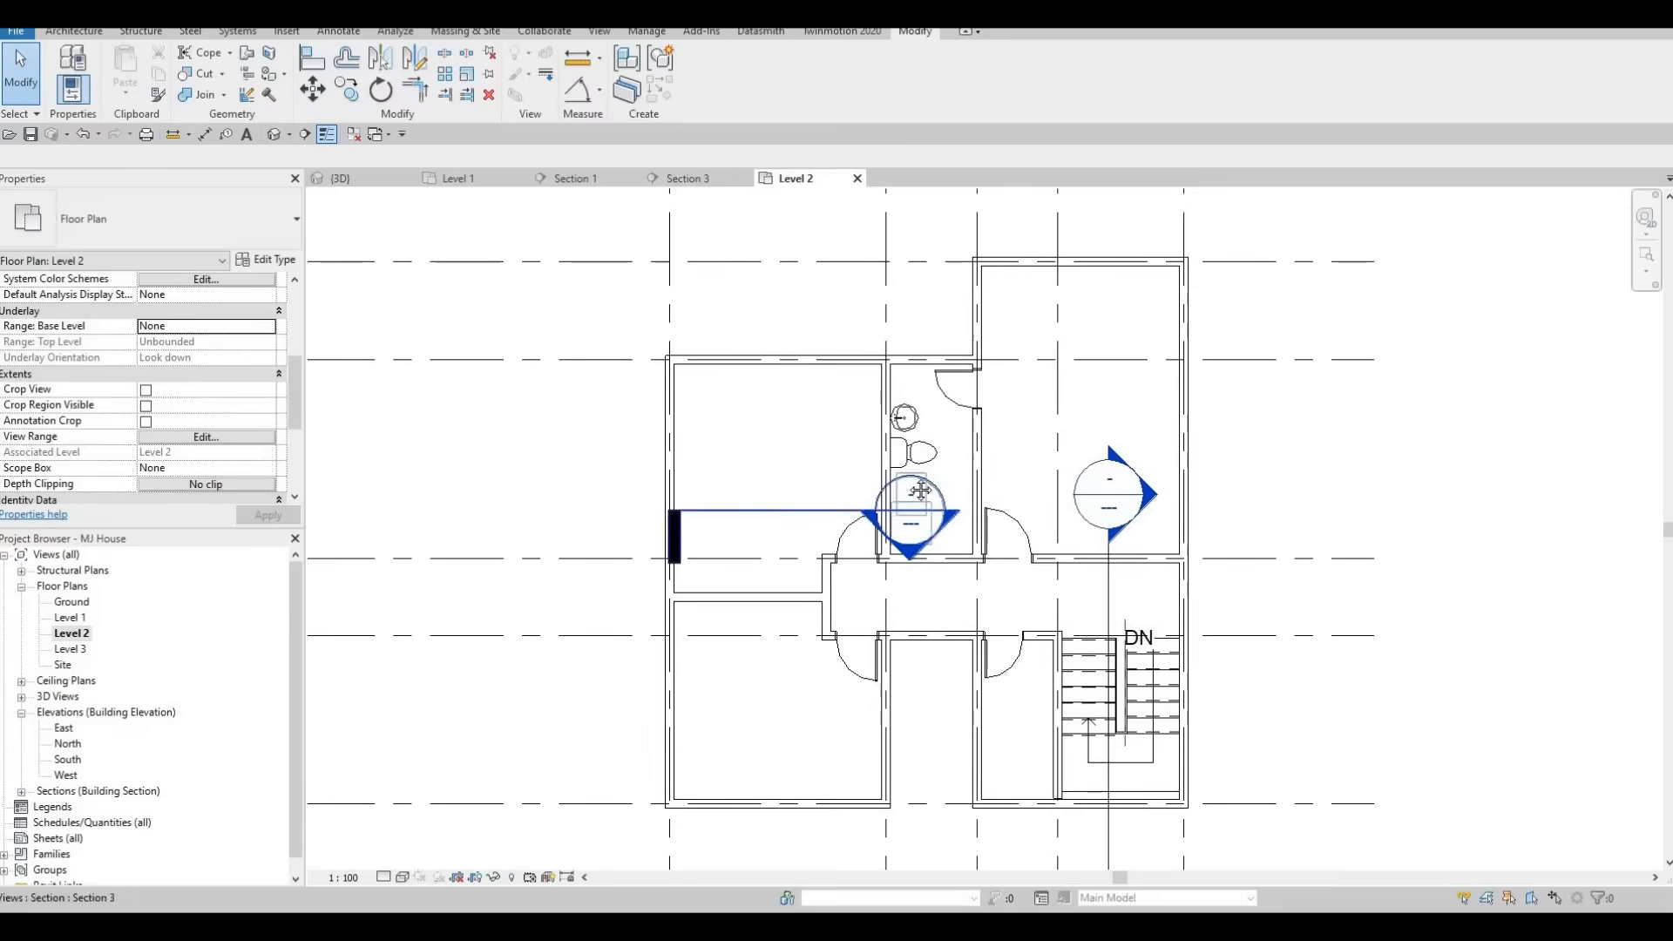
key("Escape")
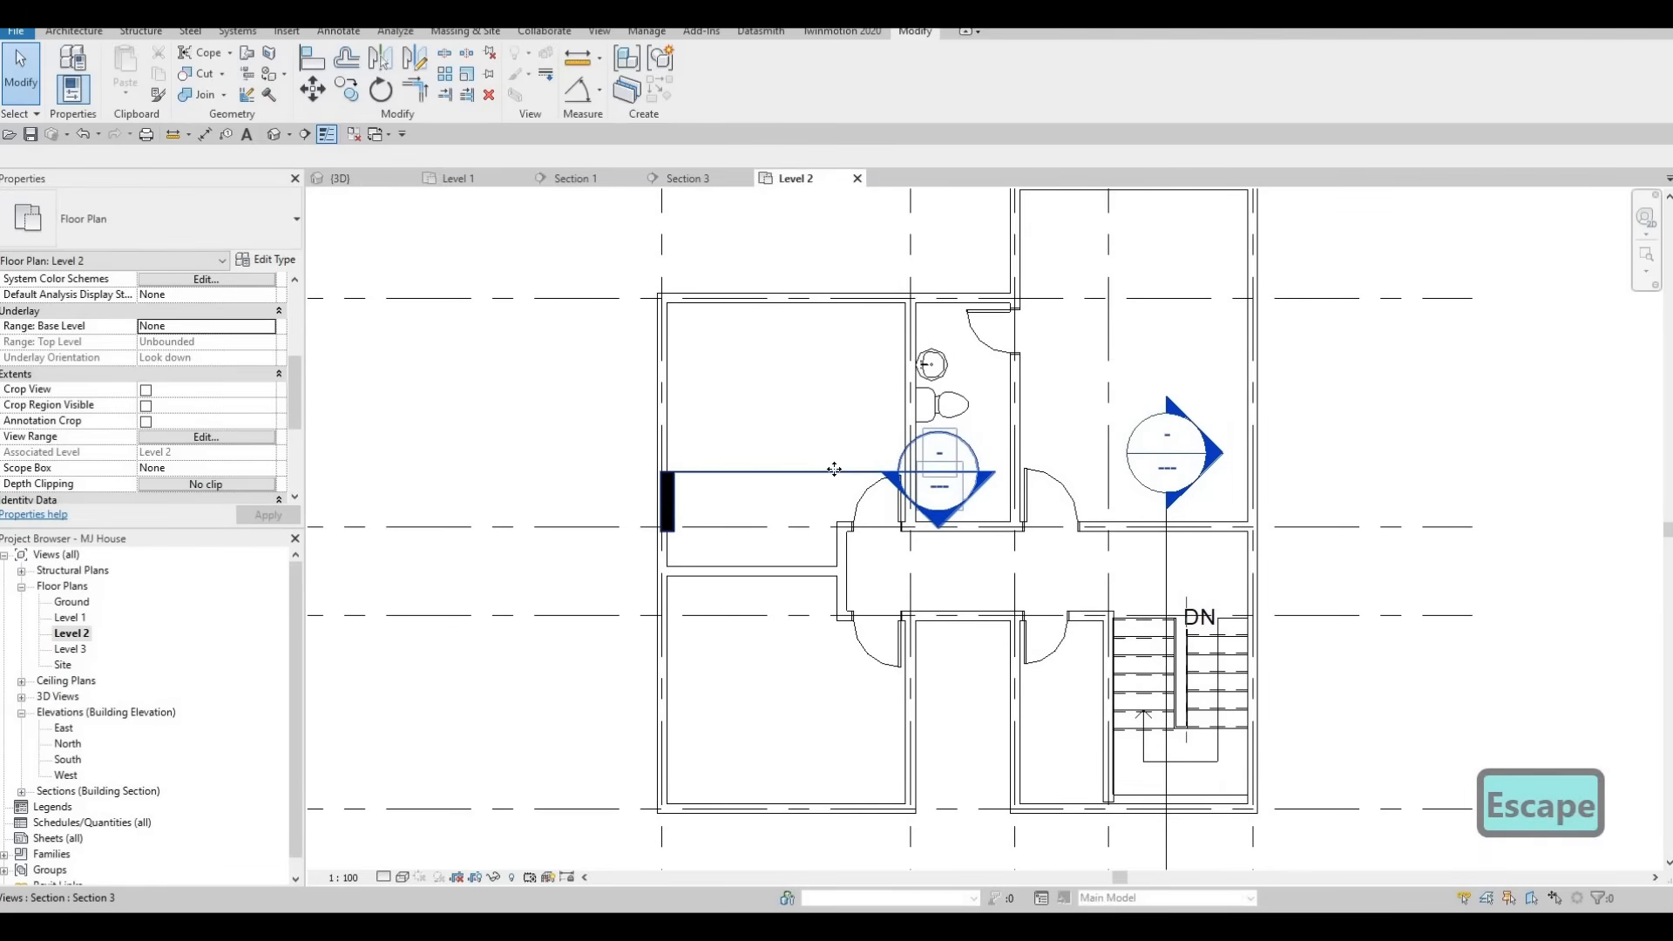
Hide the three section marks as elements in the Level 2 plan.
left_click(834, 469)
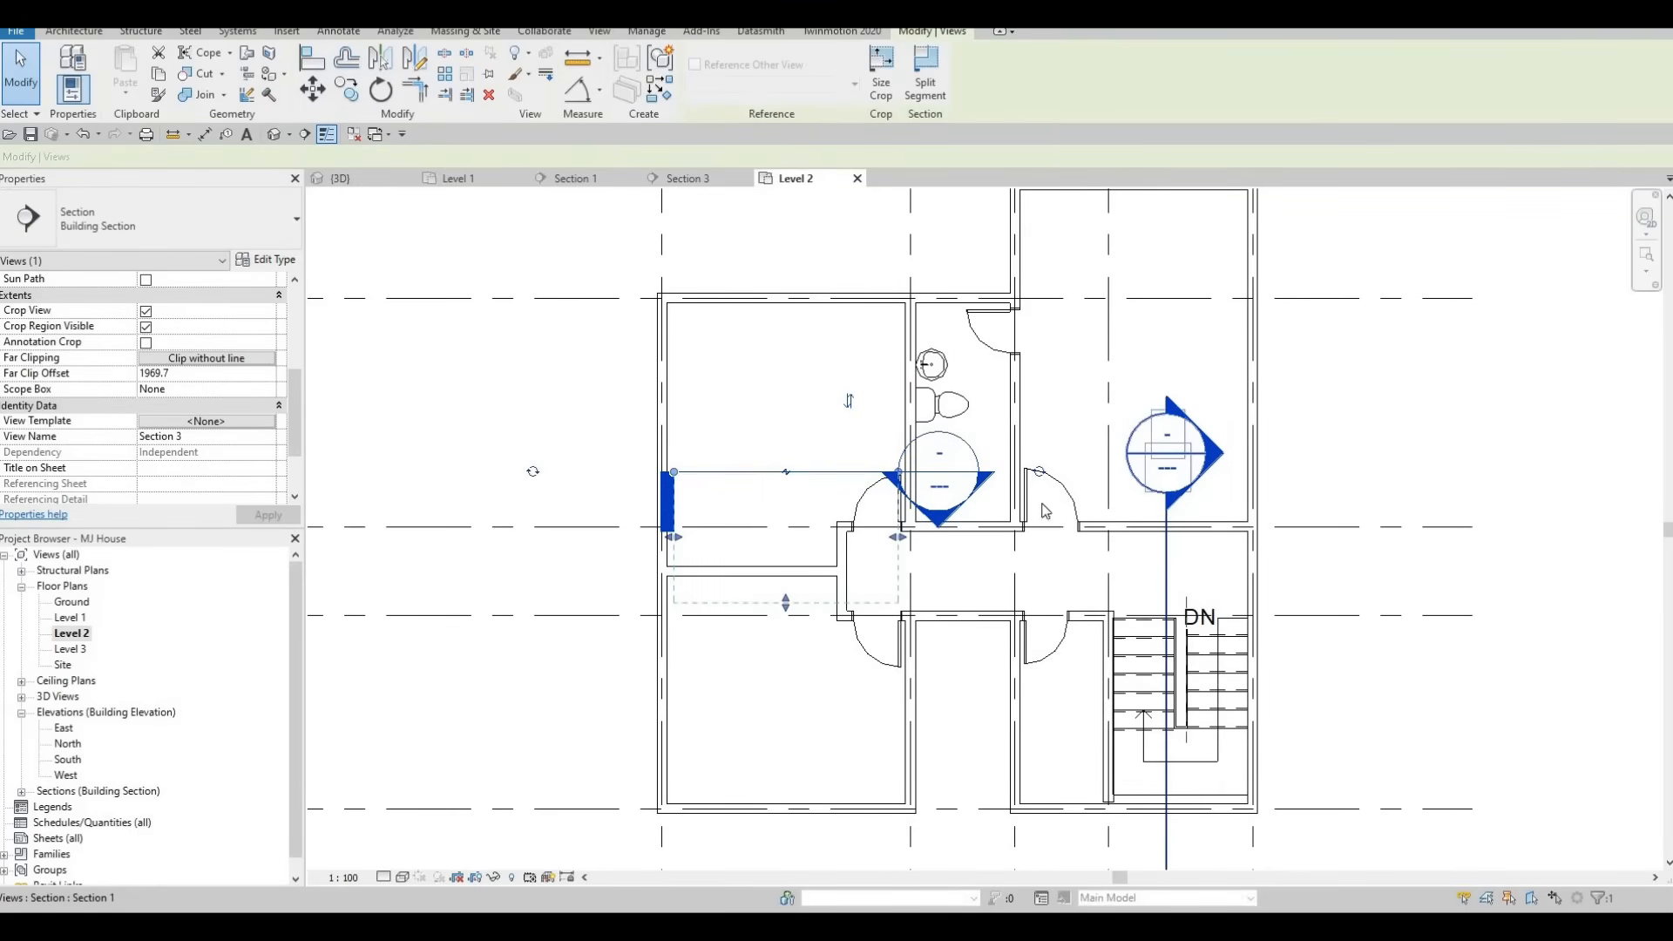
left_click(1167, 549, "ctrl")
scroll(947, 262, "down", 2)
scroll(946, 257, "down", 1)
left_click(940, 251, "ctrl")
right_click(941, 251)
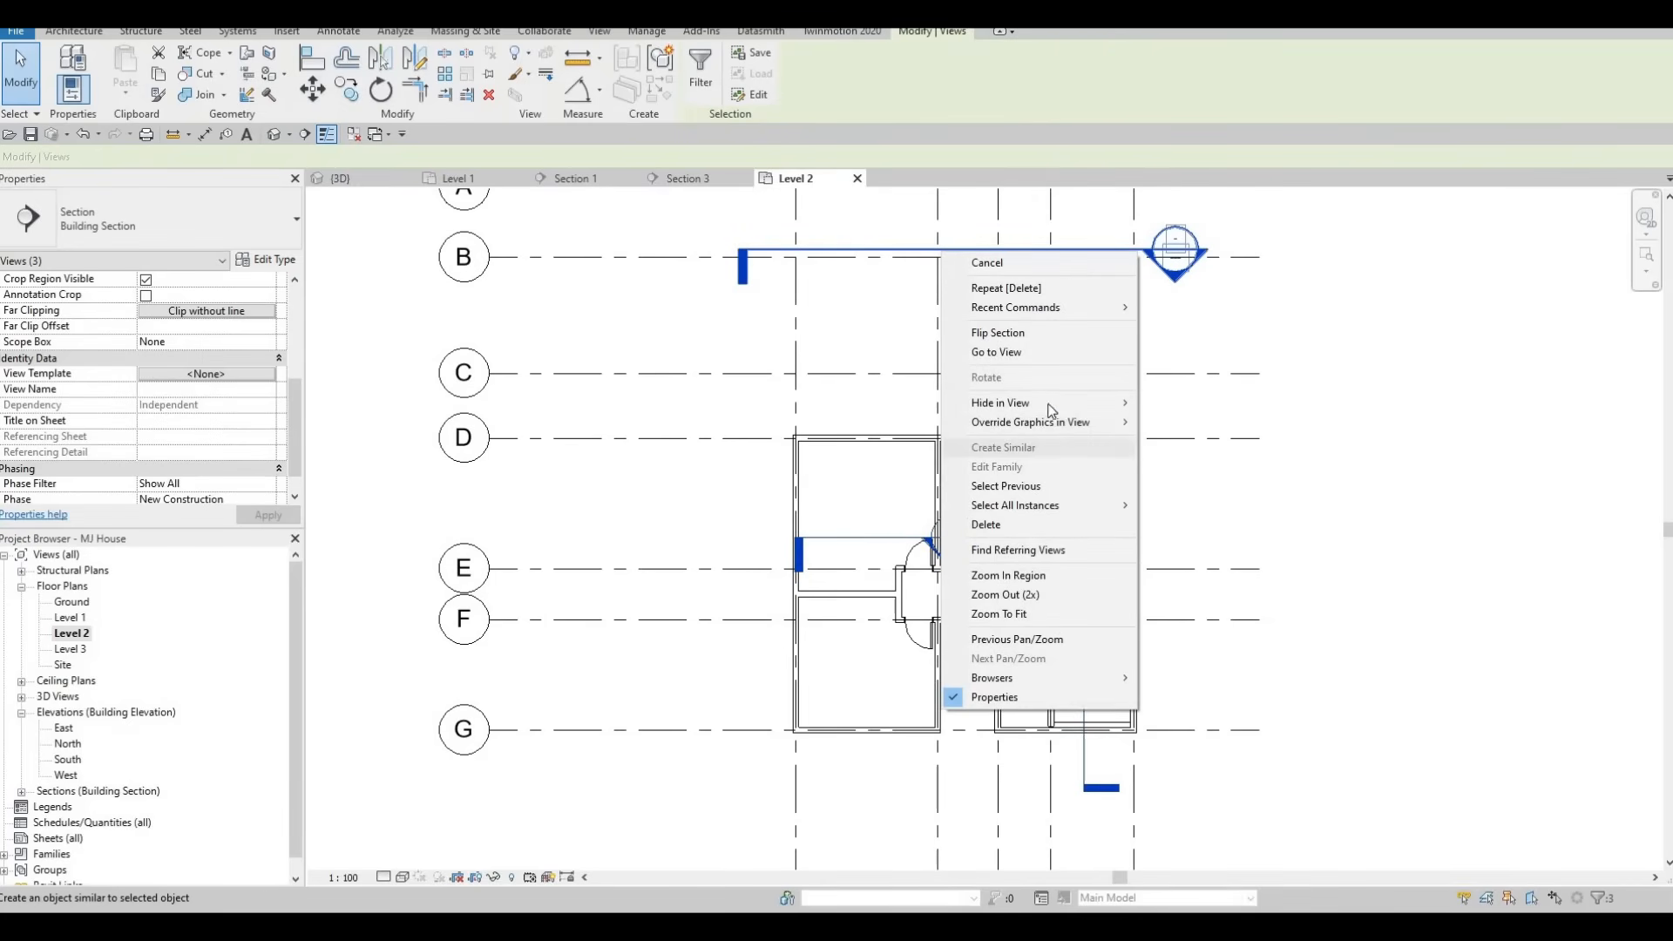
mouse_move(1046, 403)
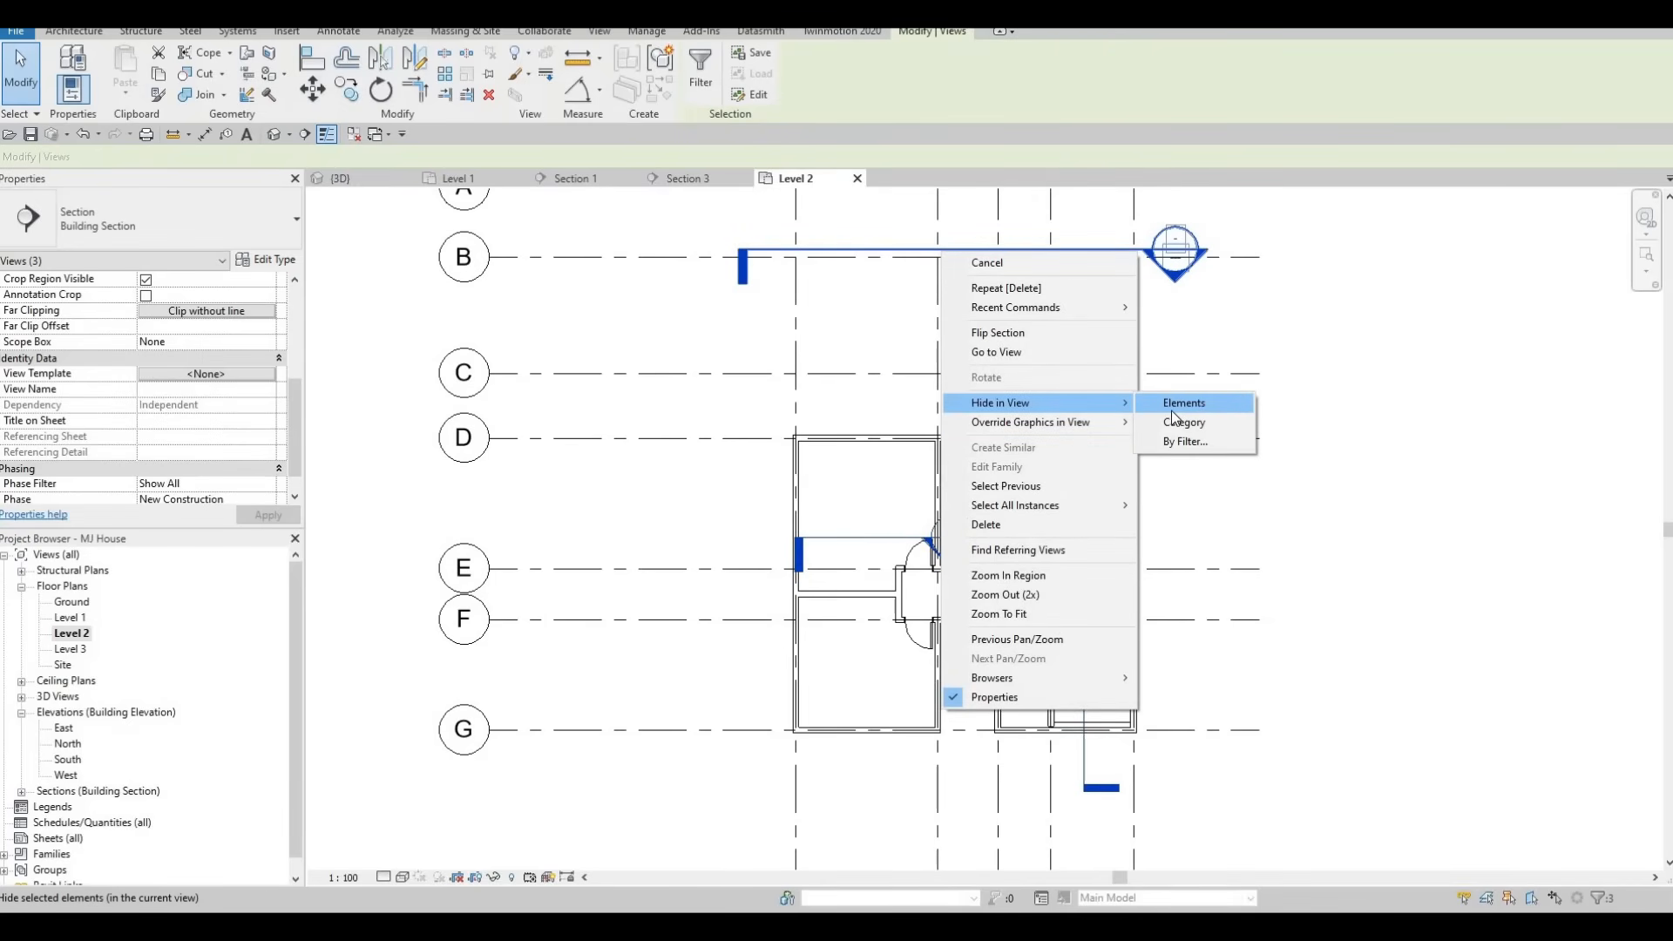
left_click(1171, 406)
key("Escape")
Move the toilet and sink along the bathroom wall away from grid D, putting the sink 1200 mm from the grid.
middle_click_drag(972, 511, 999, 471)
scroll(999, 471, "up", 5)
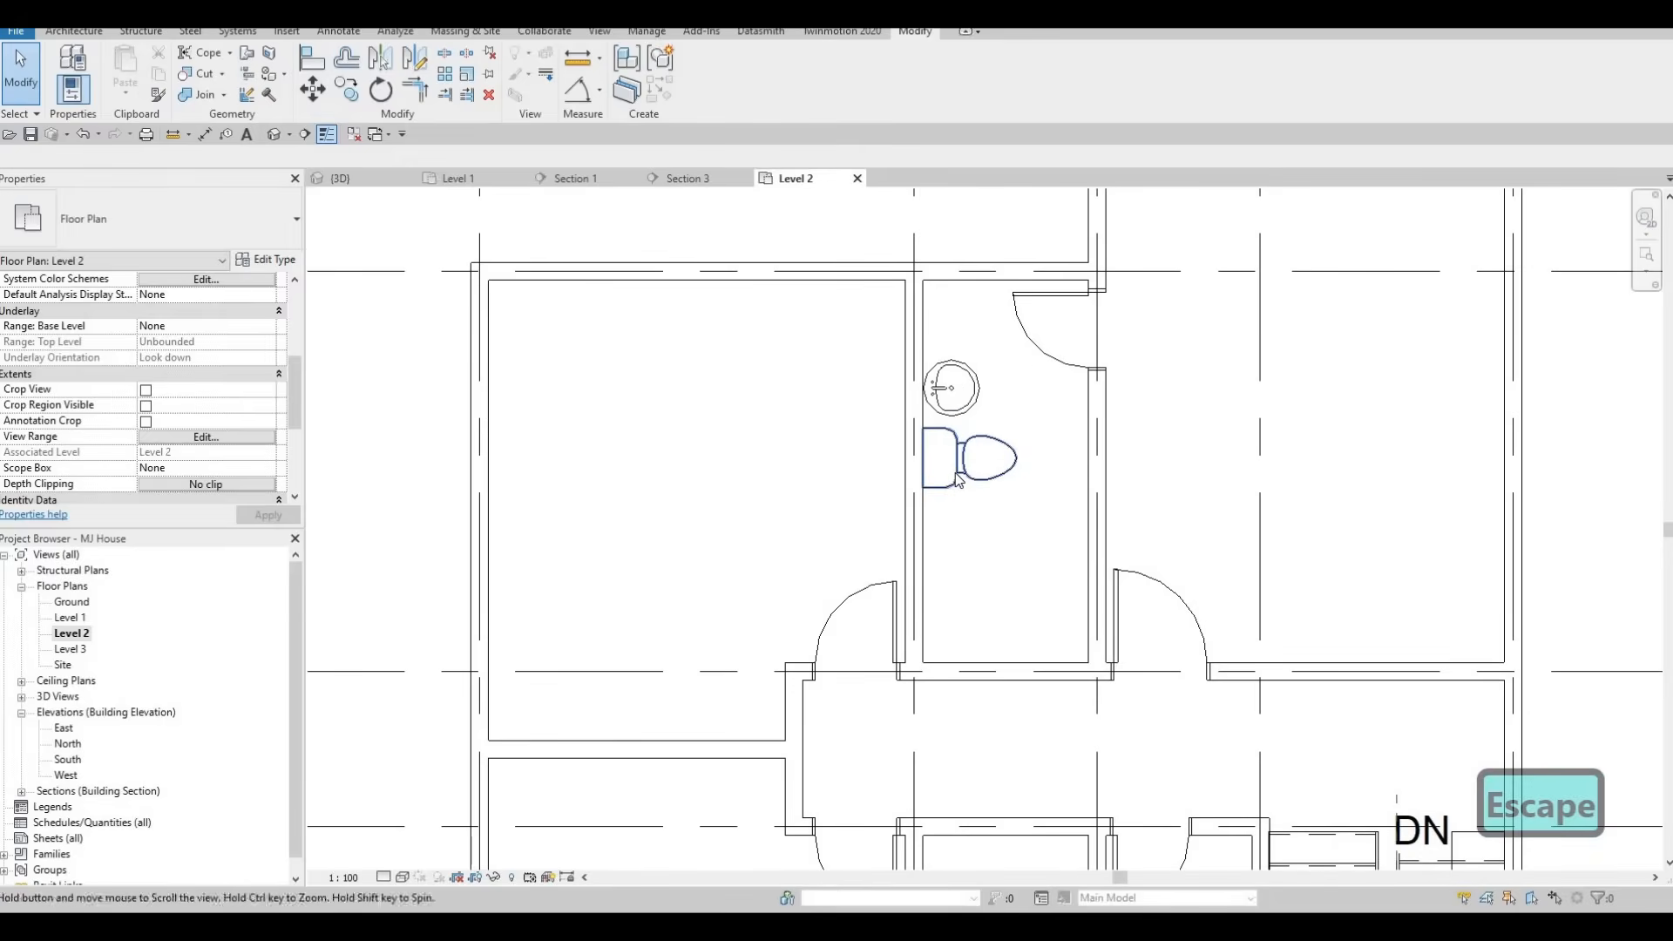
key("Escape")
scroll(958, 480, "down", 1)
left_click(959, 493)
left_click_drag(959, 495, 965, 448)
key("Escape")
left_click(958, 420)
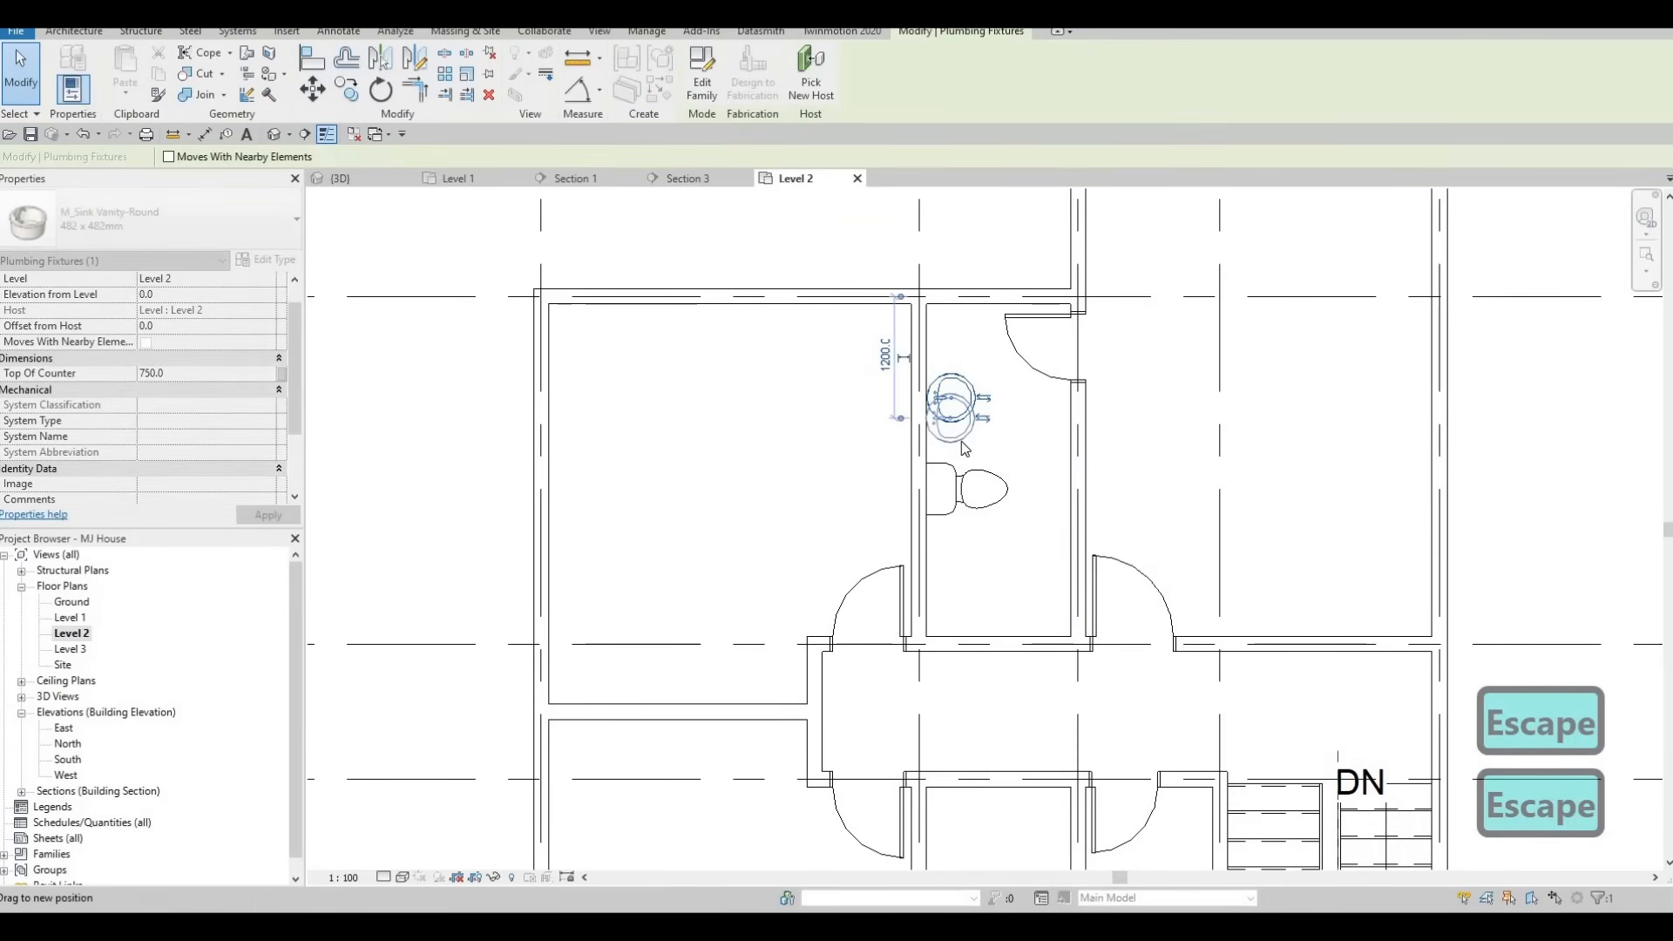
key("Escape")
key("Escape")
Copy the round sink along the same bathroom wall towards grid D to make a second sink.
left_click(960, 440)
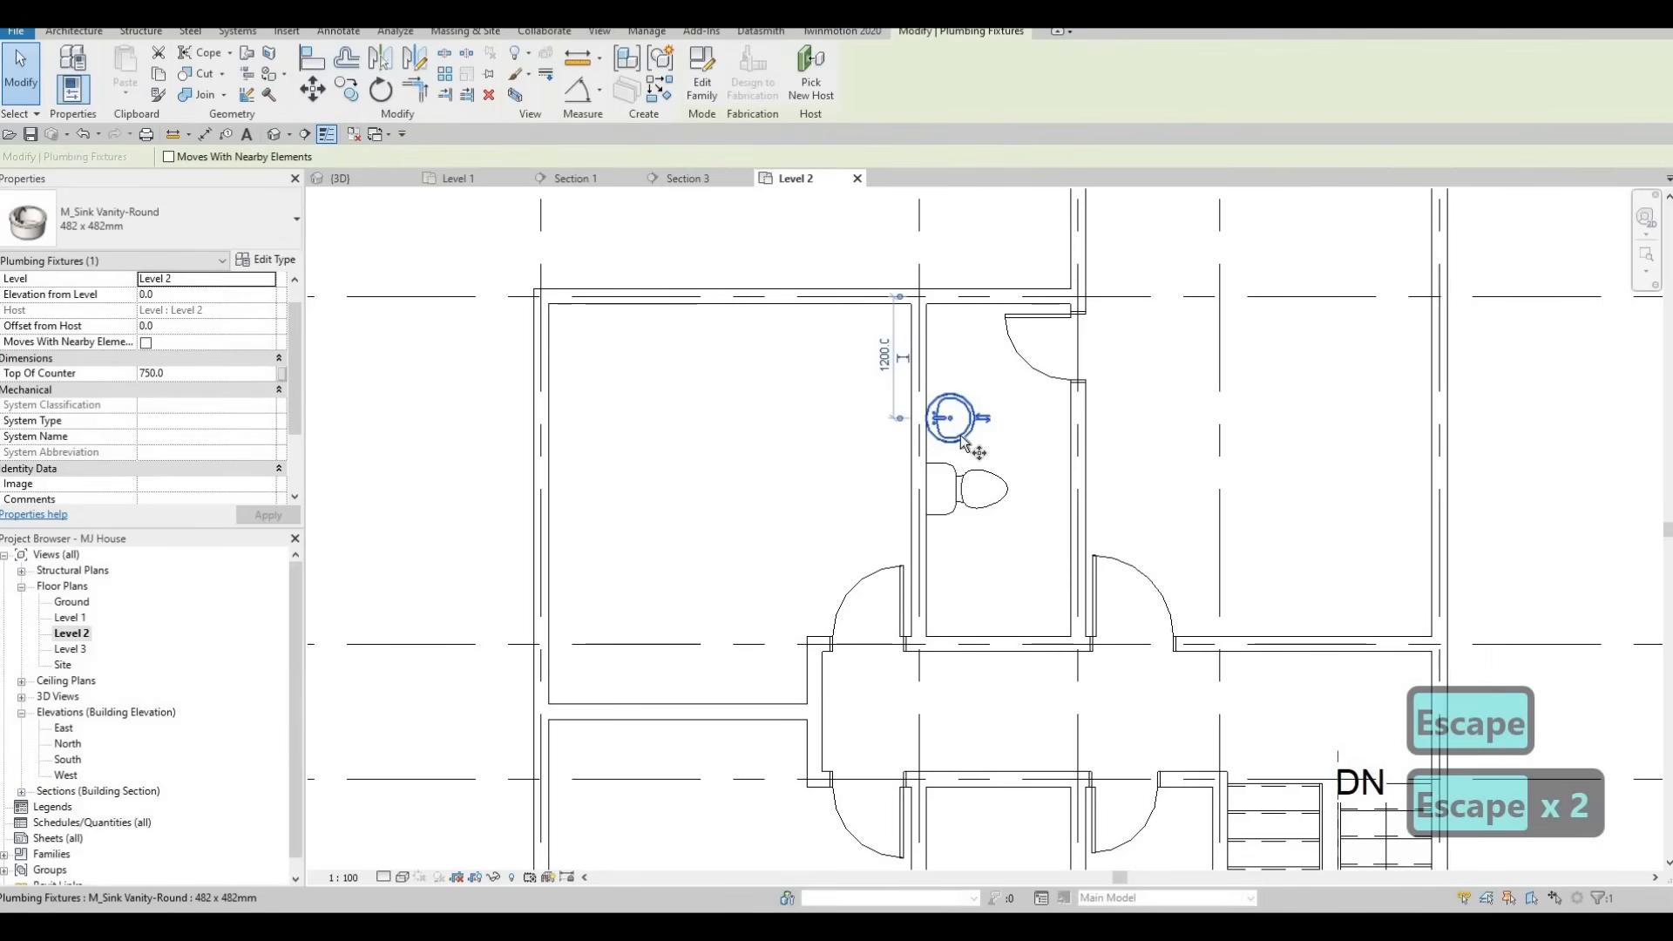
key("c")
key("o")
left_click(960, 433)
left_click(960, 362)
key("Escape")
key("Escape")
key("Escape")
Nudge the toilet along the wall away from the sinks to 1980 mm from grid D.
middle_click_drag(951, 499, 954, 436)
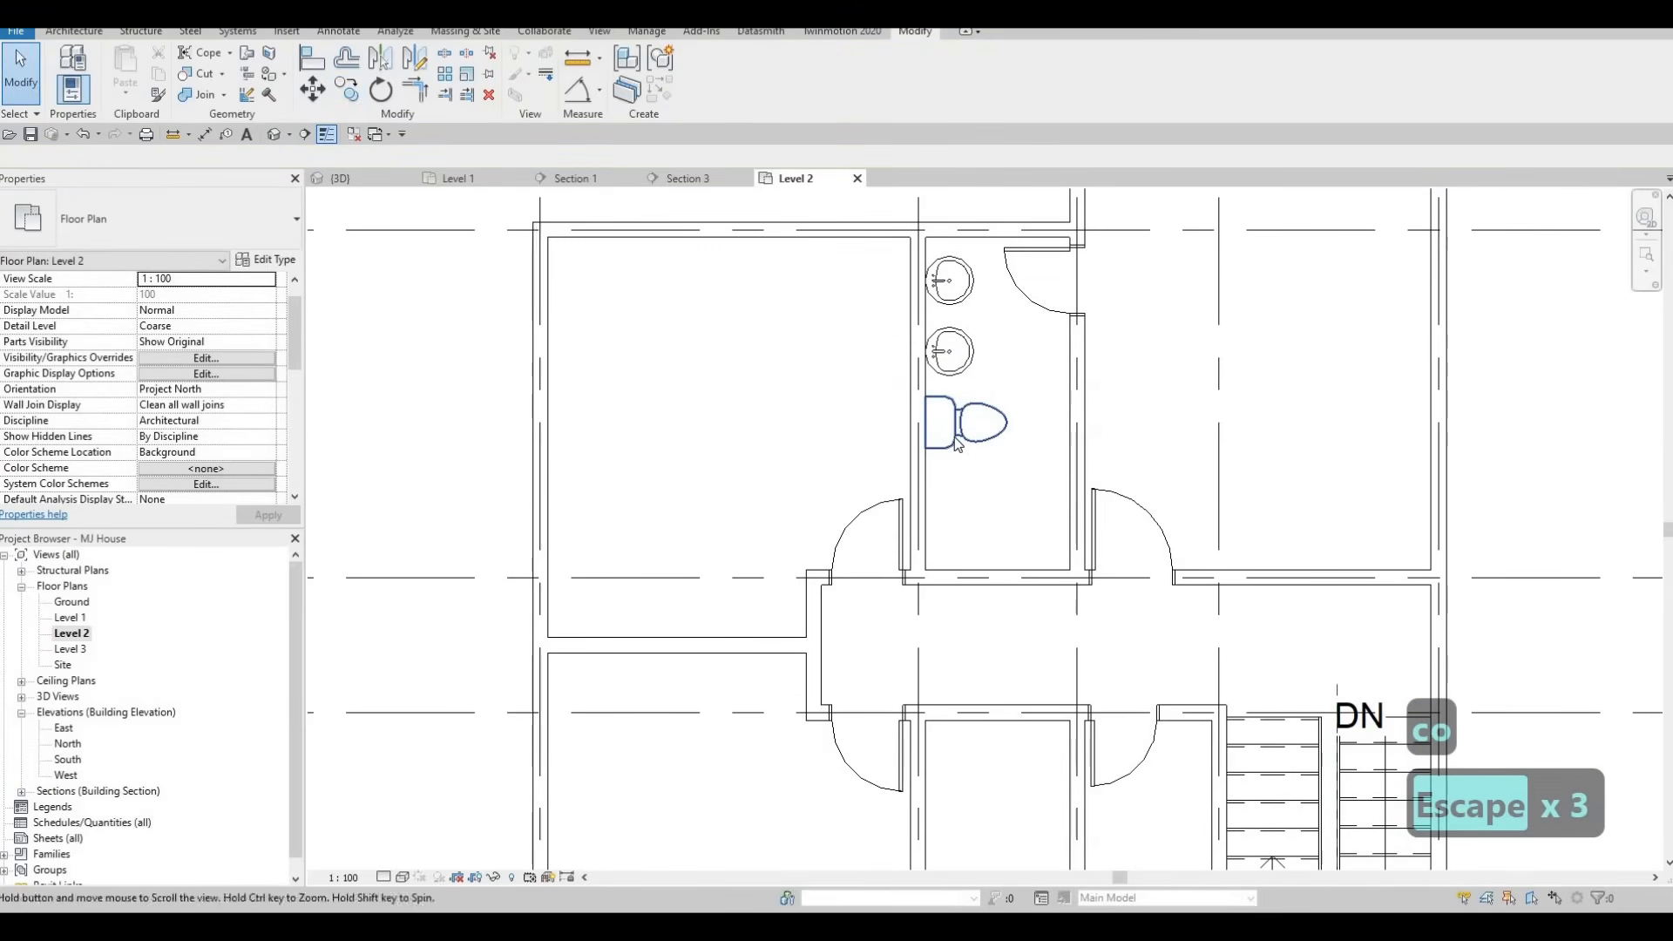
left_click(954, 437)
key("Down")
key("Down")
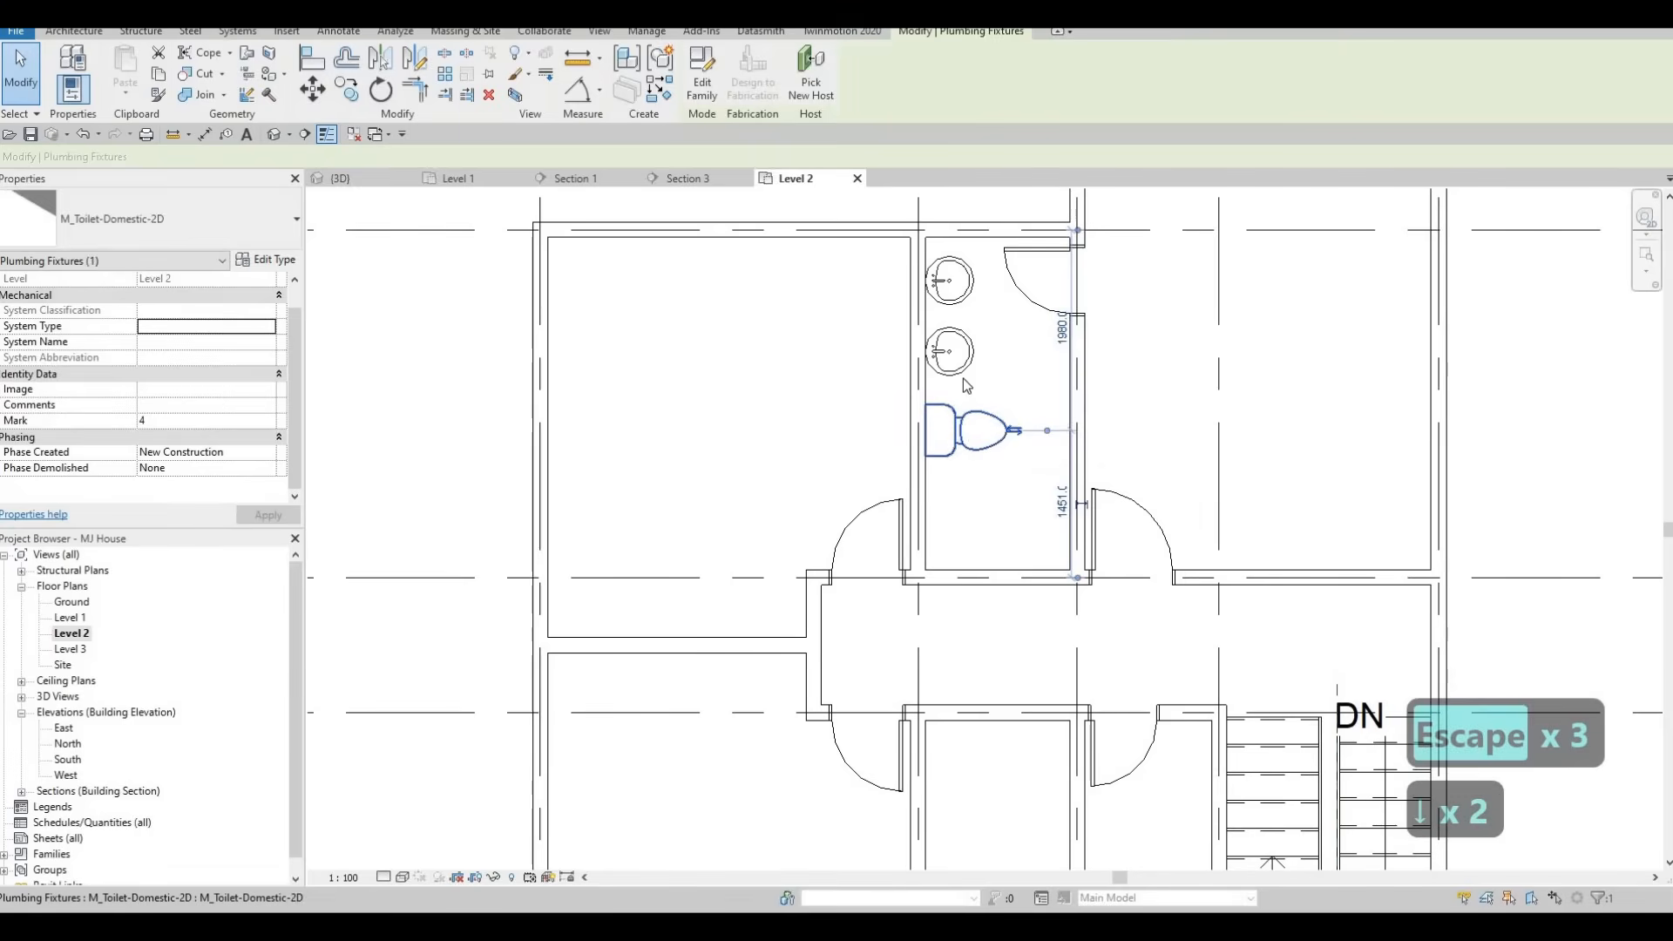
key("Escape")
Nudge the sink nearest the toilet along the wall to 1240 mm from grid D.
left_click(964, 378)
key("Down")
key("Down")
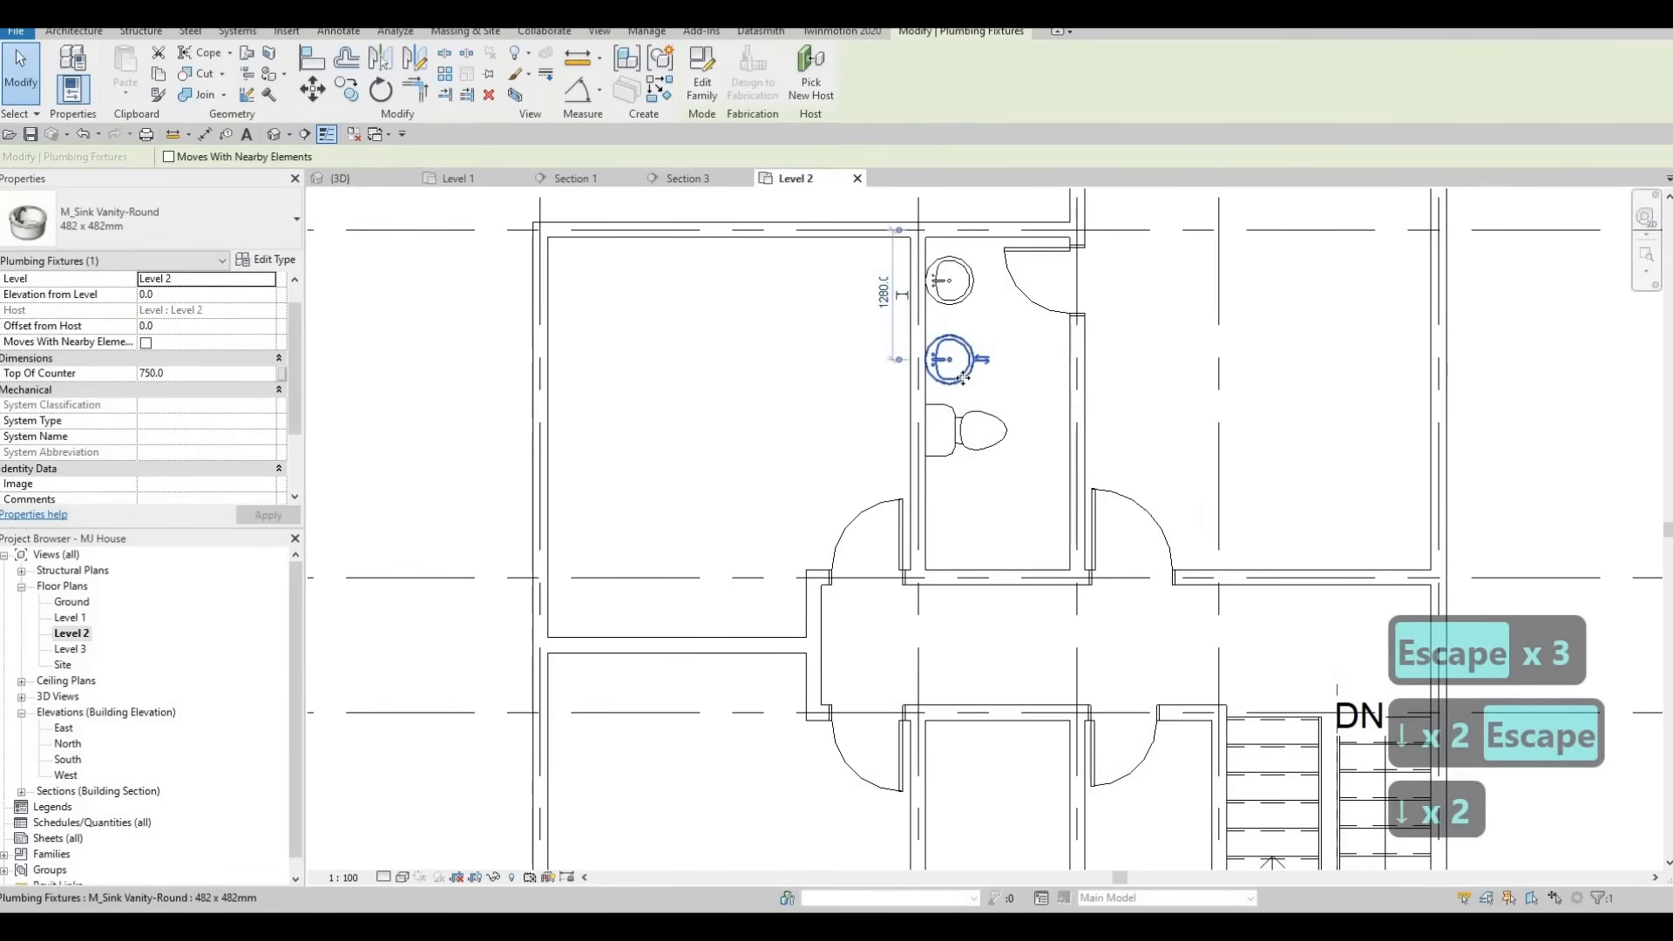
key("Down")
key("Escape")
key("Escape")
left_click(964, 379)
key("Up")
key("Up")
key("Escape")
key("Escape")
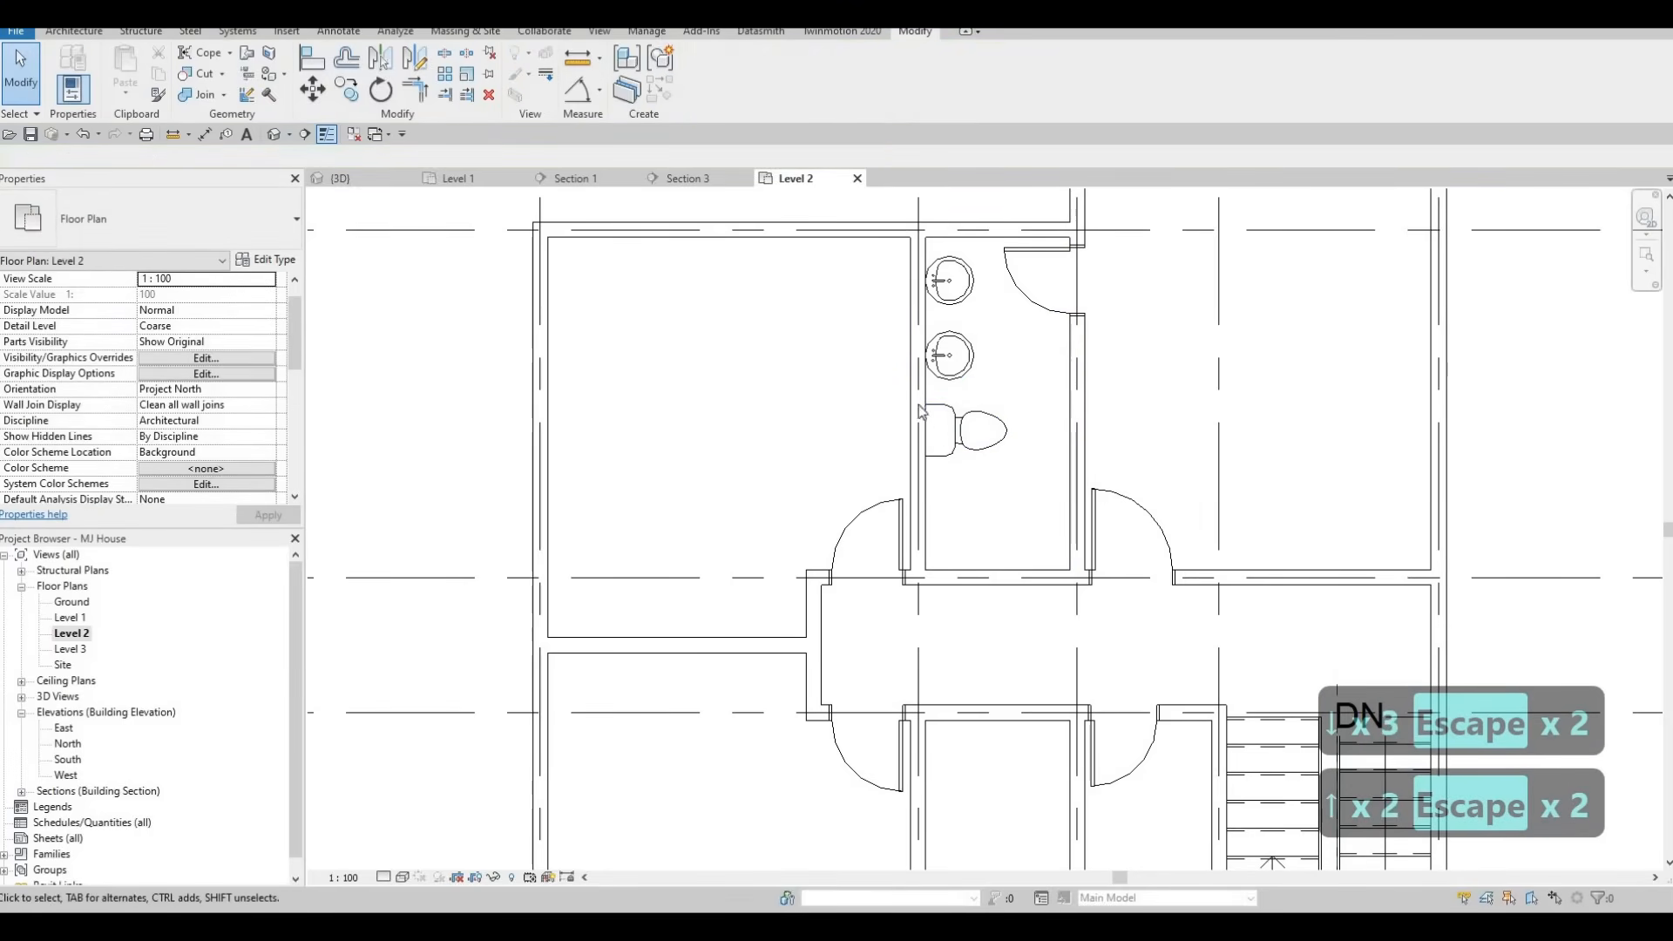
Place another M_Toilet-Domestic-2D on the stair-side wall of the small bathroom between grids F and G.
scroll(921, 412, "down", 3)
left_click(903, 383)
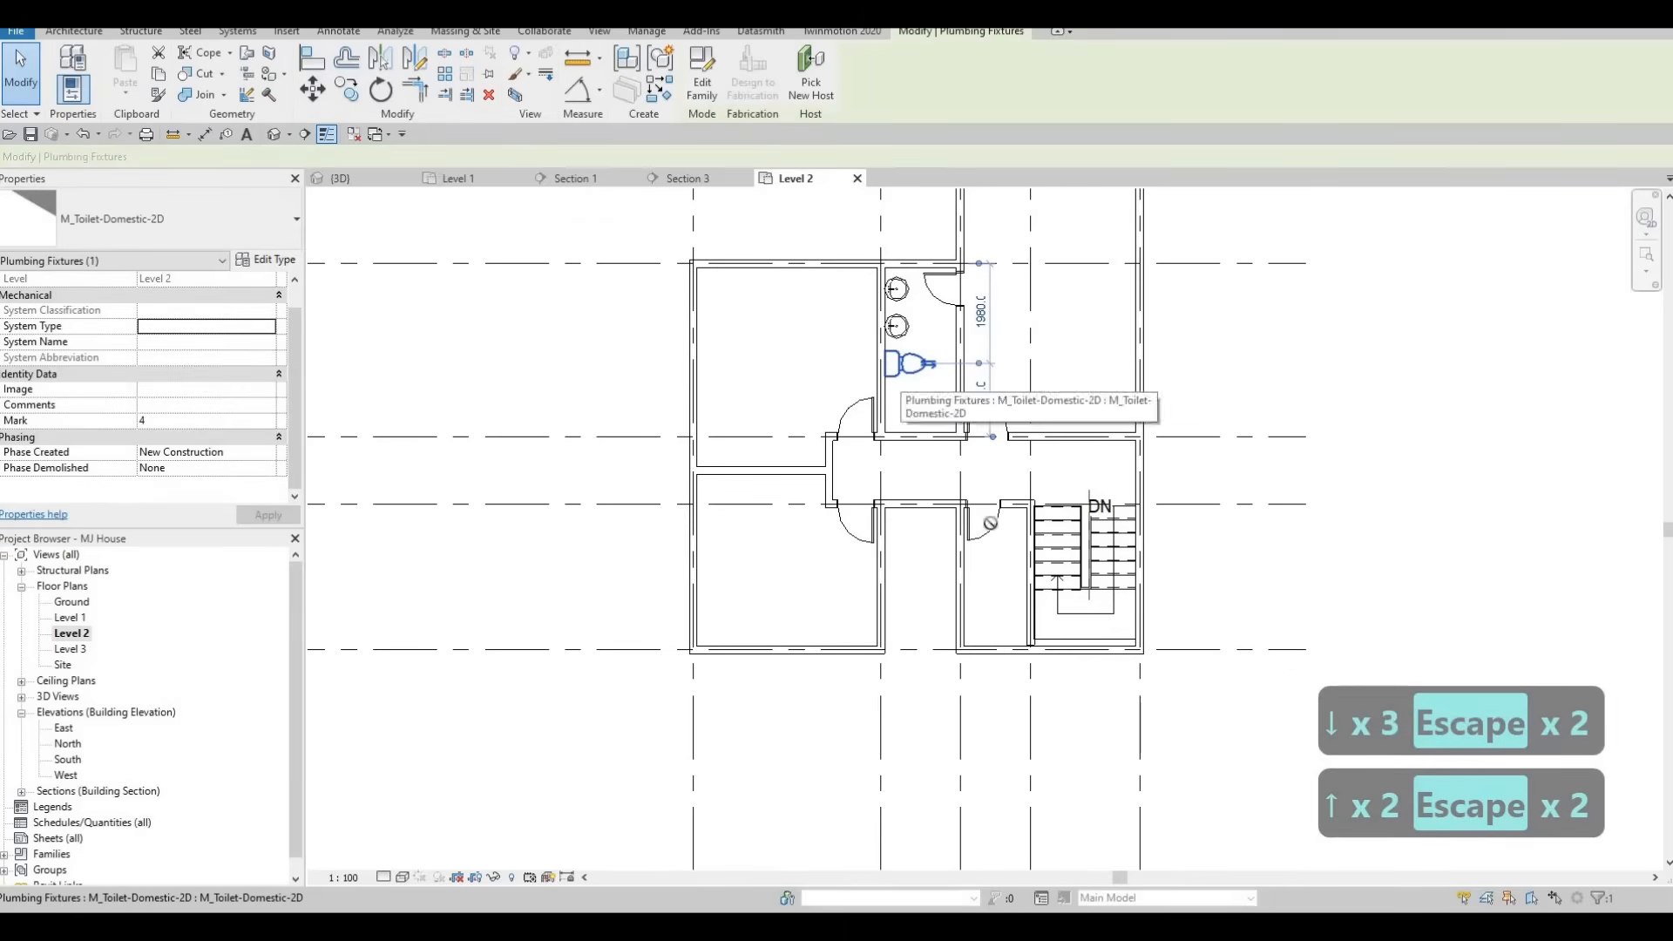
key("c")
key("s")
scroll(1002, 549, "up", 1)
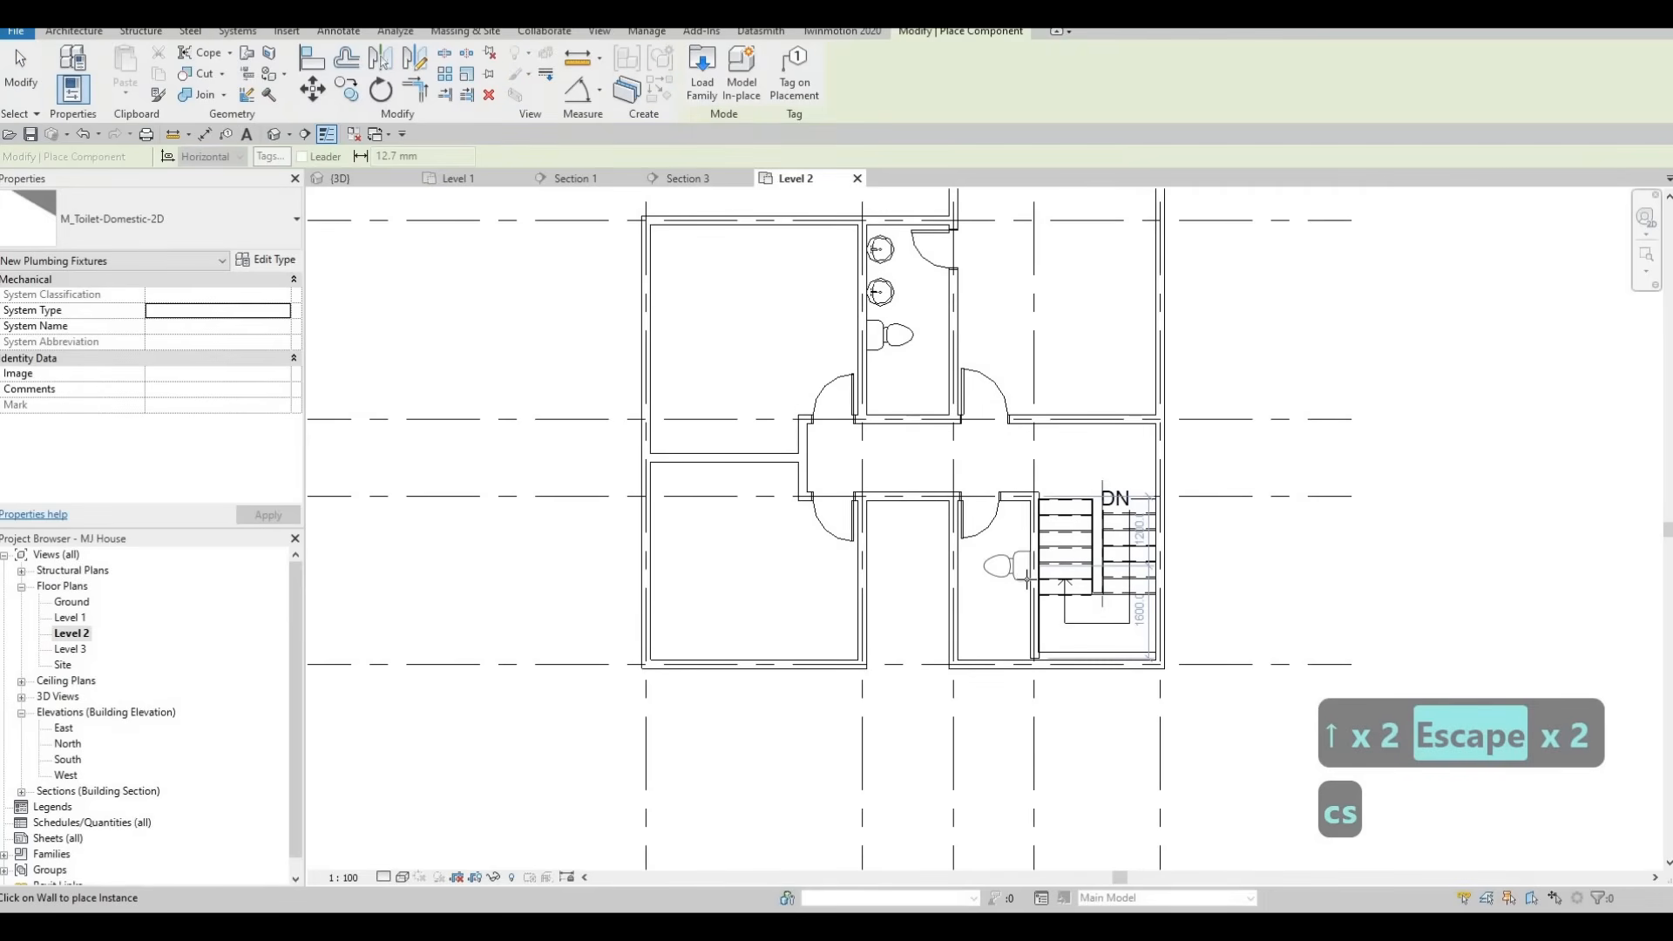
key("Escape")
key("Escape")
key("Escape")
Place a rotated M_Sink Vanity-Round 482 x 482mm against the stair-side wall, between the toilet and grid F.
left_click(880, 293)
key("c")
key("s")
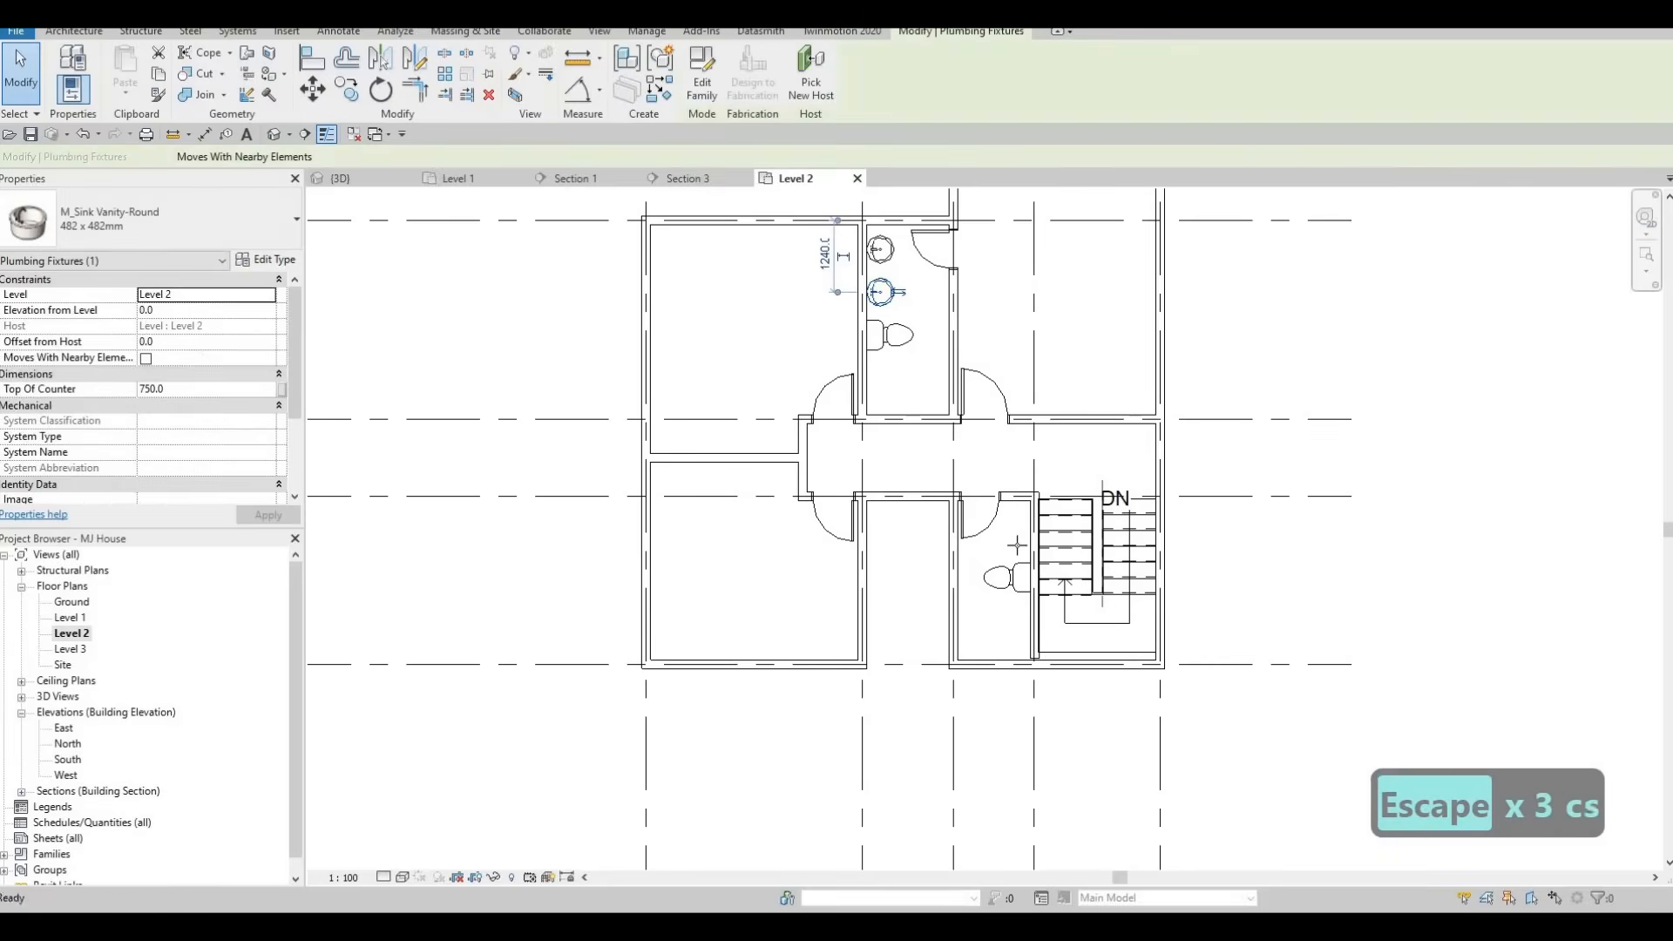
scroll(1031, 501, "up", 2)
key("space")
key("space")
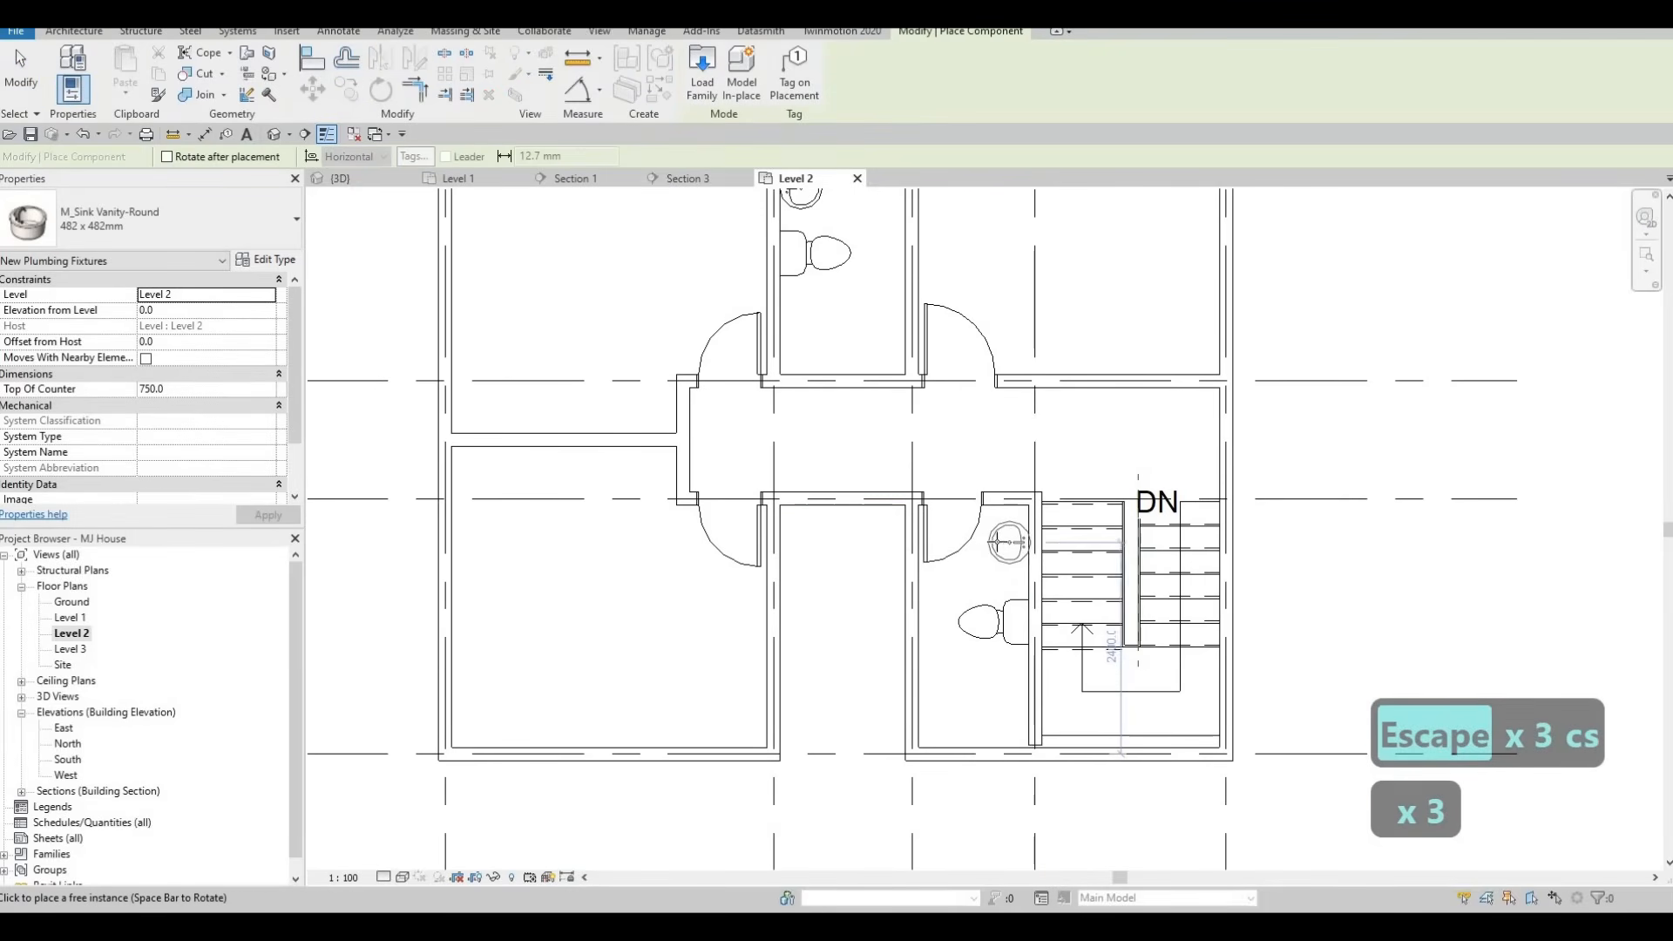
left_click(1005, 542)
key("Escape")
key("Escape")
middle_click_drag(1015, 614, 1071, 492)
scroll(1071, 492, "down", 1)
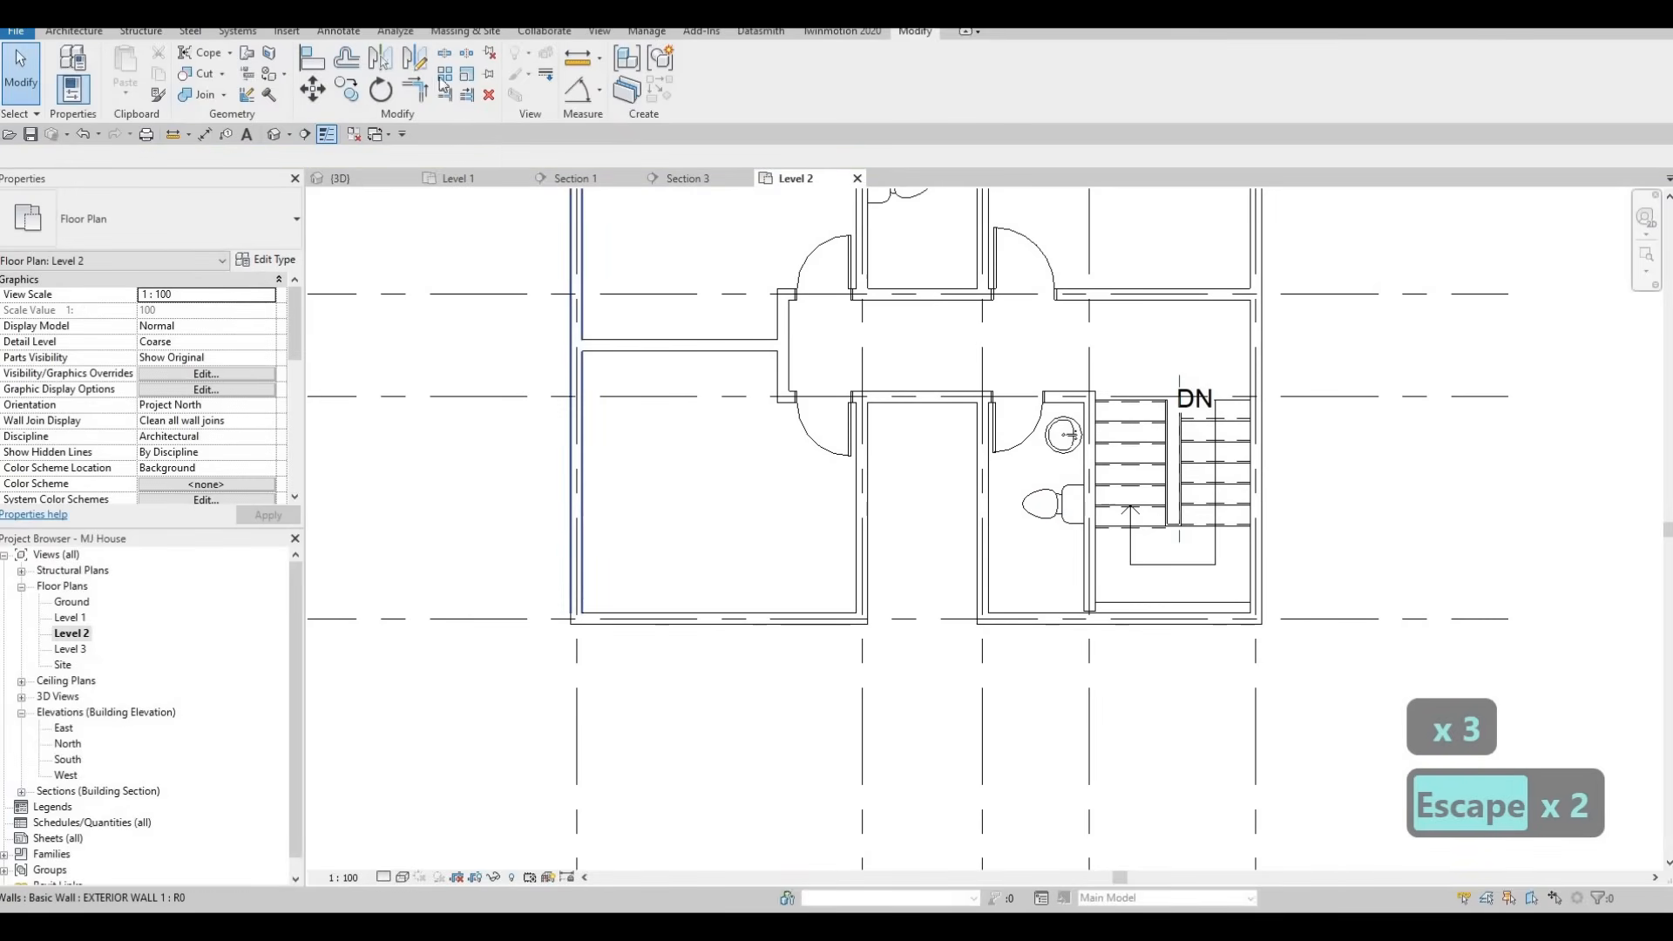
Start loading a family and browse the category folders in the Canada metric library.
left_click(286, 32)
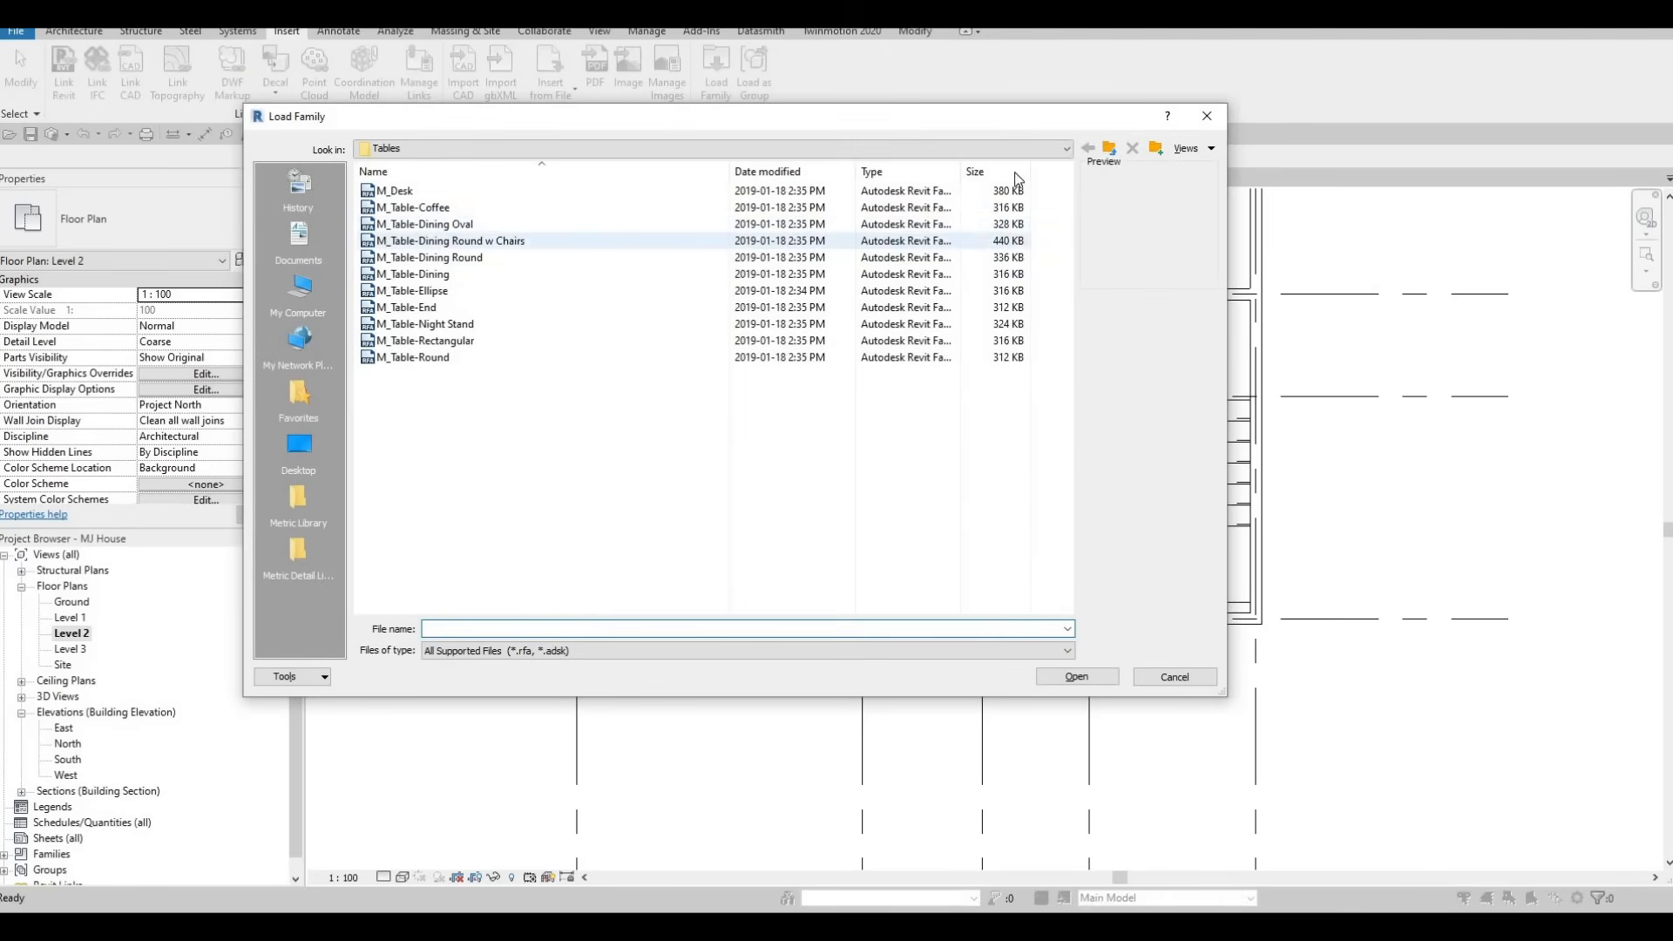
left_click(1109, 149)
key("BackSpace")
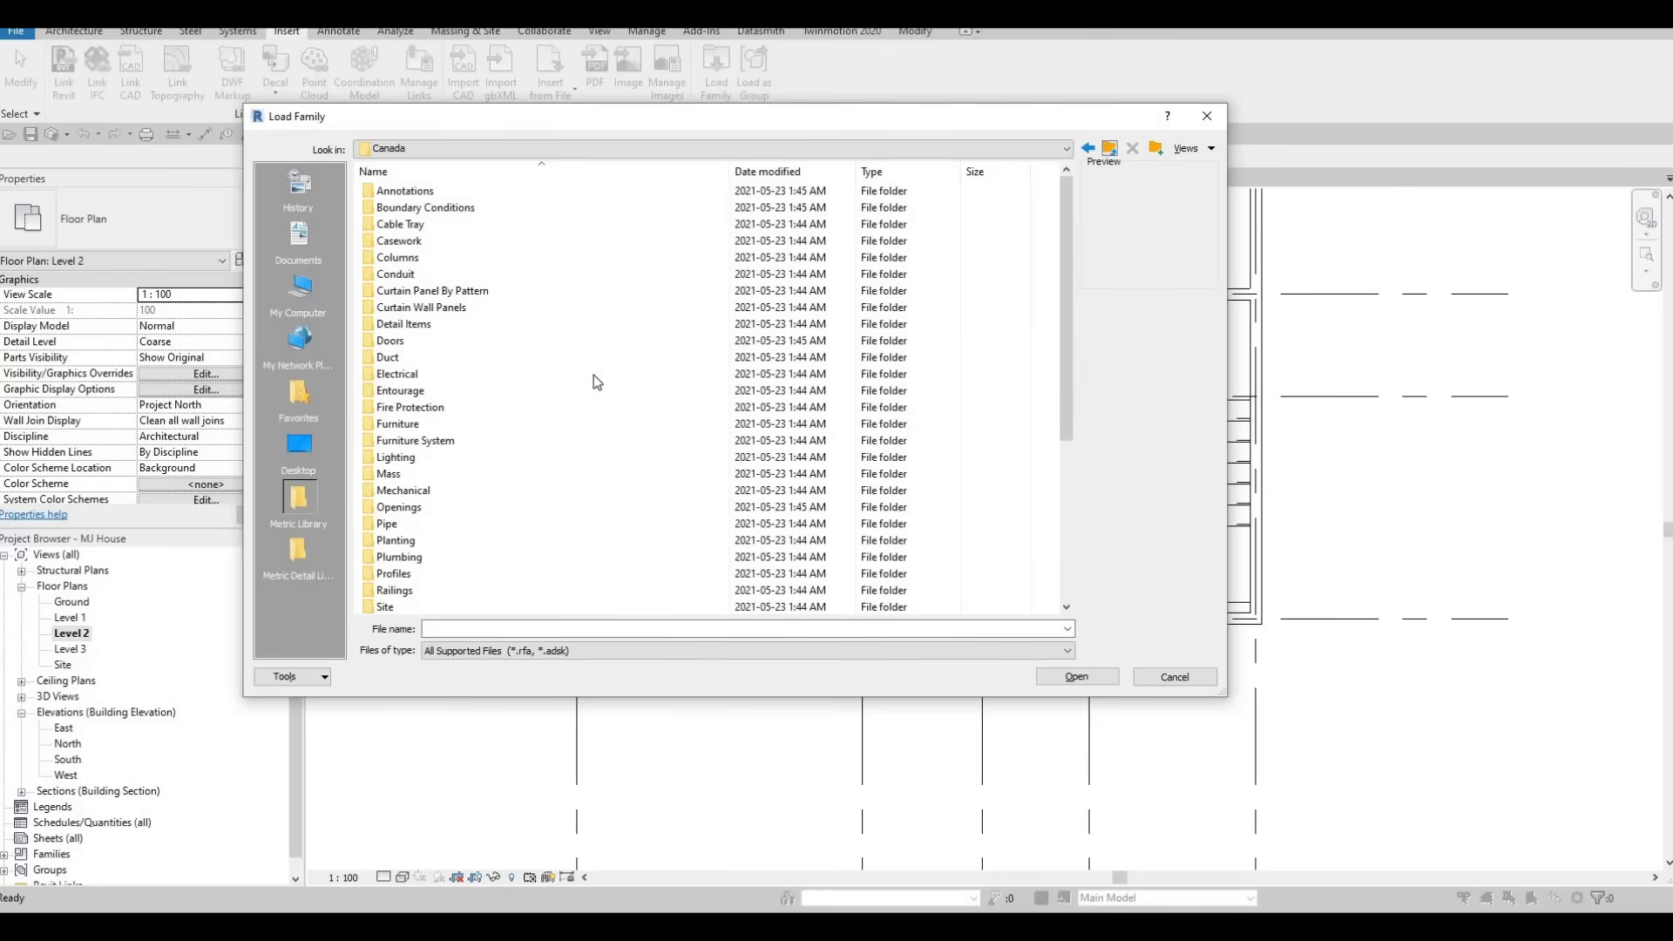
scroll(511, 403, "down", 2)
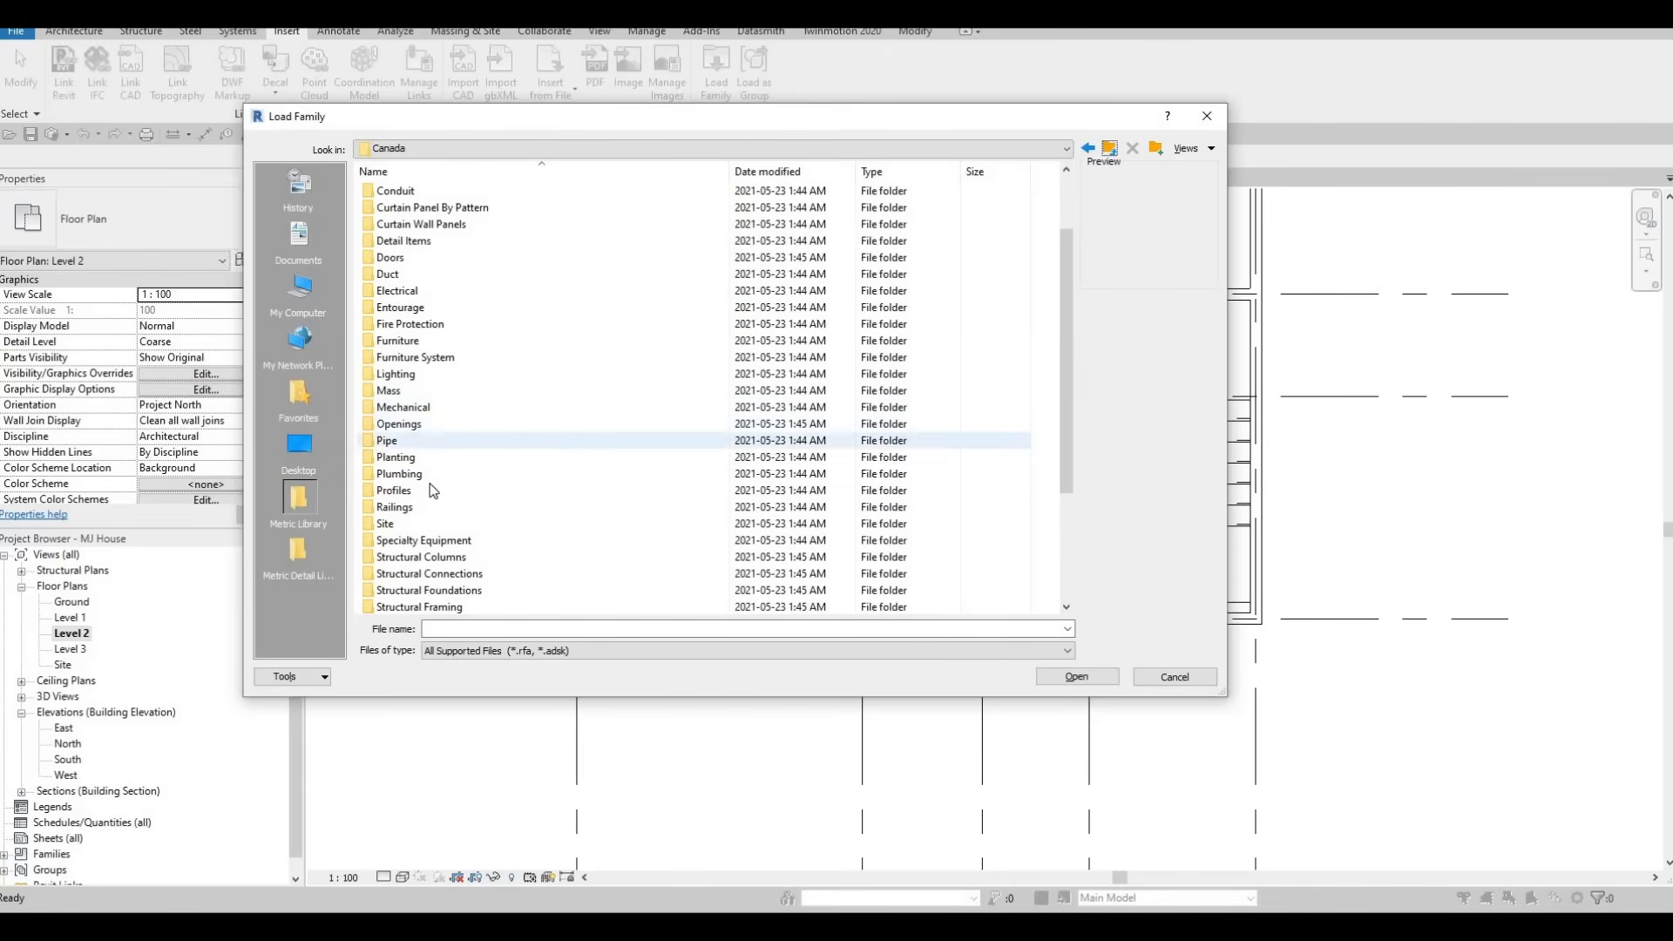
scroll(431, 444, "up", 2)
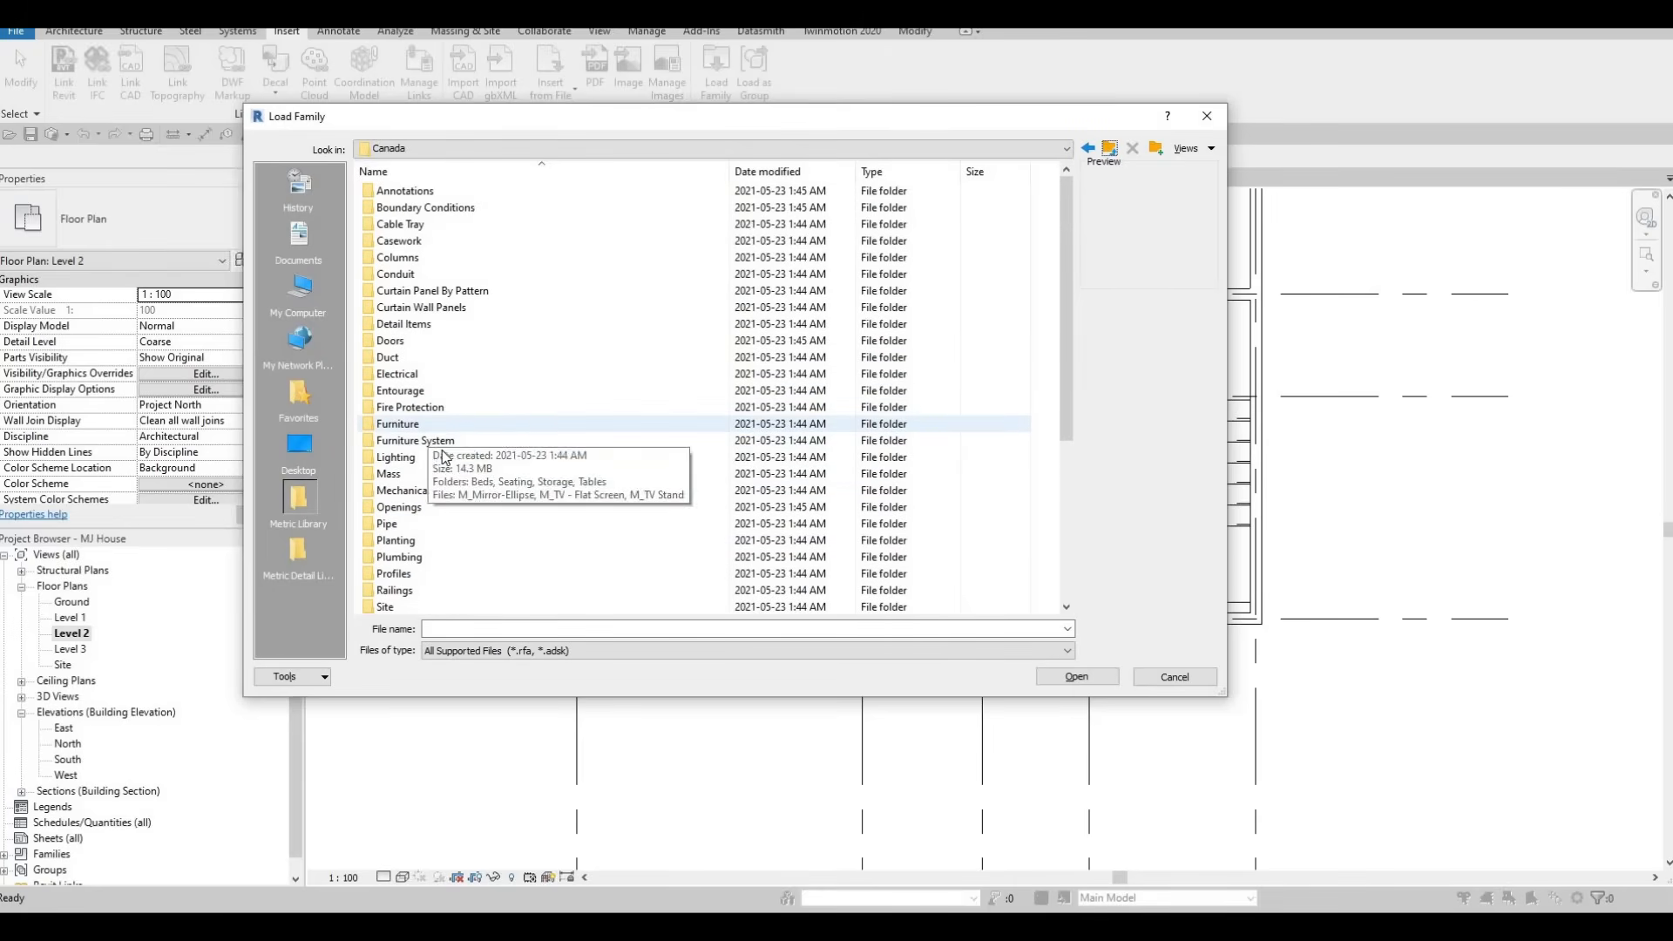
scroll(448, 467, "down", 2)
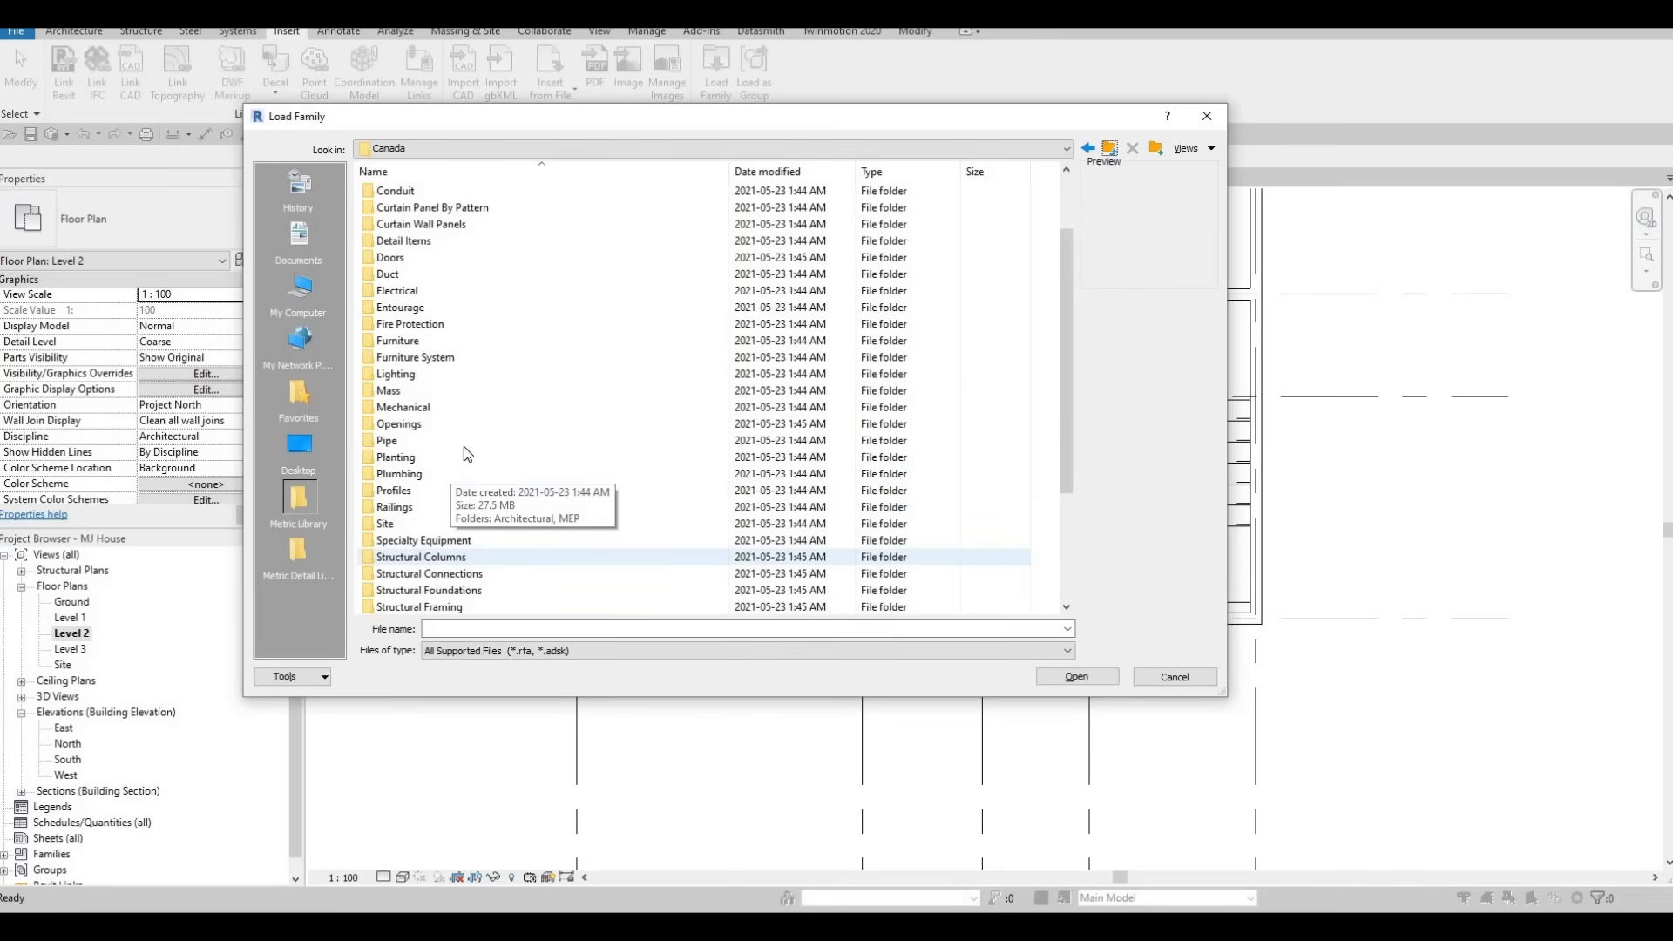
scroll(464, 446, "up", 2)
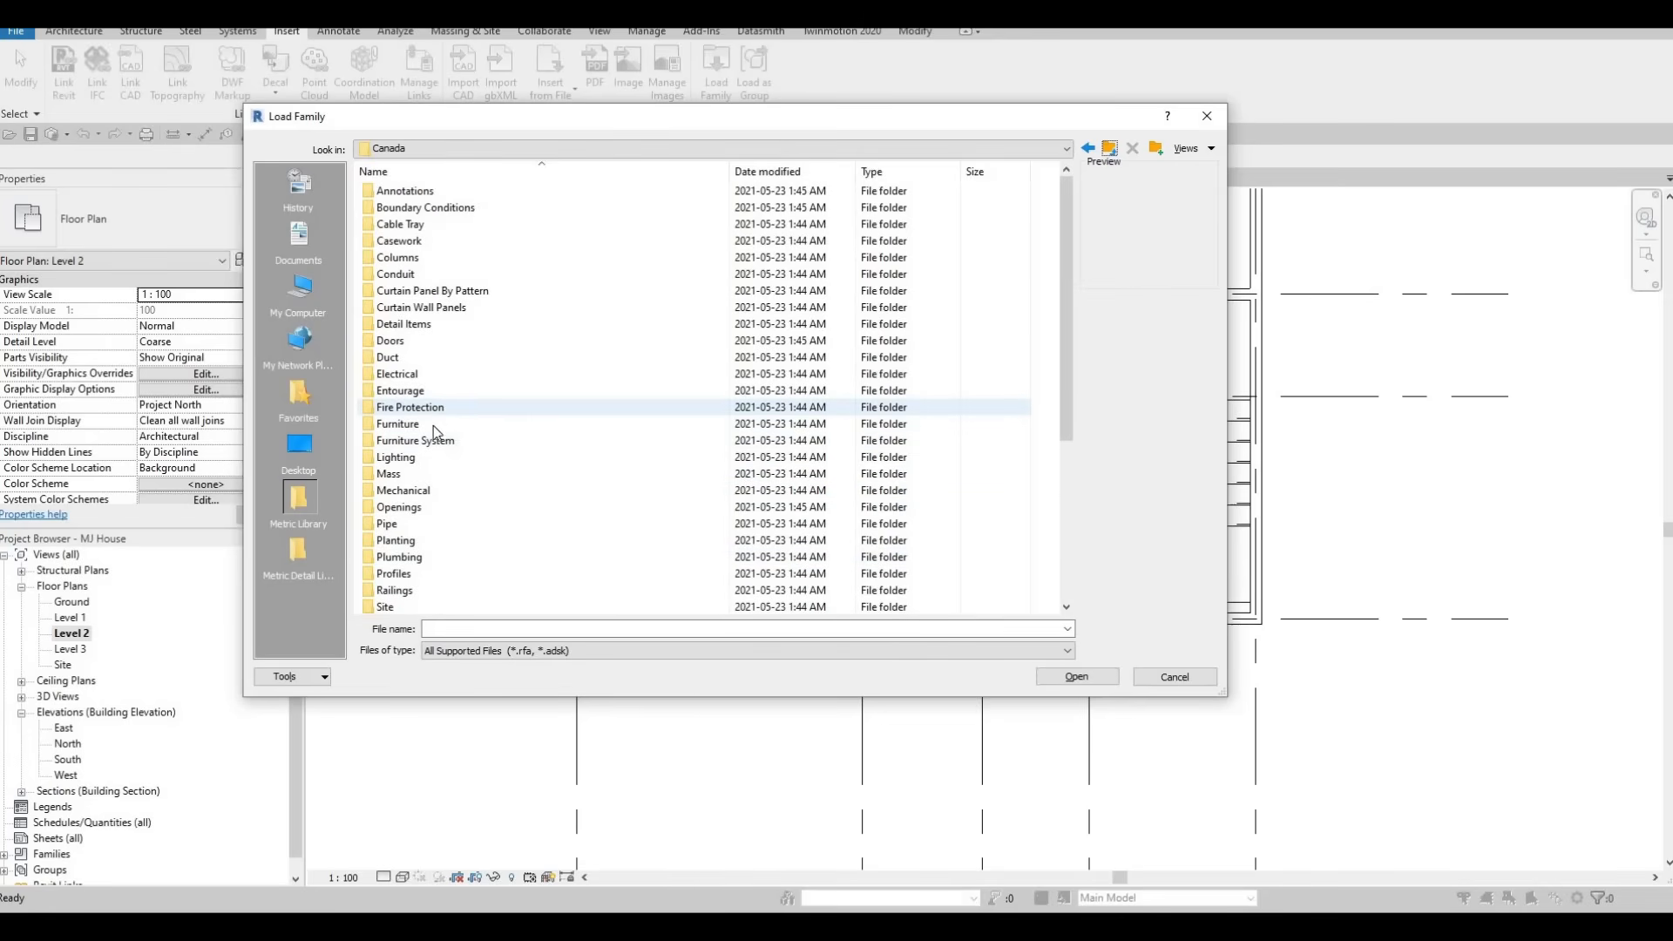
scroll(427, 462, "down", 2)
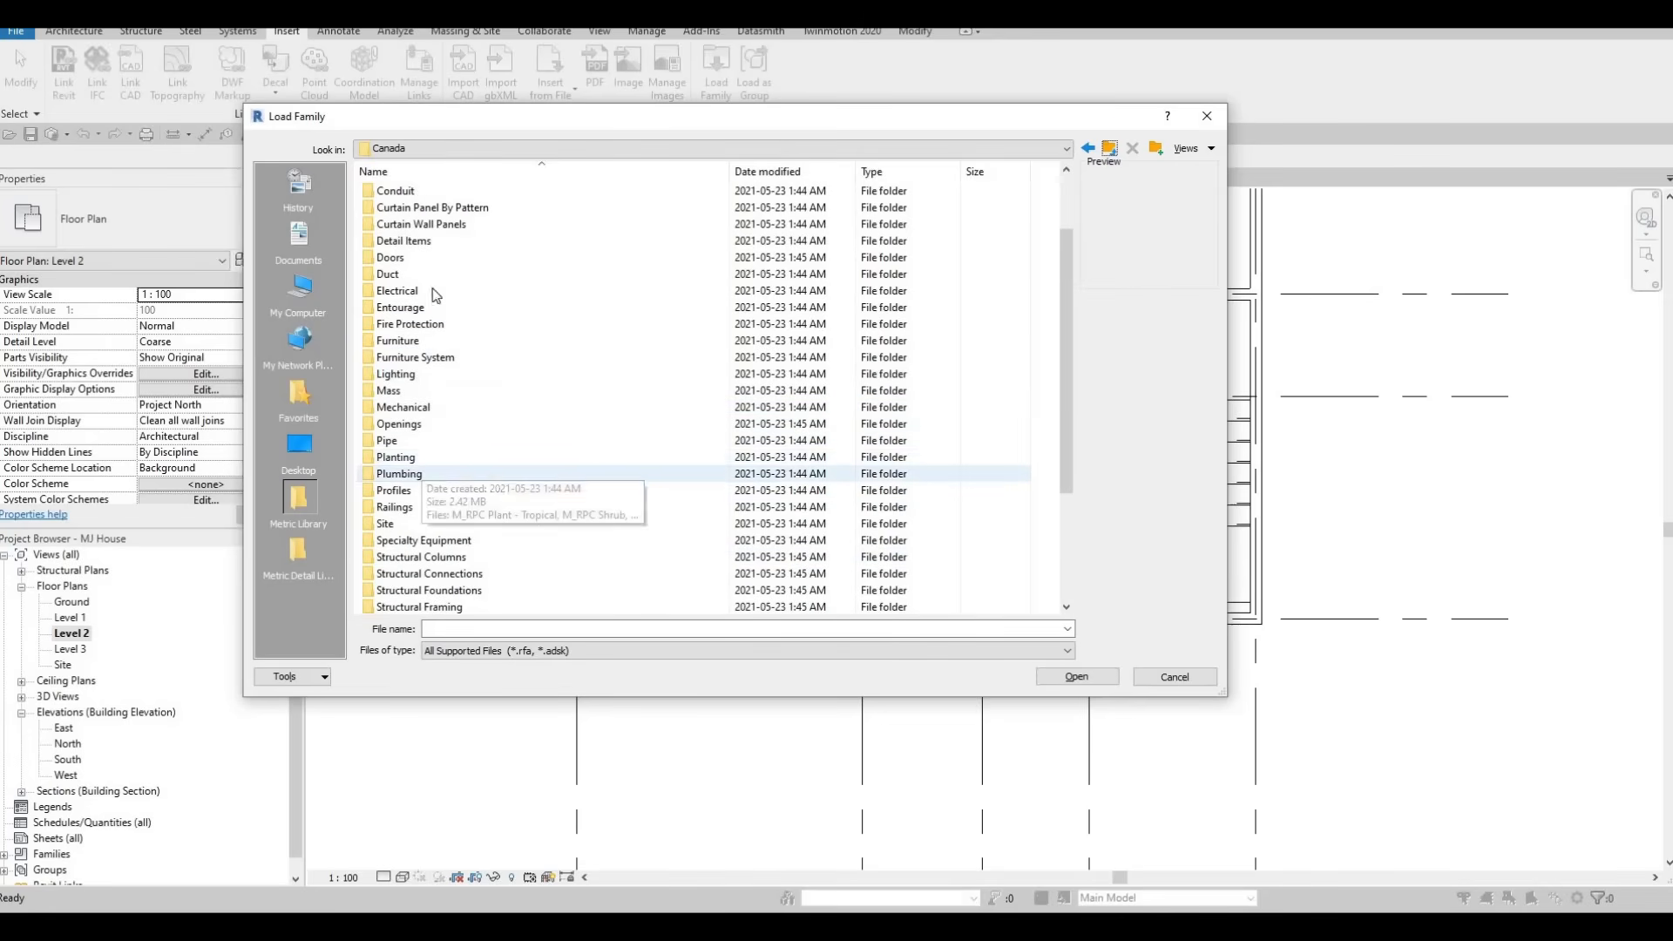
Load the M_Shower Stall-2D family from the Plumbing, Fixtures, Showers folder.
double_click(410, 473)
double_click(403, 209)
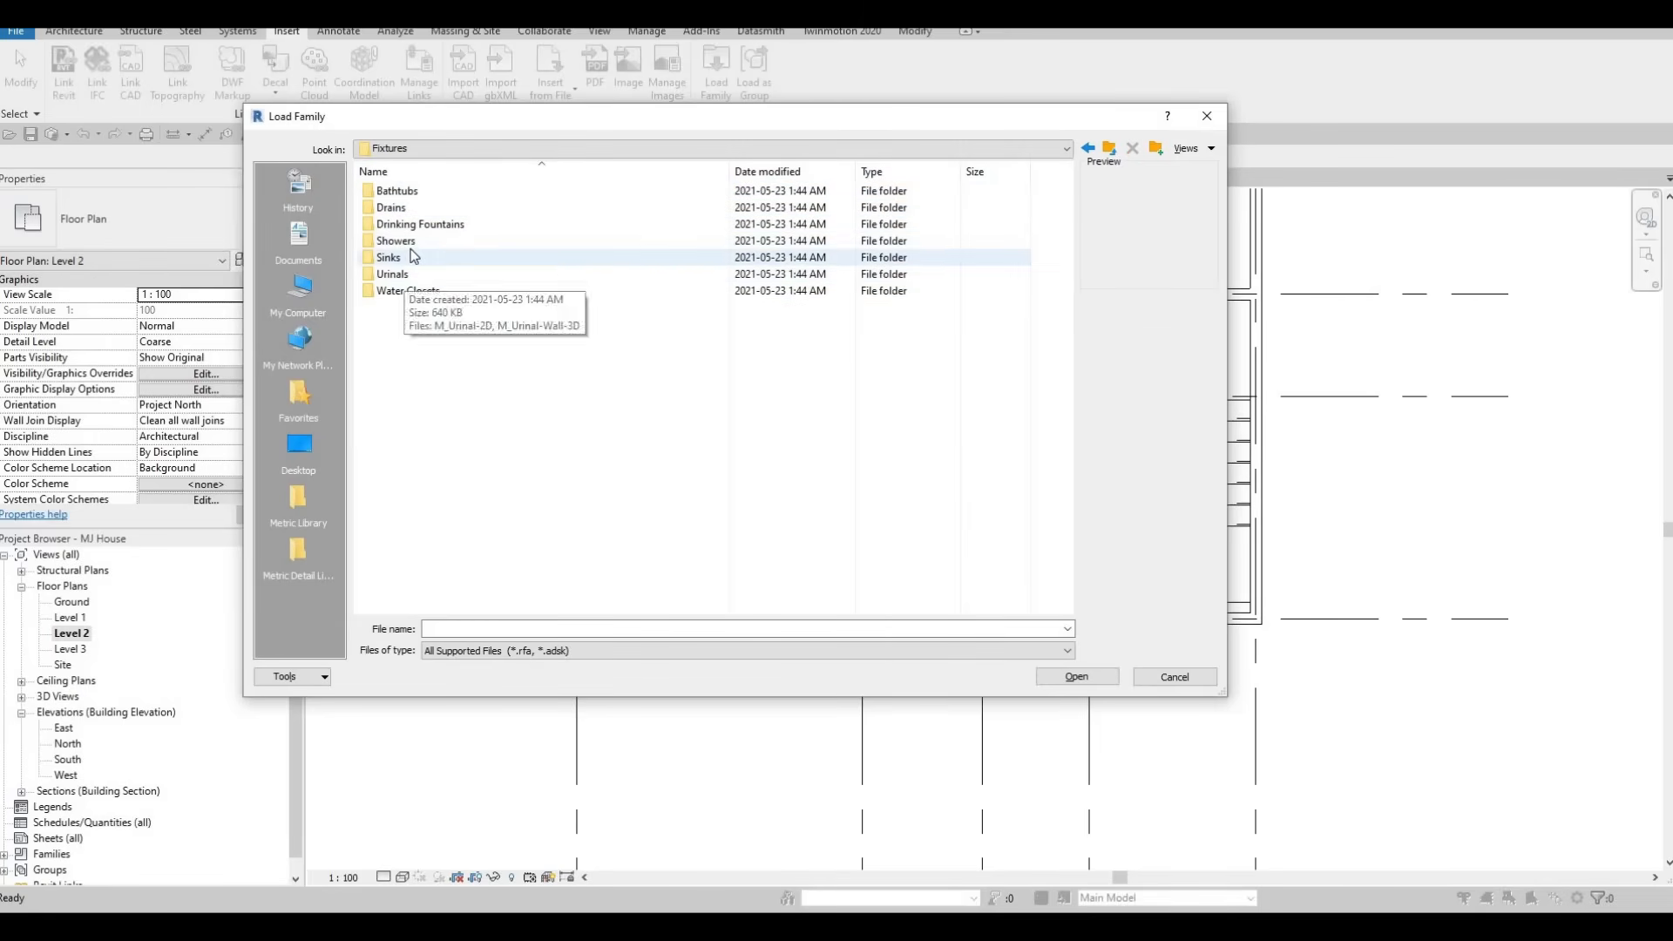
double_click(420, 241)
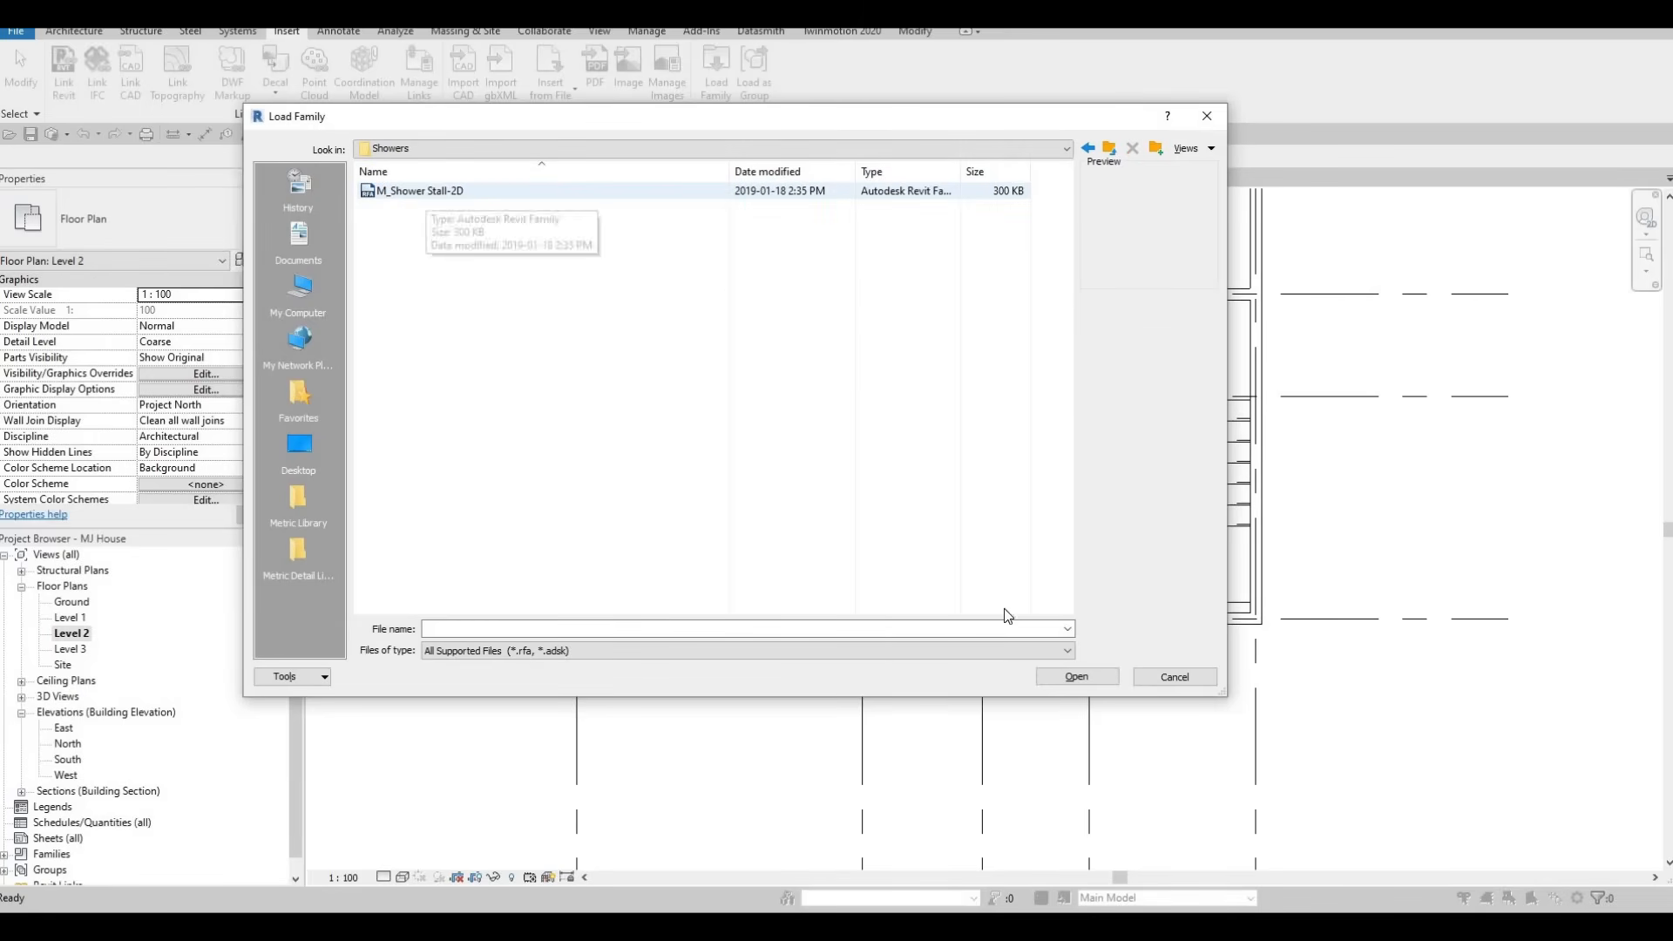
left_click(435, 195)
key("Return")
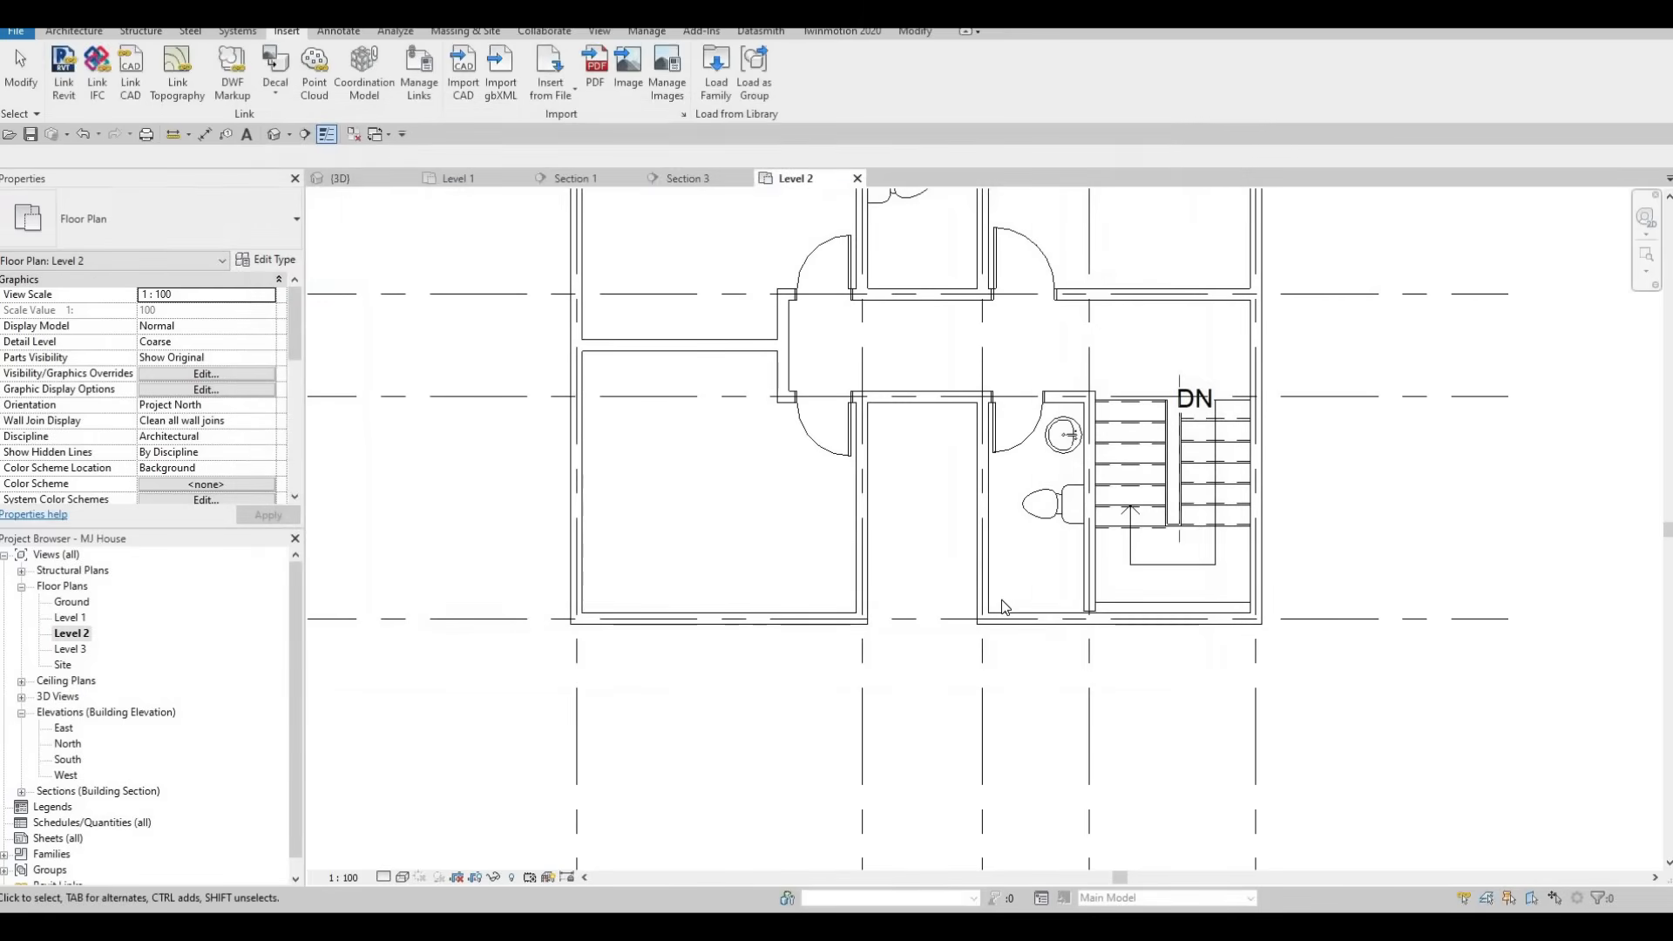
Place the M_Shower Stall-2D in the corner of the small bathroom, against the exterior wall on grid G.
key("m")
scroll(990, 603, "up", 3)
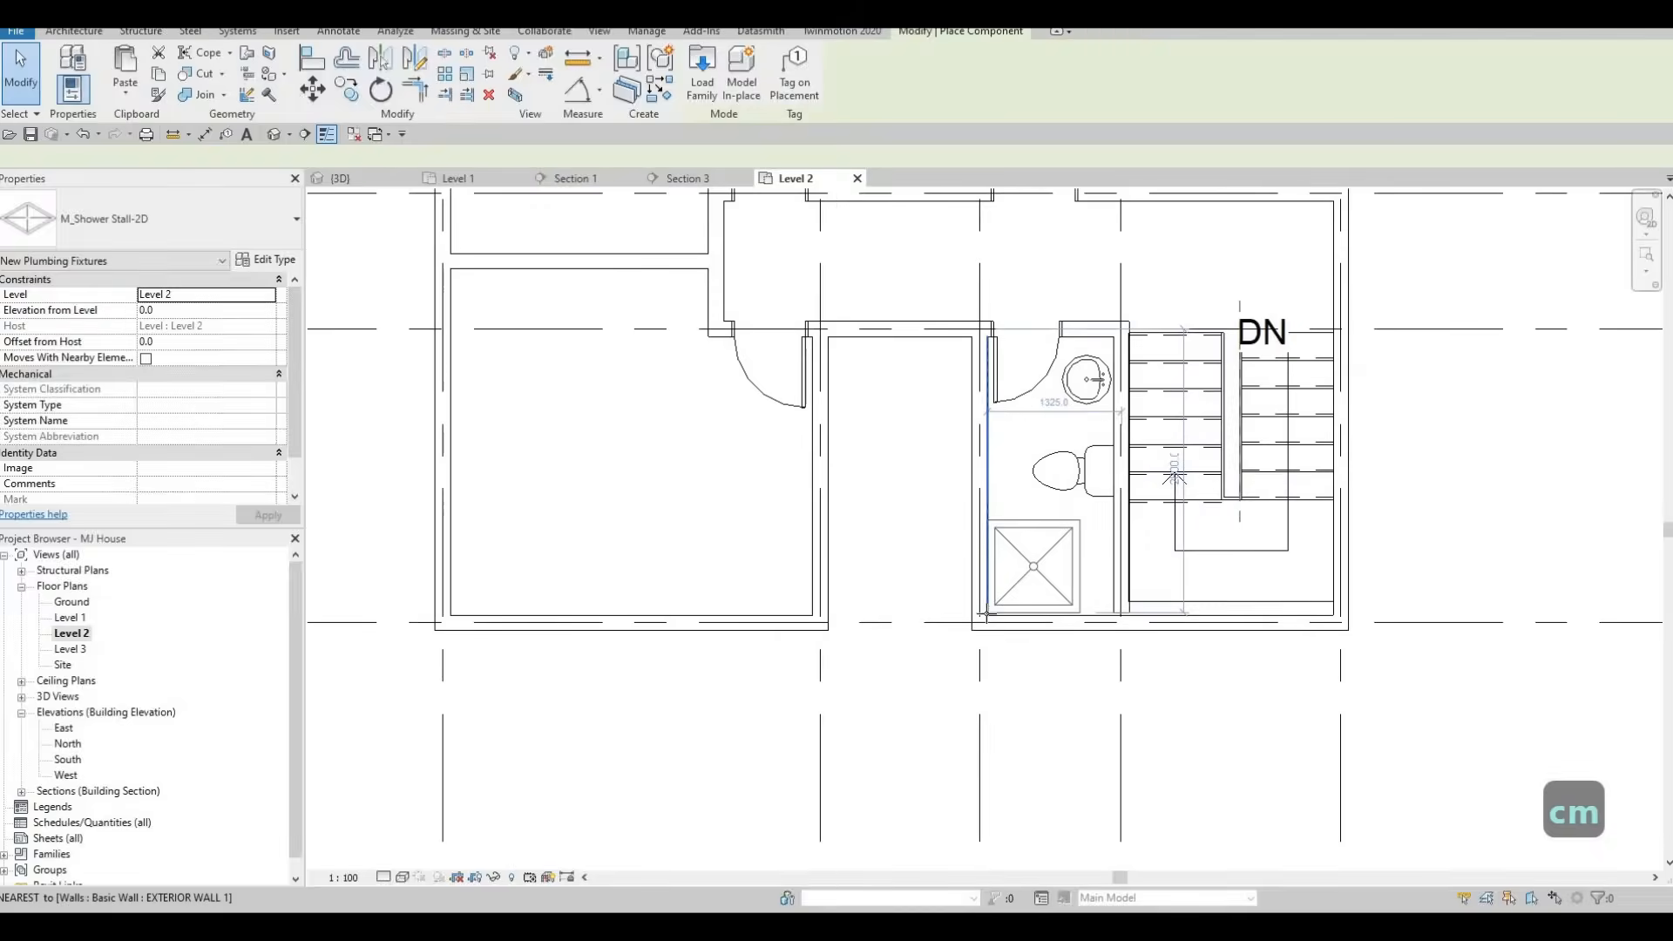
left_click(1105, 576)
key("Escape")
key("Escape")
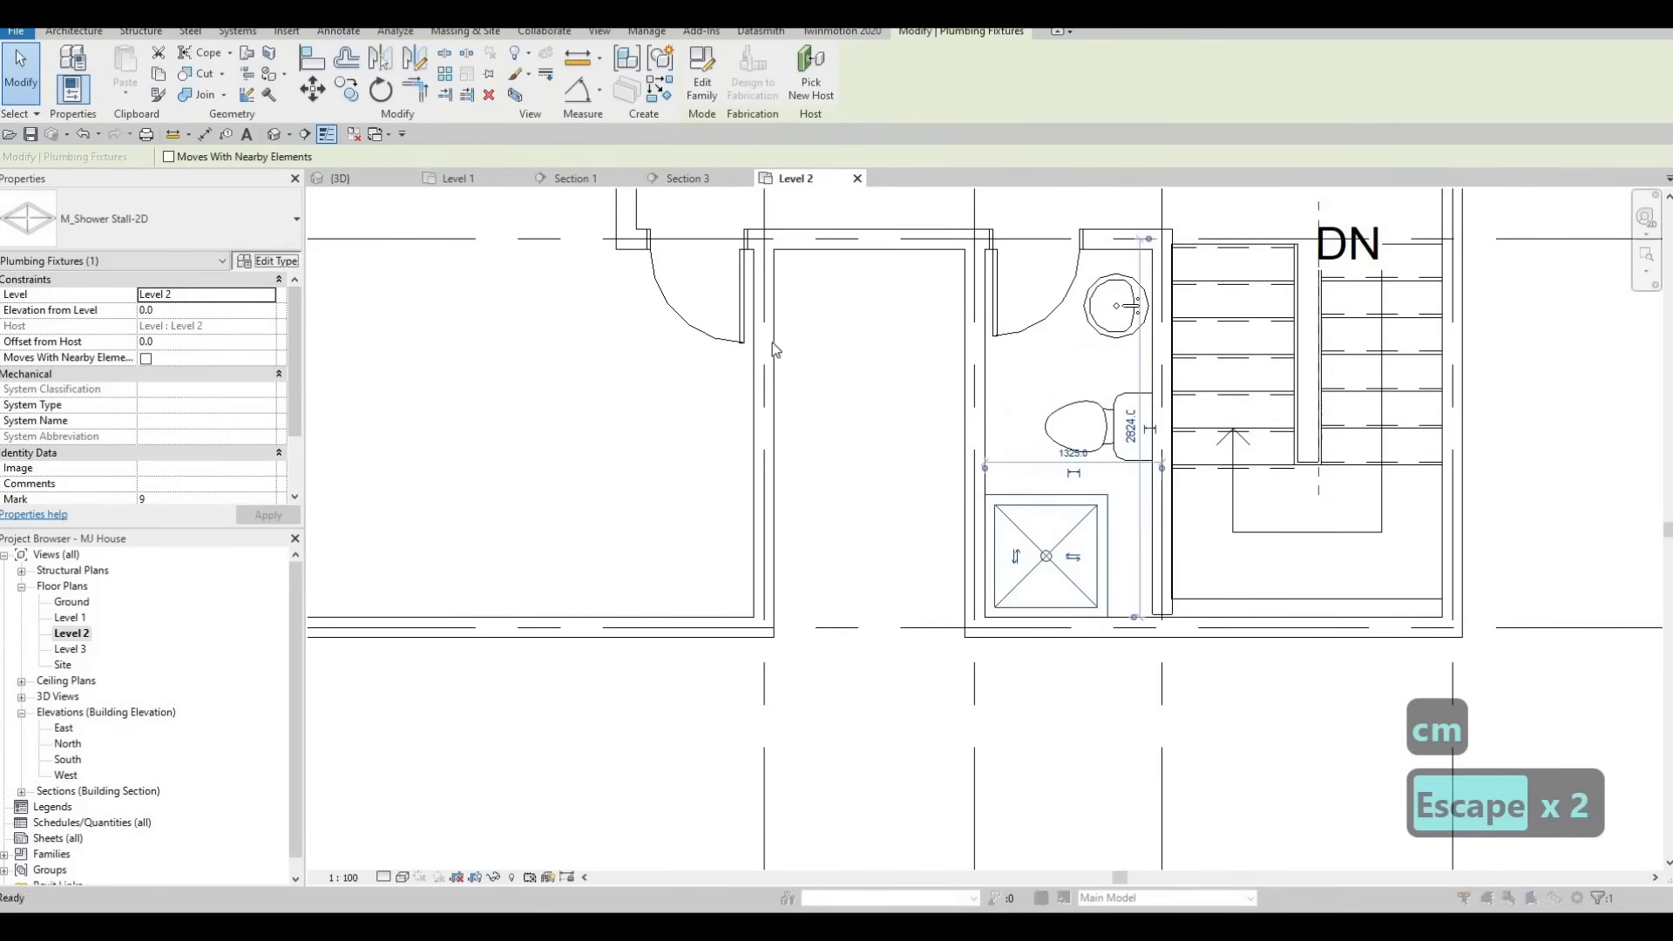
Measure the clear width of the small bathroom between its wall faces with an aligned dimension.
left_click(259, 261)
key("Escape")
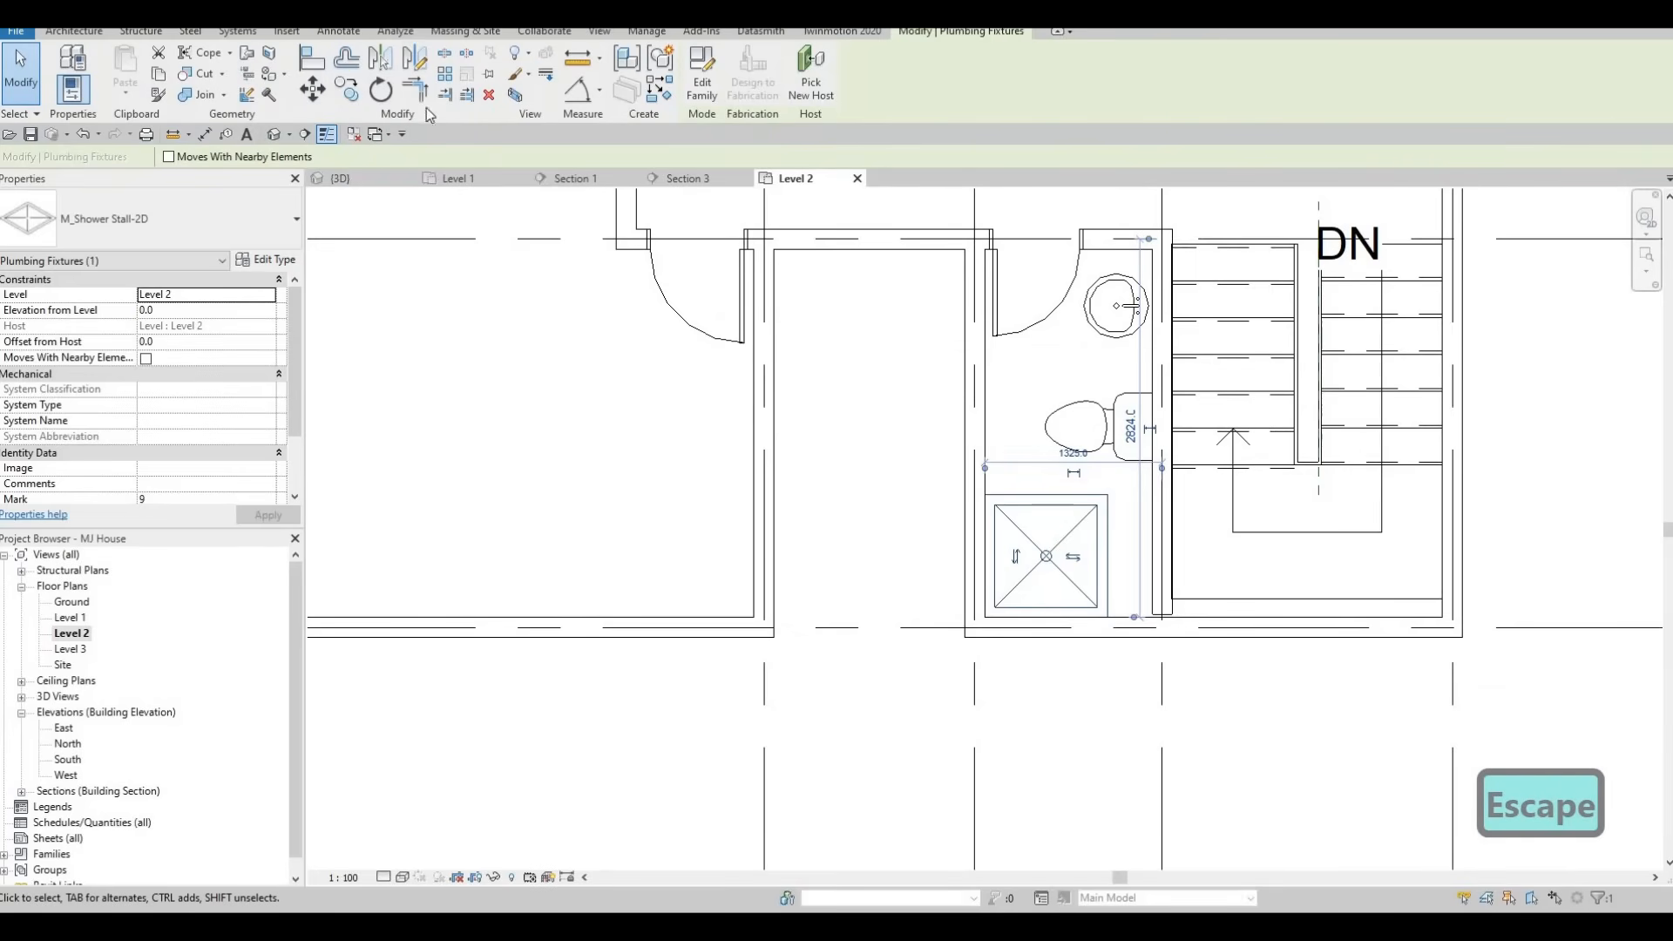
left_click(205, 134)
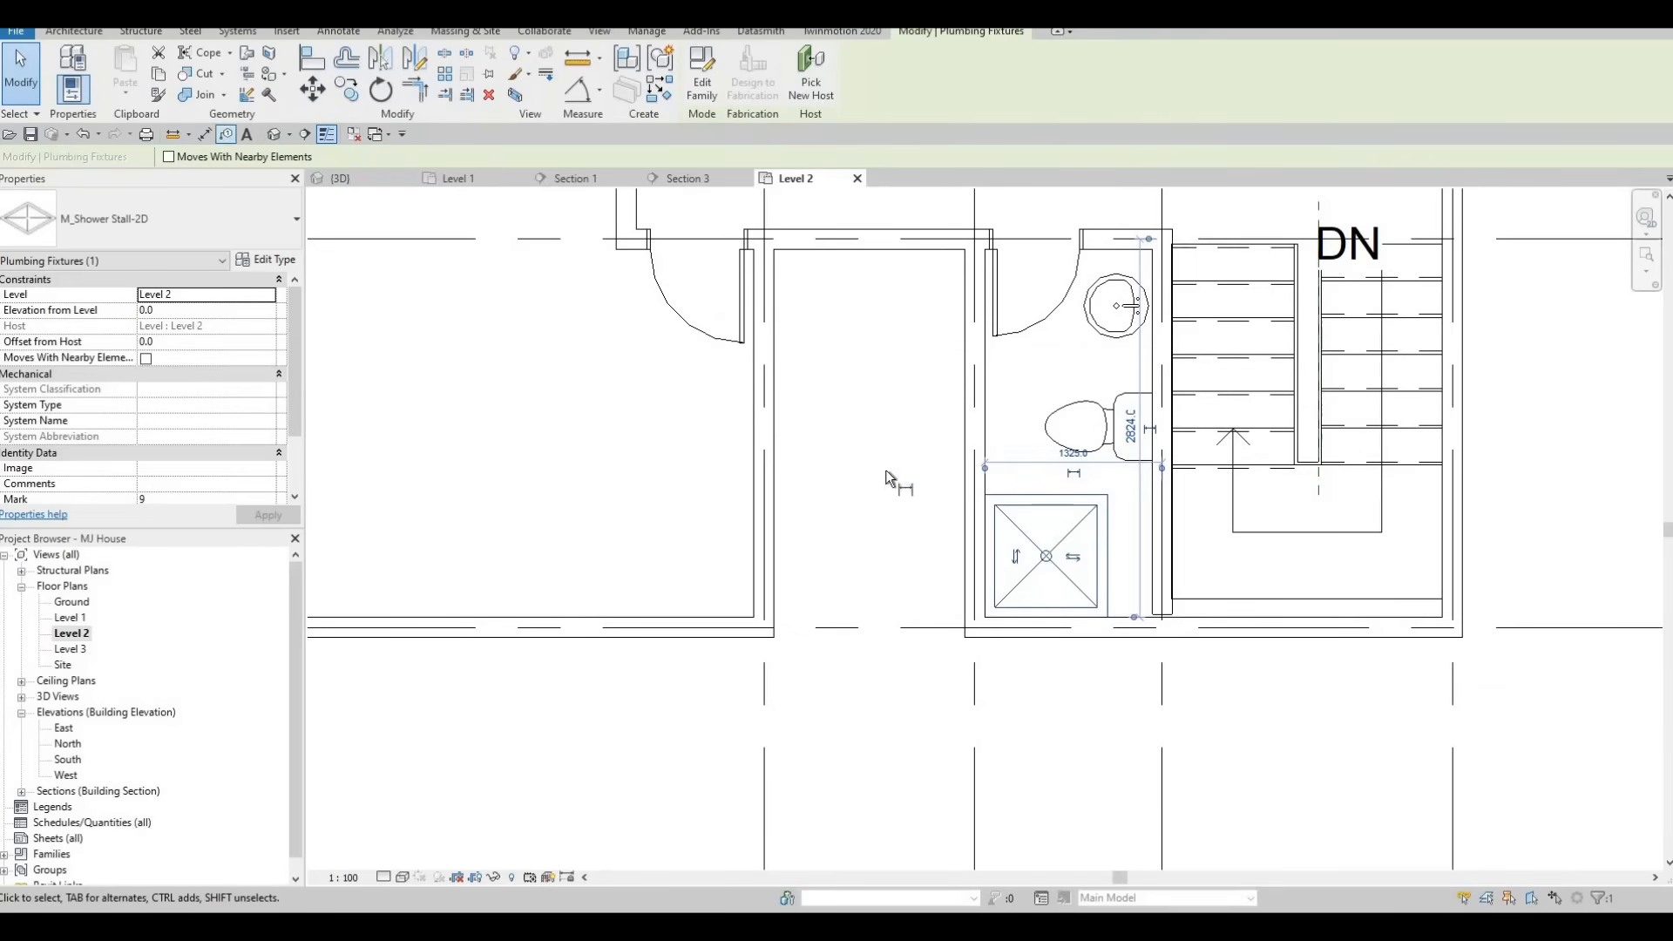
left_click(983, 457)
key("Tab")
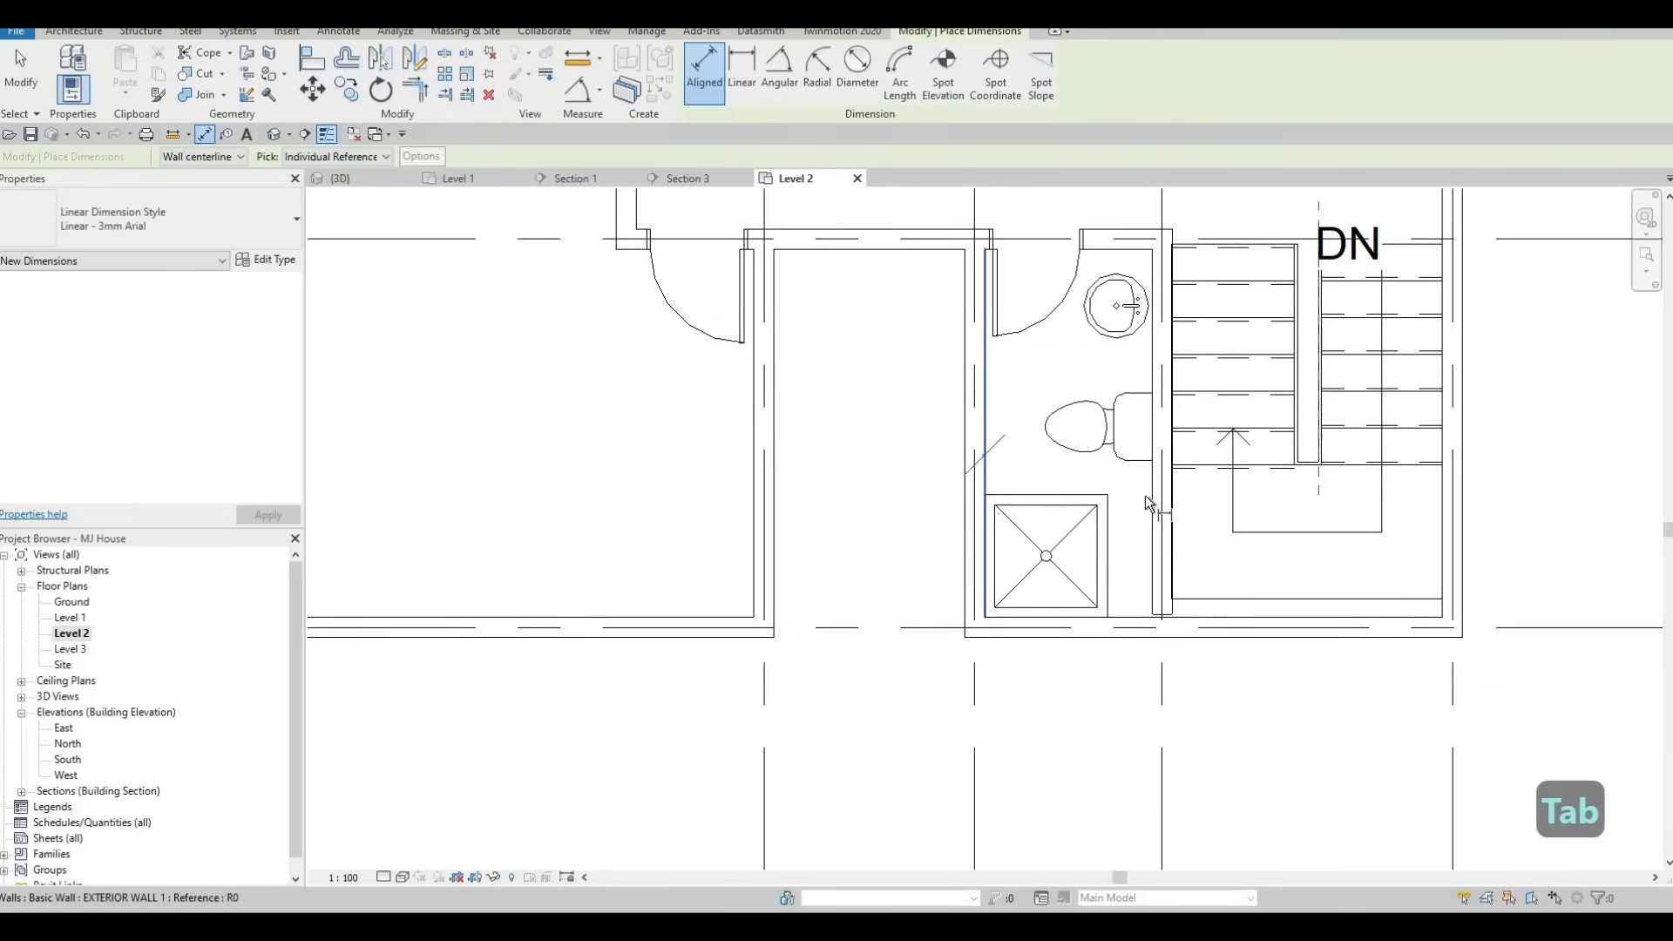
key("Tab")
left_click(1159, 582)
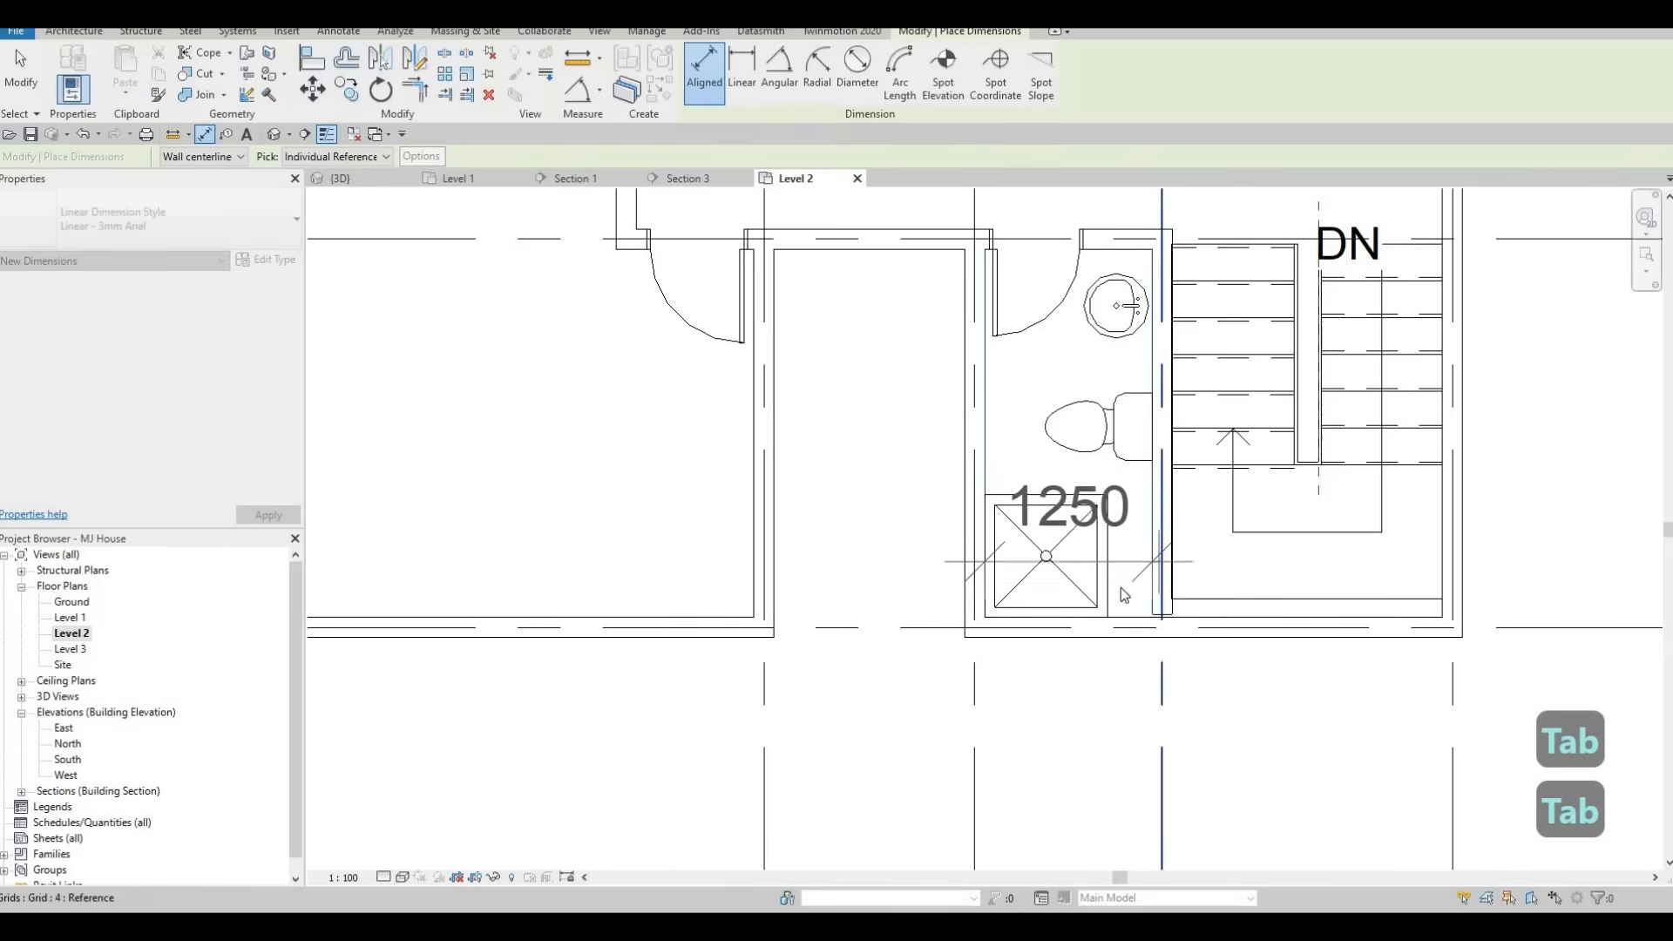
key("Escape")
key("Escape")
Set the Width type parameter of the small bathroom's shower stall to 1250 mm.
left_click(1045, 555)
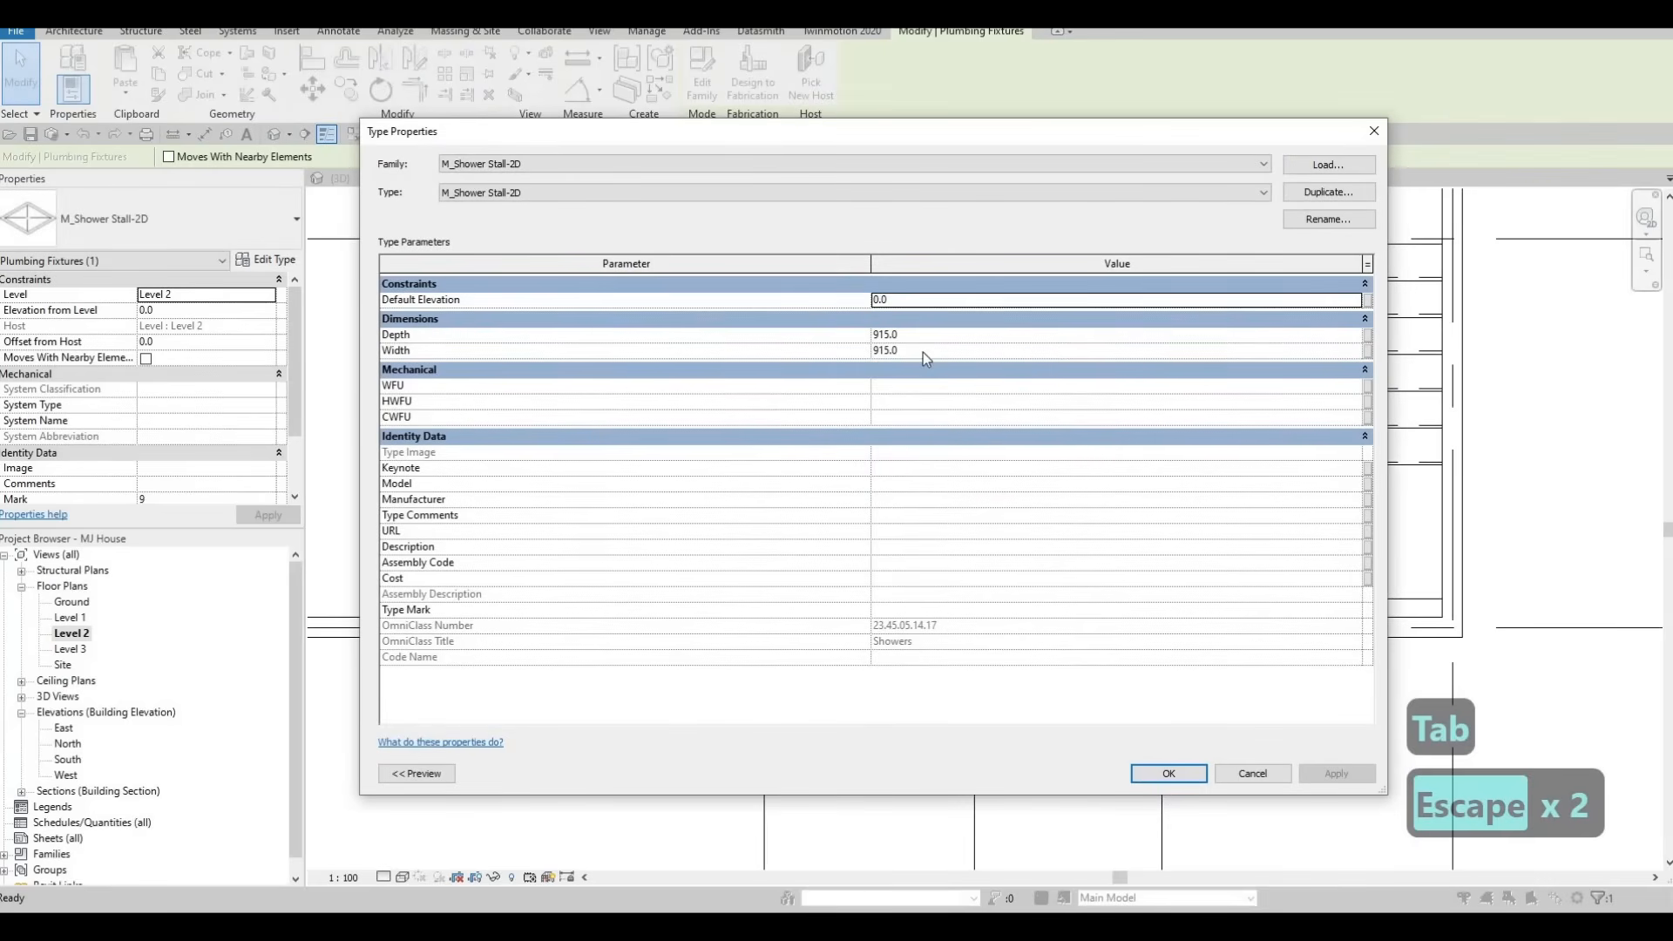
left_click(922, 352)
type("1250")
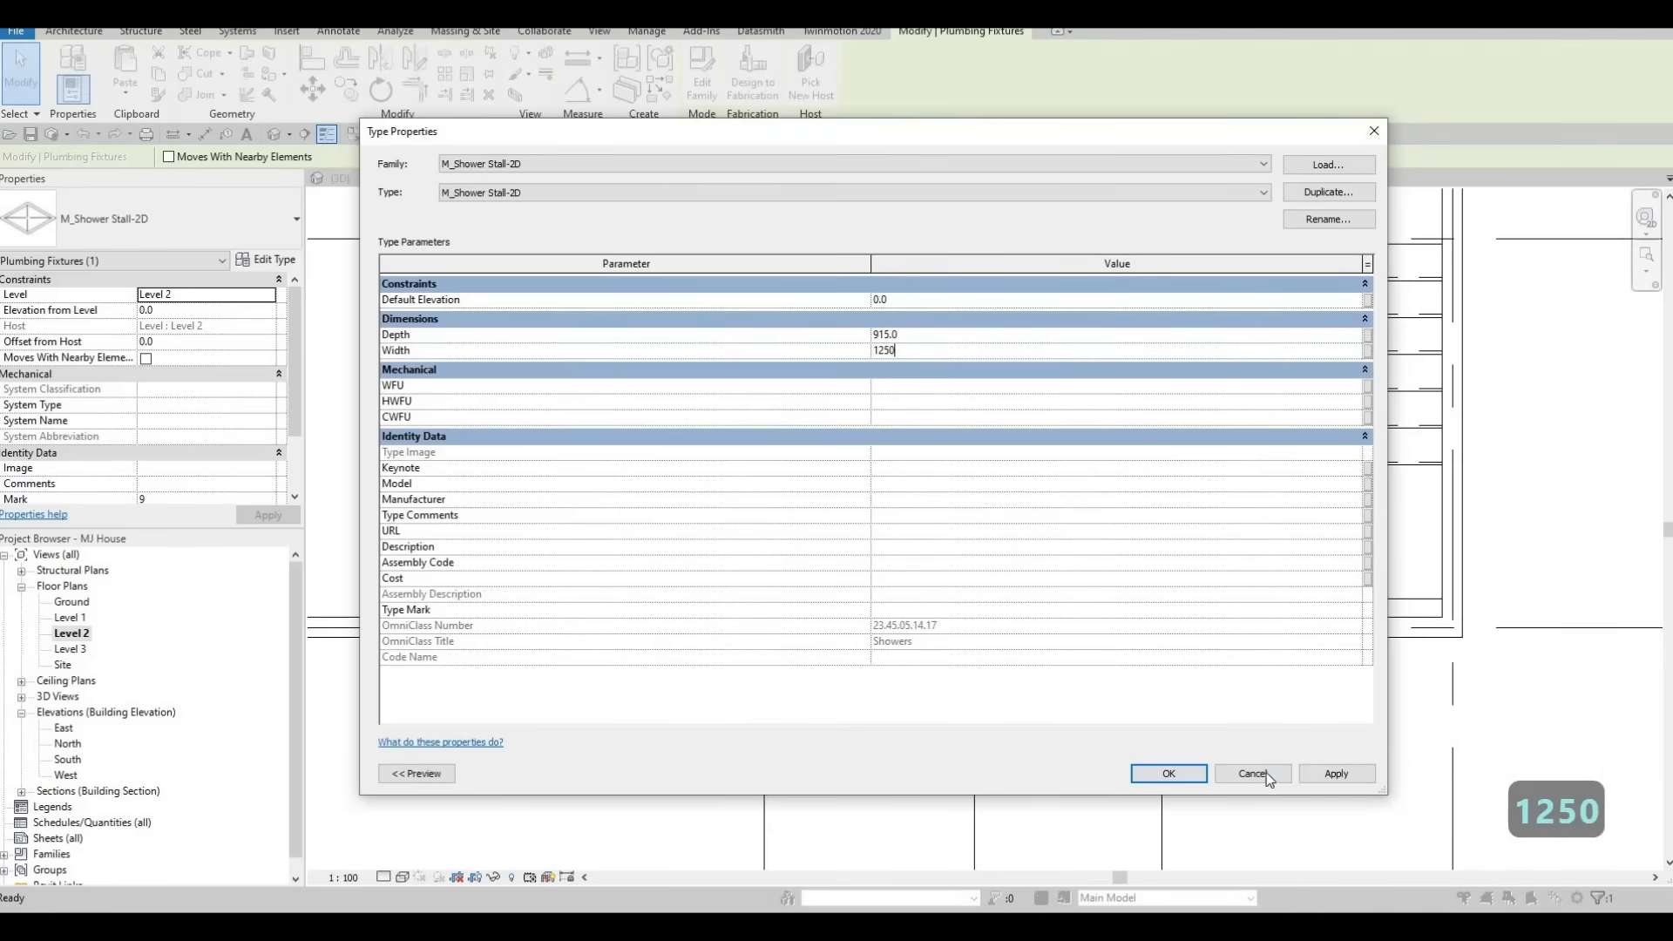
left_click(1335, 774)
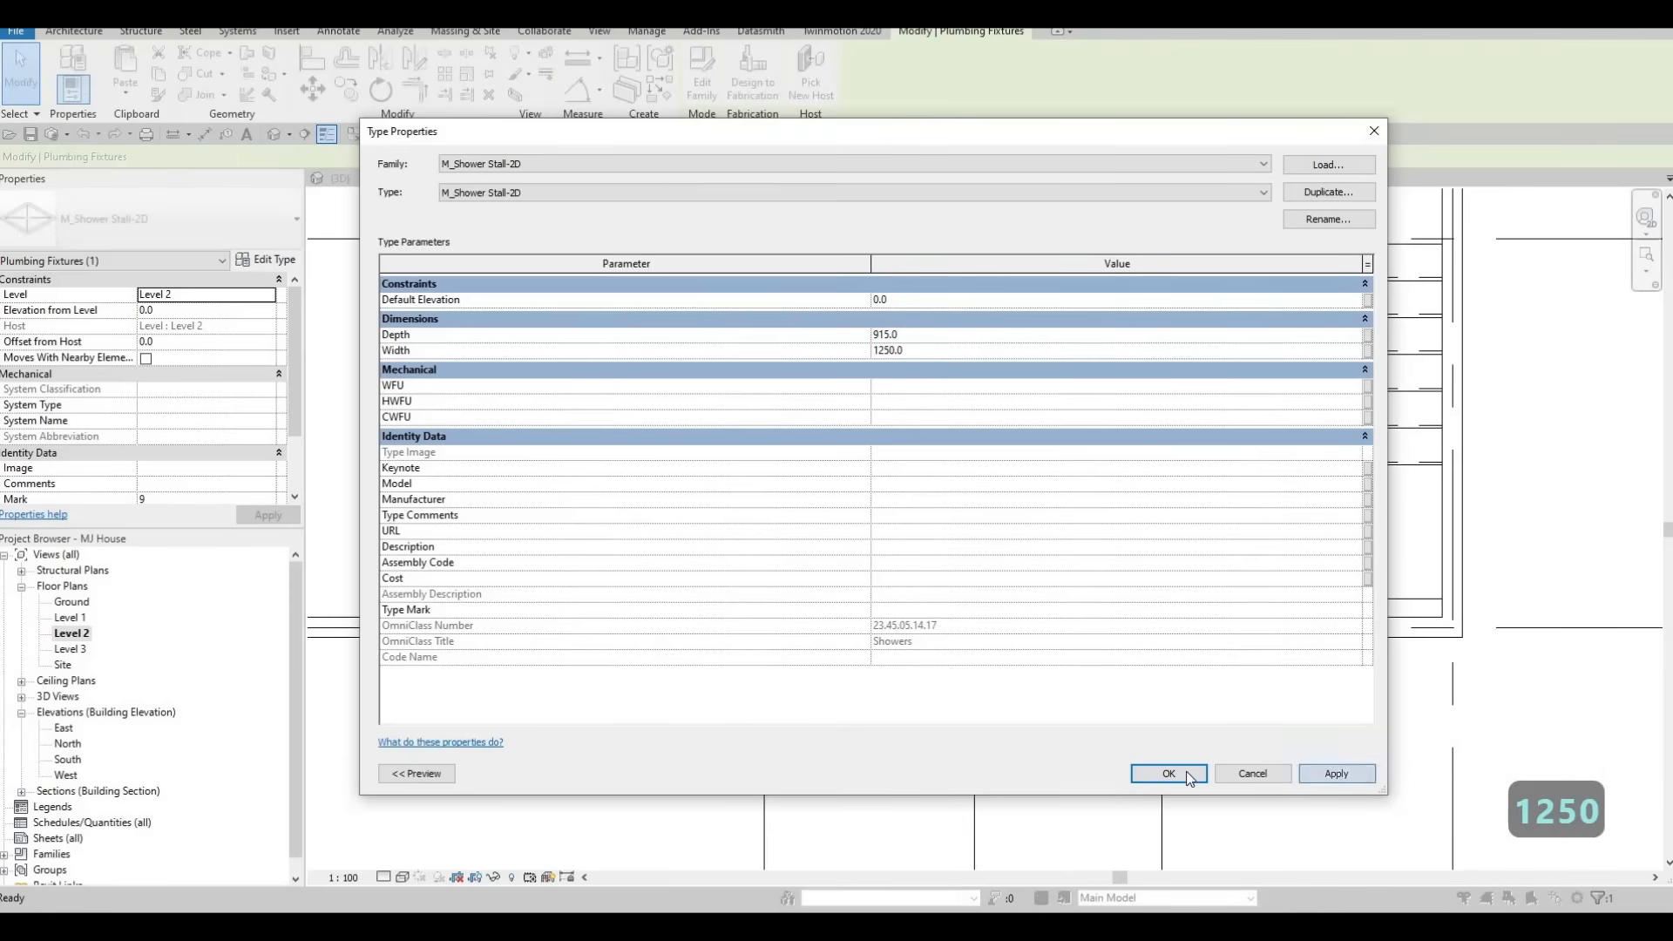
left_click(1167, 773)
middle_click_drag(1054, 564, 999, 538)
key("Escape")
key("Escape")
left_click(953, 489)
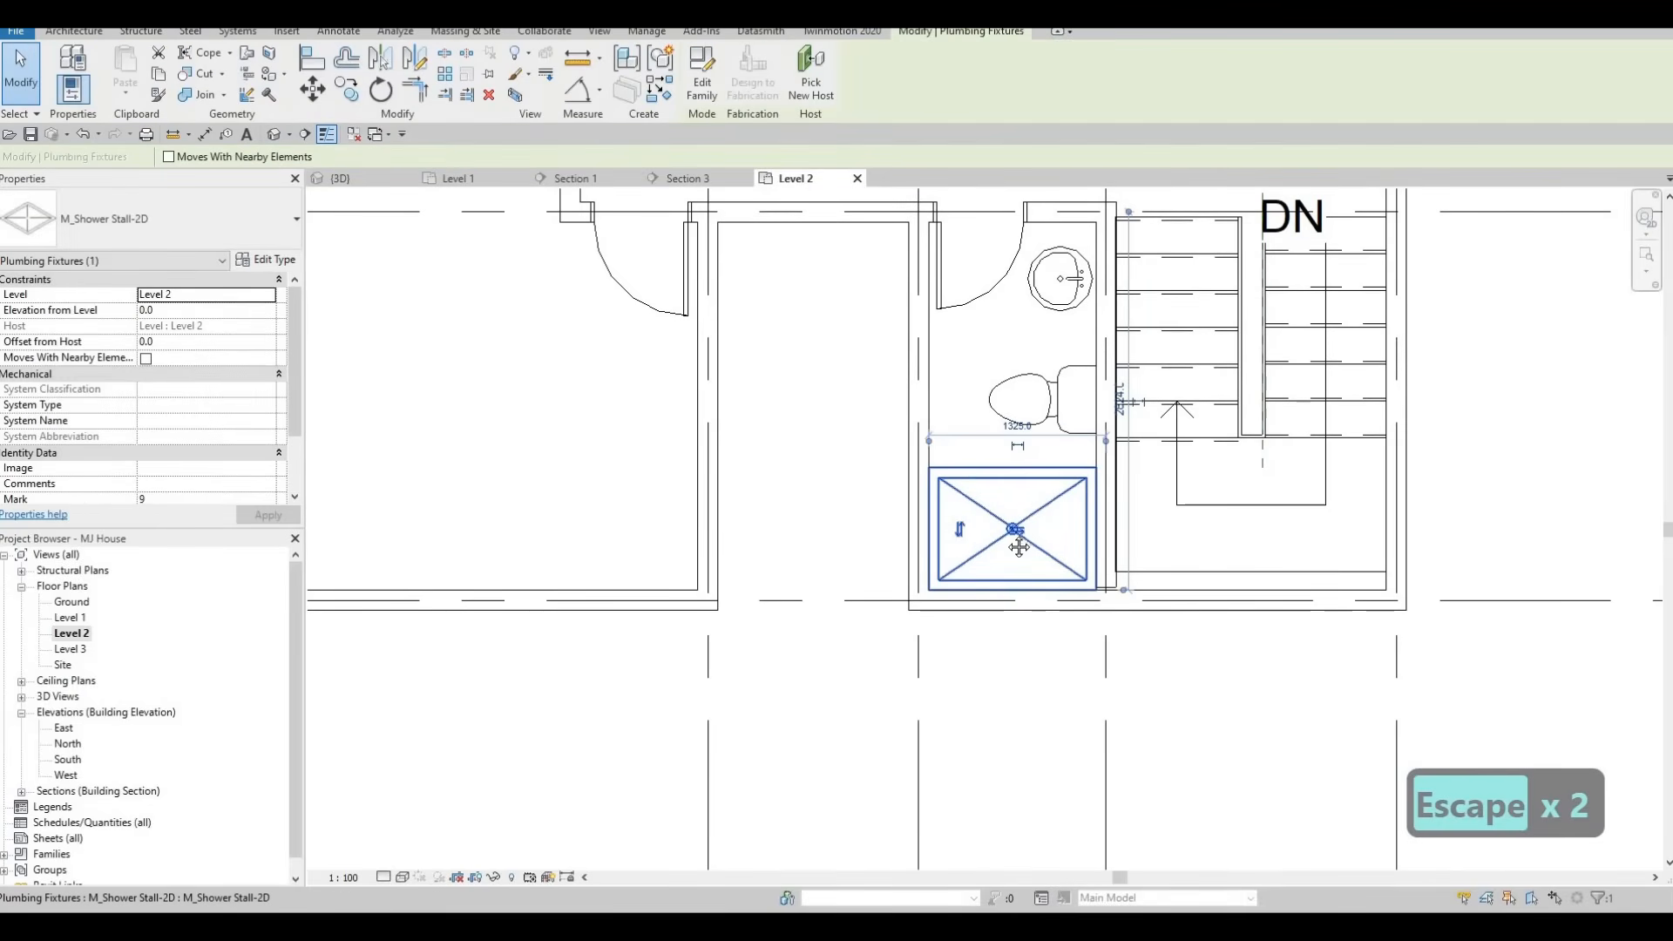
middle_click_drag(1011, 510, 1036, 595)
key("Escape")
key("Escape")
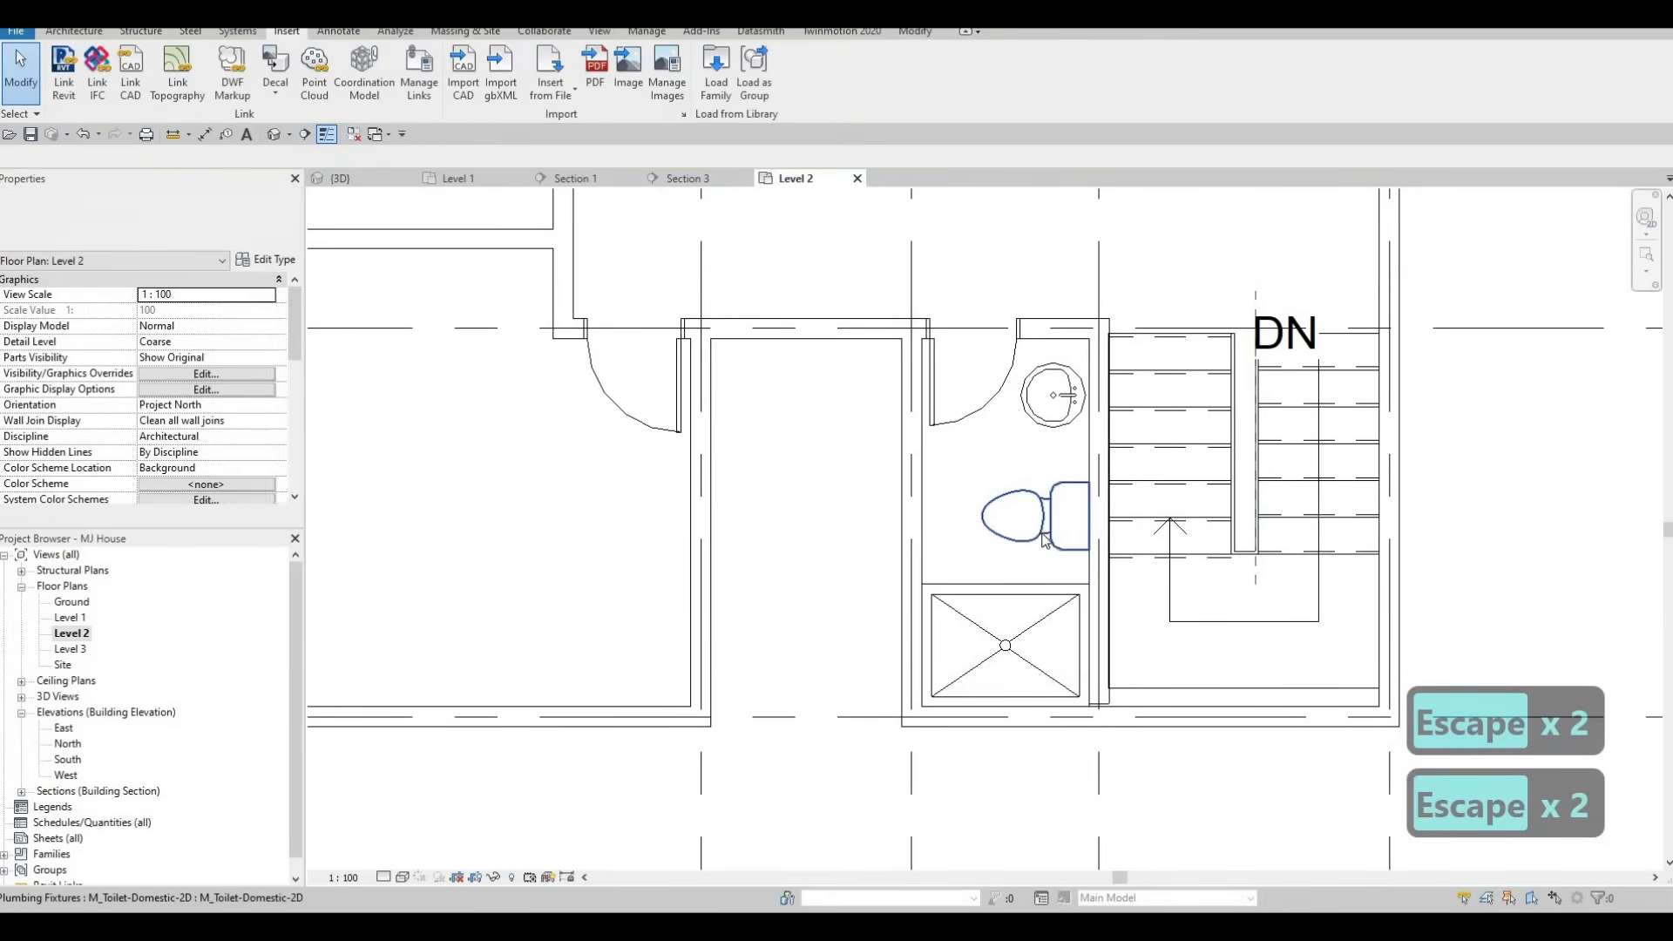
Nudge the small bathroom's toilet three increments toward the shower stall.
left_click(1041, 533)
key("Down")
key("Down")
key("Down")
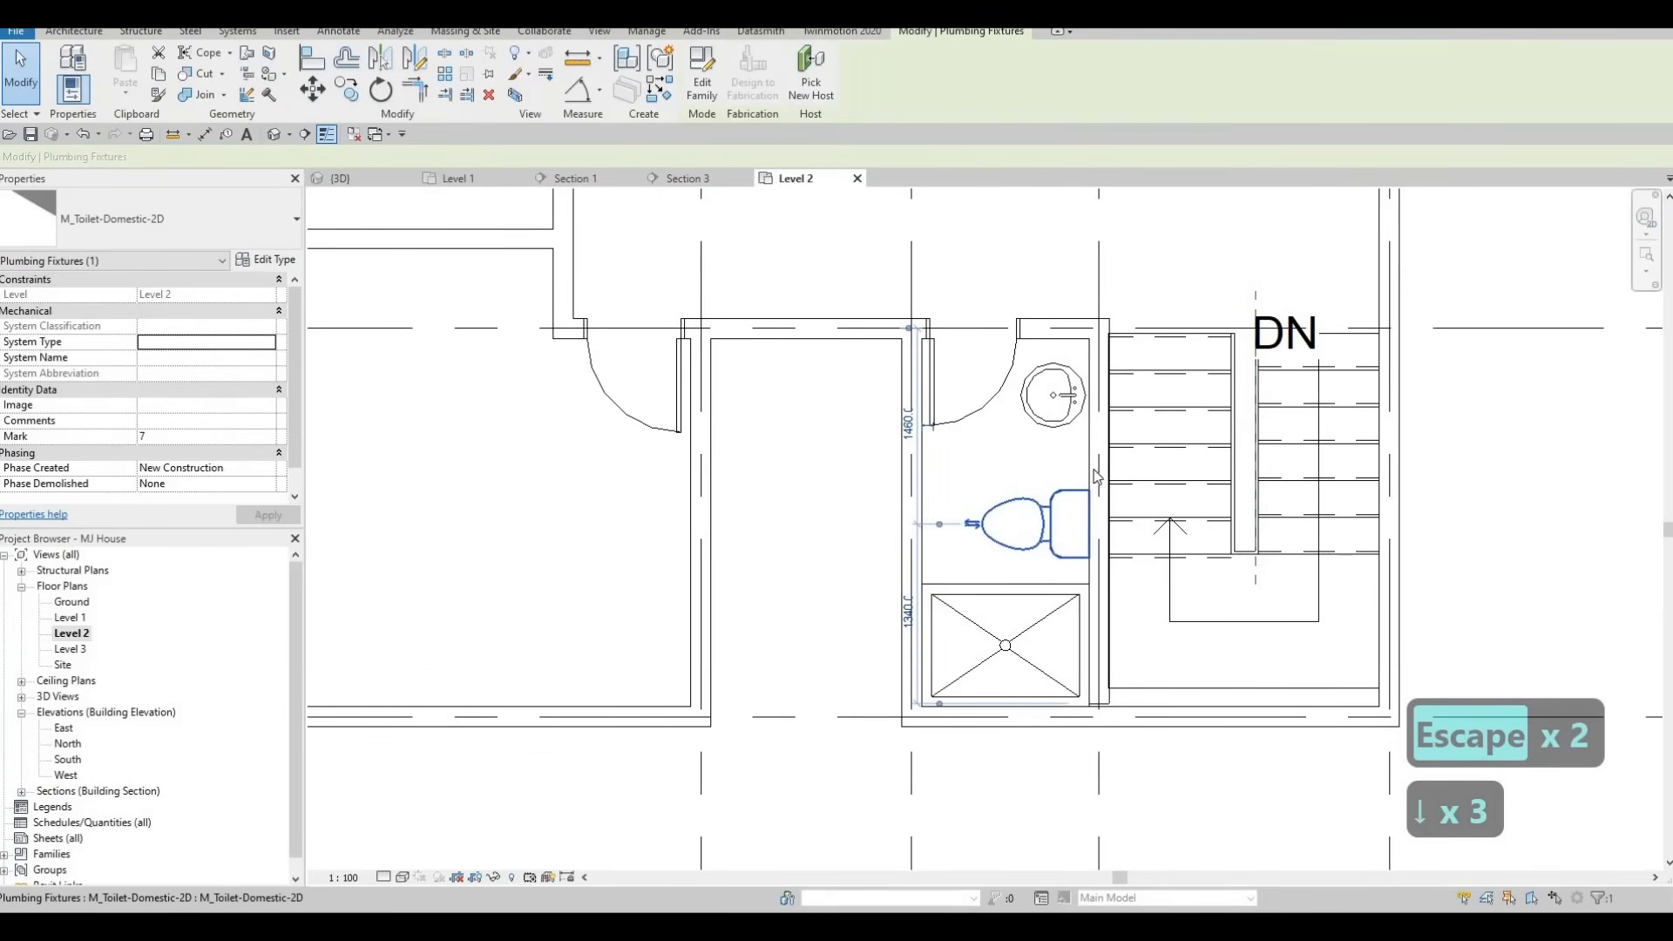
key("Escape")
Nudge the small bathroom's round sink eight increments along the stair-side wall toward the toilet.
left_click(1076, 427)
key("Down")
key("Down")
key("Down")
key("Down")
key("Down")
key("Down")
key("Down")
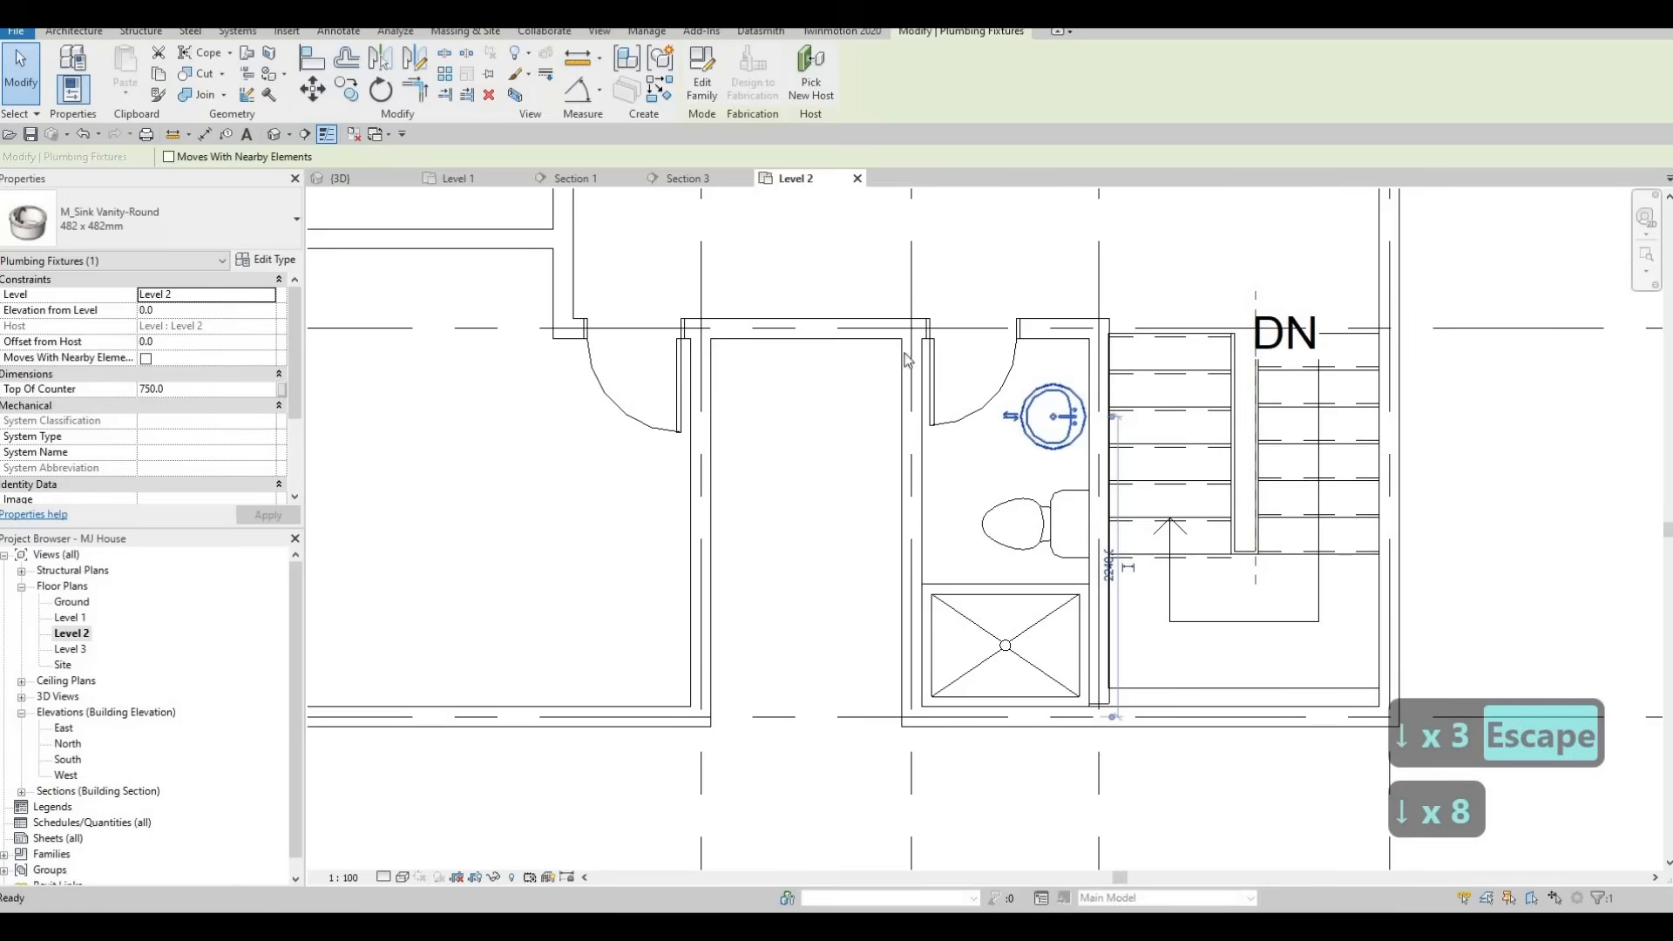
key("Escape")
scroll(1063, 771, "down", 4)
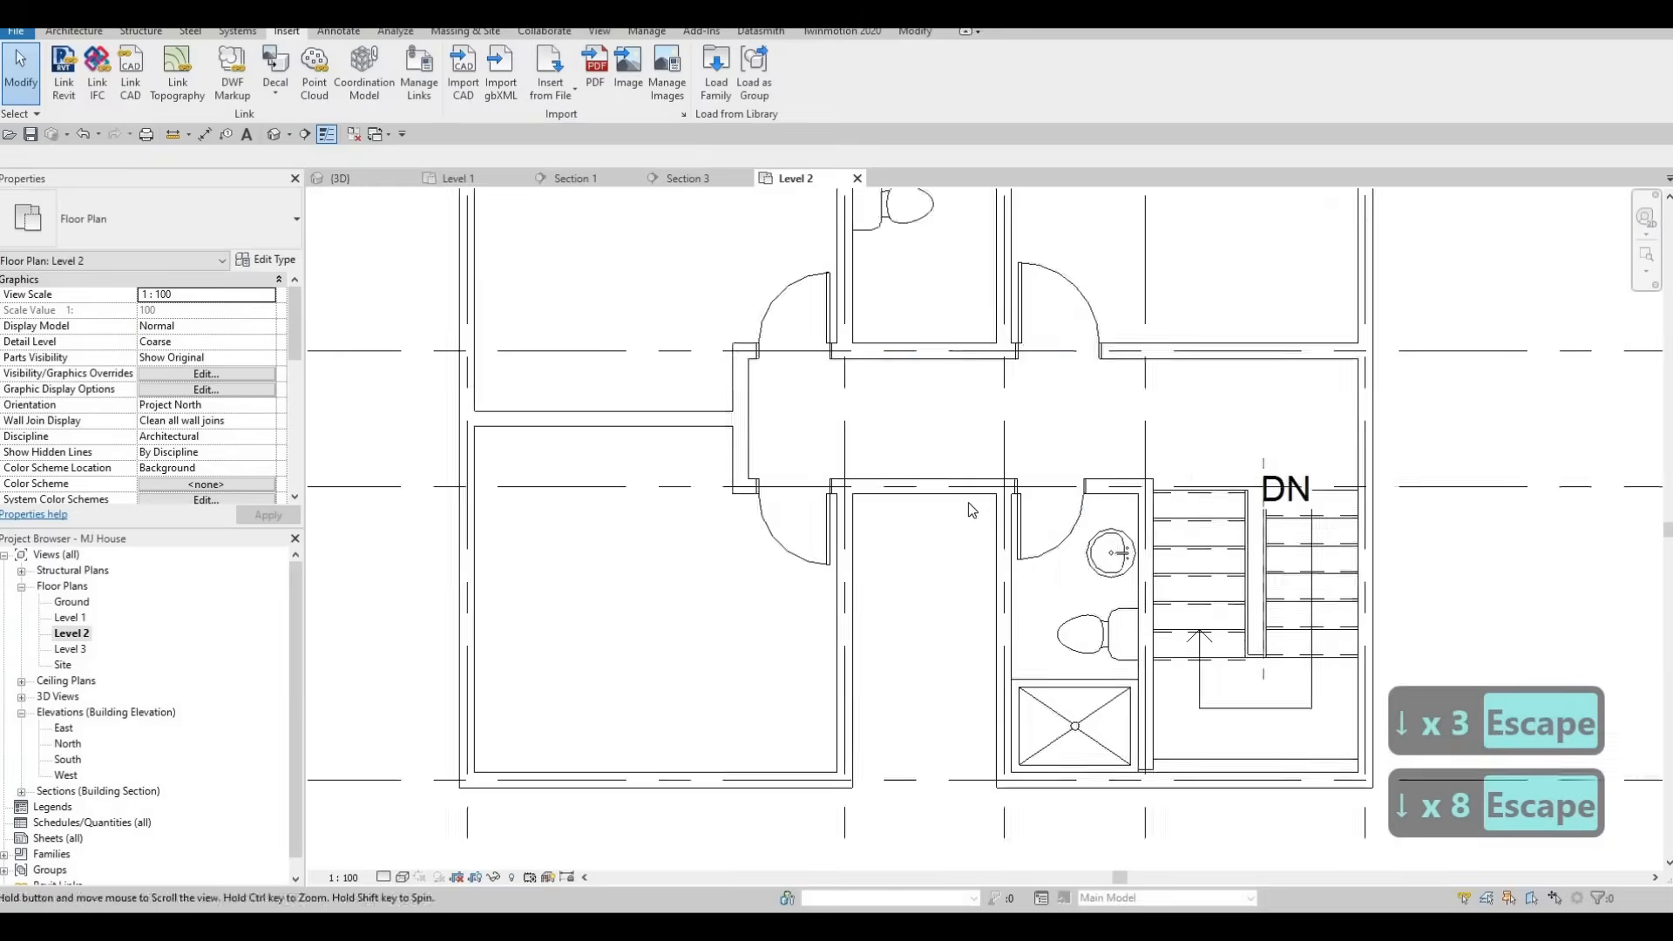
Create a similar shower stall in the double-sink bathroom, in the corner beside the toilet along the grid E wall.
left_click(1062, 766)
key("c")
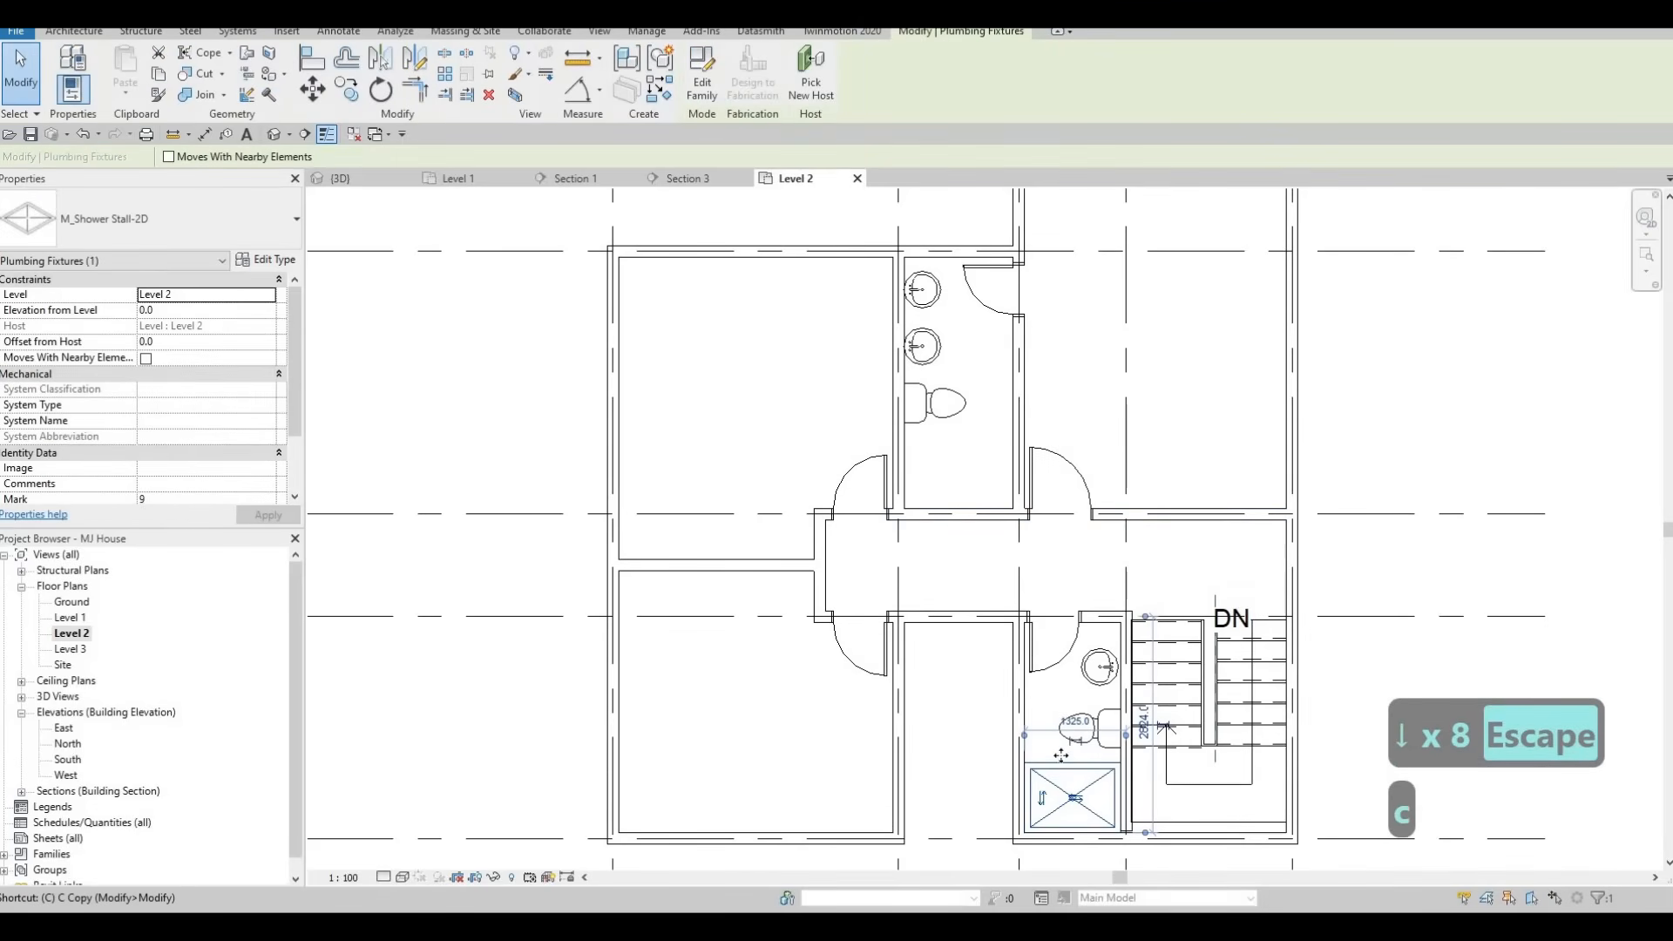
key("s")
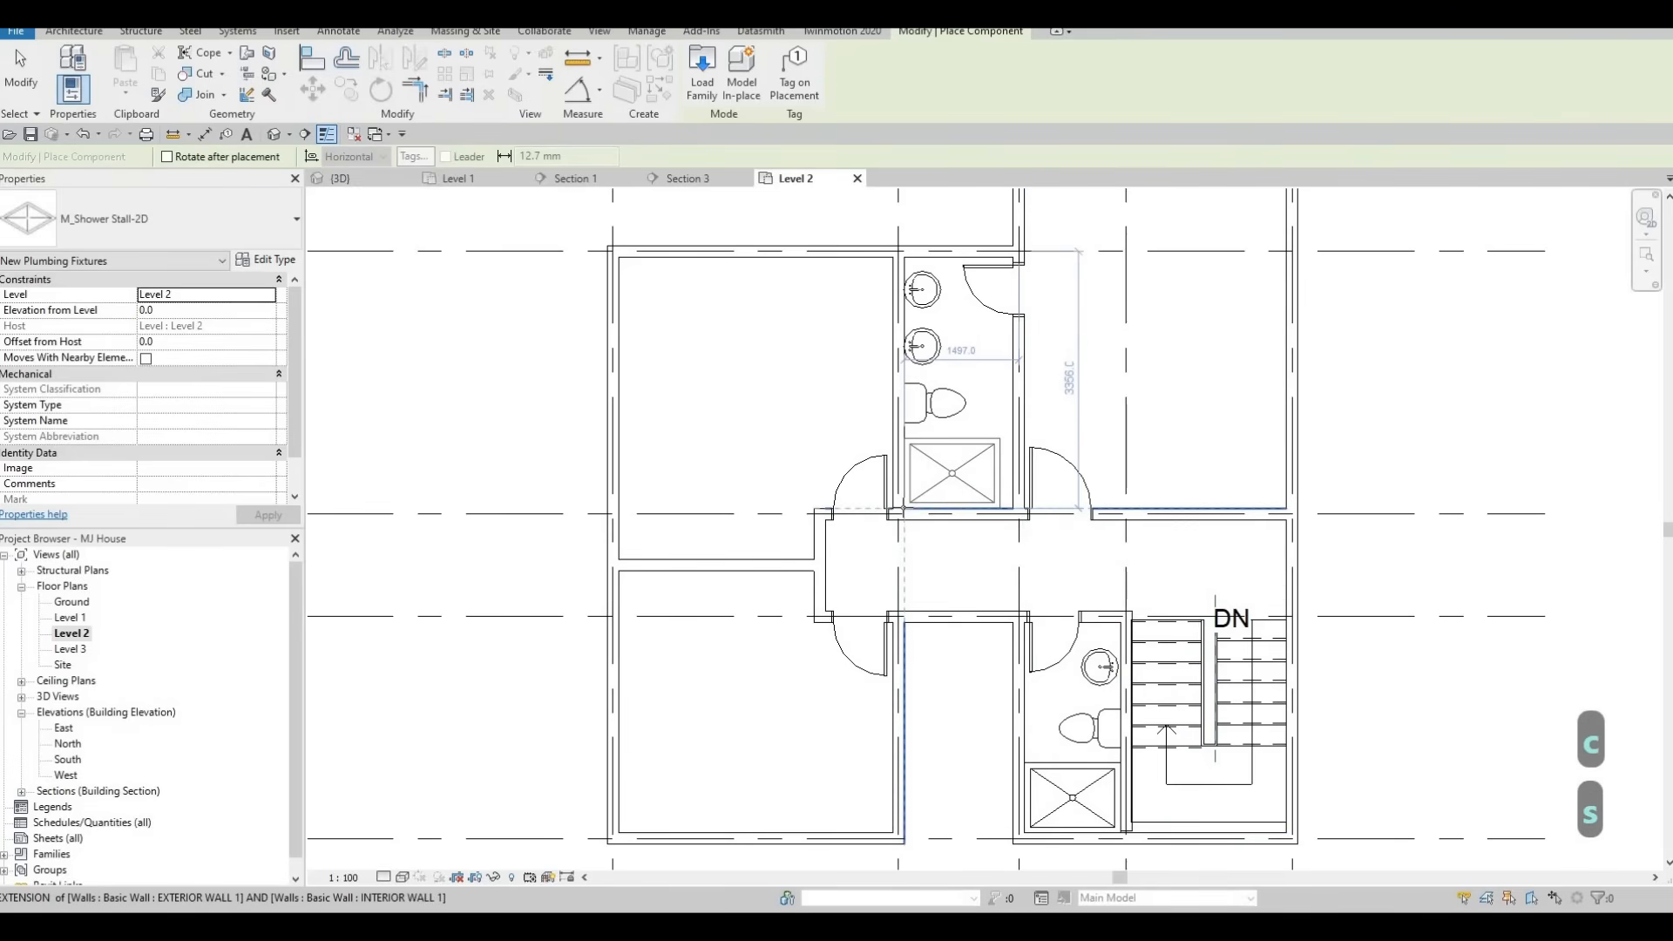
left_click(922, 508)
key("Escape")
key("Escape")
key("Escape")
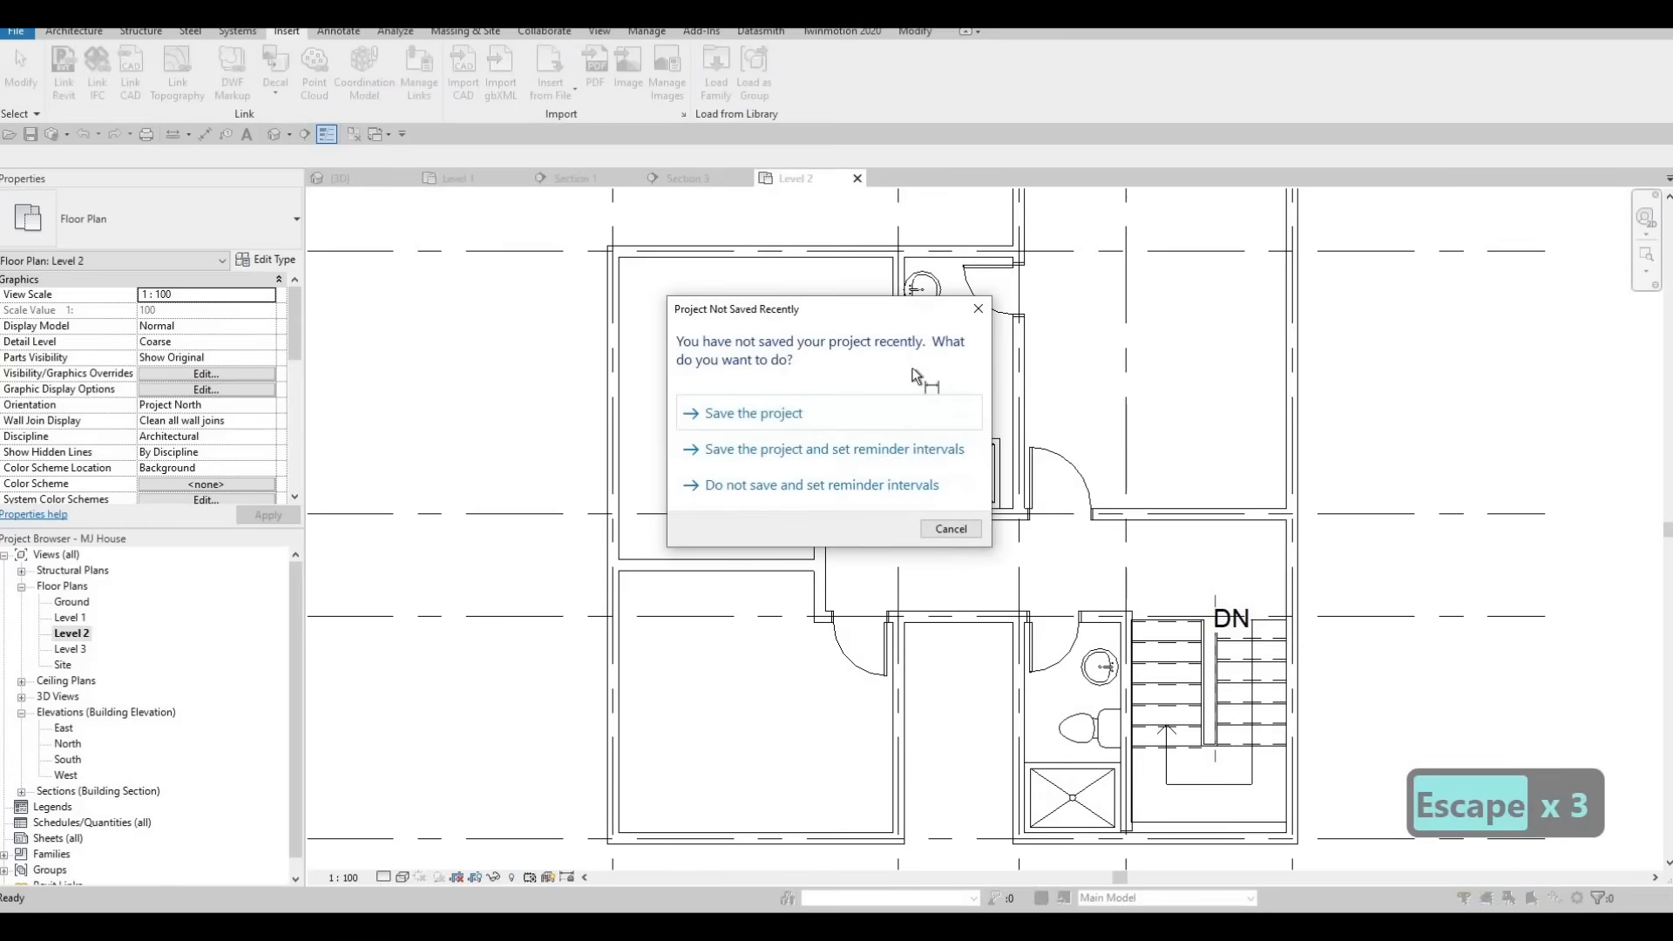
Dismiss the save reminder and measure the clear width of the double-sink bathroom with an aligned dimension.
key("Escape")
key("d")
key("i")
key("Tab")
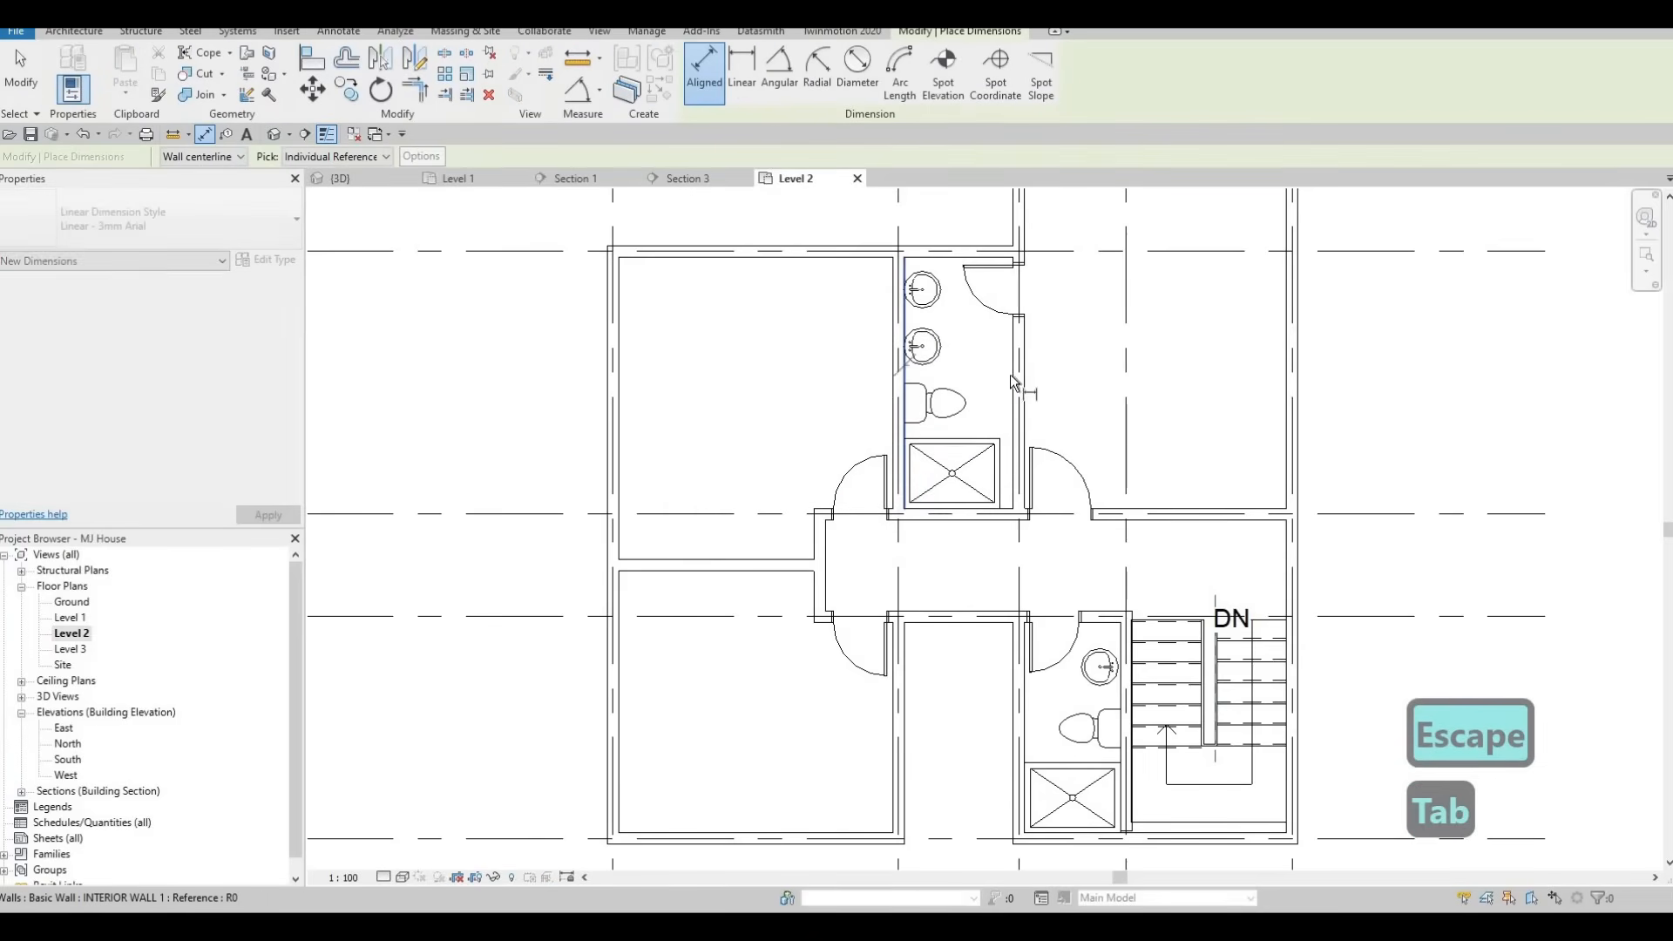
key("Tab")
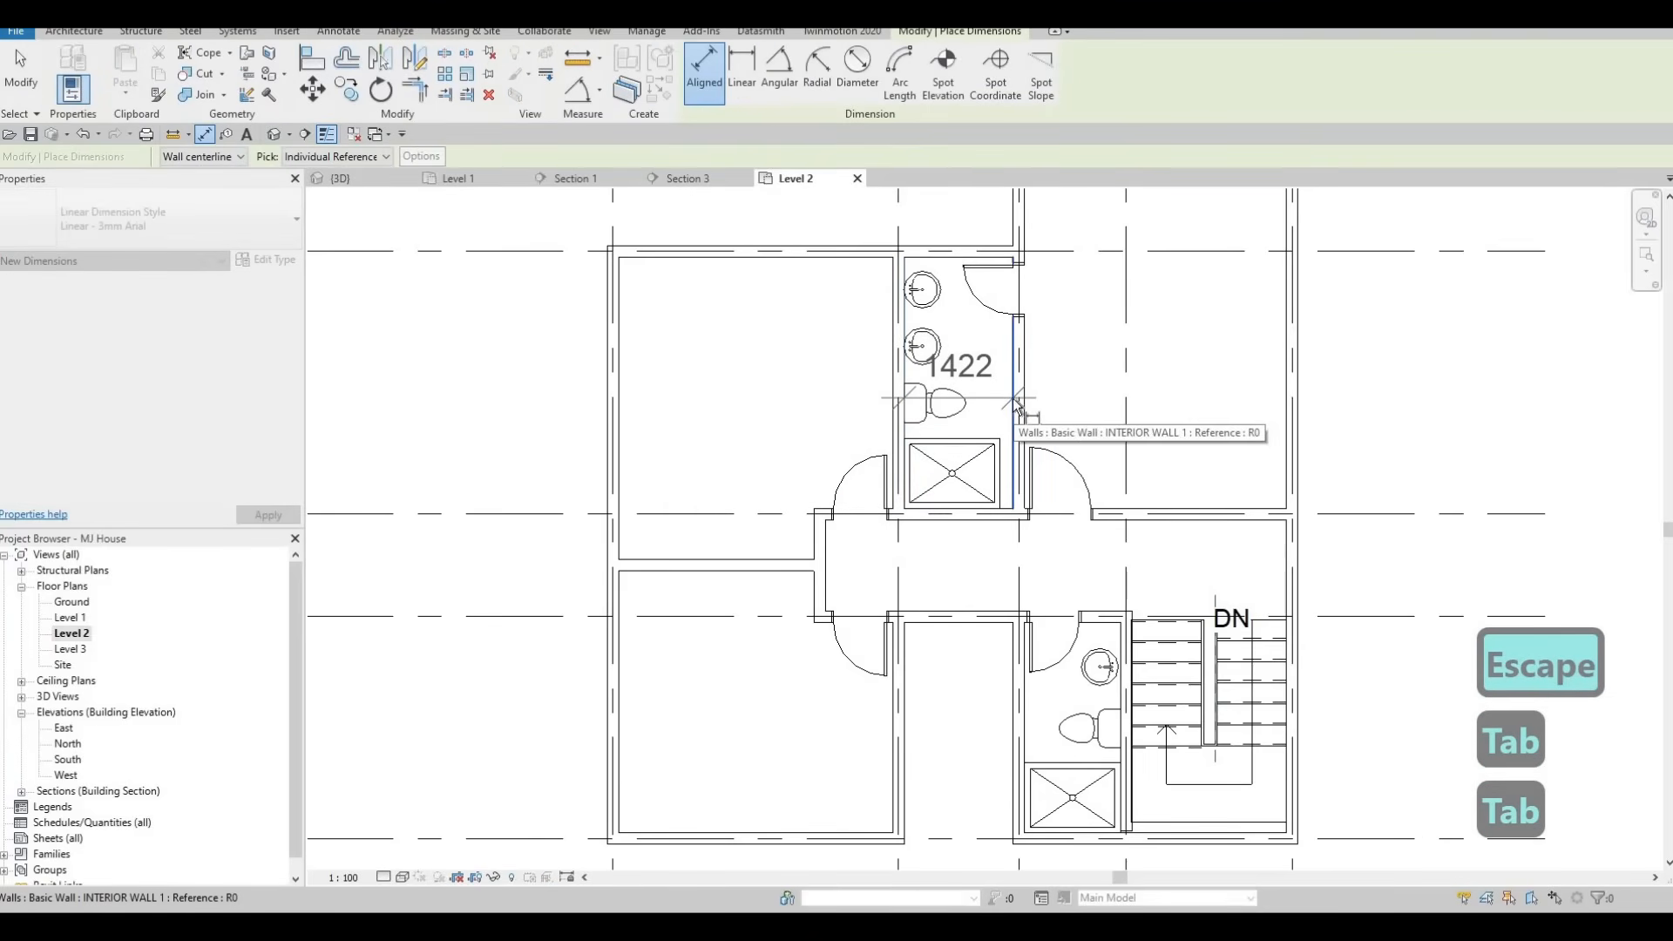
key("Escape")
key("Escape")
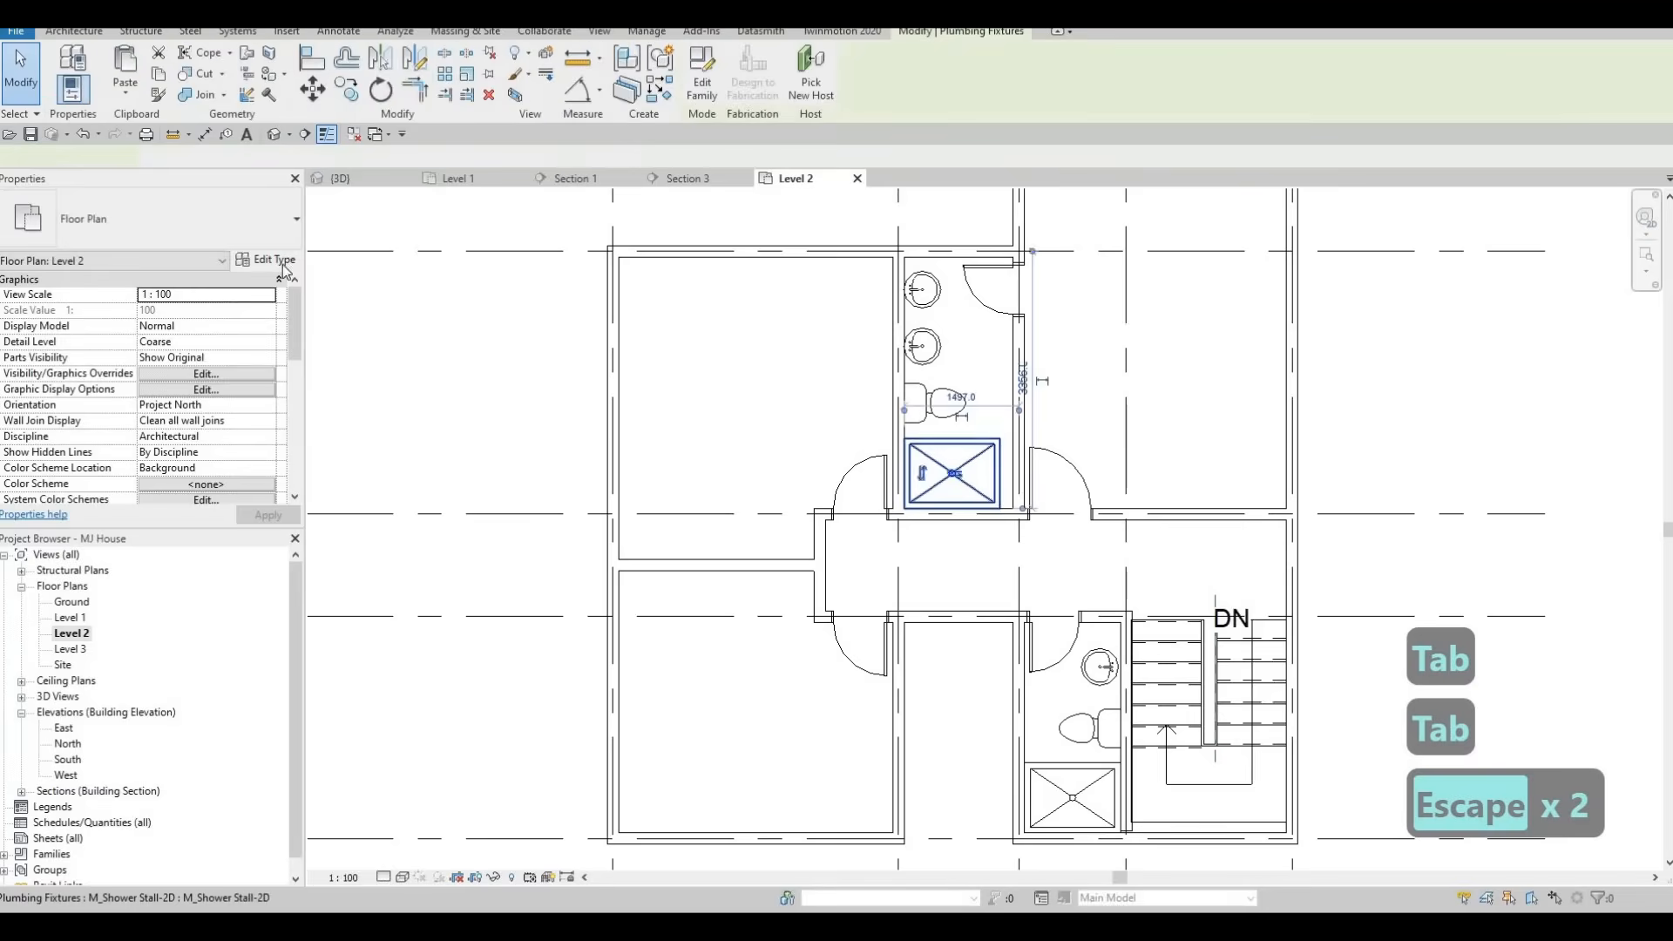
Duplicate the double-sink bathroom's shower type as M_Shower Stall-2D 2 and set its width to 1422 mm.
left_click(265, 259)
left_click(1327, 192)
left_click(874, 497)
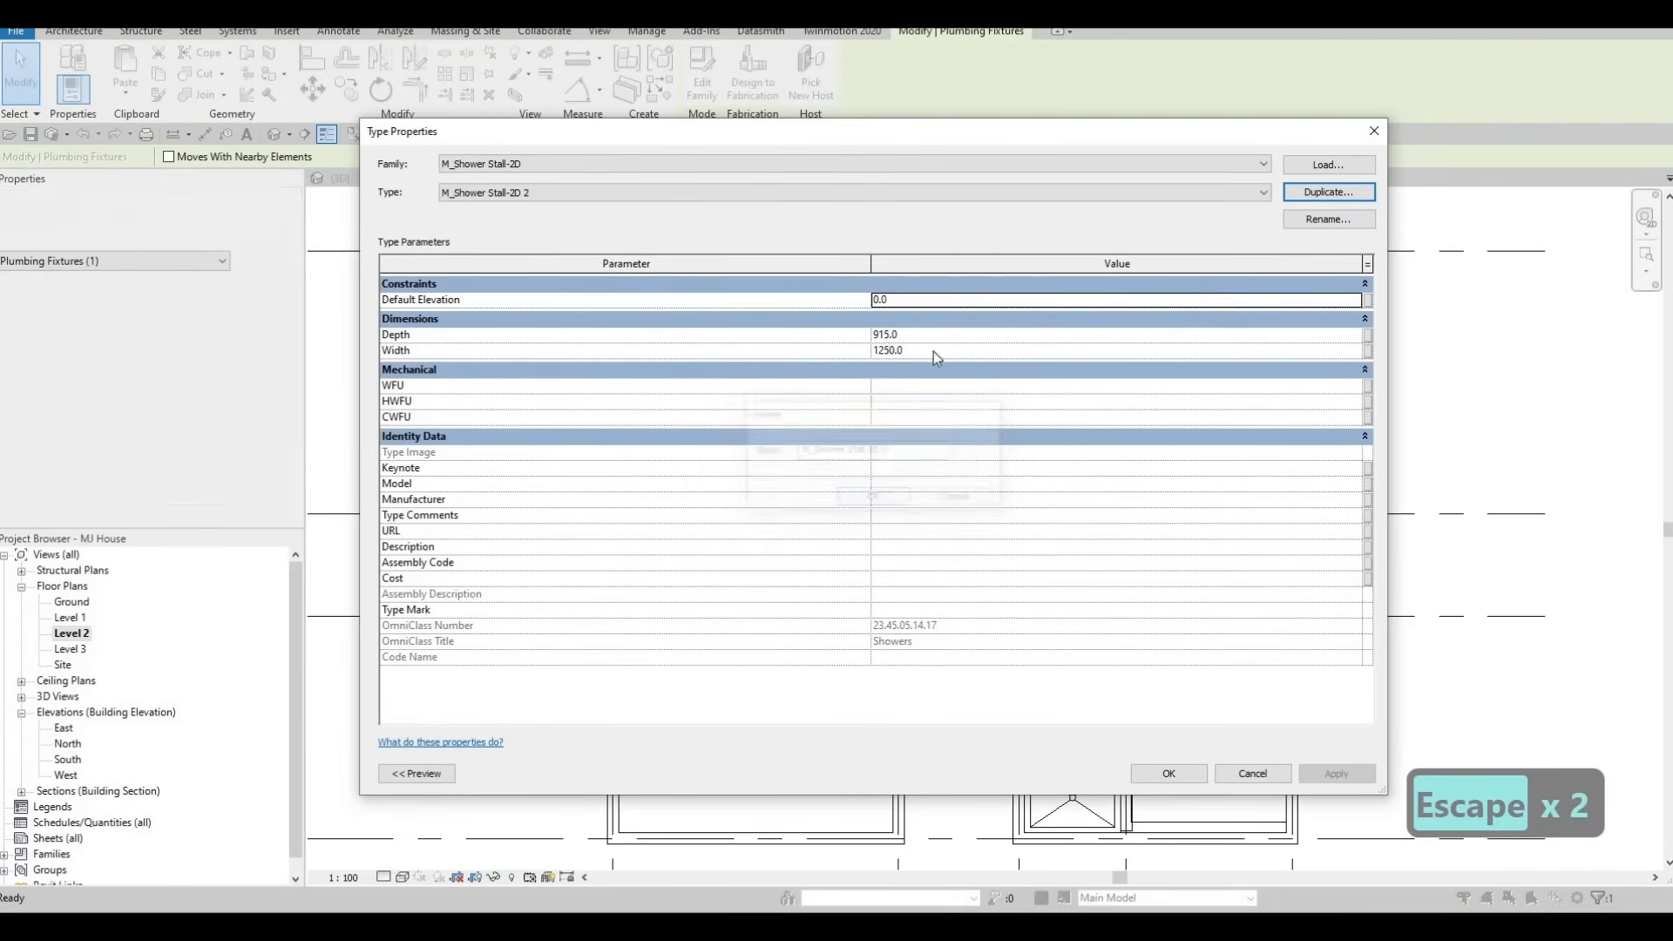
left_click(933, 351)
type("142")
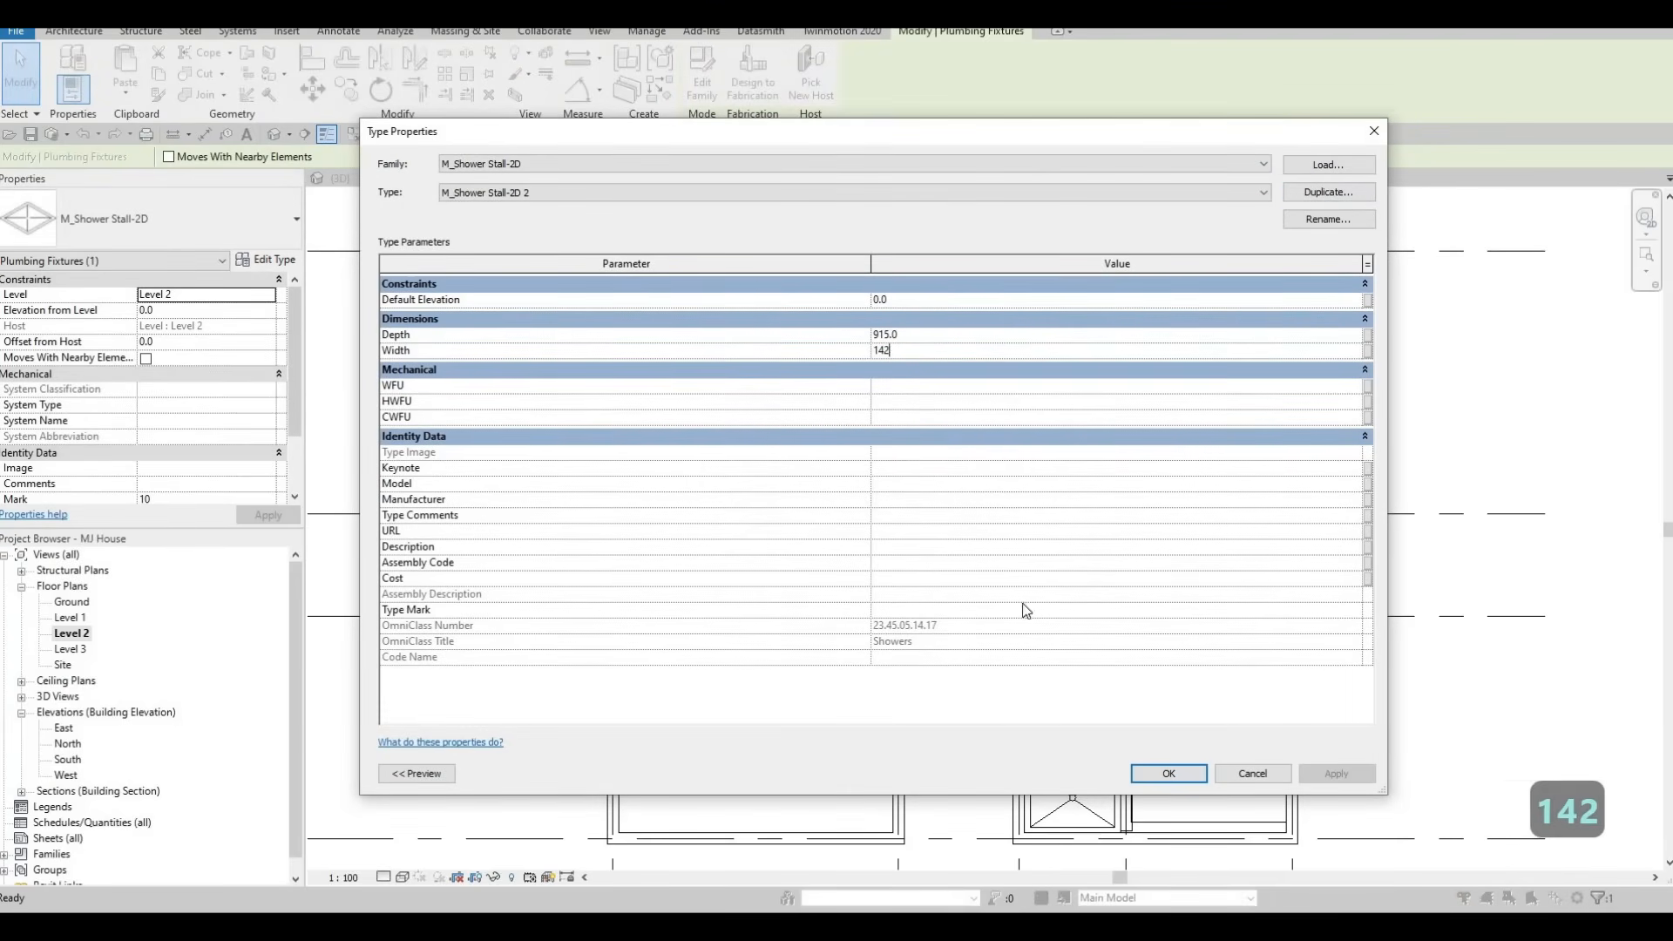
type("0")
left_click(1168, 775)
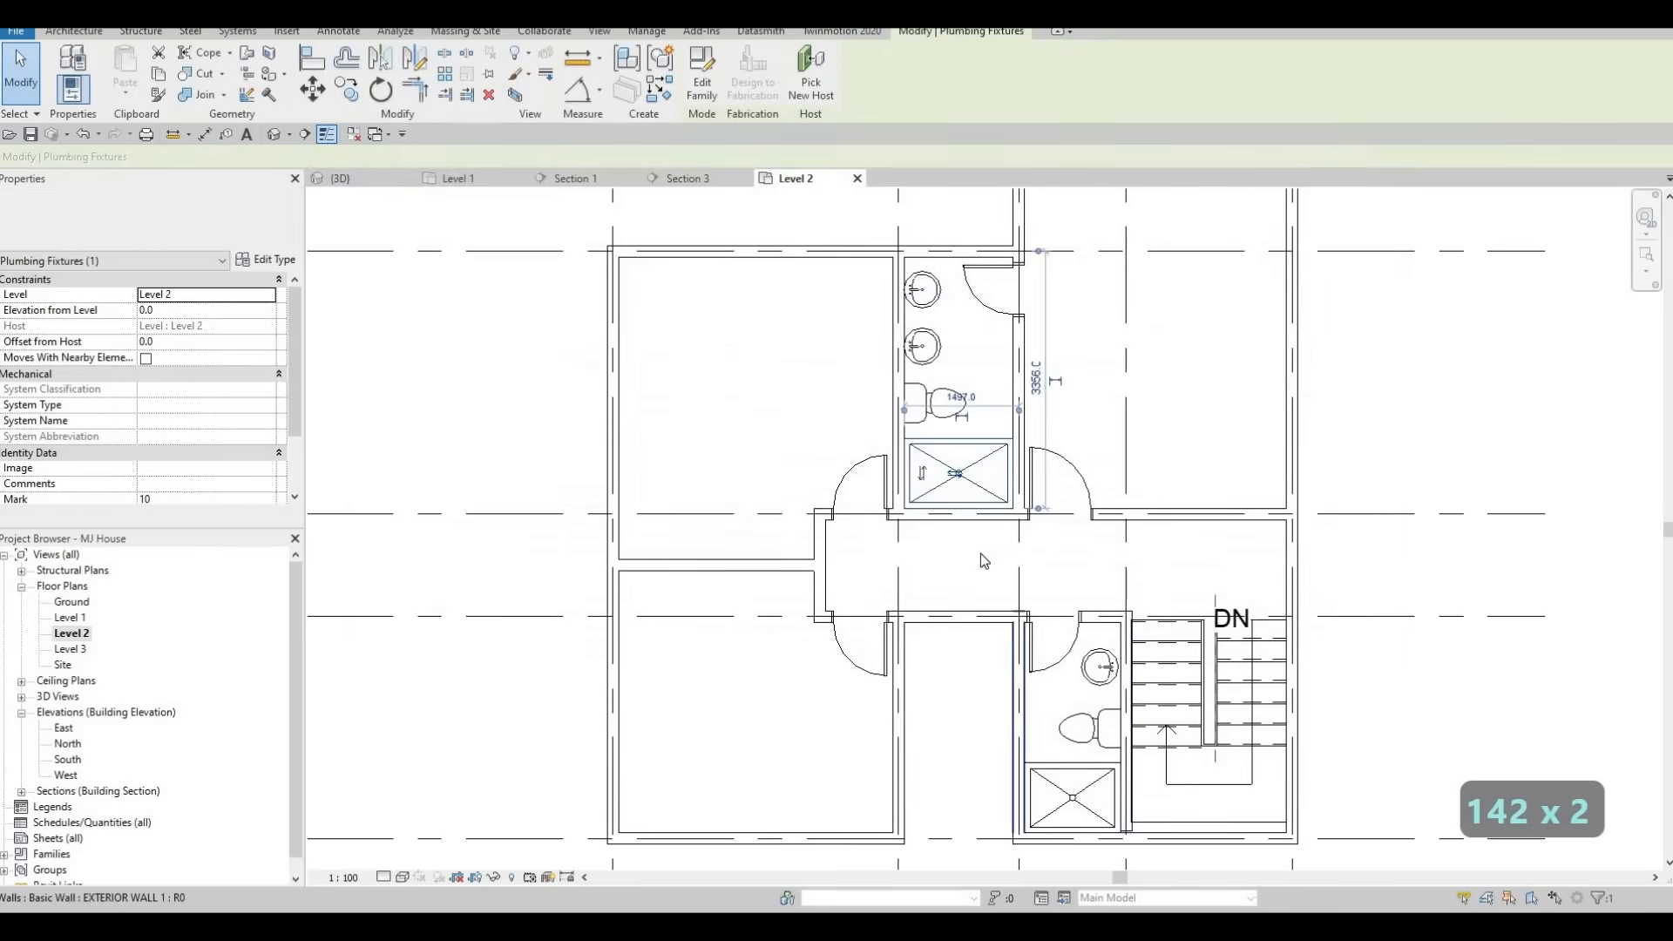
key("Escape")
key("Escape")
scroll(982, 575, "down", 5)
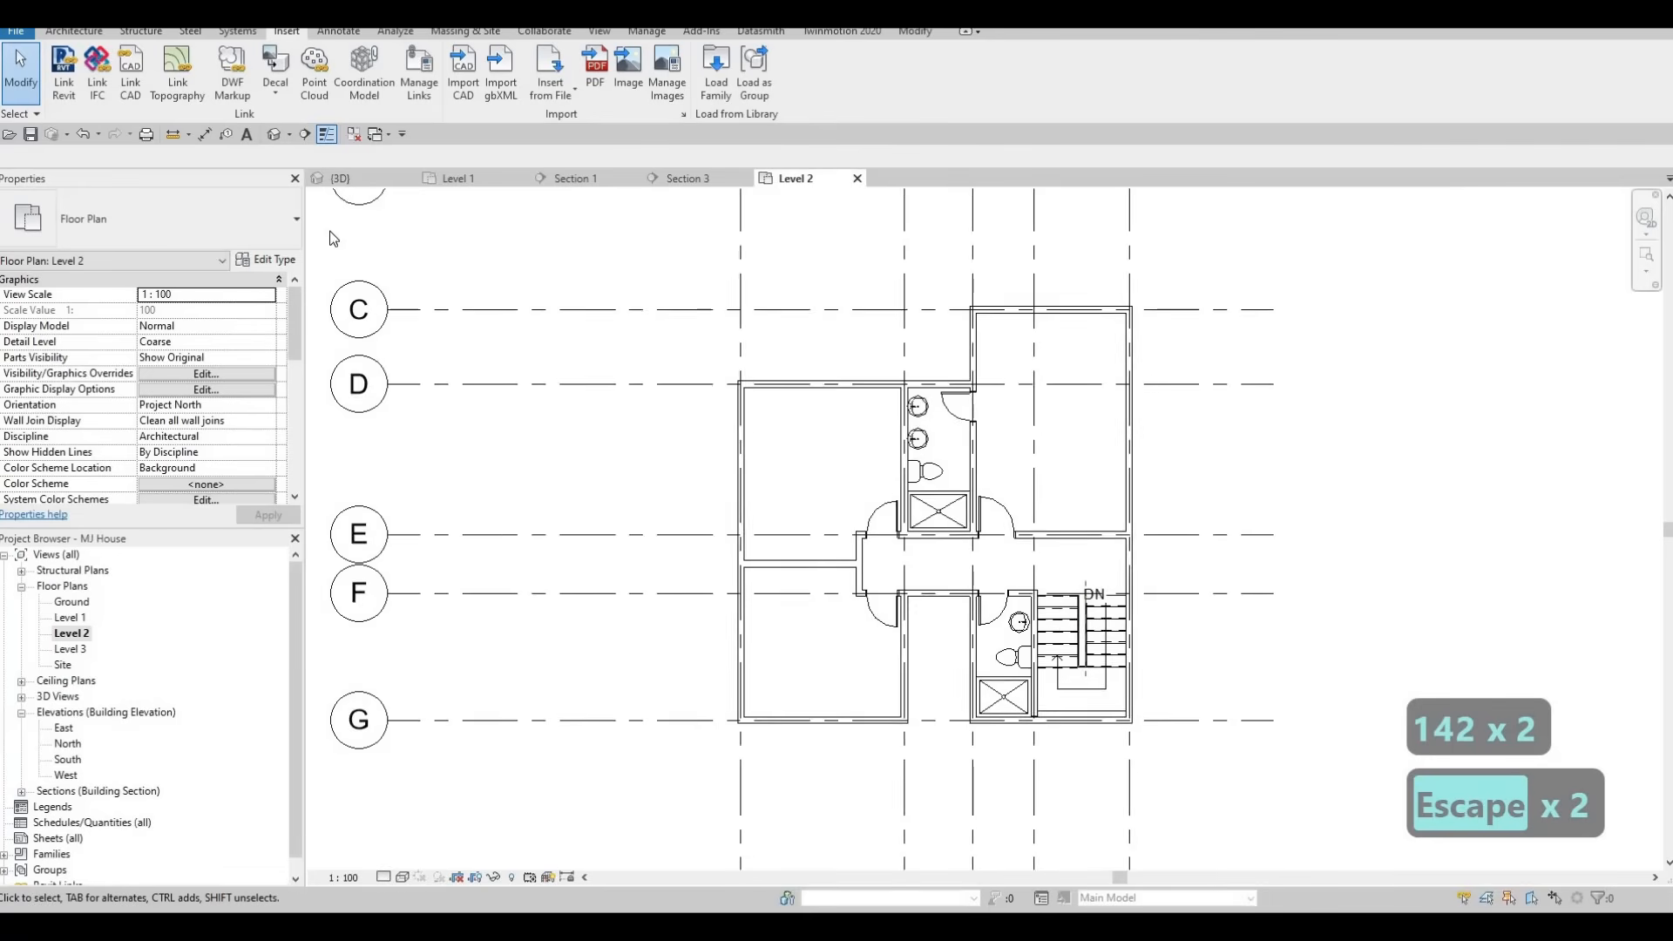
middle_click_drag(329, 231, 276, 196)
Draw a Thin Lines detail outline around the small bathroom's sink as a vanity counter about 1040 mm long, ending at the stair-side wall.
left_click(77, 31)
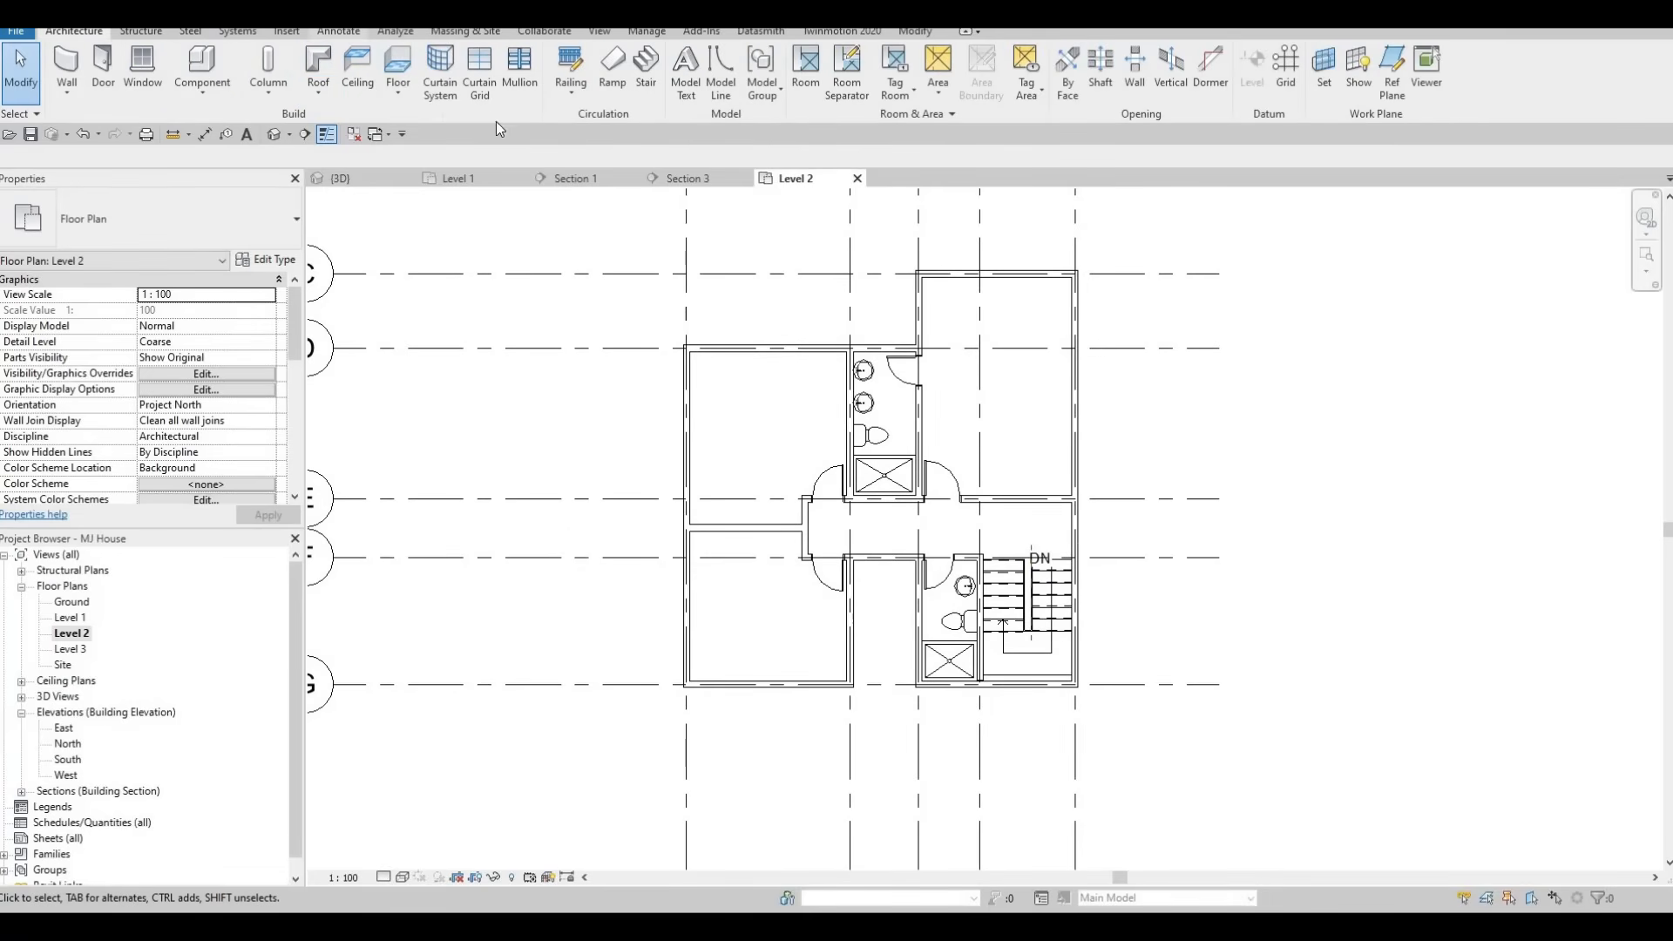
left_click(338, 32)
left_click(445, 87)
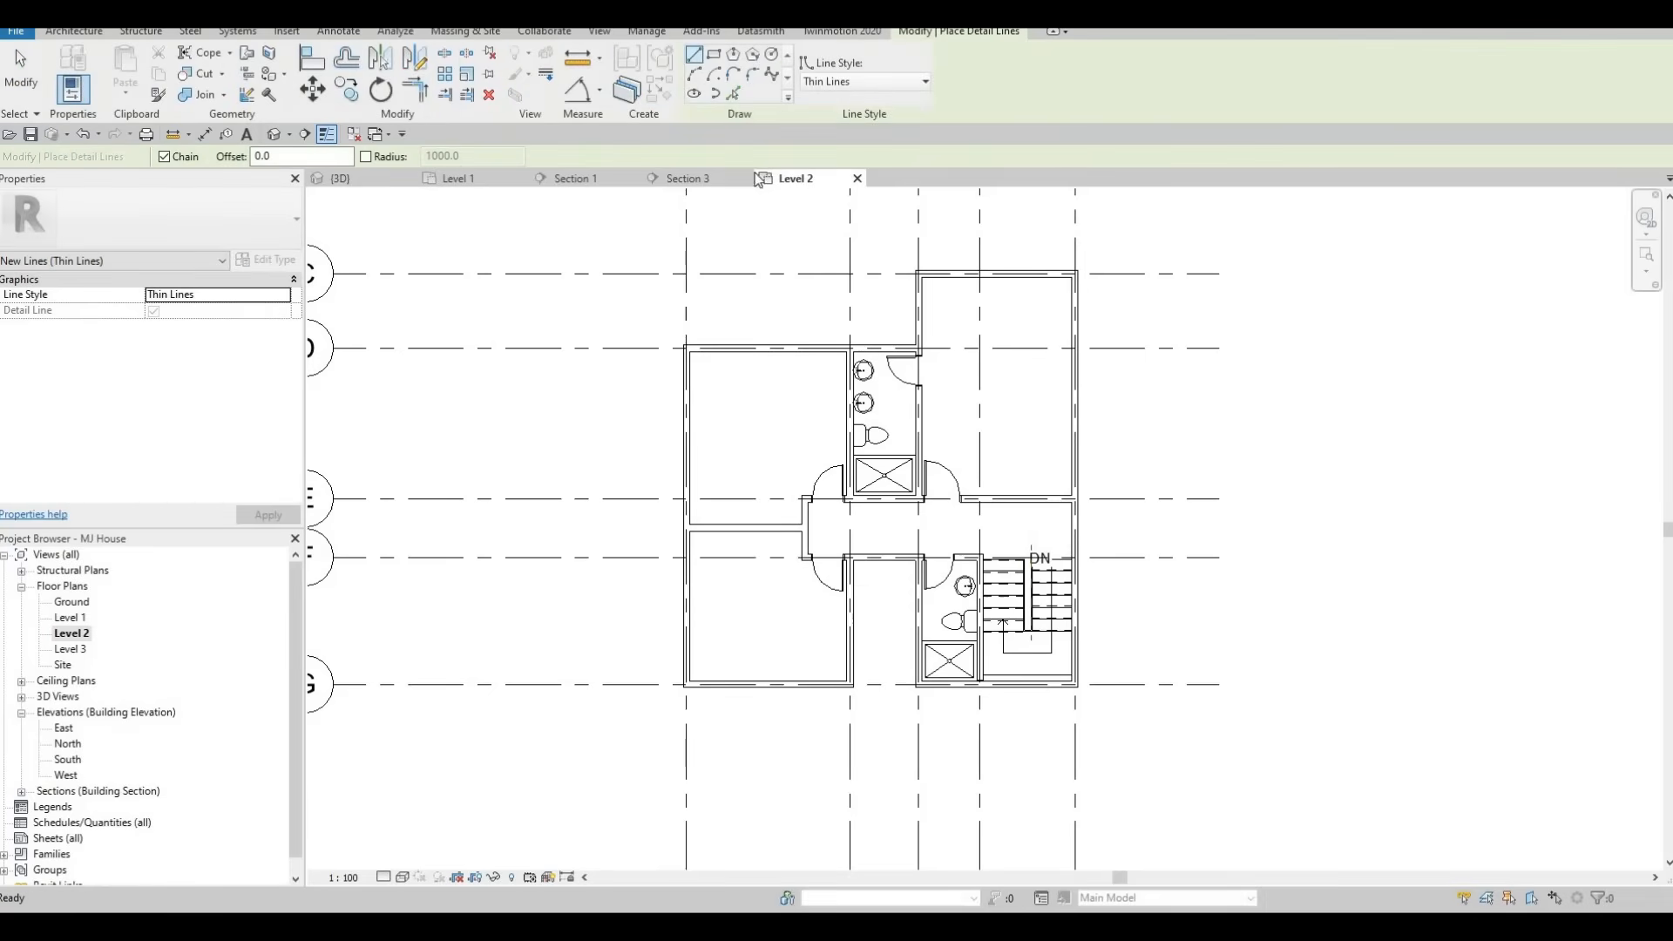
scroll(954, 588, "up", 6)
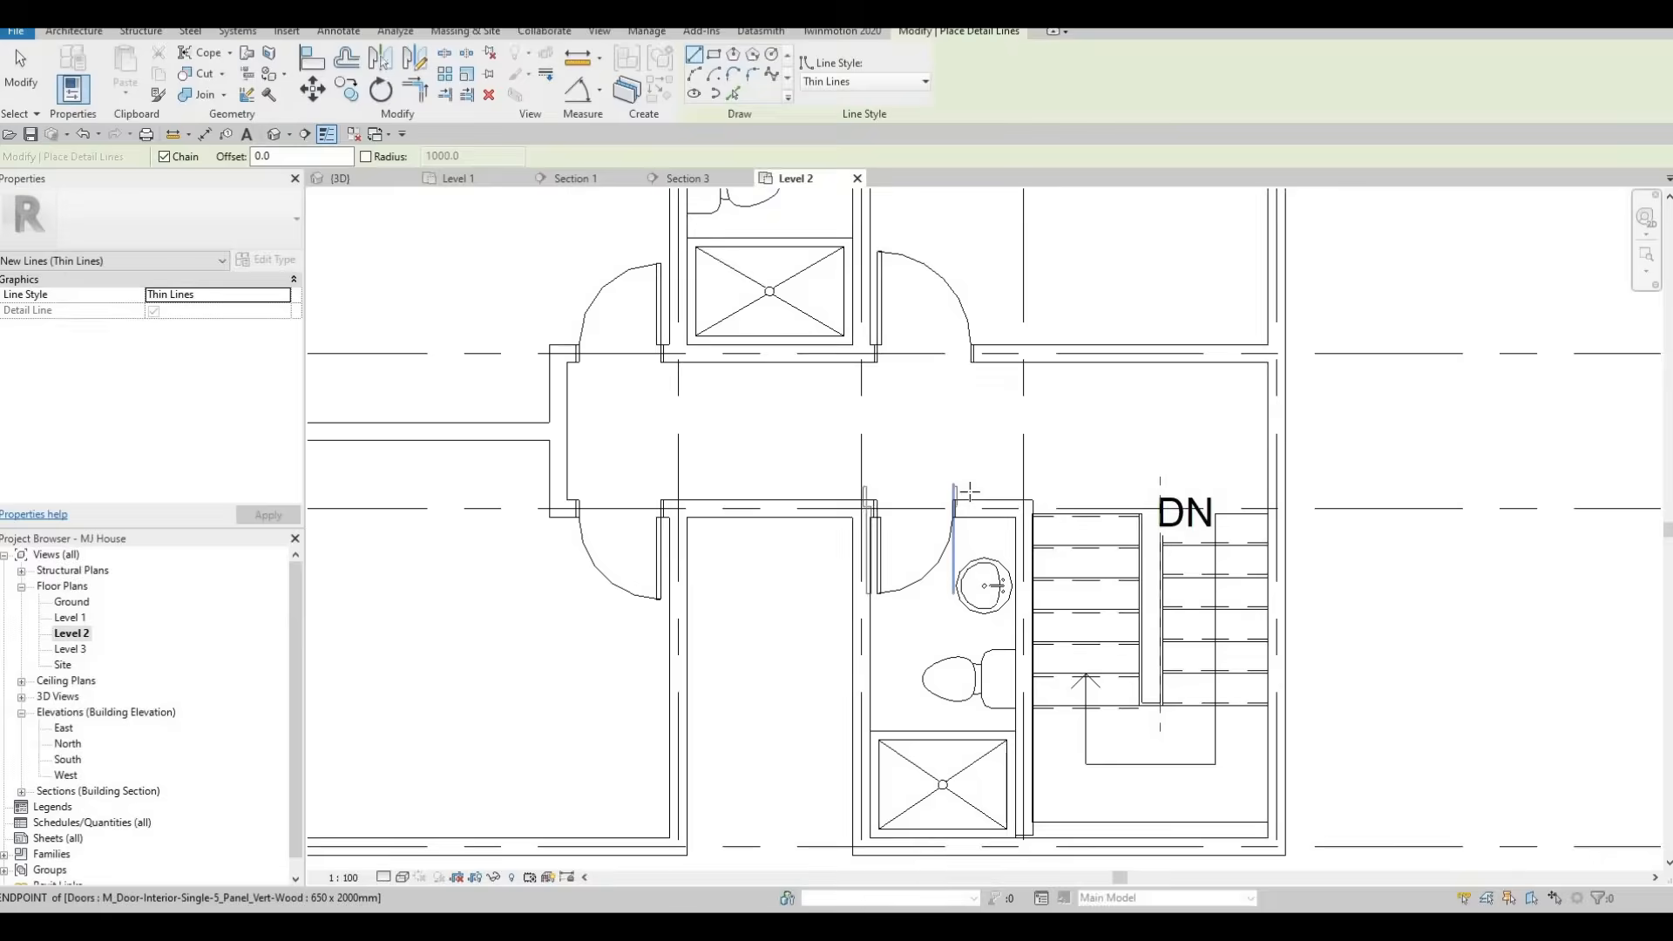
left_click(956, 622)
left_click(1053, 664)
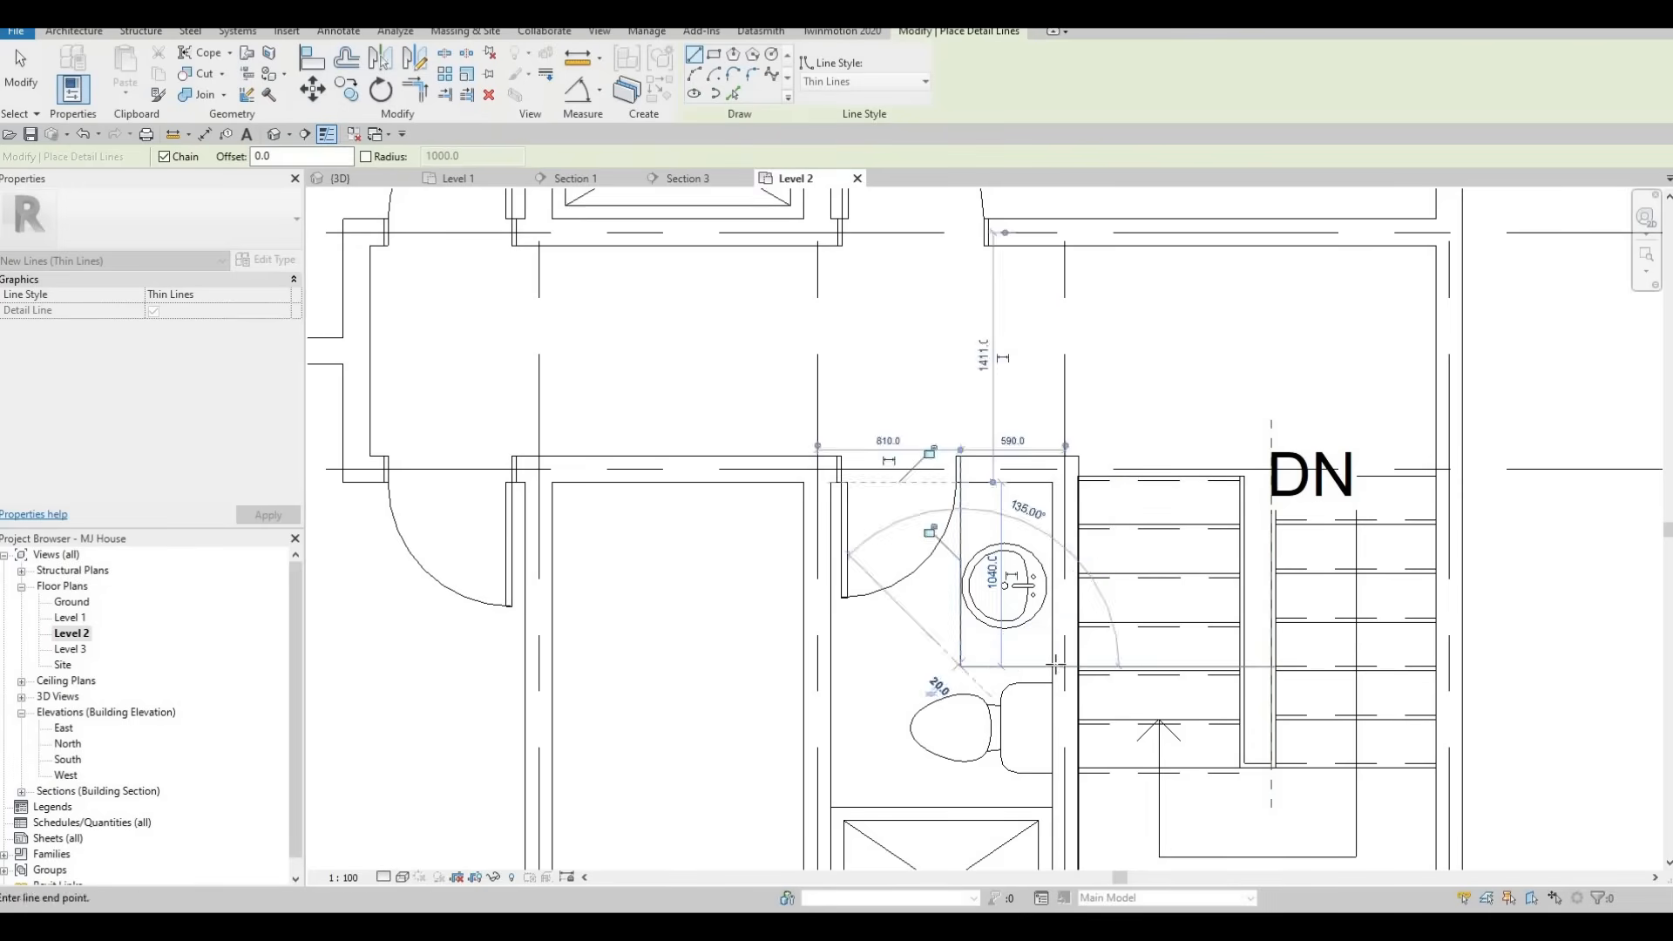
left_click(1052, 665)
key("Escape")
scroll(992, 541, "down", 1)
scroll(906, 486, "down", 1)
Draw detail lines for a counter around the two sinks in the double-sink bathroom, starting at the wall between sink and toilet.
middle_click_drag(882, 413, 929, 596)
scroll(930, 597, "down", 1)
scroll(750, 332, "up", 1)
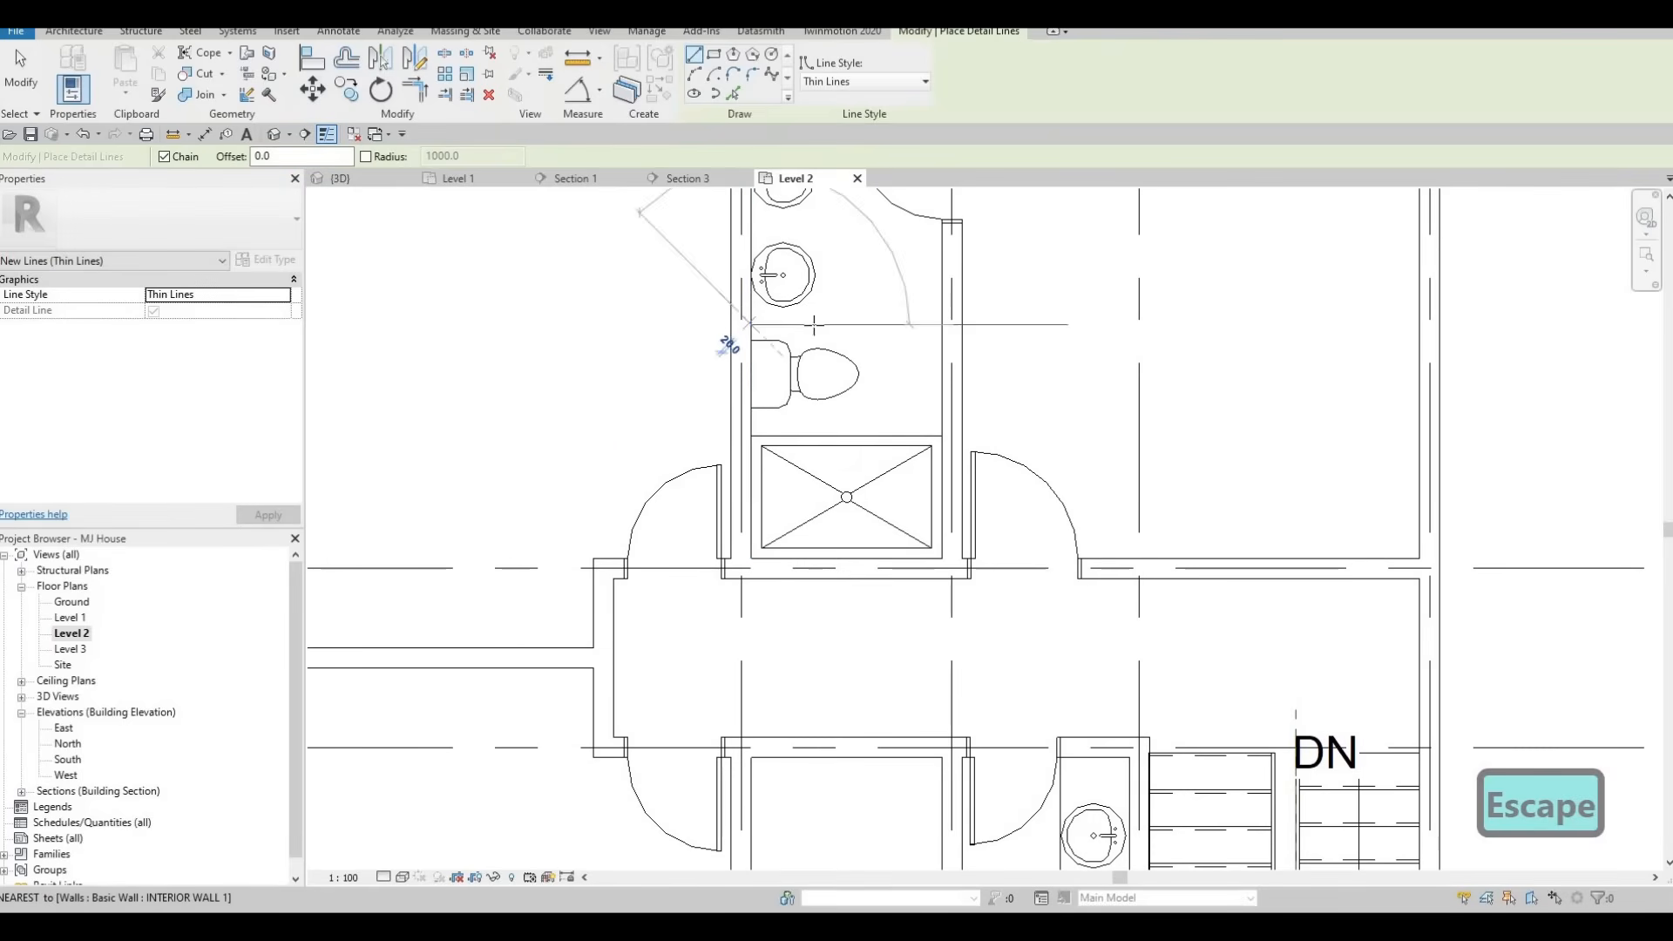
left_click(754, 324)
left_click(820, 324)
middle_click_drag(818, 225, 811, 438)
left_click(812, 332)
key("Escape")
middle_click_drag(782, 544, 775, 382)
scroll(785, 413, "down", 1)
key("Escape")
scroll(778, 389, "down", 1)
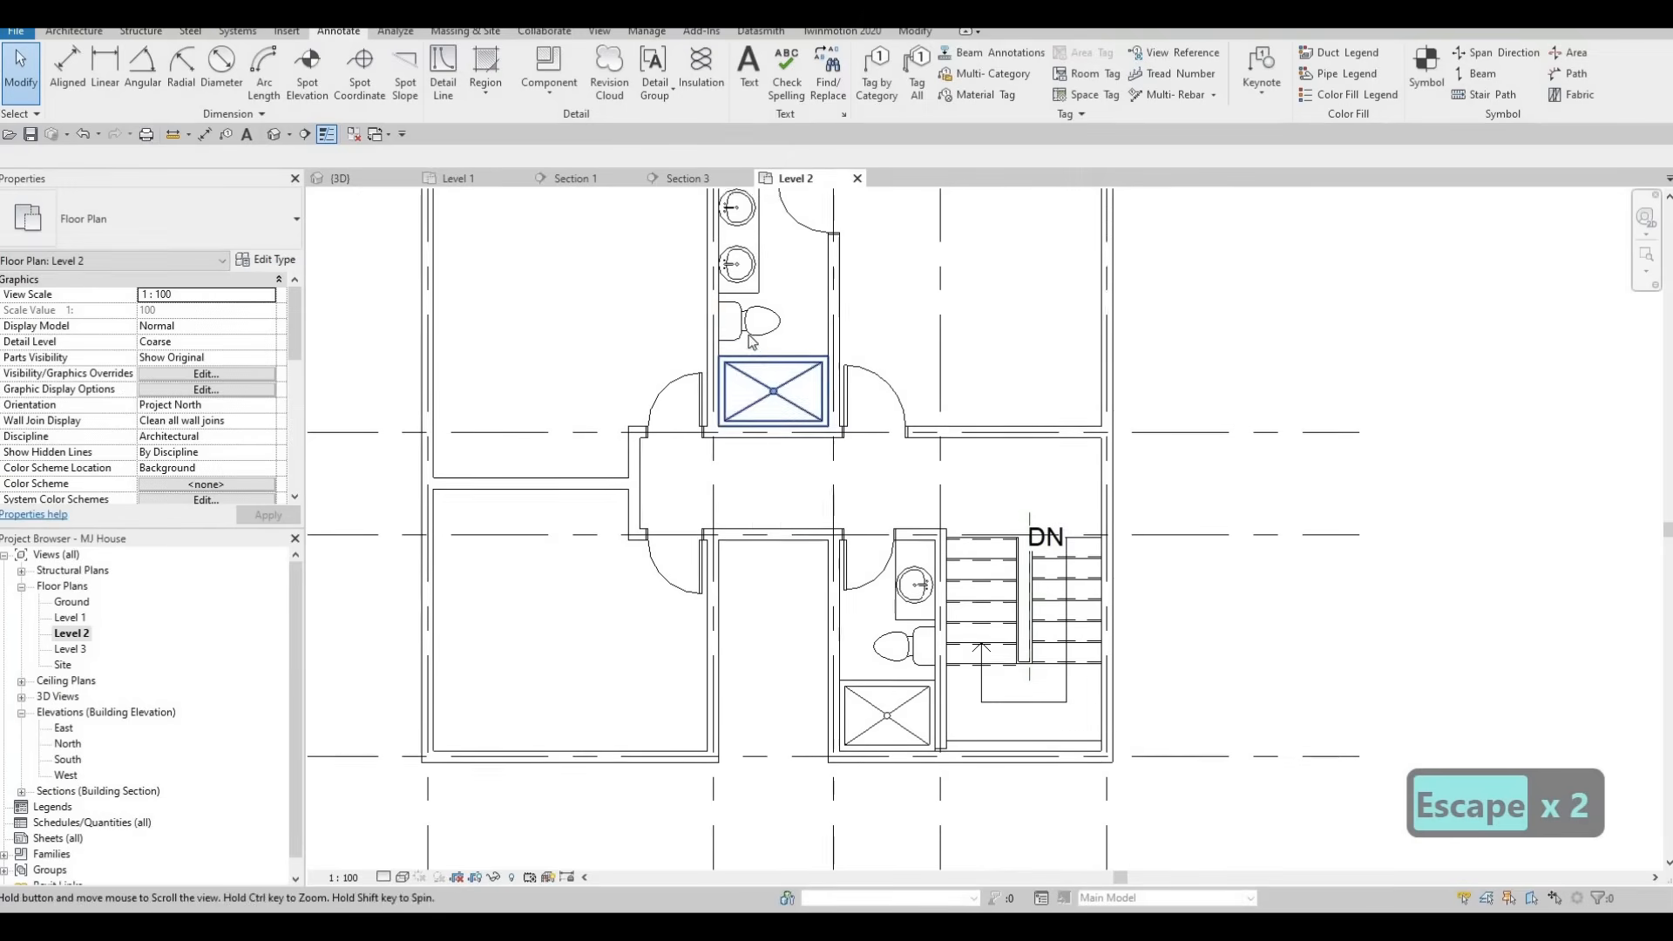
Nudge the toilet in the double-sink bathroom one increment down toward the shower.
middle_click_drag(747, 241, 748, 331)
key("Escape")
left_click(747, 331)
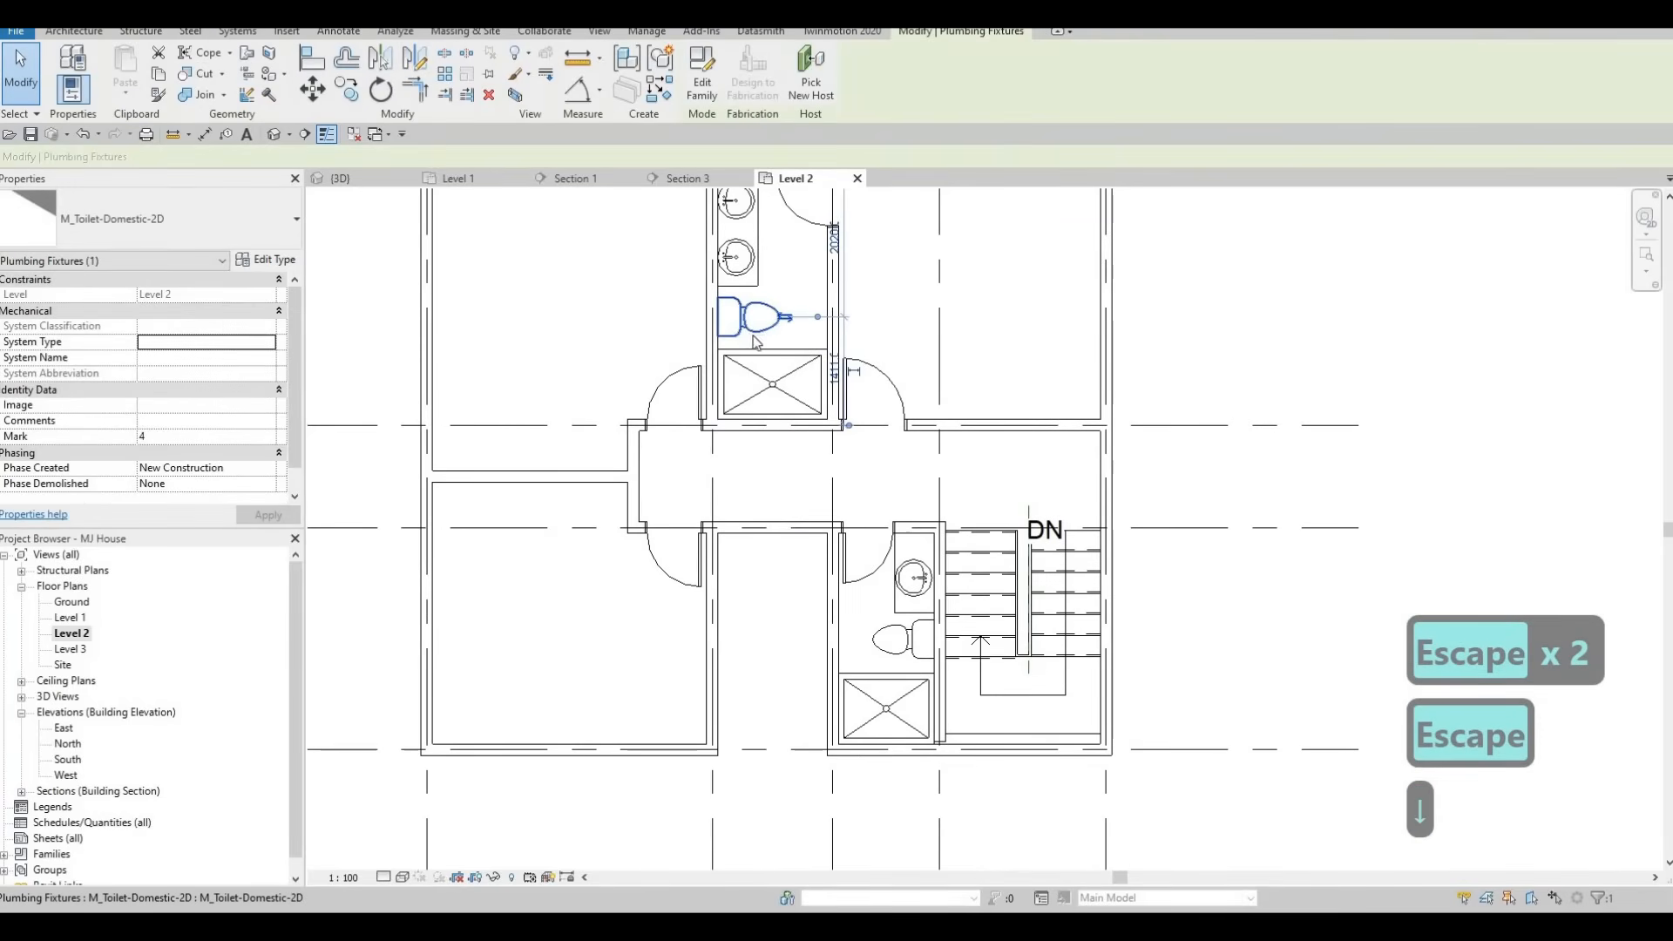
key("Escape")
key("Escape")
Nudge the sink in the bathroom beside the stairs one increment right and two increments up.
middle_click_drag(917, 553, 952, 523)
scroll(953, 523, "up", 2)
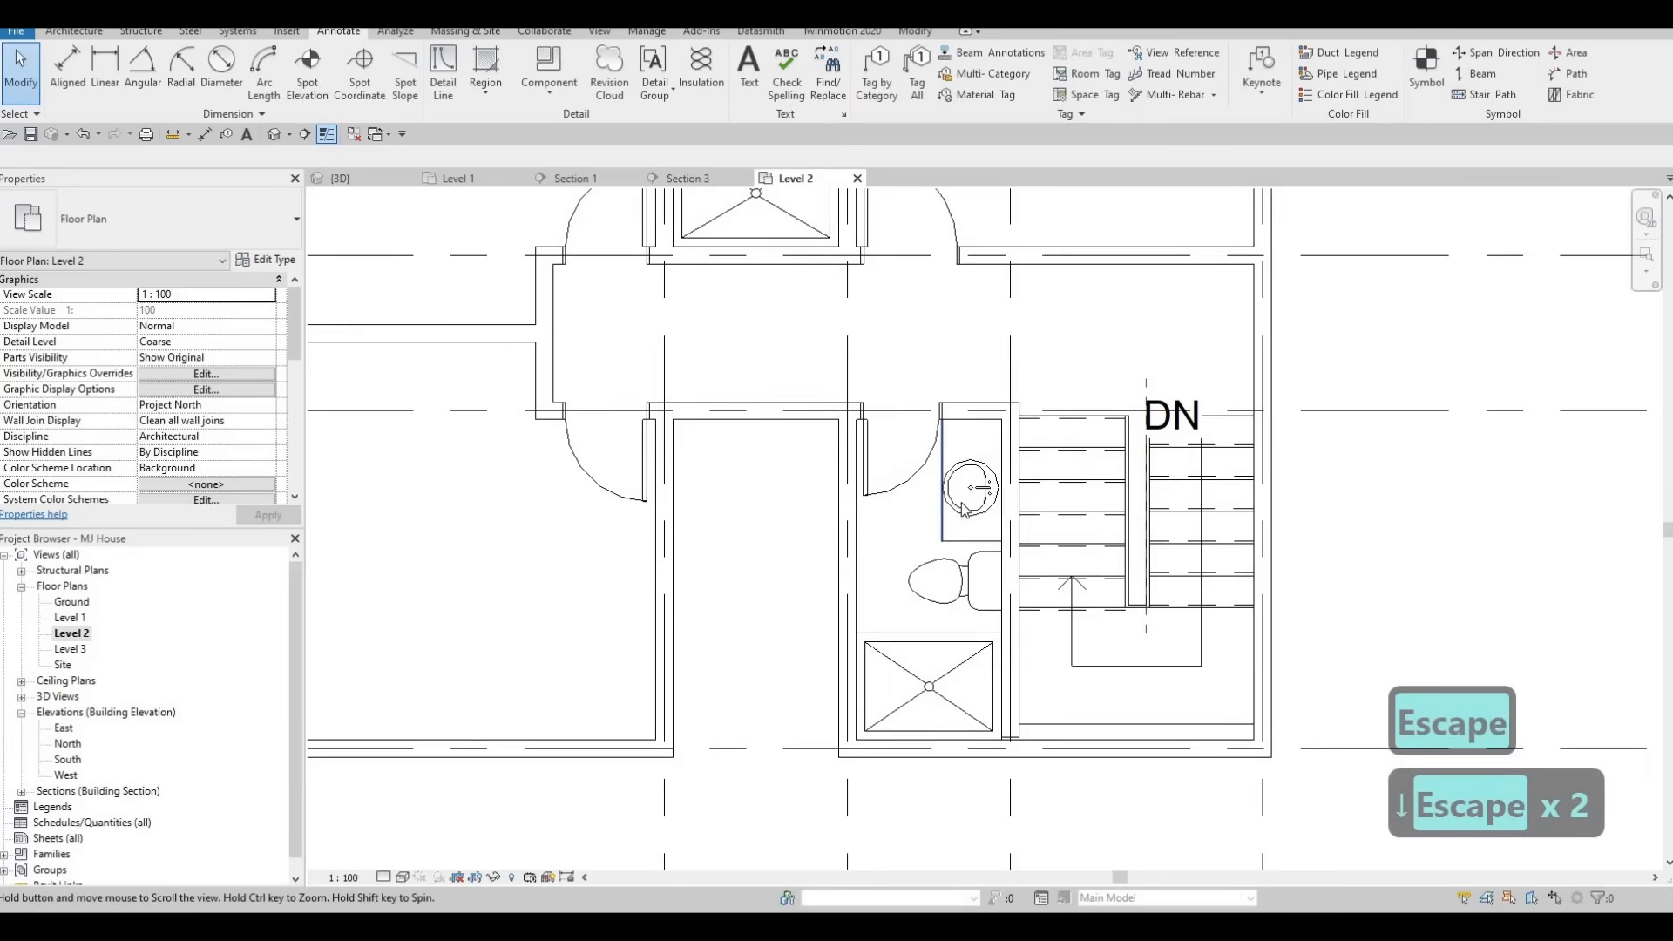
left_click(963, 501)
key("Right")
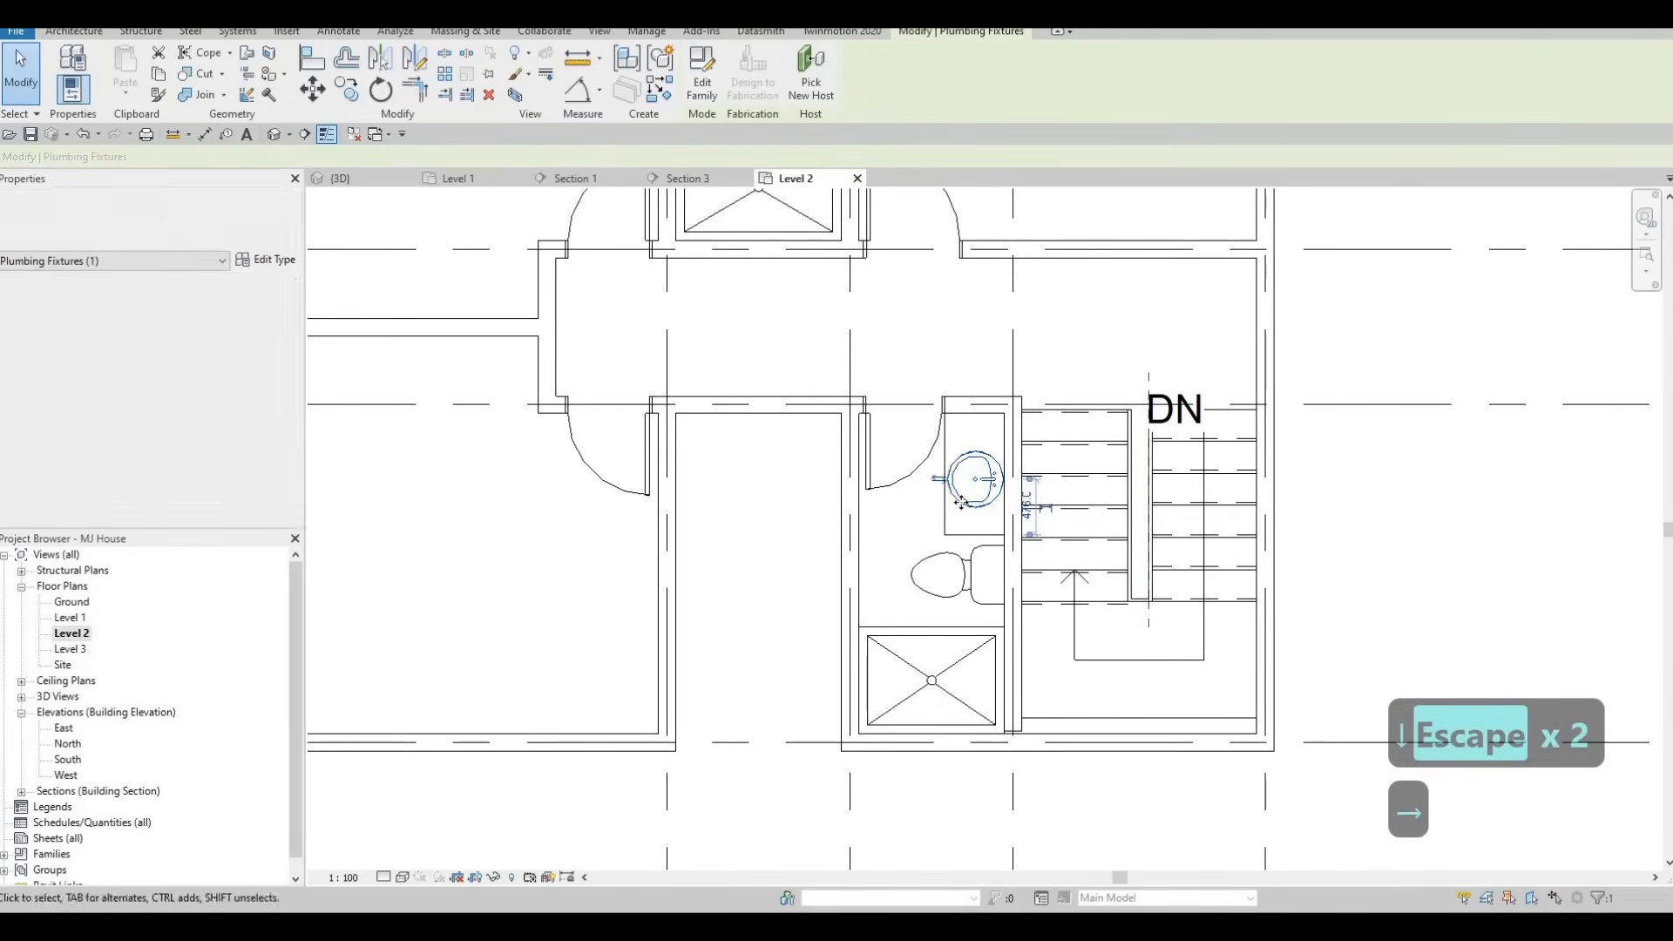
key("Up")
key("Up")
key("Escape")
key("Escape")
key("Escape")
Nudge the toilet in the bathroom beside the stairs two increments down toward the shower.
middle_click_drag(936, 583, 957, 515)
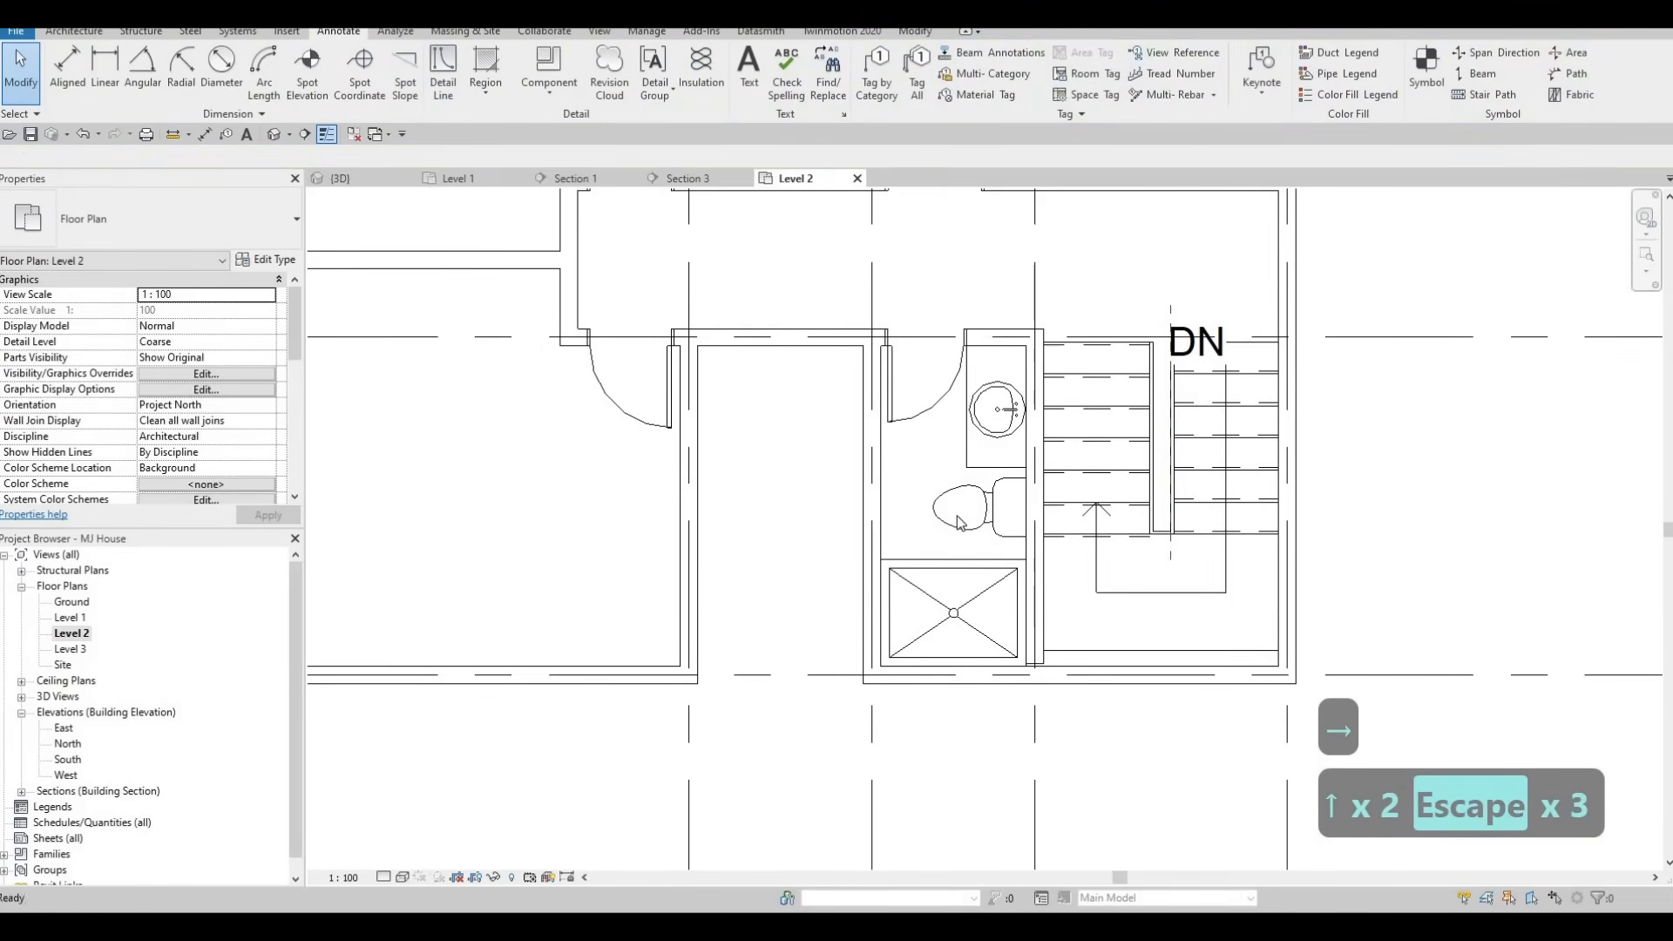
left_click(959, 527)
key("Down")
key("Down")
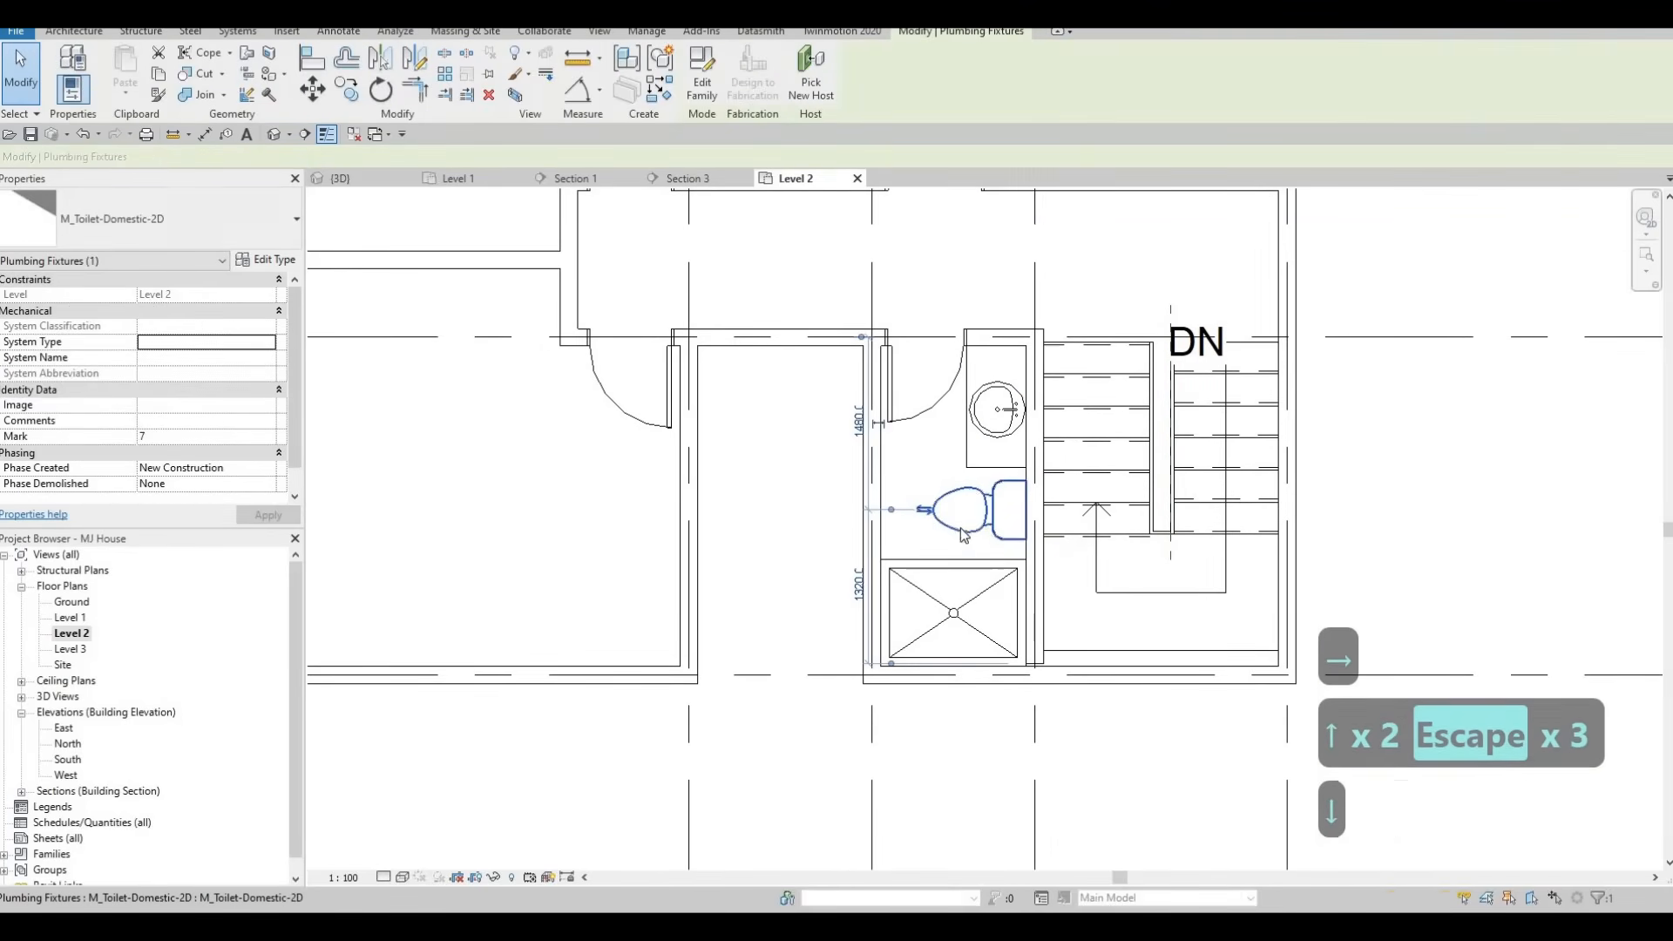
key("Escape")
Nudge the sink counter's lower edge line one increment down toward the toilet.
left_click(1004, 470)
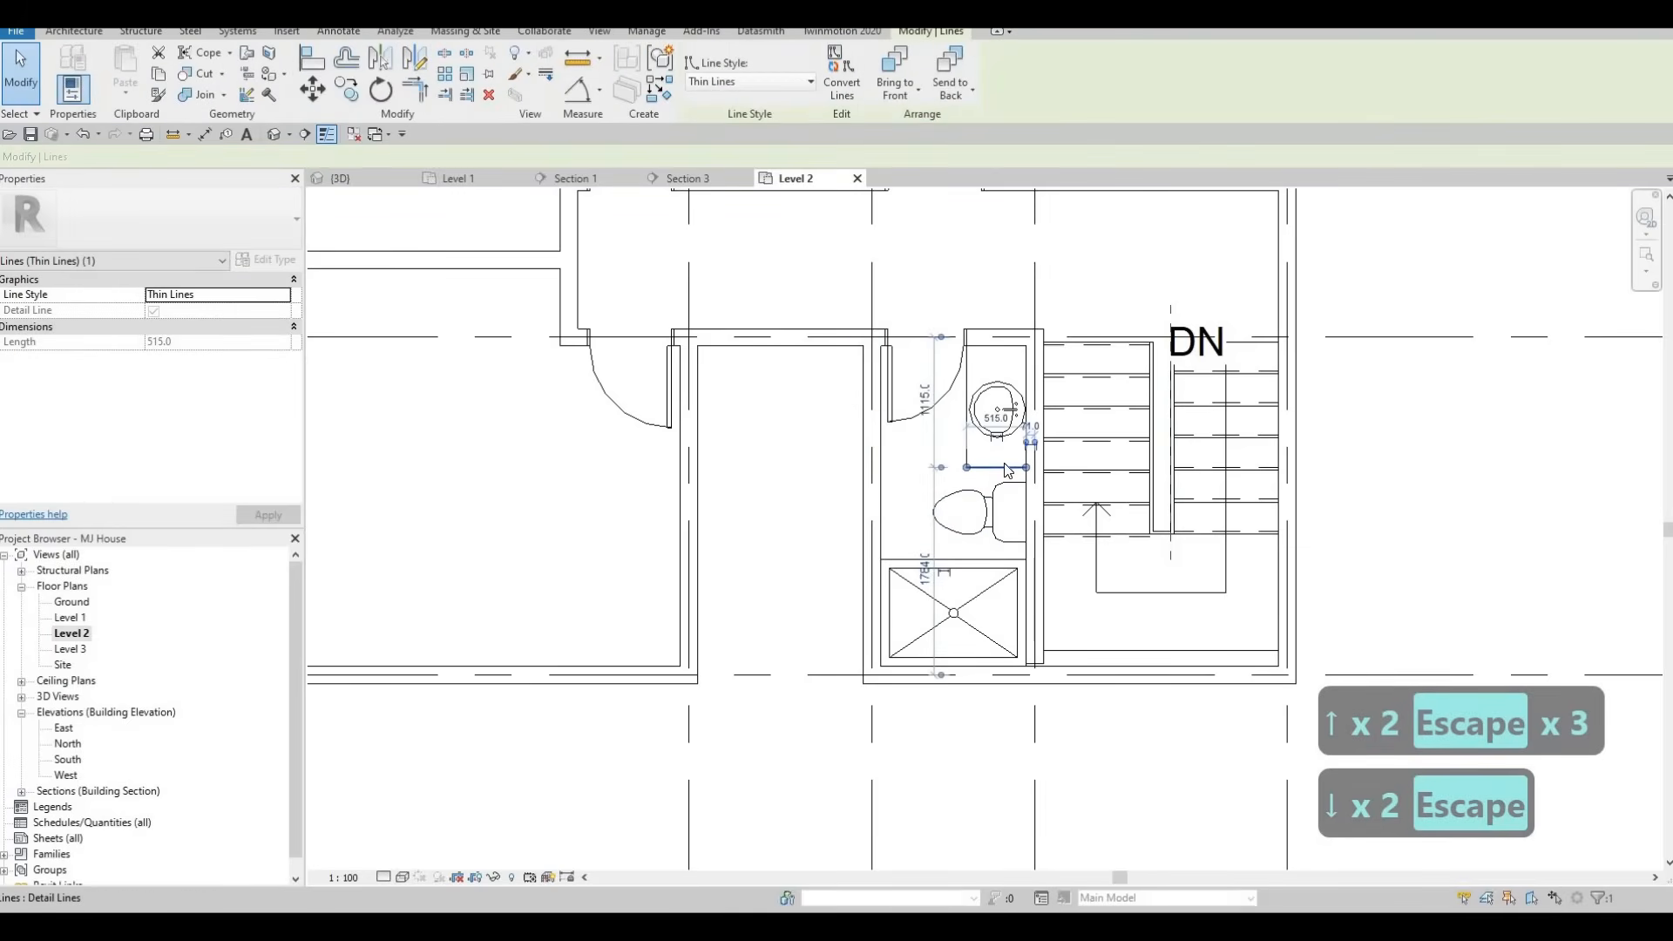
key("Down")
key("Escape")
key("Escape")
Nudge the 650 x 2000mm door of the bathroom beside the stairs one increment left, away from the sink counter.
scroll(1003, 470, "down", 1)
middle_click_drag(1004, 471, 1046, 485)
scroll(902, 353, "up", 3)
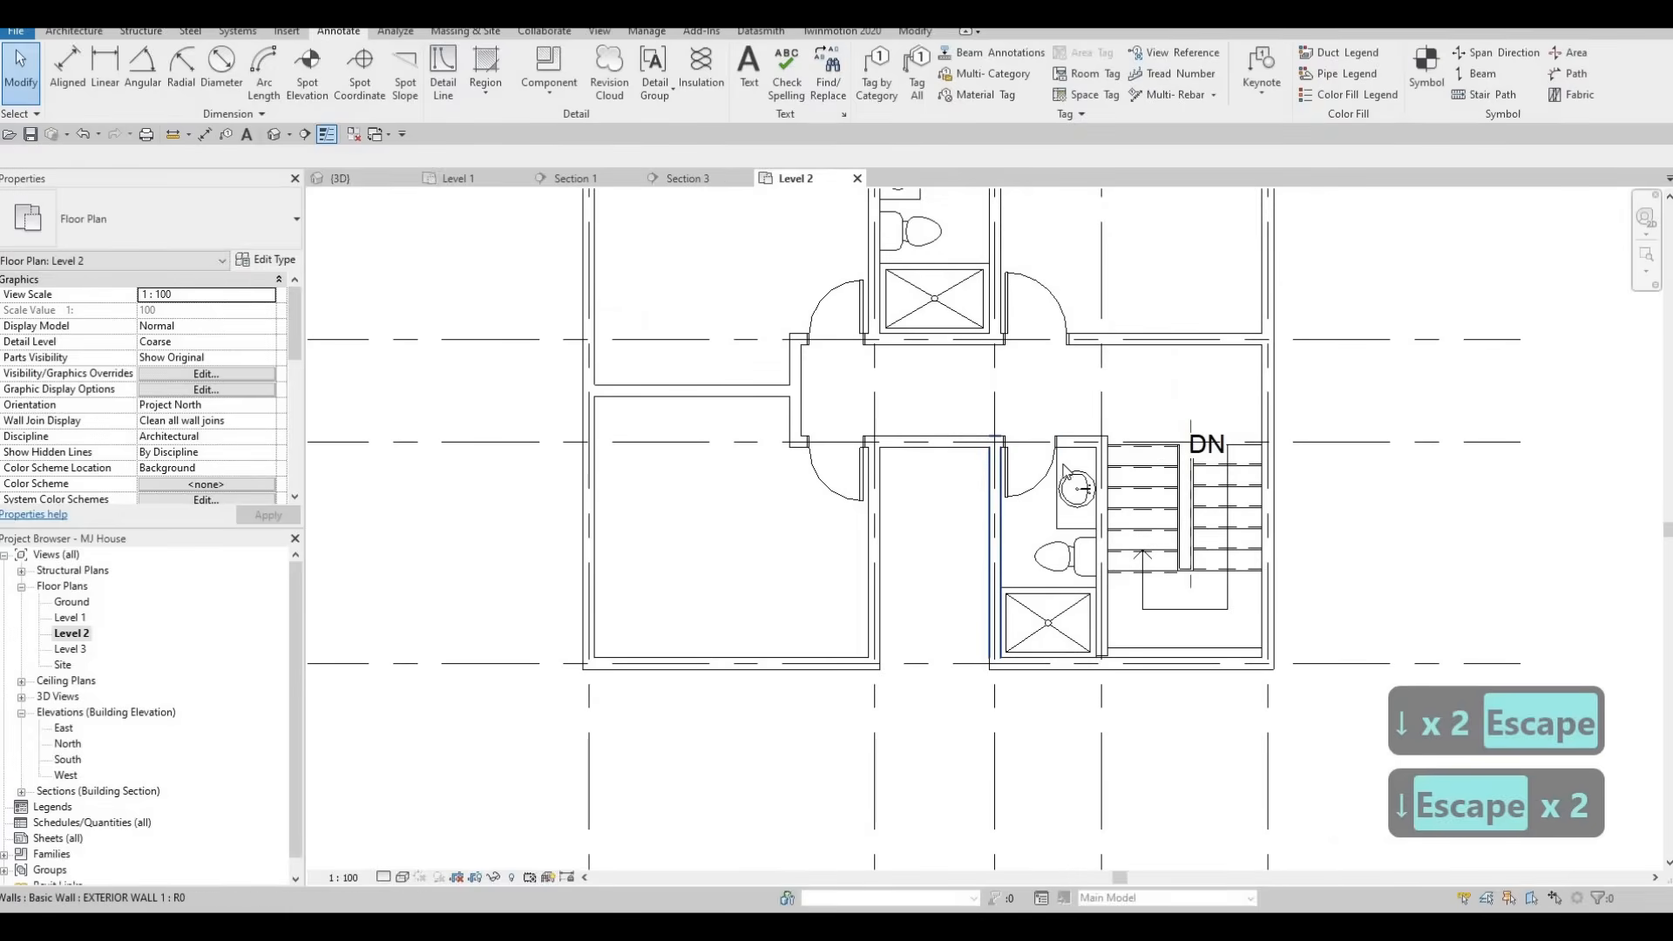
left_click(1062, 466)
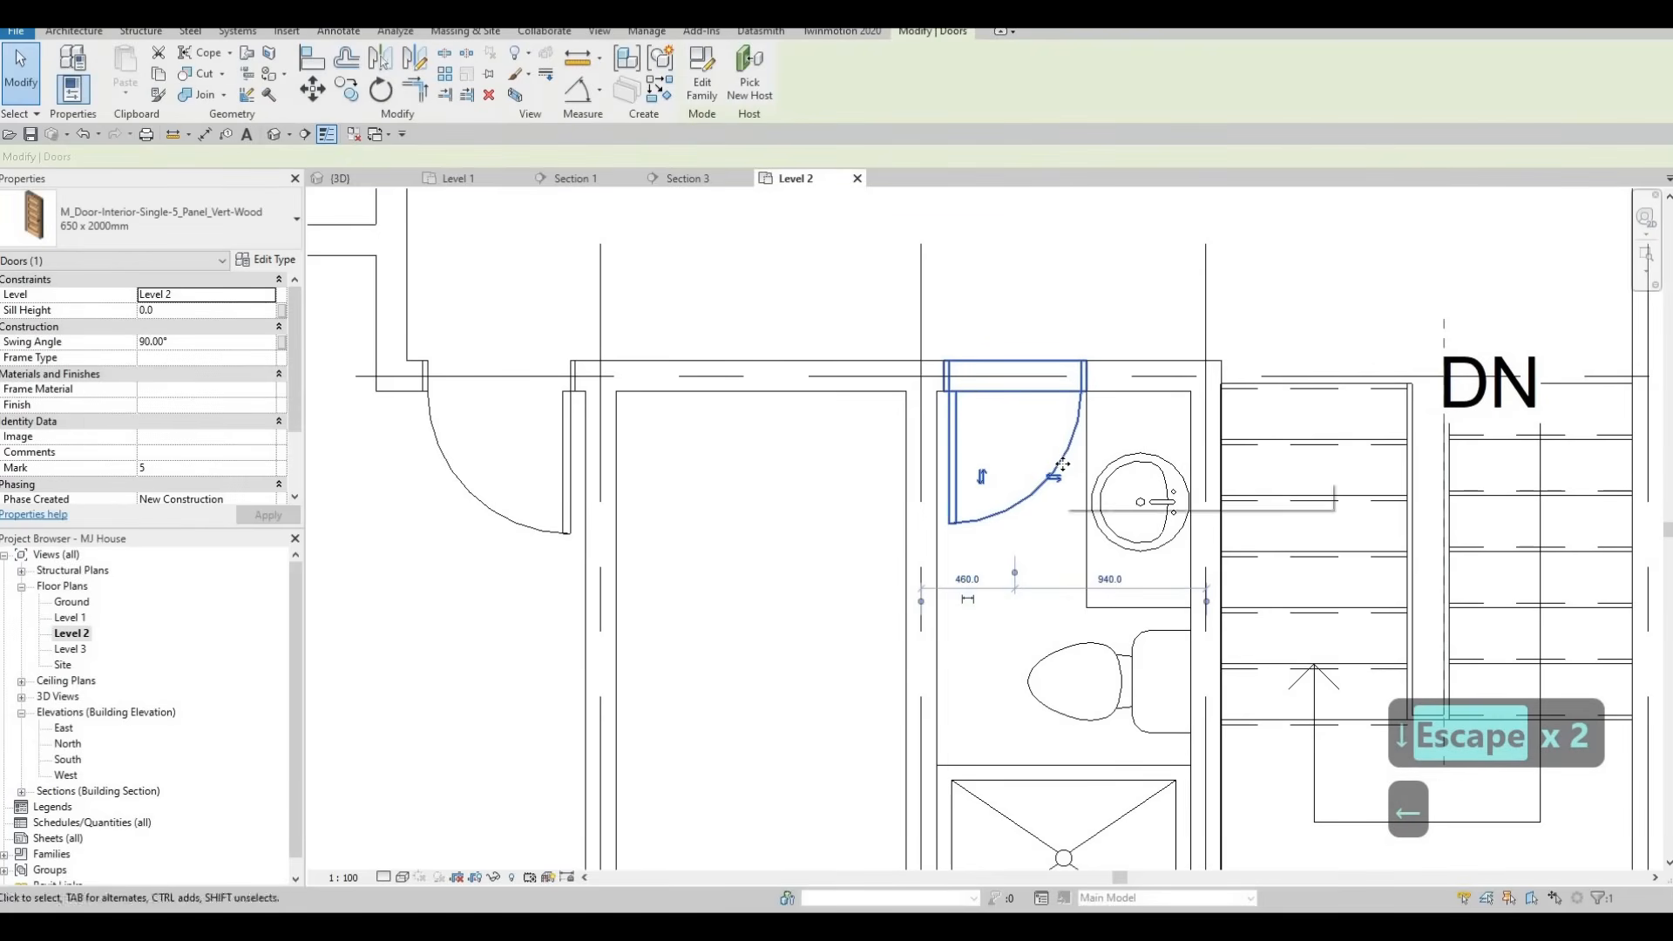
key("Escape")
key("Escape")
Review the Level 2 layout of bedrooms, bathrooms, corridor and stairs.
scroll(953, 480, "down", 2)
middle_click_drag(906, 435, 1000, 601)
scroll(1000, 601, "down", 1)
middle_click_drag(969, 428, 998, 549)
scroll(995, 635, "down", 1)
middle_click_drag(996, 636, 977, 501)
scroll(976, 500, "down", 1)
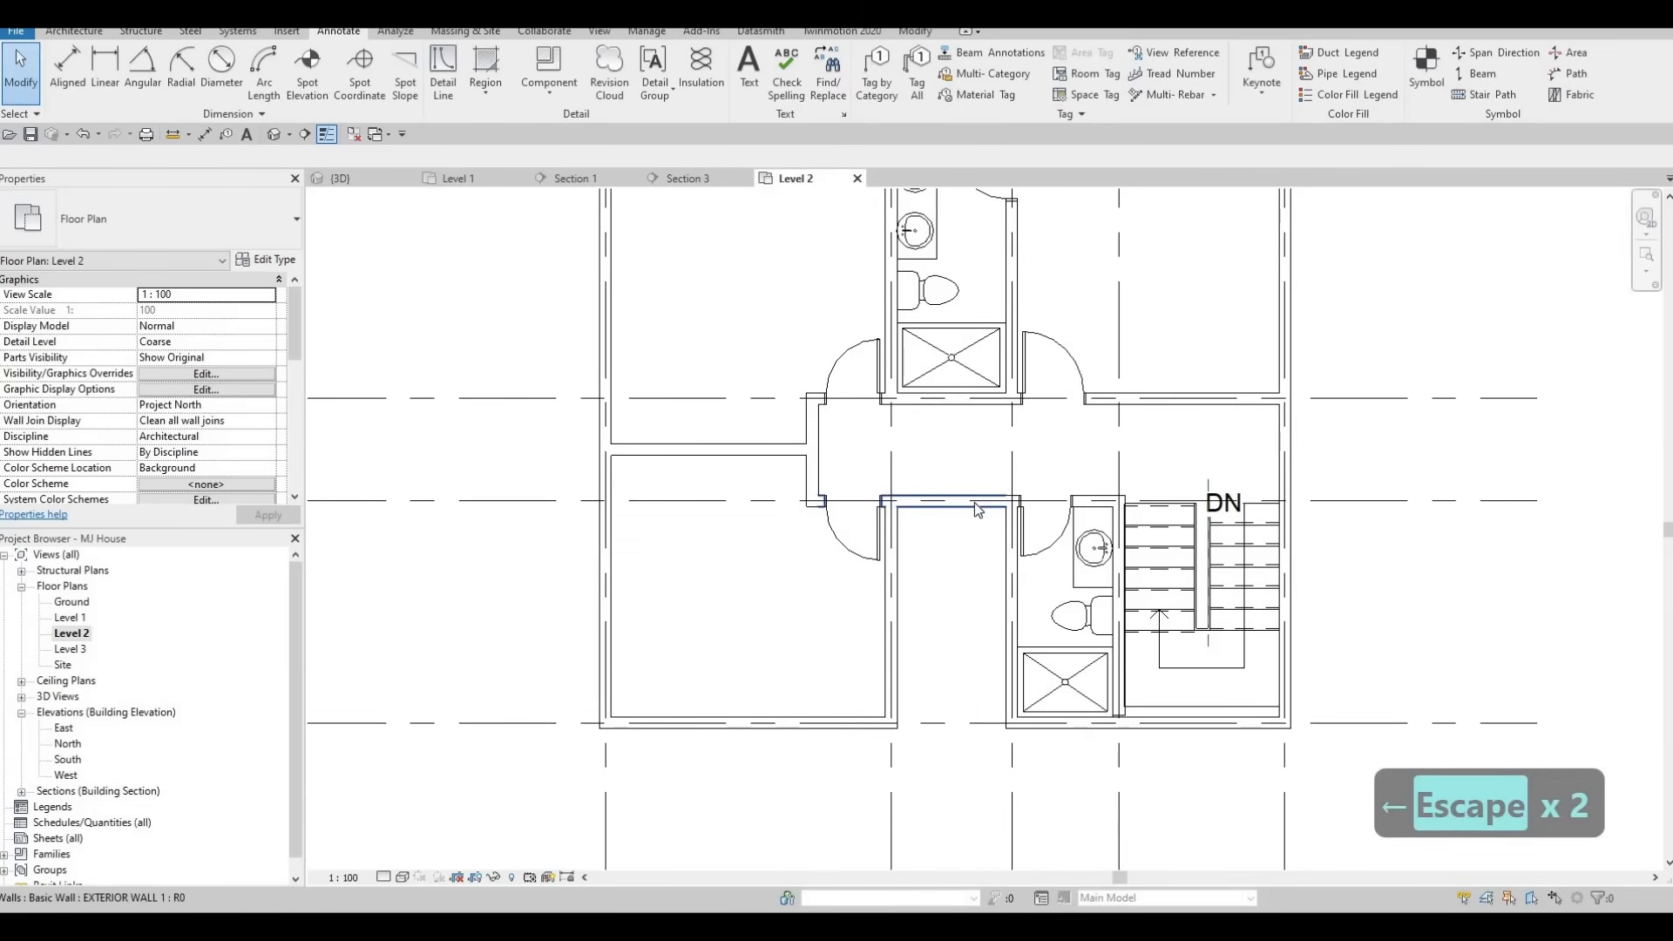
scroll(985, 485, "down", 1)
middle_click(985, 510)
mouse_move(1008, 529)
middle_mouse_down()
mouse_move(1017, 601)
mouse_move(1038, 534)
middle_mouse_up()
key("Escape")
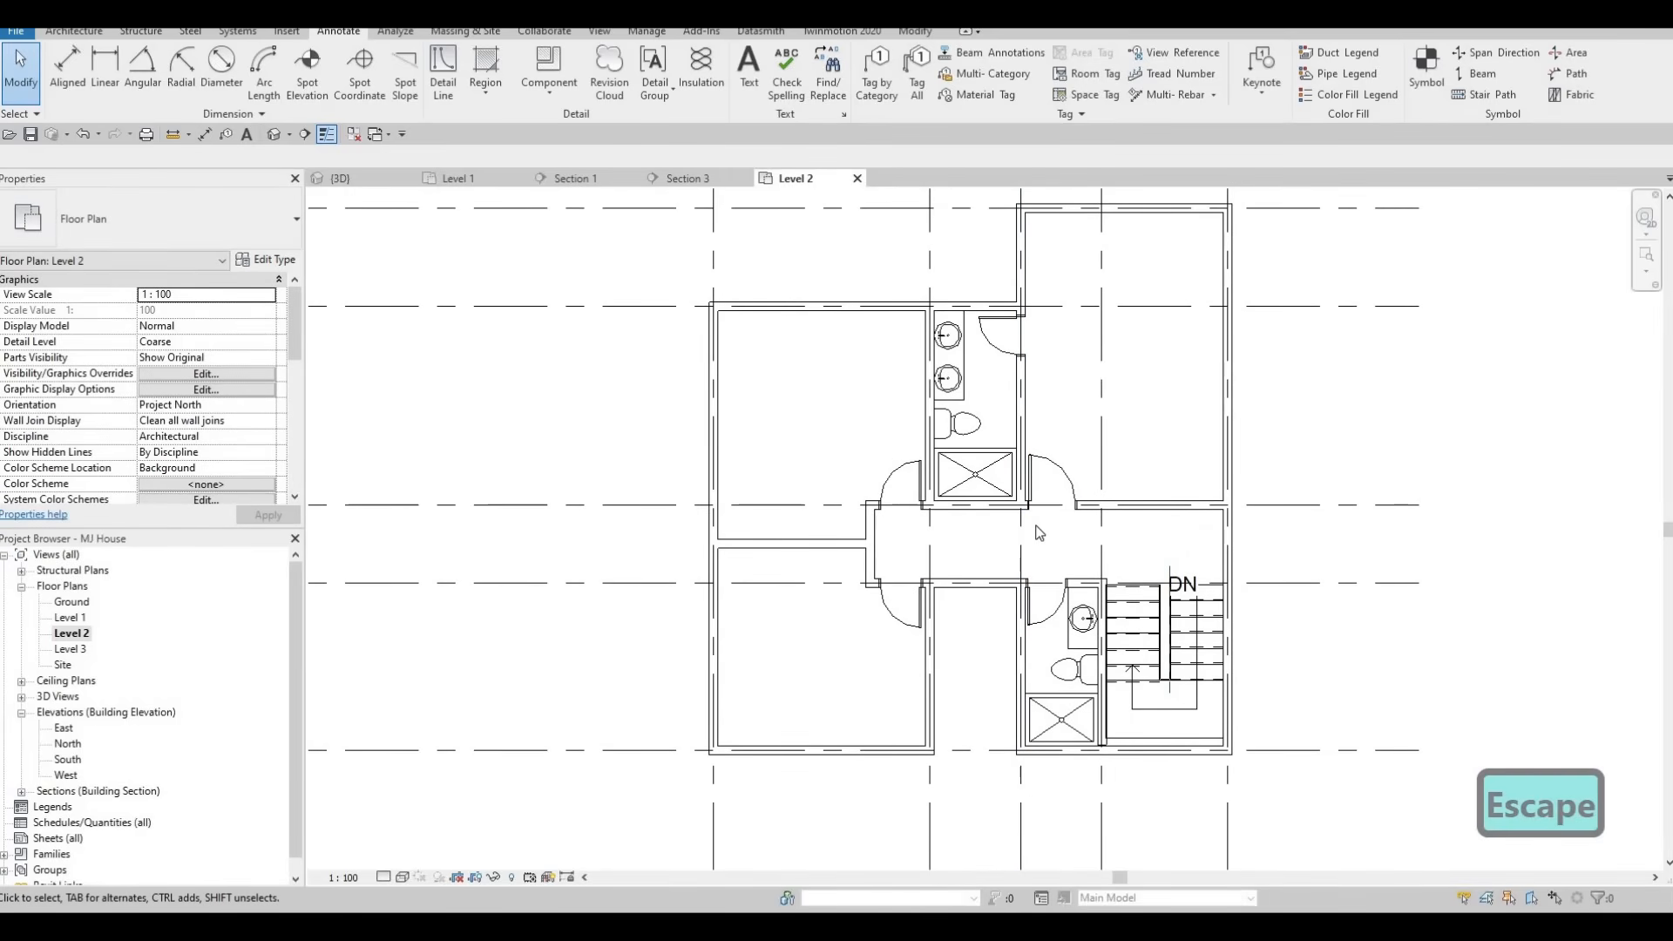
mouse_move(914, 544)
middle_mouse_down()
mouse_move(926, 557)
mouse_move(931, 527)
middle_mouse_up()
key("Escape")
key("Escape")
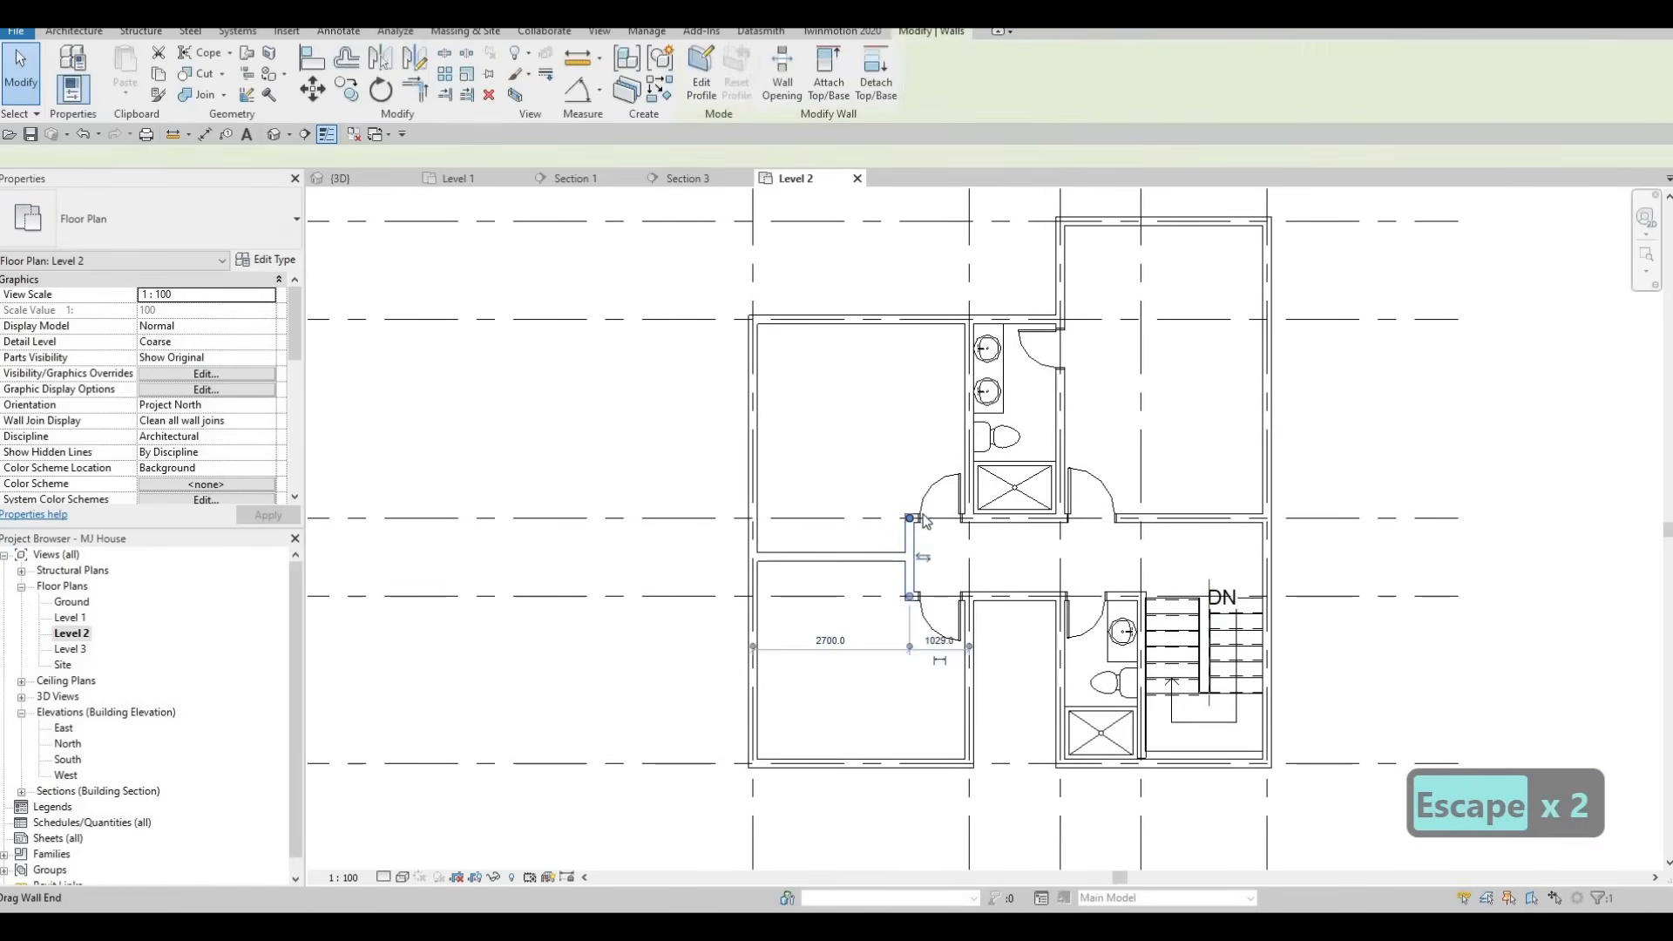
Extend the corridor's upper wall past the bedroom door to the left exterior wall, enclosing a closet strip.
key("Escape")
scroll(910, 527, "up", 5)
scroll(915, 530, "up", 2)
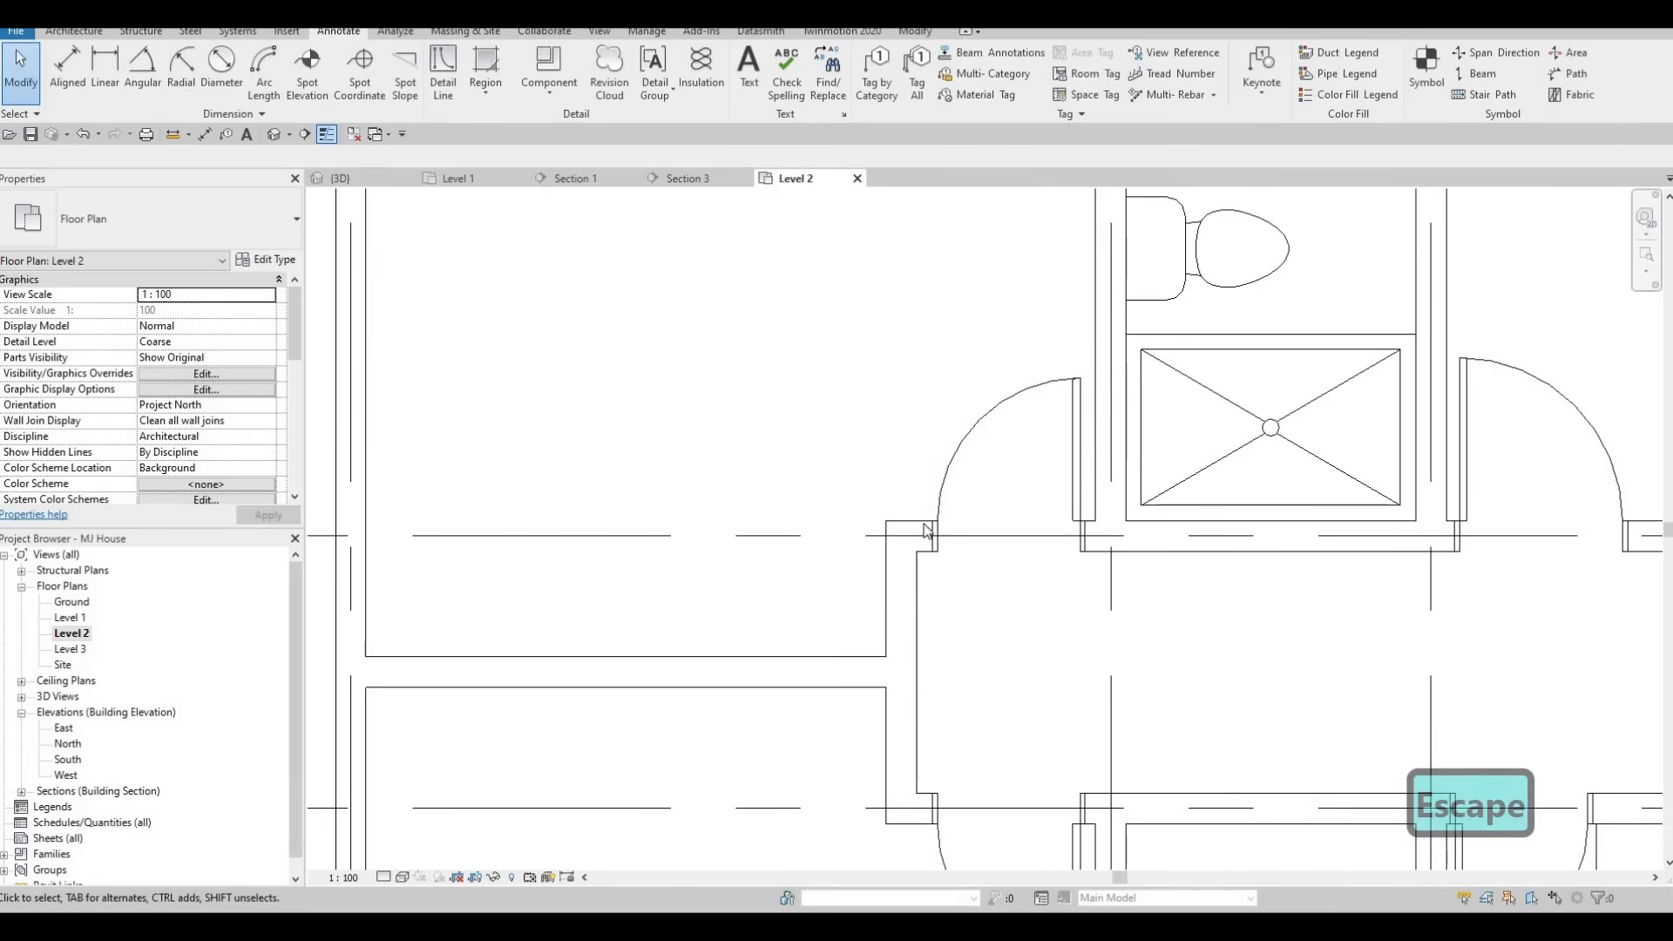
left_click(1108, 547)
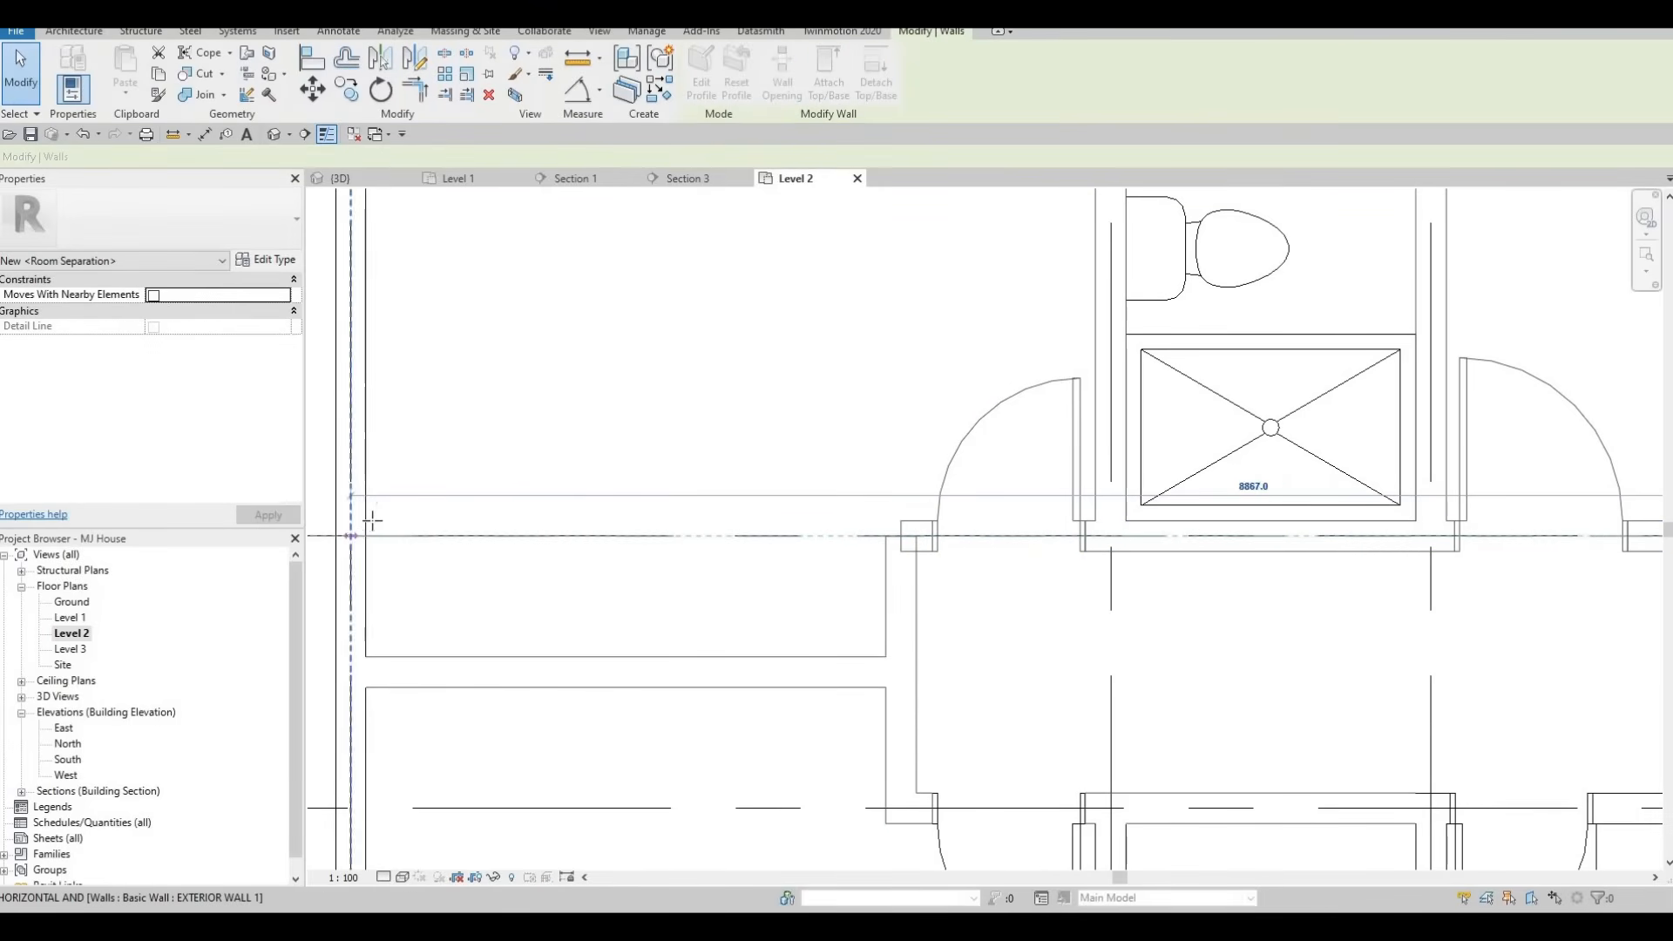
key("Escape")
Extend the corridor's lower wall past the bedroom door to the left exterior wall, enclosing a second closet strip.
middle_click_drag(897, 816, 1065, 671)
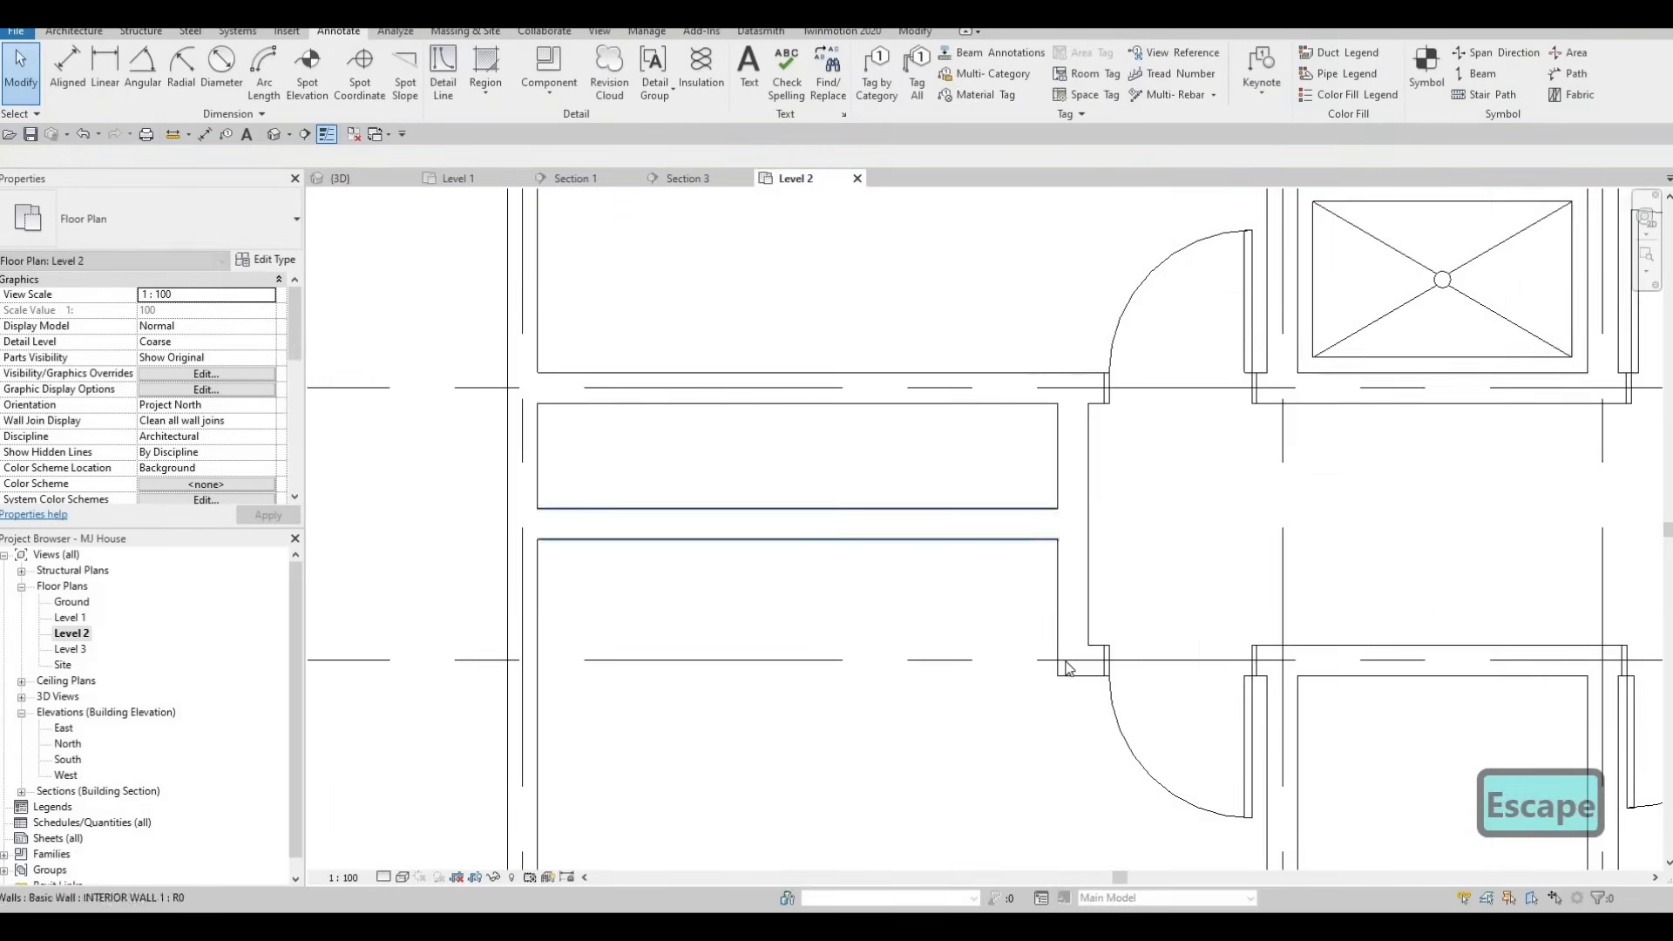
scroll(1066, 670, "down", 1)
left_click(1235, 667)
key("Escape")
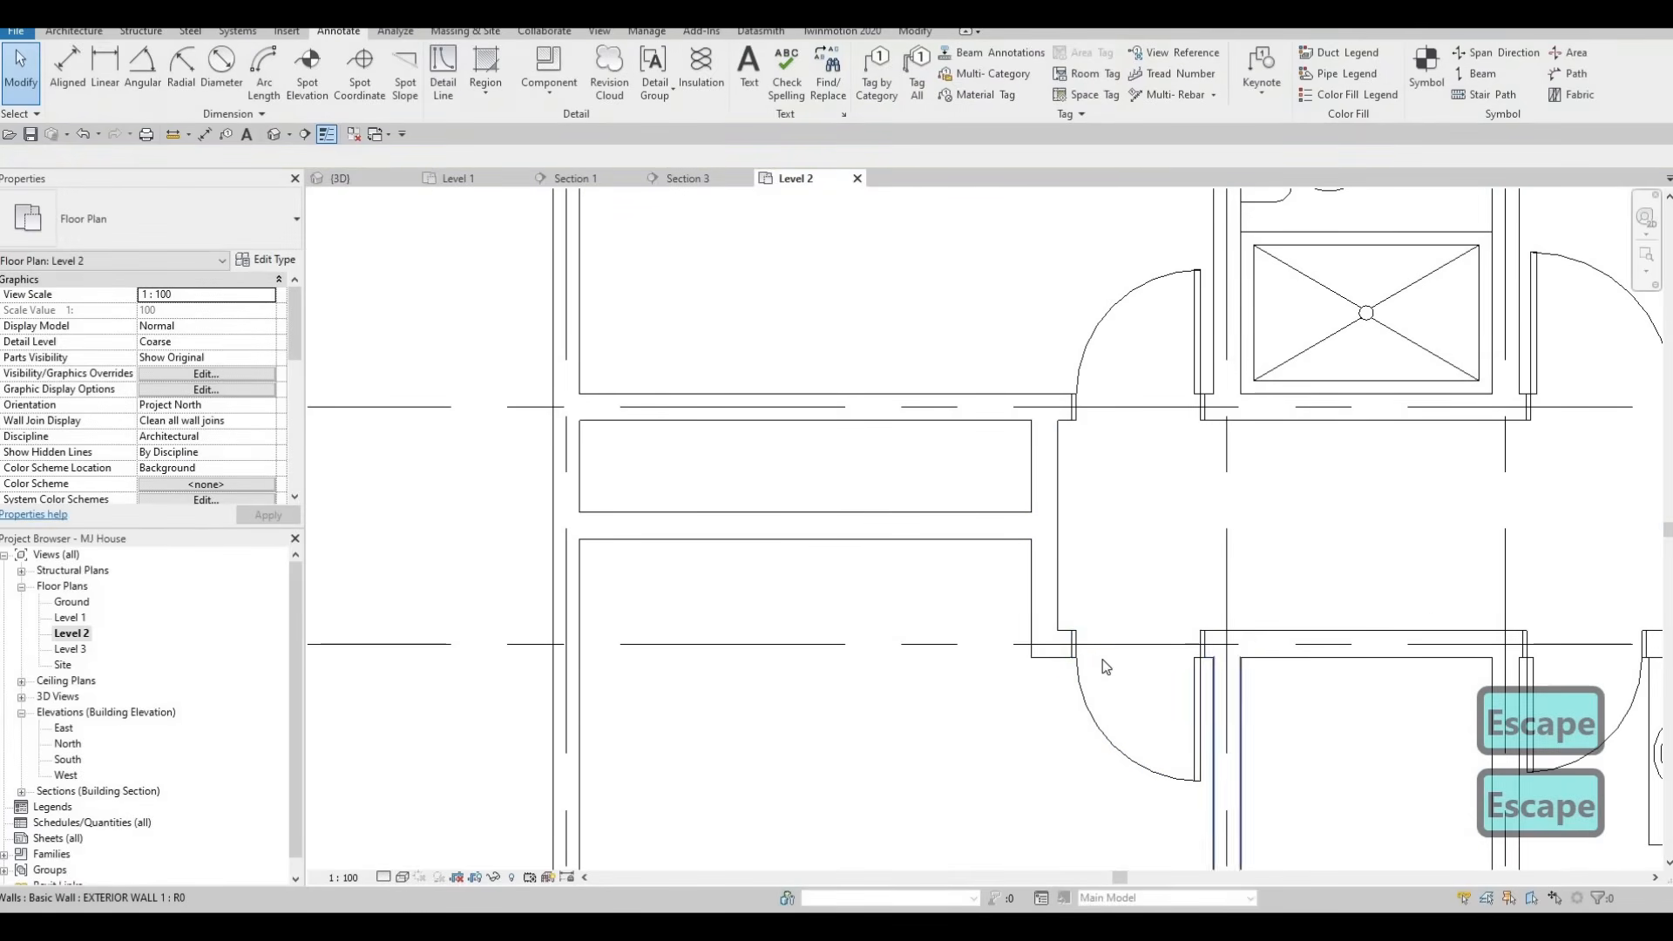
left_click(1045, 656)
mouse_move(592, 627)
left_mouse_down()
mouse_move(709, 631)
mouse_move(568, 644)
left_mouse_up()
key("Escape")
Draw closet walls in INTERIOR WALL 1, from beside the upper-right bedroom's door about 700 mm up and across to the right exterior wall.
scroll(922, 554, "down", 1)
middle_click_drag(923, 555, 605, 586)
scroll(884, 567, "down", 1)
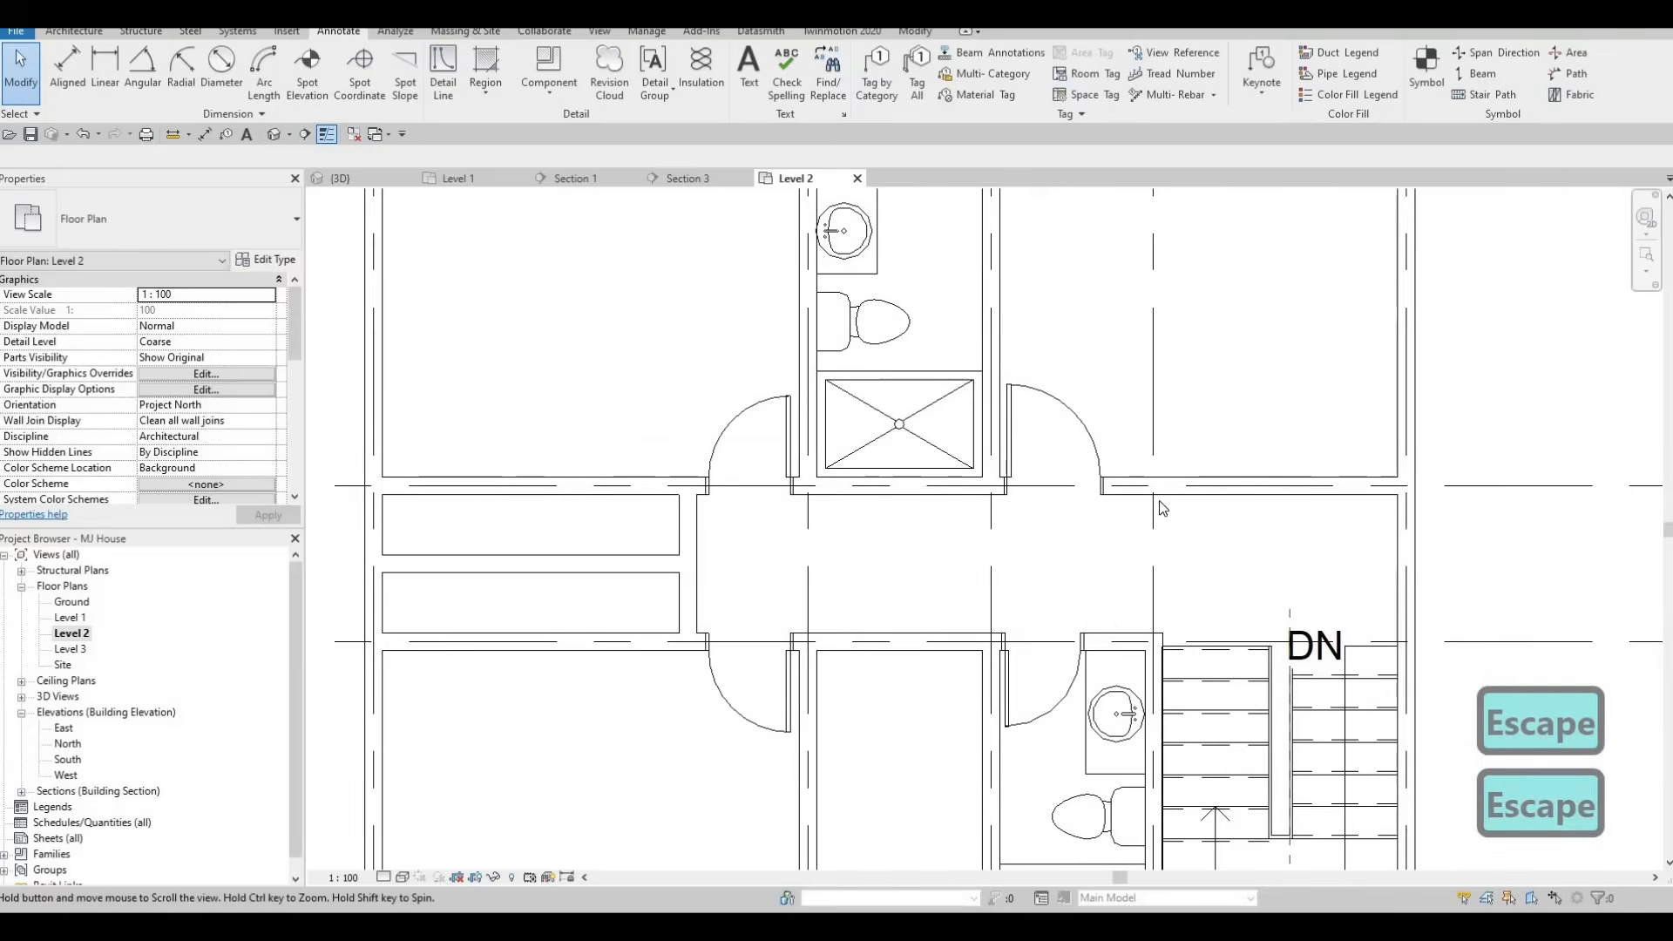
key("Escape")
left_click(1163, 507)
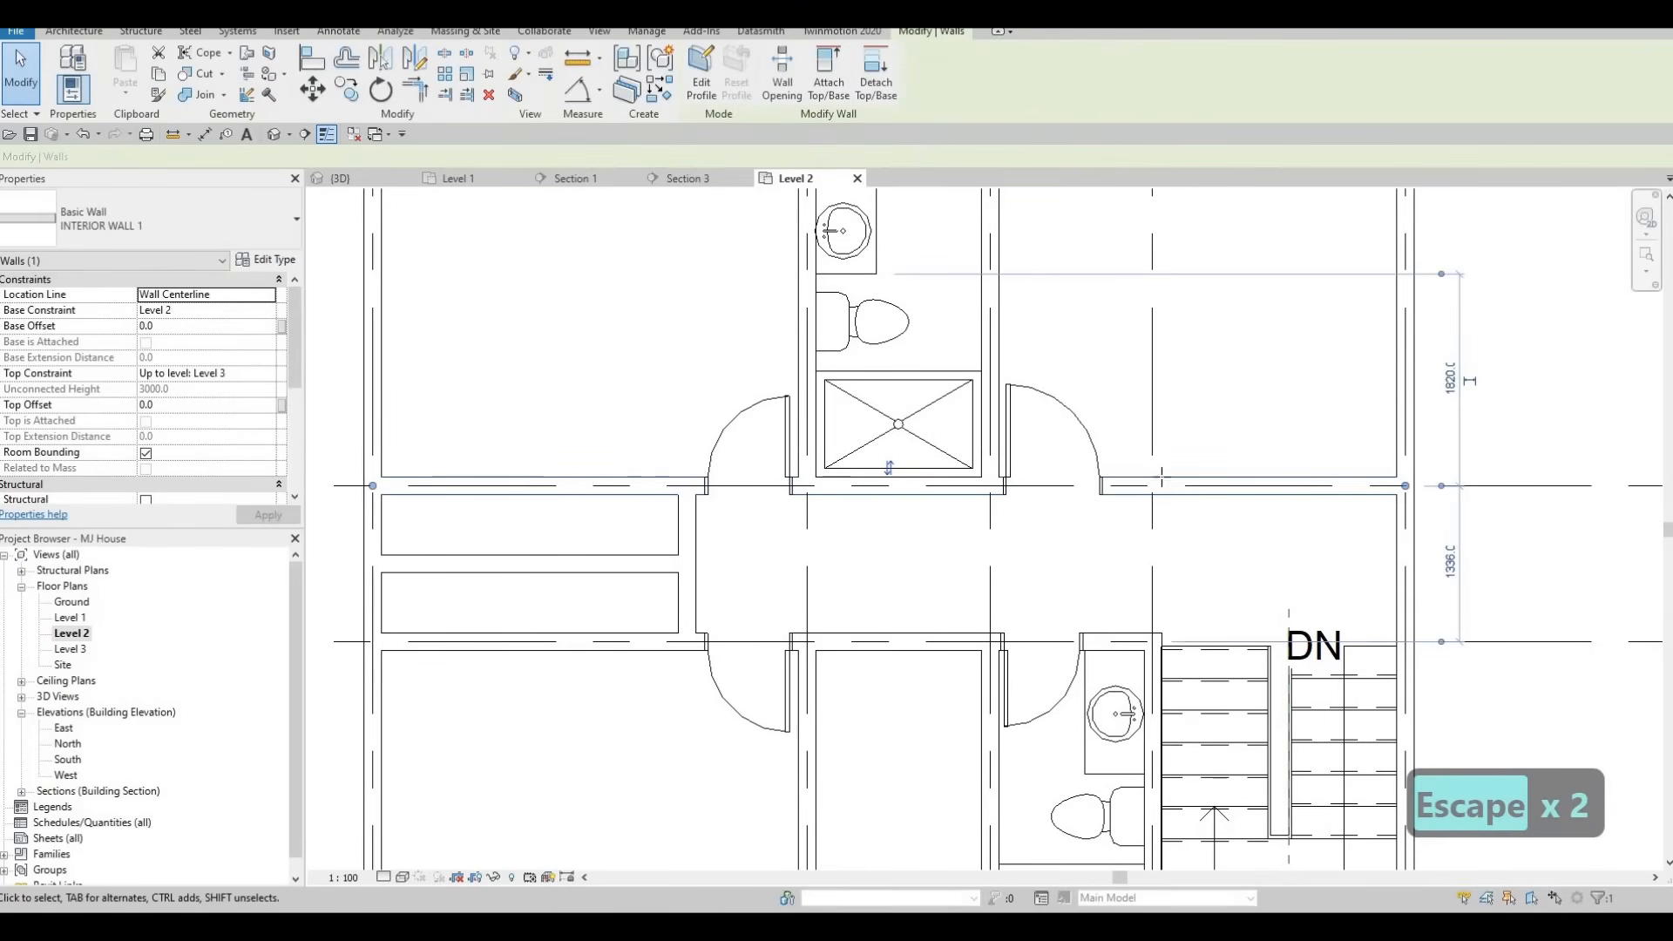
key("c")
key("s")
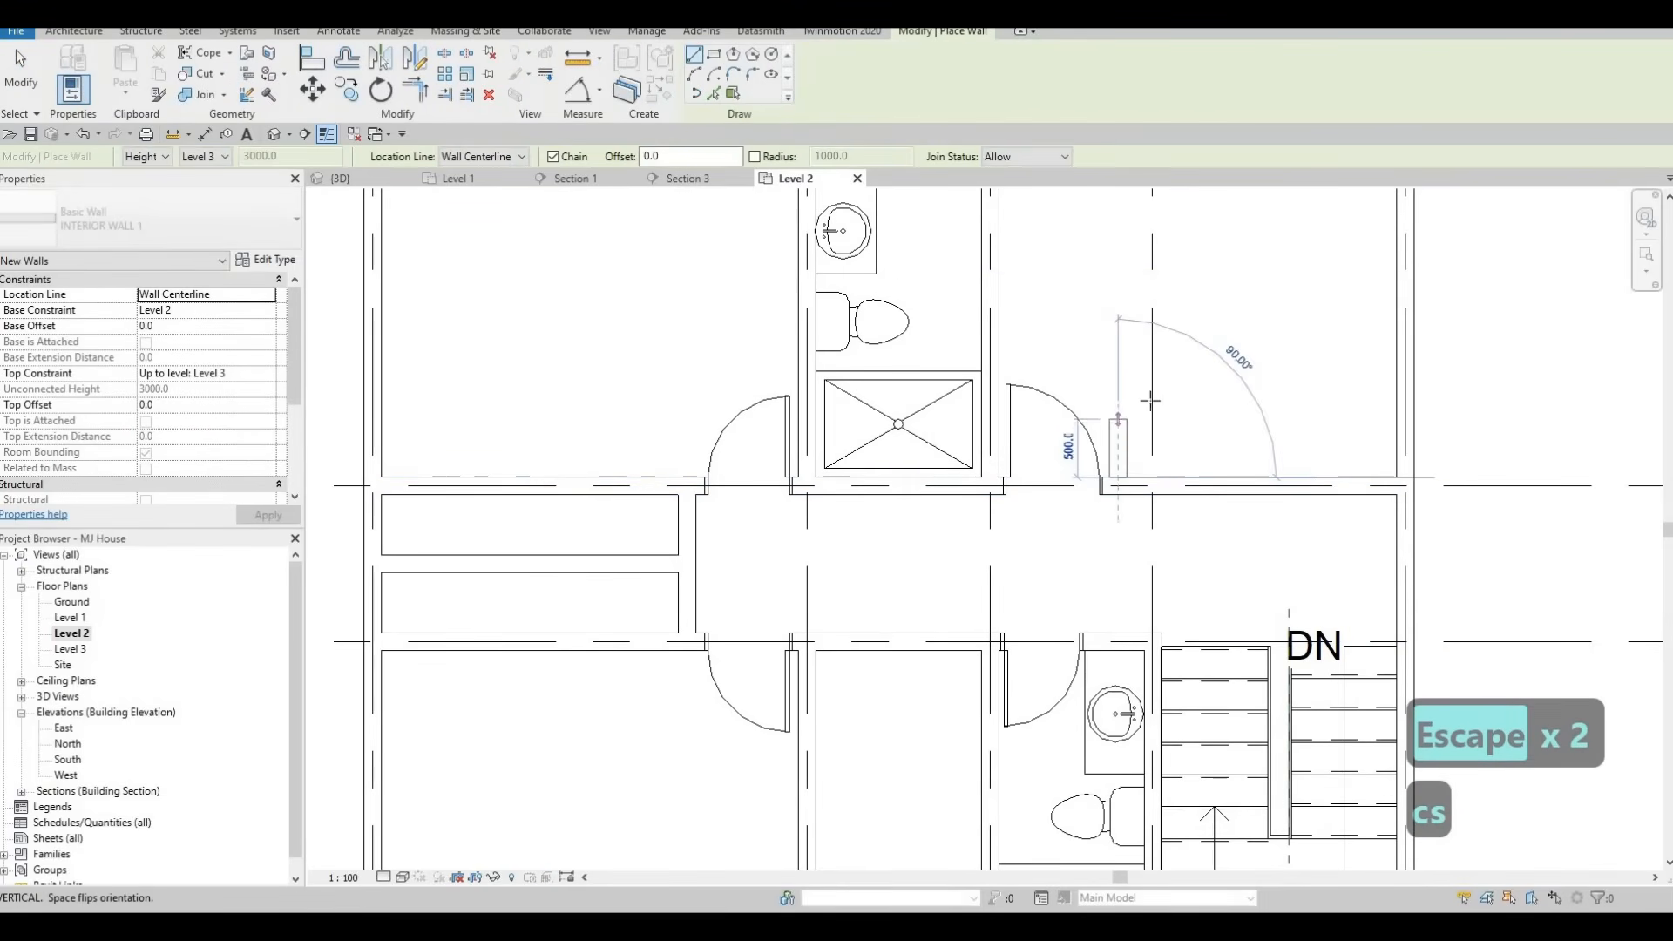
left_click(1118, 397)
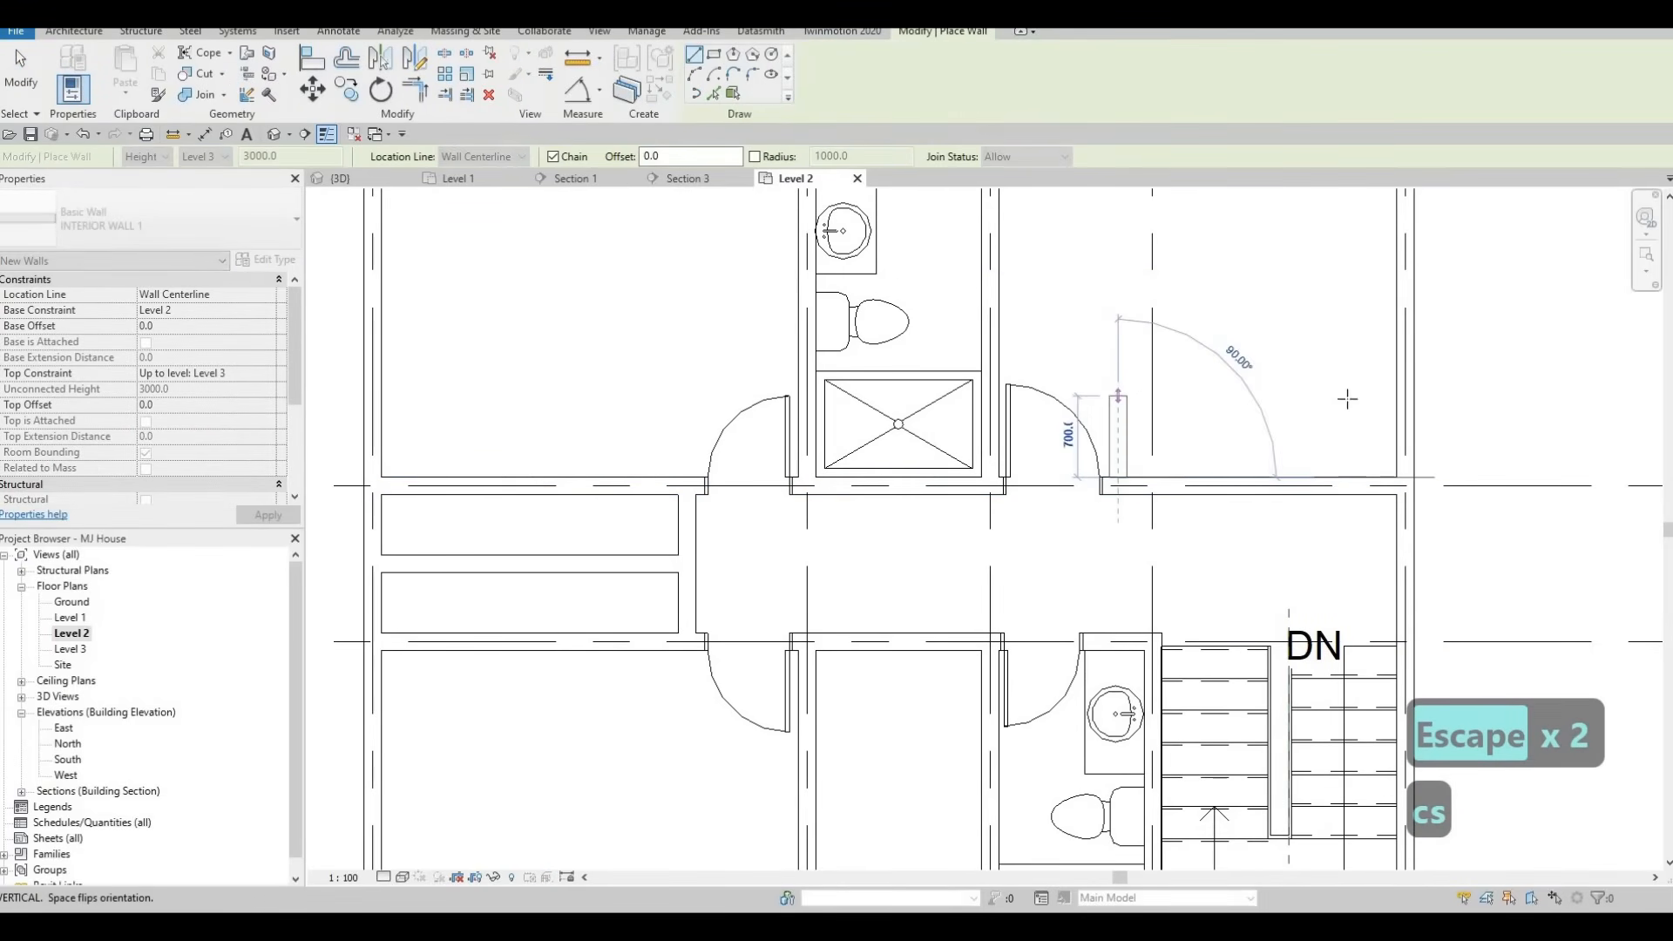
left_click(1394, 397)
key("Escape")
key("Escape")
Measure the distance between the new closet's long wall and the corridor wall.
left_click(1217, 402)
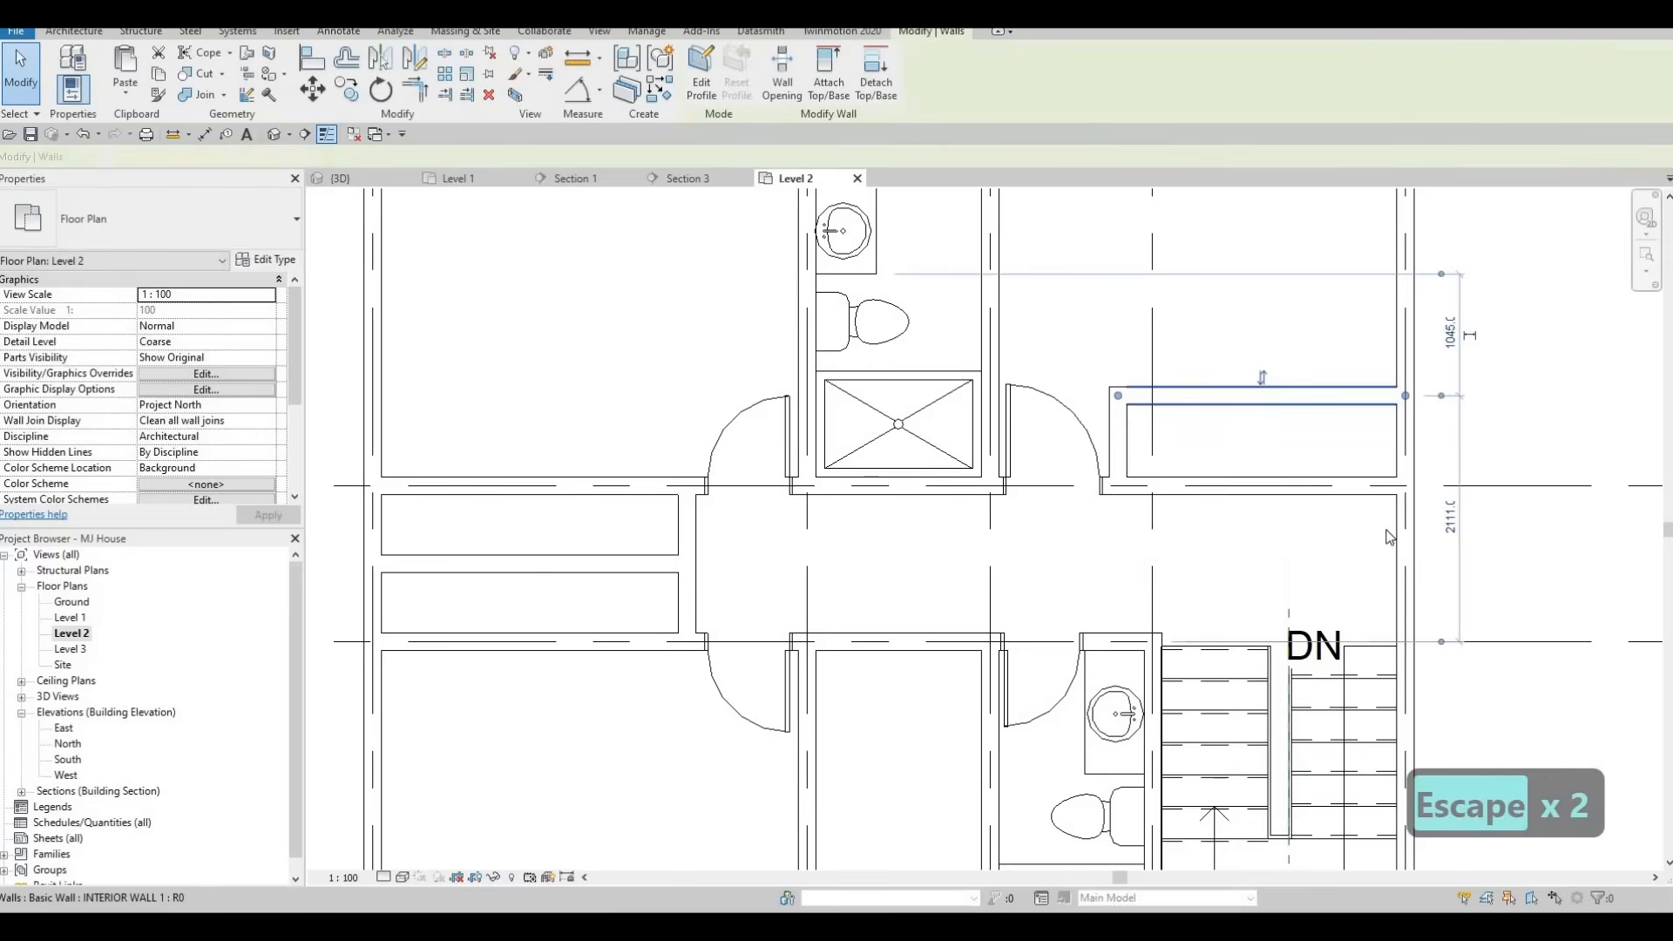
middle_click_drag(1441, 636, 1381, 679)
left_click_drag(1381, 479, 1371, 528)
left_click(1384, 497)
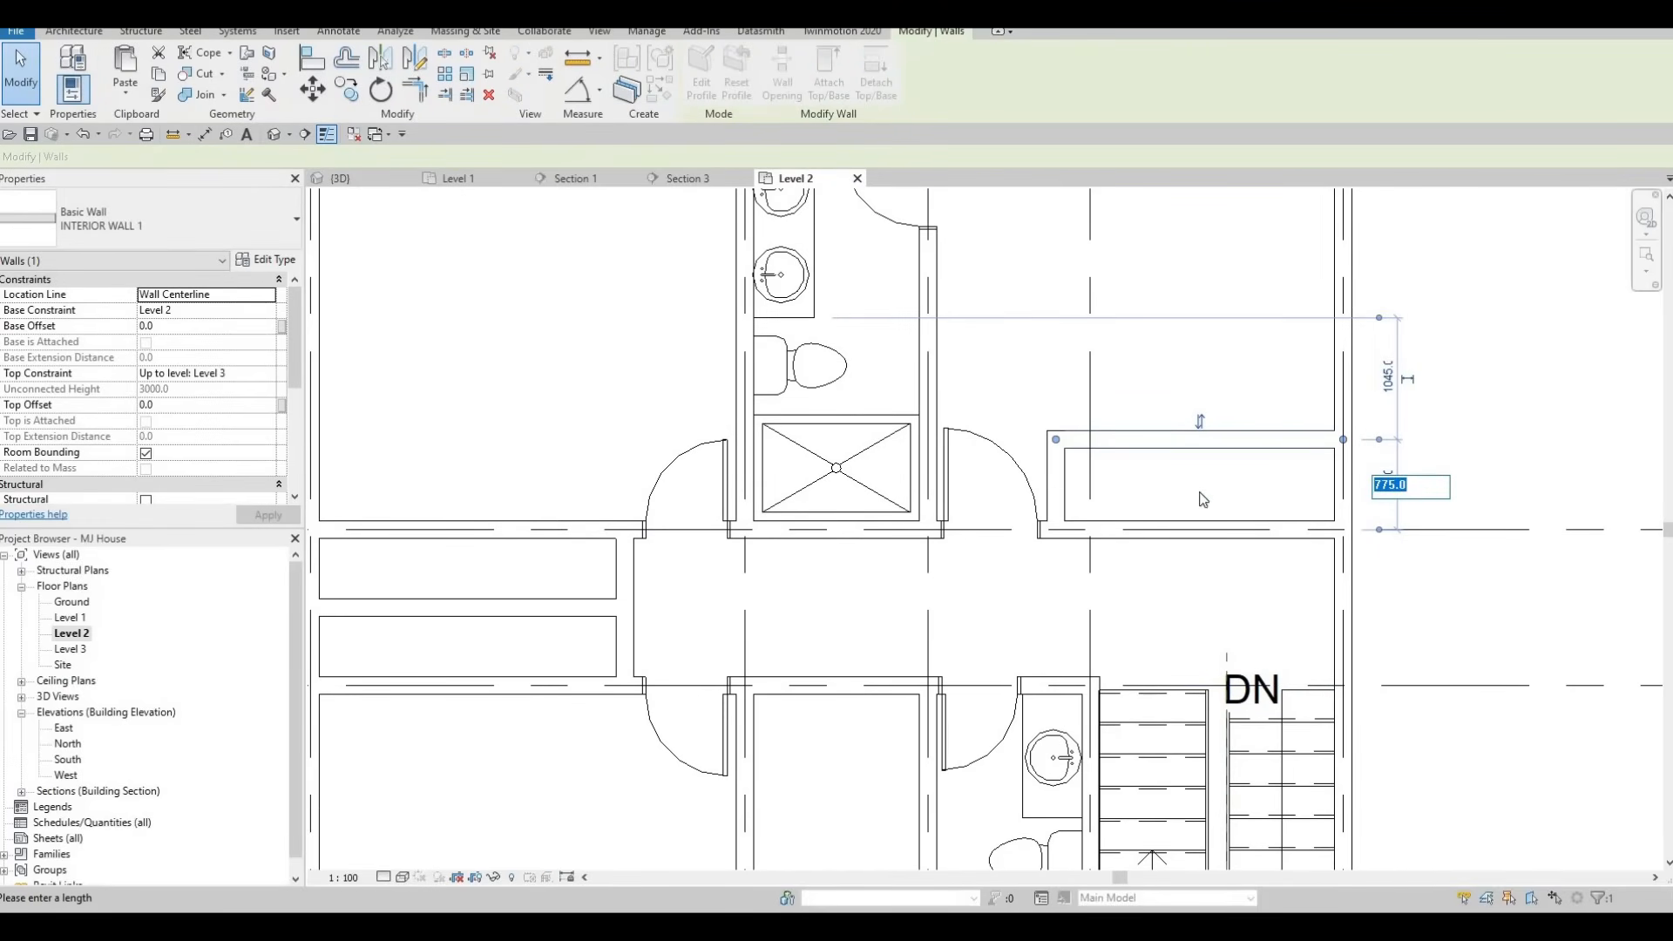
key("Escape")
key("Escape")
scroll(1091, 557, "down", 2)
middle_click_drag(1090, 571, 1196, 541)
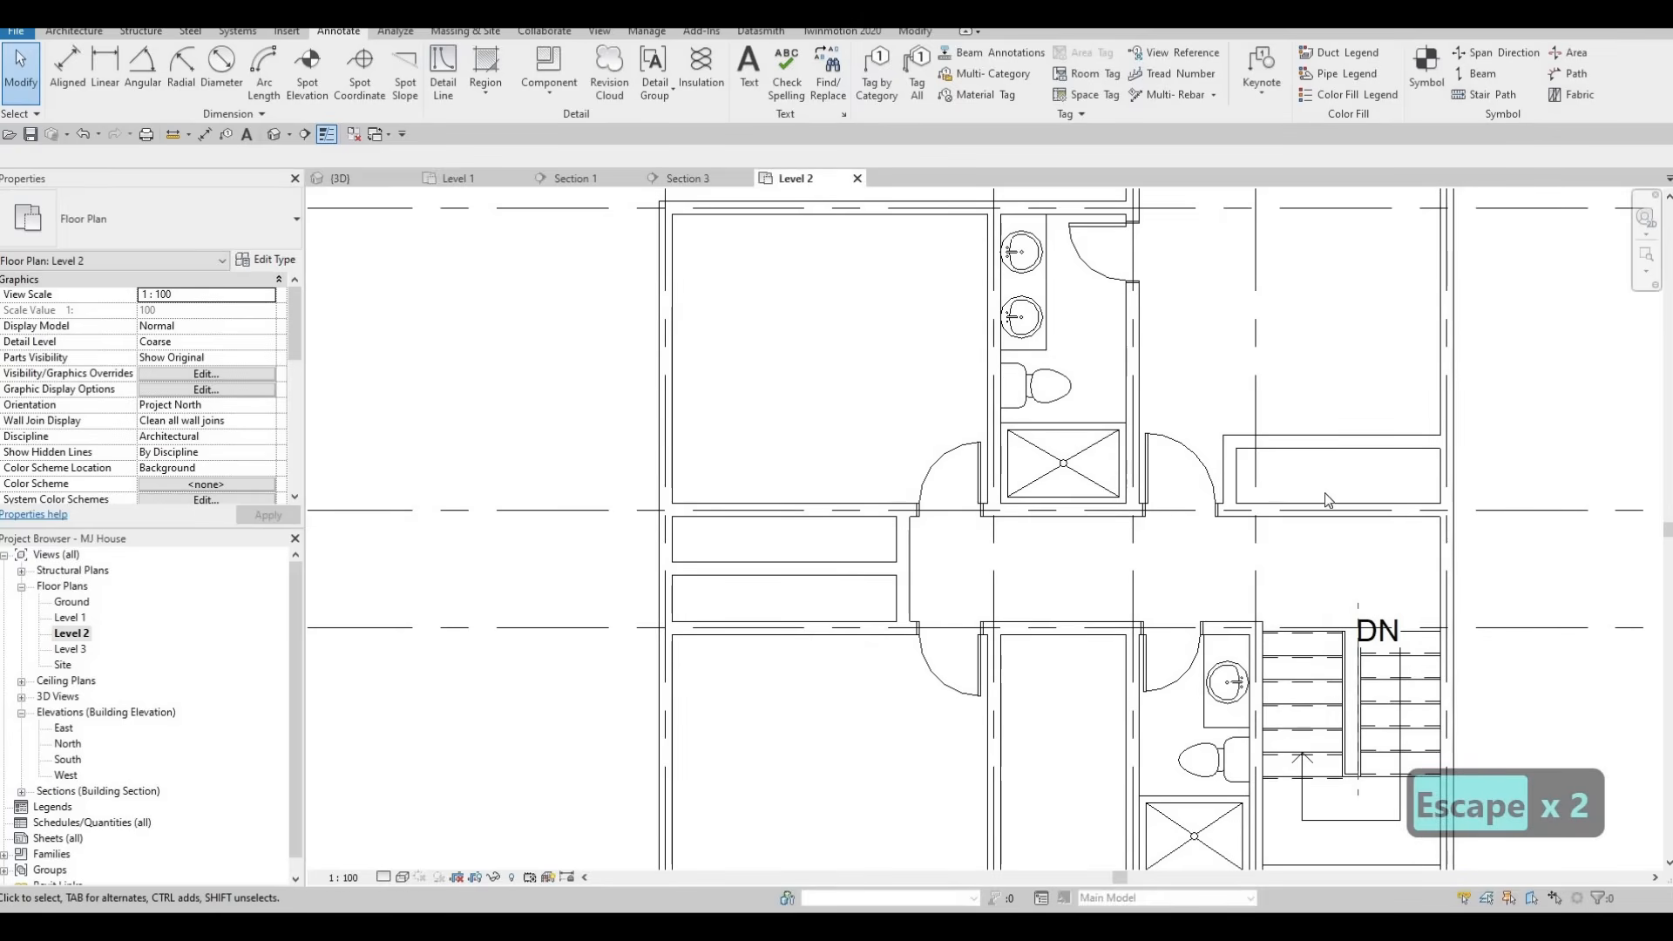
middle_click_drag(1326, 500, 1353, 489)
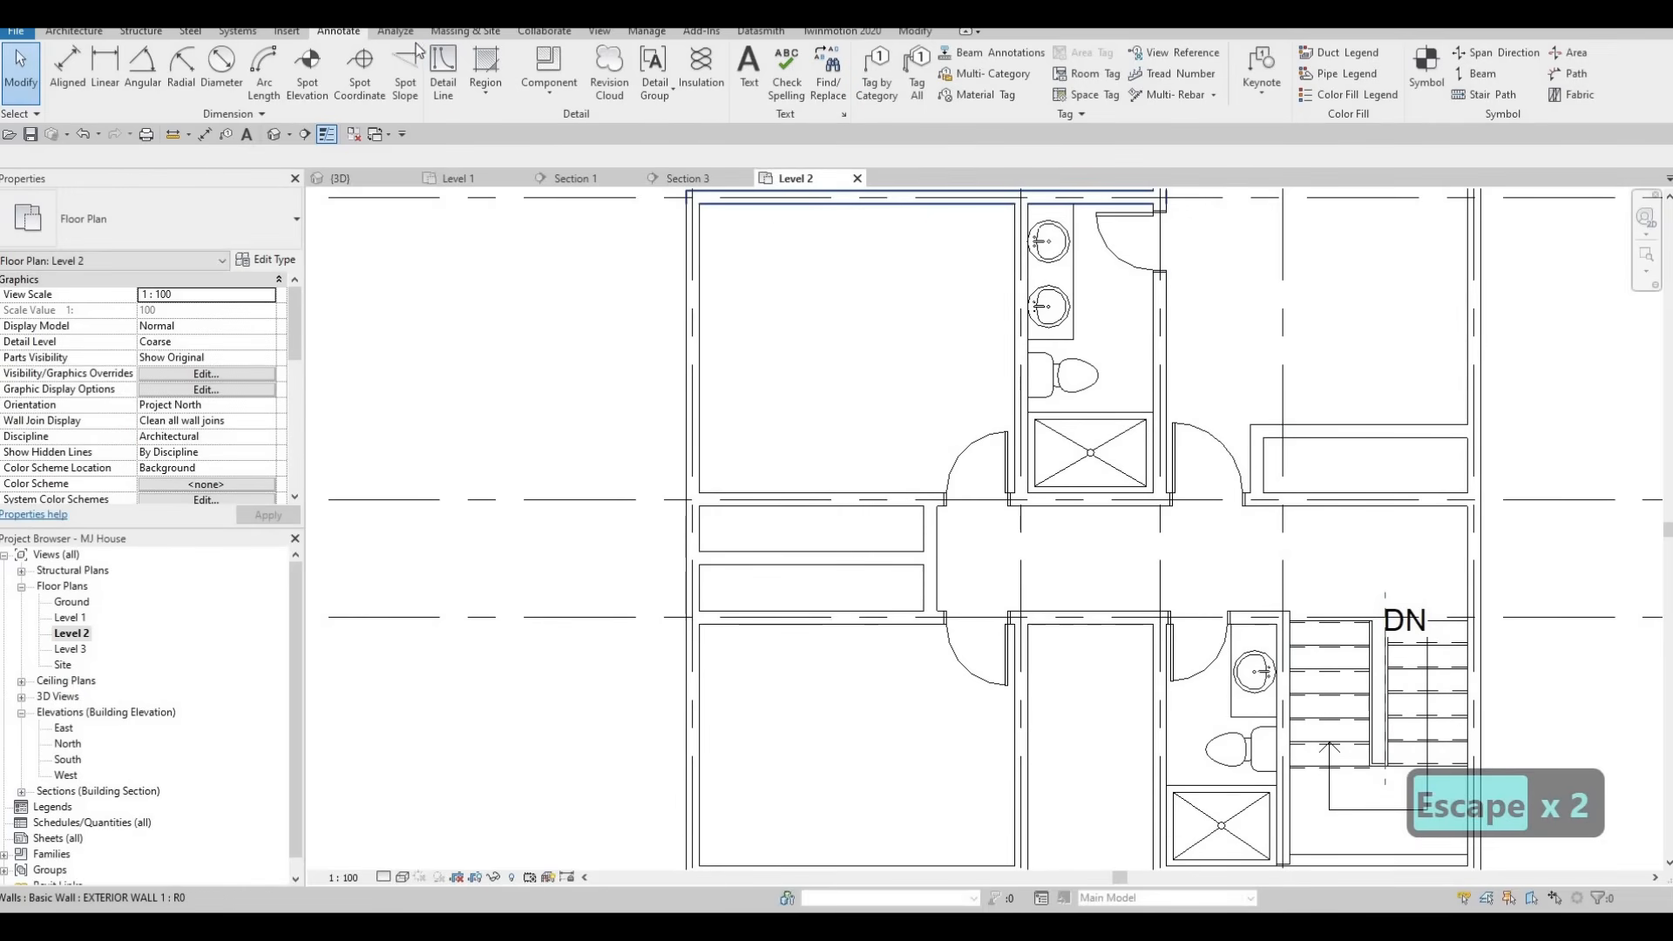
Draw two parallel detail lines in the <Demolished> style along the length of the upper-right bedroom's closet.
left_click(450, 77)
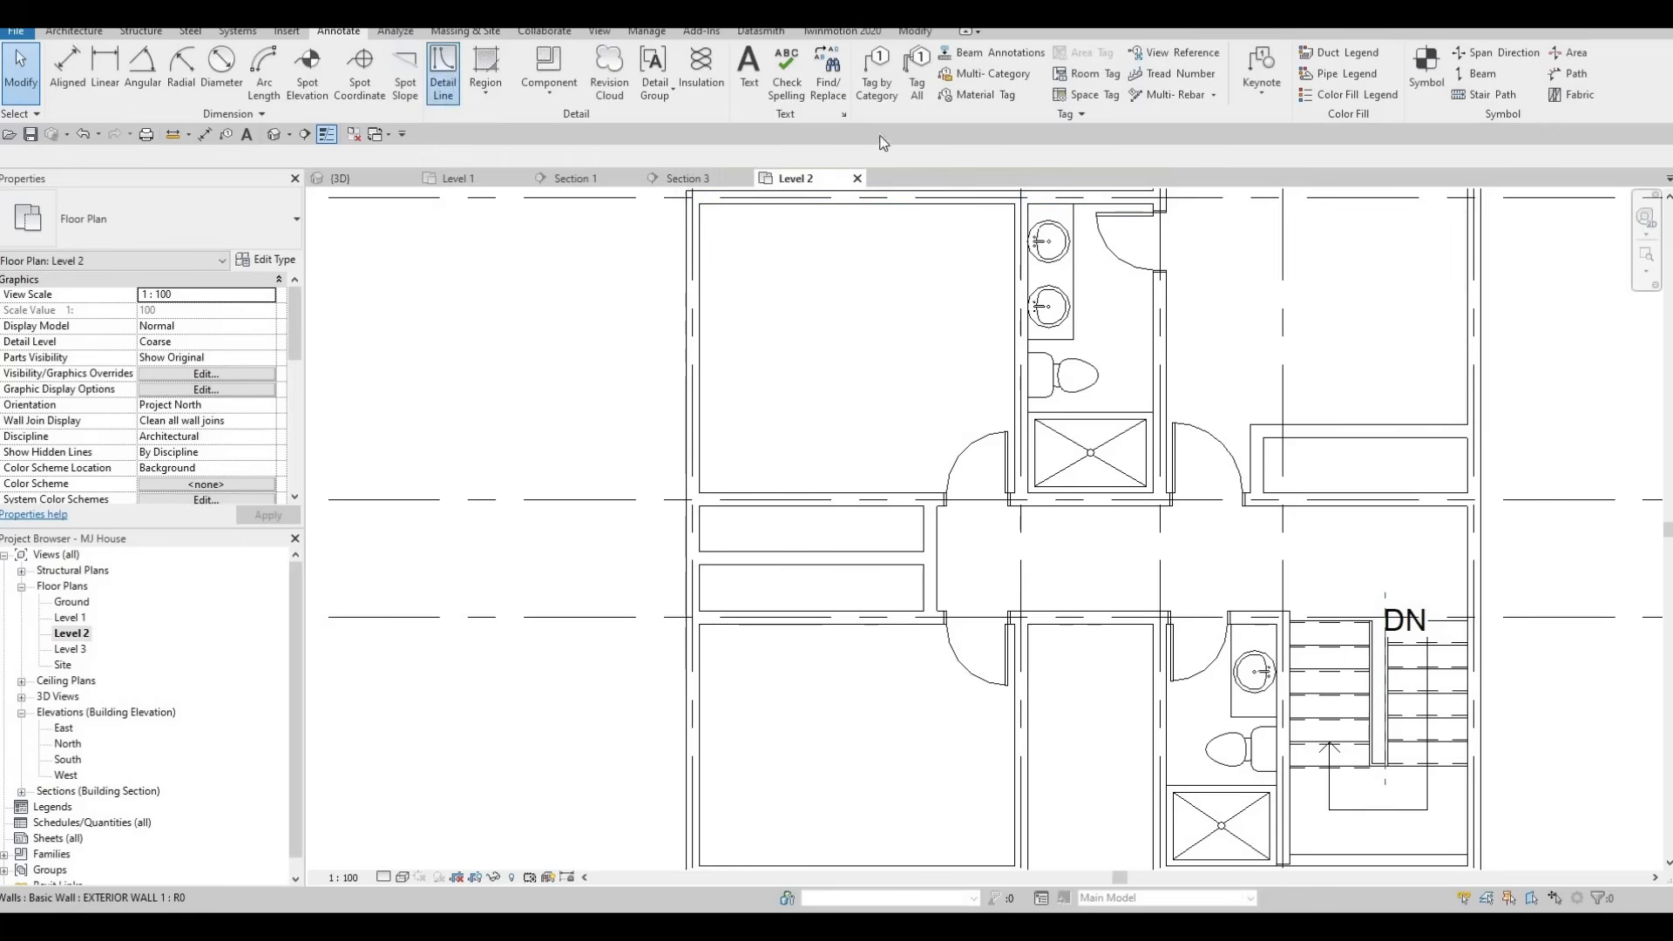
left_click(862, 83)
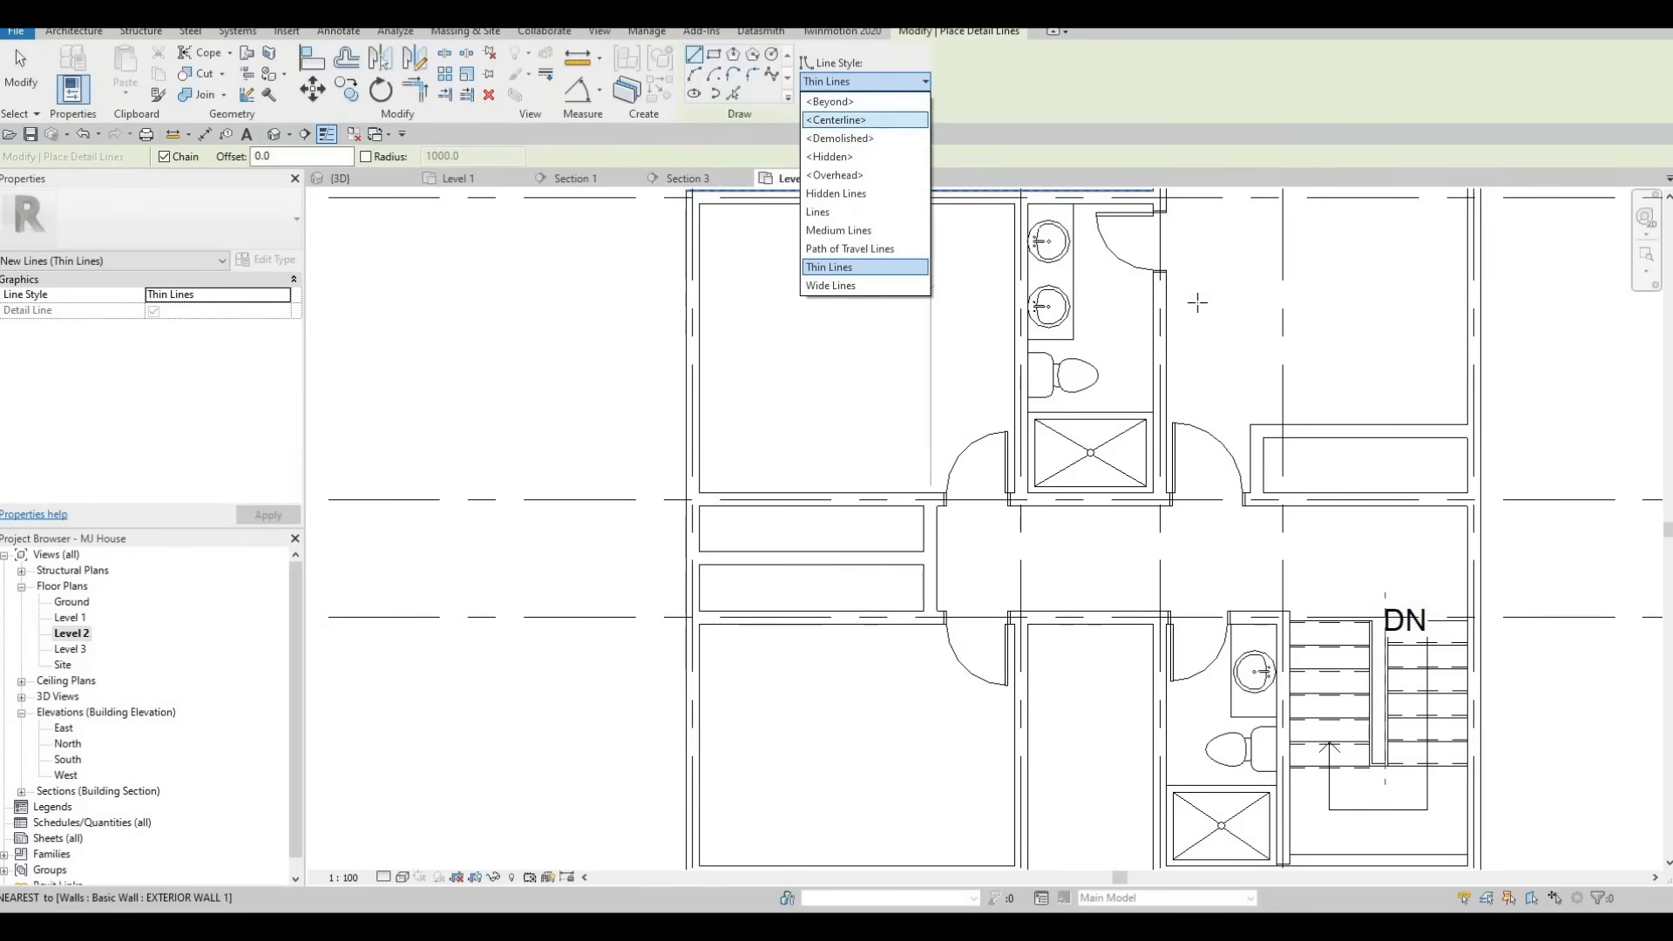
left_click(839, 138)
scroll(1351, 462, "up", 4)
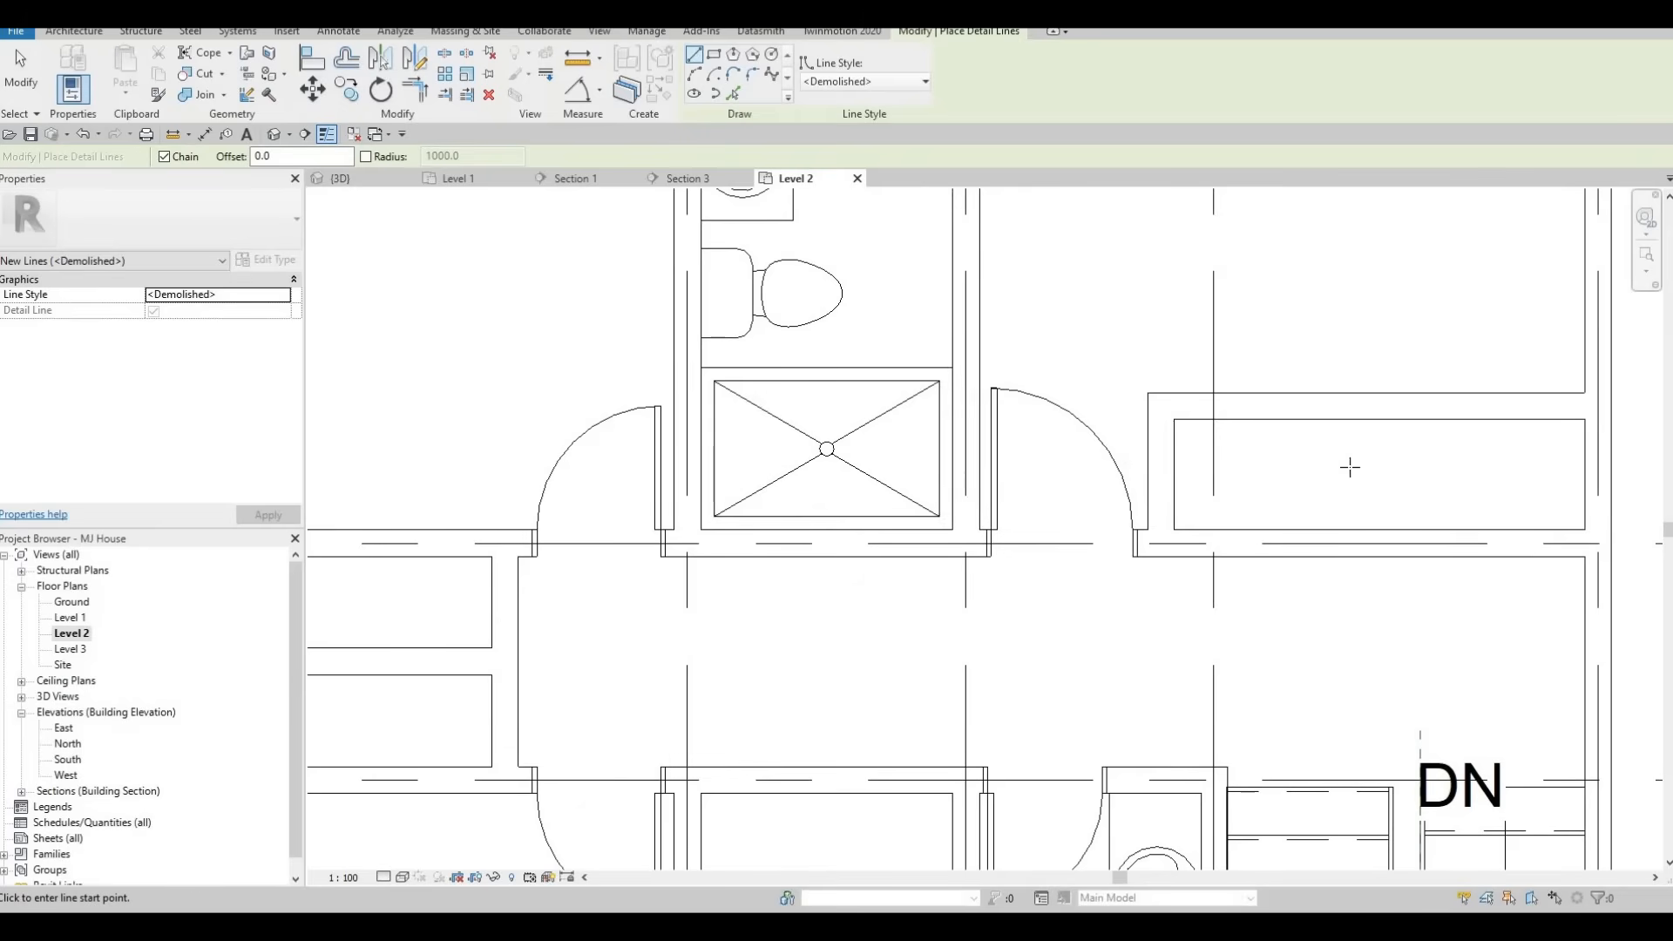
key("Escape")
left_click(1178, 471)
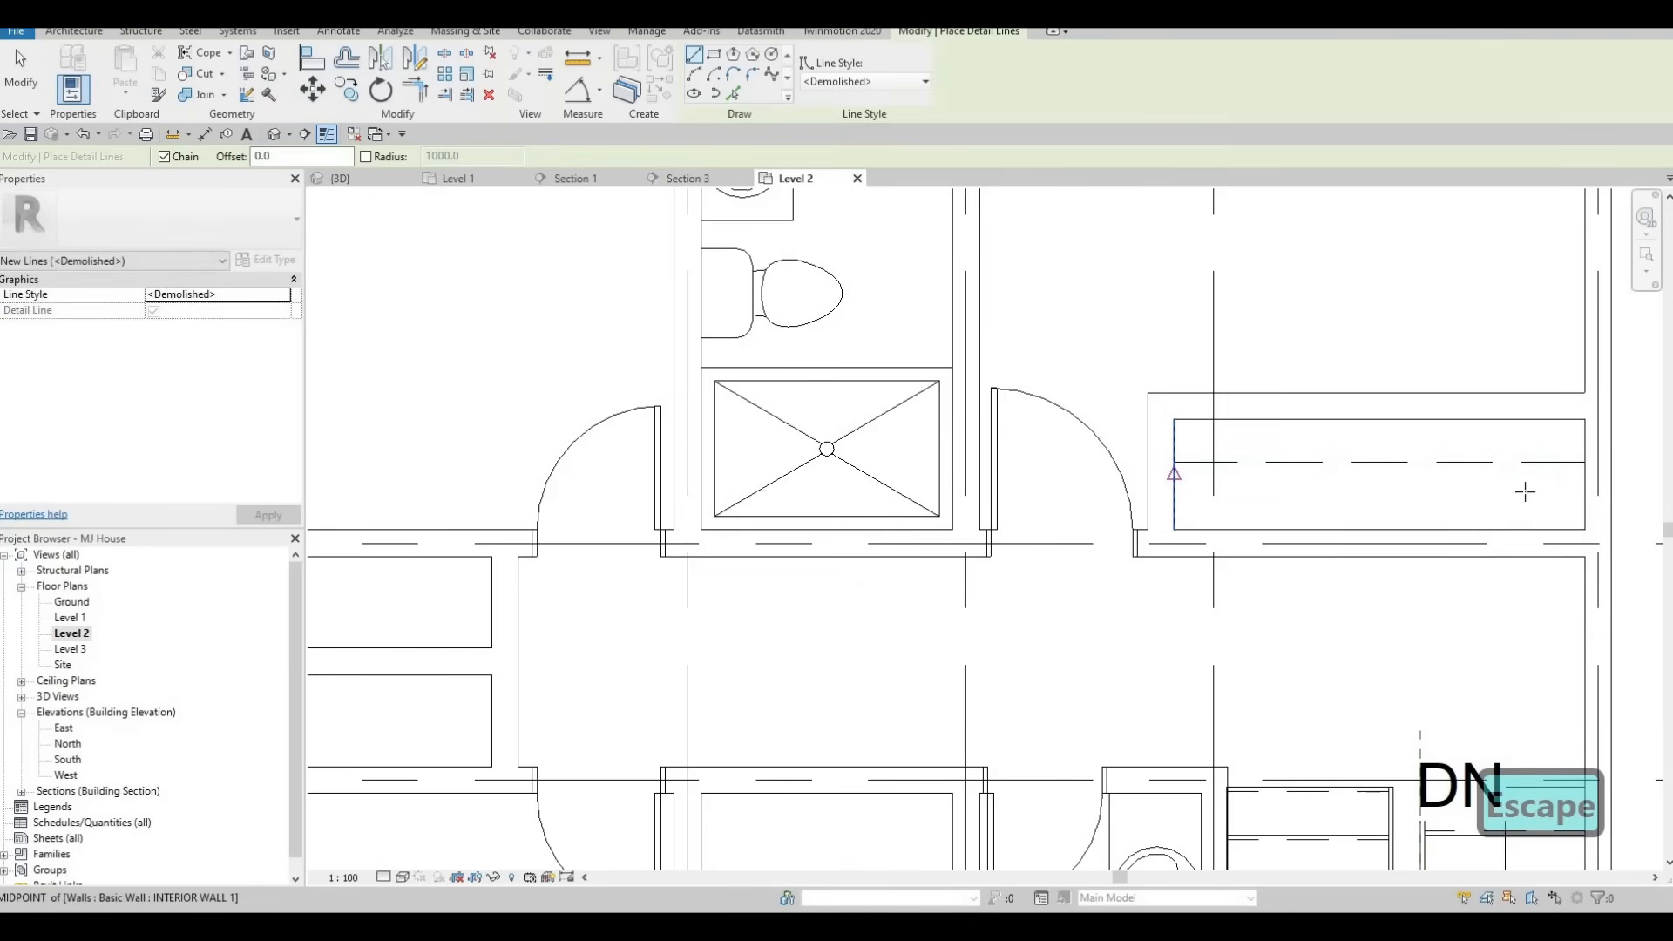
left_click(1584, 475)
key("Escape")
Draw two parallel <Demolished> detail lines along the length of the upper of the two left closets.
scroll(1274, 472, "down", 2)
middle_click_drag(438, 551, 844, 496)
scroll(965, 484, "up", 2)
left_click(1230, 495)
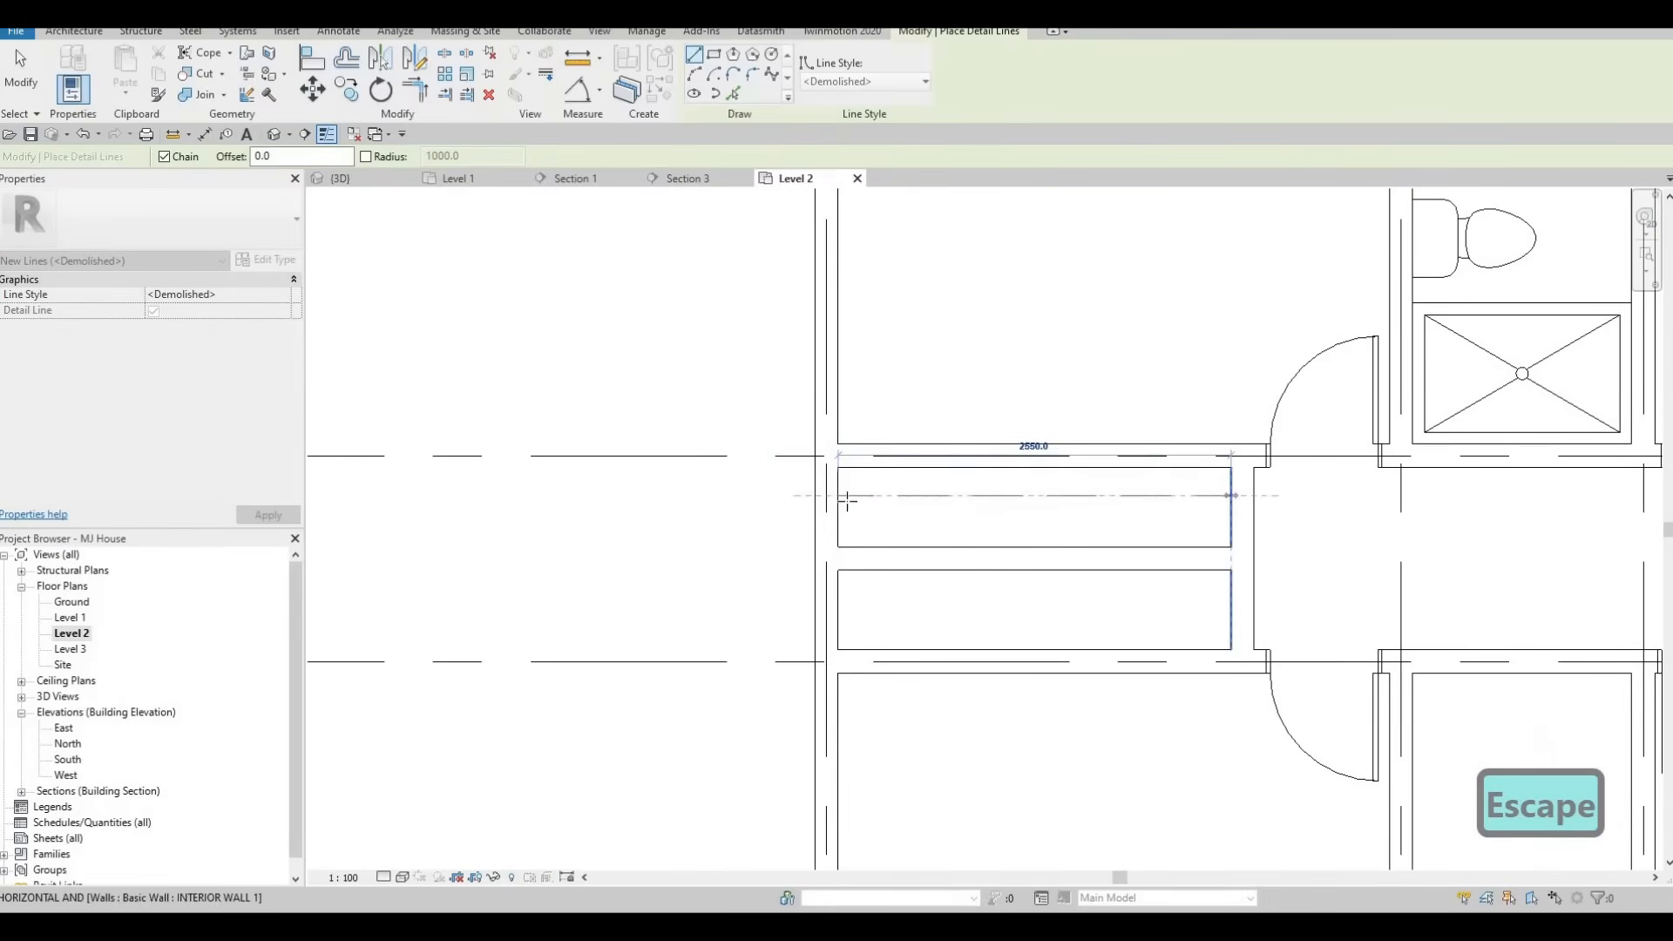
key("Escape")
left_click(837, 504)
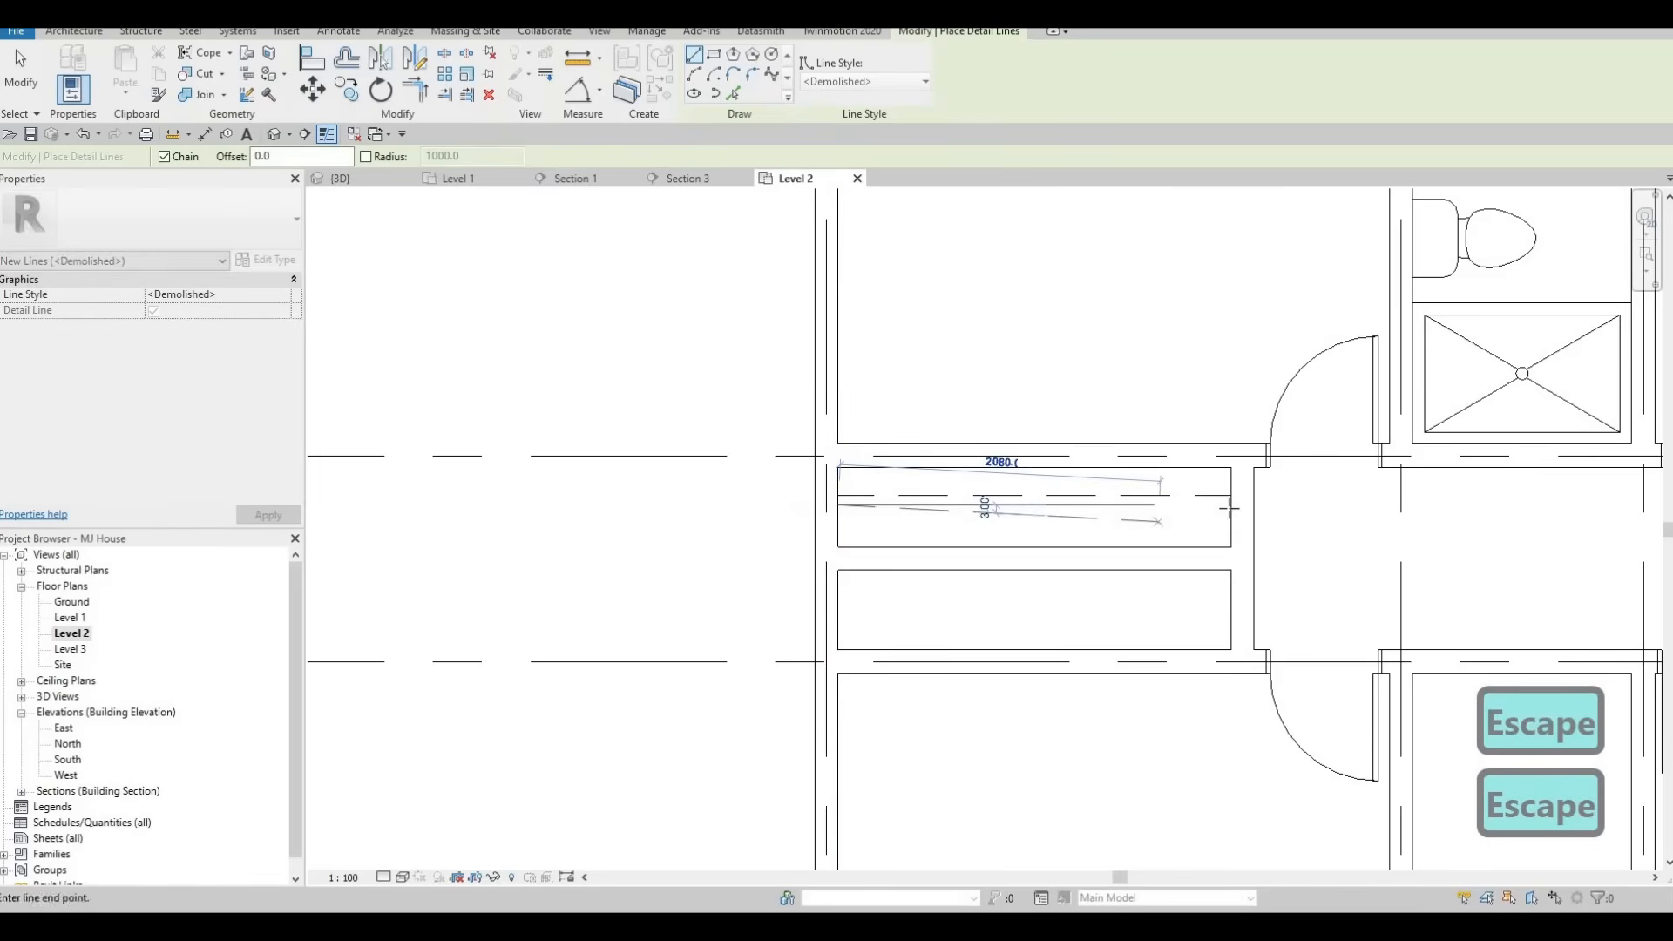
key("Escape")
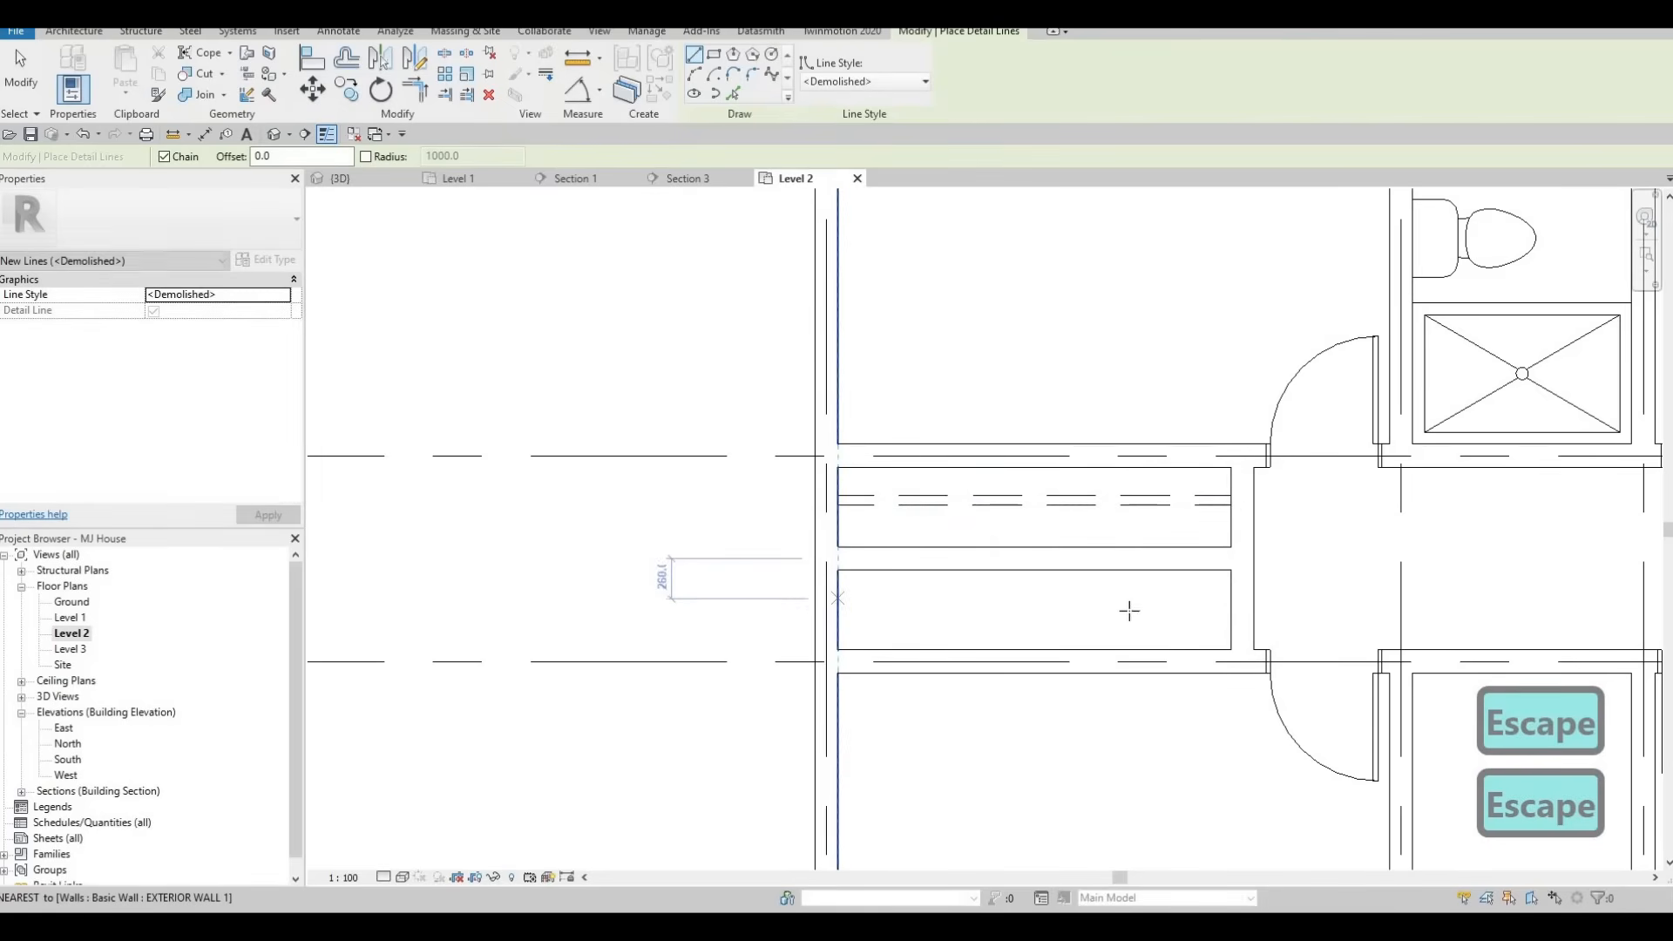
Draw two parallel <Demolished> detail lines along the length of the lower left closet and end the Detail Line command.
left_click(1226, 605)
left_click(839, 607)
key("Escape")
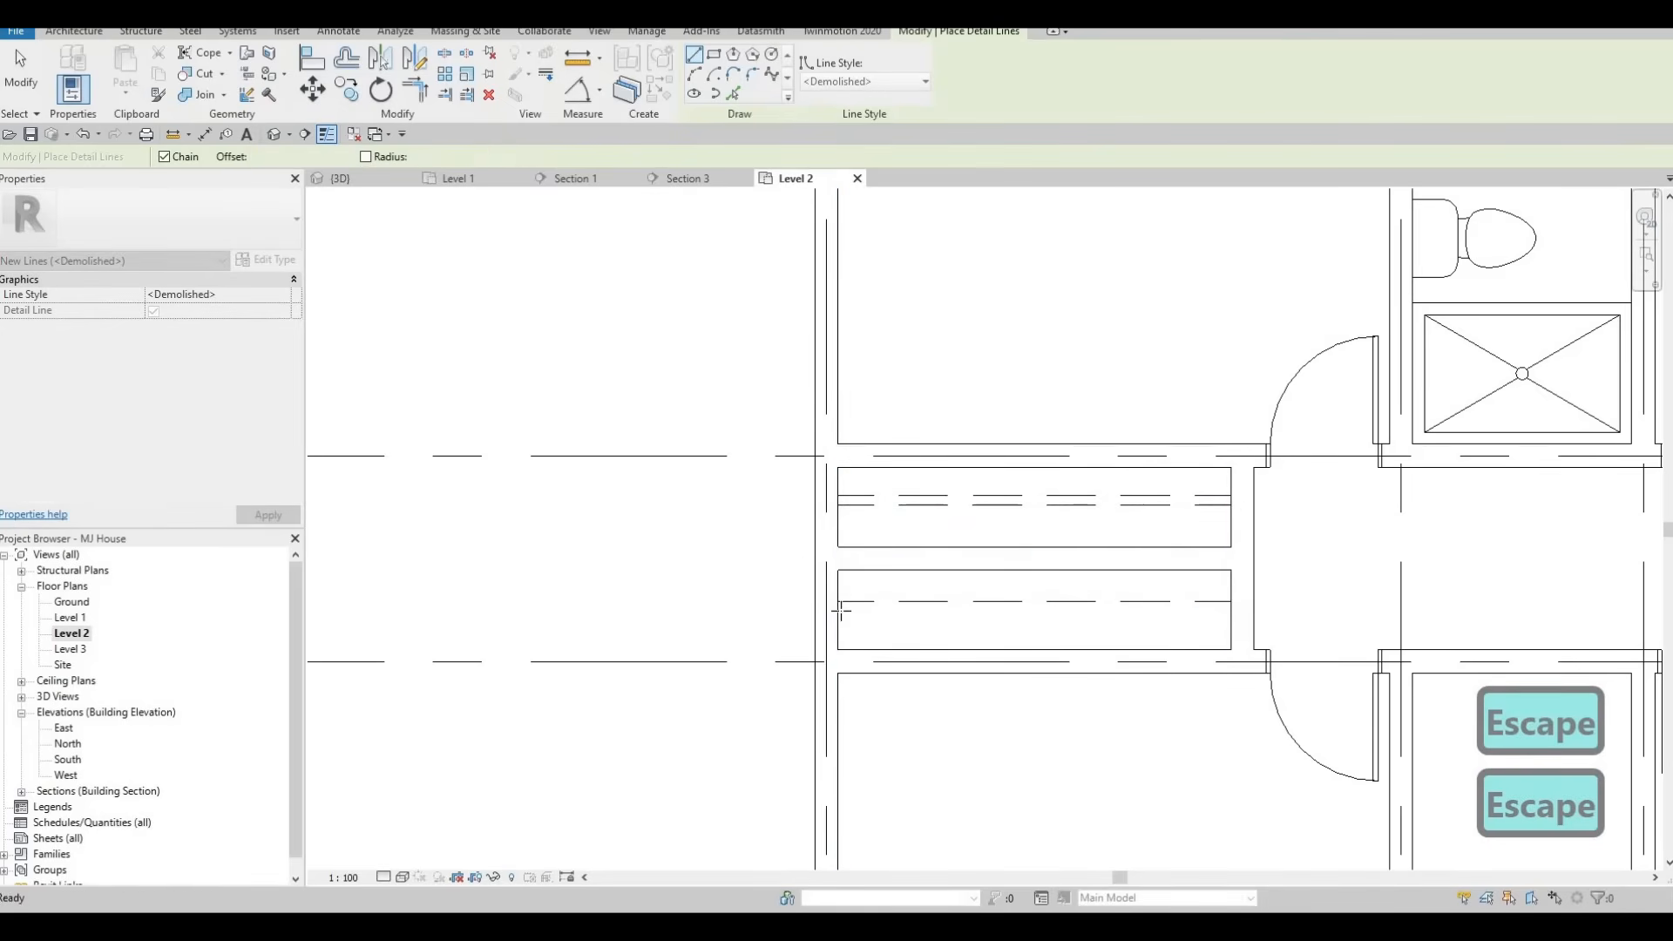
left_click(839, 610)
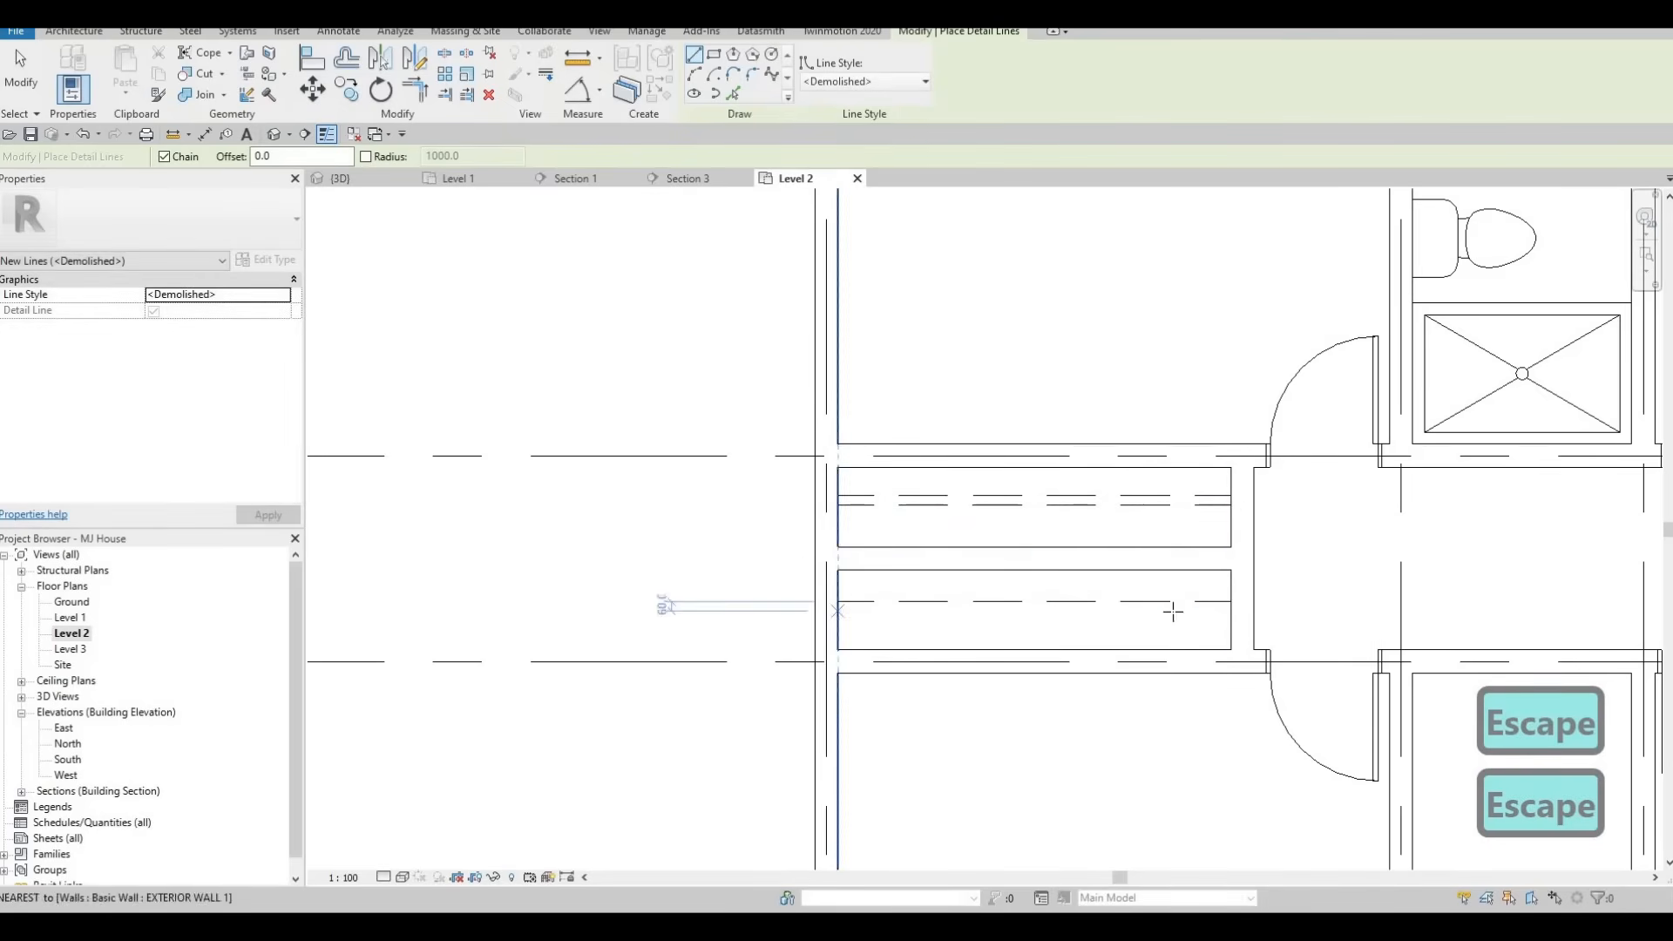
left_click(1230, 611)
key("Escape")
scroll(1138, 535, "down", 1)
middle_click_drag(1138, 535, 852, 495)
scroll(852, 495, "down", 2)
middle_click_drag(1019, 532, 985, 523)
mouse_move(1031, 472)
middle_mouse_down()
mouse_move(1043, 530)
mouse_move(1022, 520)
middle_mouse_up()
scroll(1022, 523, "down", 1)
key("Escape")
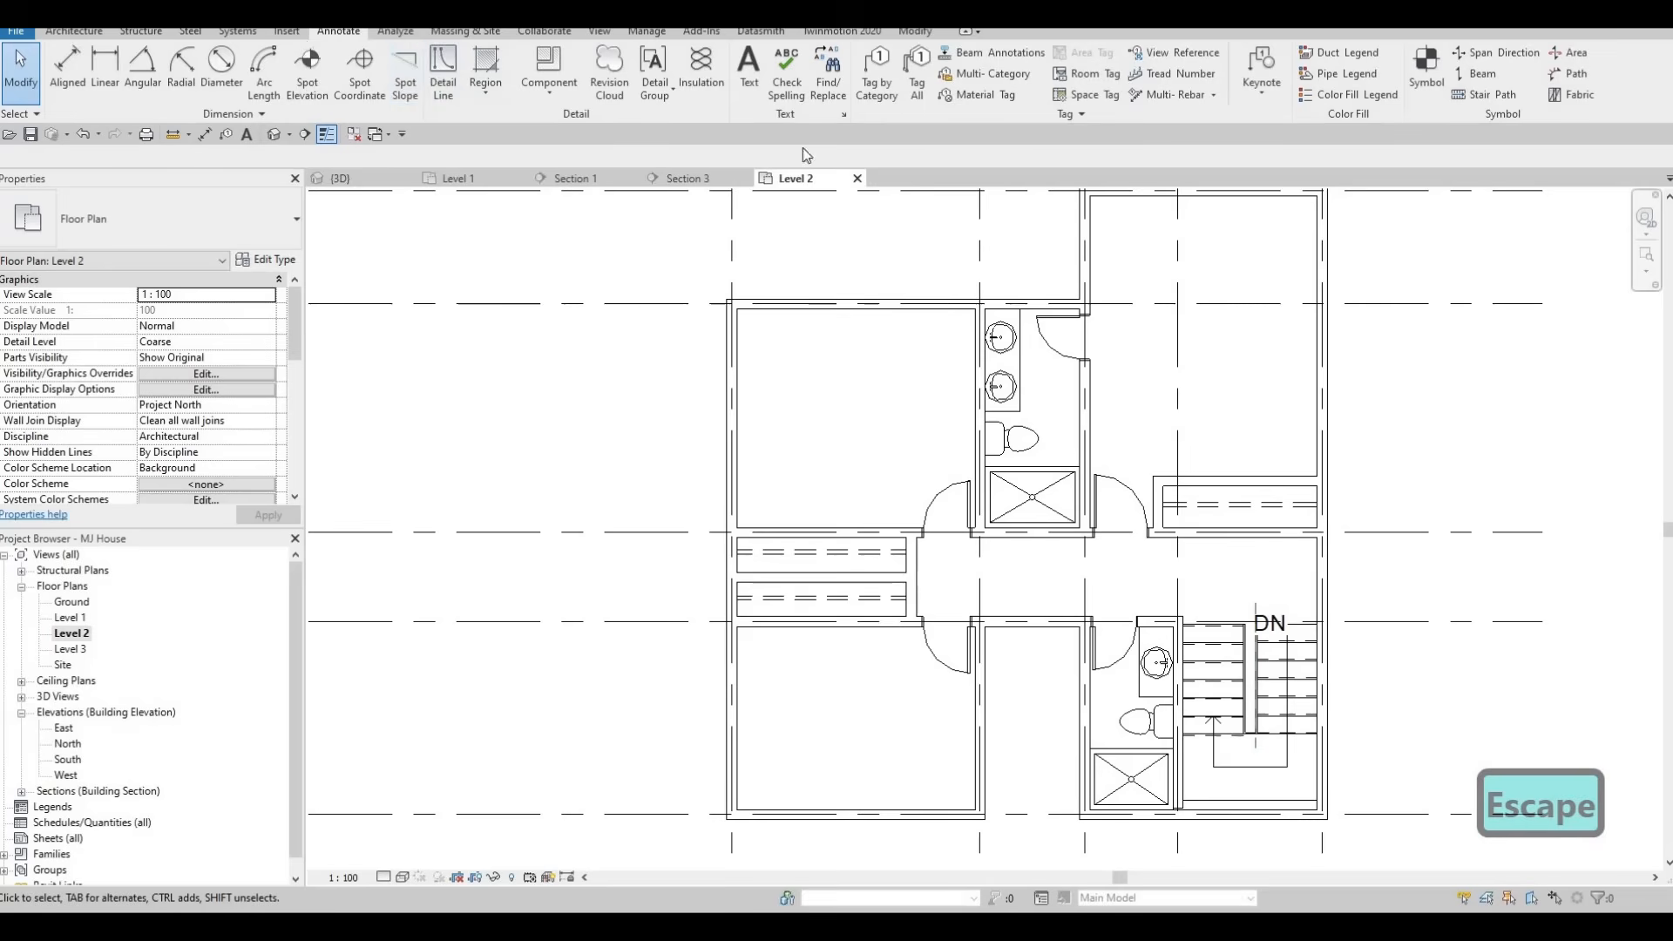
Start loading a family and open the Residential folder of the metric library's Doors families.
left_click(288, 32)
left_click(715, 74)
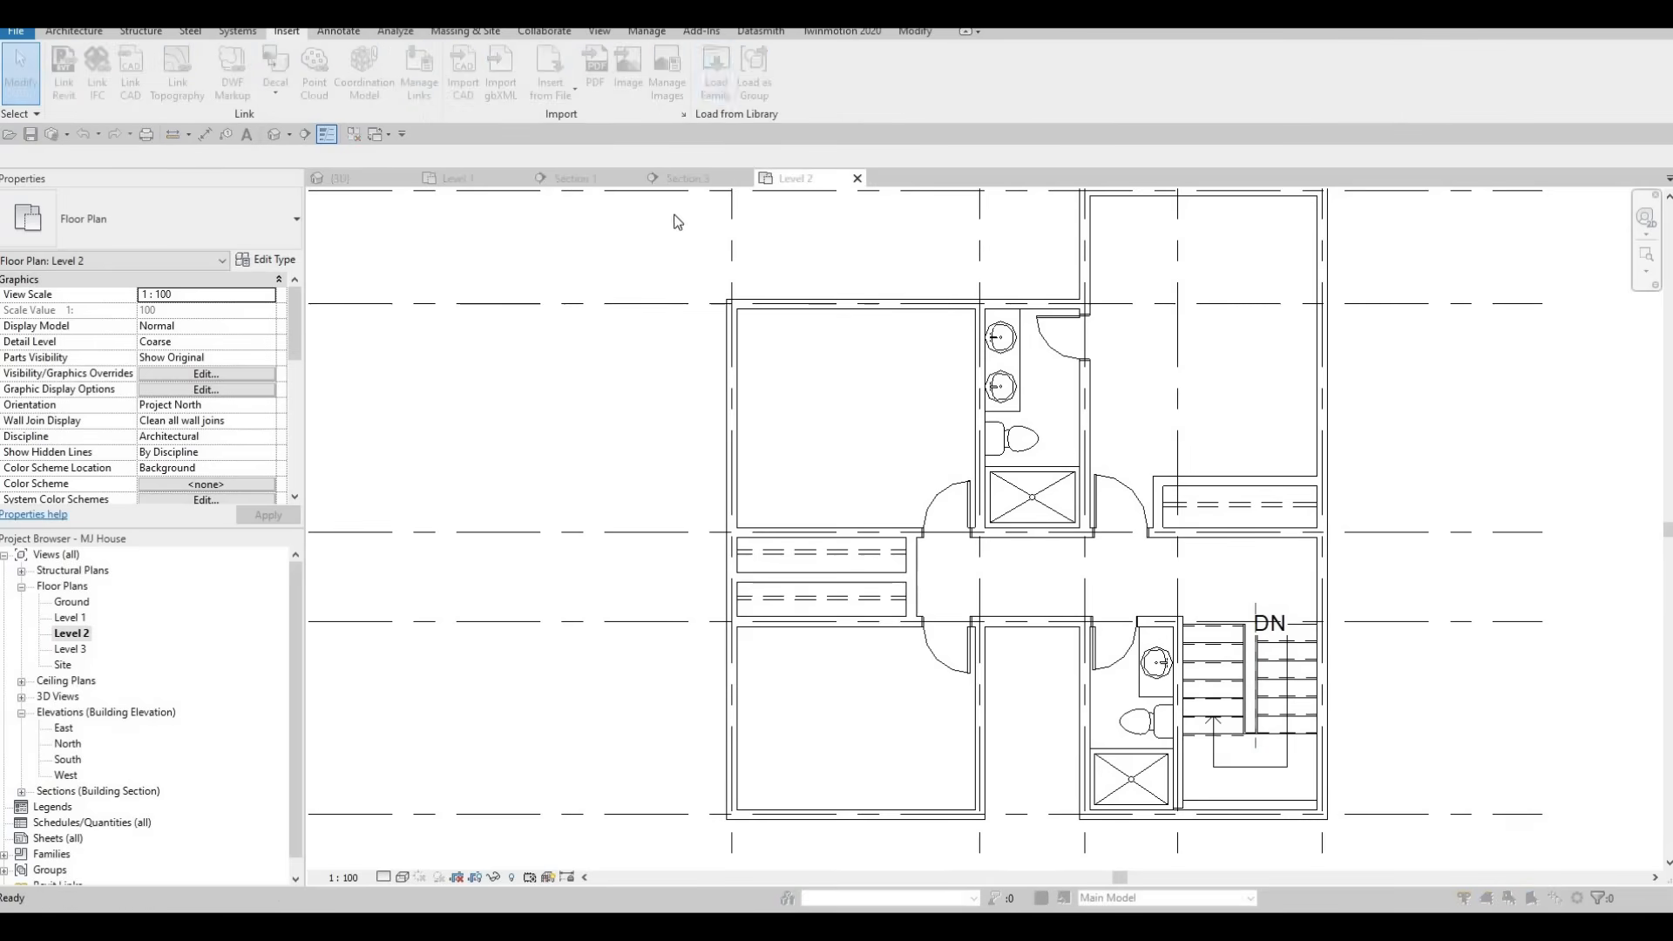
left_click(1108, 149)
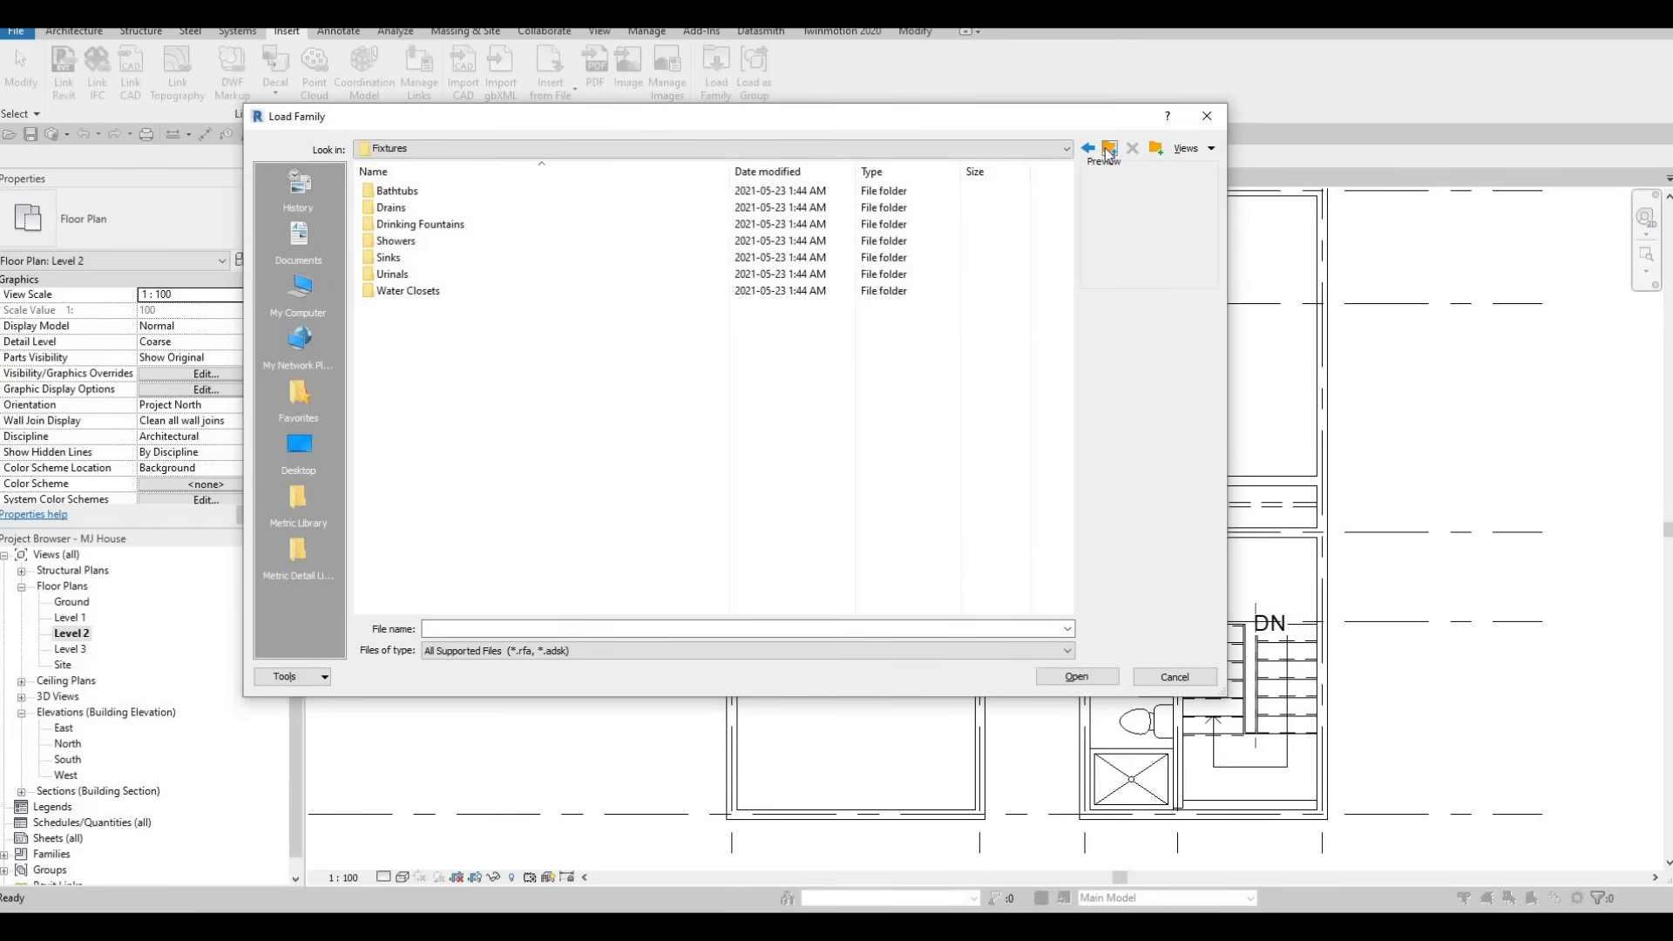
left_click(1108, 150)
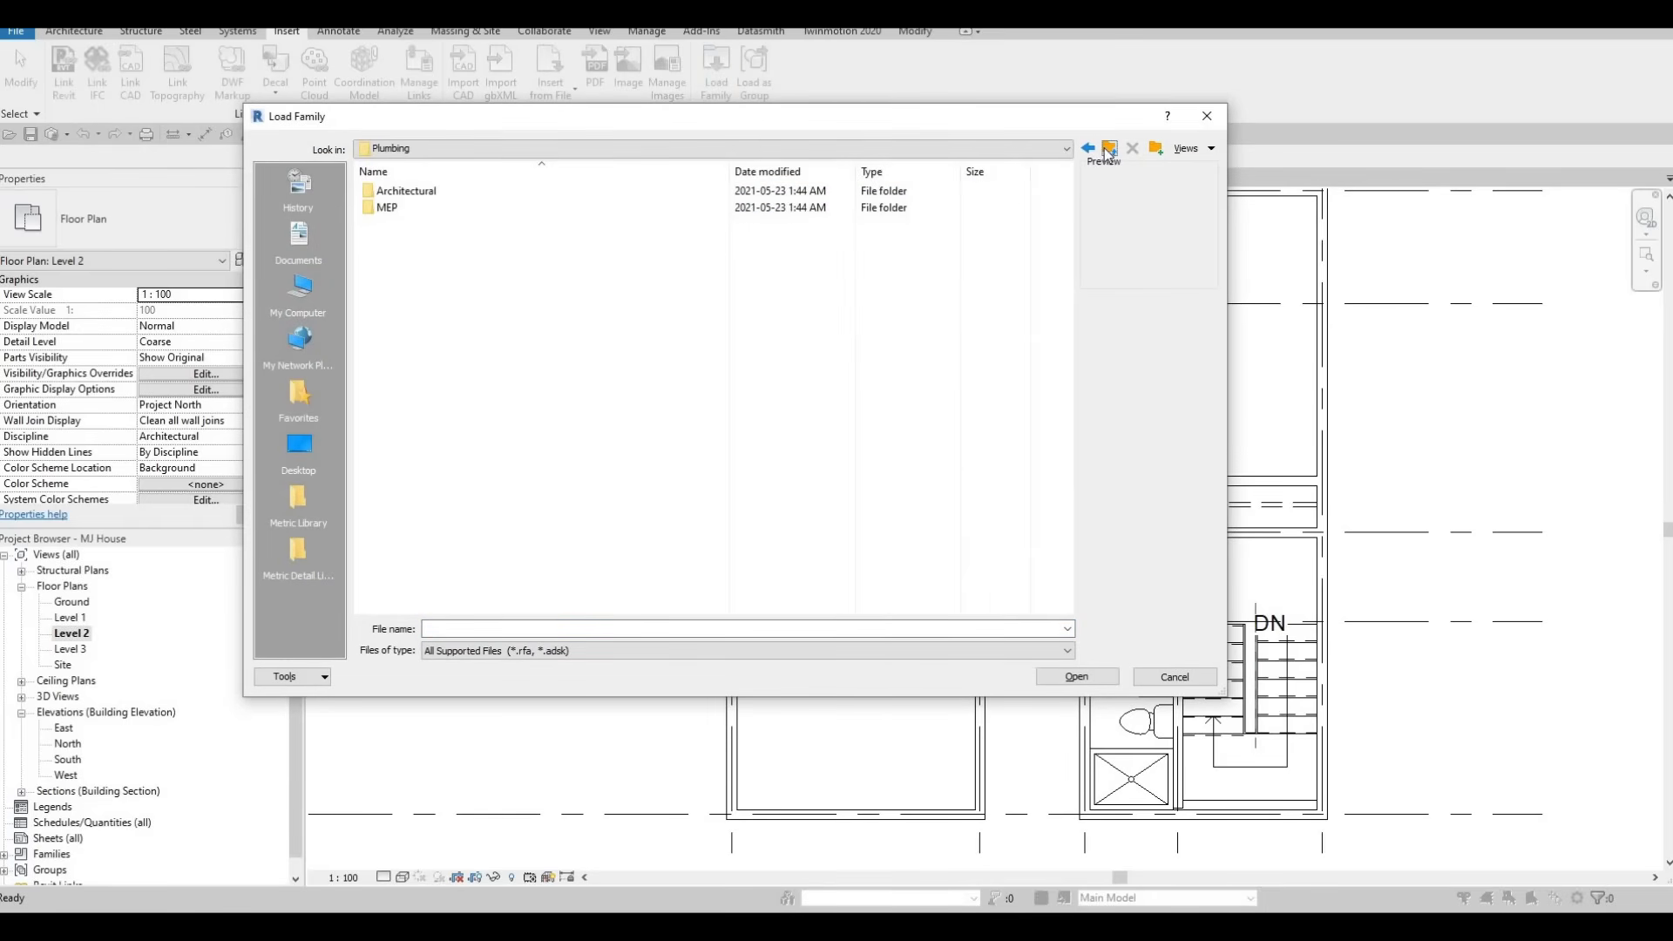
double_click(399, 338)
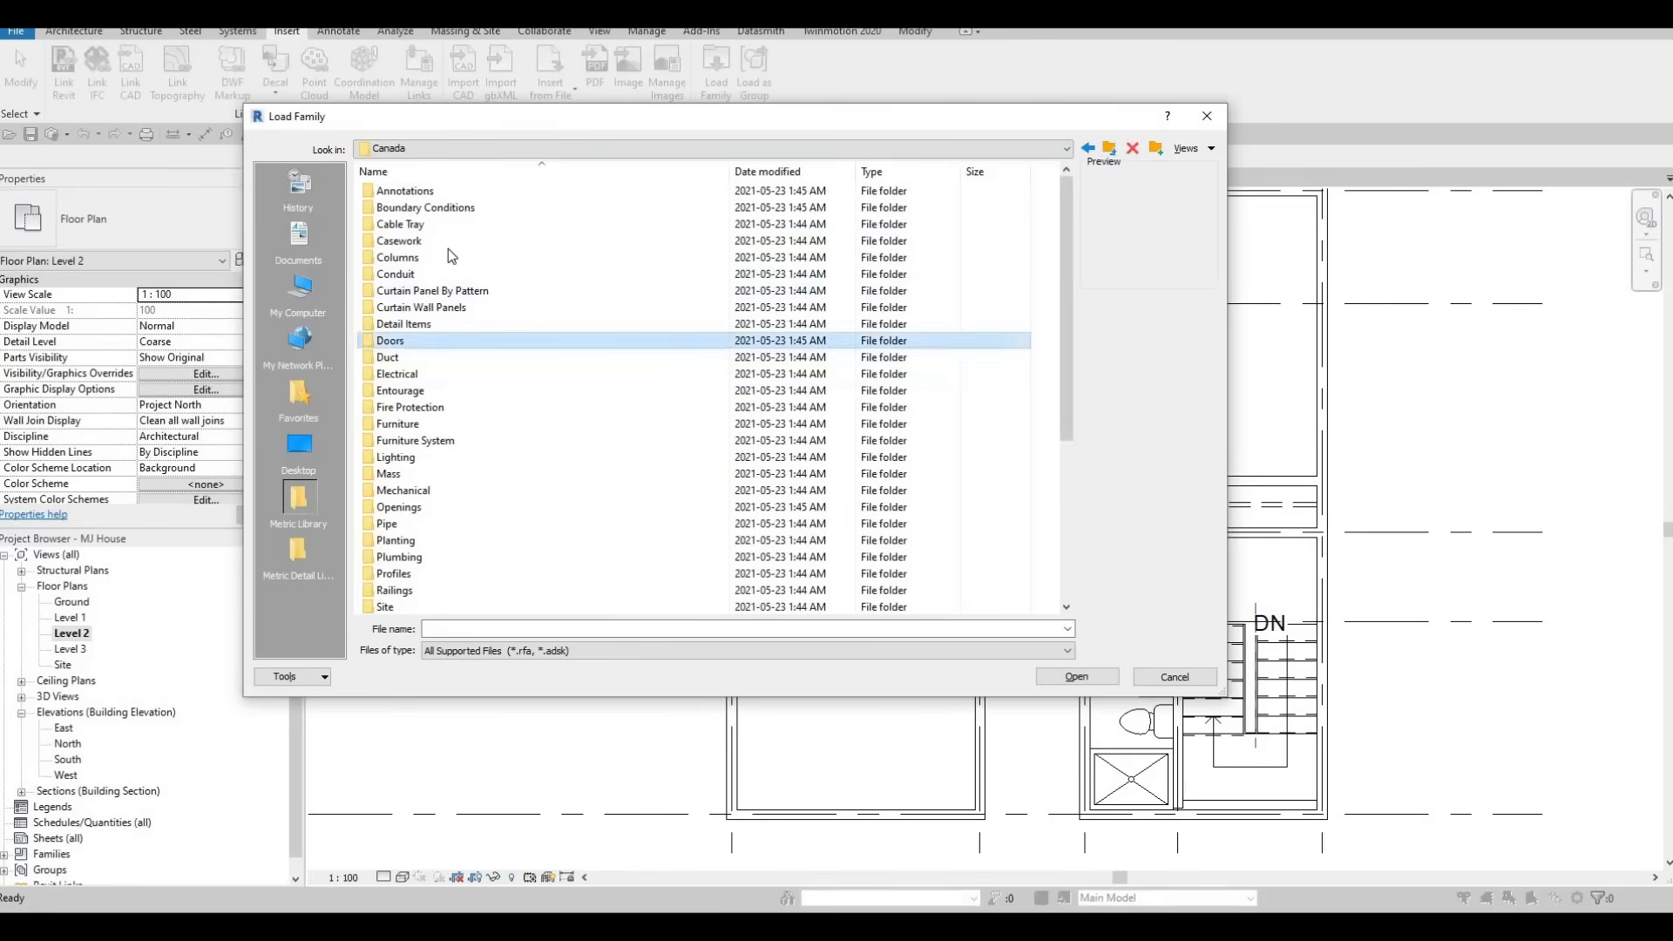
double_click(401, 224)
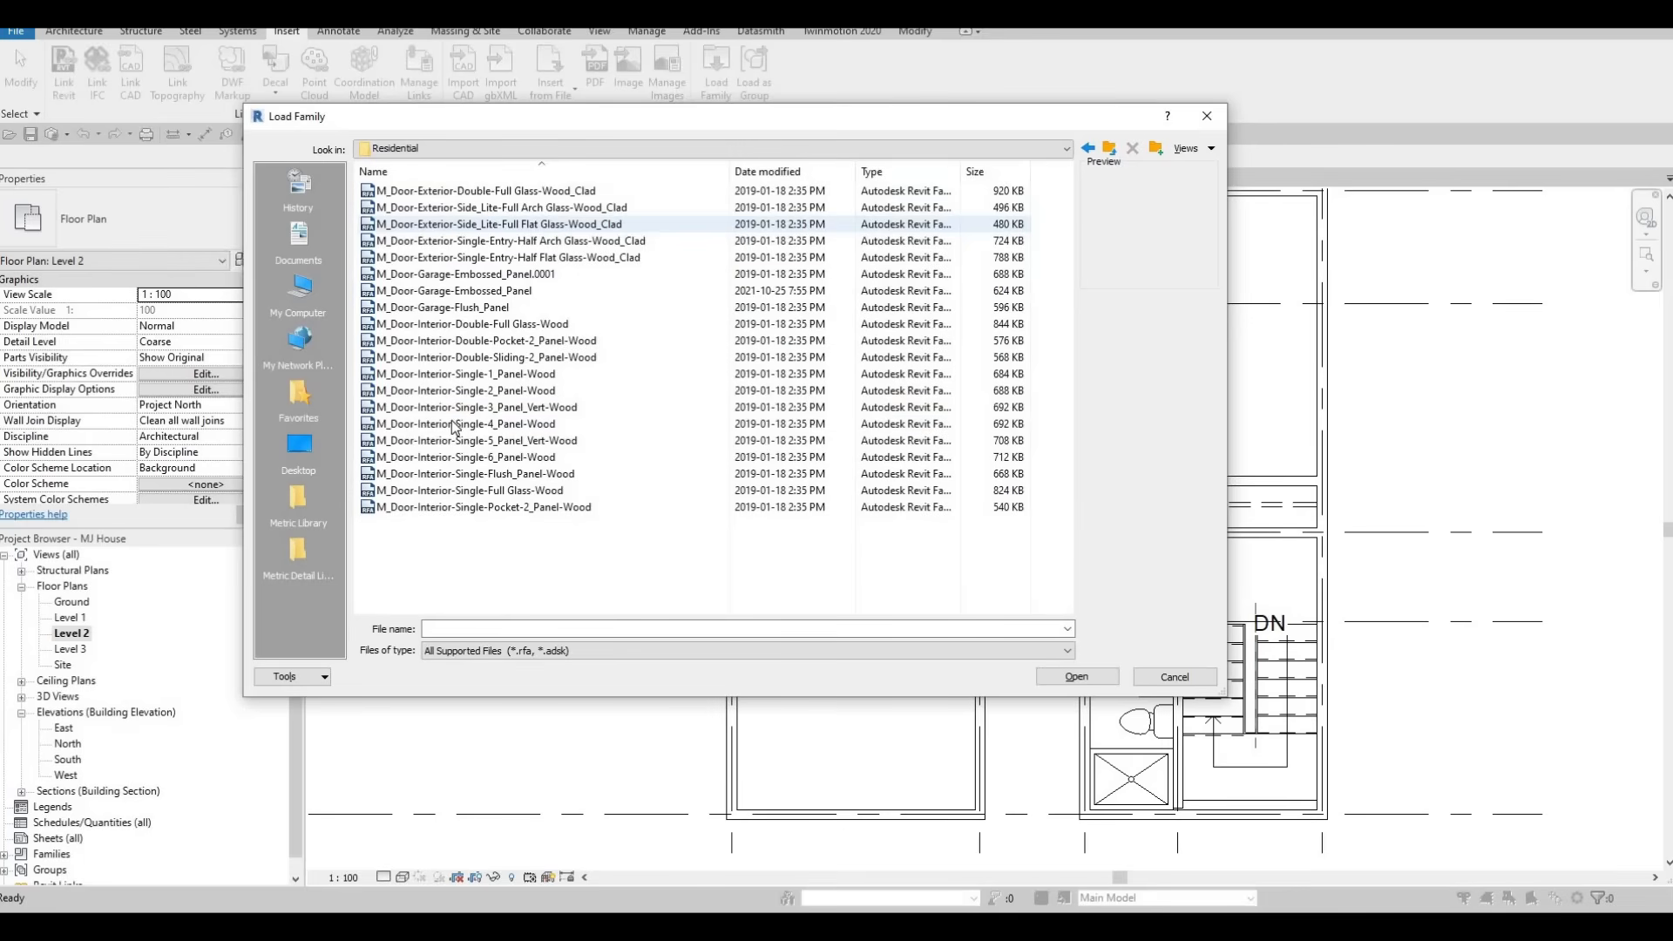
Preview the residential interior doors and select the M_Door-Interior-Double-Sliding-2_Panel-Wood family.
left_click(446, 425)
key("Down")
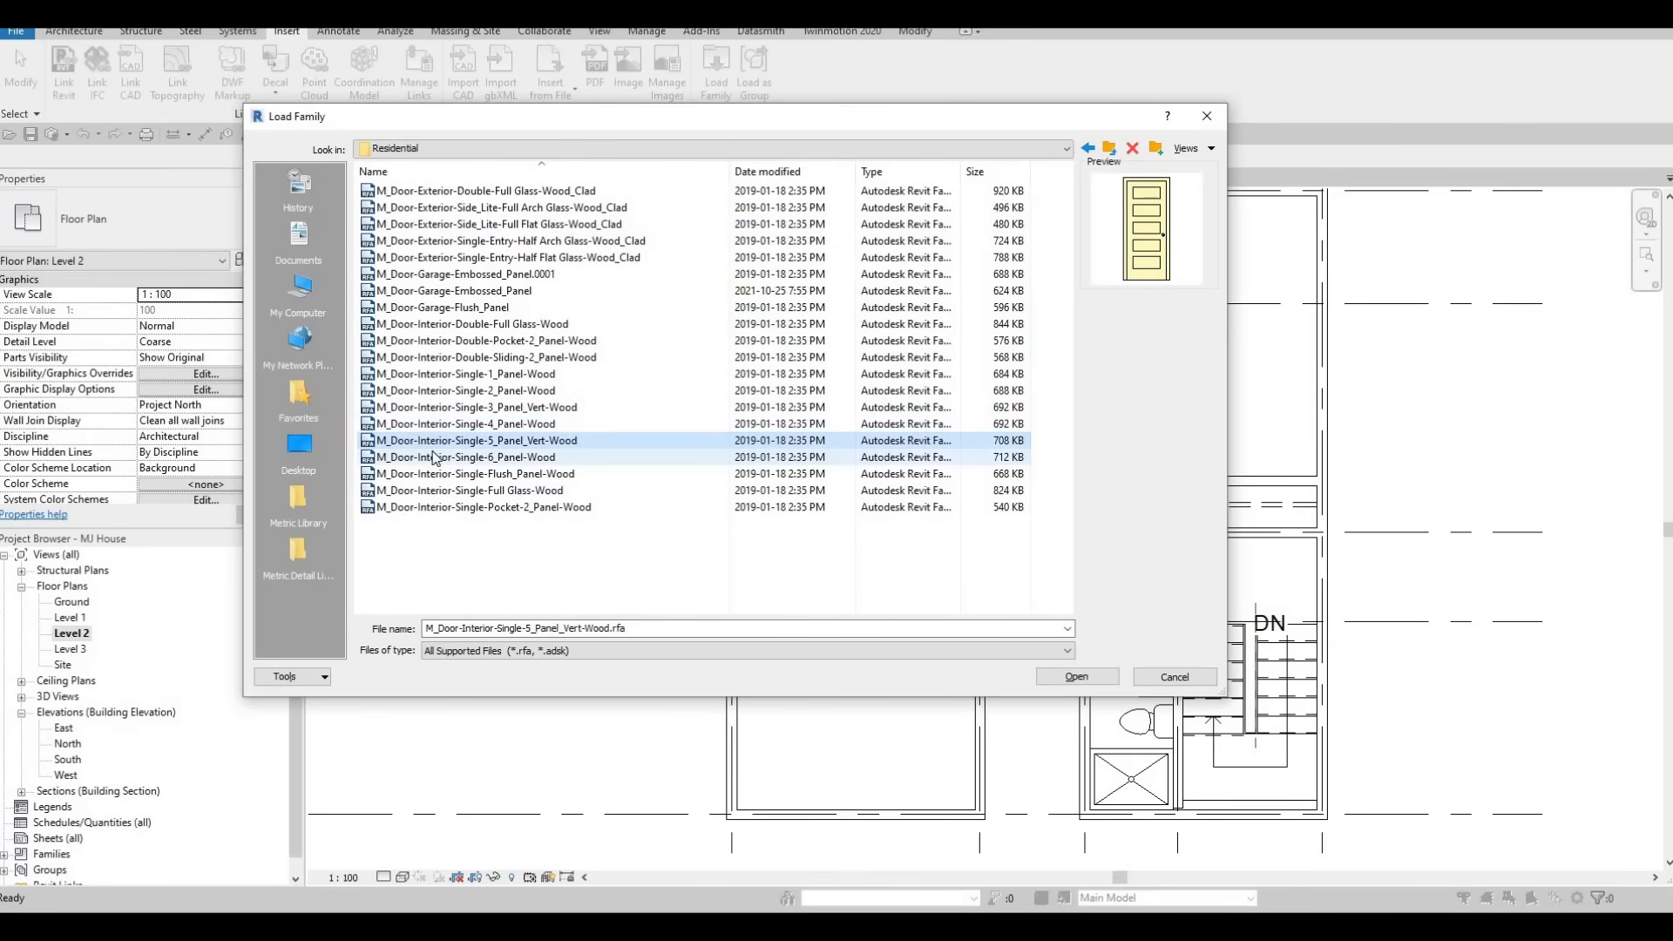
key("Up")
key("Up")
key("Up")
key("Up")
key("Up")
key("Up")
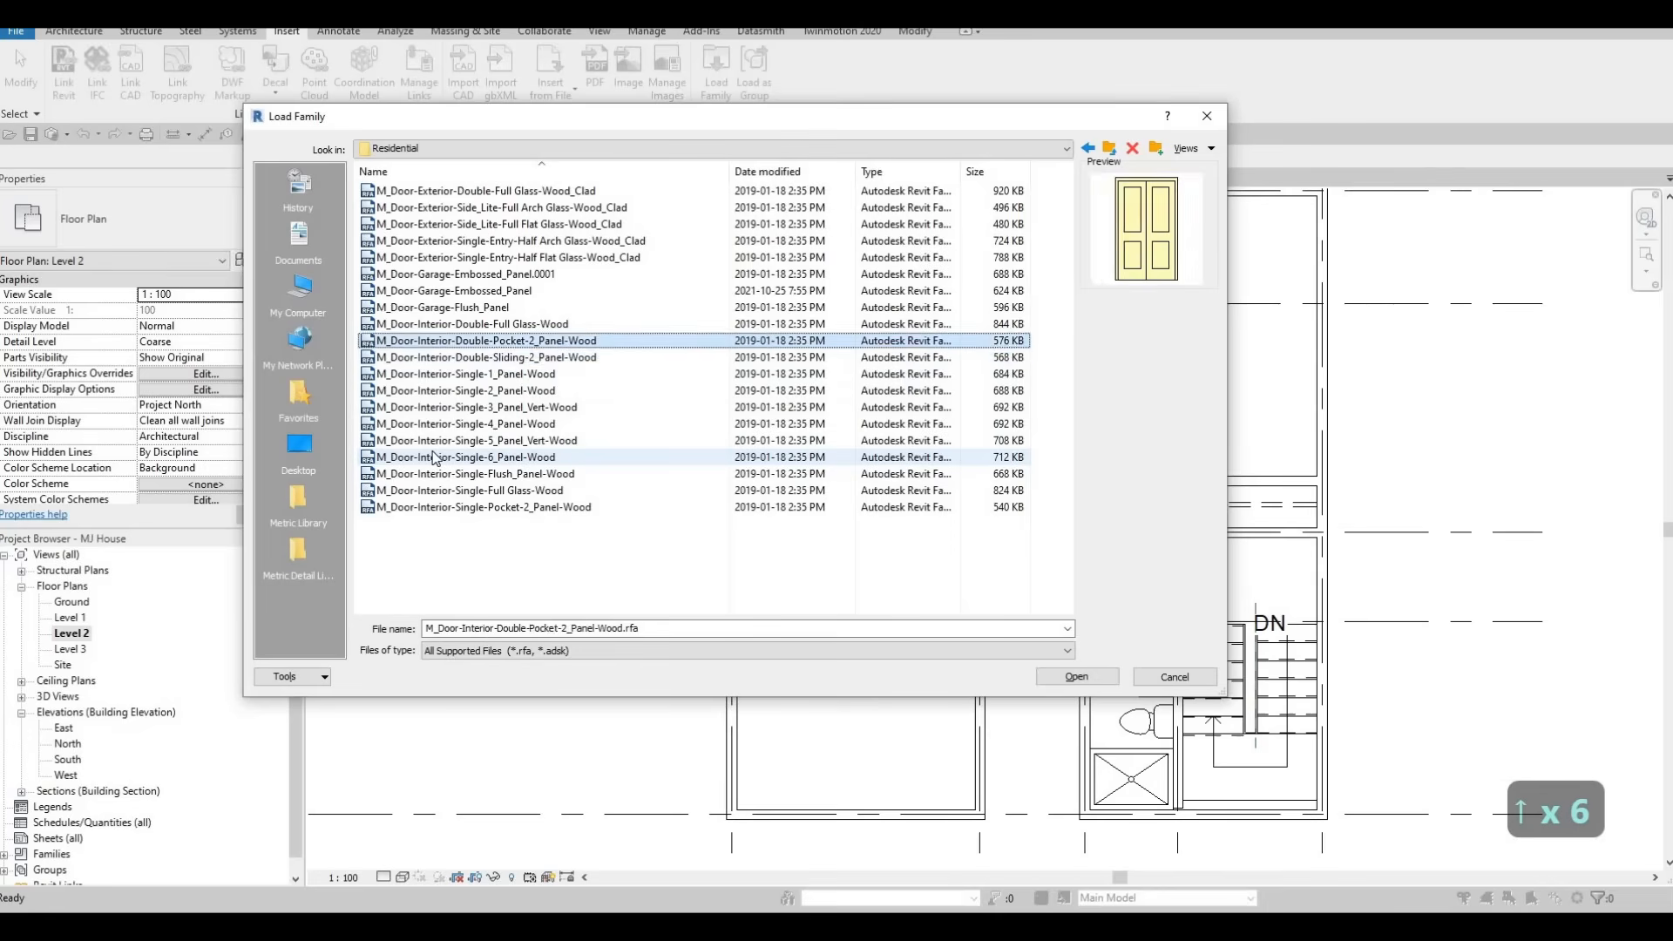
key("Down")
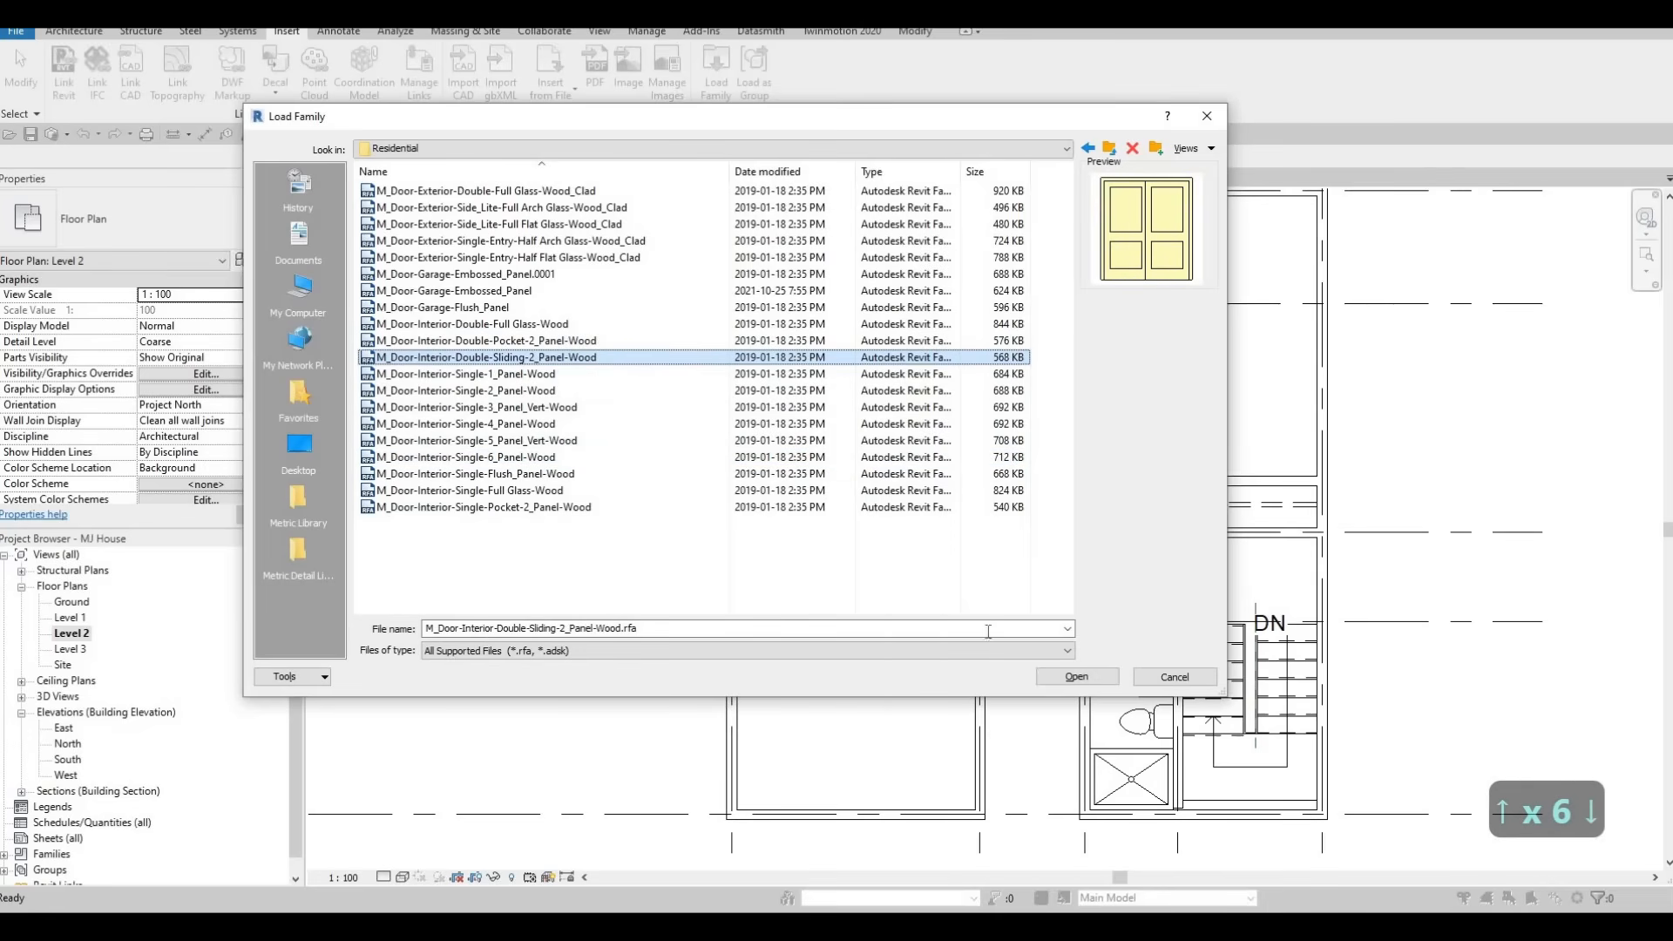
Load the double sliding door family with all of its listed width and height types.
left_click(1094, 677)
left_click(737, 440)
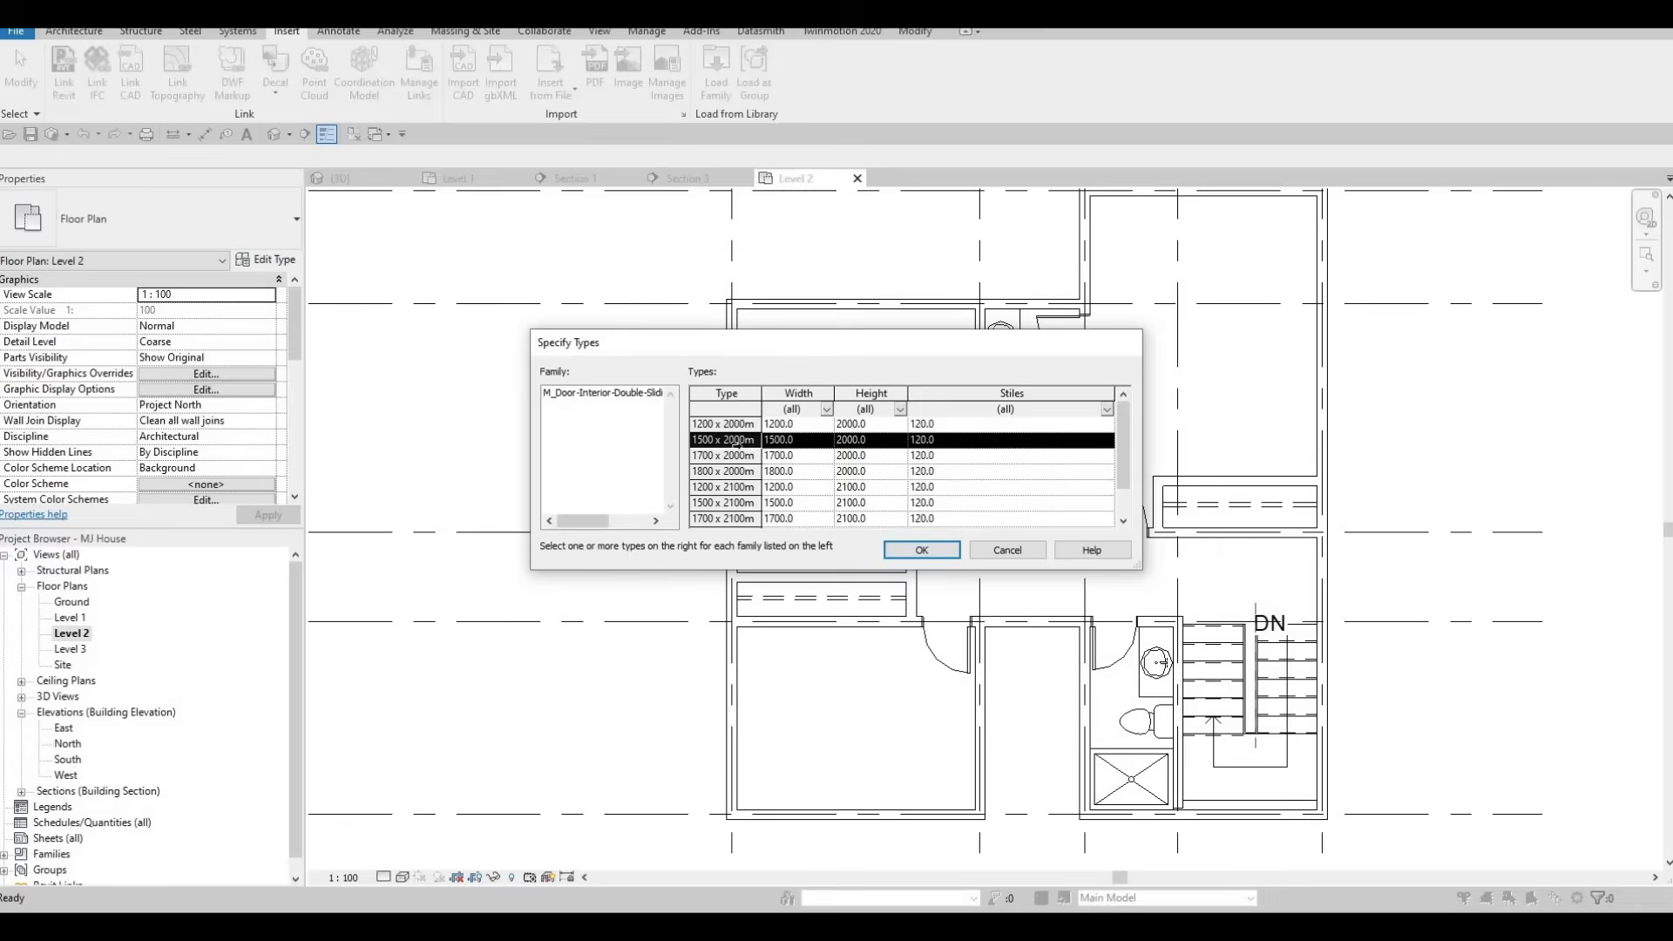
key("ctrl+a")
key("Up")
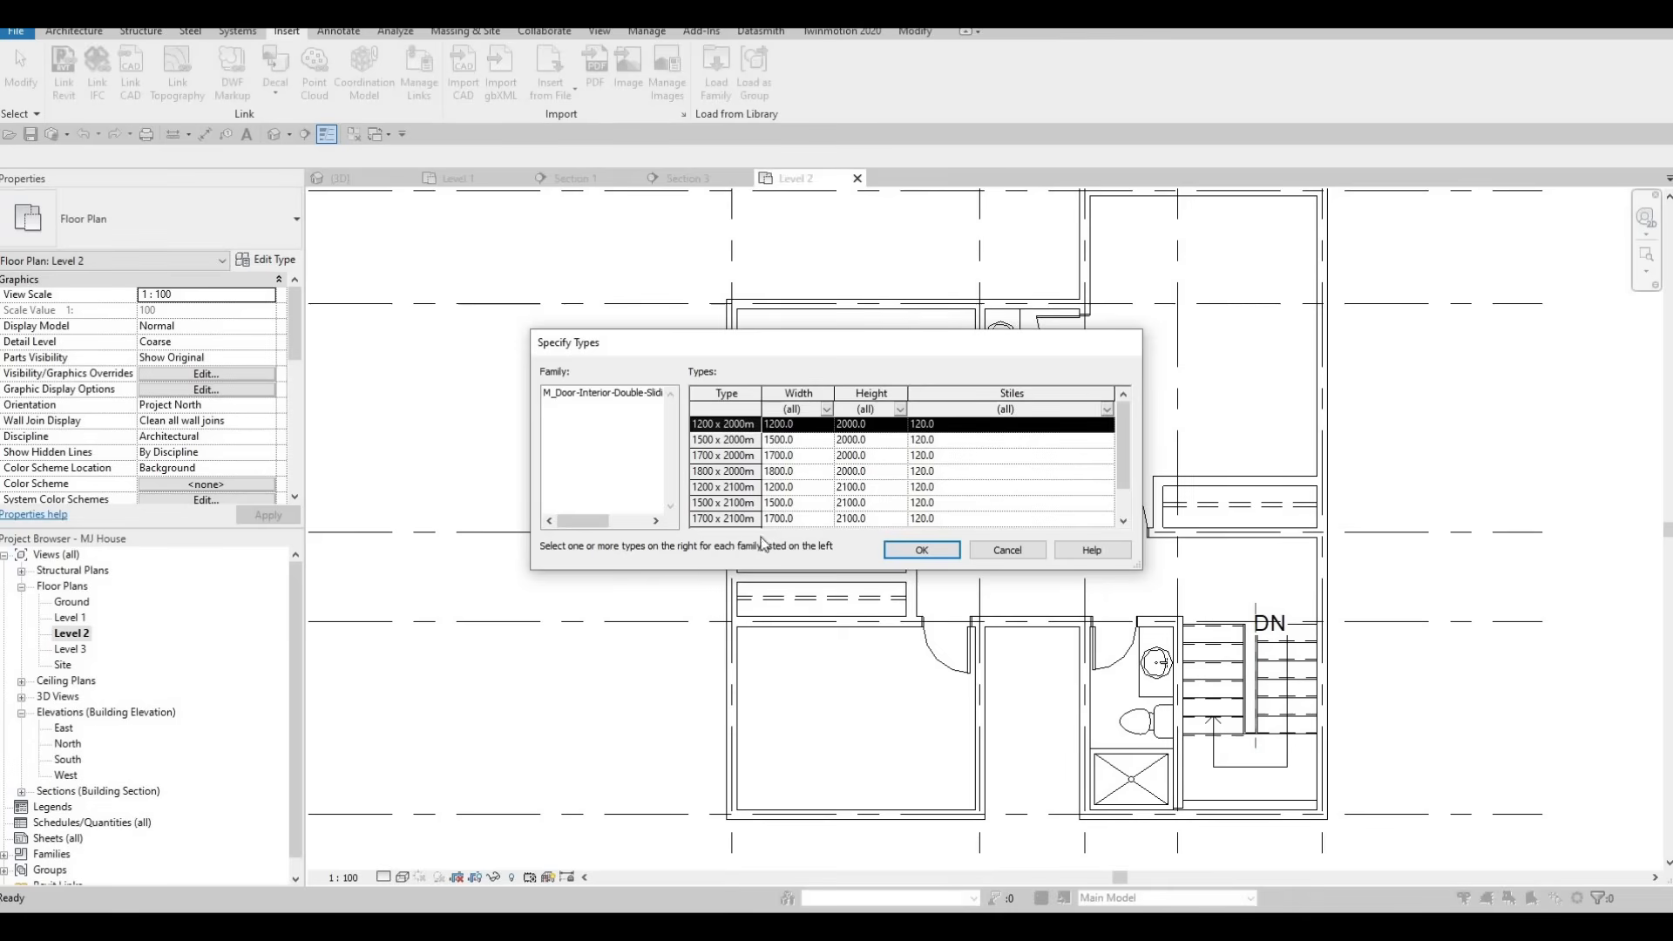
scroll(794, 474, "down", 1)
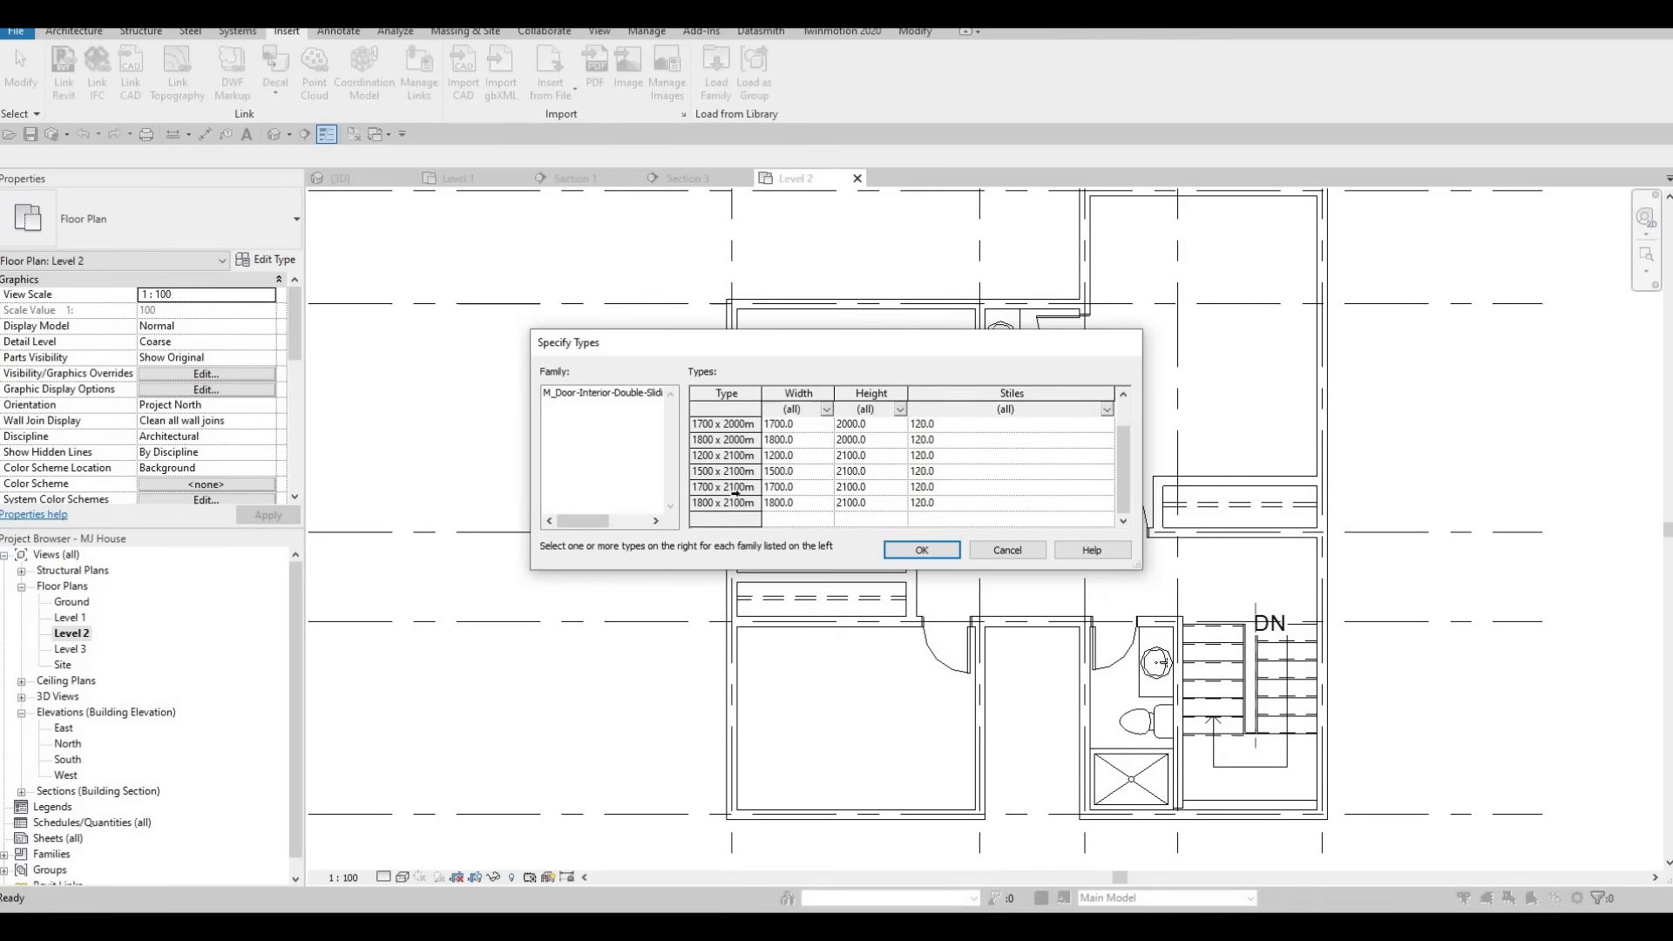
key("ctrl+a")
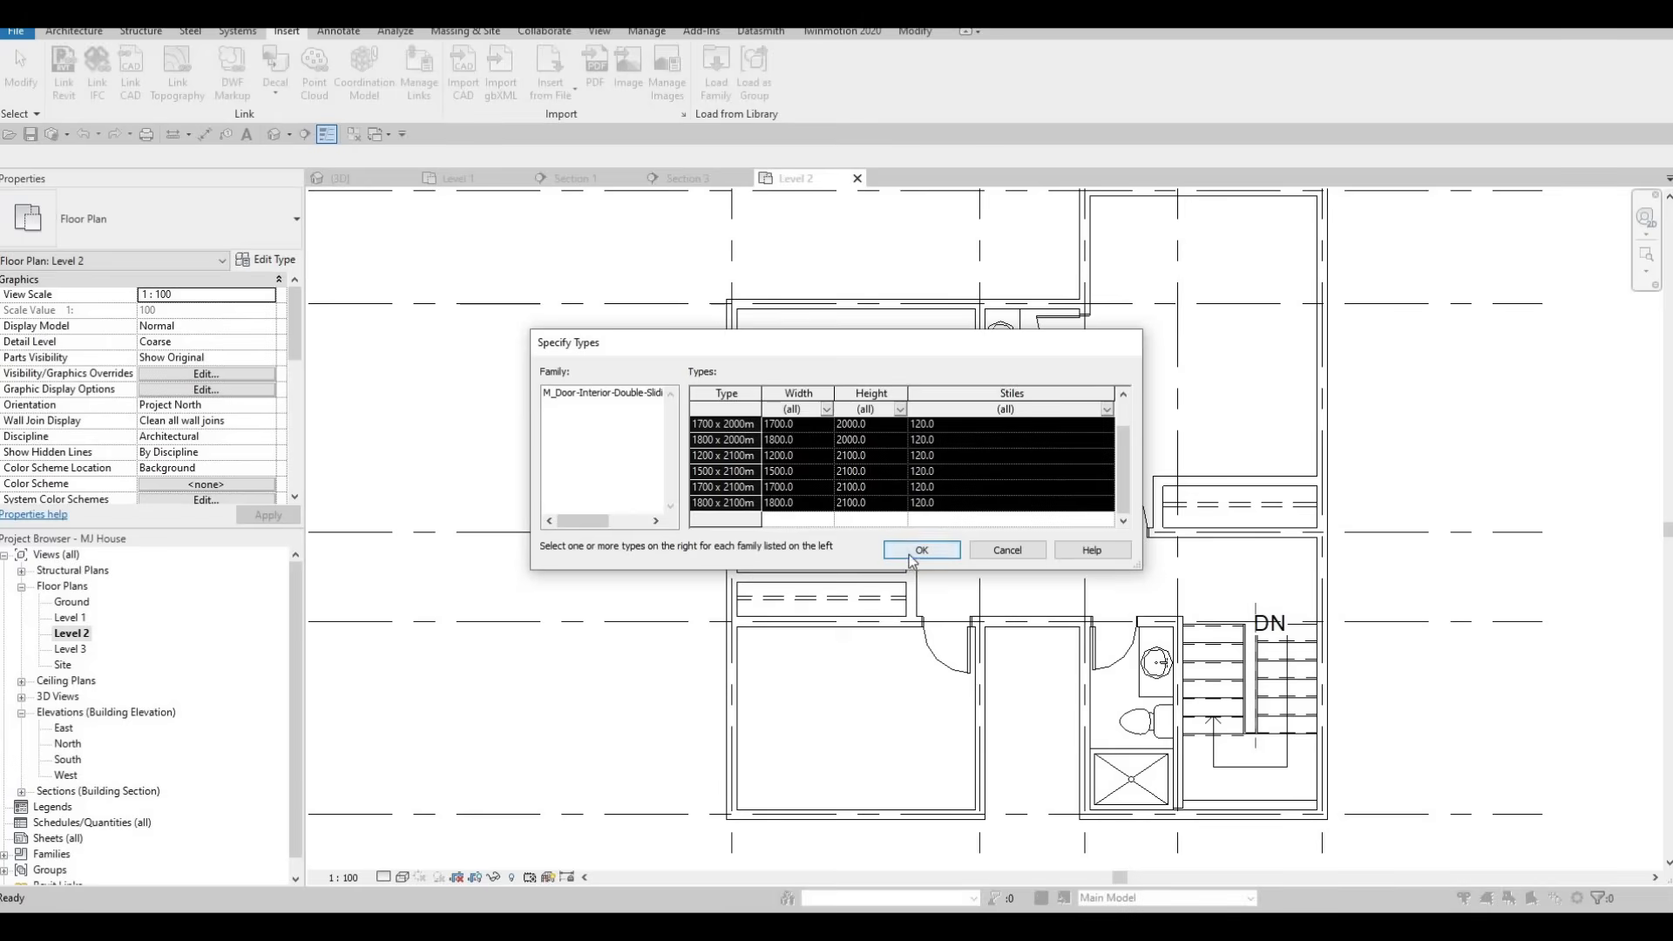
left_click(911, 555)
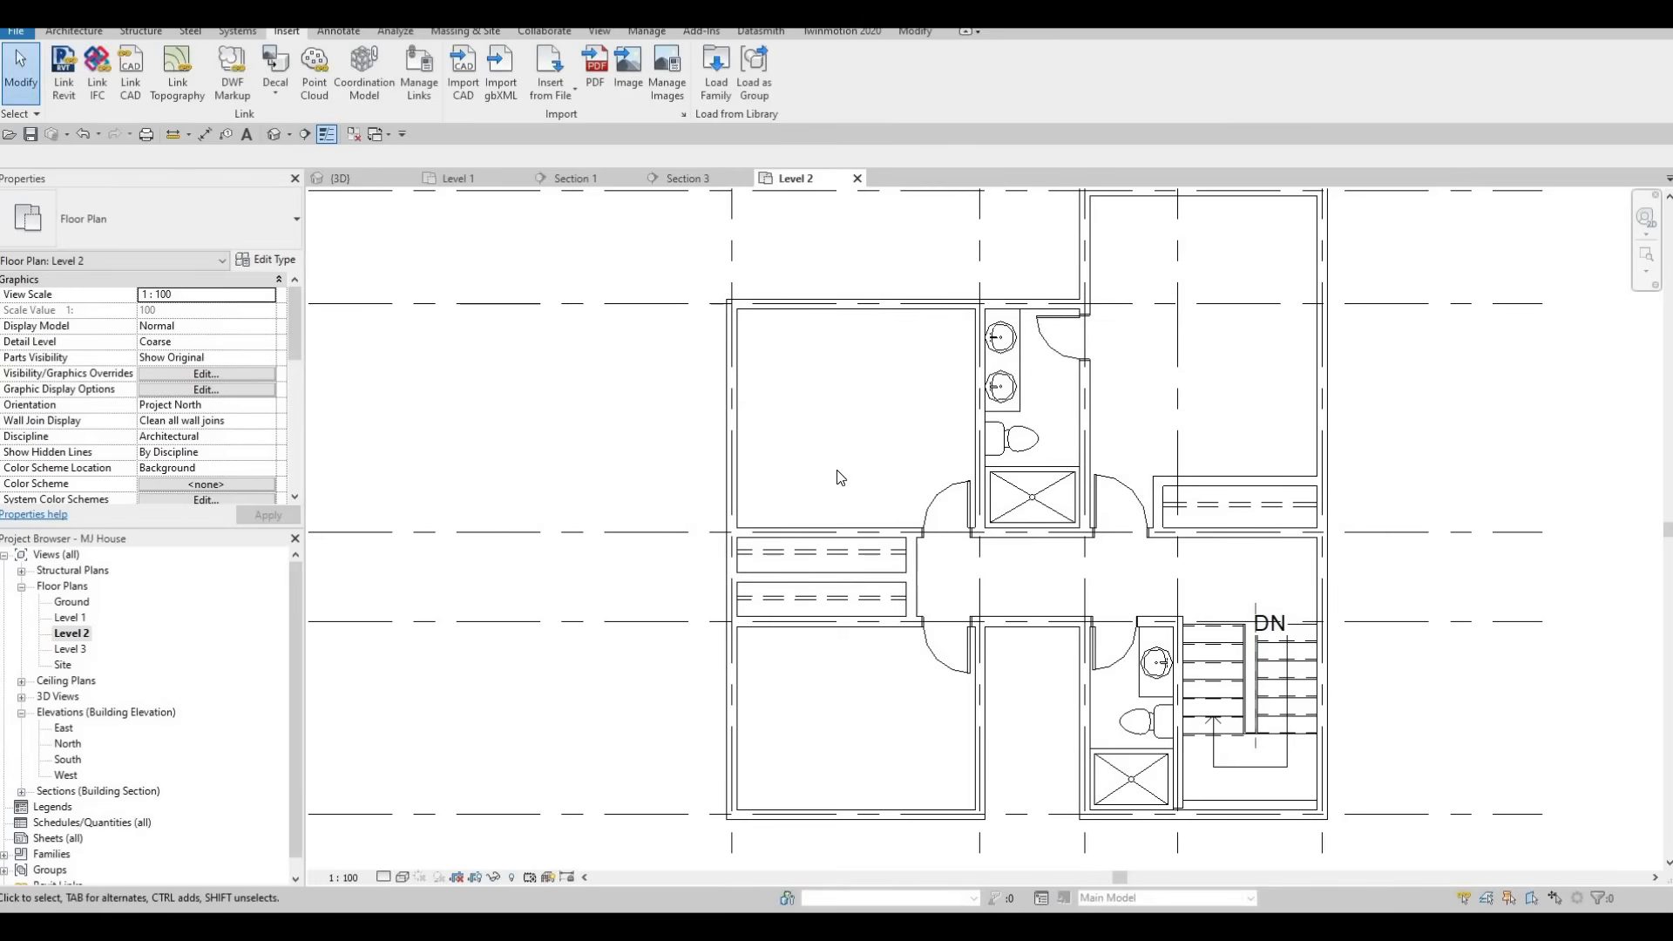
key("m")
key("Escape")
key("Escape")
key("Escape")
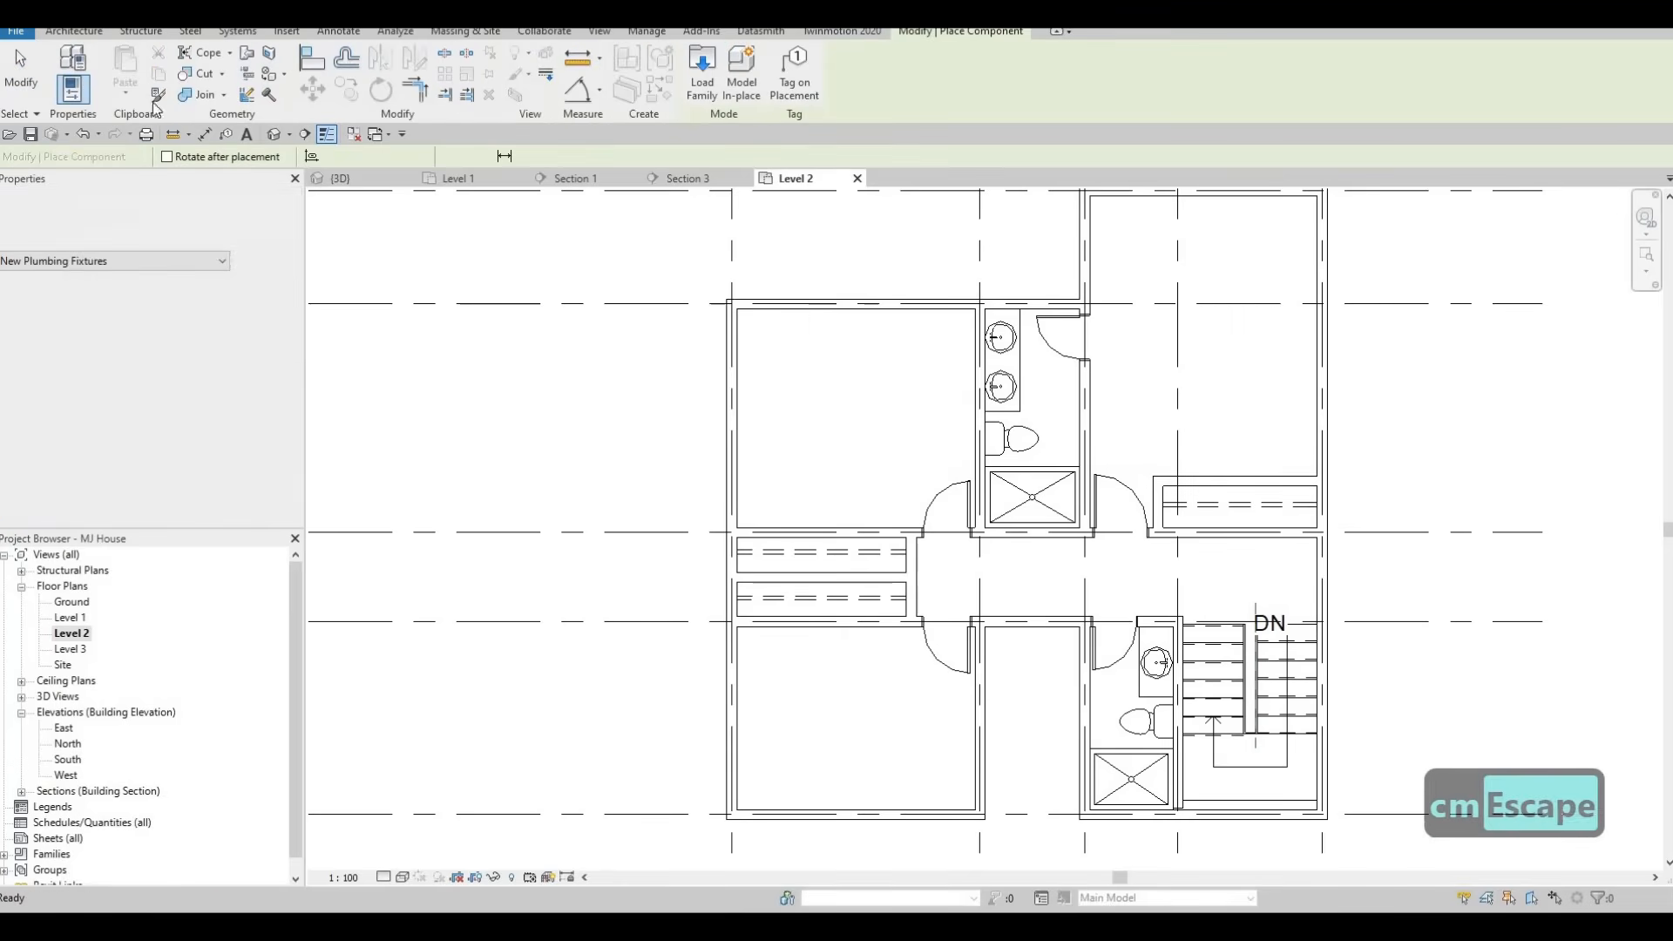
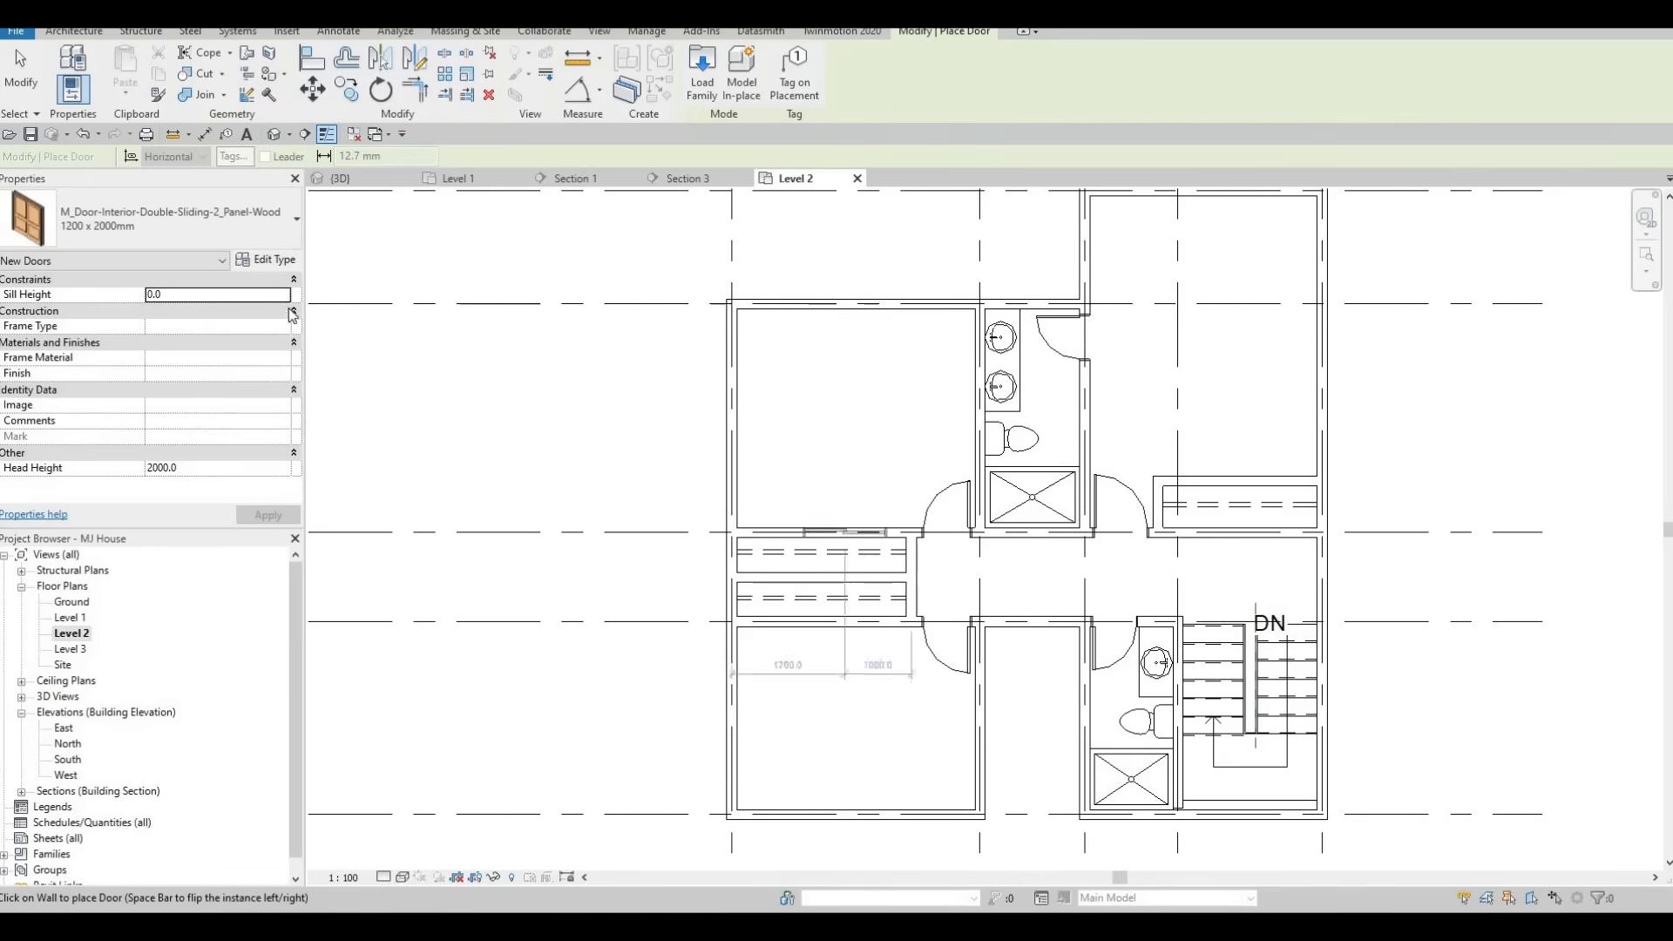
Place 1700 x 2000mm double sliding doors centred in the front walls of the three bedroom closets and end the Door command.
left_click(180, 243)
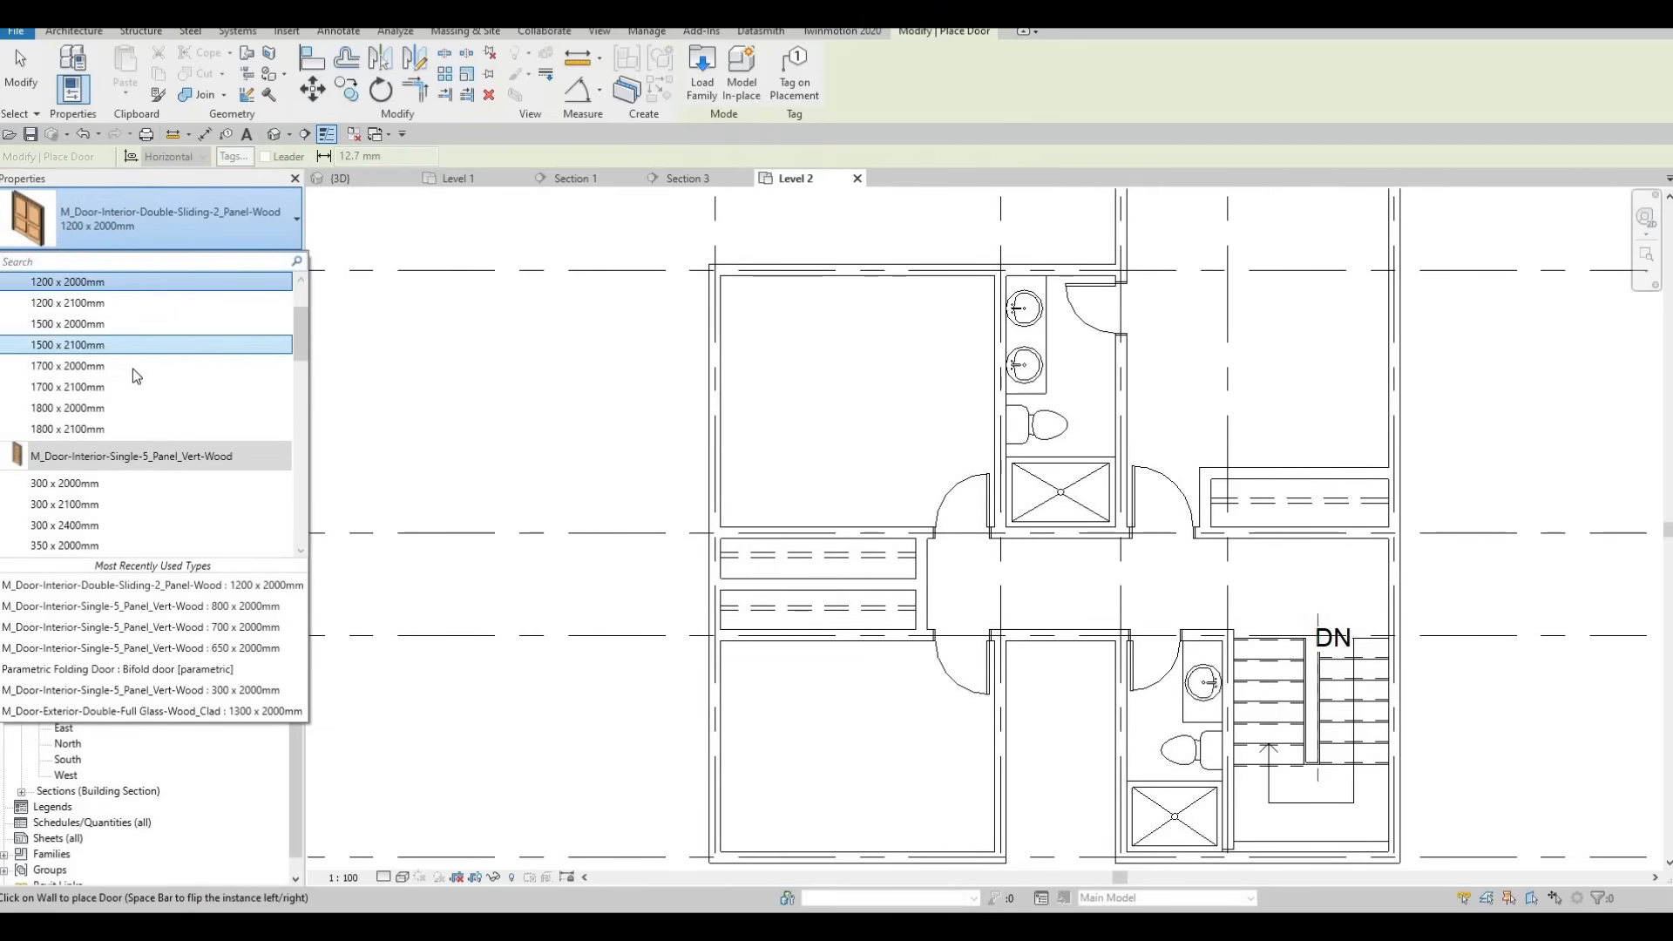
scroll(132, 369, "up", 1)
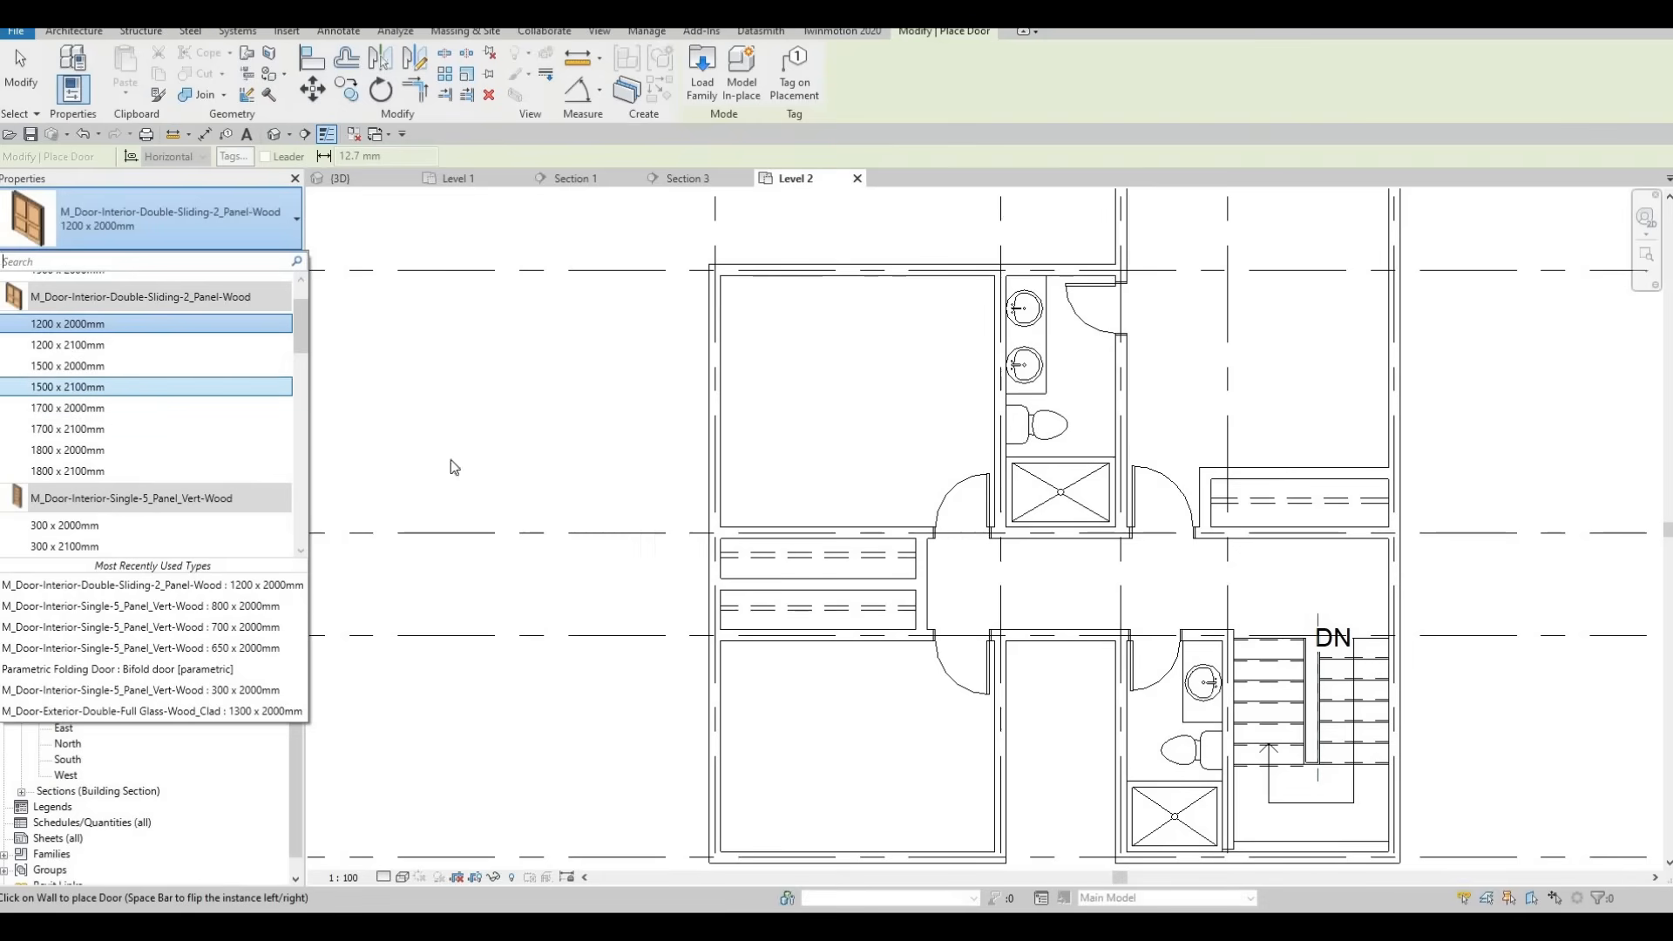
left_click(200, 228)
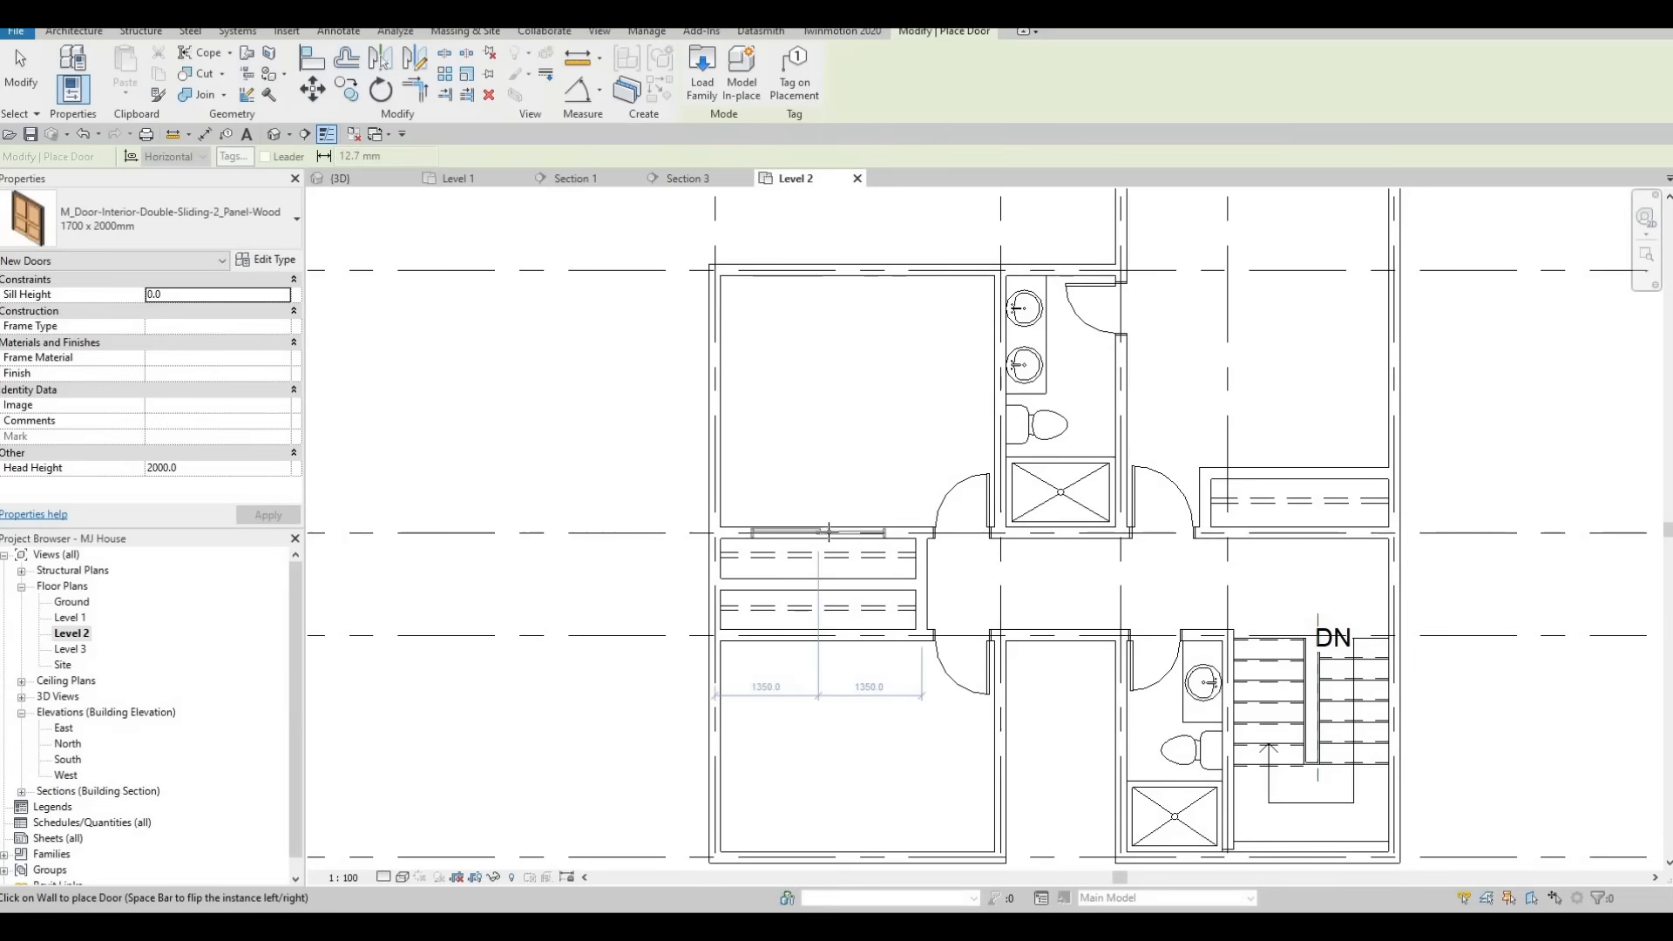
left_click(813, 638)
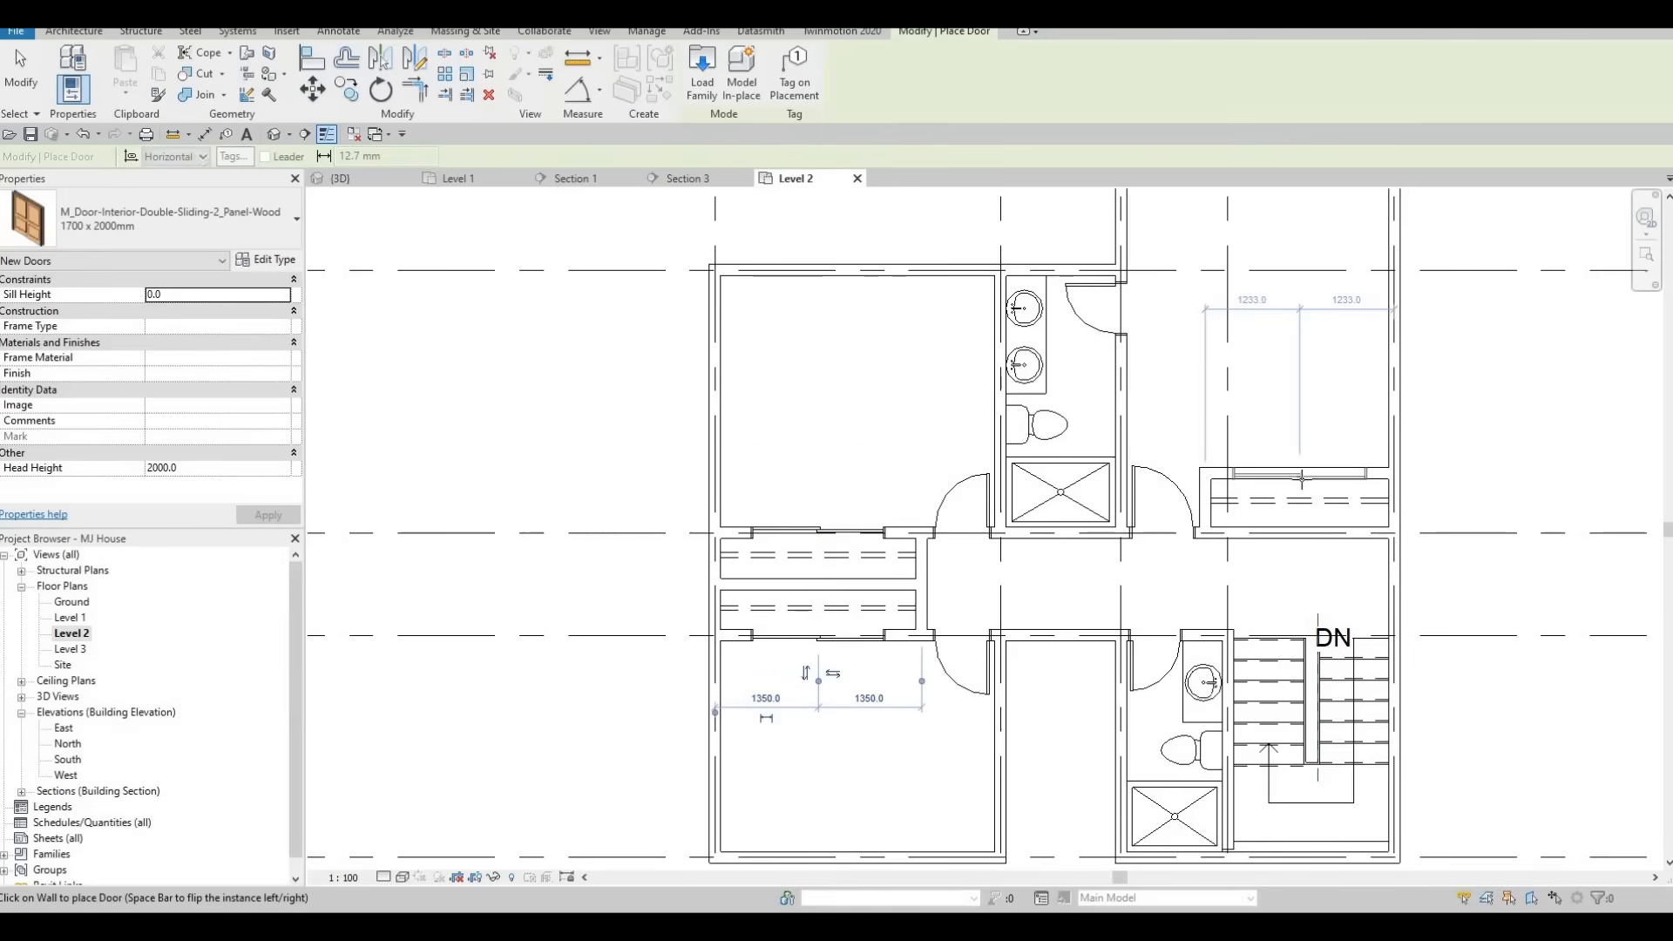
key("Escape")
key("Escape")
scroll(1008, 549, "down", 2)
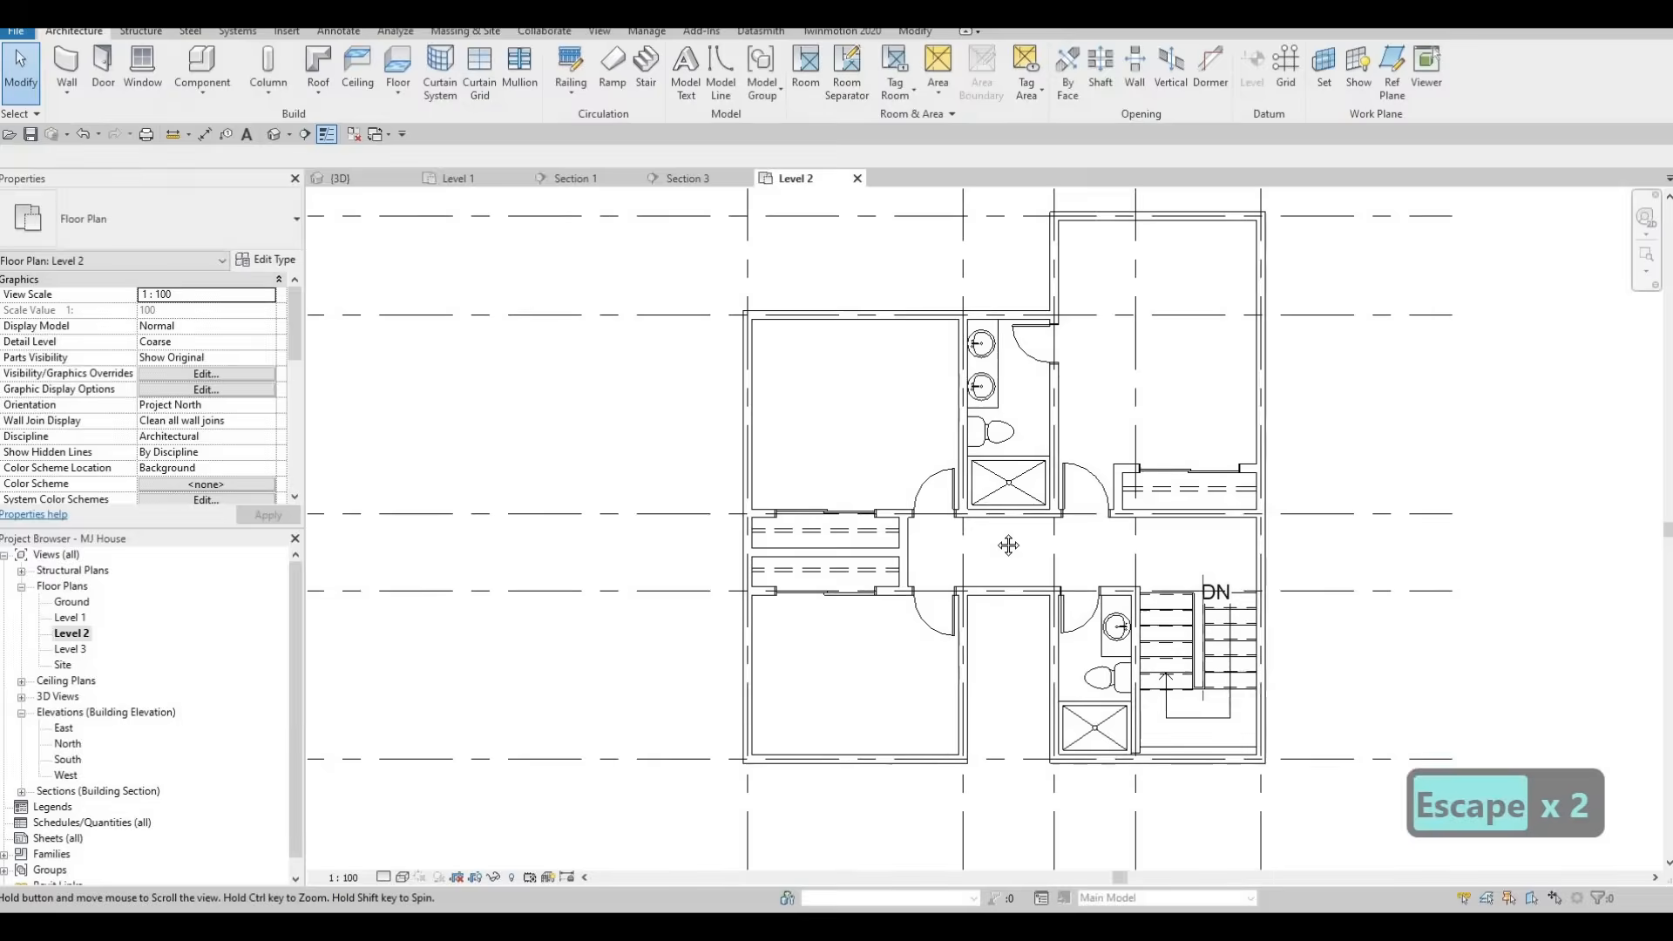
middle_click_drag(947, 549, 886, 584)
key("Escape")
key("Escape")
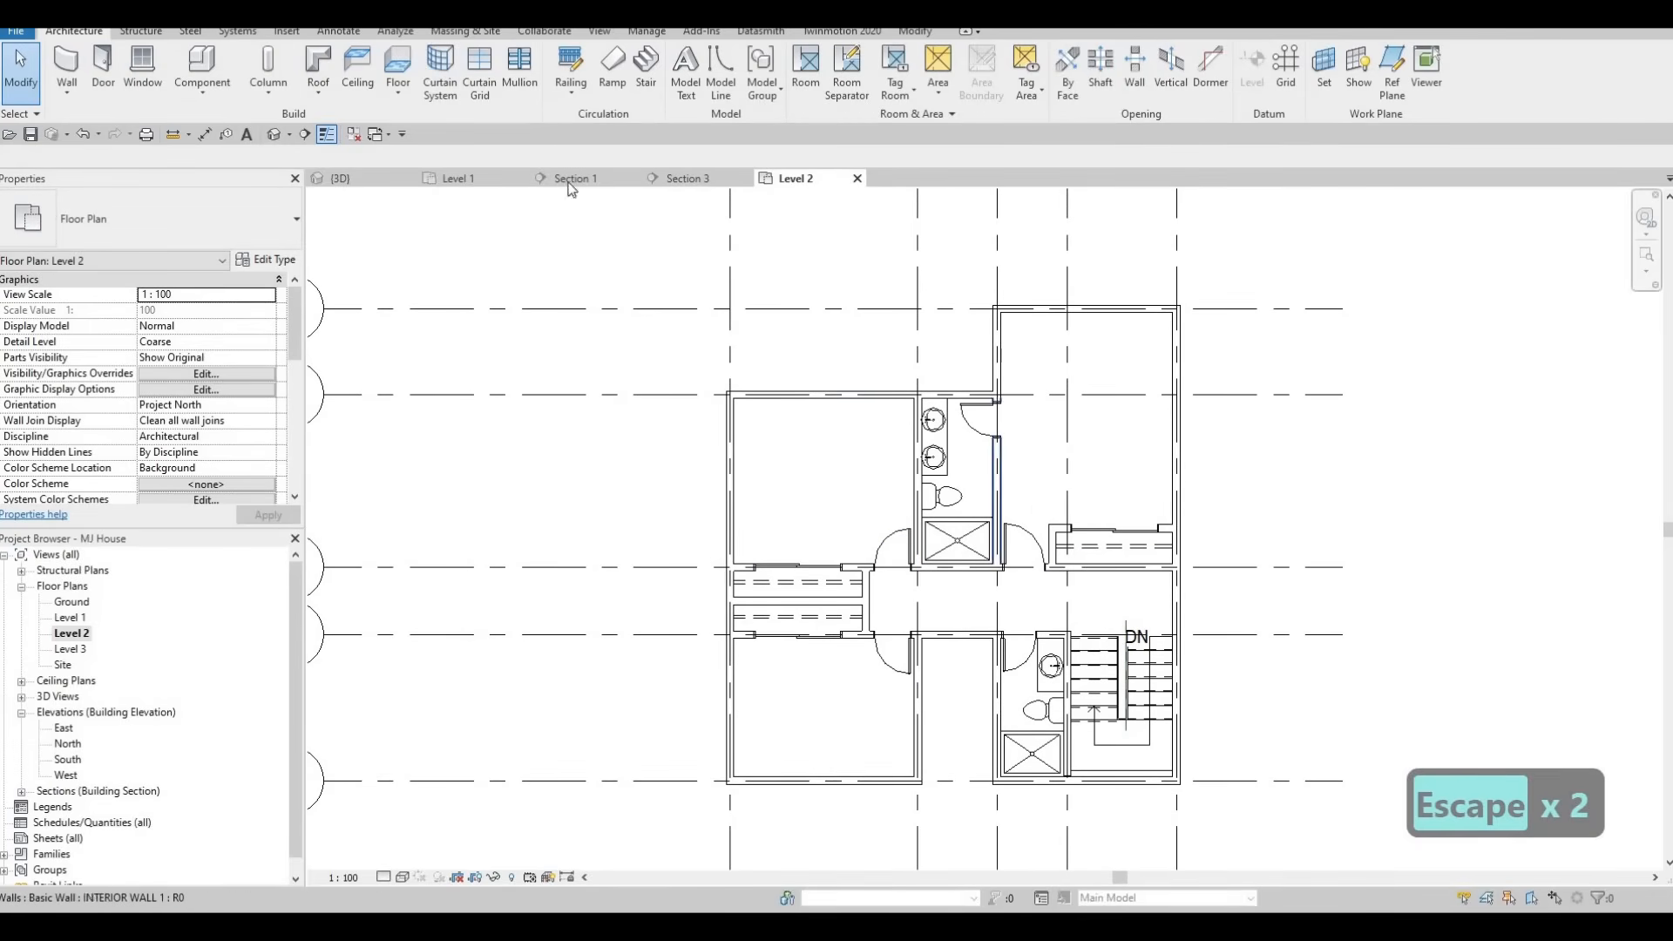
Load the M_Bed-Box family from the library's Furniture > Beds folder.
left_click(286, 30)
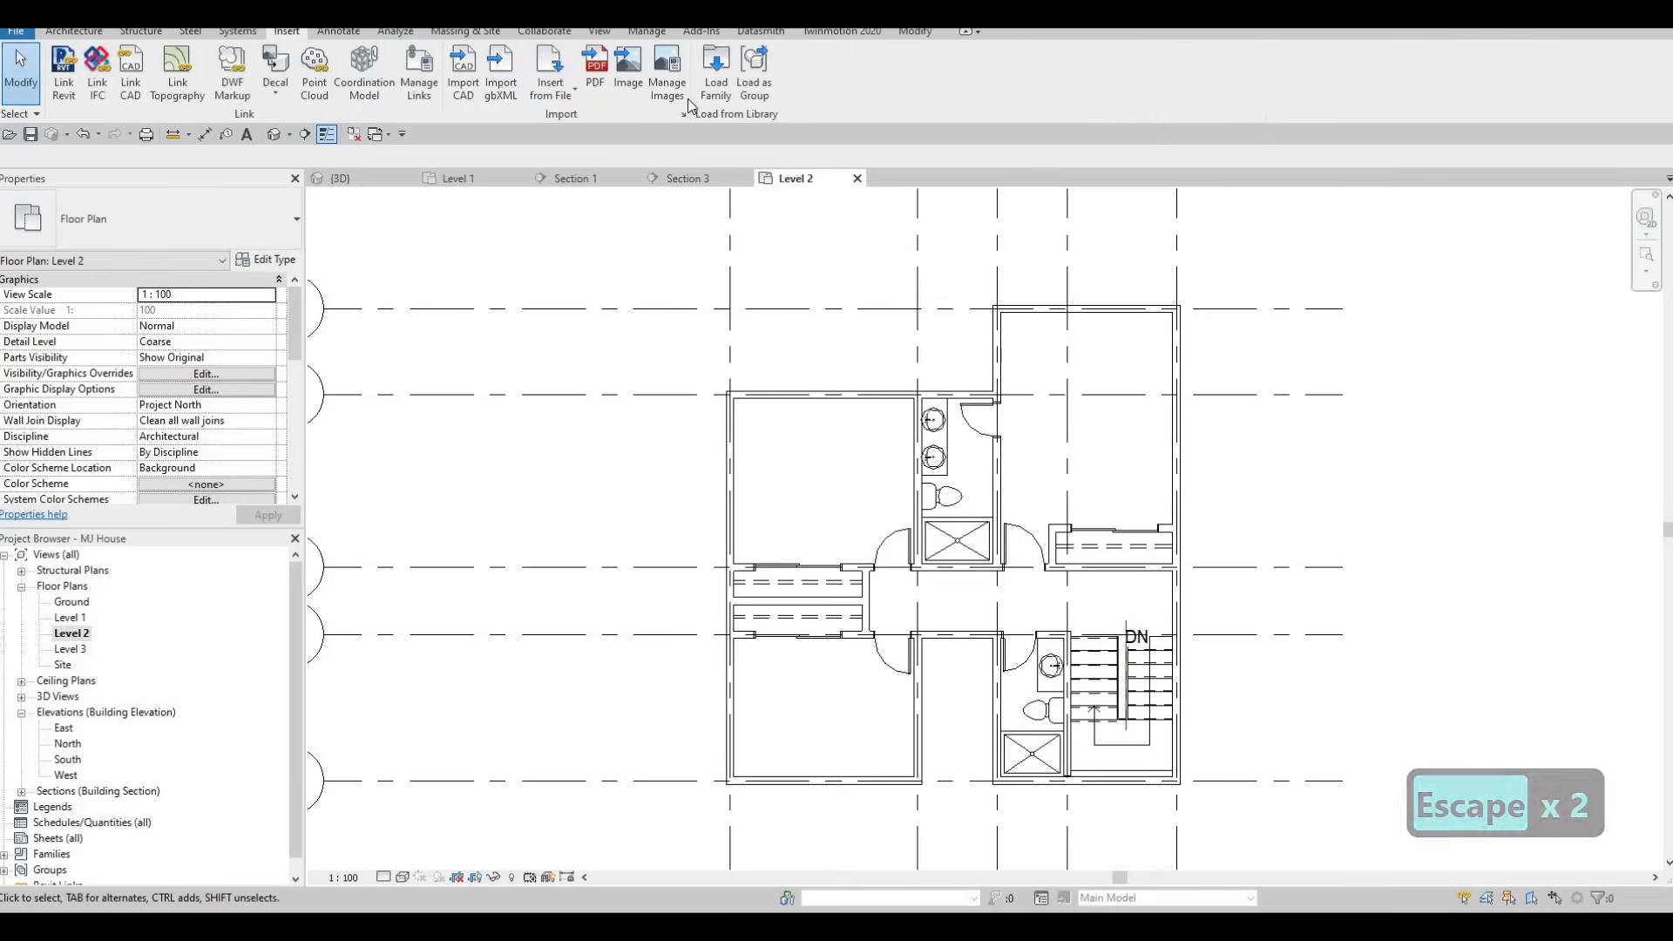
left_click(706, 84)
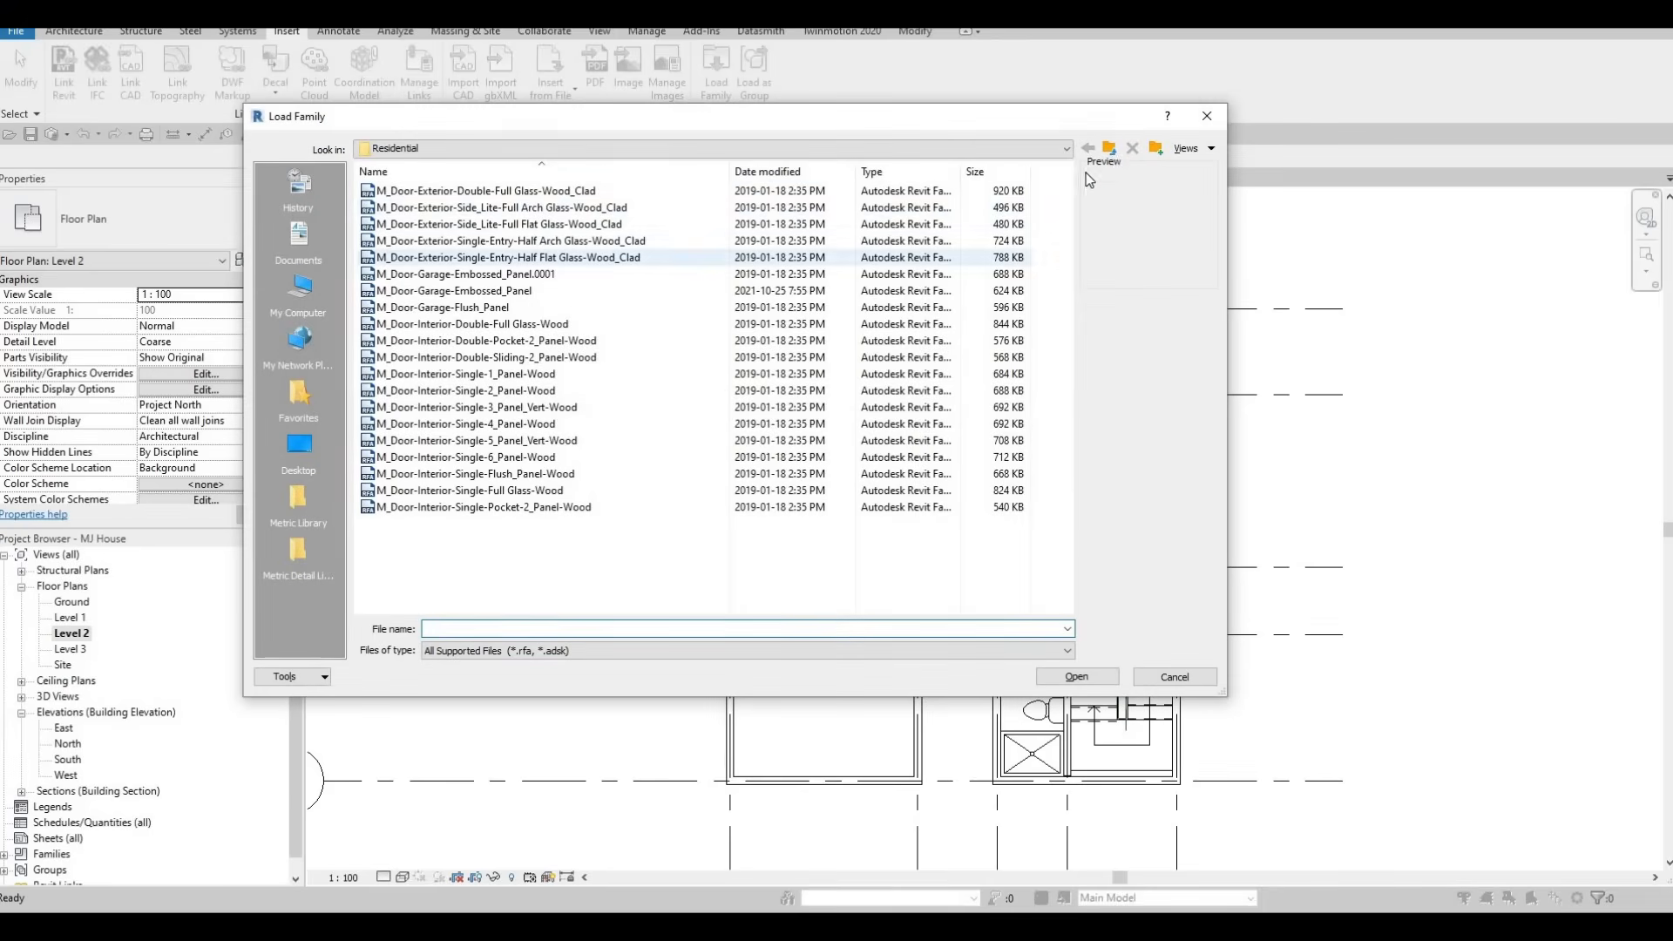
left_click(1111, 150)
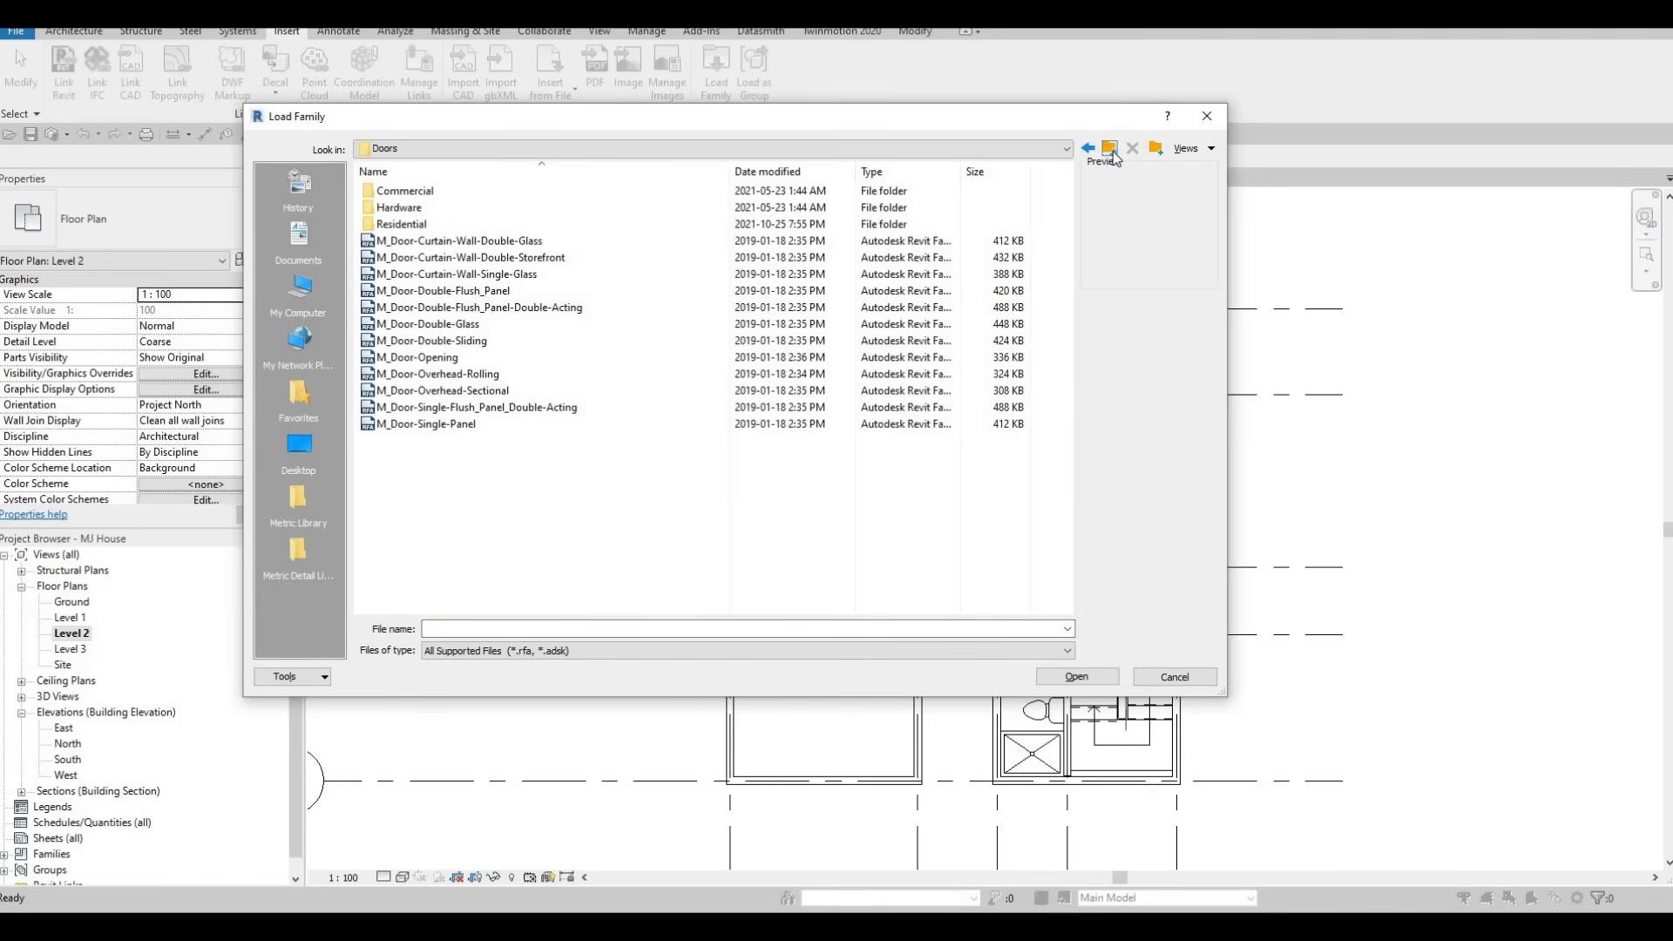
left_click(1111, 150)
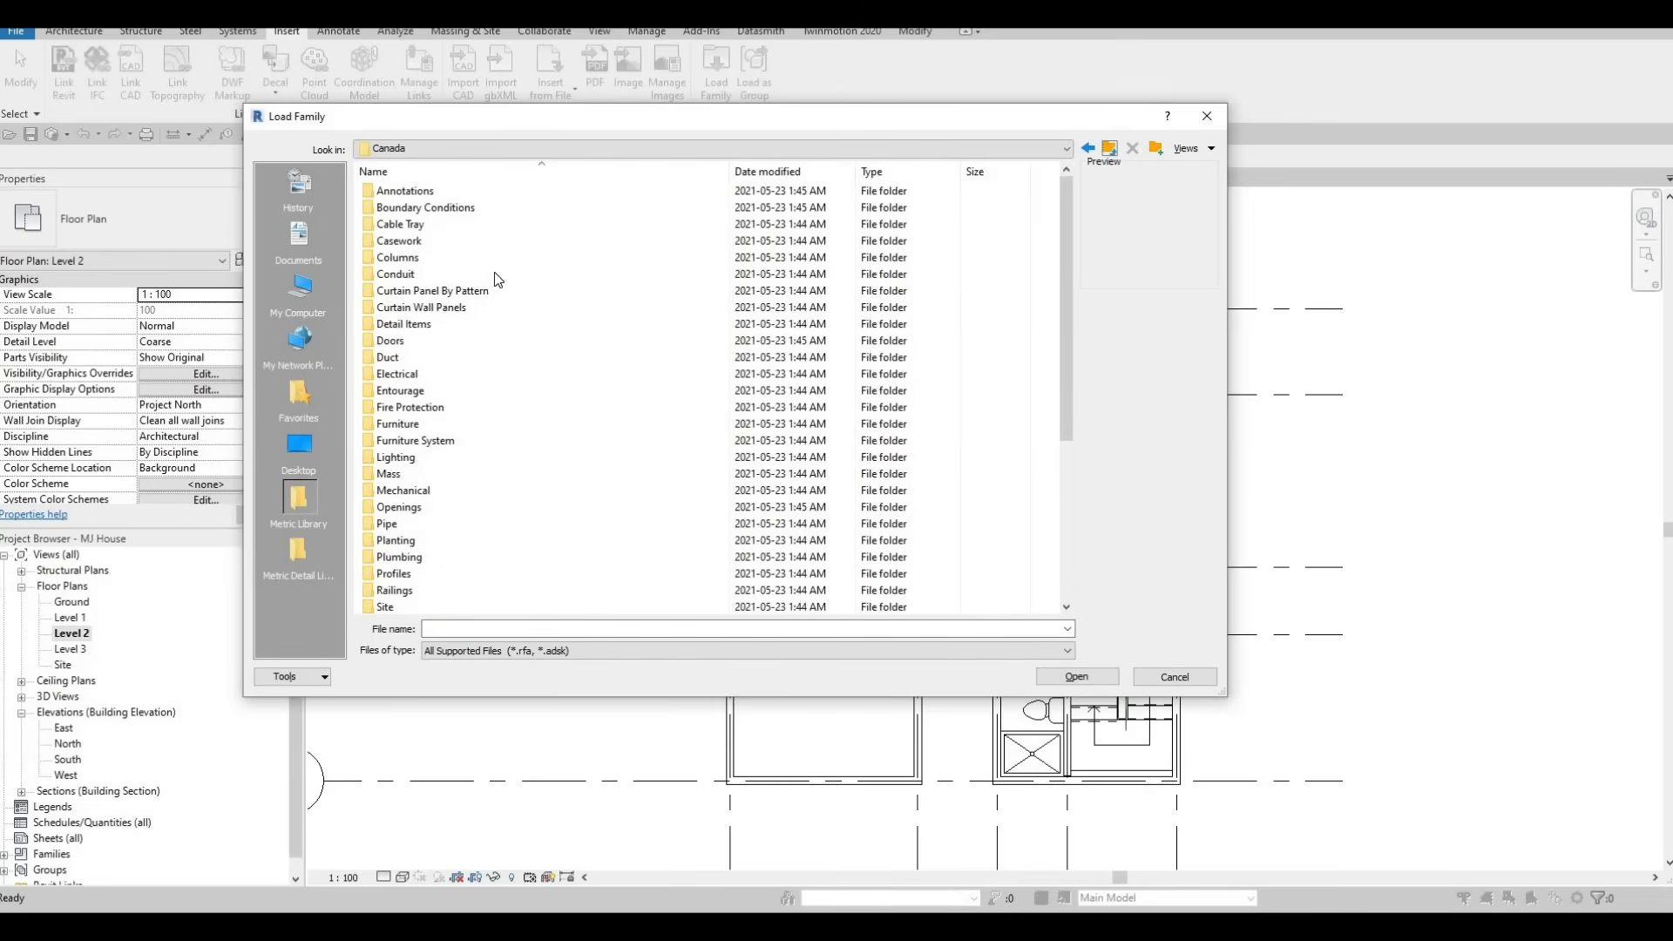
scroll(465, 490, "down", 2)
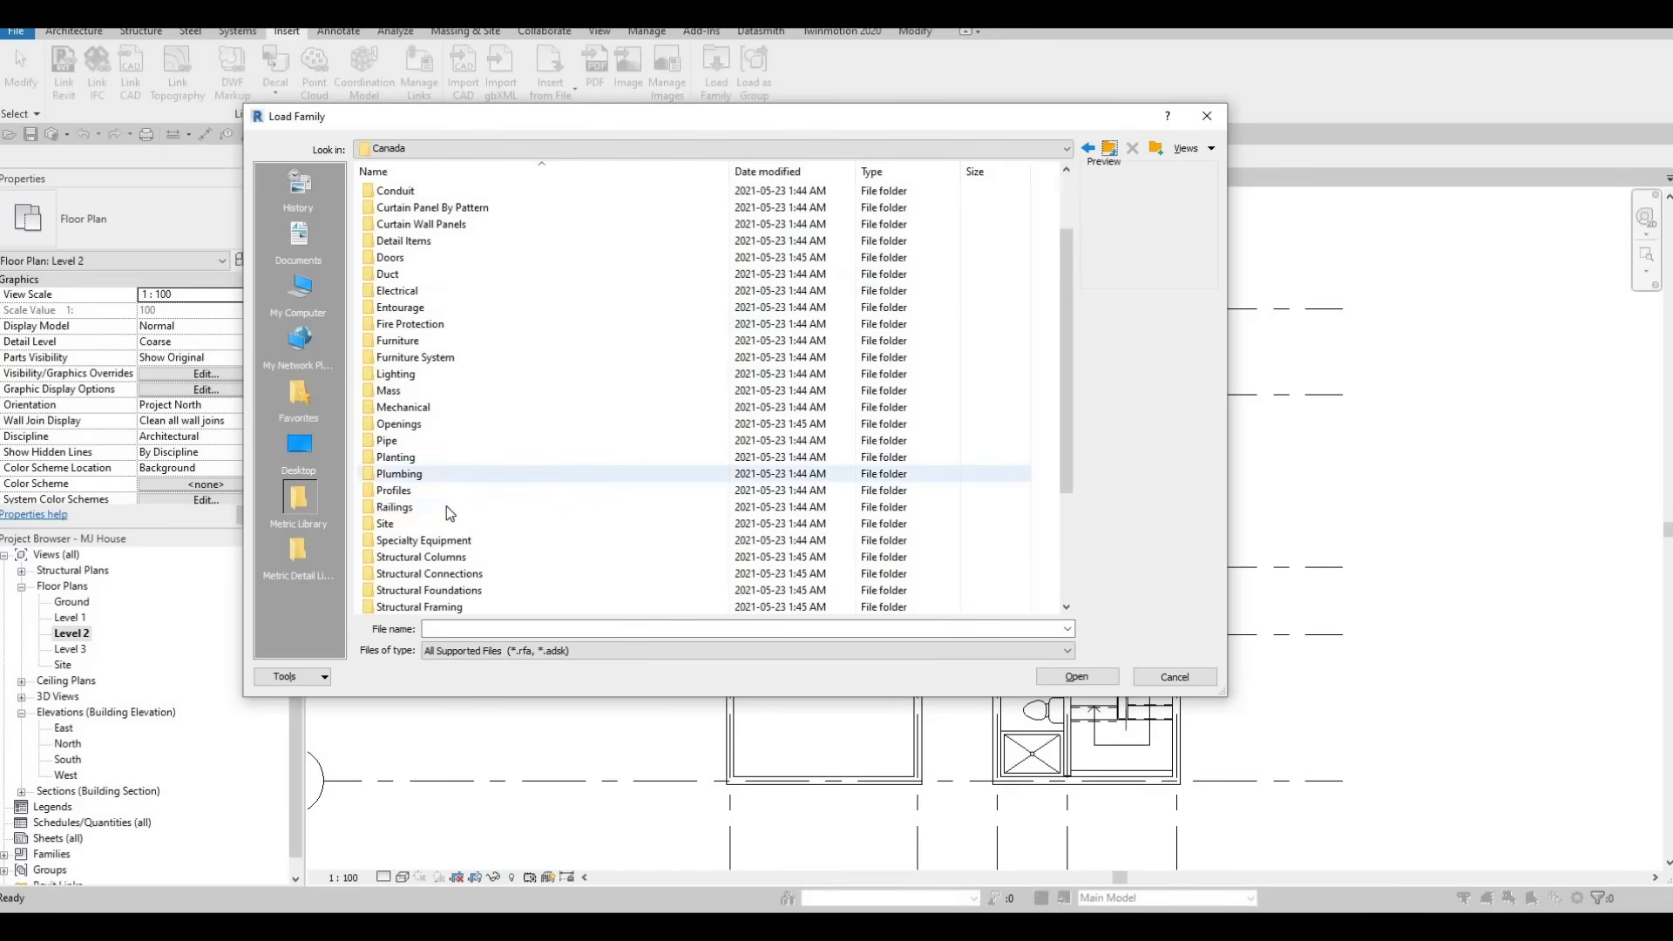
scroll(446, 505, "up", 2)
left_click(410, 423)
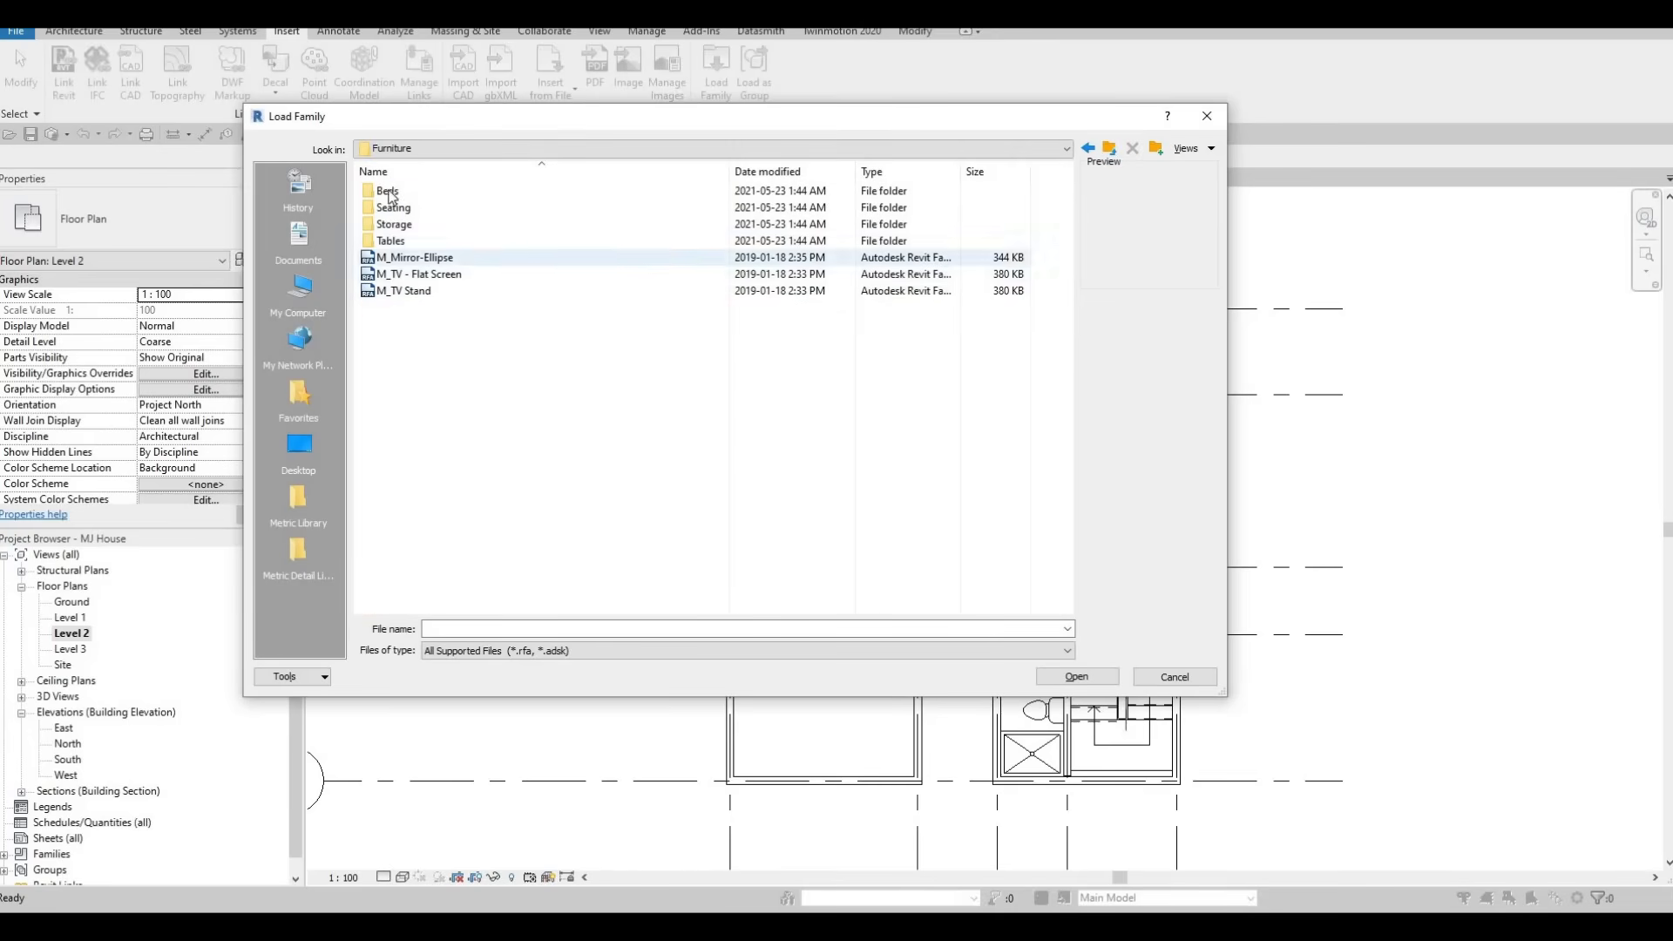
double_click(387, 190)
left_click(401, 190)
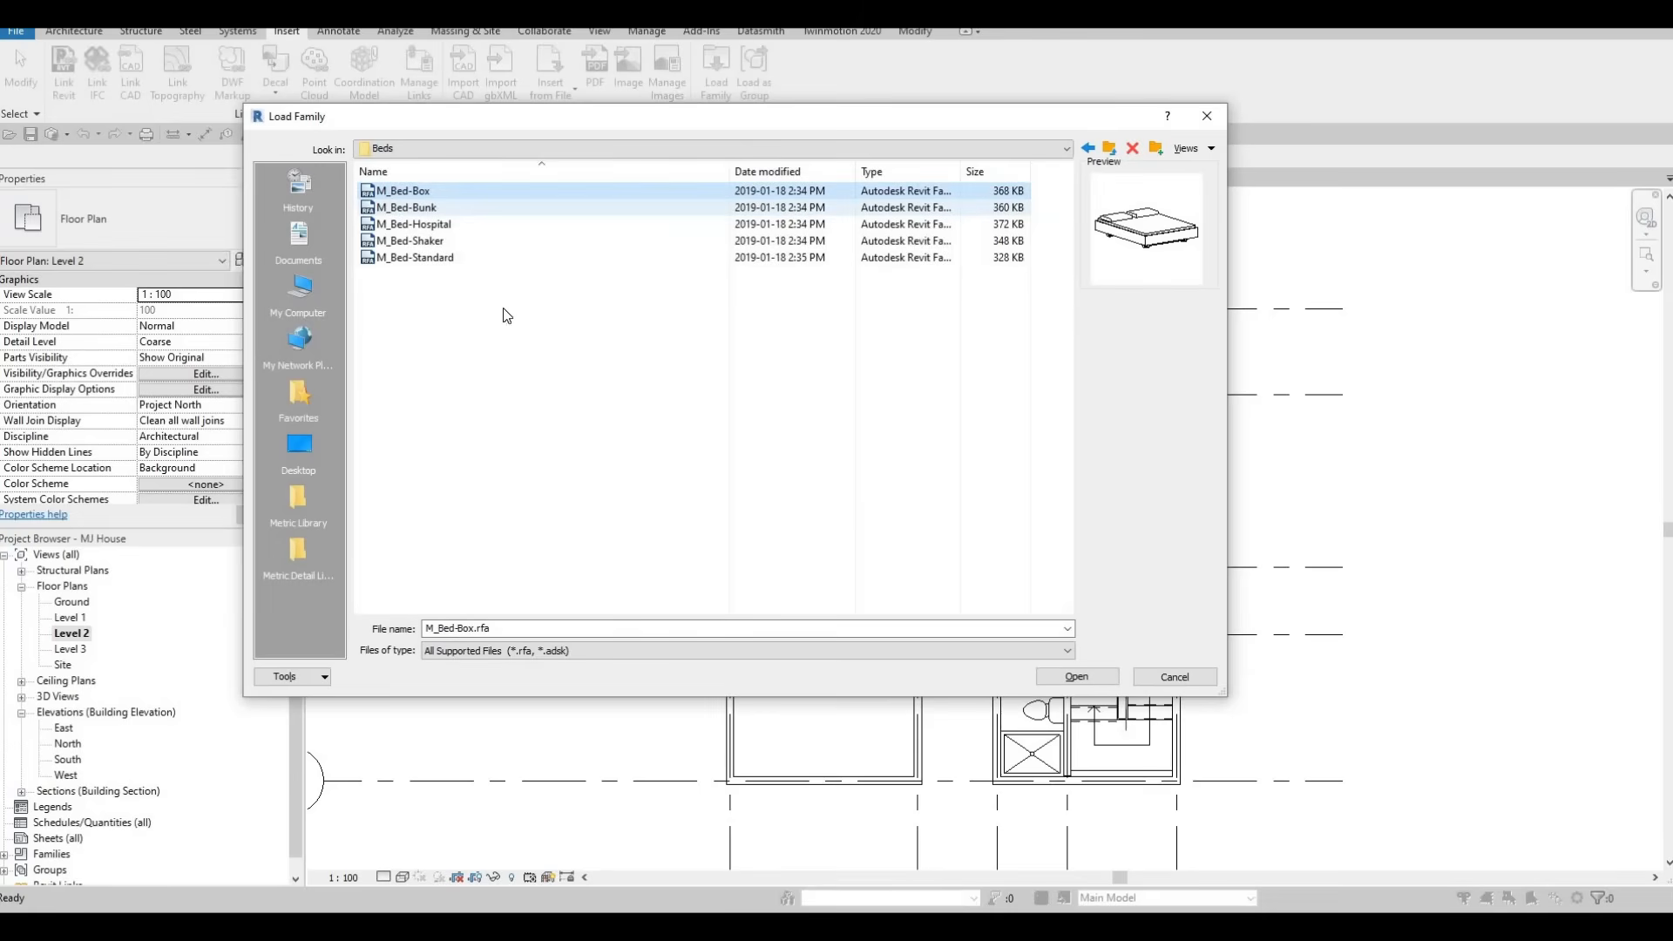
left_click(1079, 677)
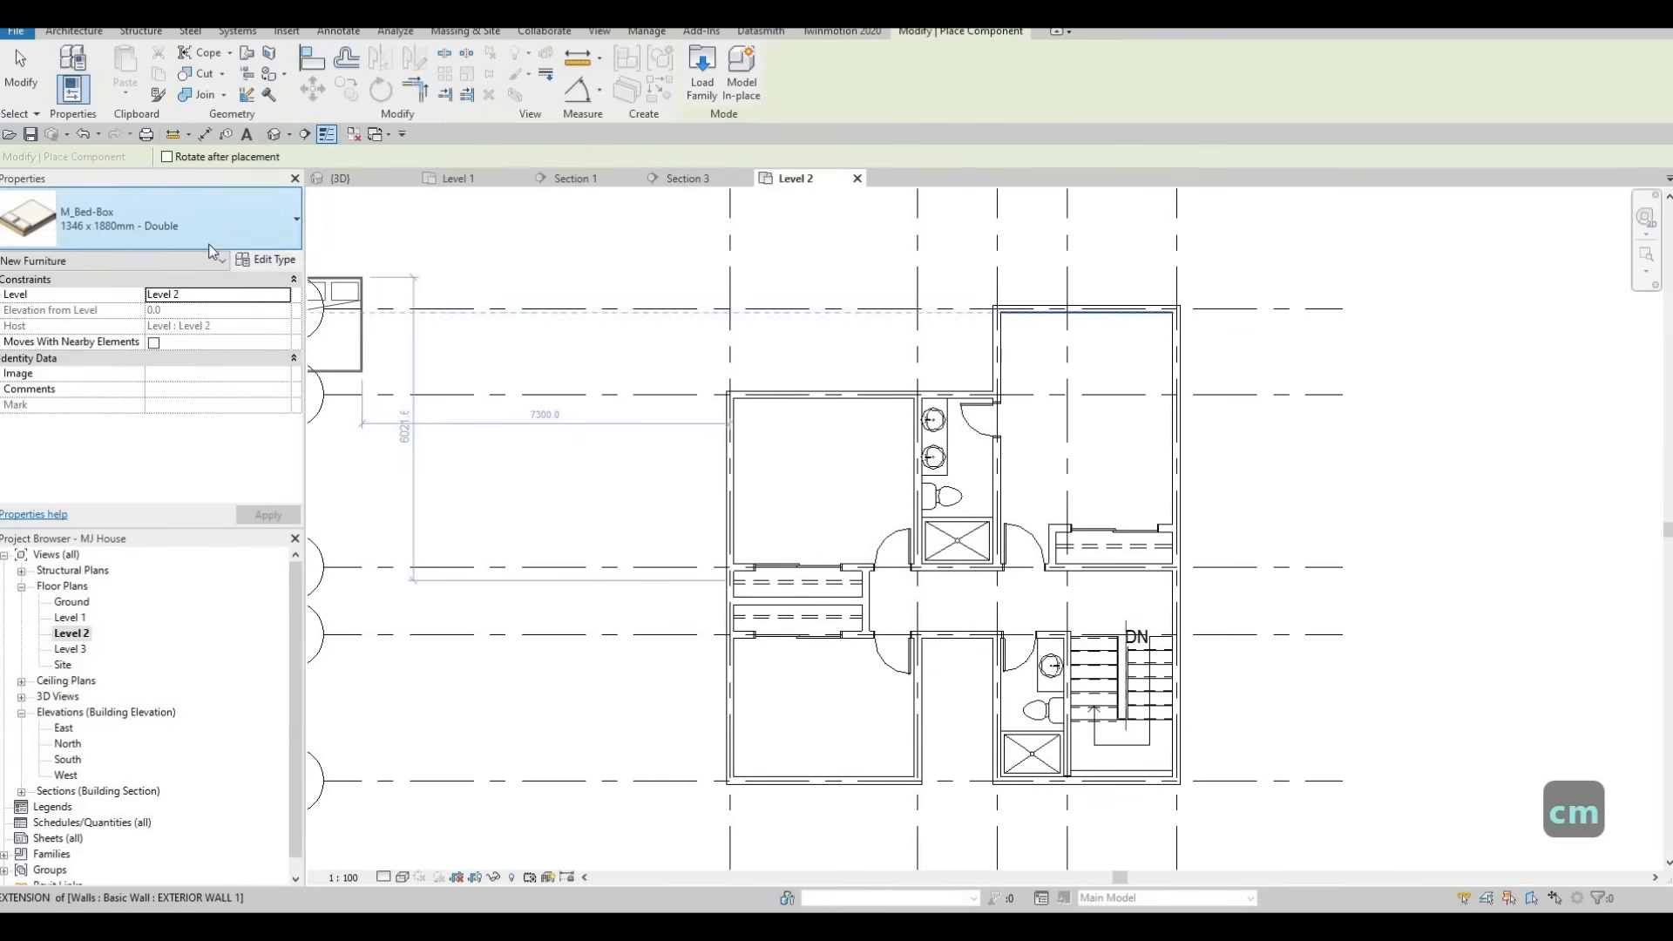
Place a 1525 x 2007mm Queen M_Bed-Box in the upper-right bedroom, headboard against the right exterior wall, about 1980 mm above the corridor wall.
left_click(174, 222)
left_click(163, 305)
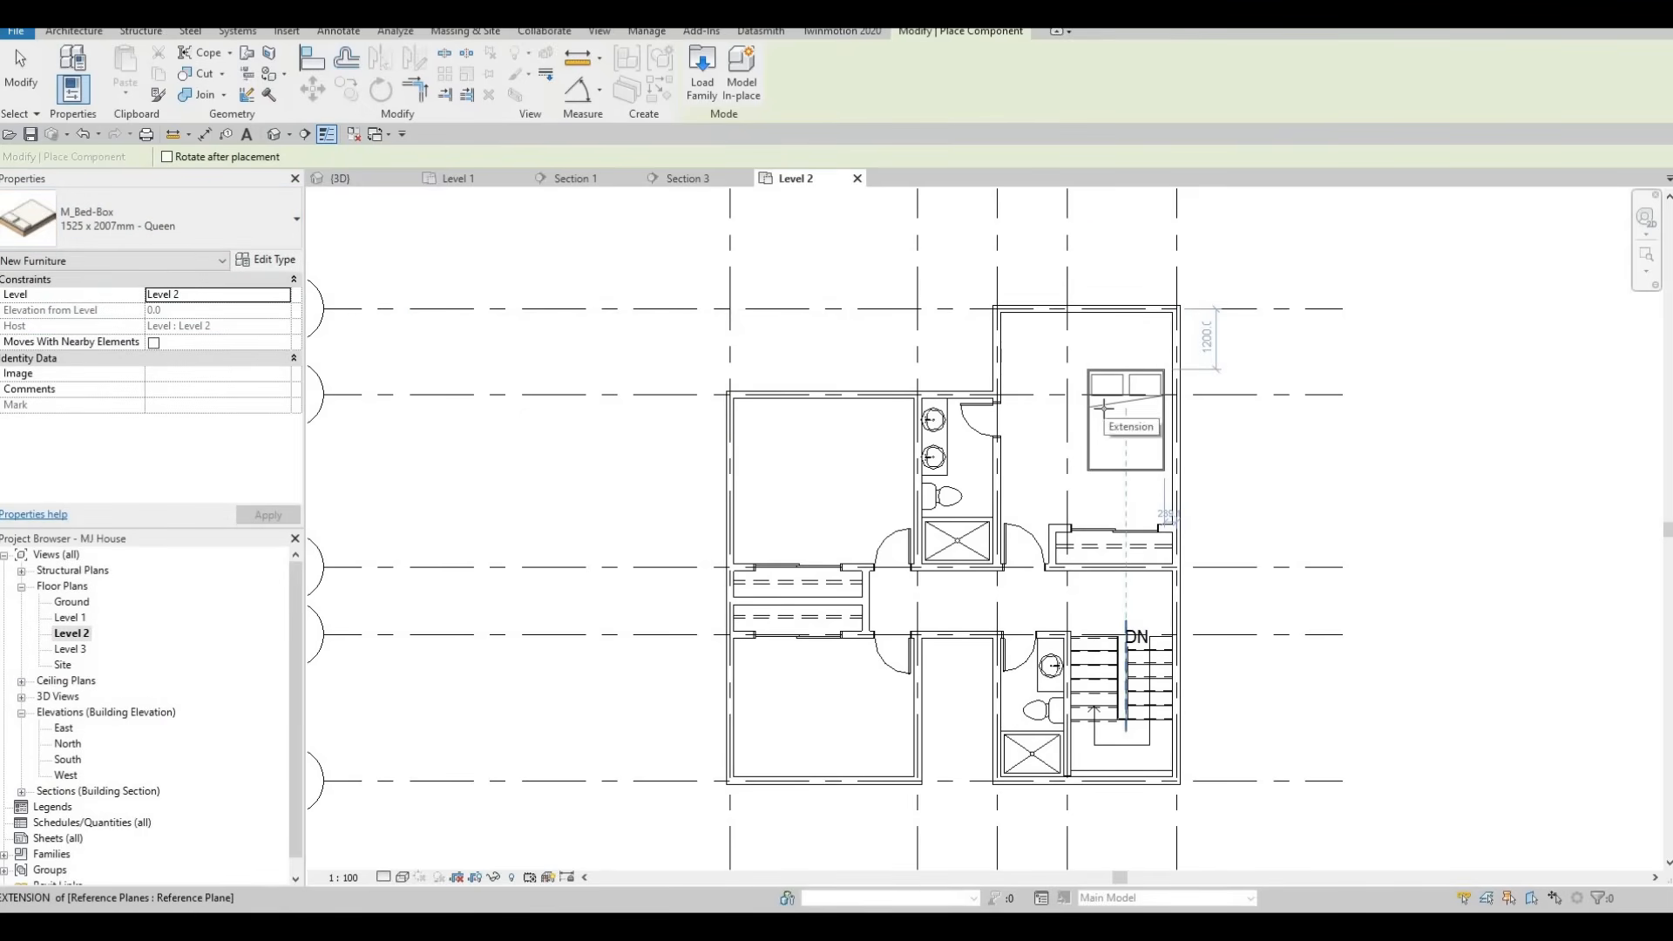
key("space")
key("space")
key("space")
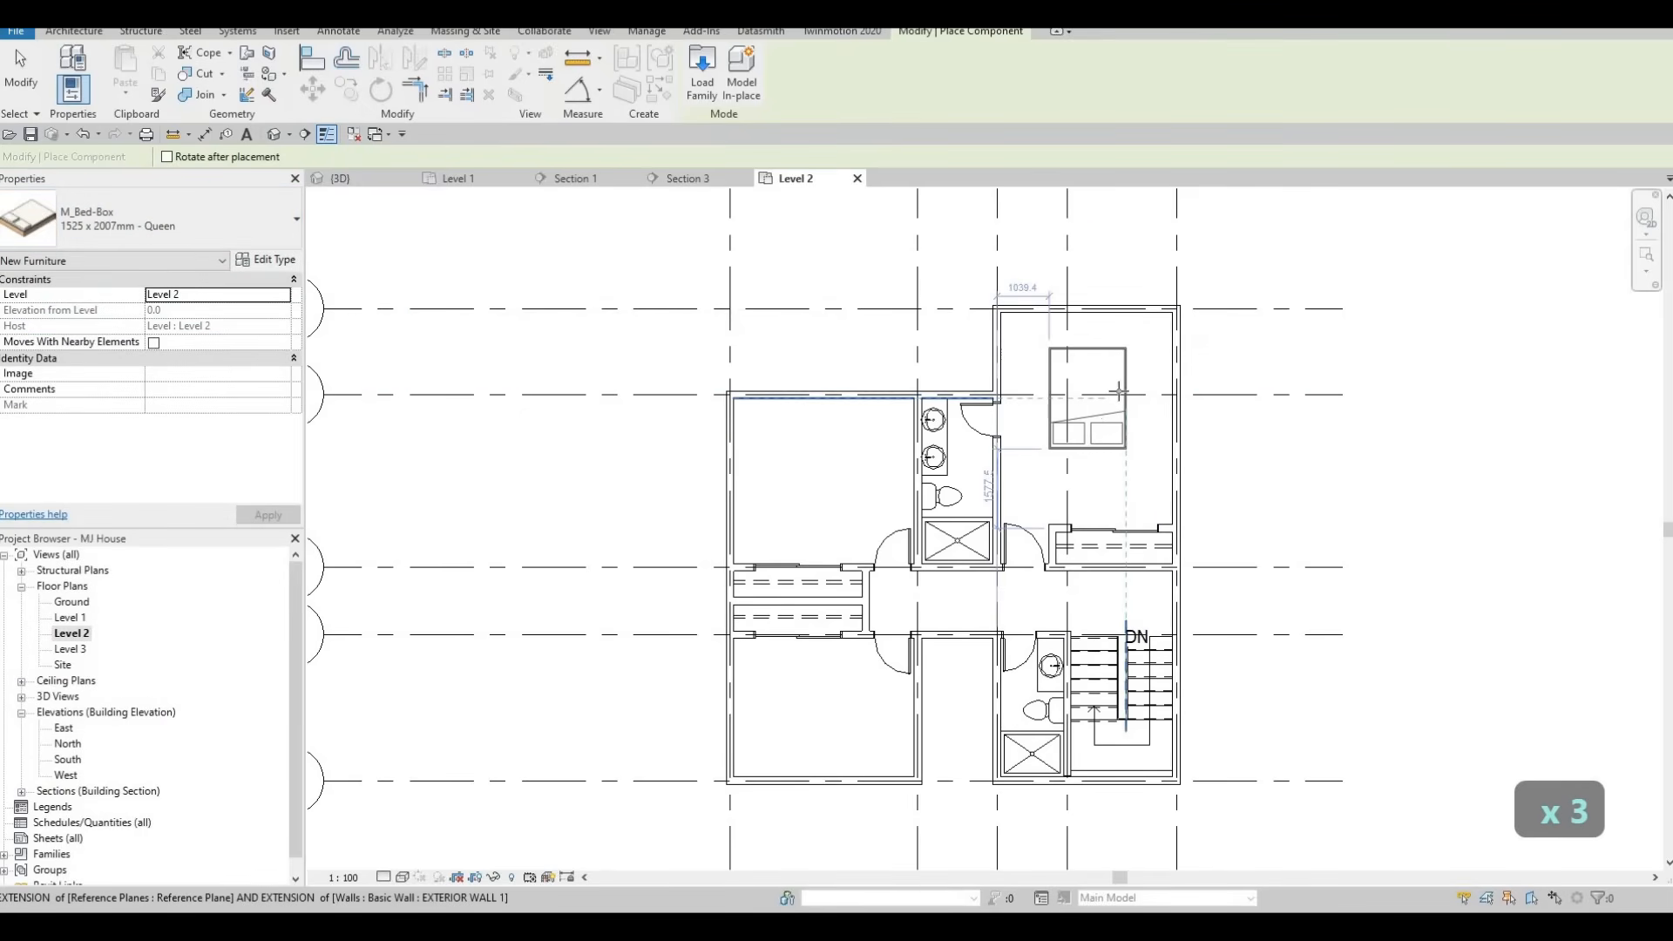
key("space")
key("space")
scroll(1118, 391, "up", 3)
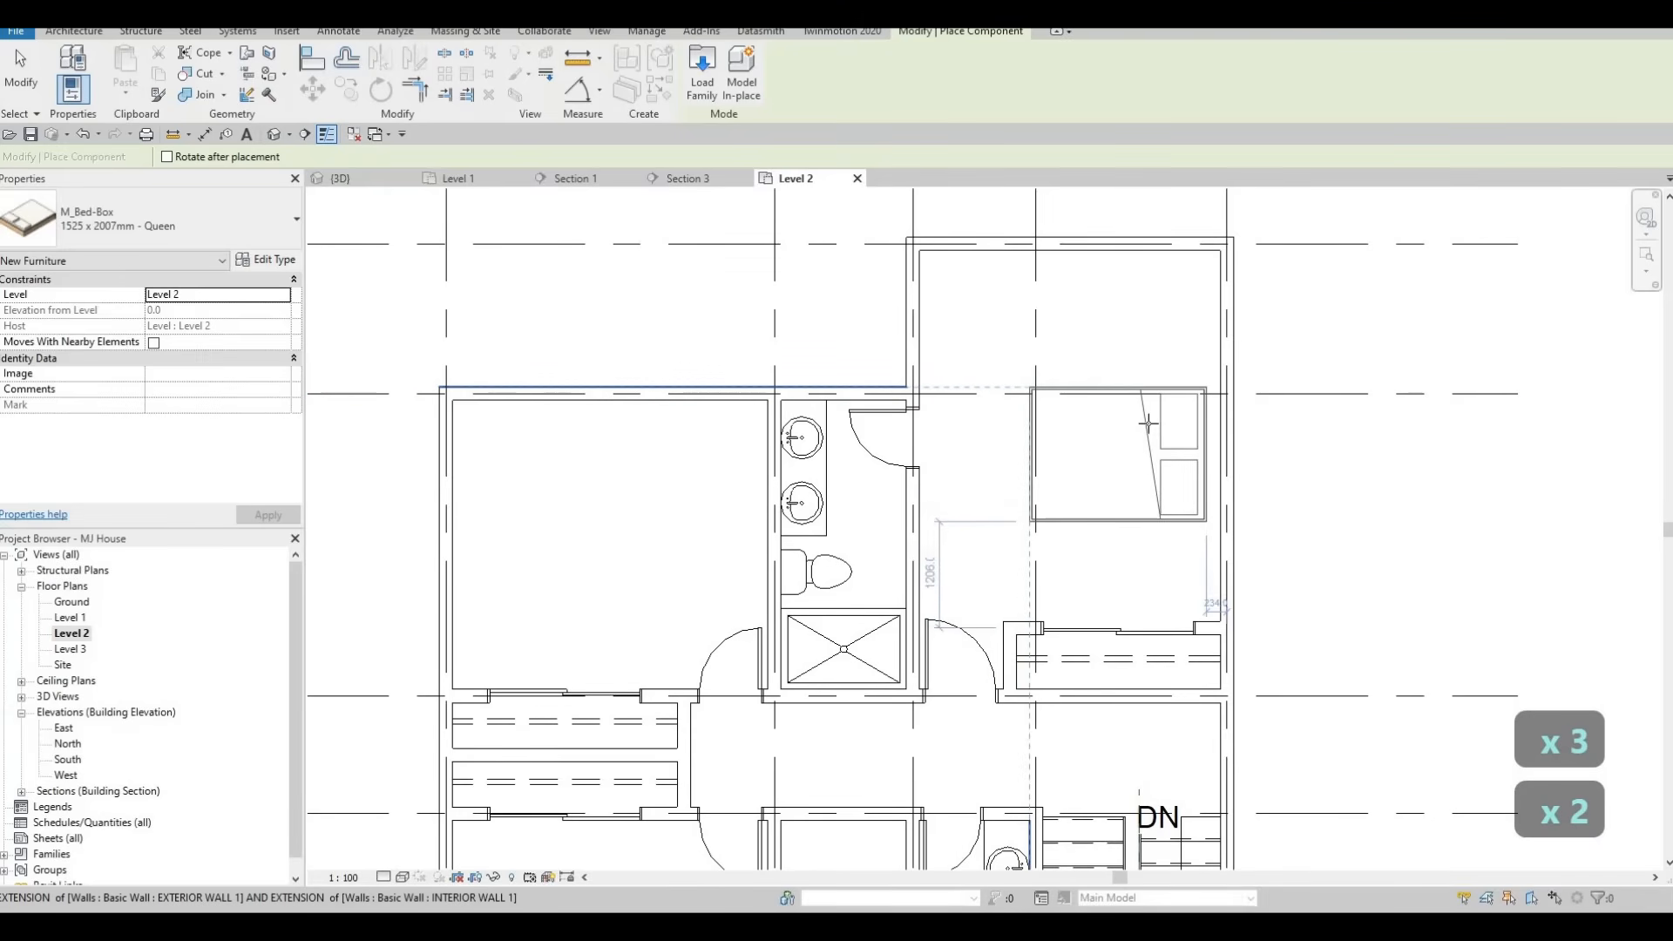
left_click(1060, 420)
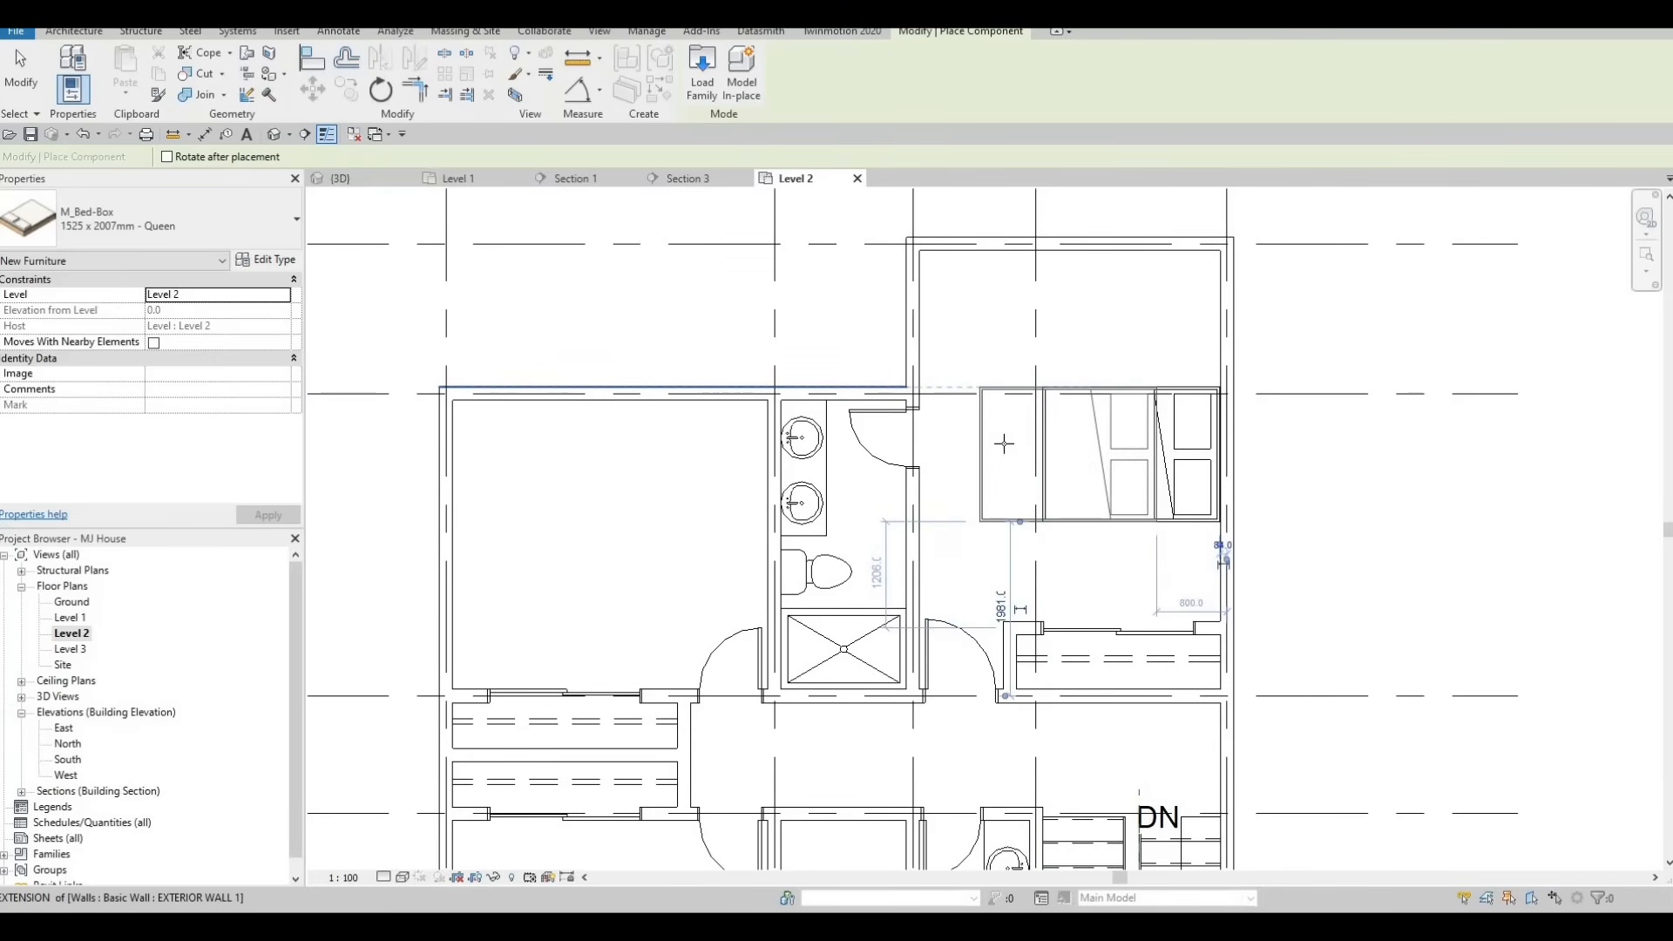
Place another Queen bed in the upper-left bedroom, headboard against the left exterior wall and about 900 mm below the top wall.
scroll(1064, 423, "down", 2)
middle_click_drag(719, 497, 916, 494)
key("space")
key("space")
scroll(849, 536, "up", 1)
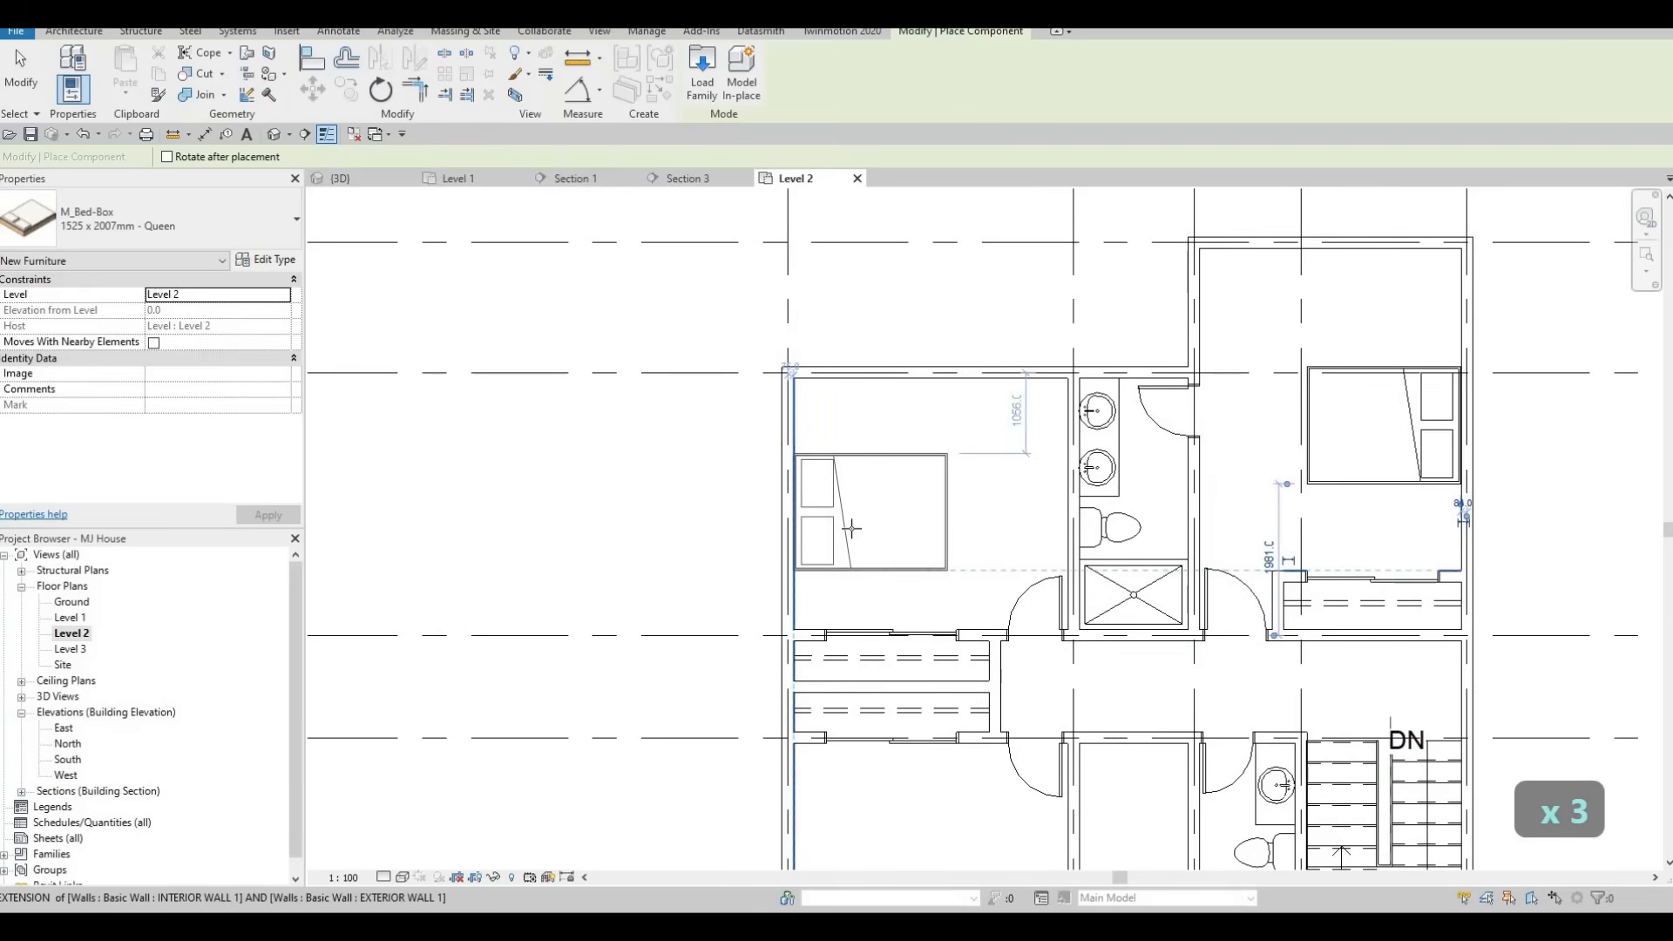
left_click(858, 554)
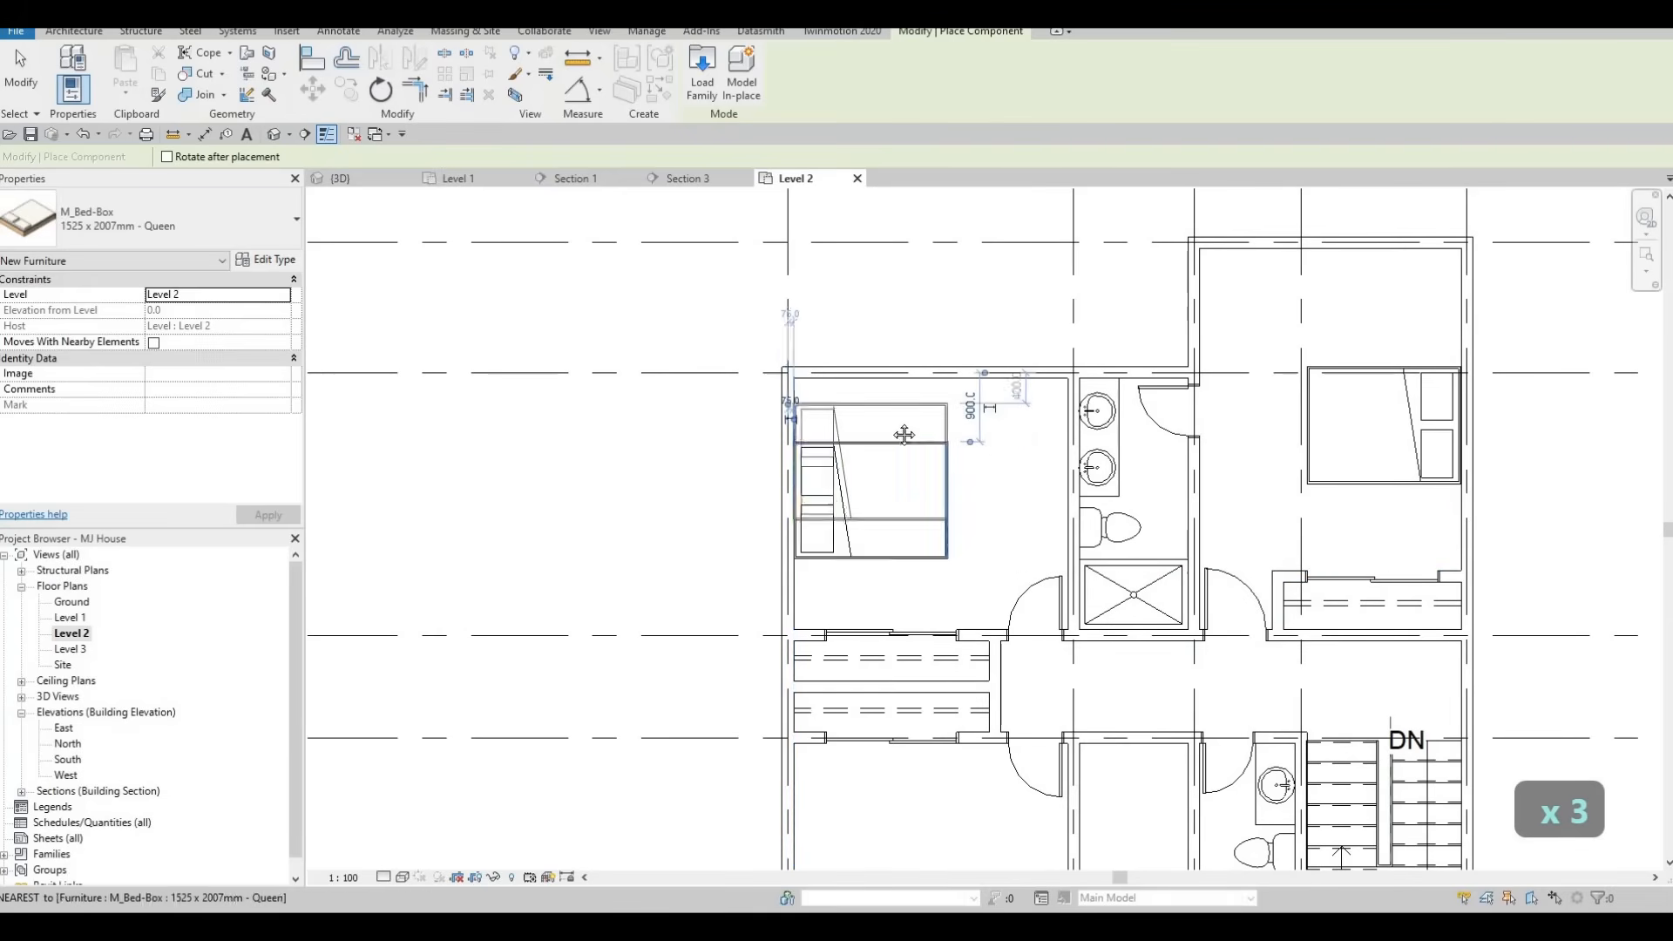
Place a third 1525 x 2007mm Queen bed in the lower-left bedroom, headboard against the left exterior wall, and end the placement.
scroll(906, 449, "down", 2)
middle_click_drag(866, 719, 878, 579)
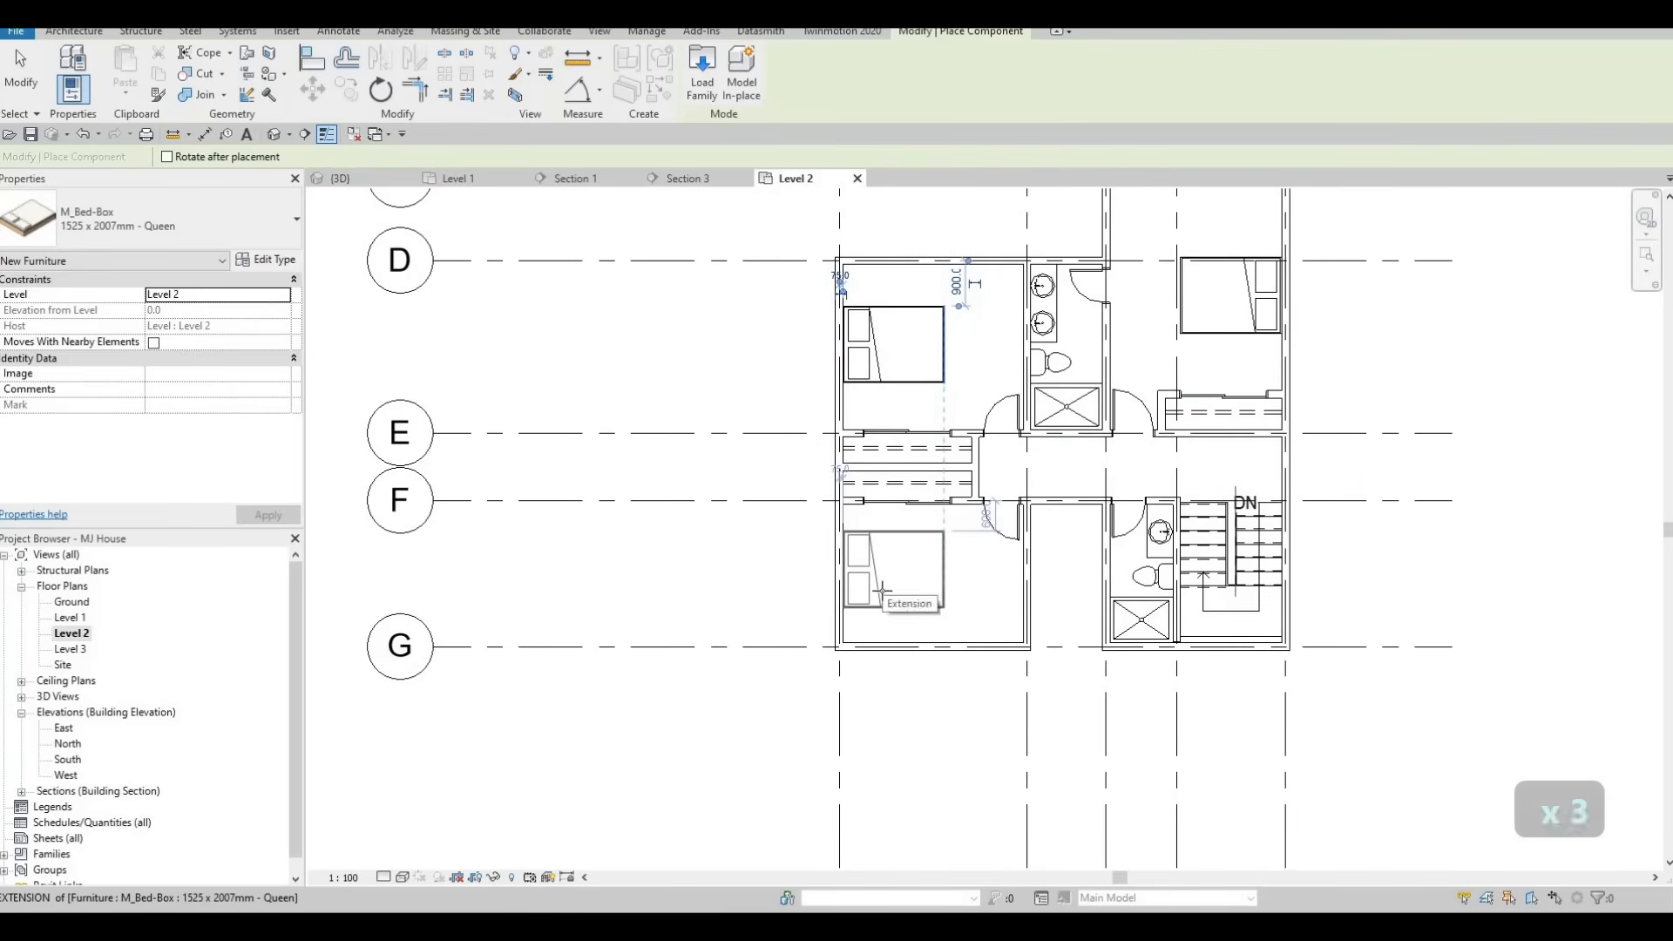
left_click(893, 580)
key("Escape")
key("Escape")
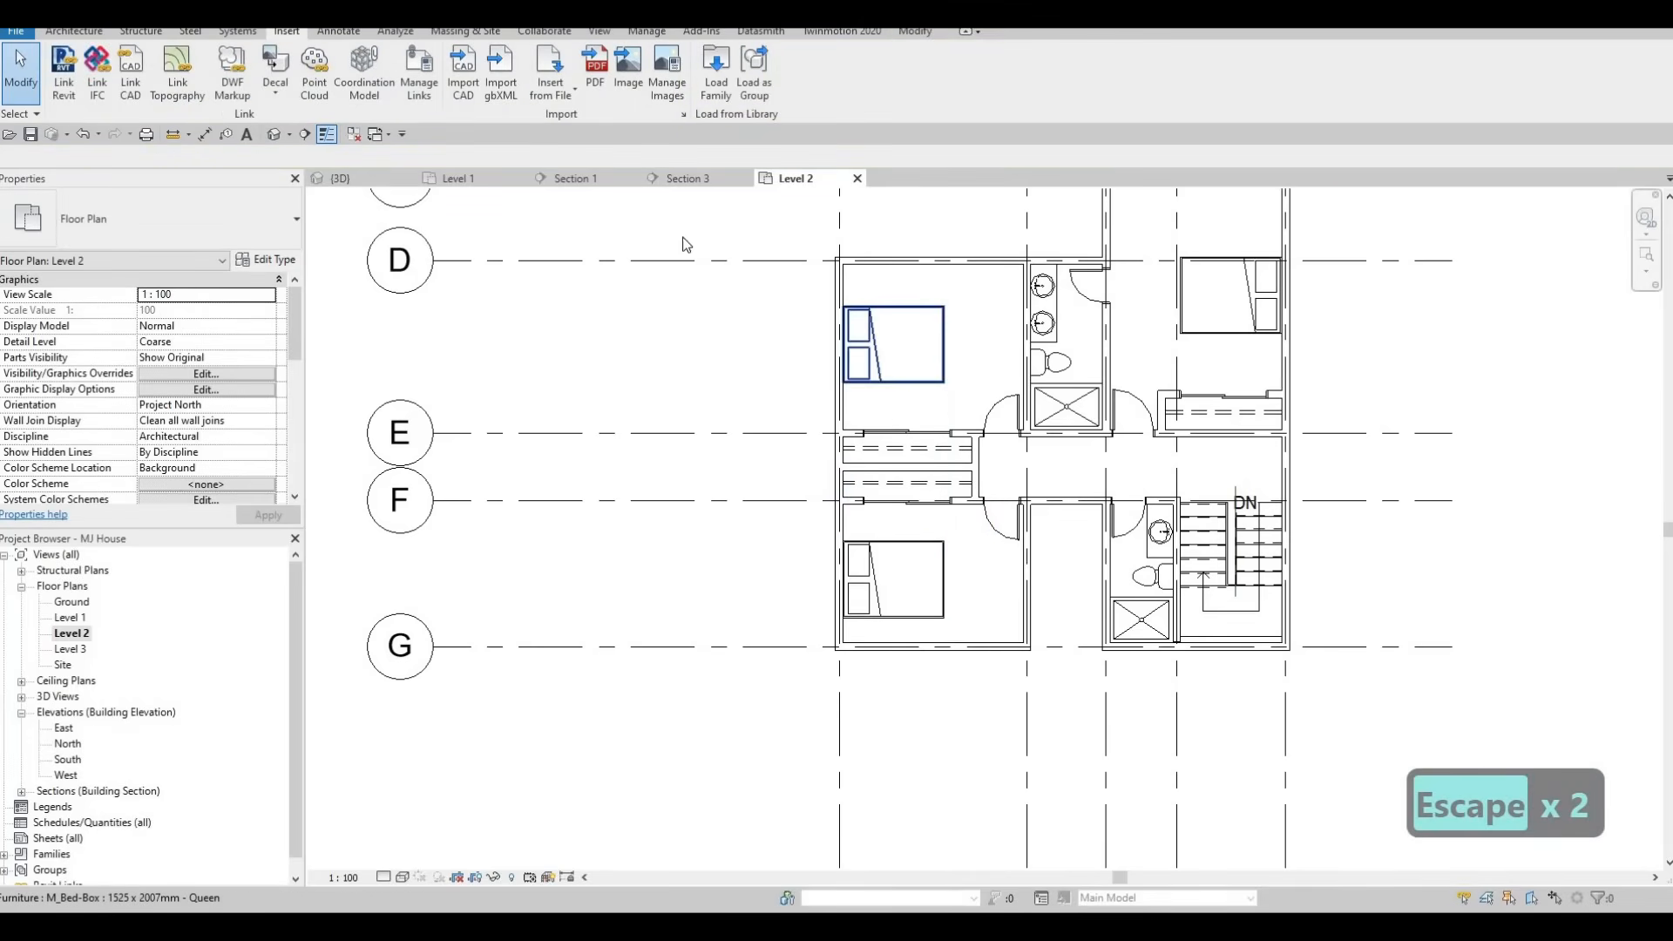
middle_click_drag(683, 244, 636, 278)
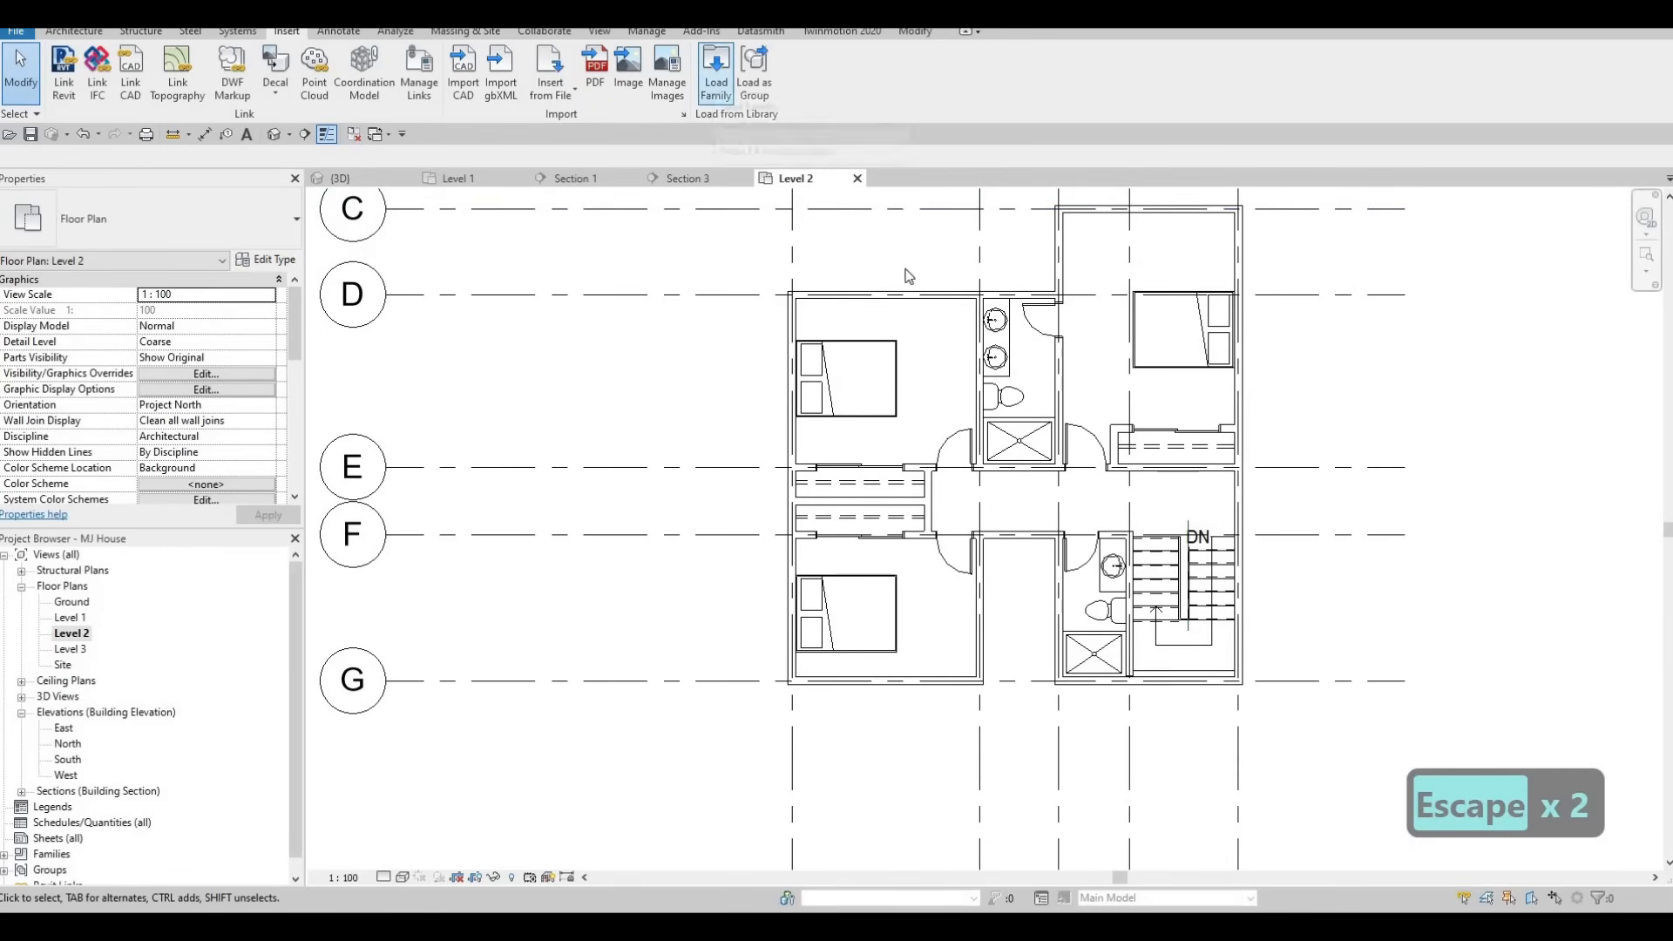
key("Escape")
Set the Level 2 plan's underlay base level to Level 1.
scroll(139, 458, "down", 2)
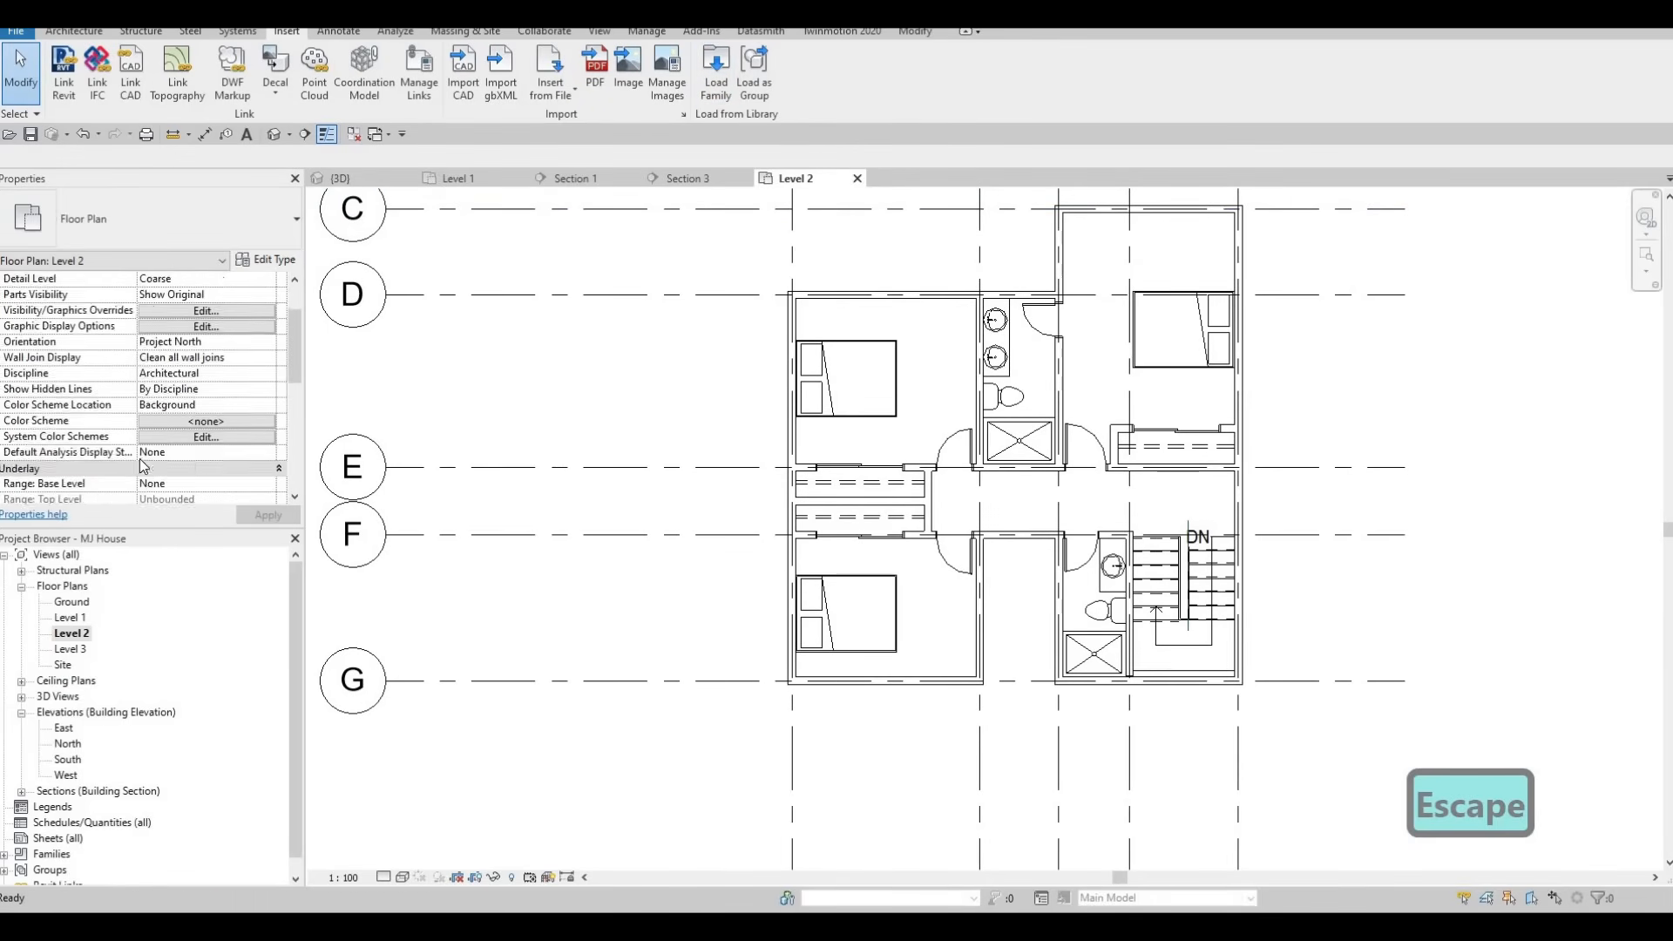
scroll(148, 445, "down", 5)
scroll(164, 422, "down", 2)
scroll(162, 417, "up", 2)
scroll(160, 421, "down", 3)
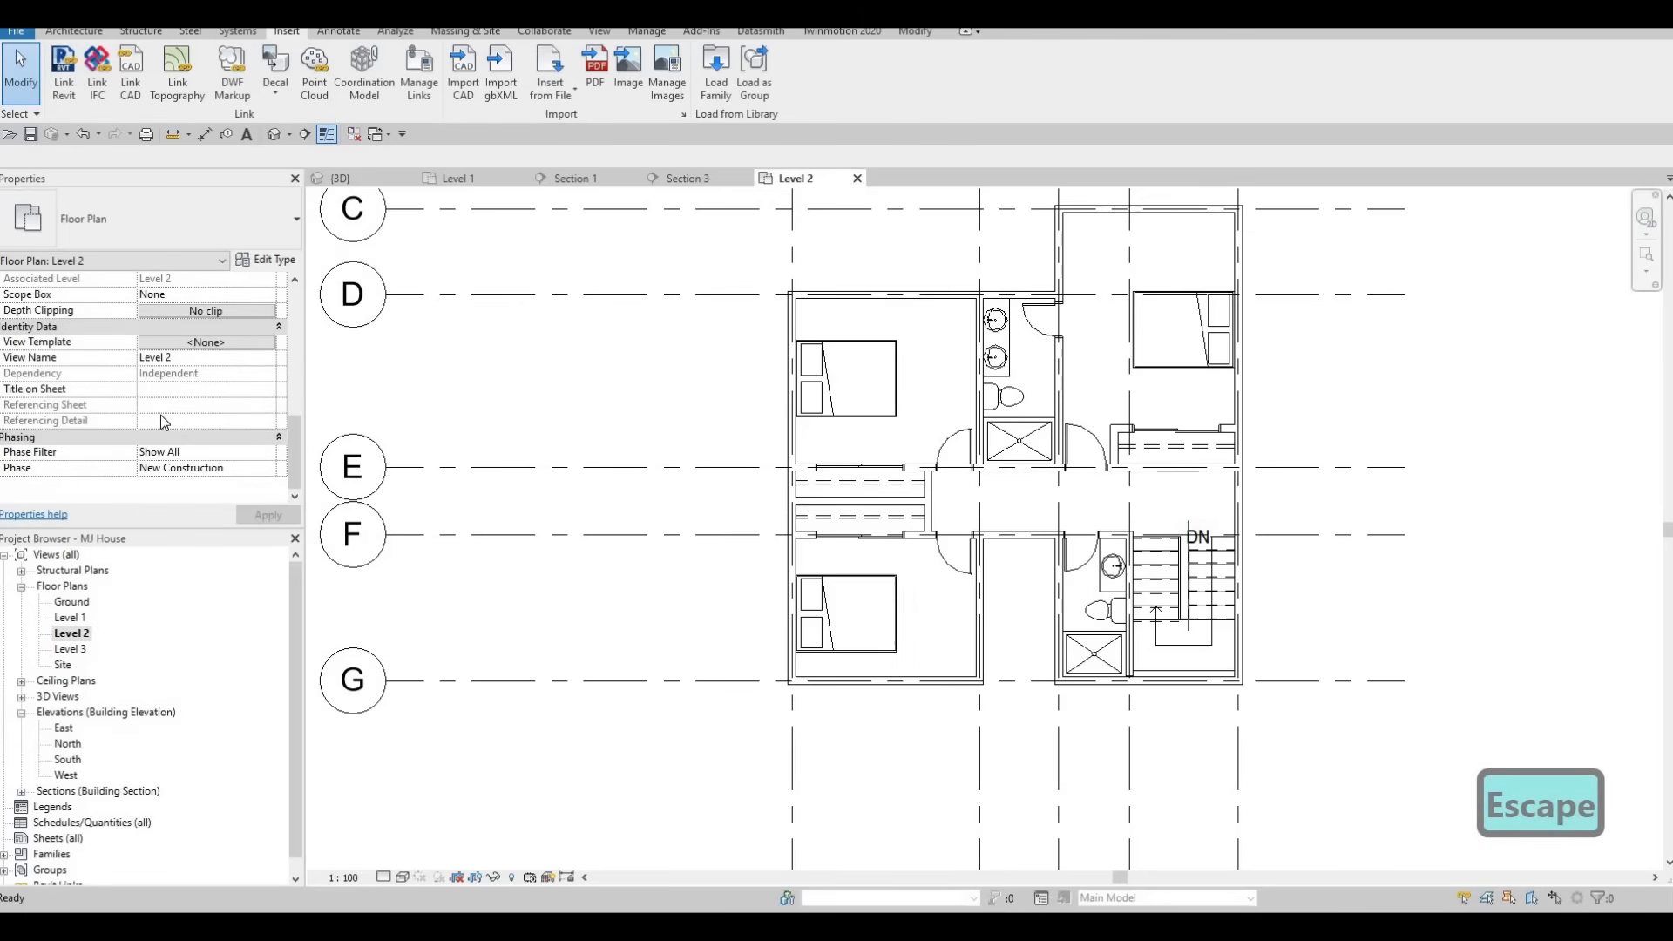
scroll(161, 418, "up", 6)
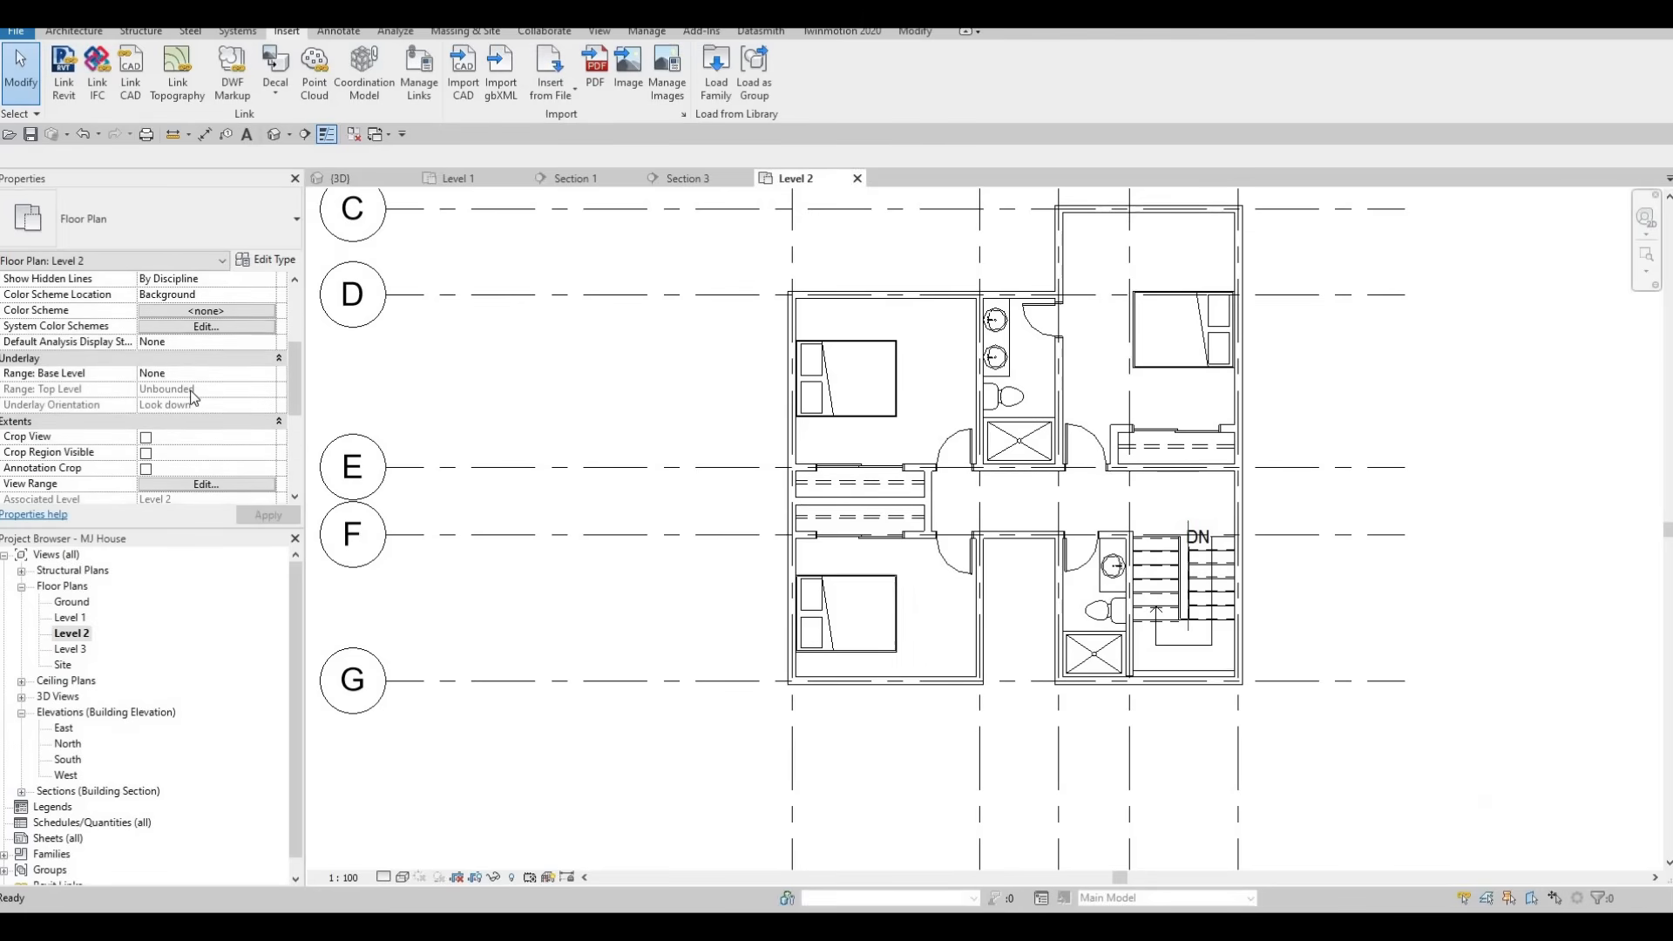
scroll(197, 394, "up", 2)
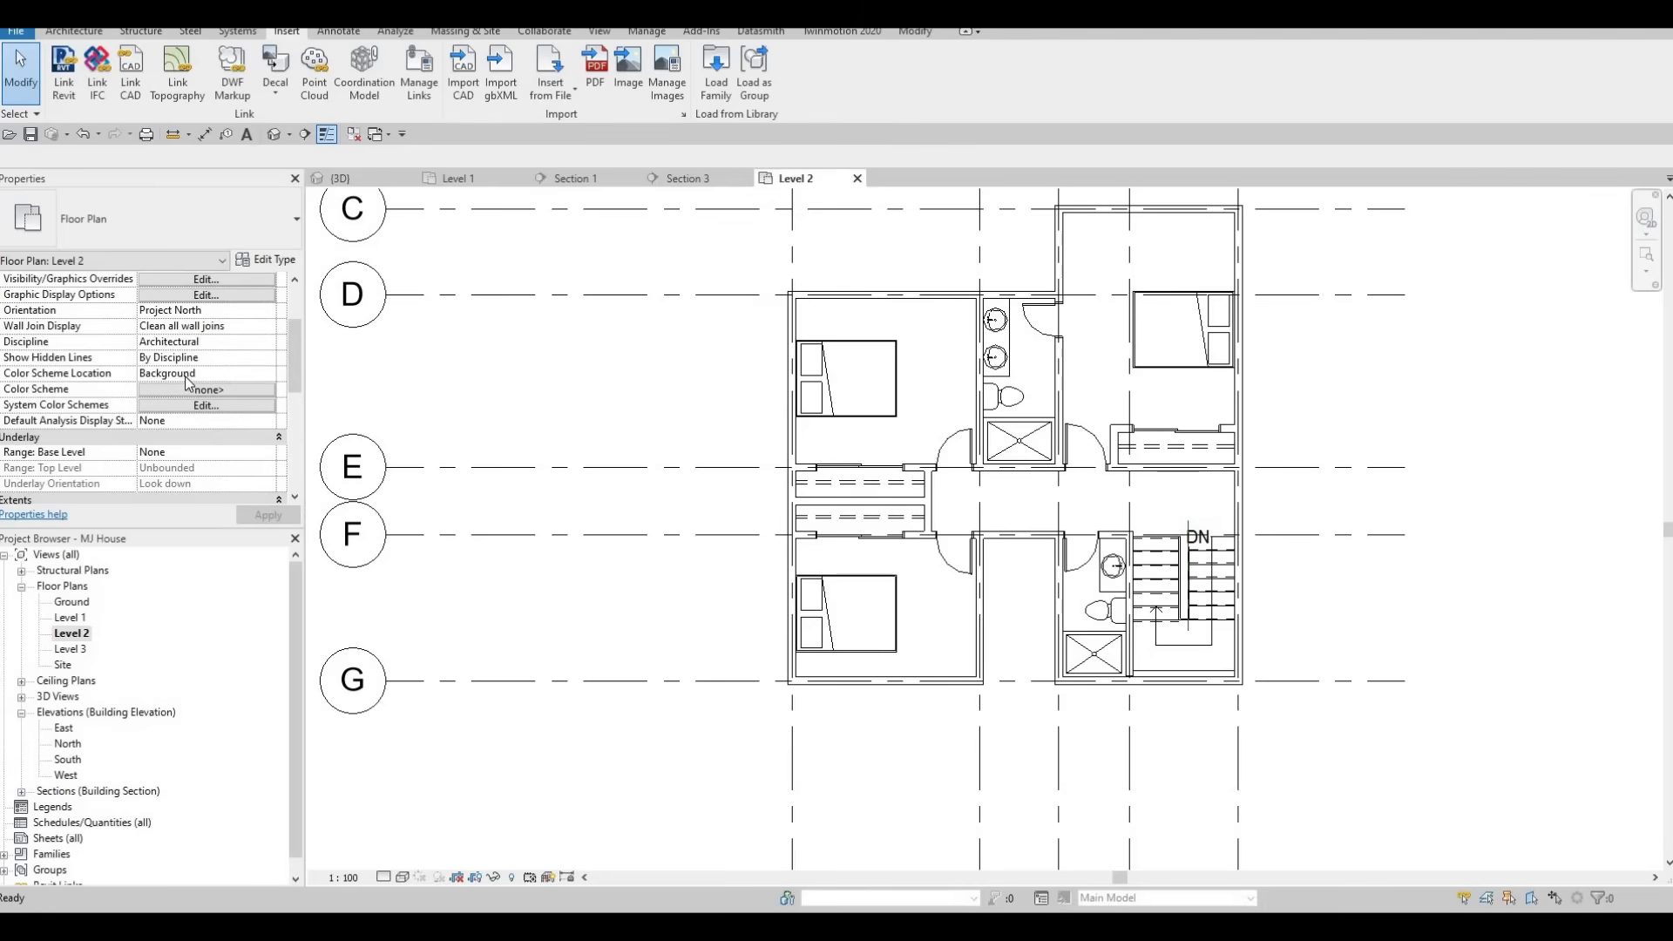
key("Escape")
scroll(185, 374, "down", 5)
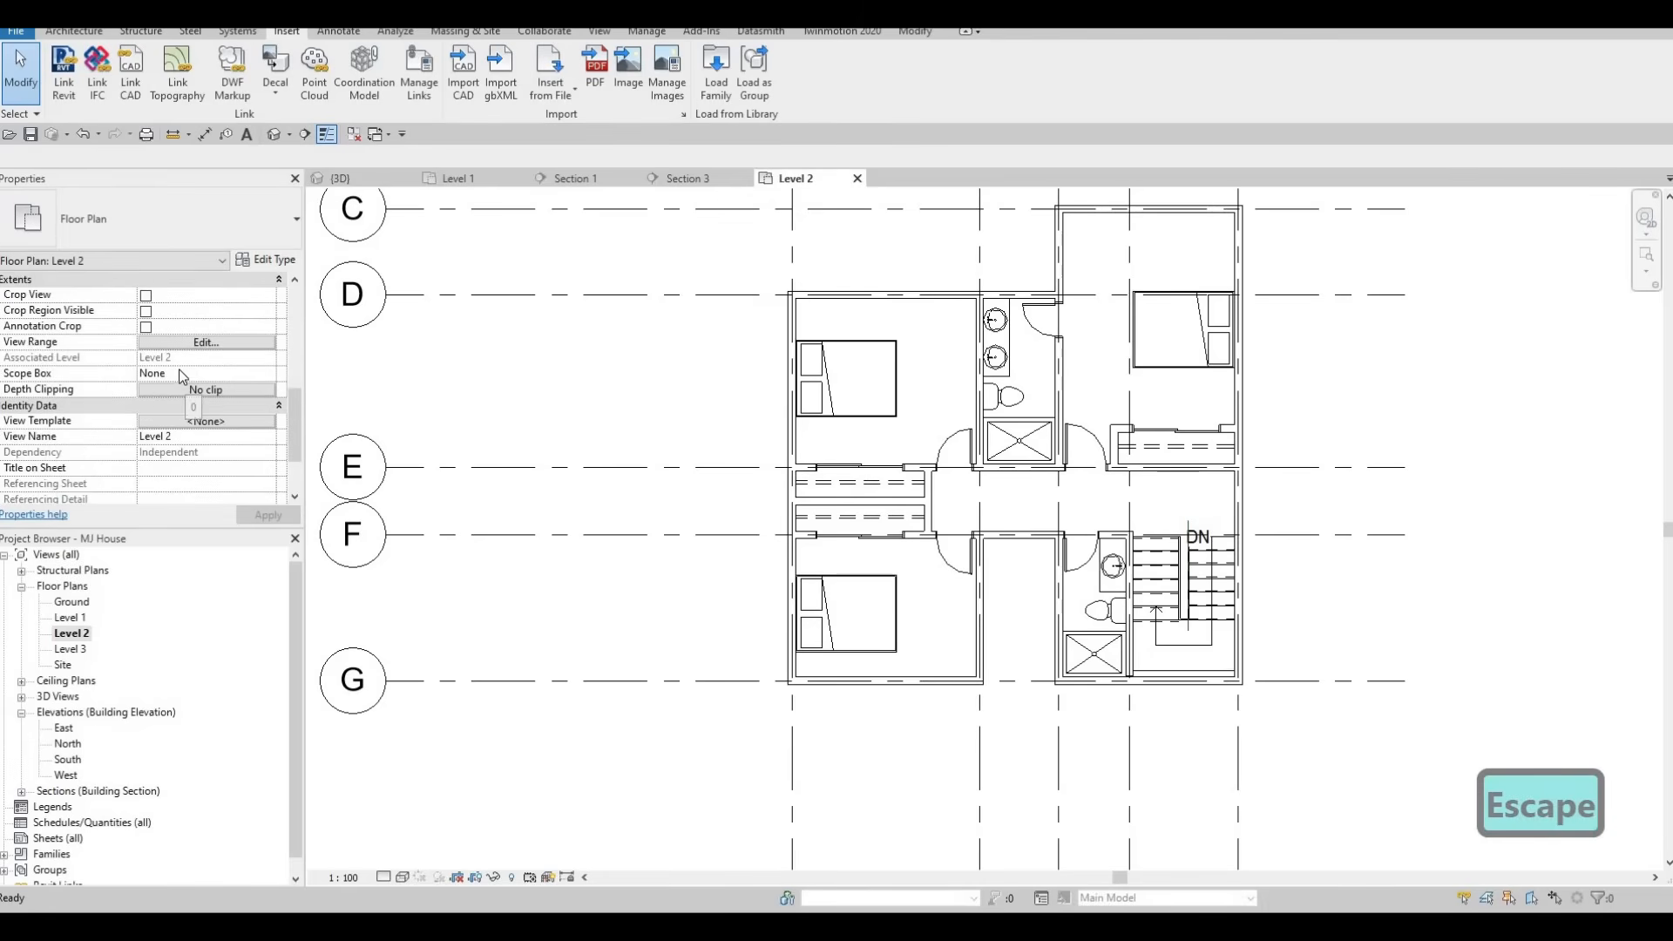
scroll(180, 374, "up", 5)
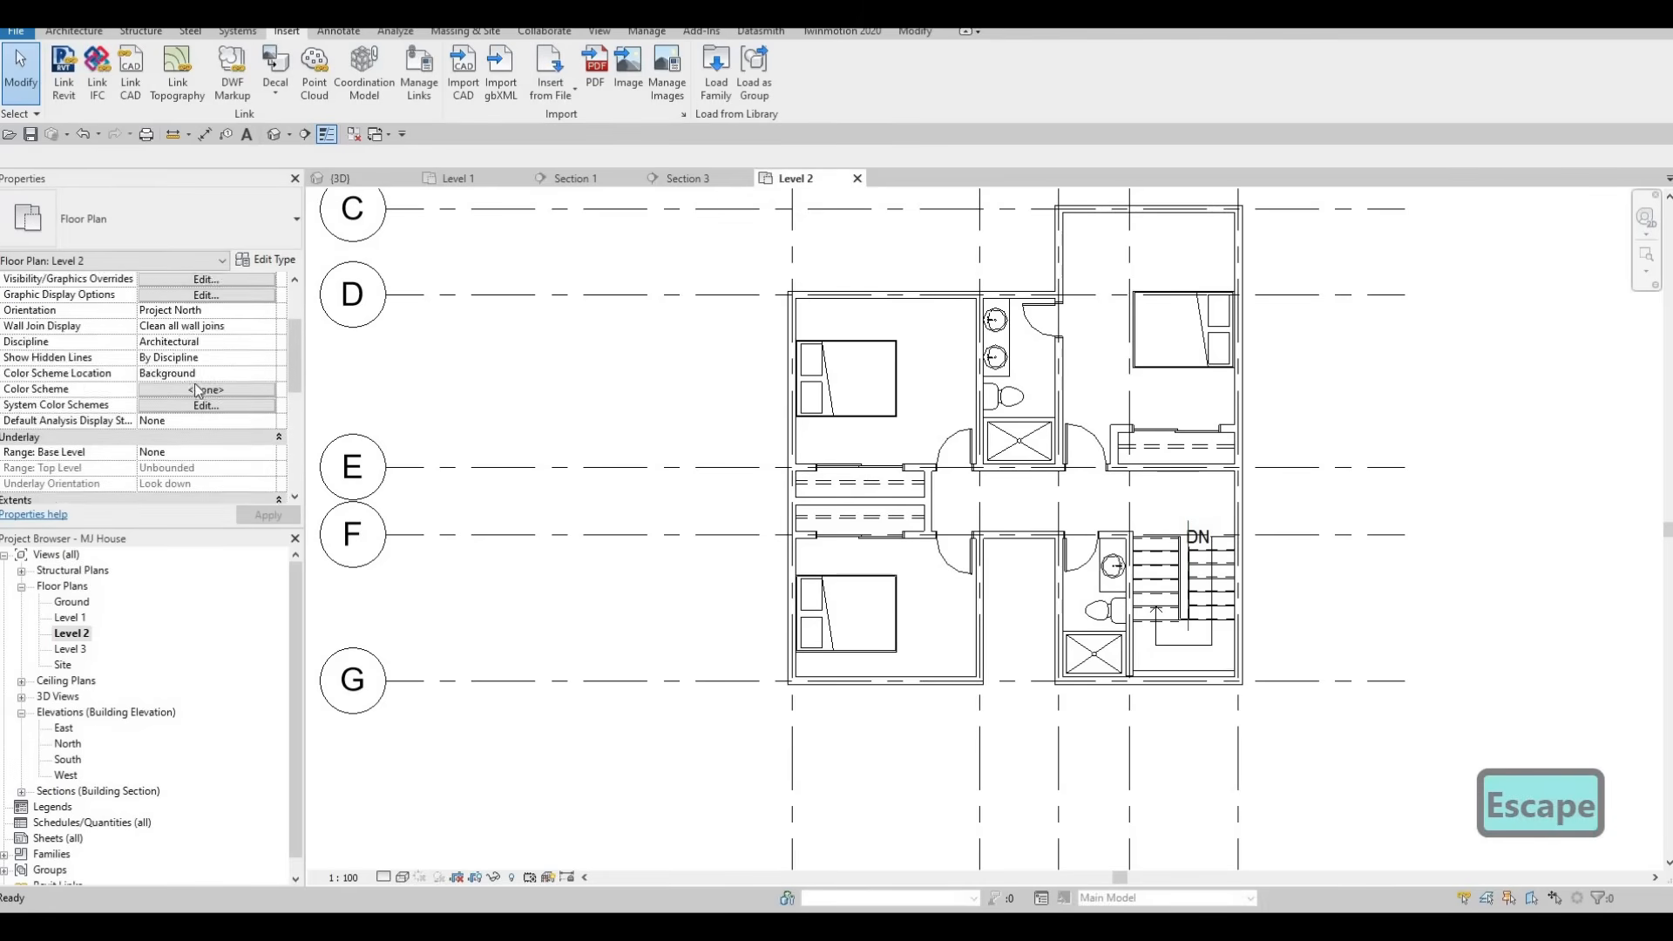
scroll(195, 388, "down", 2)
left_click(252, 377)
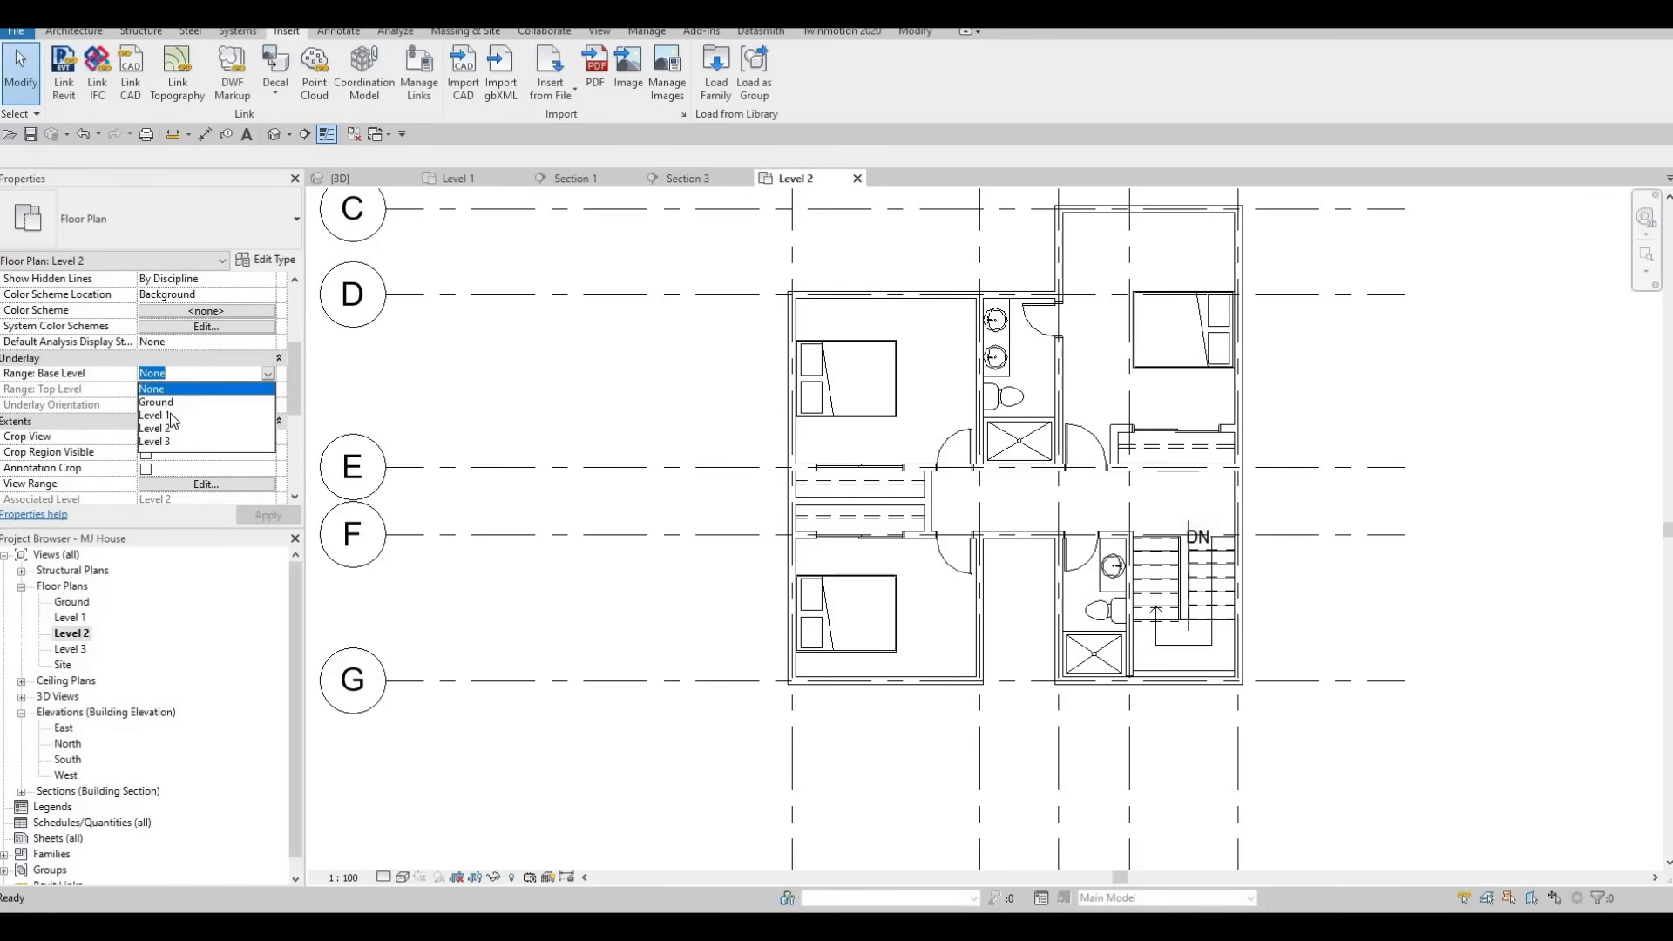
left_click(270, 516)
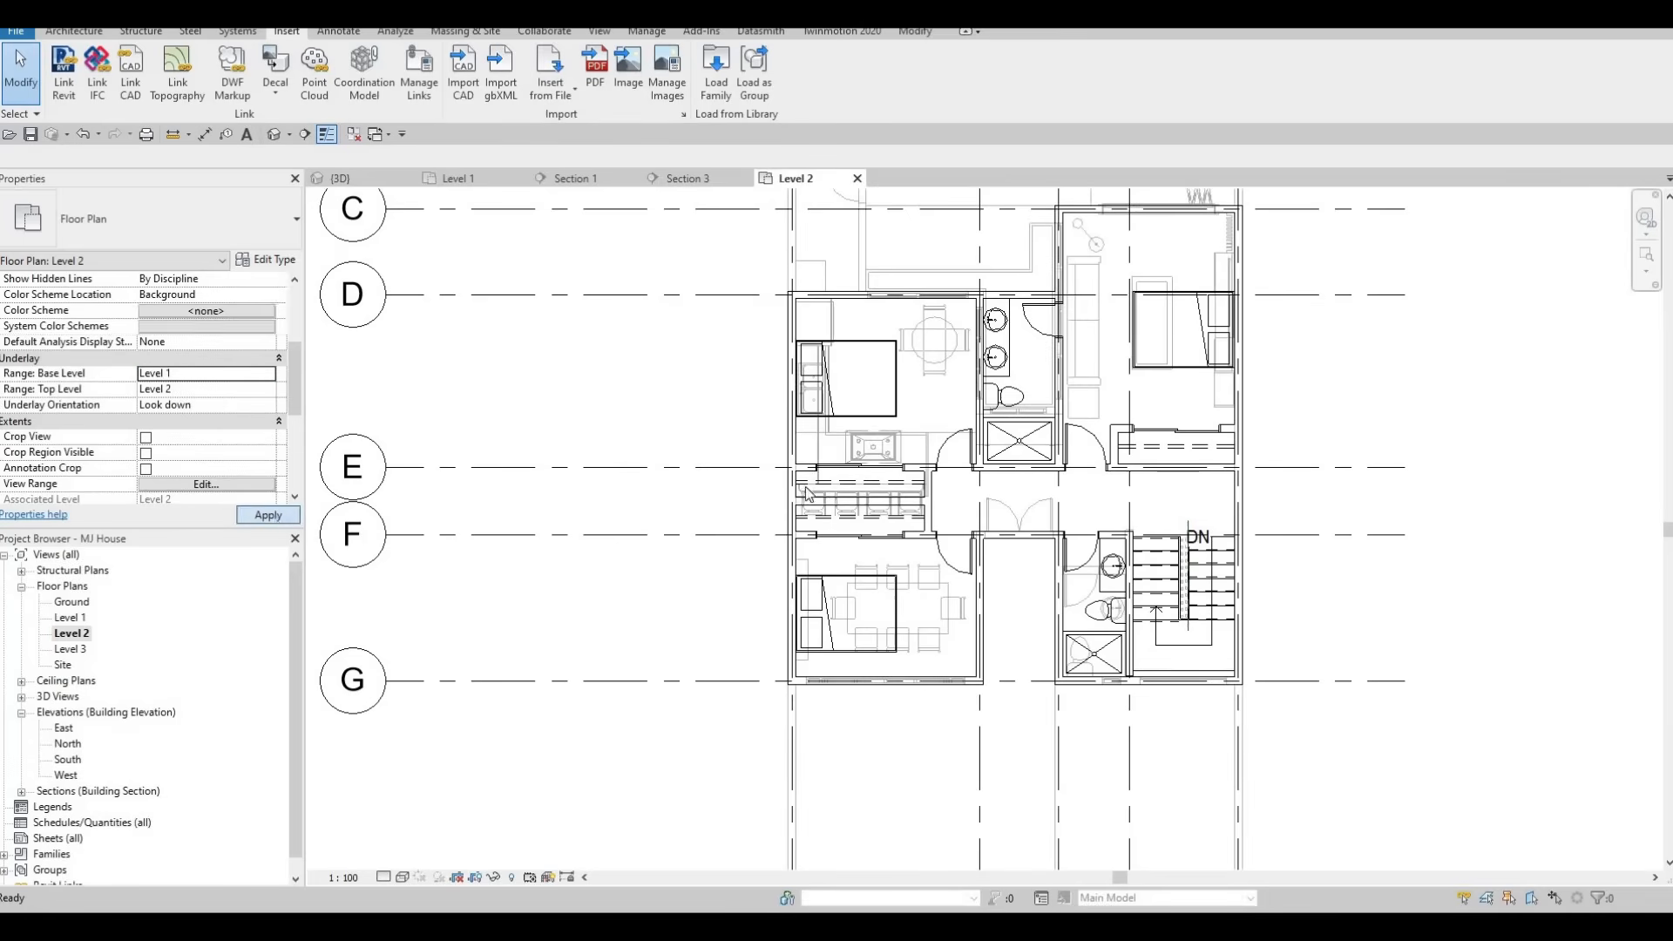
Create similar from an underlaid M_Table-Night Stand and place one on each side of the upper-right bedroom's bed, against the exterior wall.
middle_click_drag(1040, 463, 1016, 493)
key("Escape")
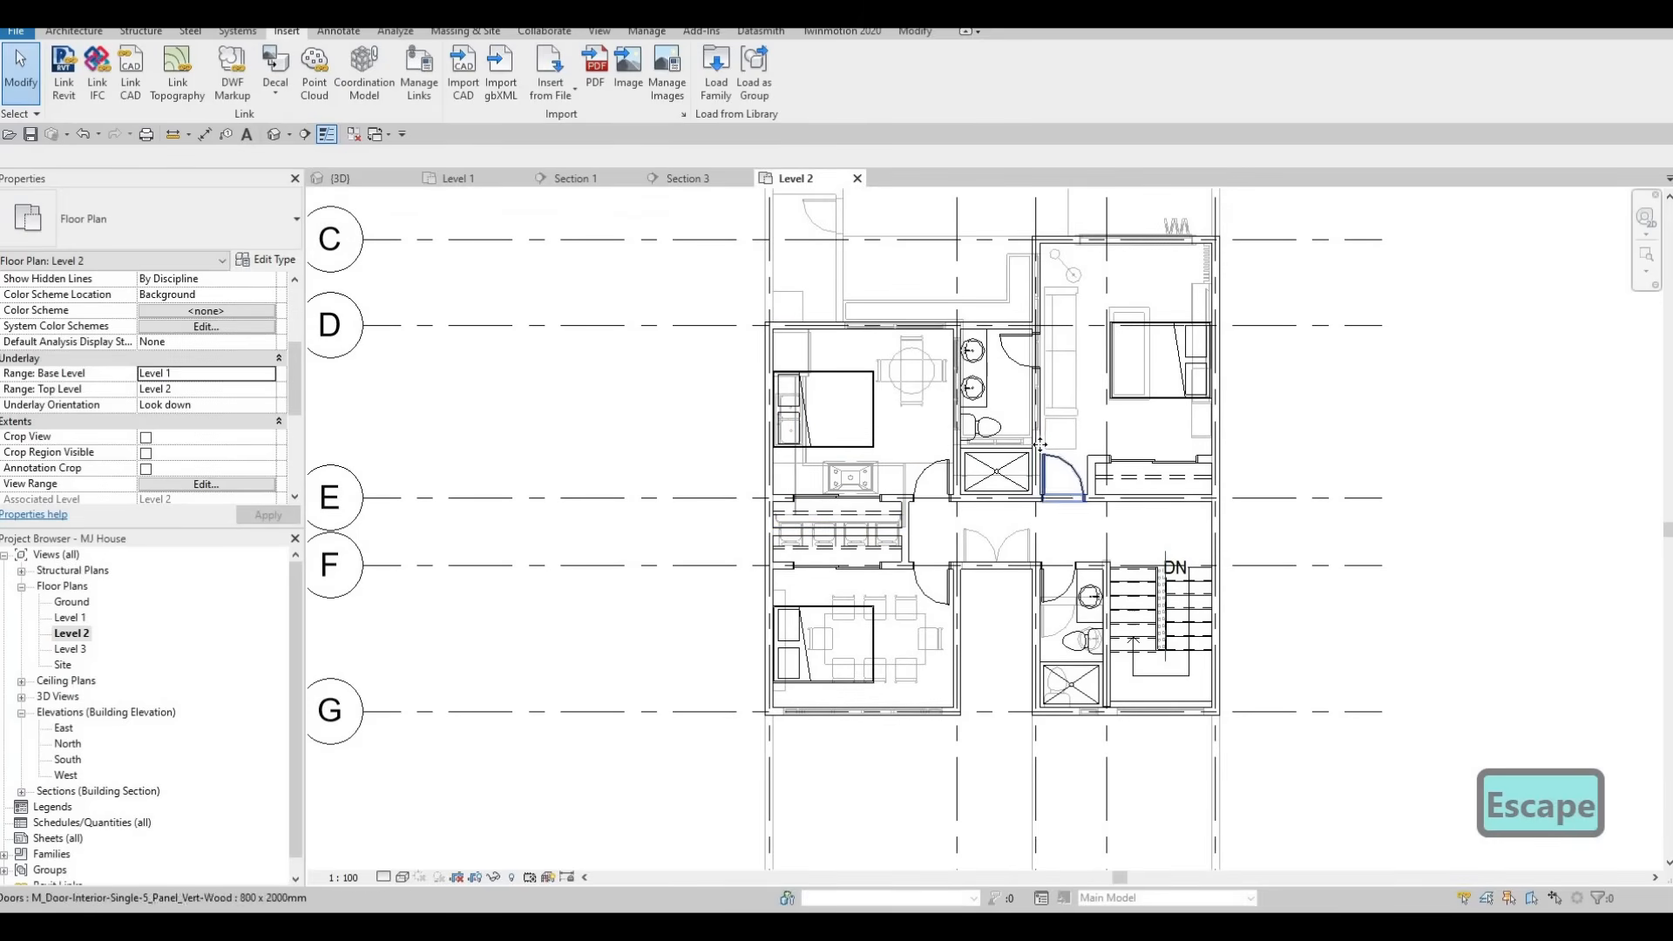
left_click(1066, 449)
key("c")
key("s")
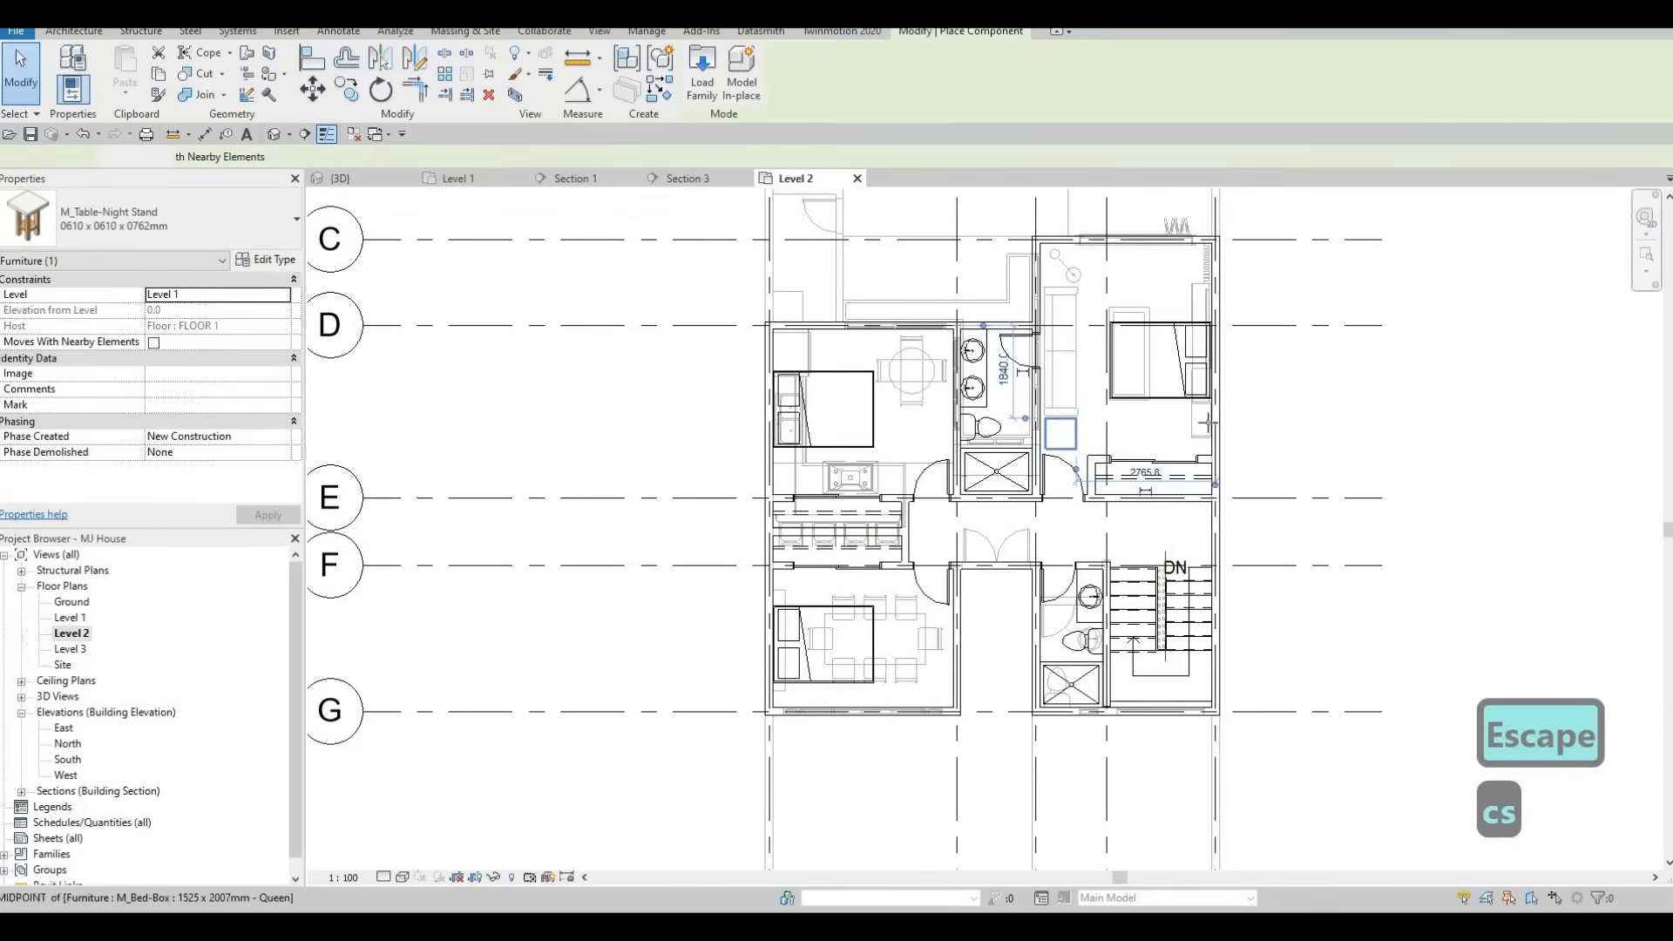
scroll(1194, 392, "up", 4)
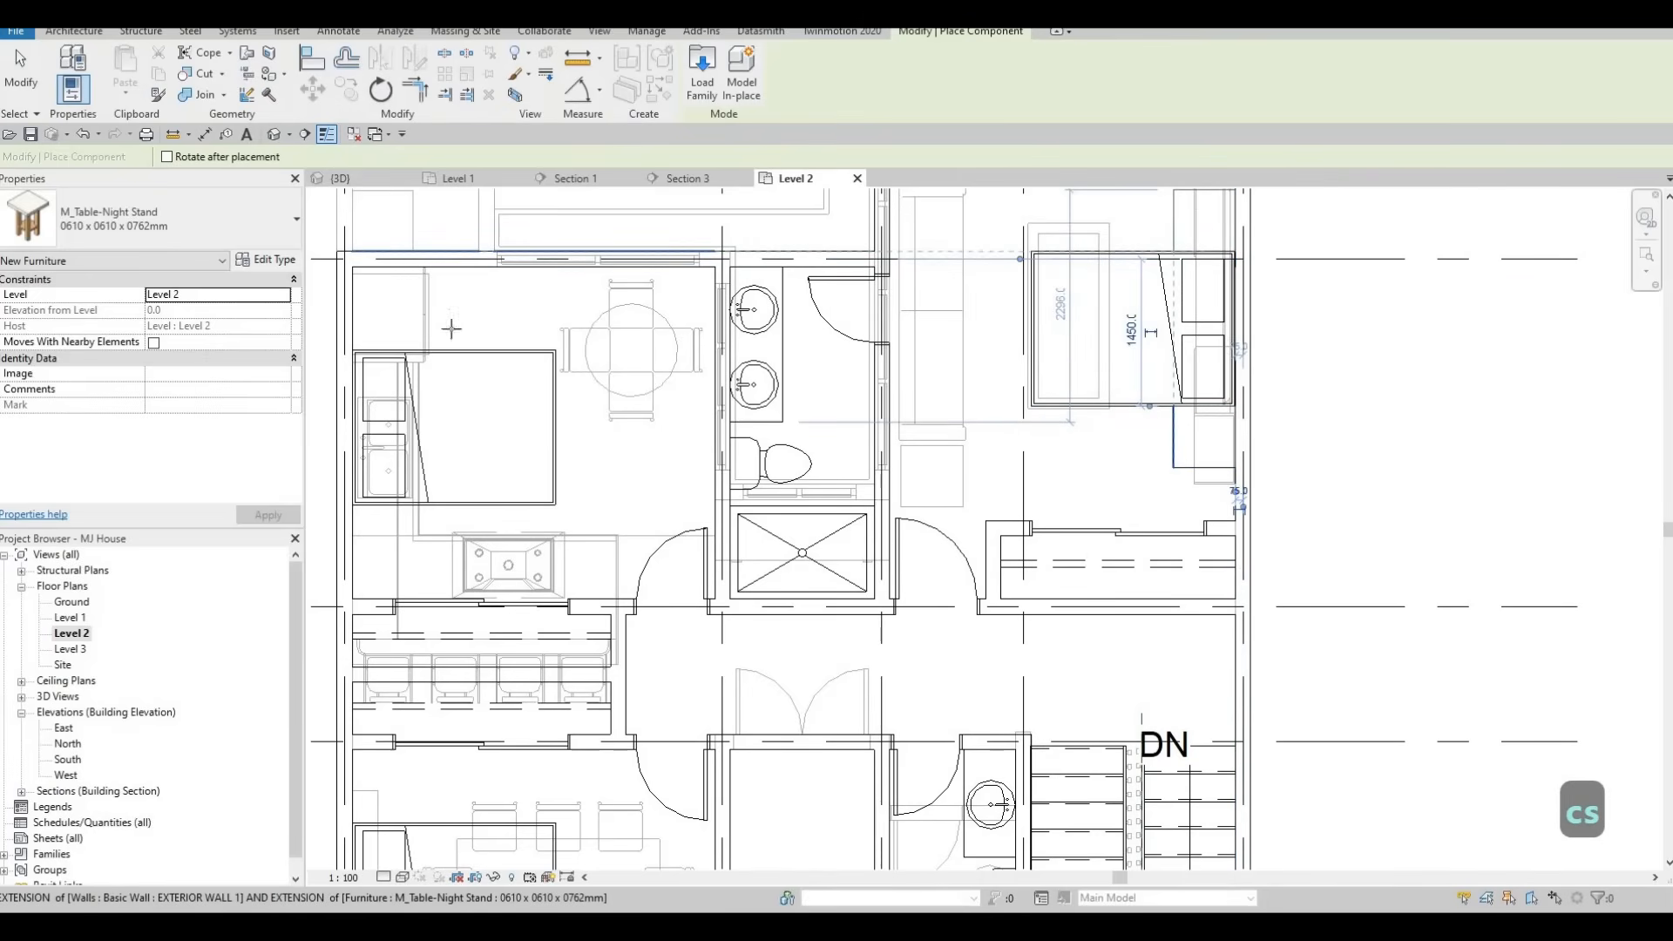
key("Escape")
left_click(249, 296)
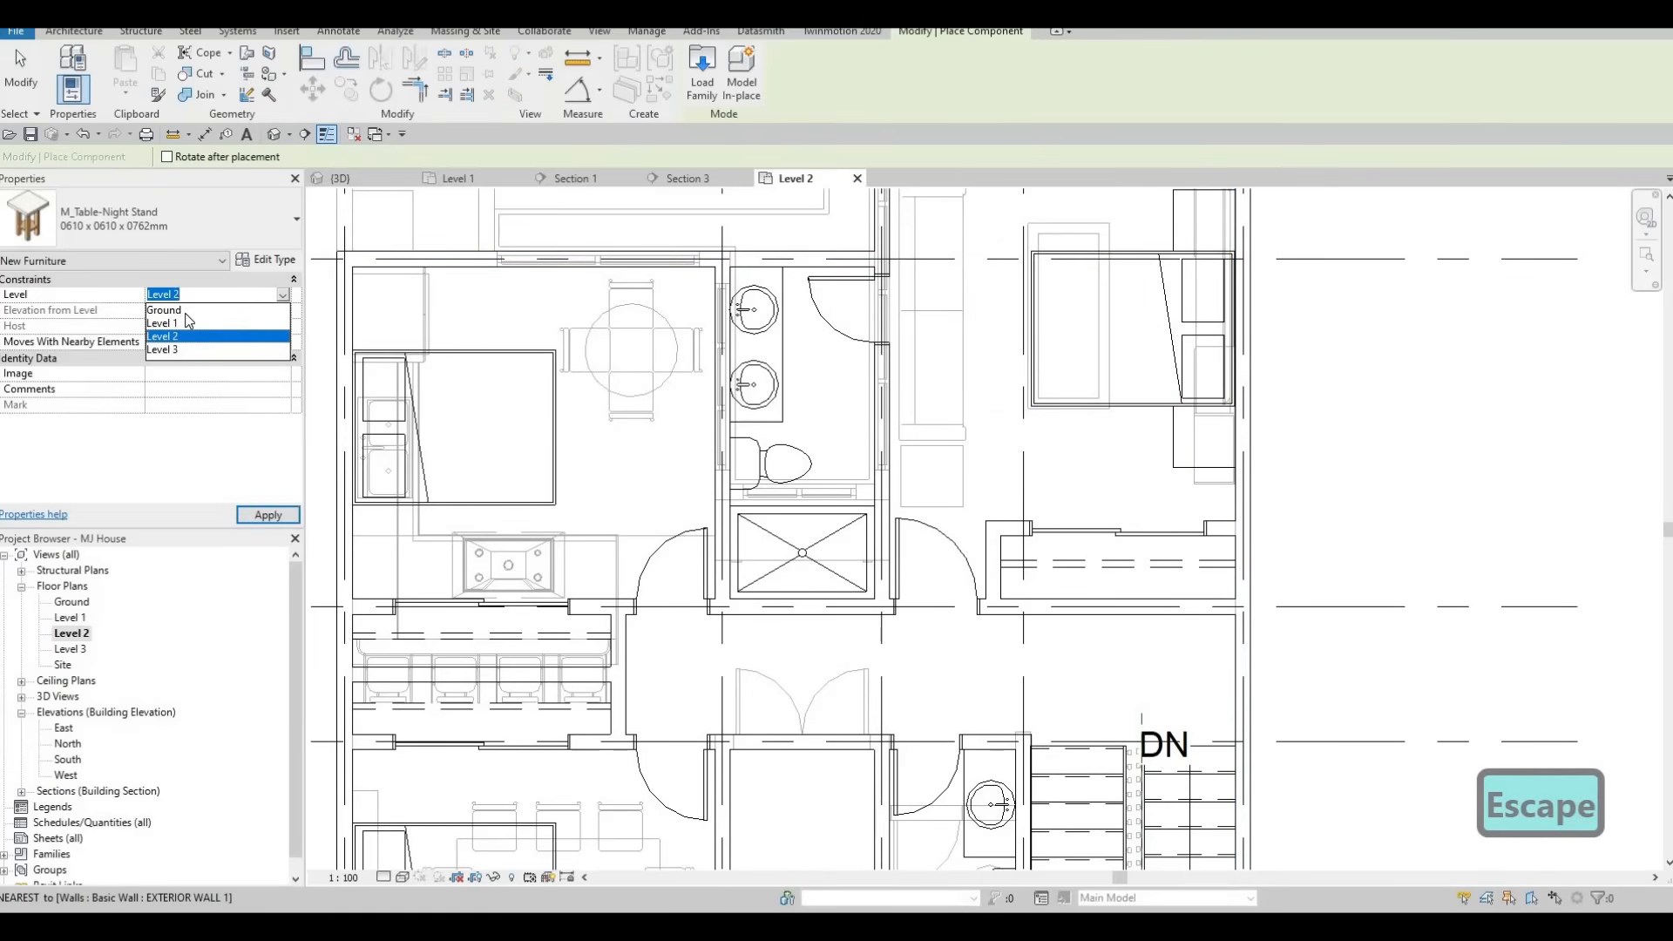
key("Escape")
key("Escape")
key("Escape")
key("Escape")
key("Escape")
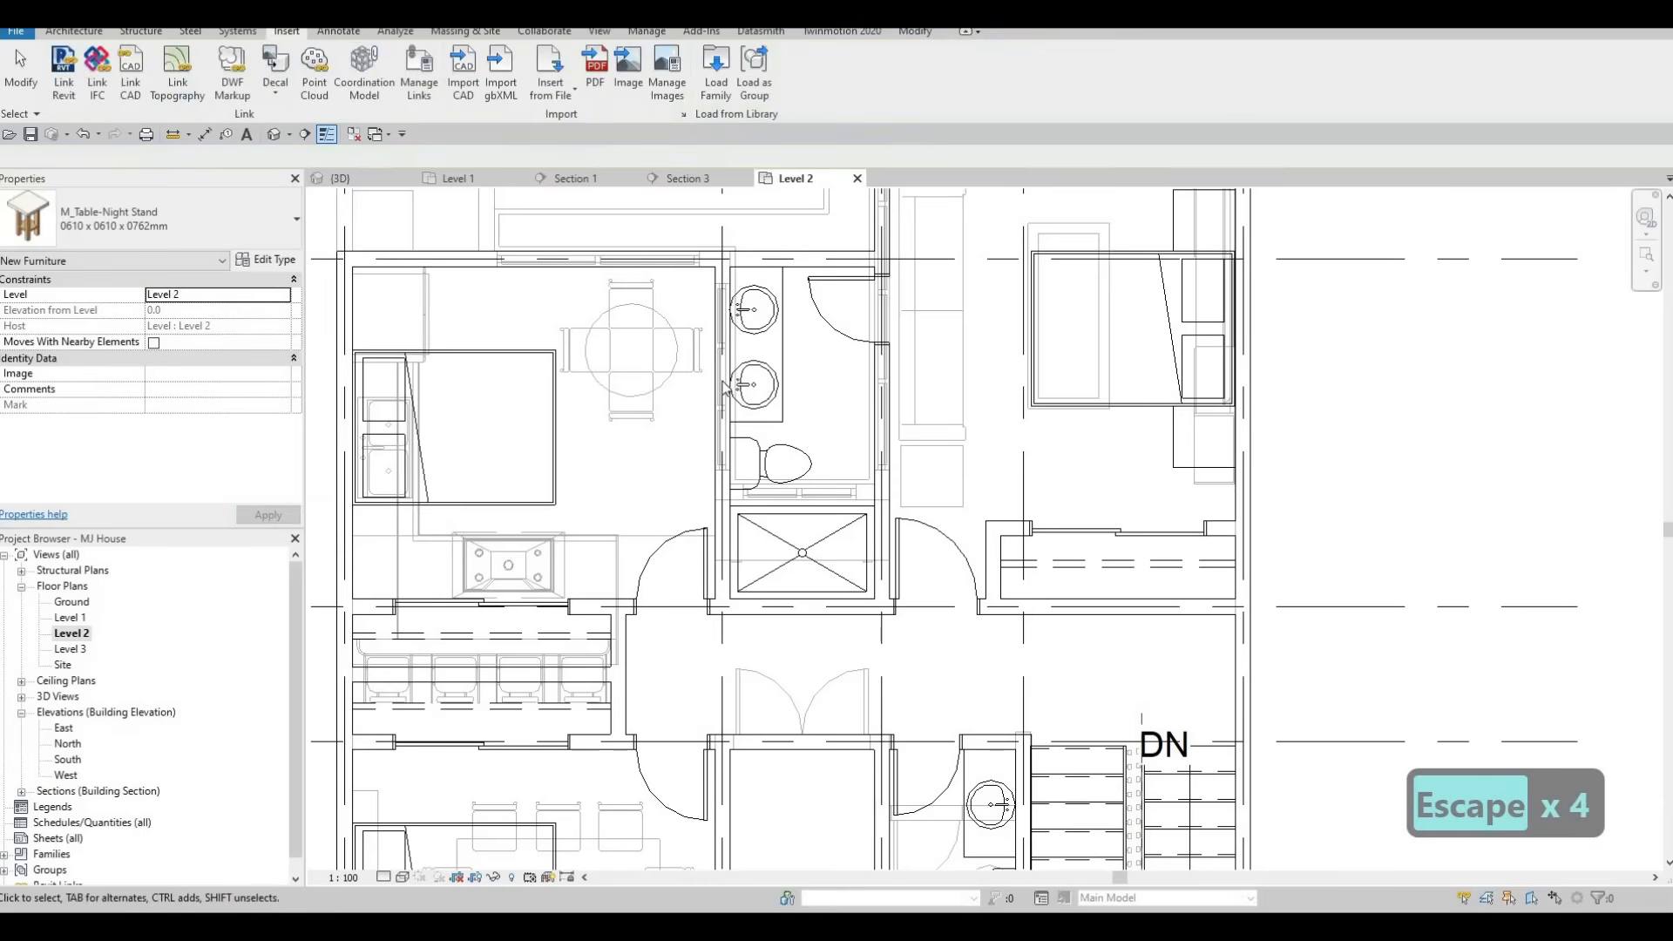
Set the Level 2 plan's underlay base level back to None.
scroll(228, 365, "down", 5)
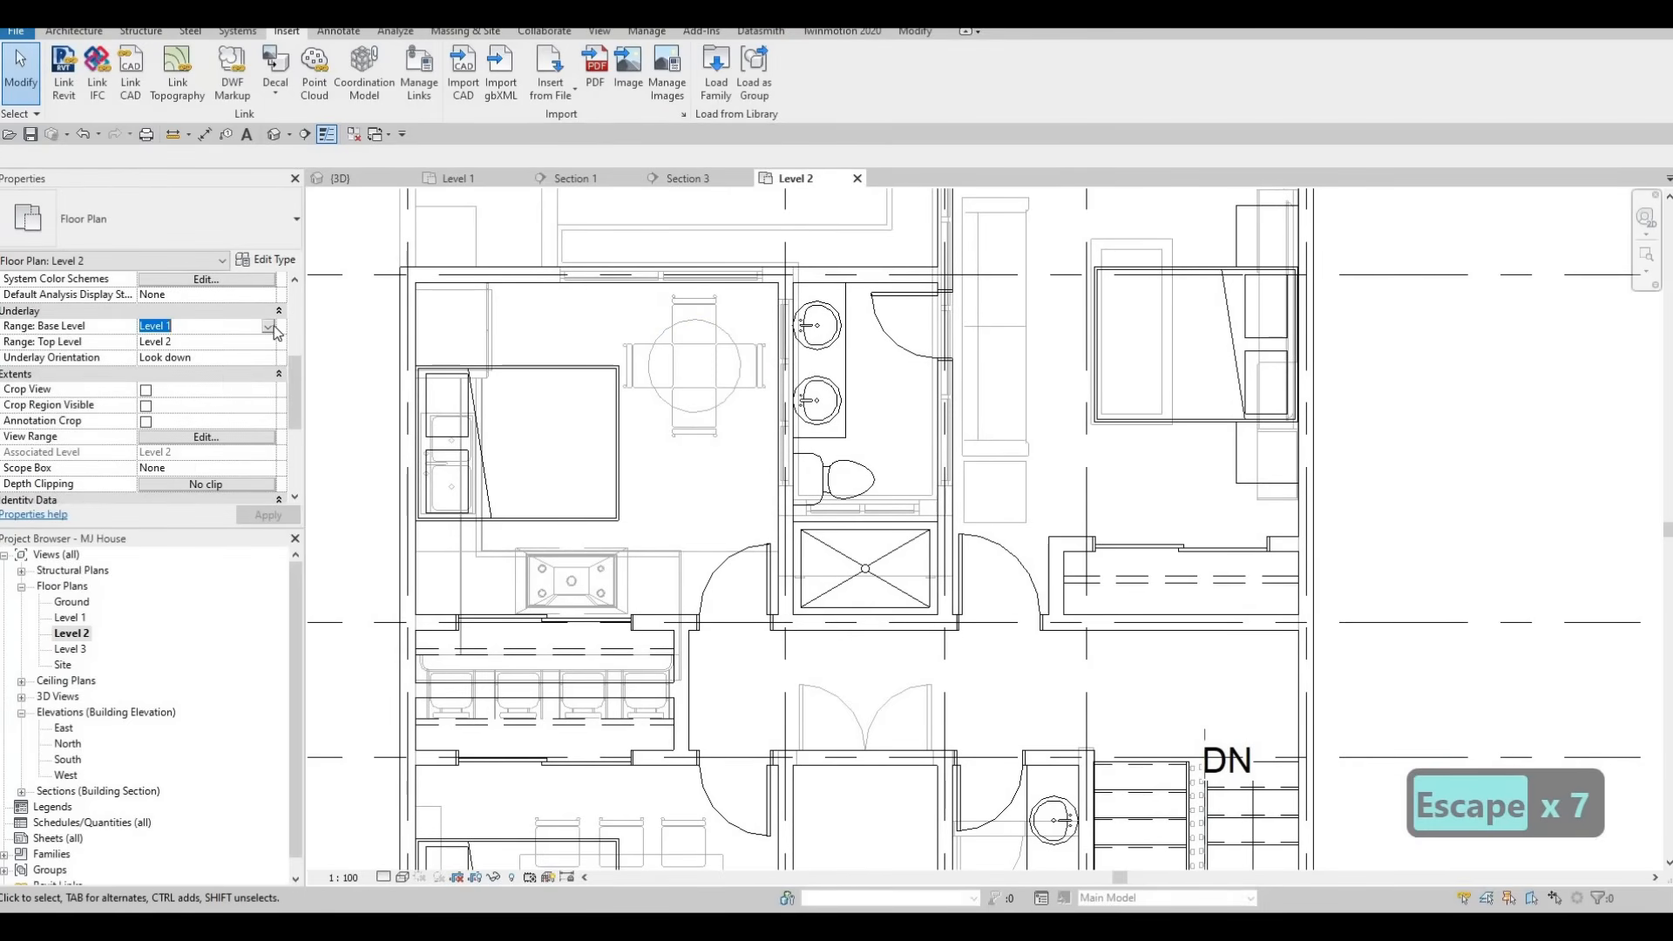
left_click(232, 331)
left_click(151, 342)
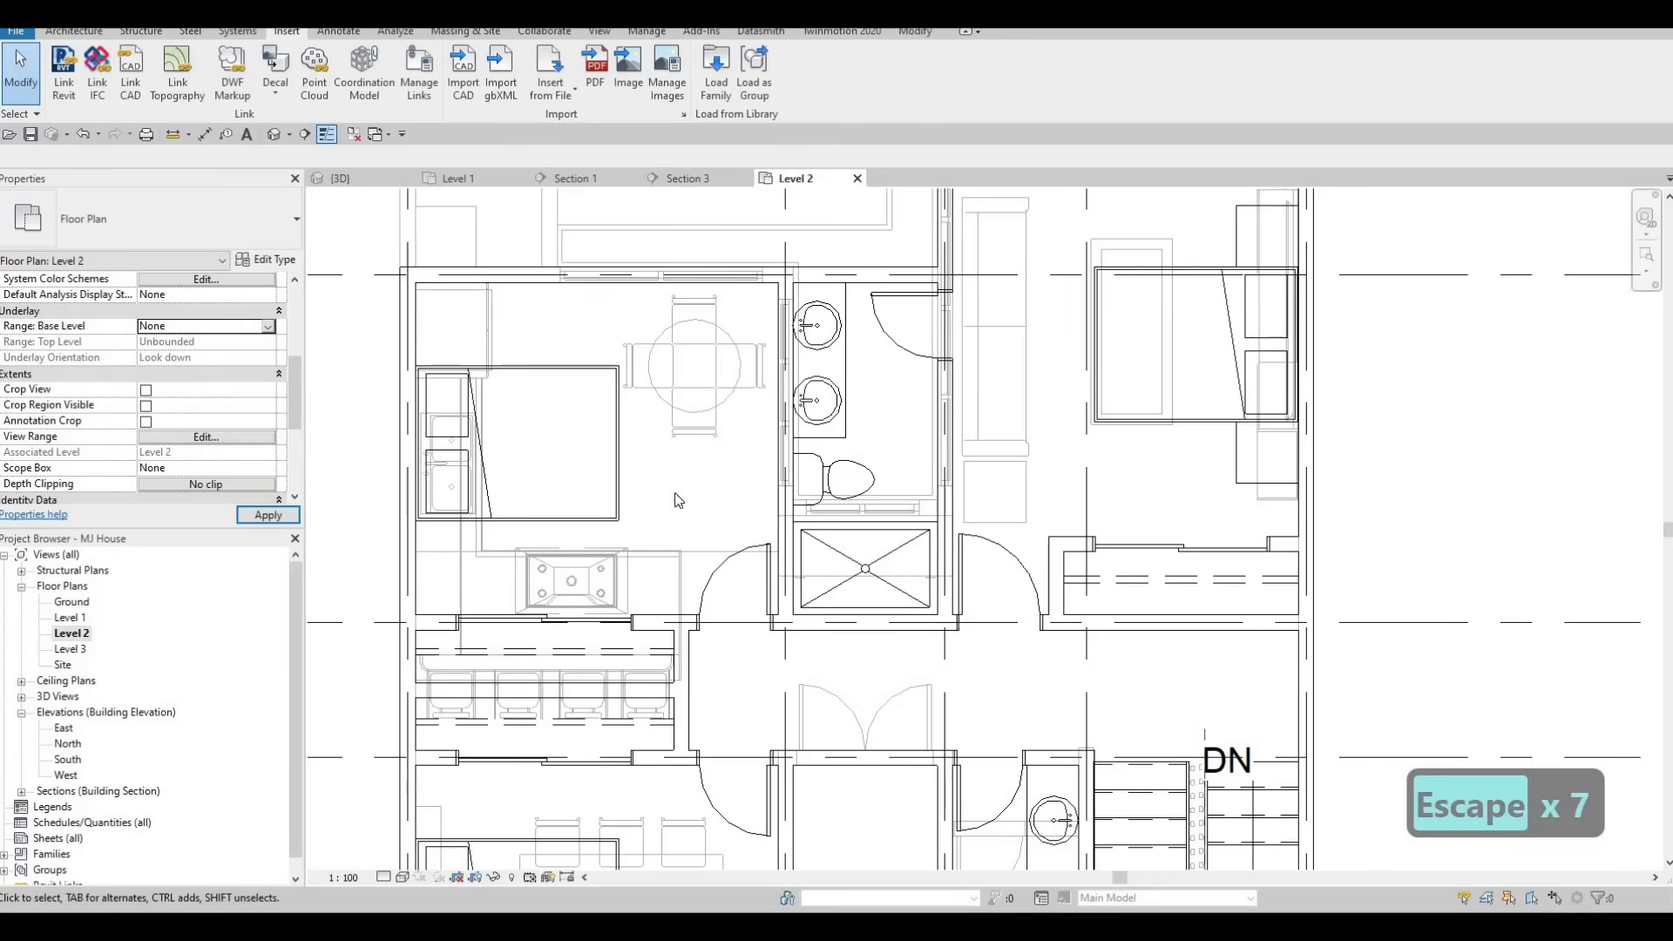
key("Escape")
key("Escape")
Create similar from a placed night stand and put one on each side of the upper-left bedroom's bed, against the exterior wall.
middle_click_drag(1198, 520, 1143, 576)
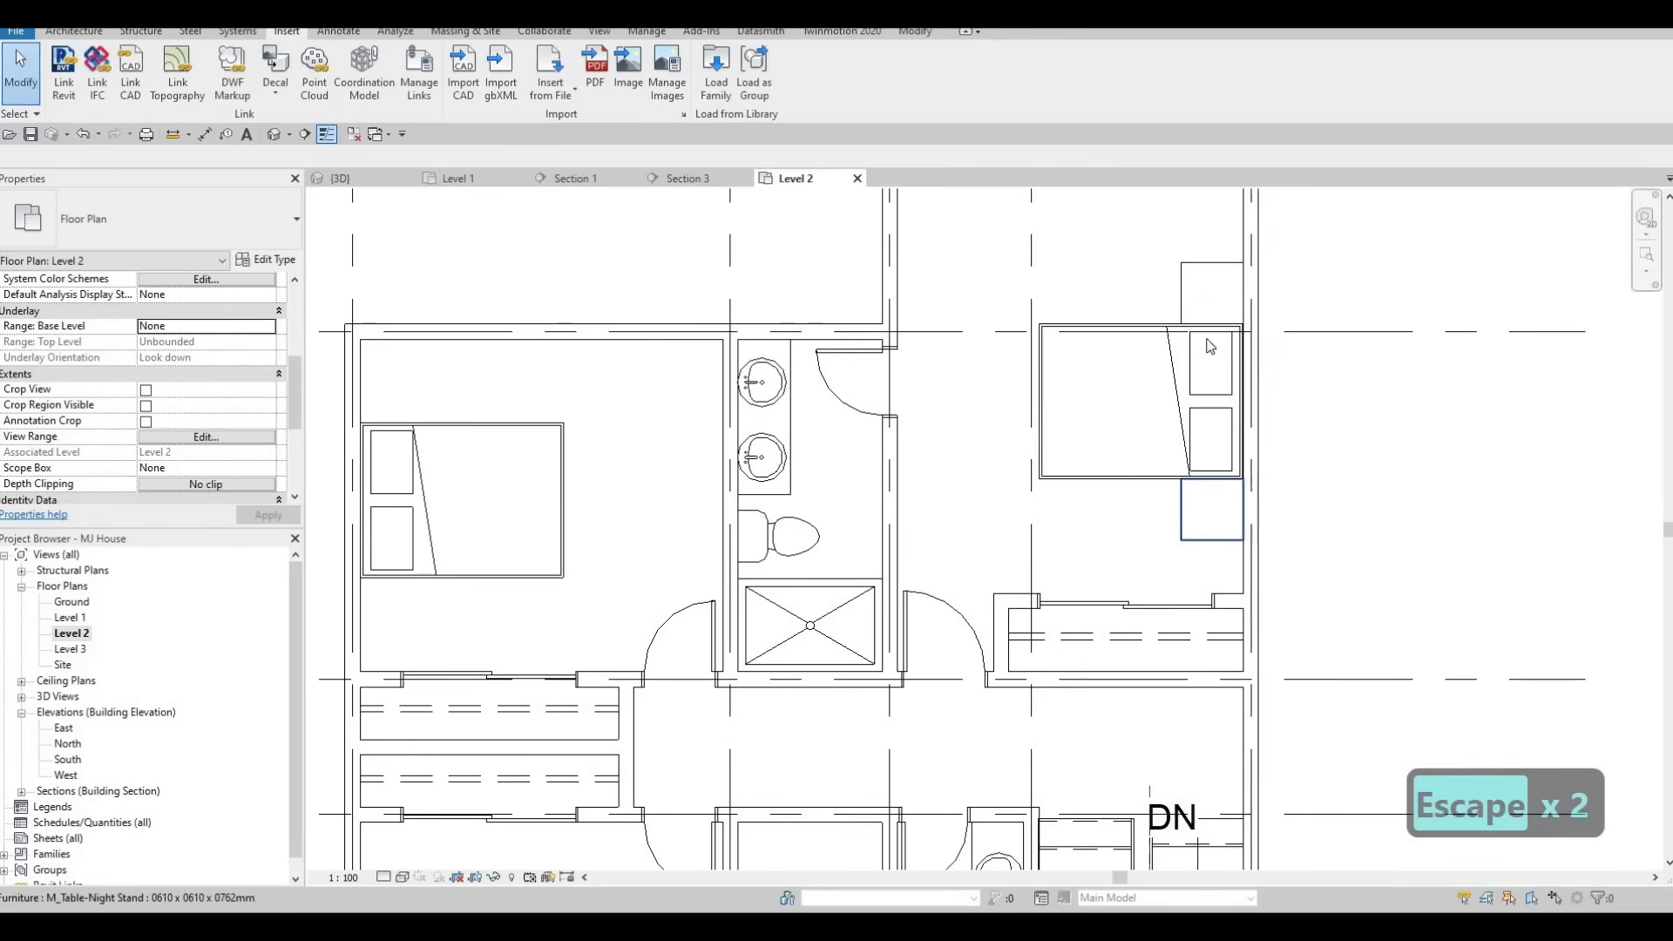
left_click(1164, 319)
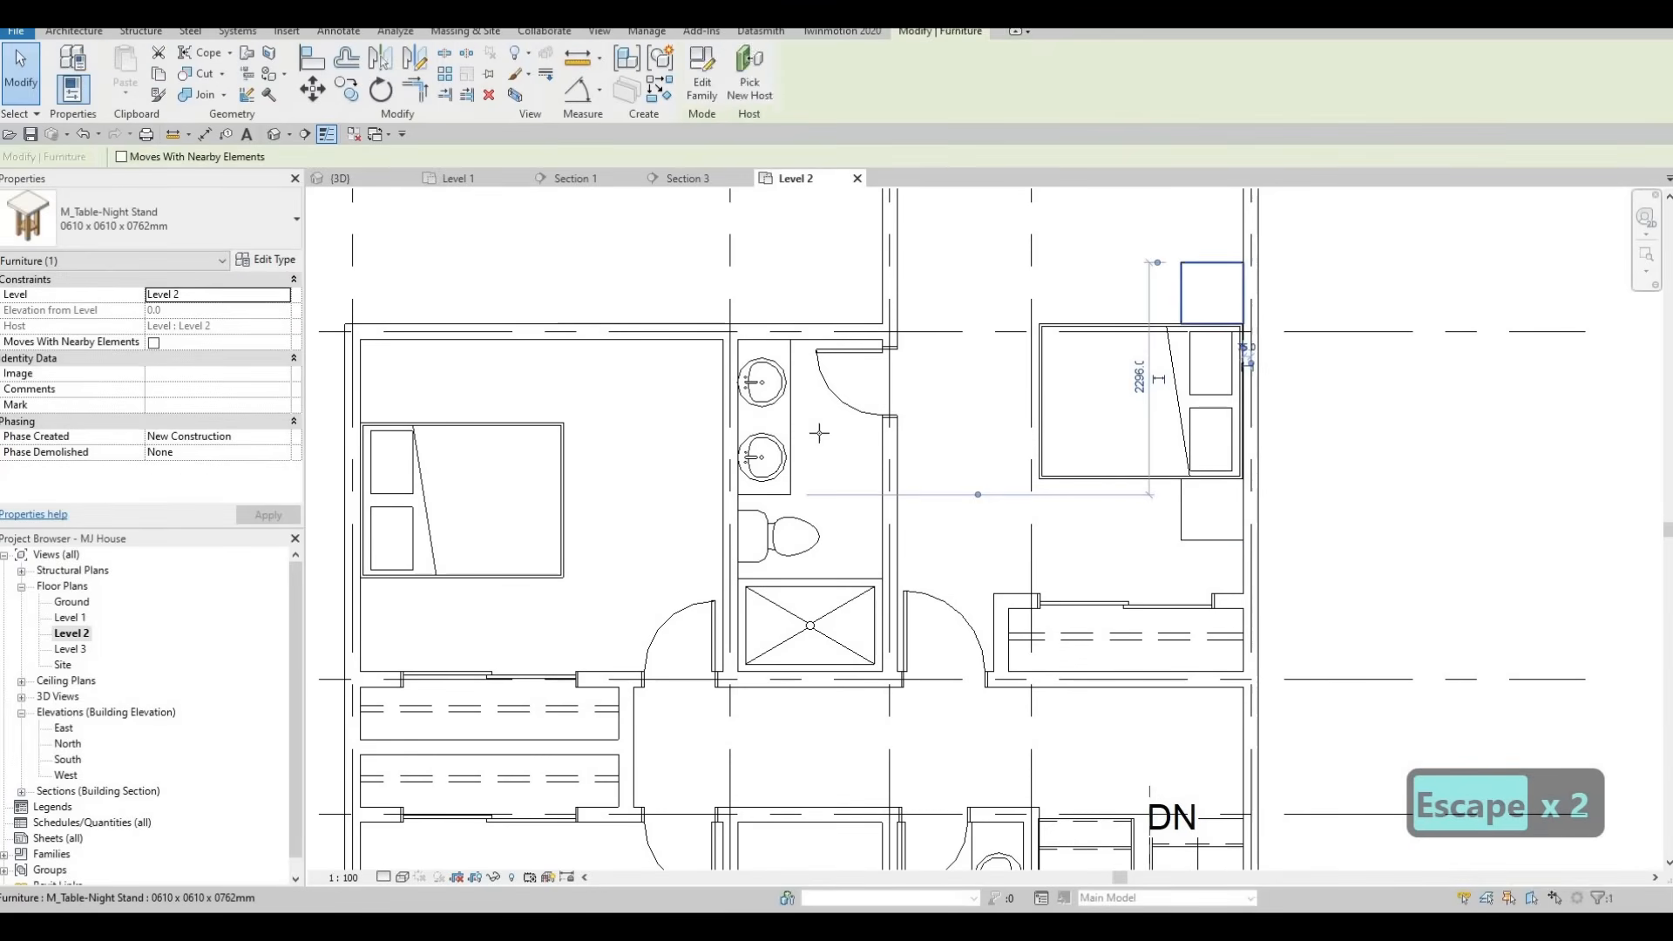
key("c")
key("s")
middle_click_drag(392, 389, 726, 424)
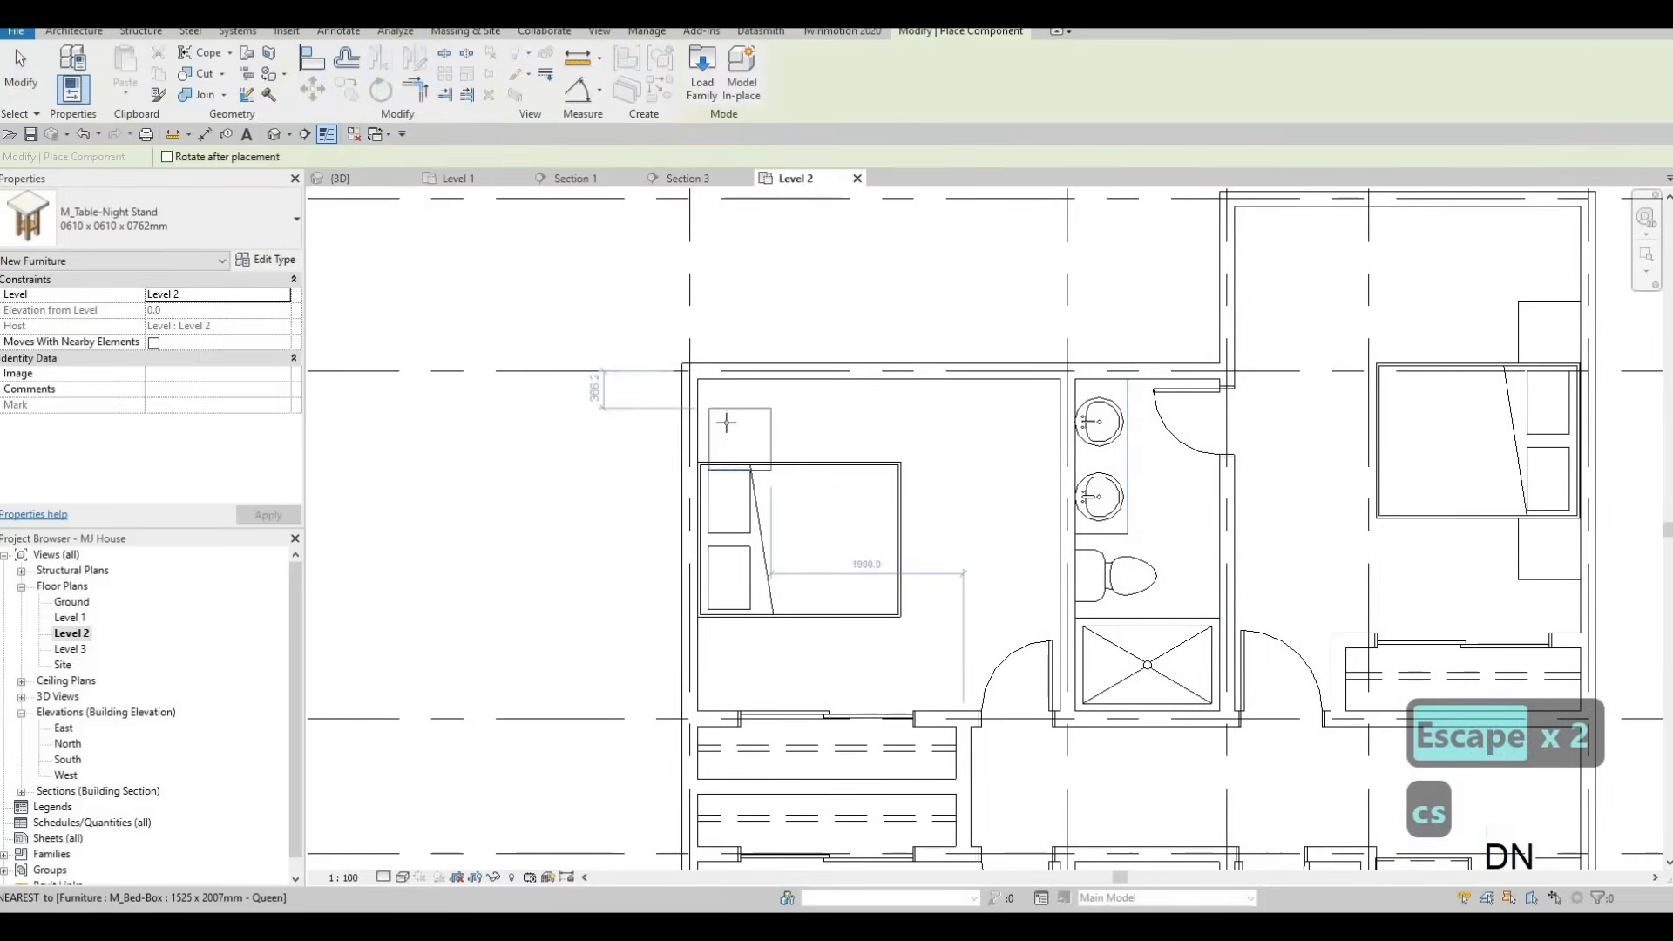
scroll(727, 424, "up", 1)
left_click(727, 430)
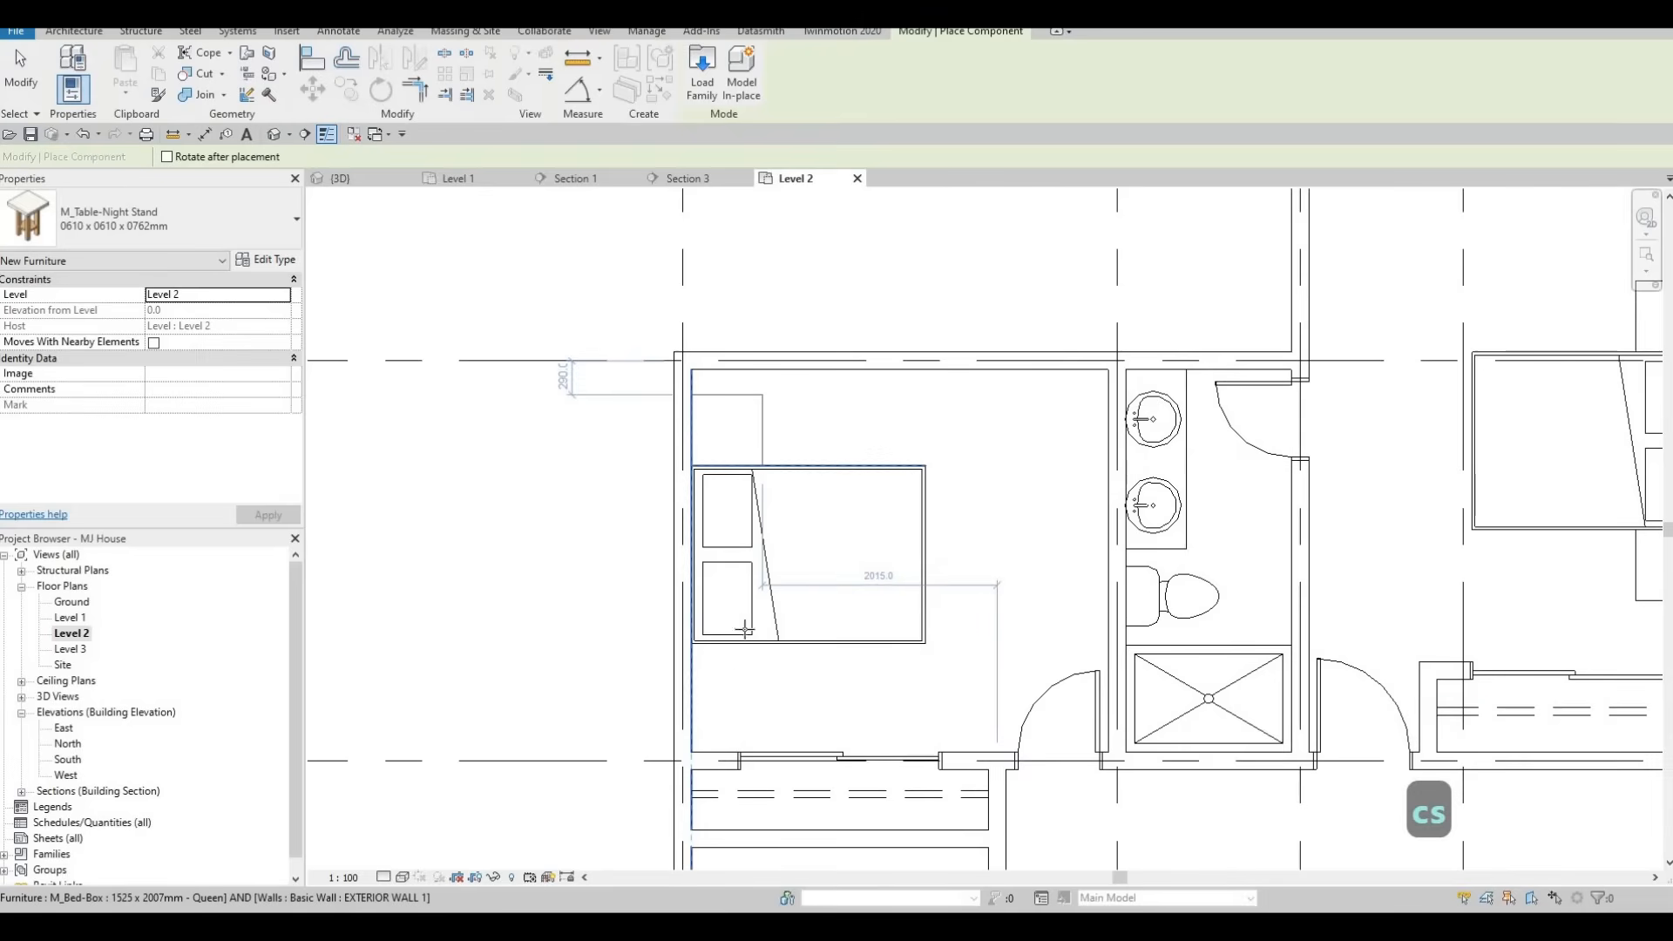
left_click(727, 679)
Place a night stand on each side of the lower-left bedroom's bed, against the exterior wall, and end the placement.
scroll(809, 522, "down", 2)
middle_click_drag(751, 863, 781, 599)
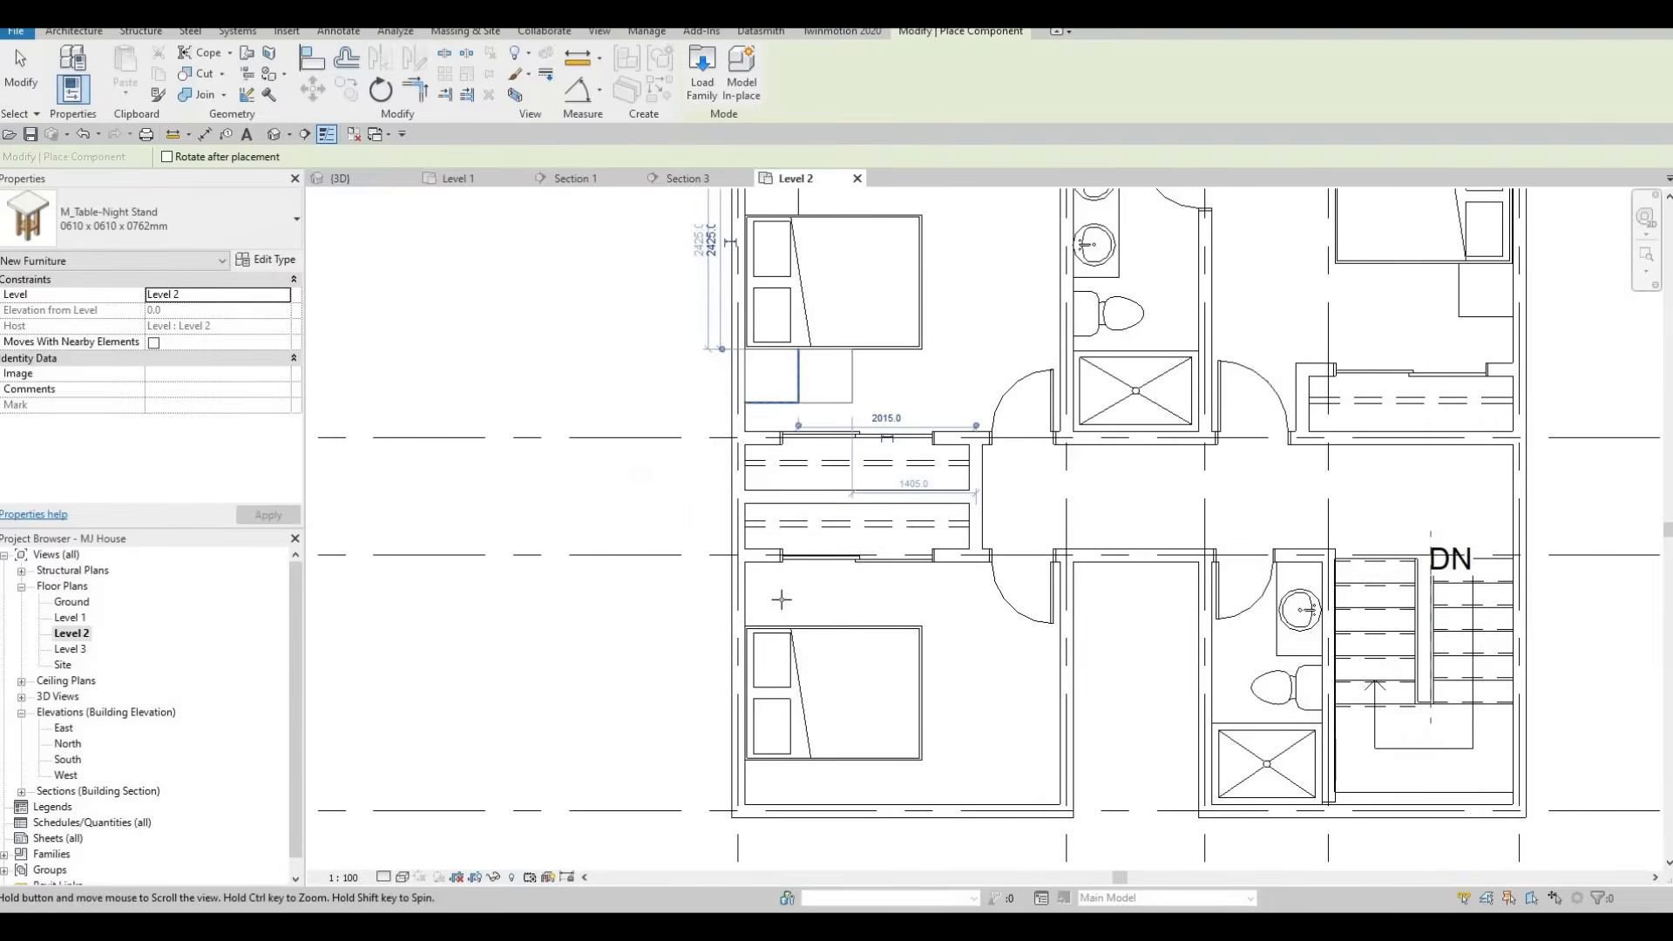
scroll(777, 610, "up", 2)
left_click(767, 607)
middle_click_drag(789, 701, 784, 488)
scroll(776, 523, "down", 2)
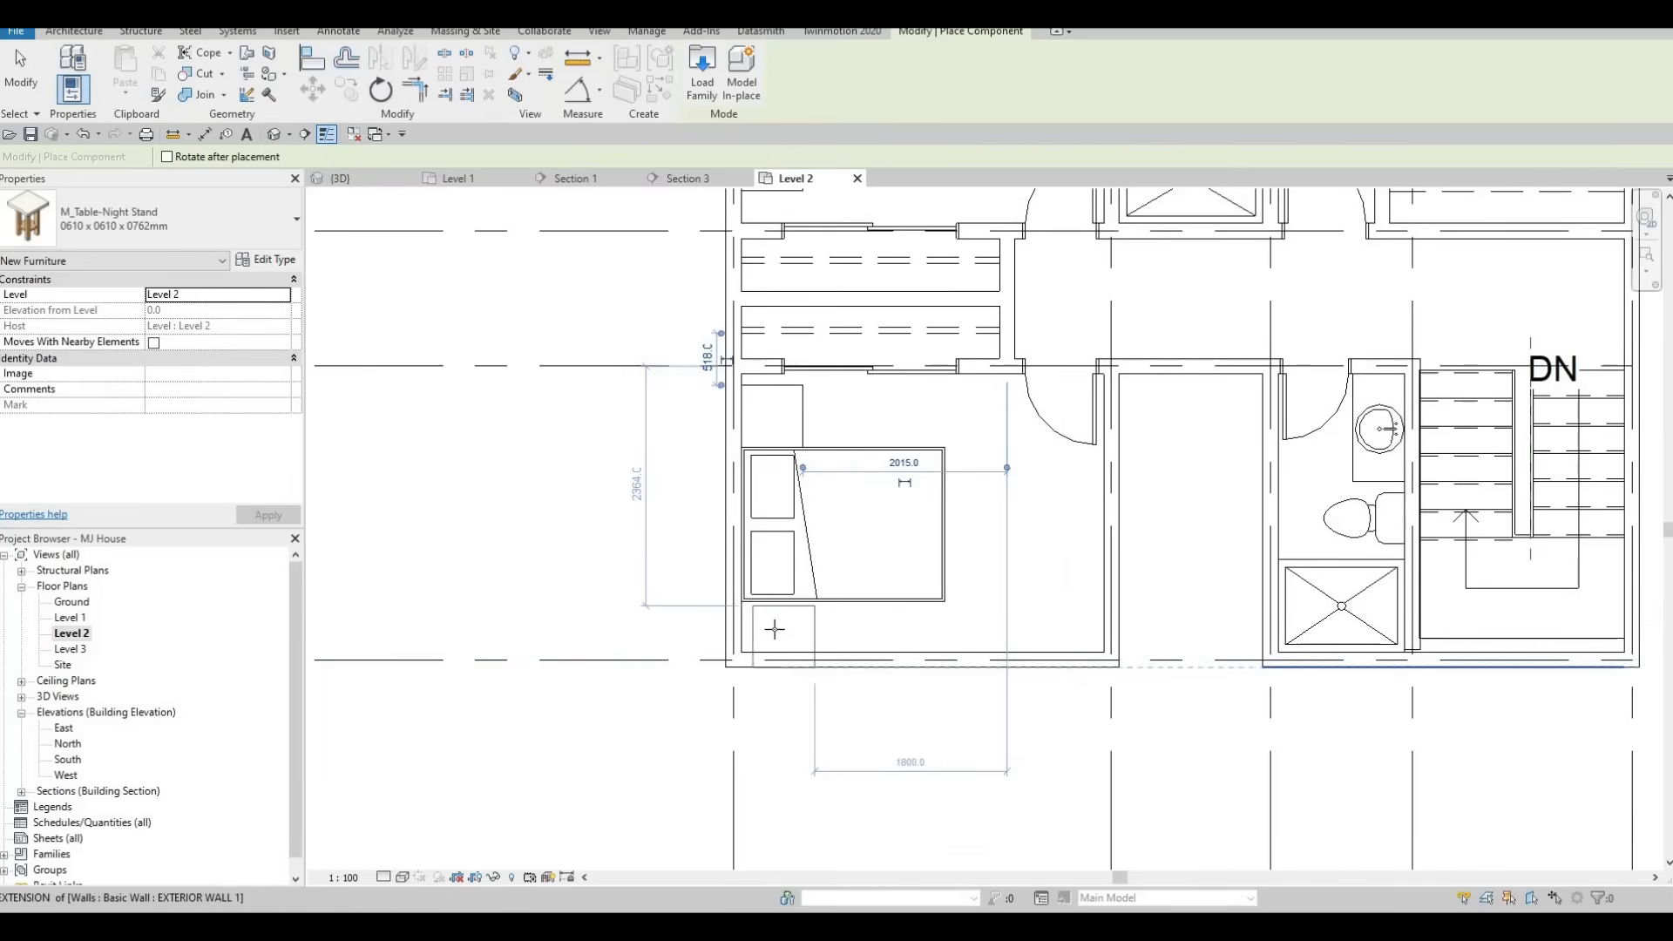
left_click(765, 622)
scroll(788, 606, "up", 1)
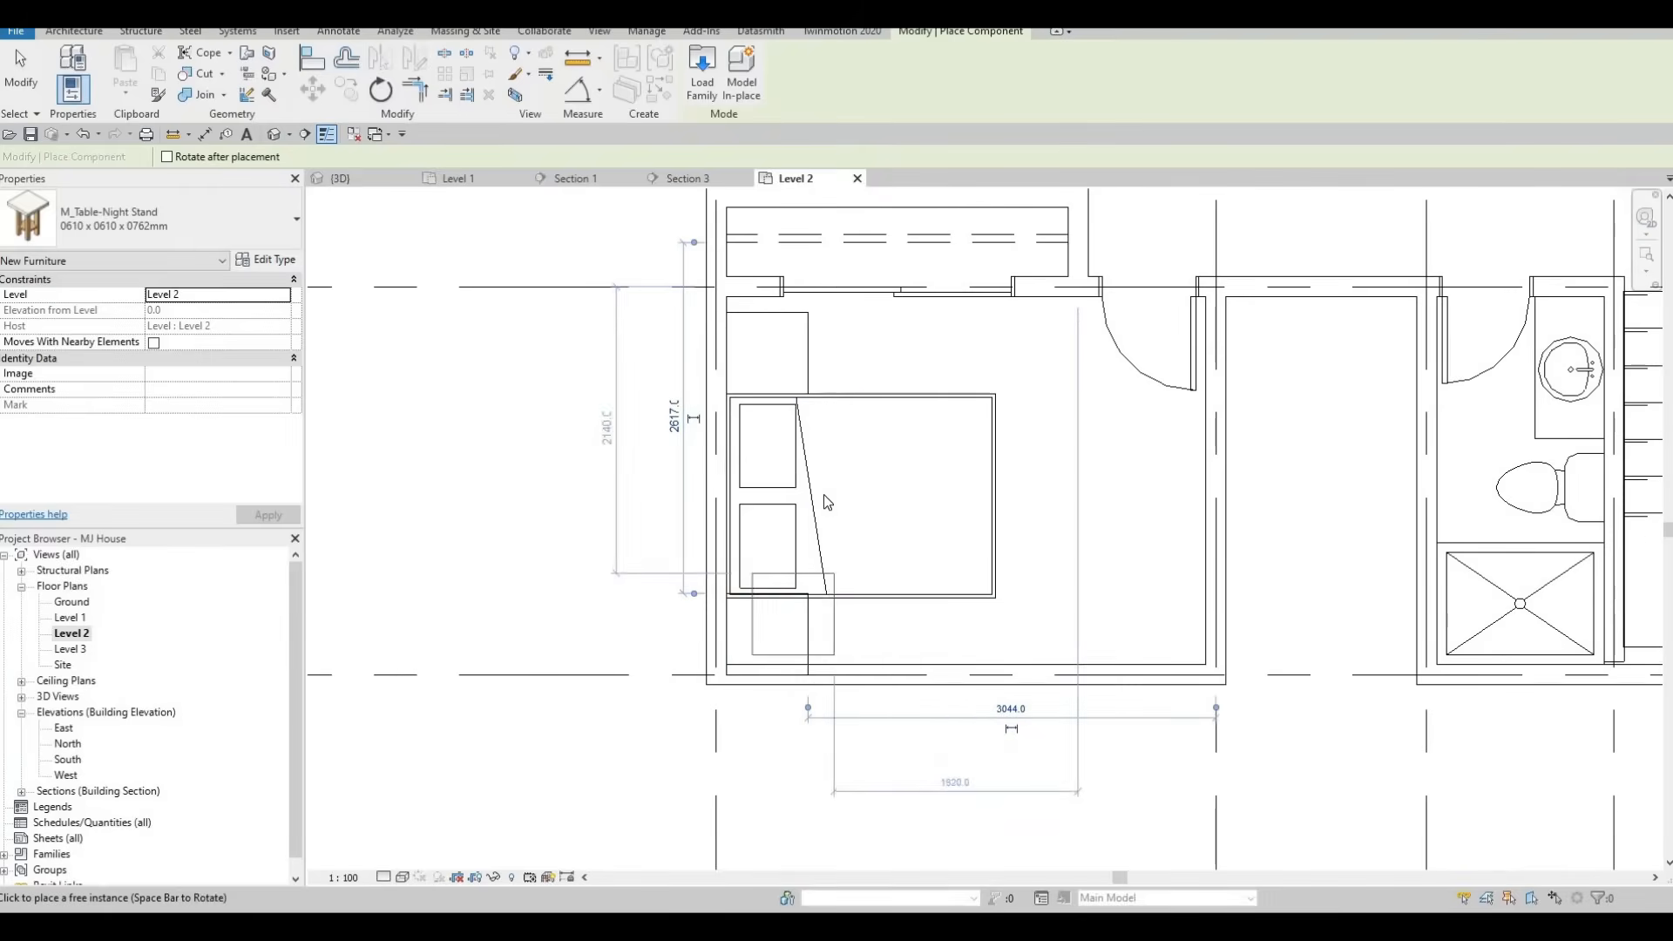
key("Escape")
key("Escape")
key("Escape")
Nudge the lower-left bedroom's bed and its upper night stand upward until the night stand meets the closet wall.
left_click(807, 406)
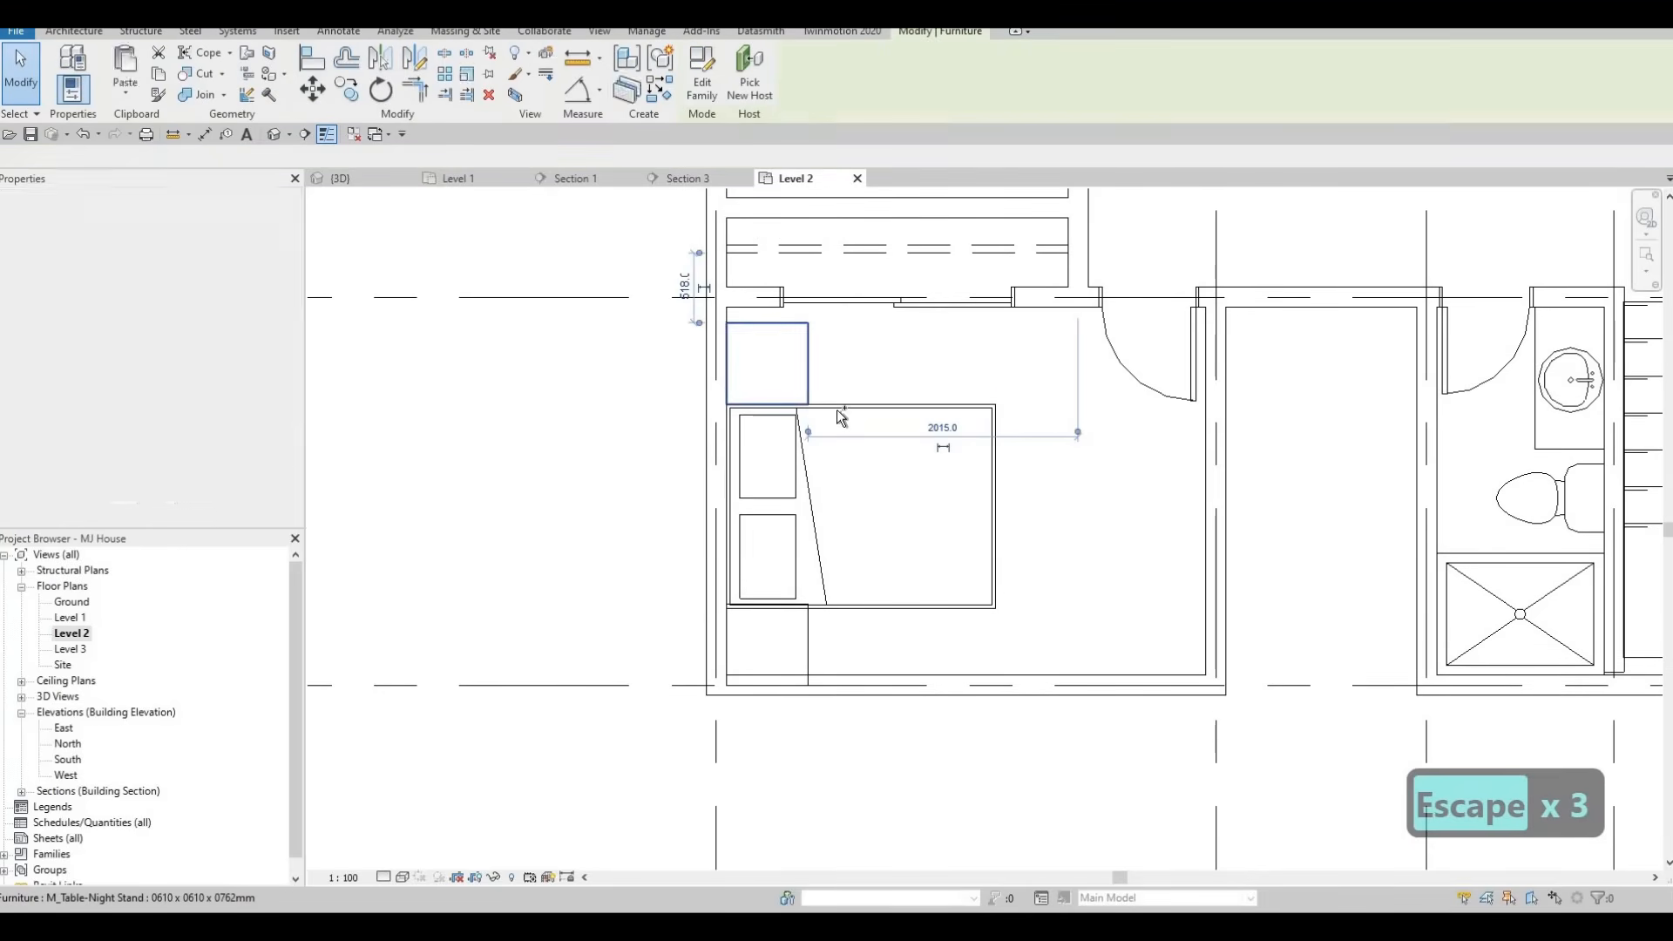
left_click(836, 410, "ctrl")
key("Up")
key("Up")
key("Up")
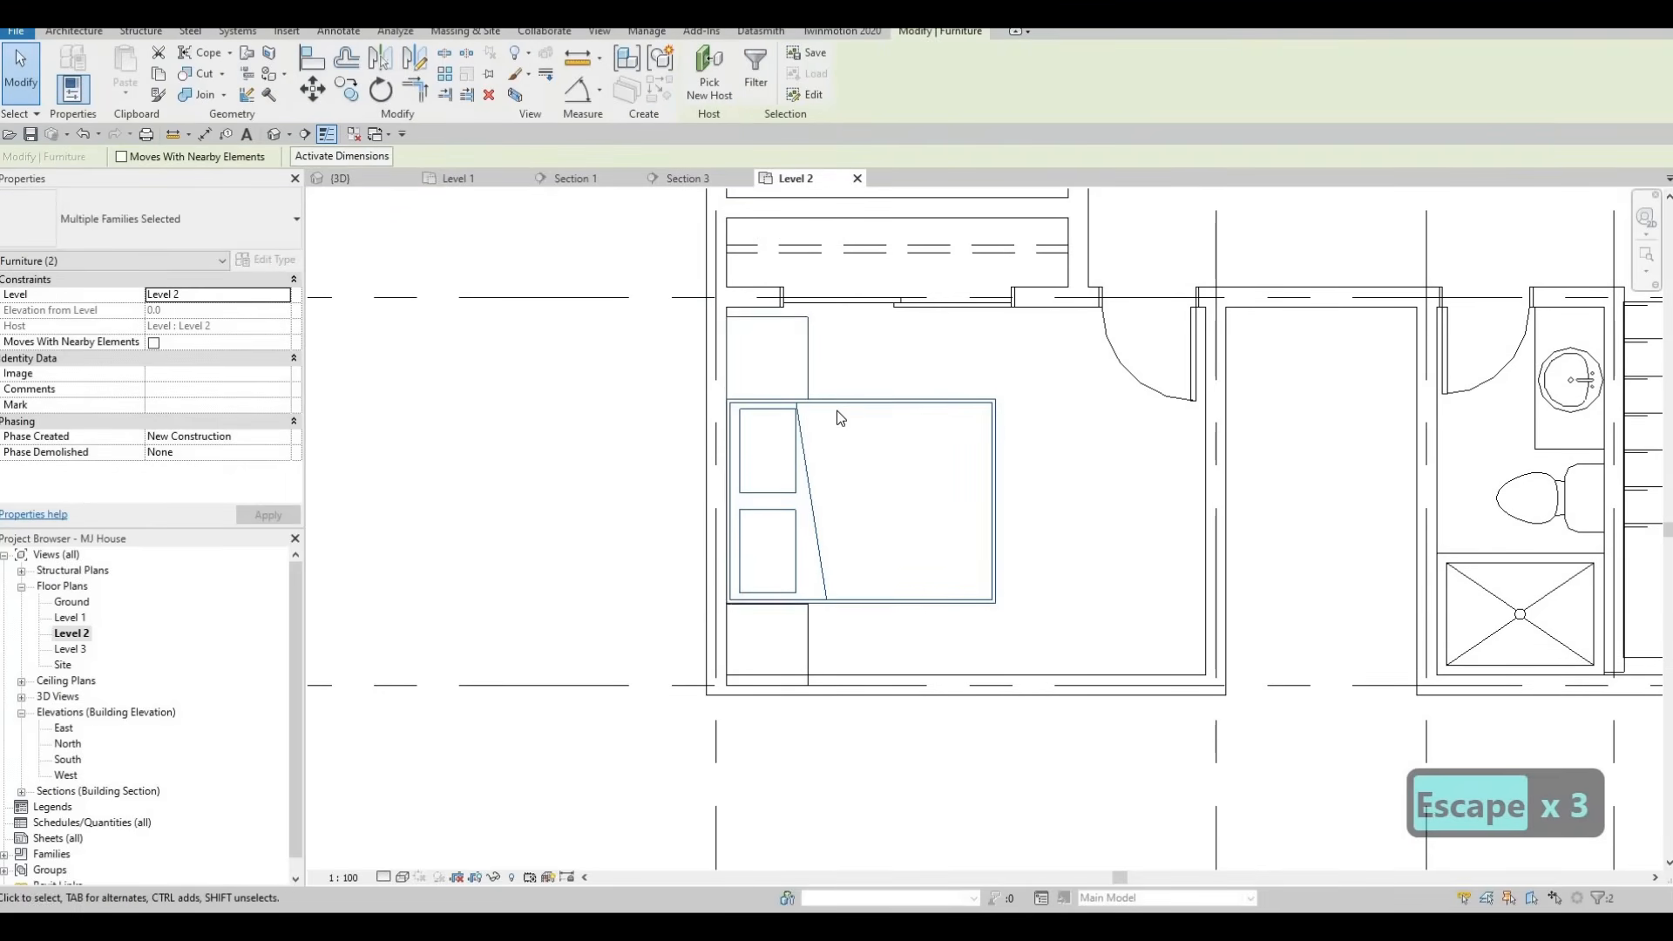
key("Up")
key("Up")
key("Escape")
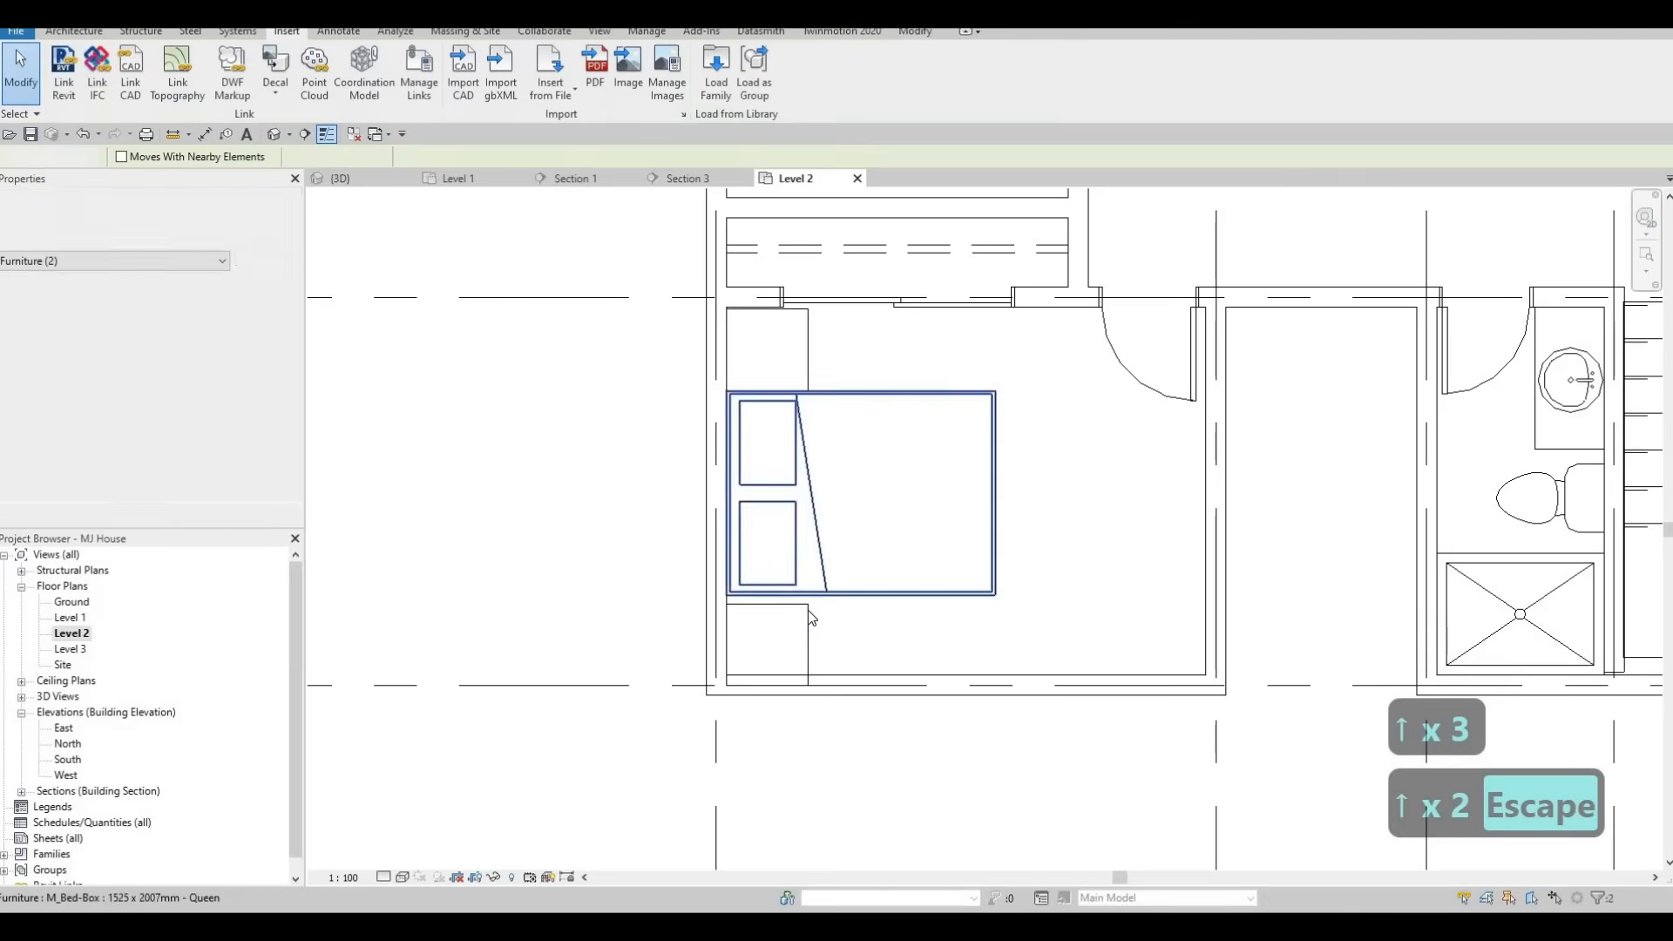
Align the top edge of the lower-left bedroom's lower night stand with the bottom edge of the bed.
key("a")
key("l")
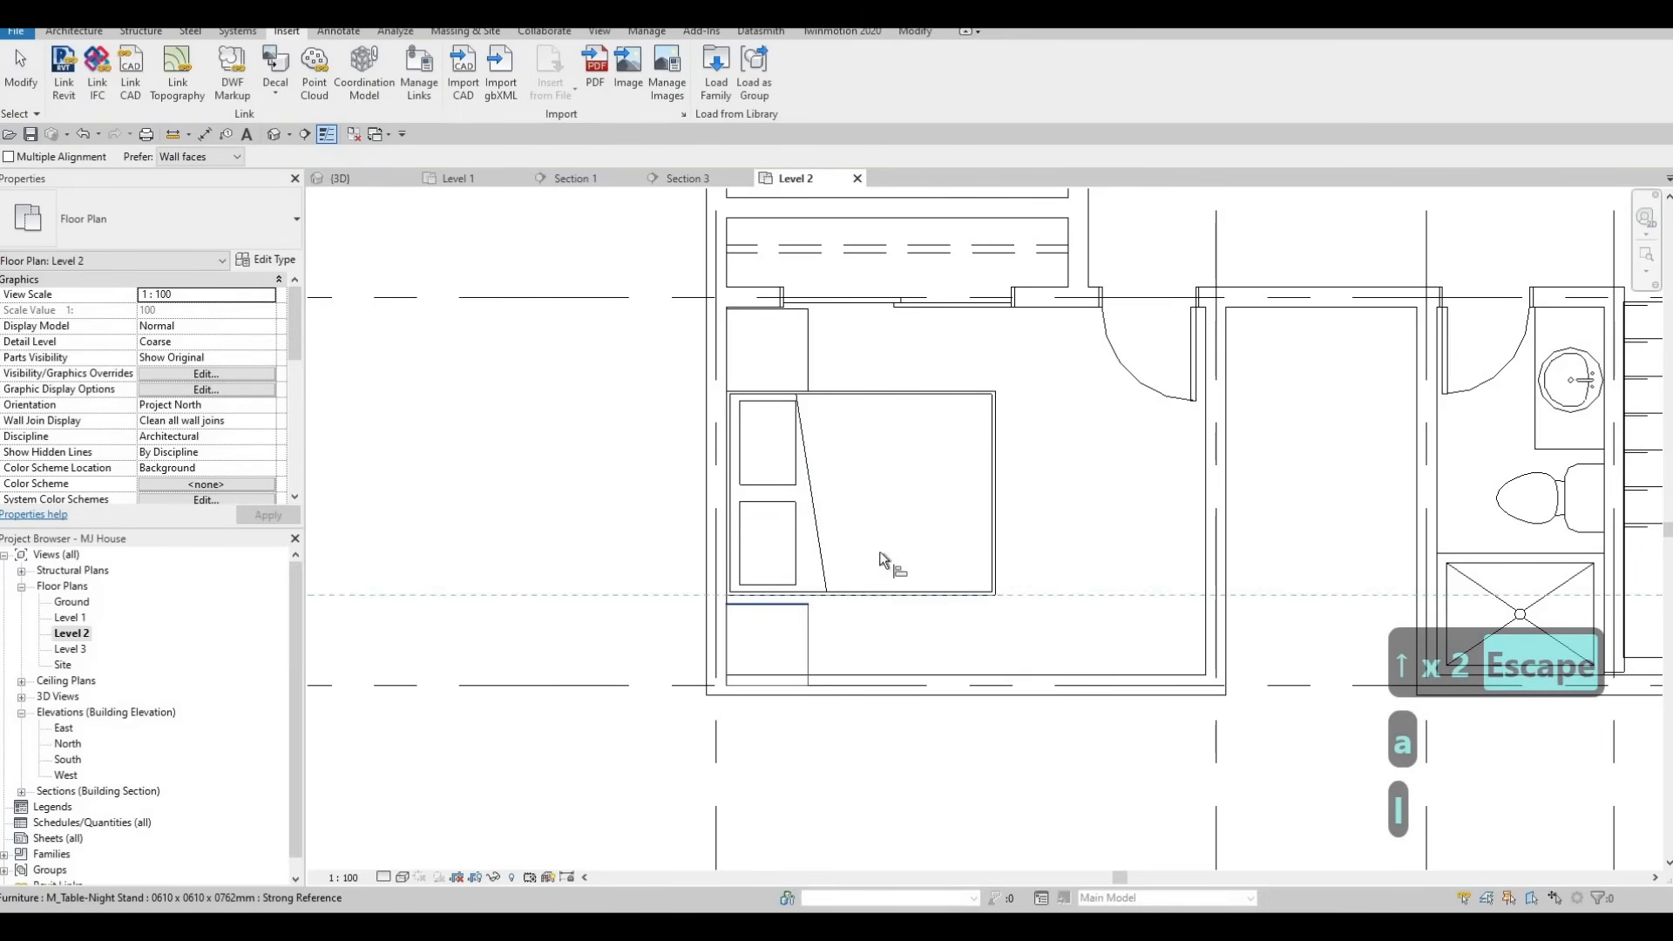
key("Escape")
middle_click_drag(856, 527, 841, 579)
key("Escape")
Nudge the lower-left bedroom's bed together with both its night stands upward by one increment.
scroll(841, 579, "down", 2)
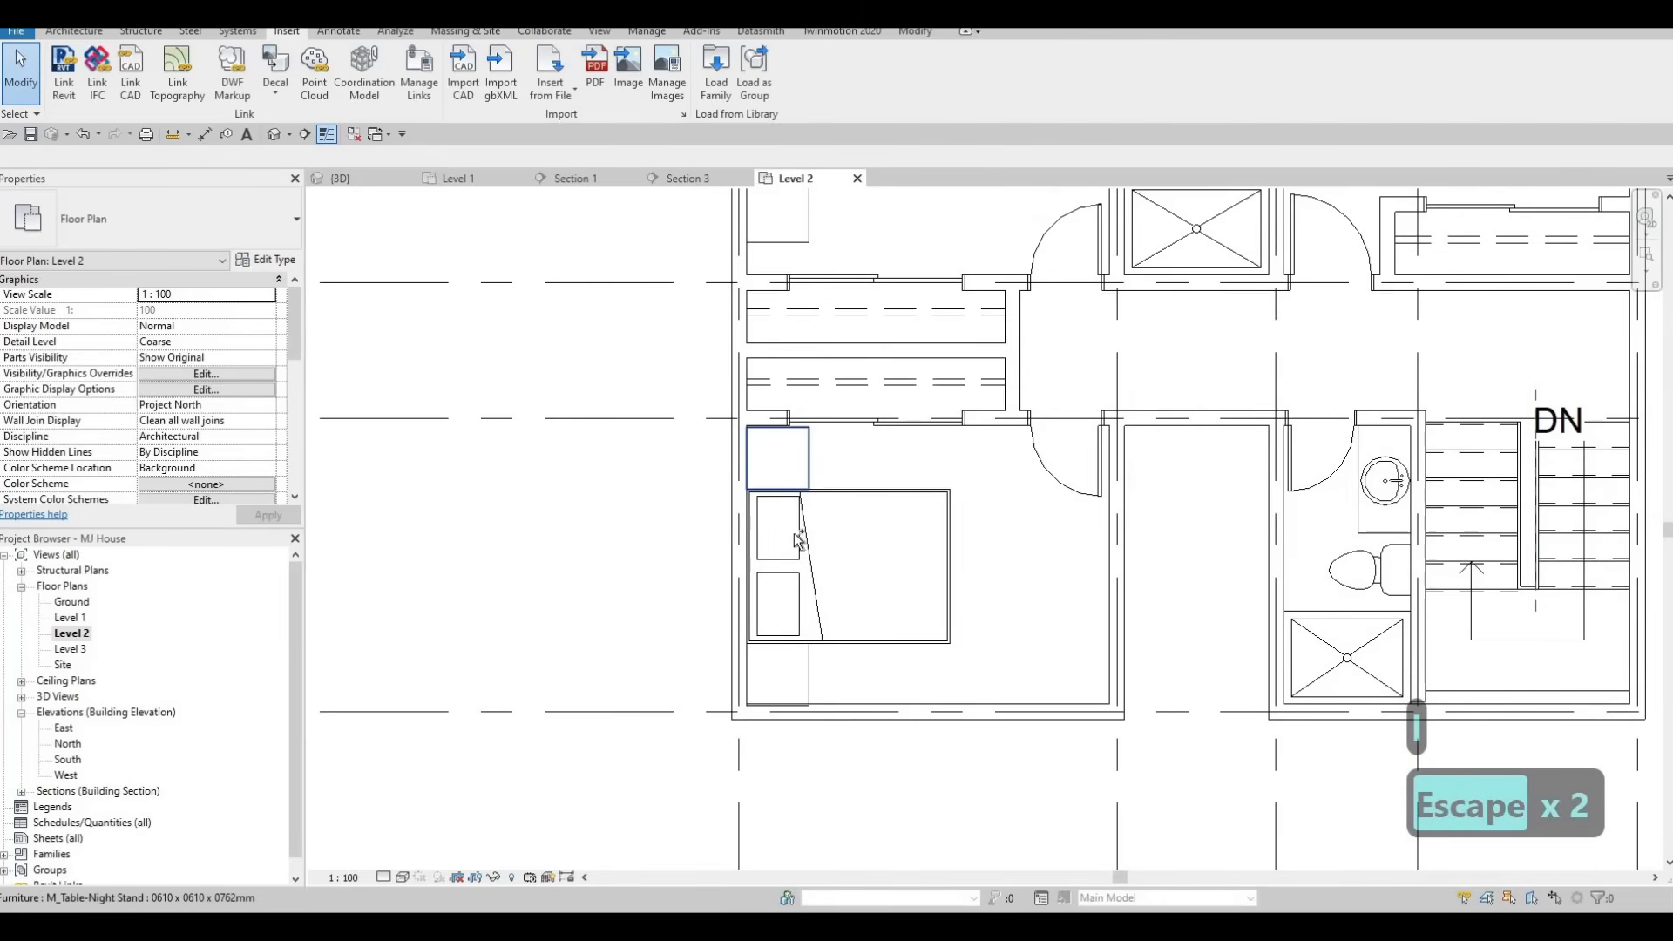
left_click(778, 458)
left_click(806, 677, "ctrl")
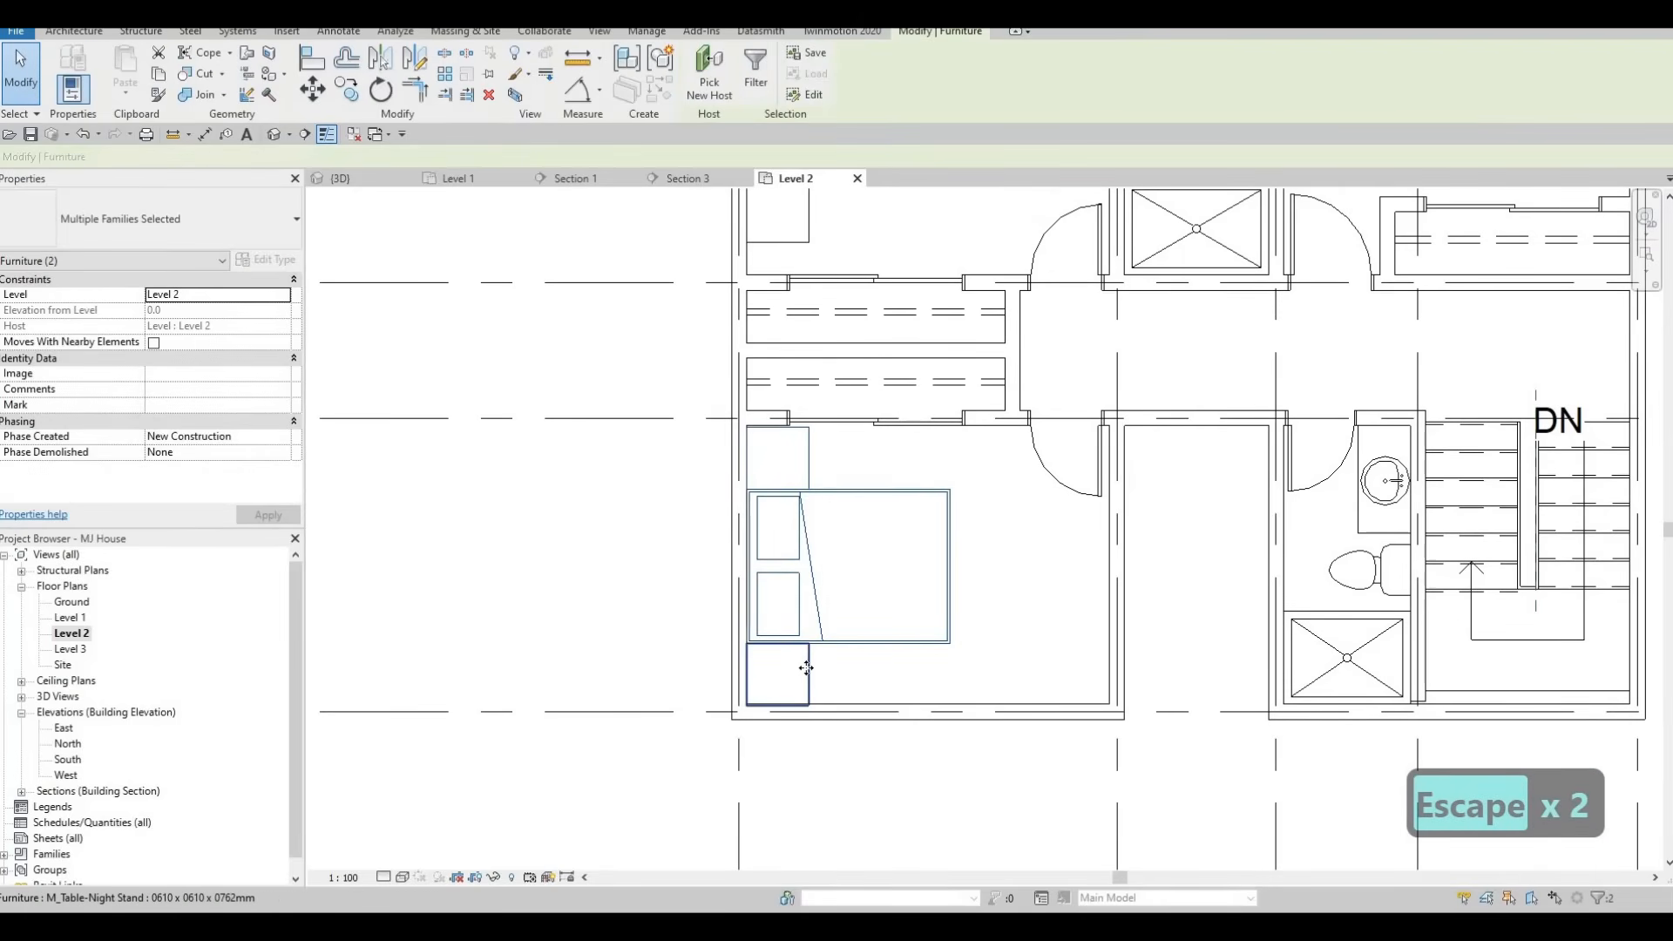
left_click(806, 668, "ctrl")
scroll(806, 668, "up", 3)
key("Up")
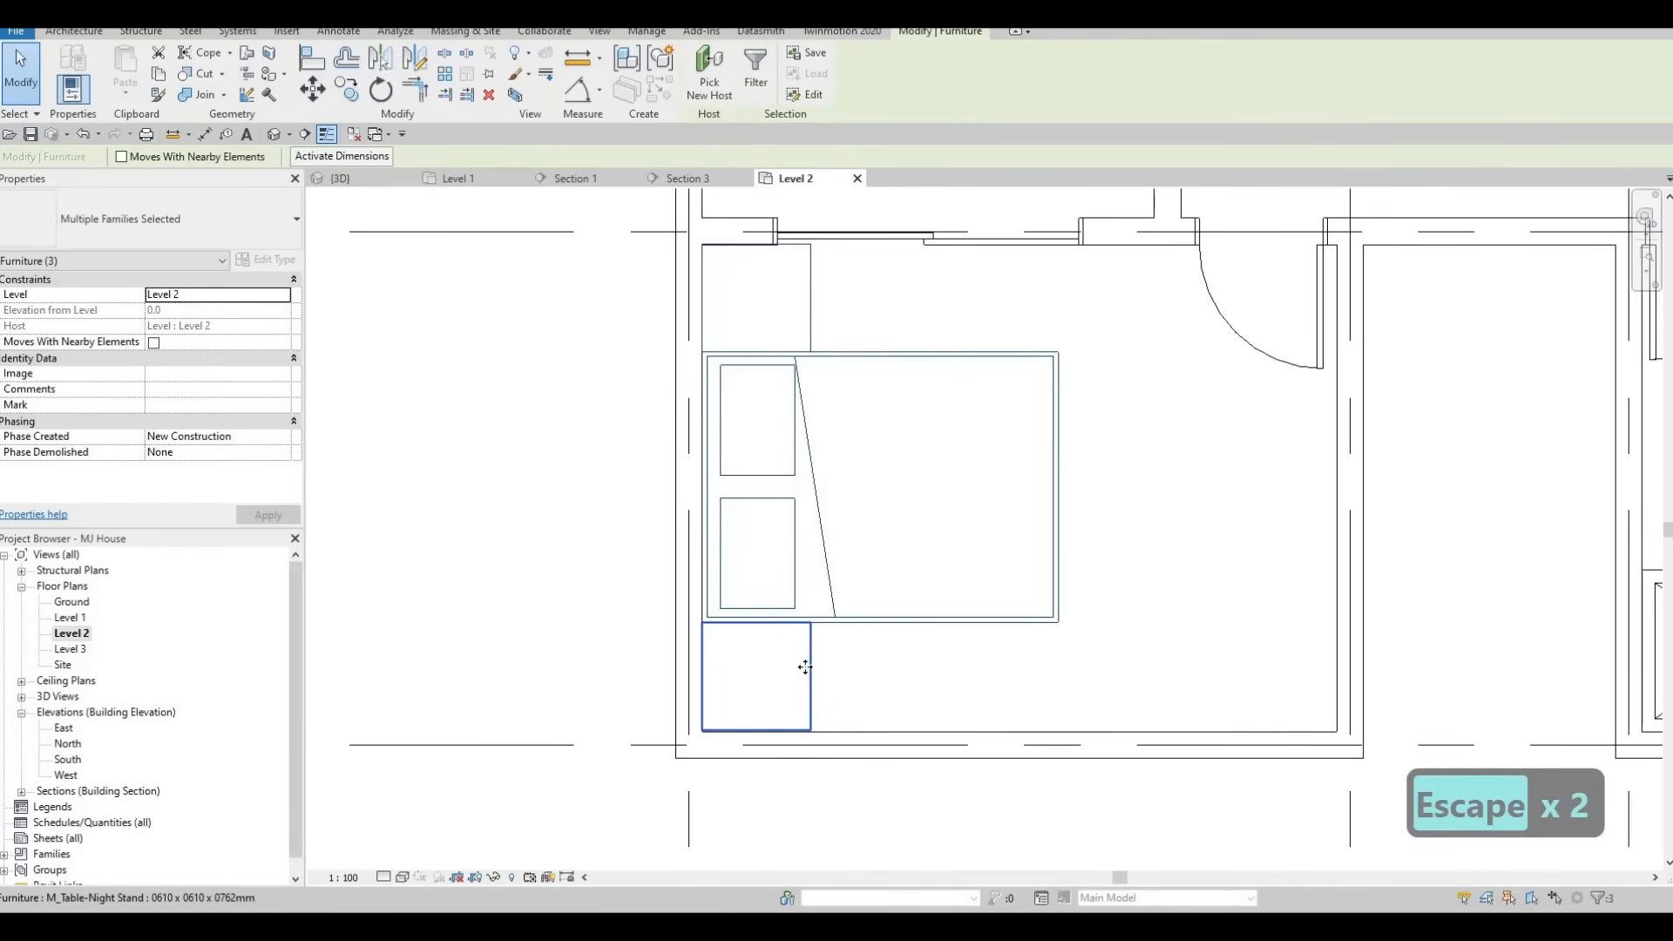
key("Escape")
scroll(866, 598, "down", 3)
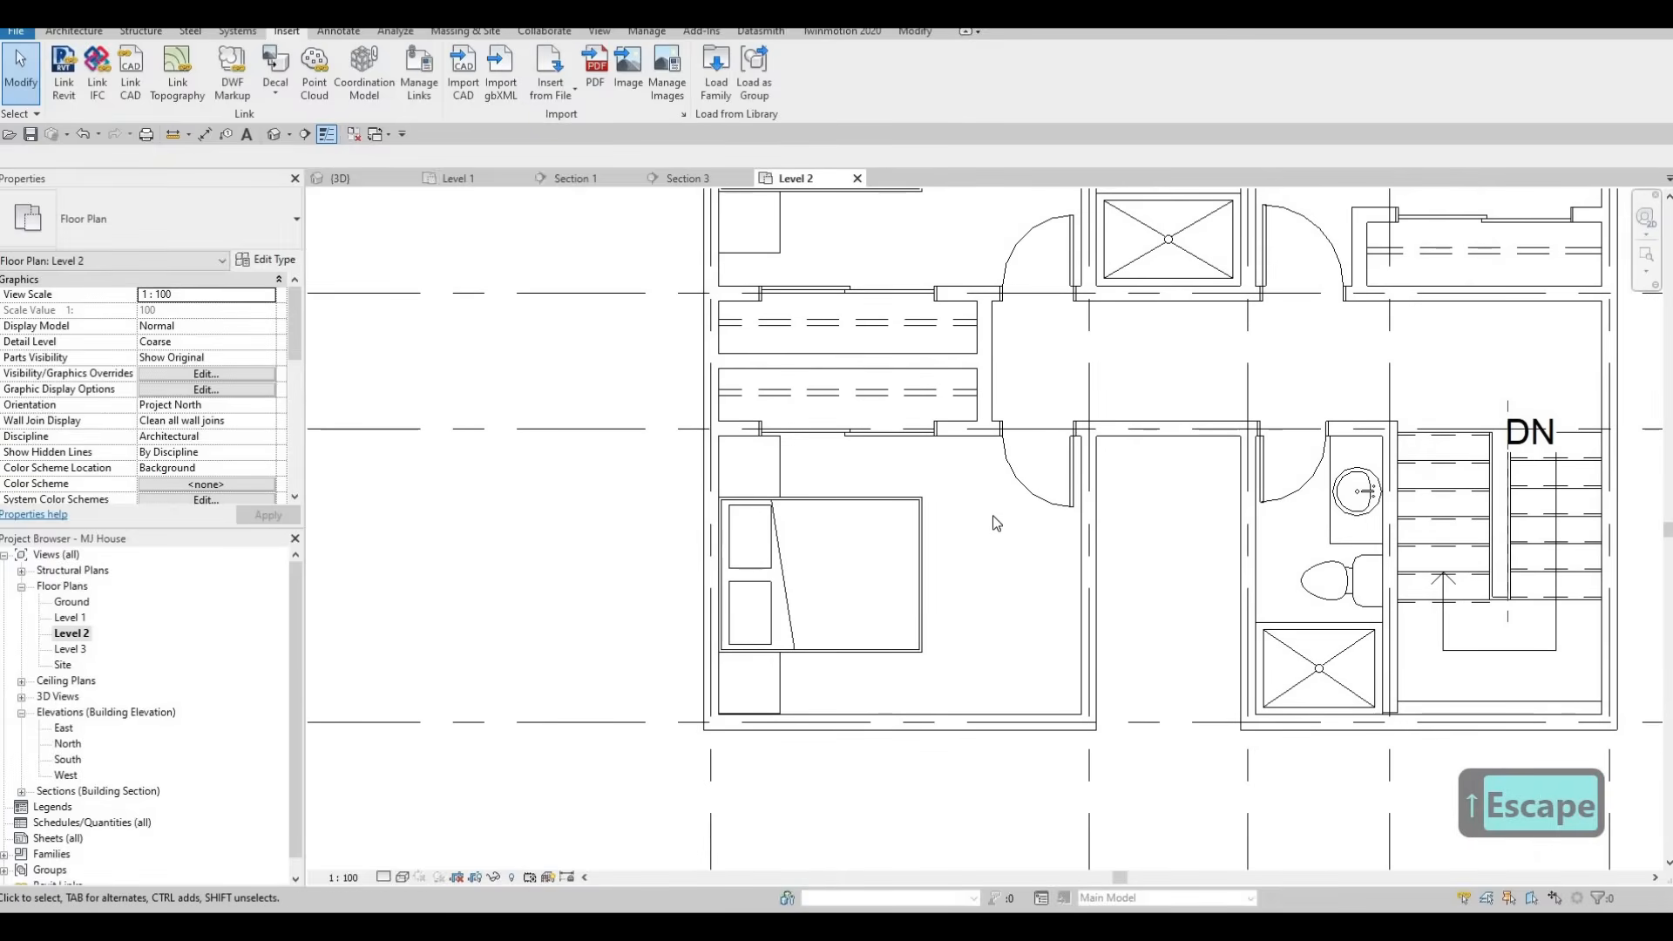
Start loading a family and browse the metric library to the Internal lighting folder.
scroll(982, 608, "down", 4)
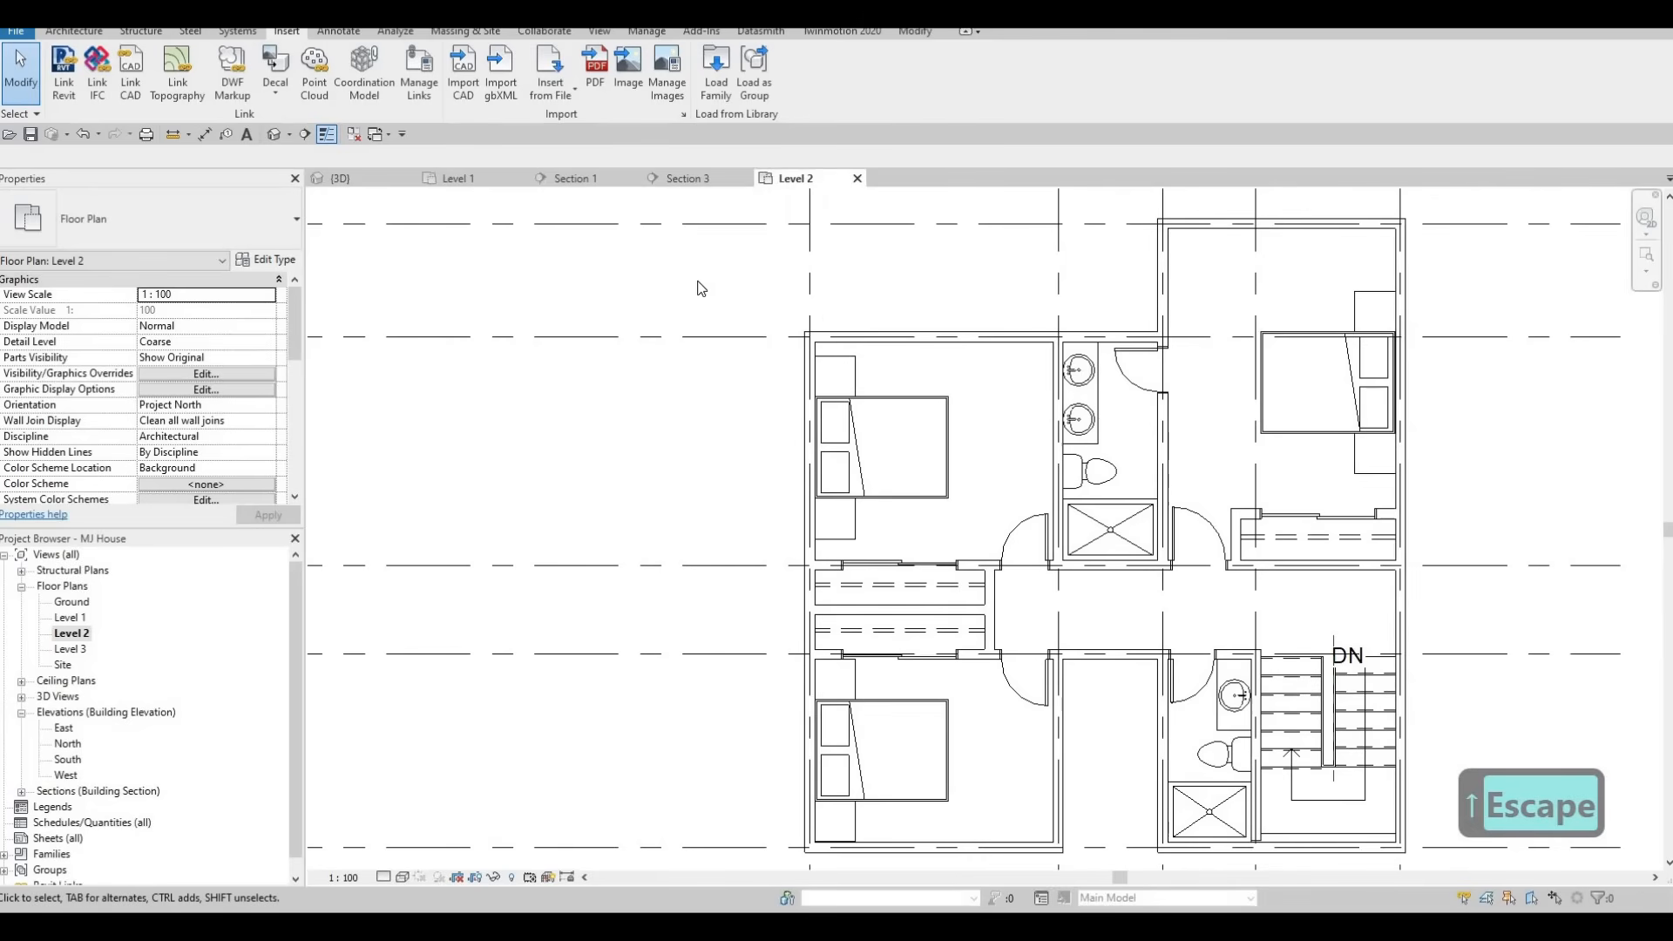
key("Escape")
left_click(712, 80)
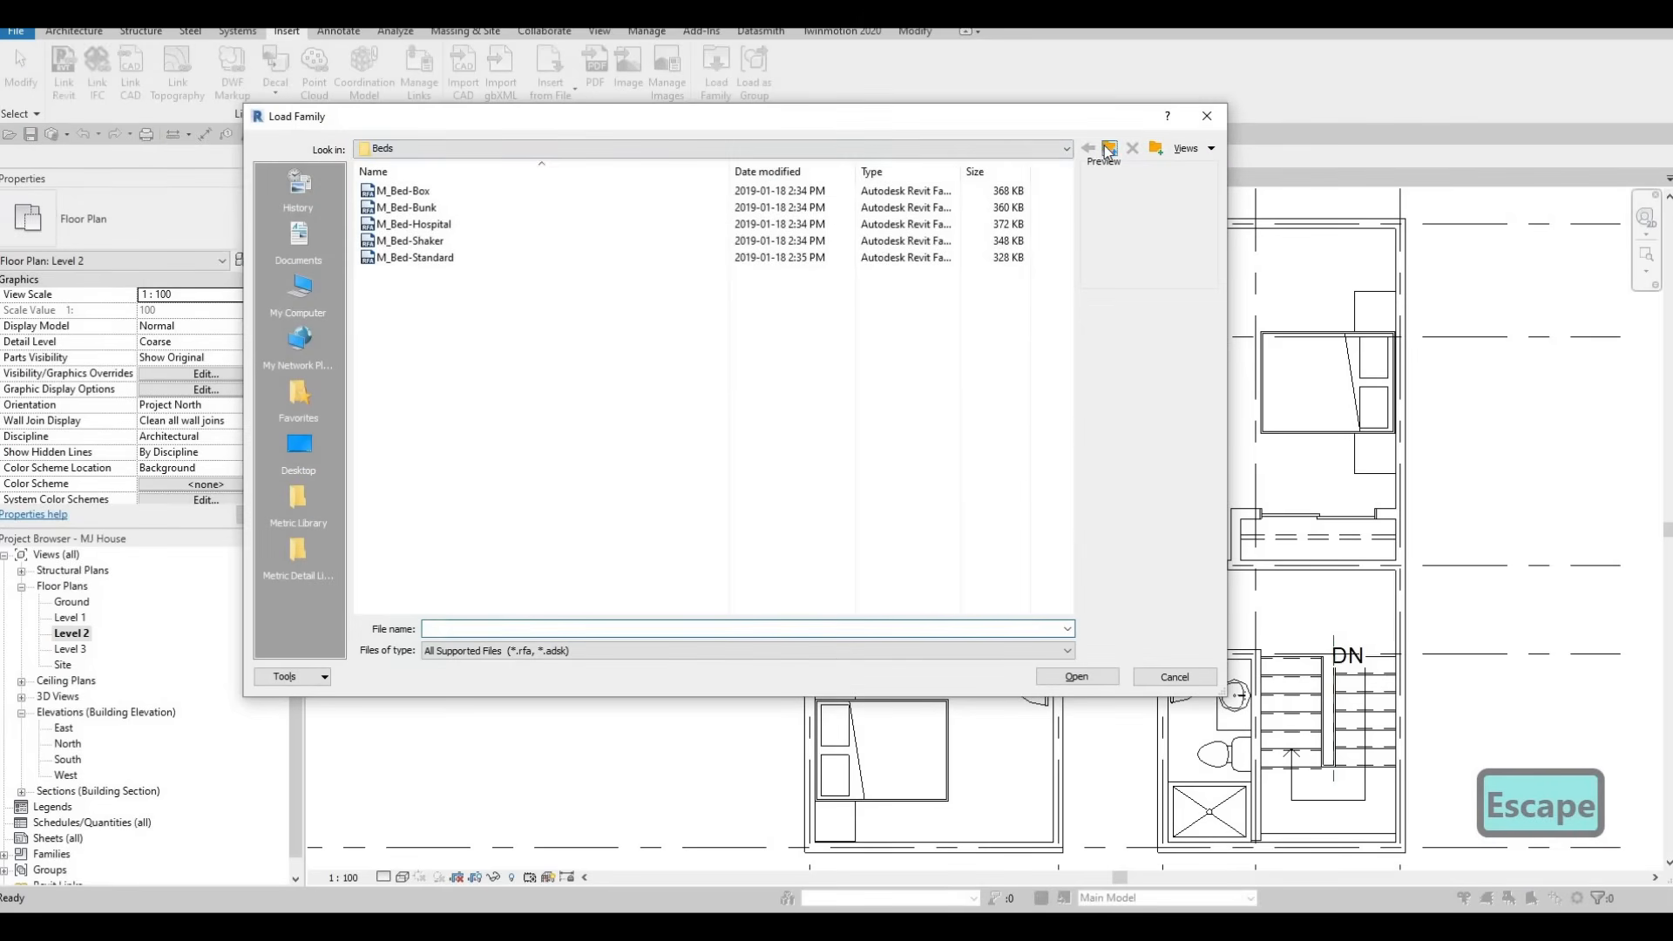
left_click(1109, 148)
left_click(1109, 148)
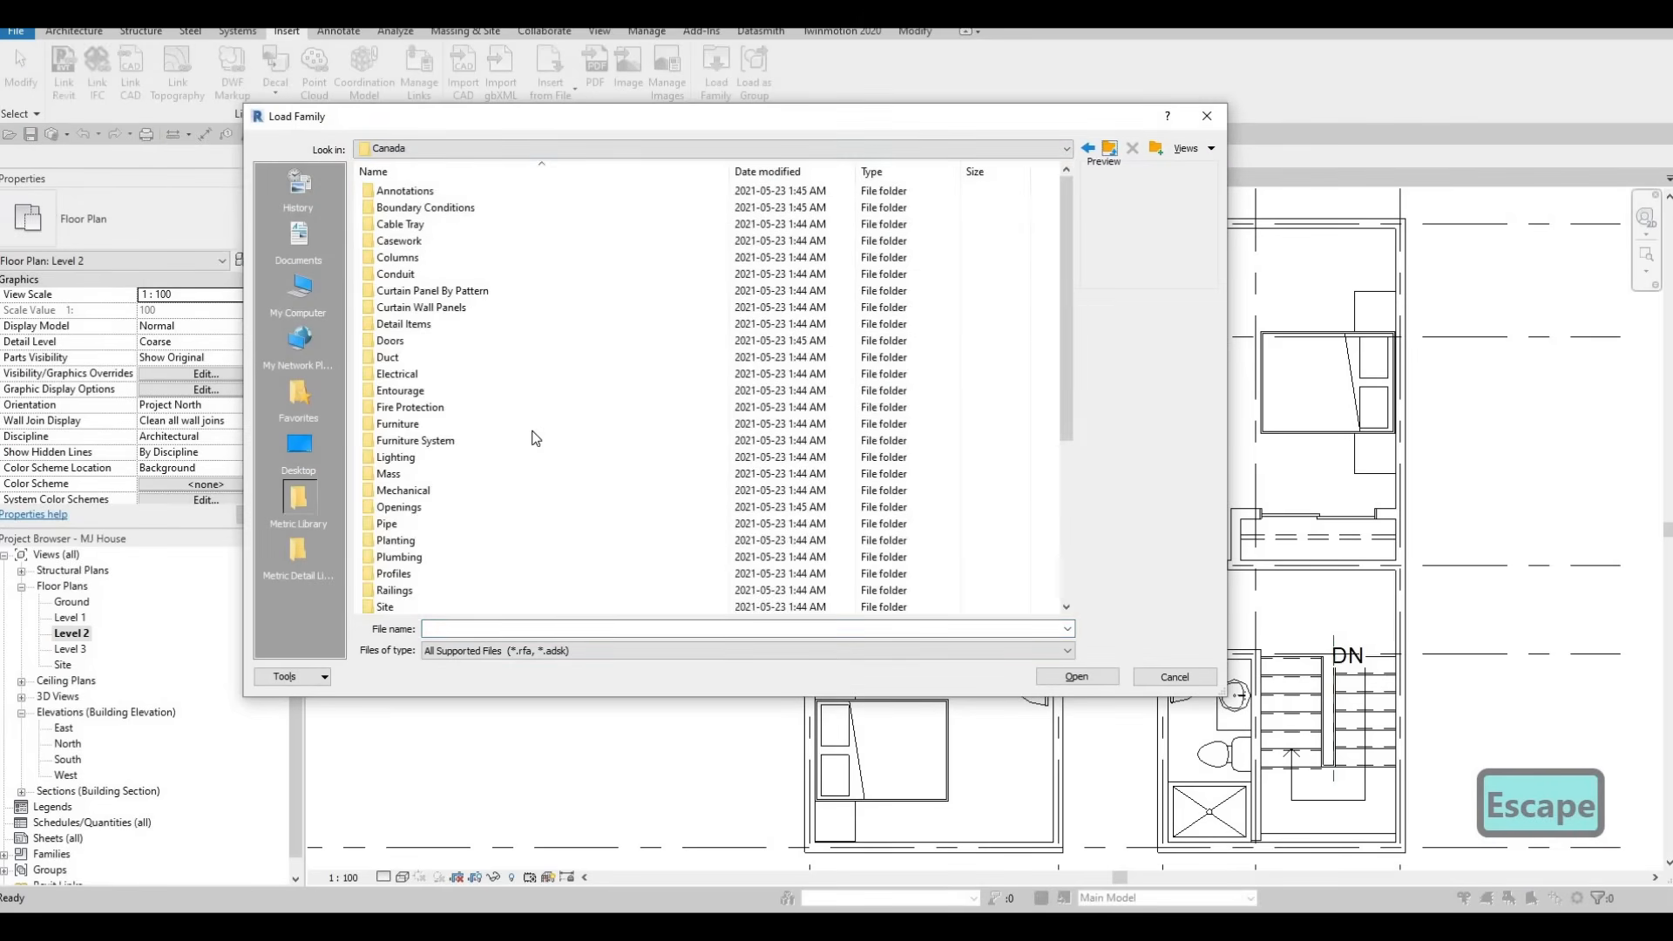
double_click(484, 457)
double_click(397, 191)
double_click(407, 213)
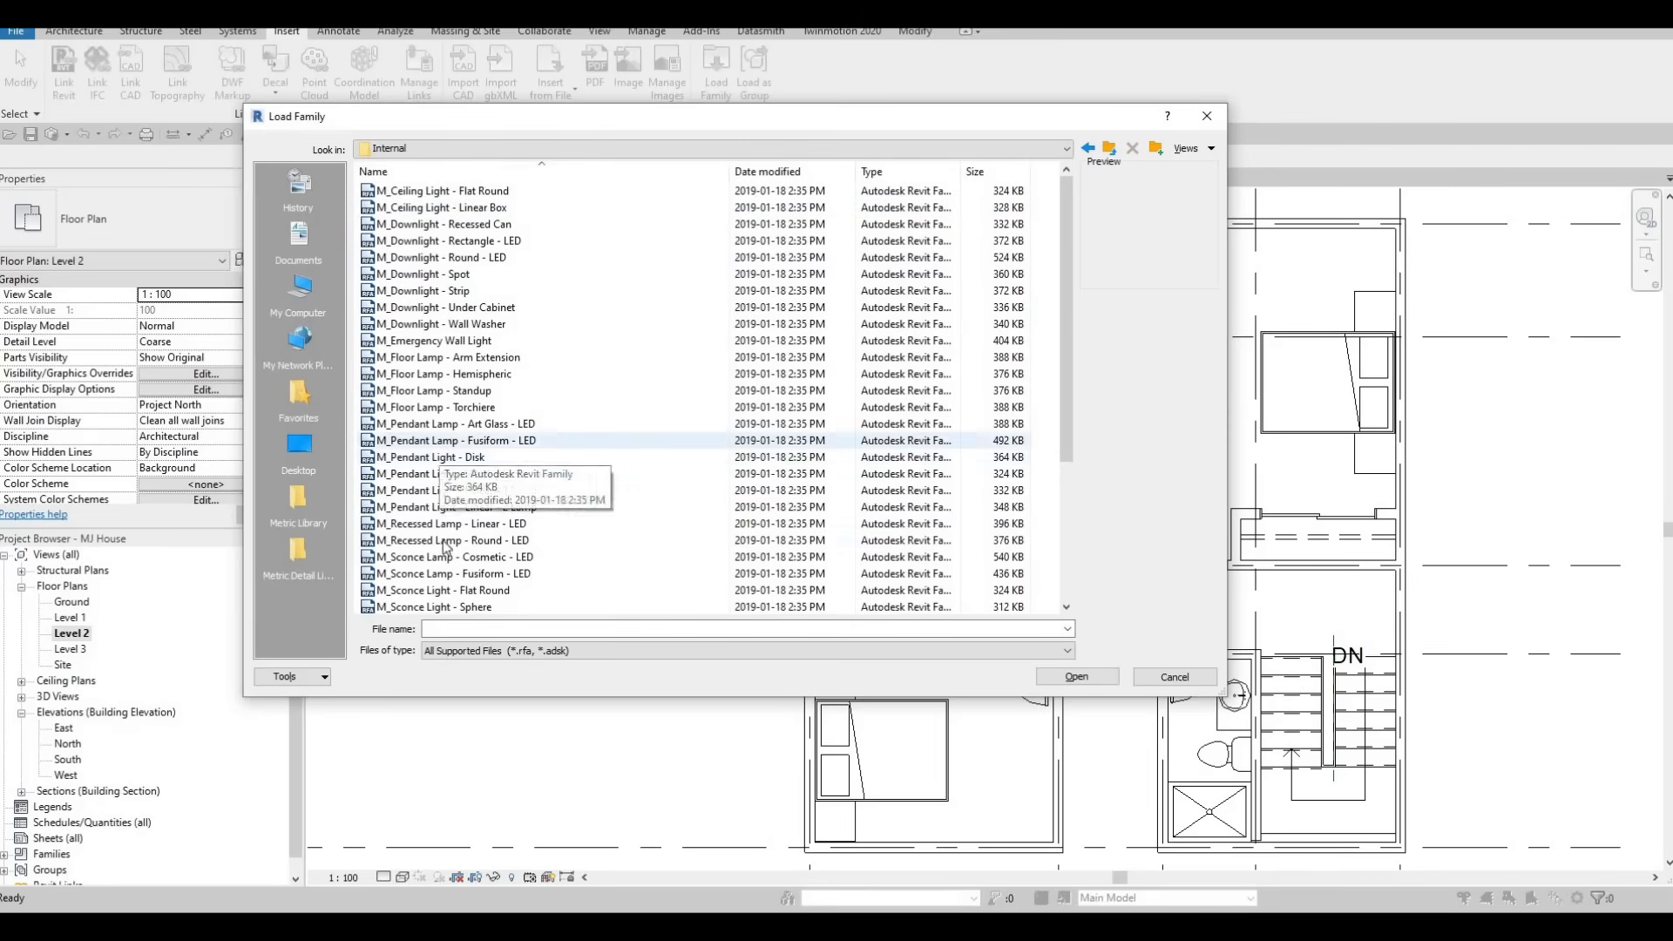
Load the M_Table Lamp - Hemispheric family into the project.
scroll(442, 562, "down", 2)
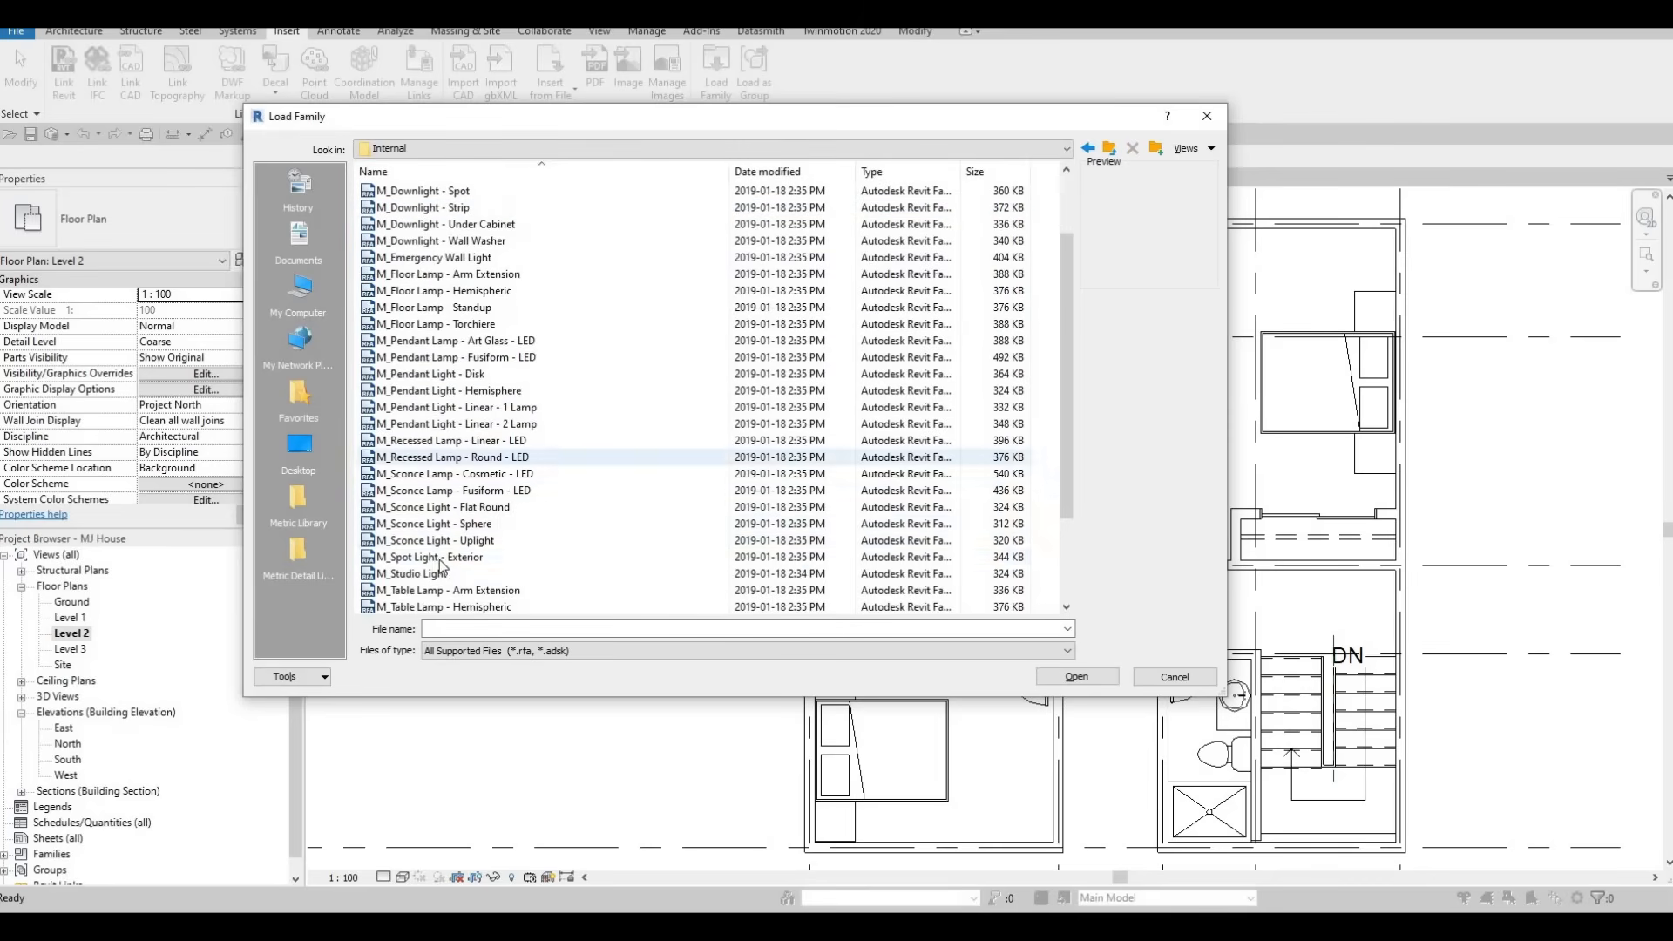
scroll(441, 563, "down", 2)
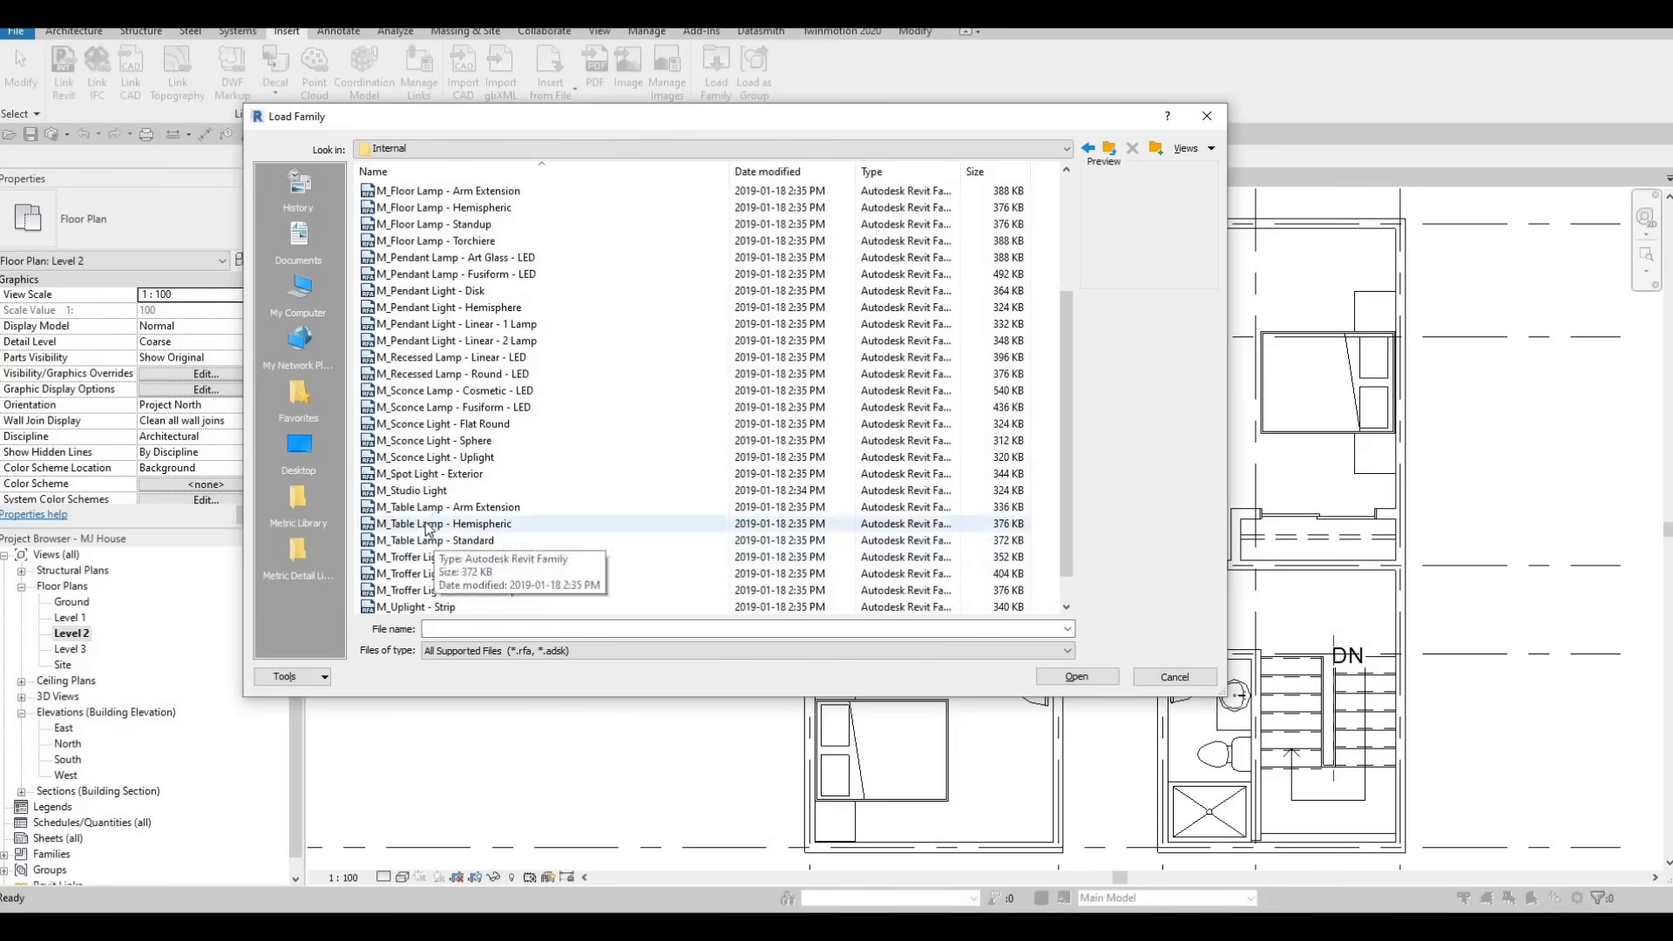
left_click(427, 525)
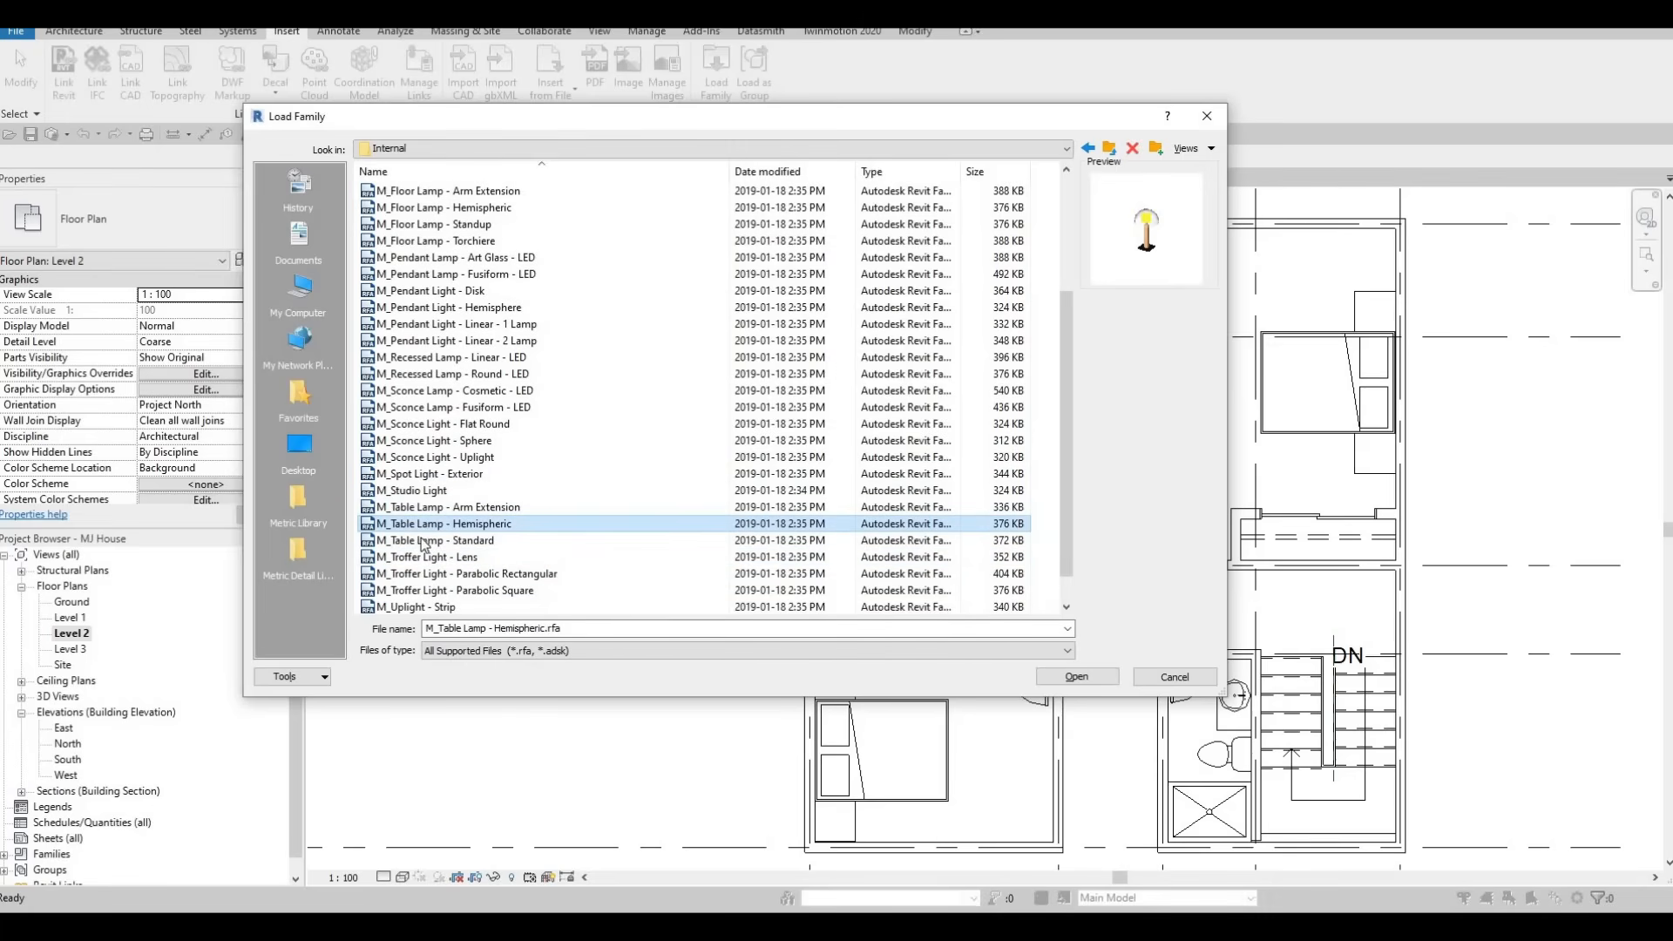
left_click(424, 541)
left_click(428, 524)
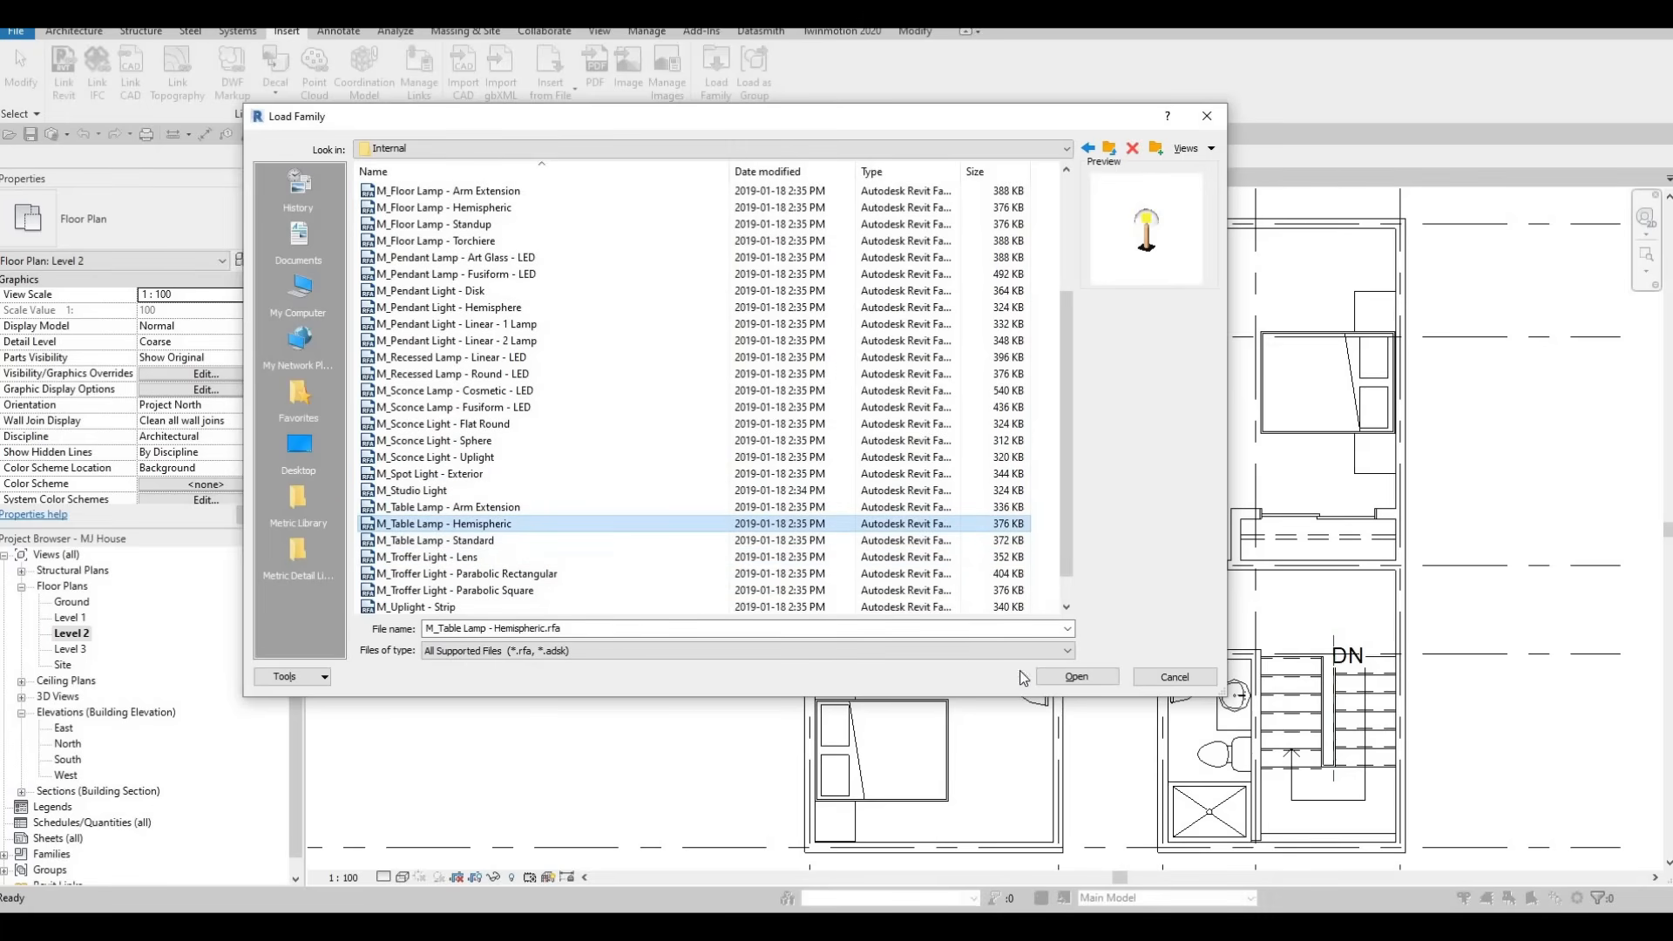
left_click(1077, 677)
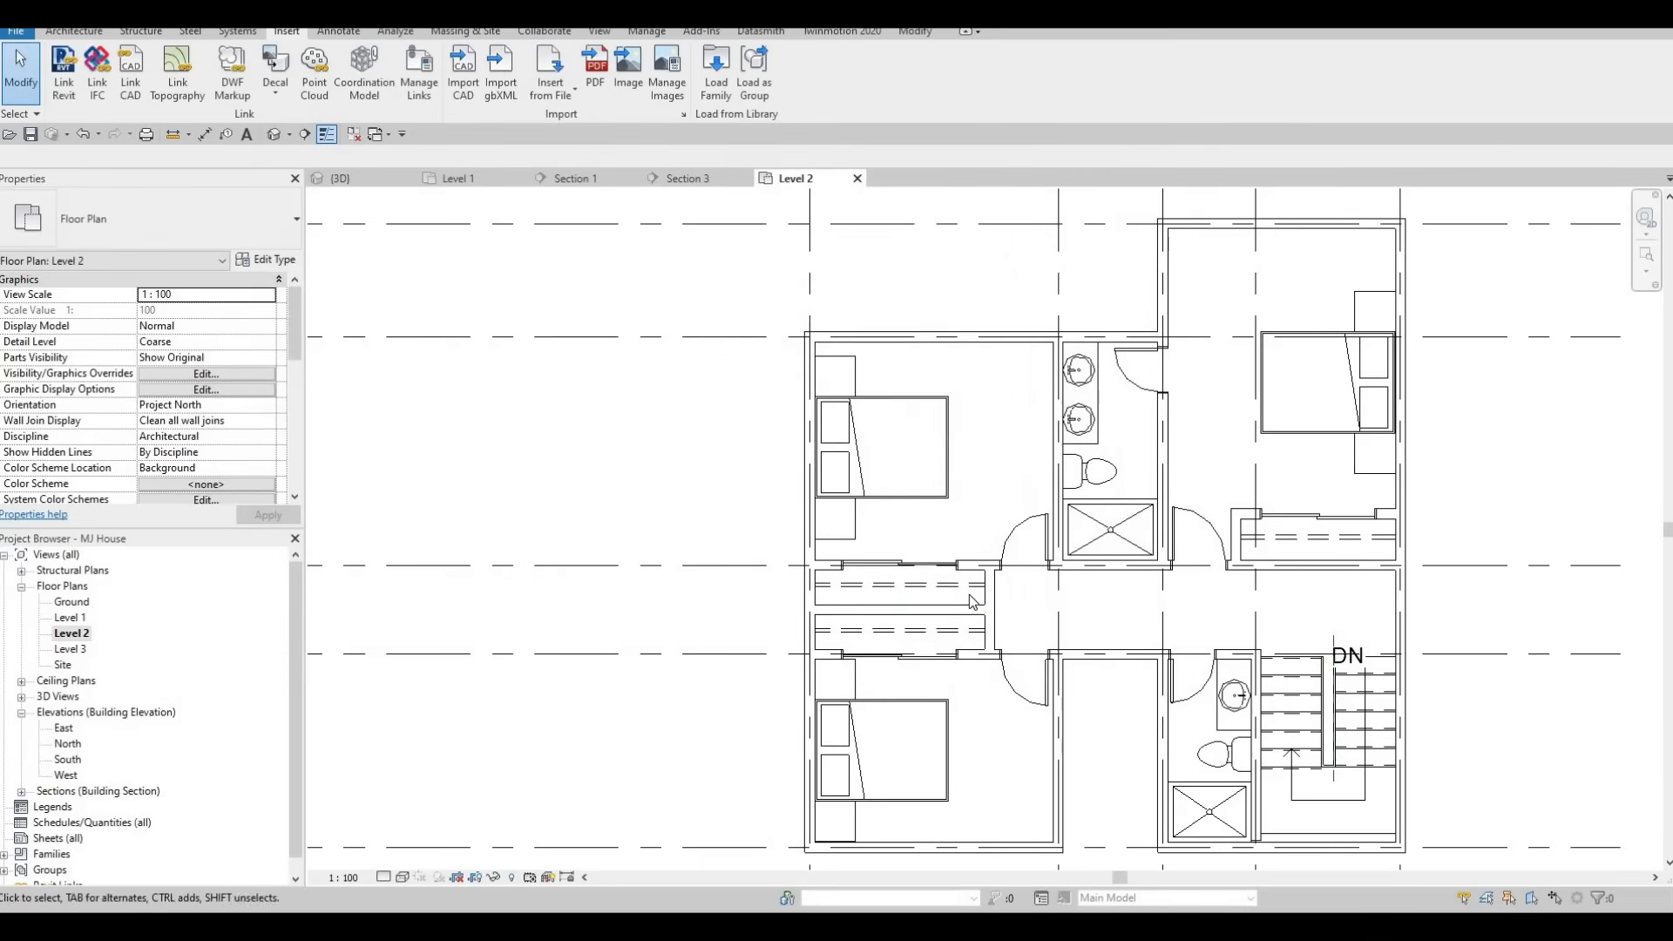
Place a hemispheric table lamp centred on the upper night stand of the upper-right bedroom and end the placement.
key("m")
middle_click_drag(1353, 319, 1113, 392)
scroll(1113, 392, "up", 3)
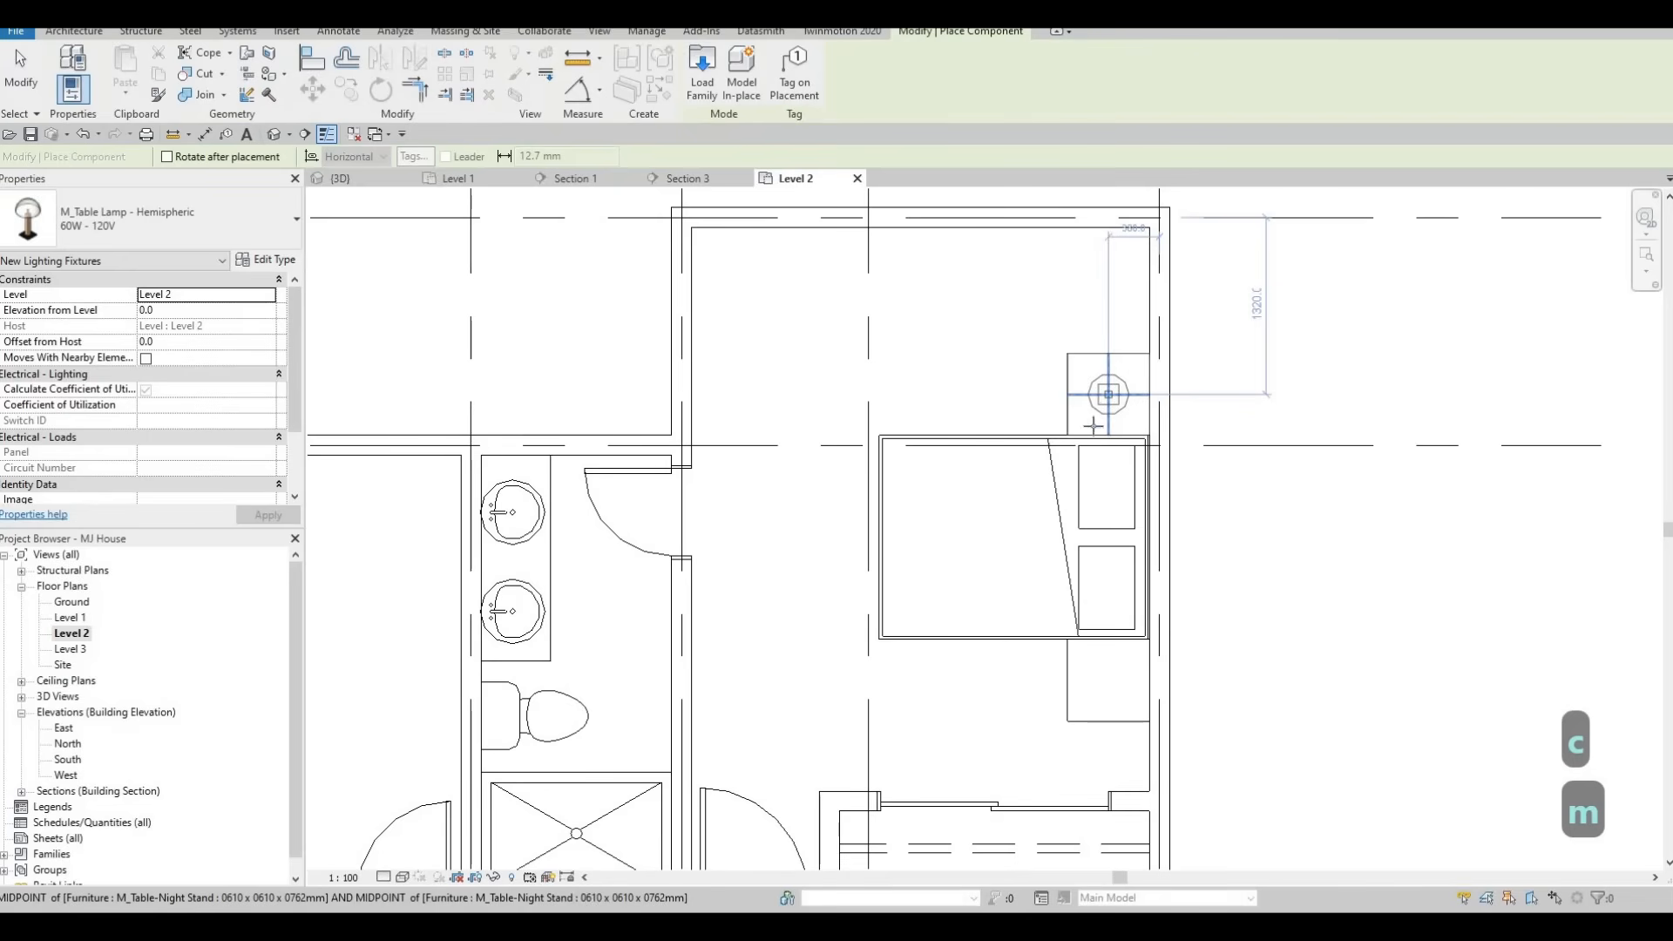
left_click(1051, 485)
key("Escape")
key("Escape")
key("Escape")
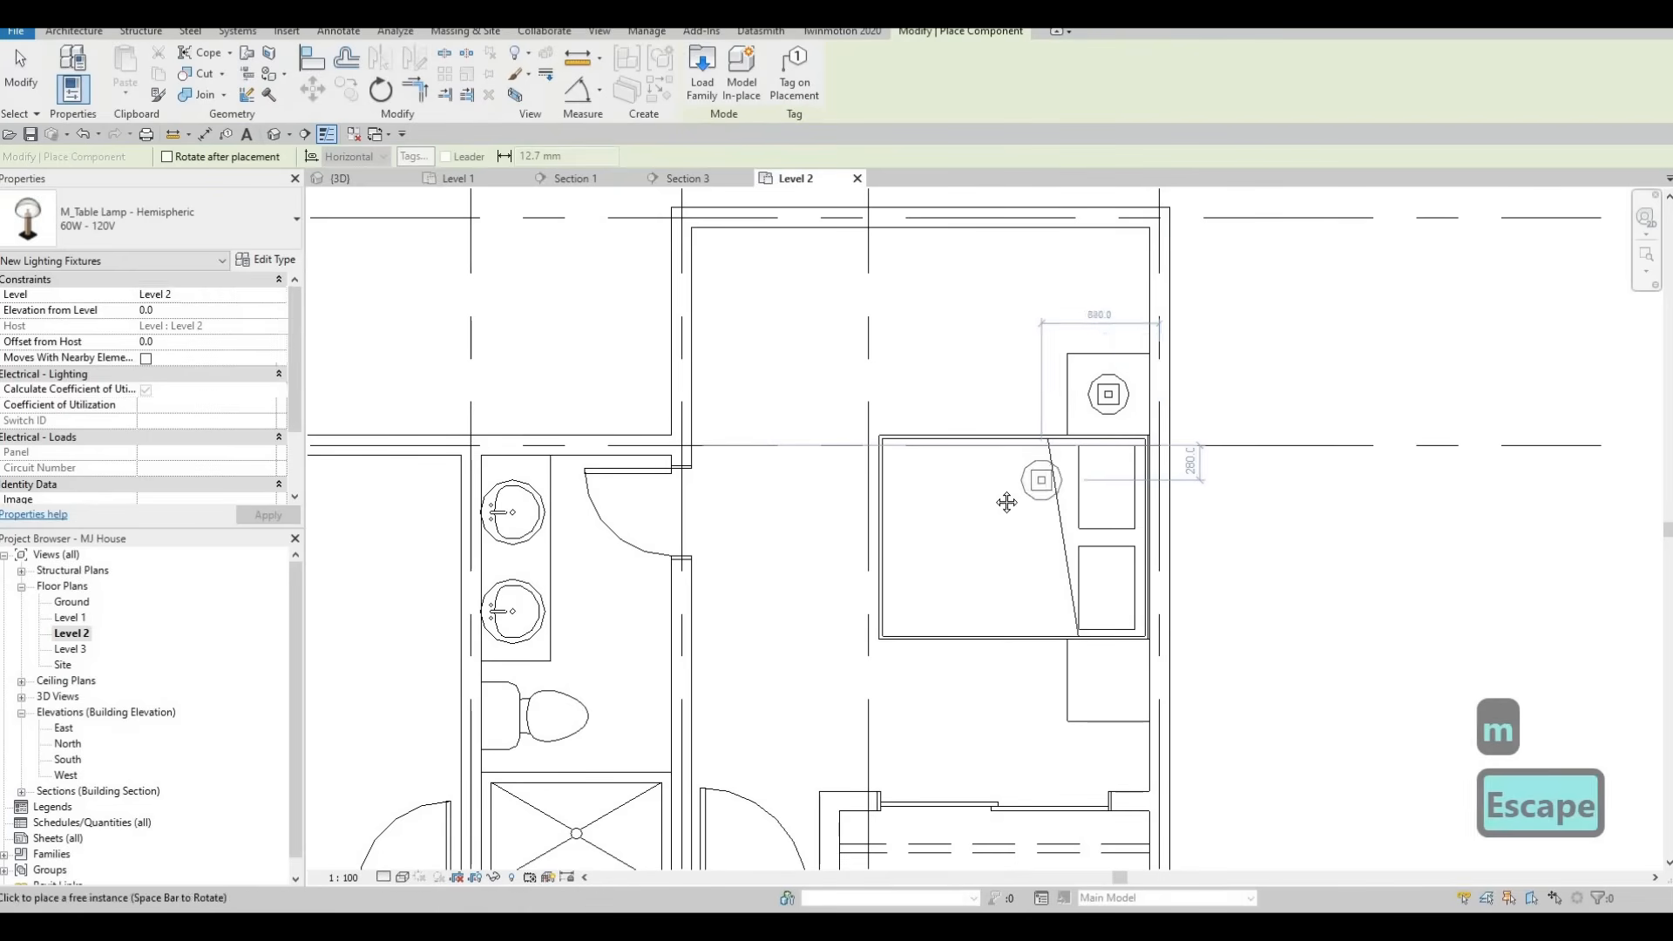
Draw a vertical building section through the upper-right bedroom's bed, facing the exterior wall behind the night stands, and open its view.
scroll(924, 541, "down", 2)
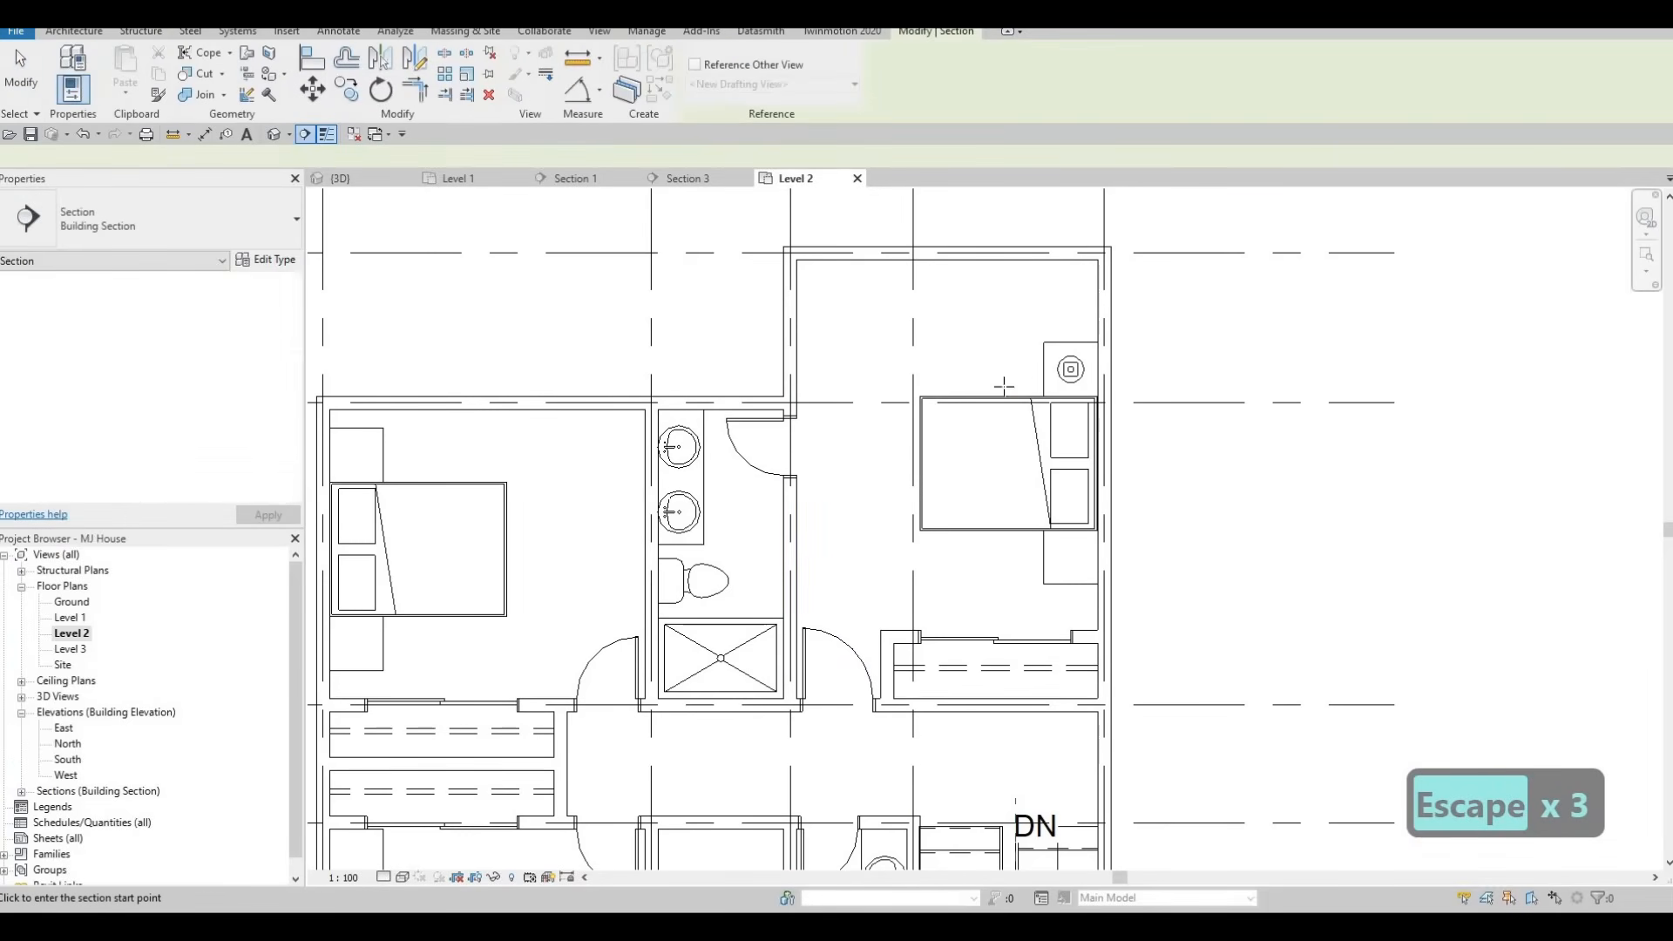
left_click(1015, 575)
key("Escape")
key("Escape")
key("Escape")
double_click(1078, 265)
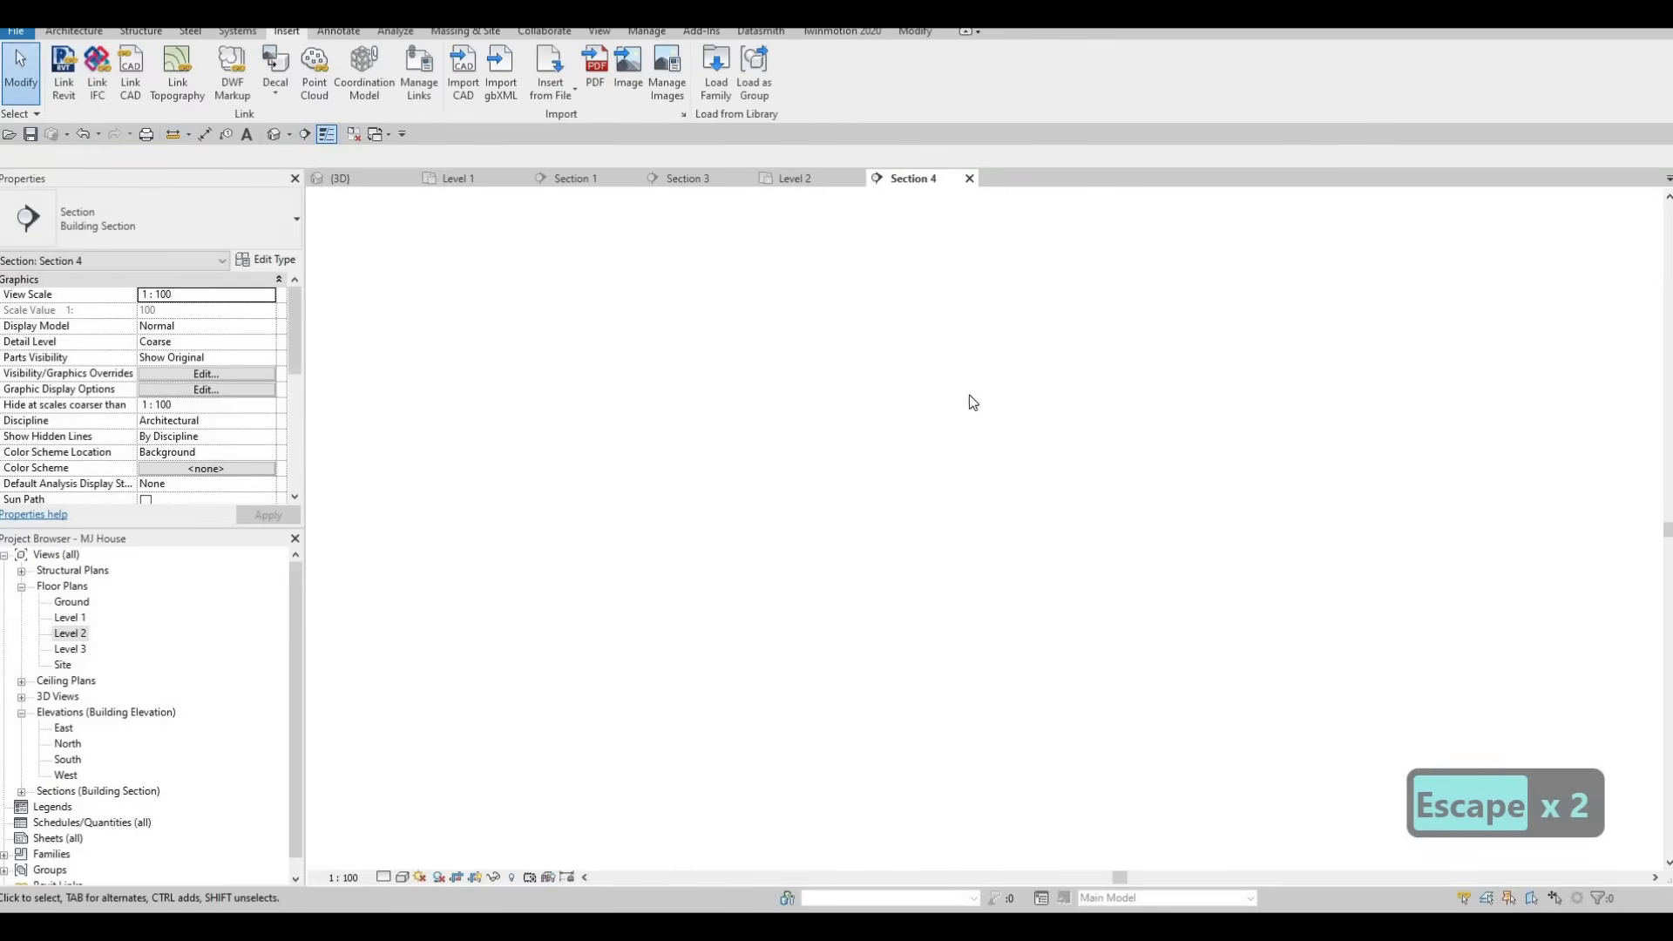
Align the underside of the table lamp's base with the top surface of the night stand in the section view.
scroll(963, 595, "up", 3)
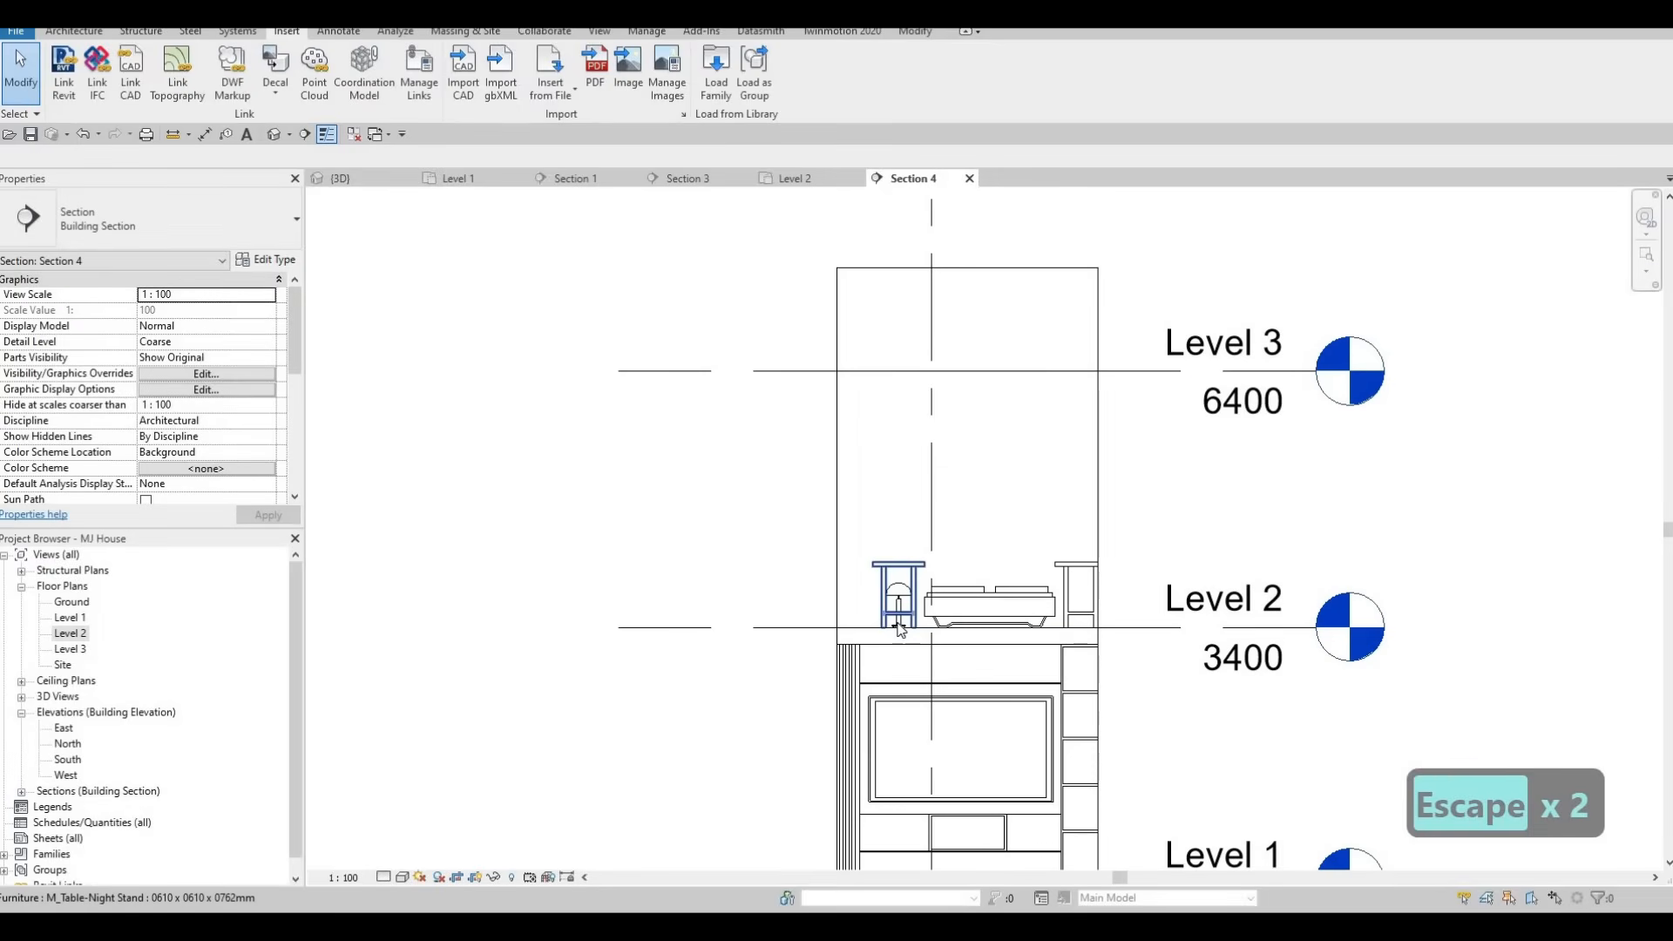
key("a")
scroll(914, 523, "up", 3)
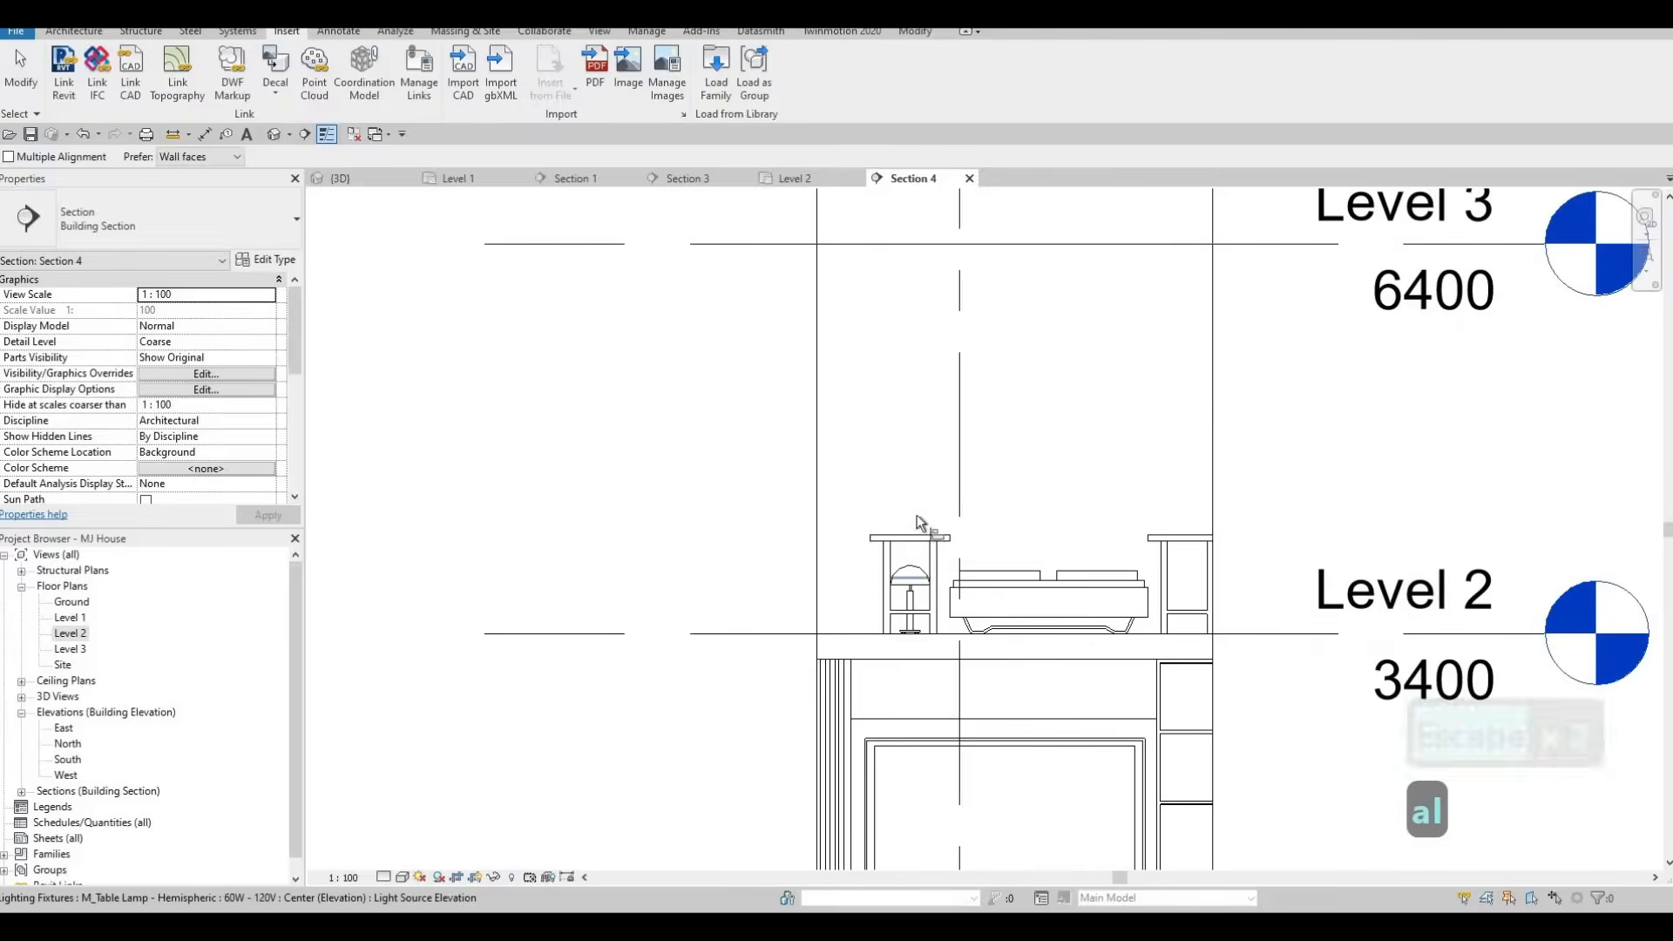
scroll(949, 719, "up", 5)
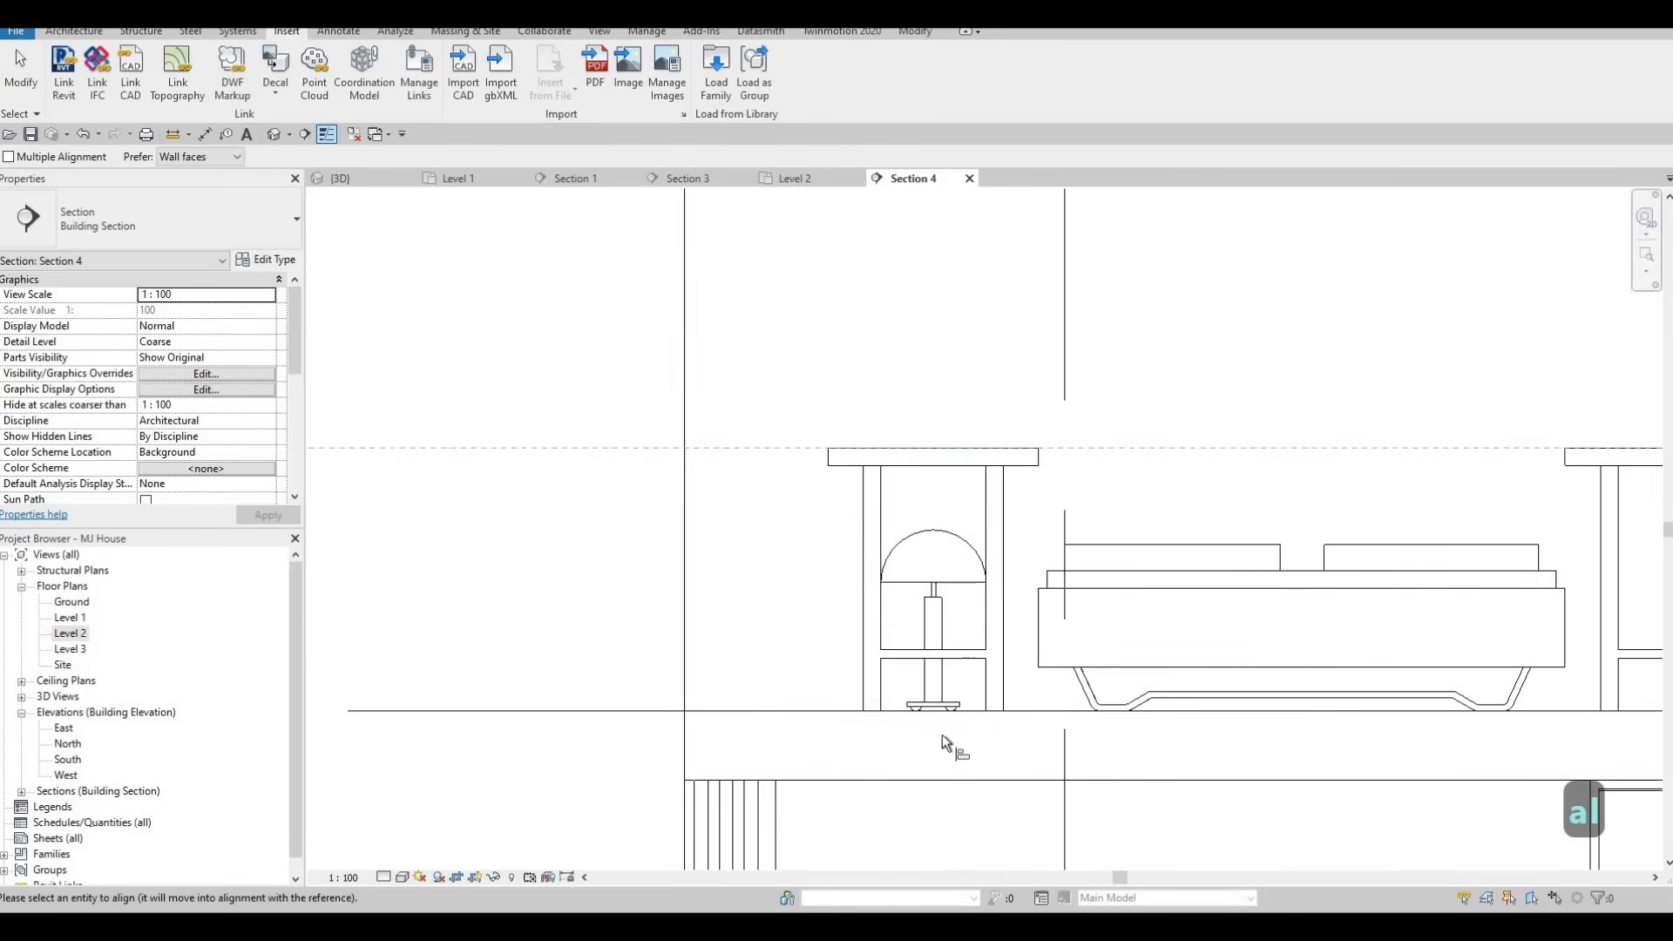
key("Tab")
key("Tab")
key("Tab")
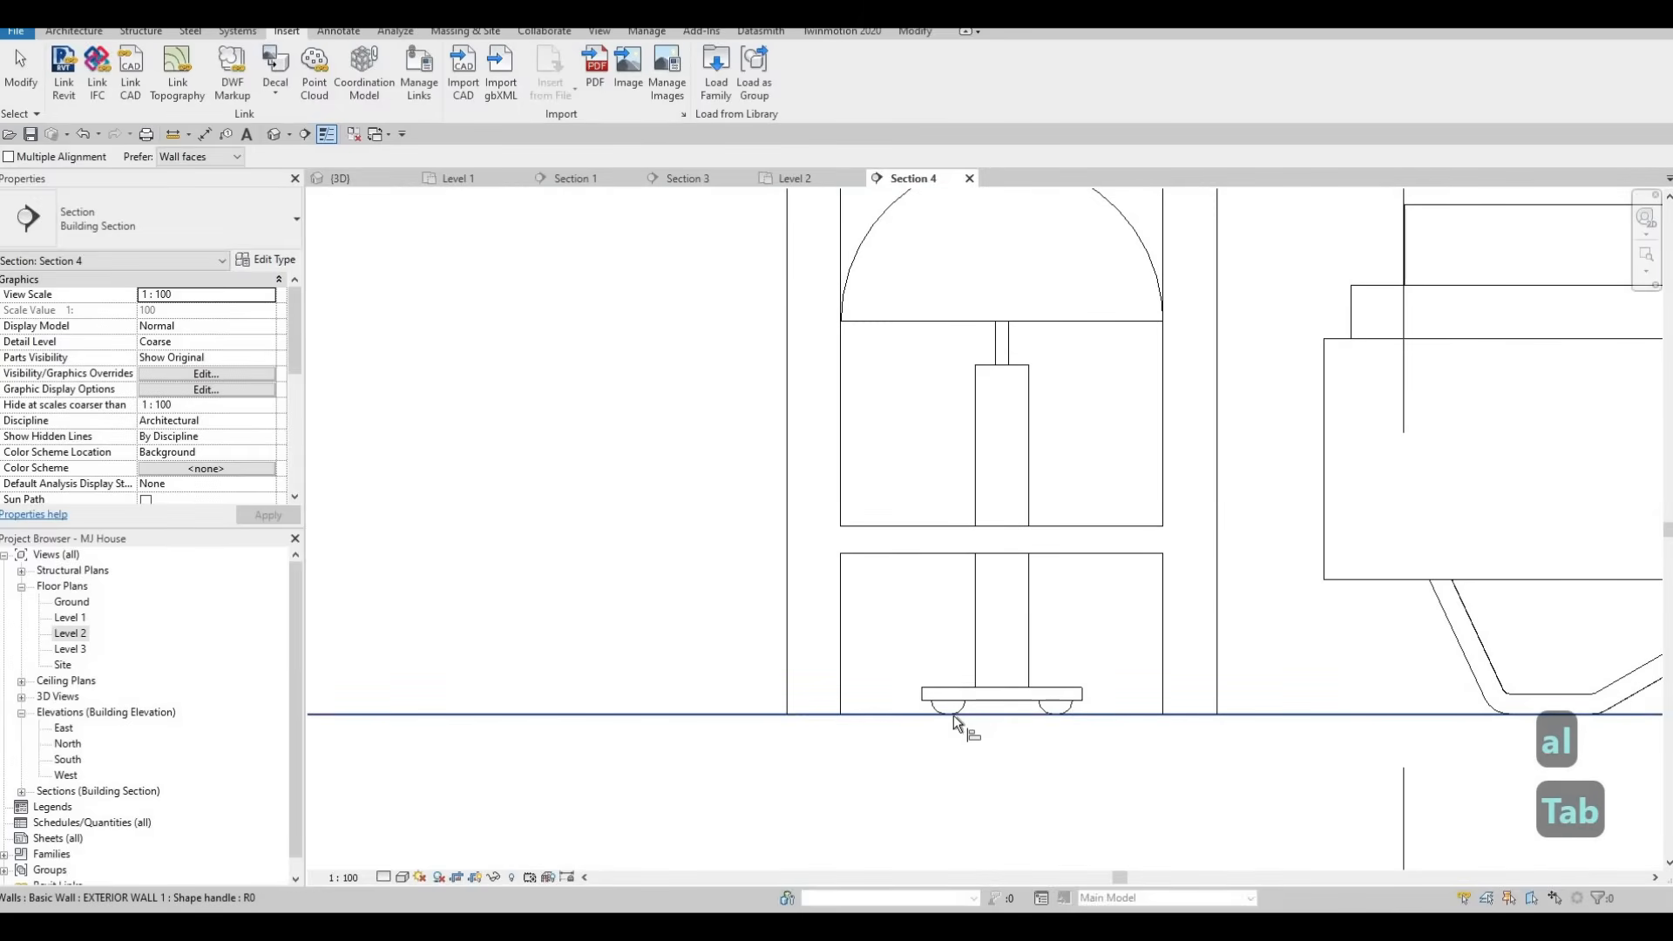
scroll(949, 631, "down", 4)
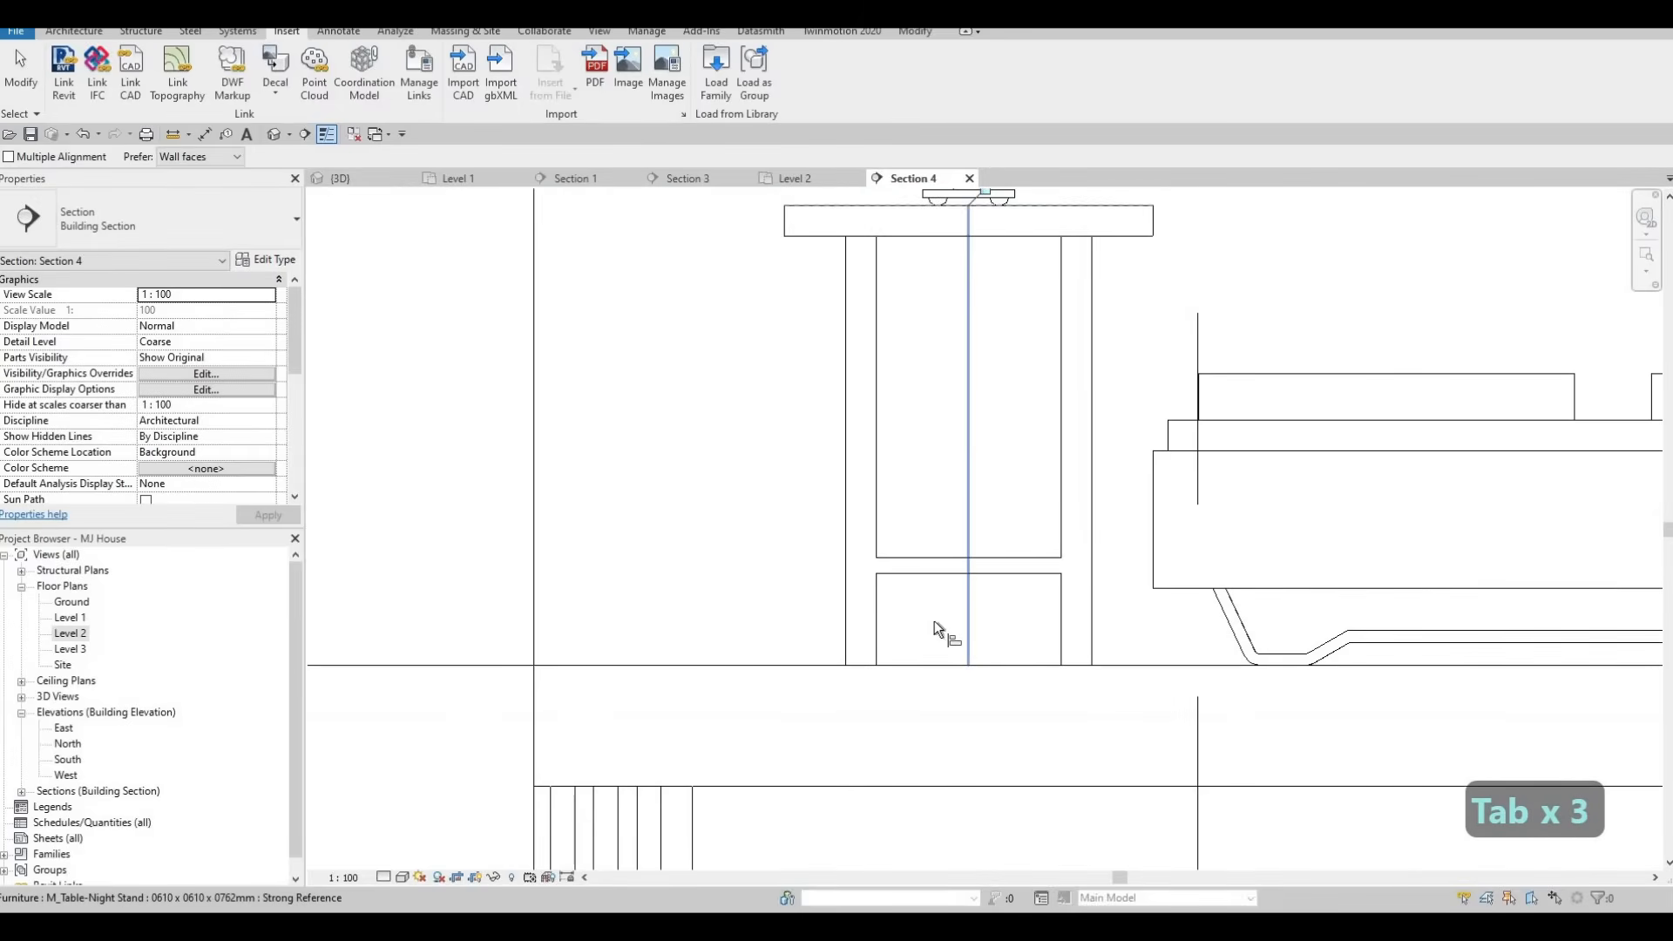
key("Escape")
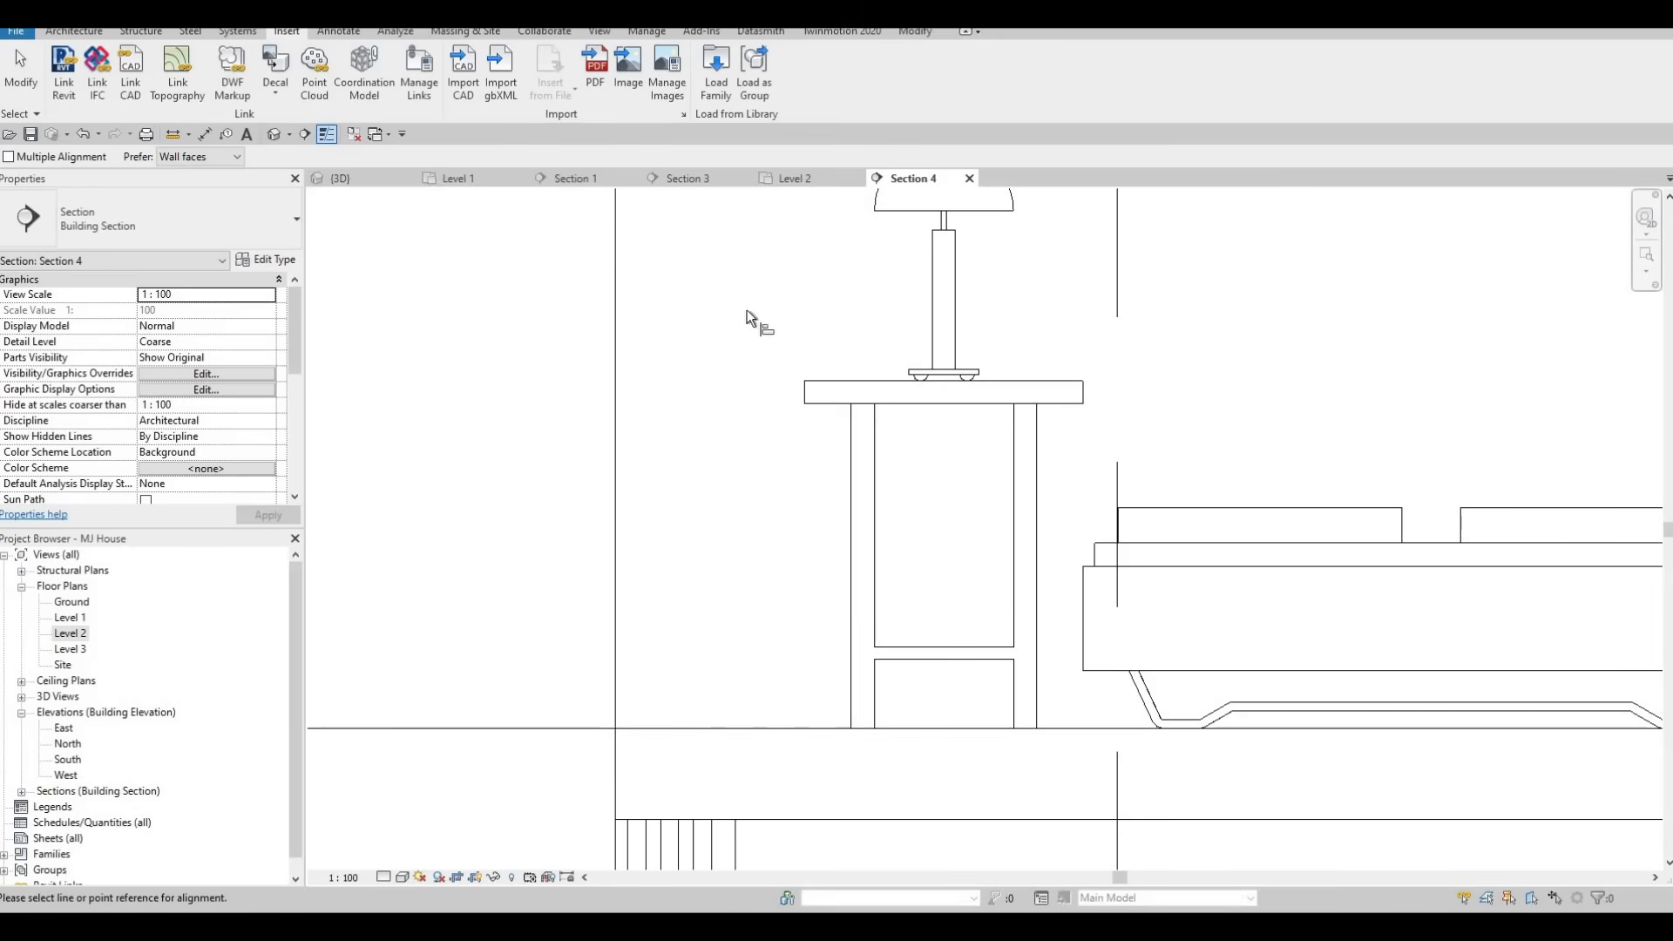
key("Escape")
Return to the Level 2 plan and place a similar raised lamp on the upper-right bedroom's lower night stand.
key("ctrl+Tab")
key("Escape")
left_click(1022, 401)
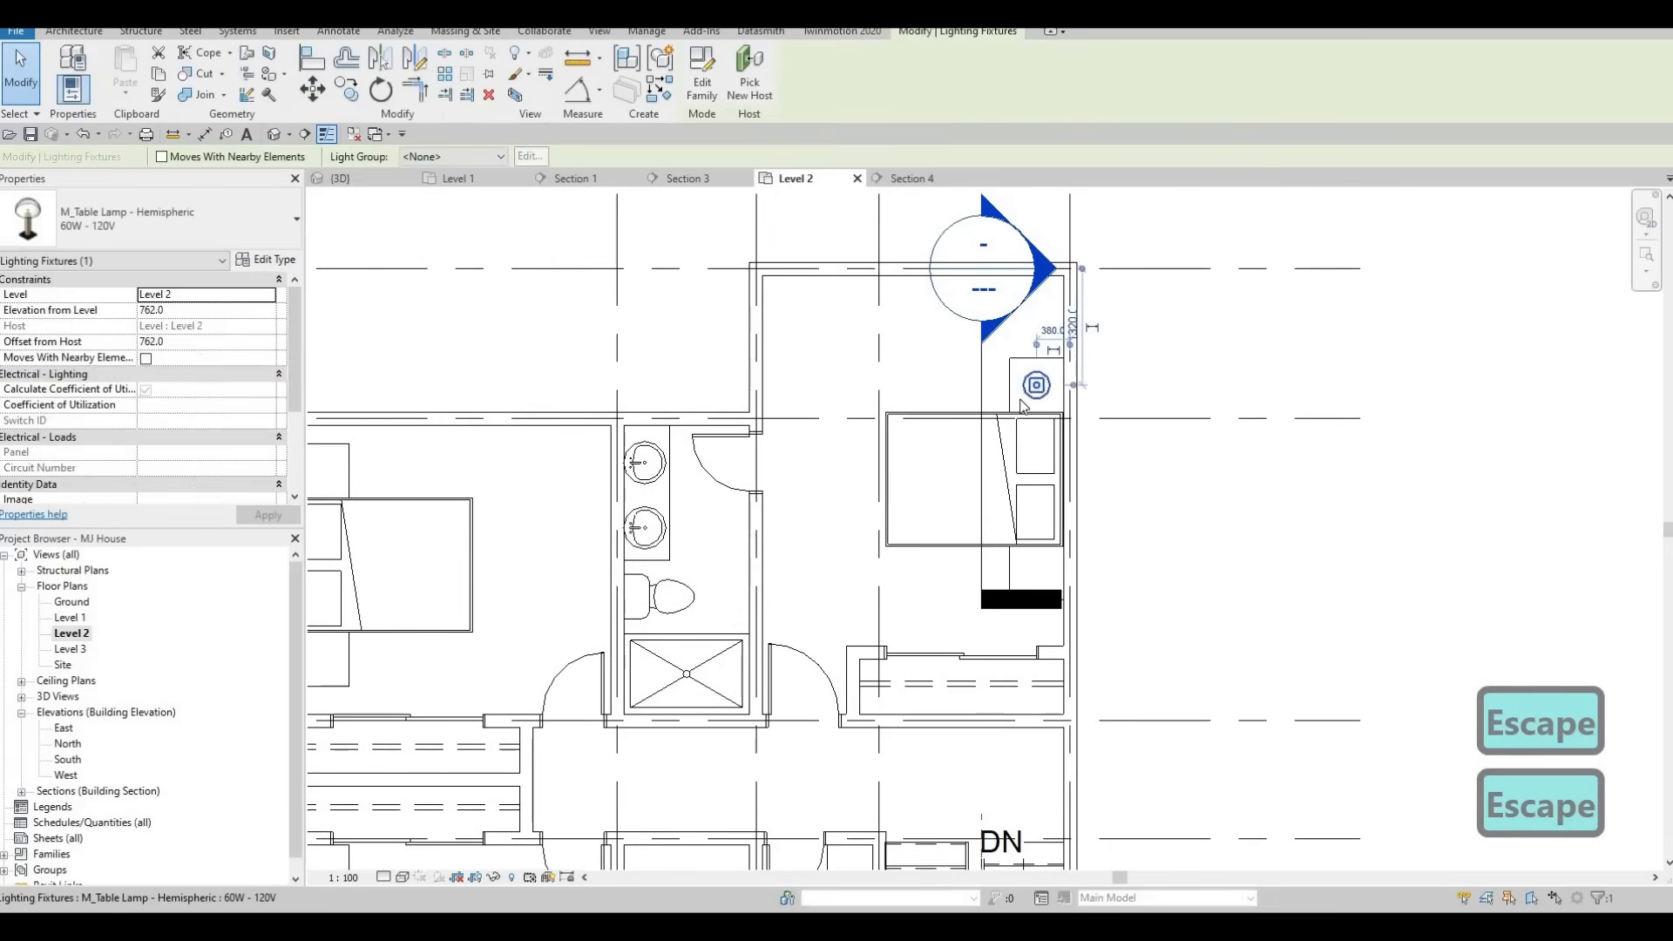
key("c")
key("s")
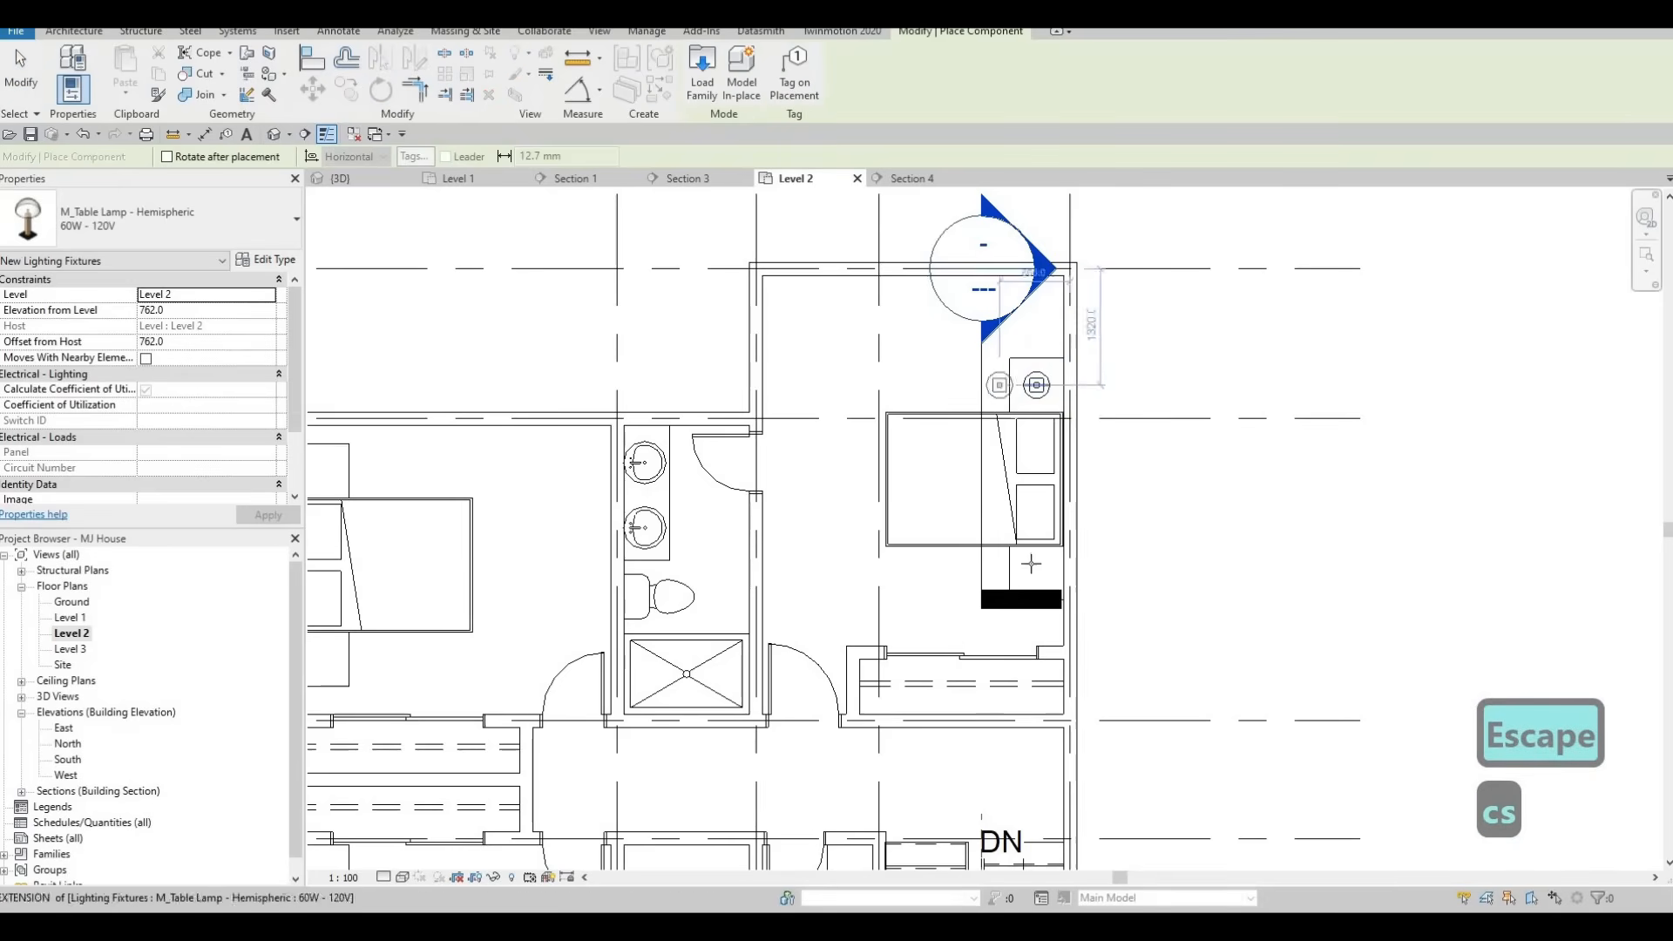
scroll(1039, 558, "up", 2)
left_click(1035, 585)
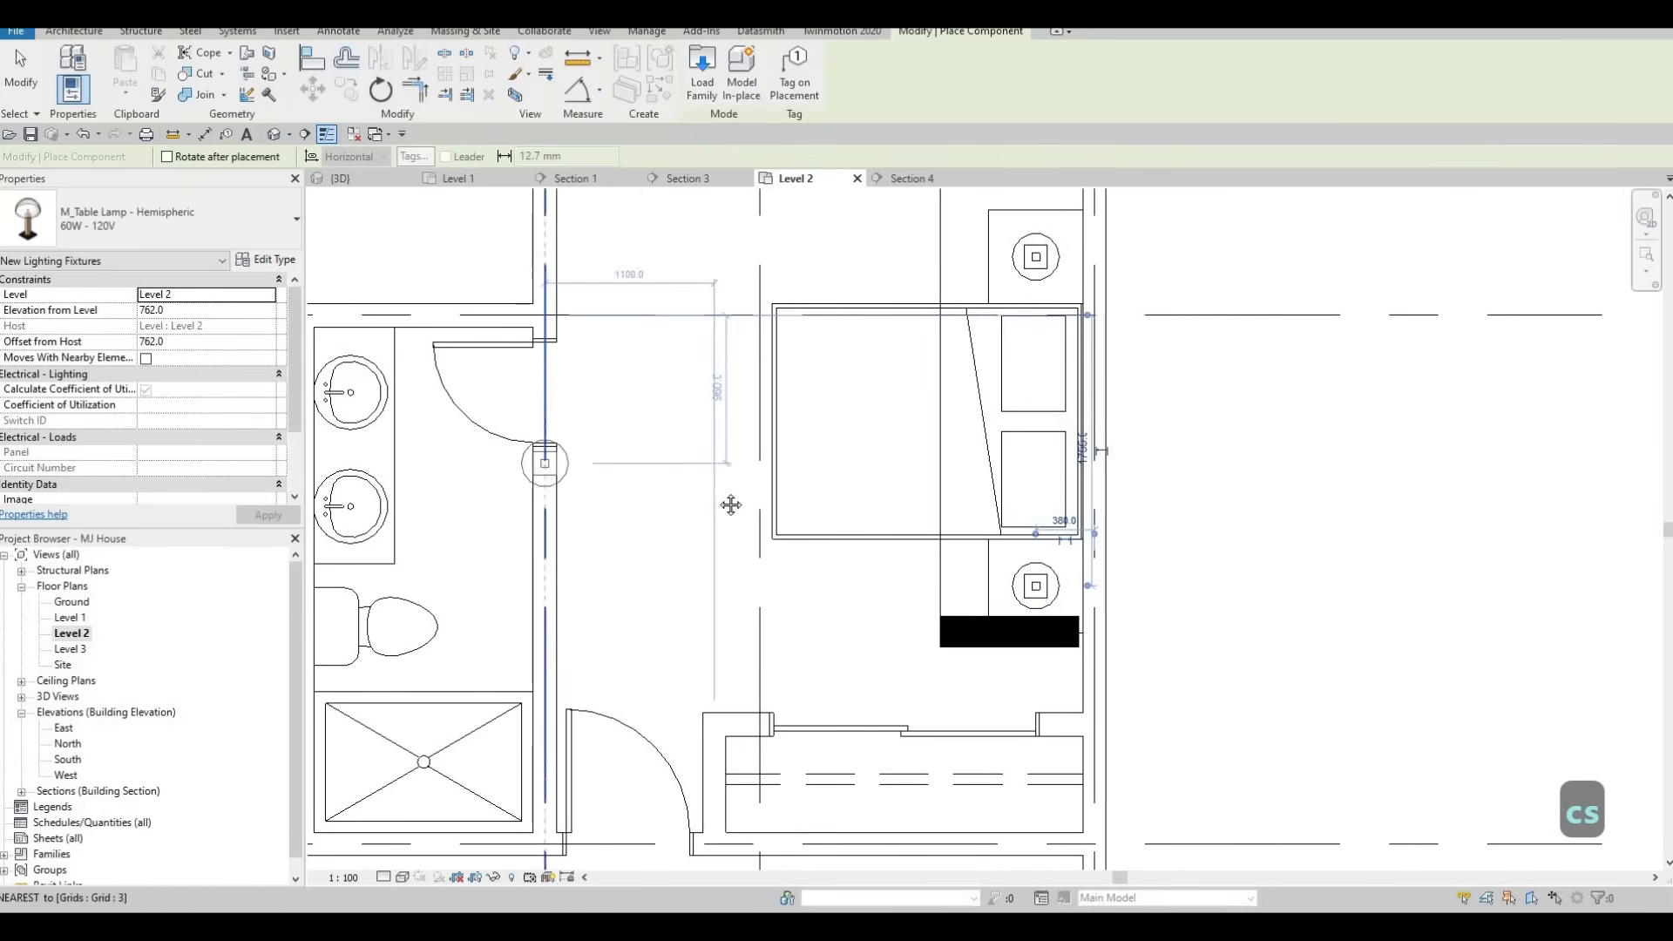
Place a hemispheric table lamp centred on each of the two night stands in the upper-left bedroom.
scroll(810, 467, "down", 3)
scroll(760, 396, "up", 4)
left_click(762, 390)
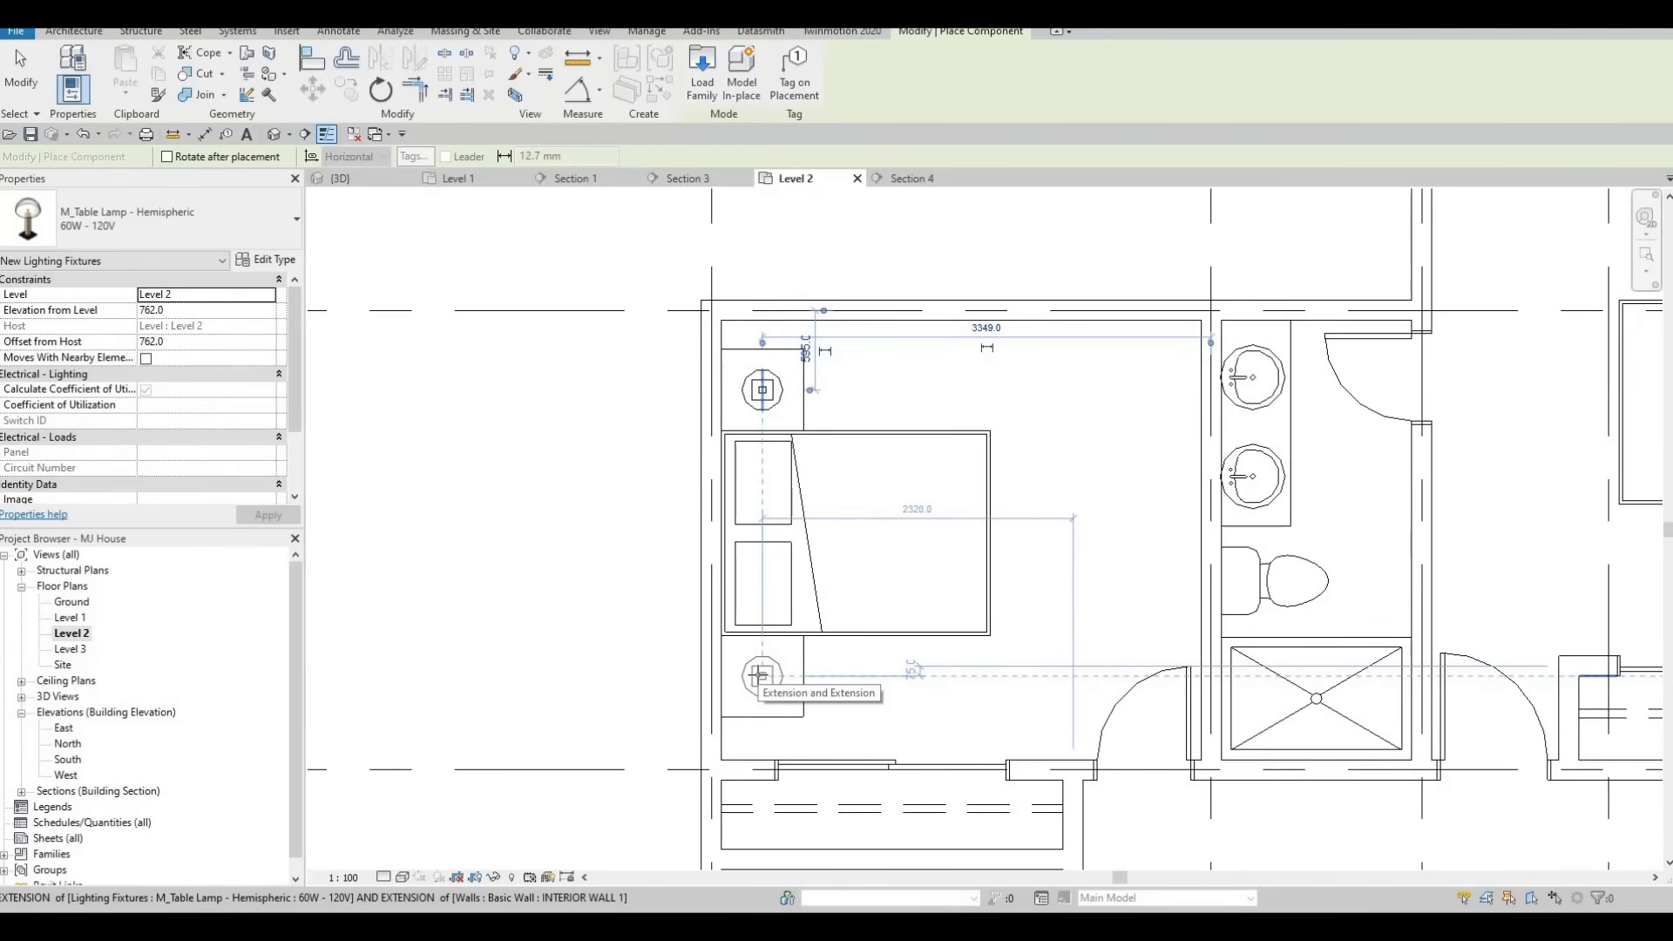
left_click(760, 667)
Place a hemispheric table lamp centred on each night stand in the lower-left bedroom and end the placement.
scroll(866, 549, "down", 3)
scroll(826, 601, "up", 3)
scroll(826, 601, "up", 2)
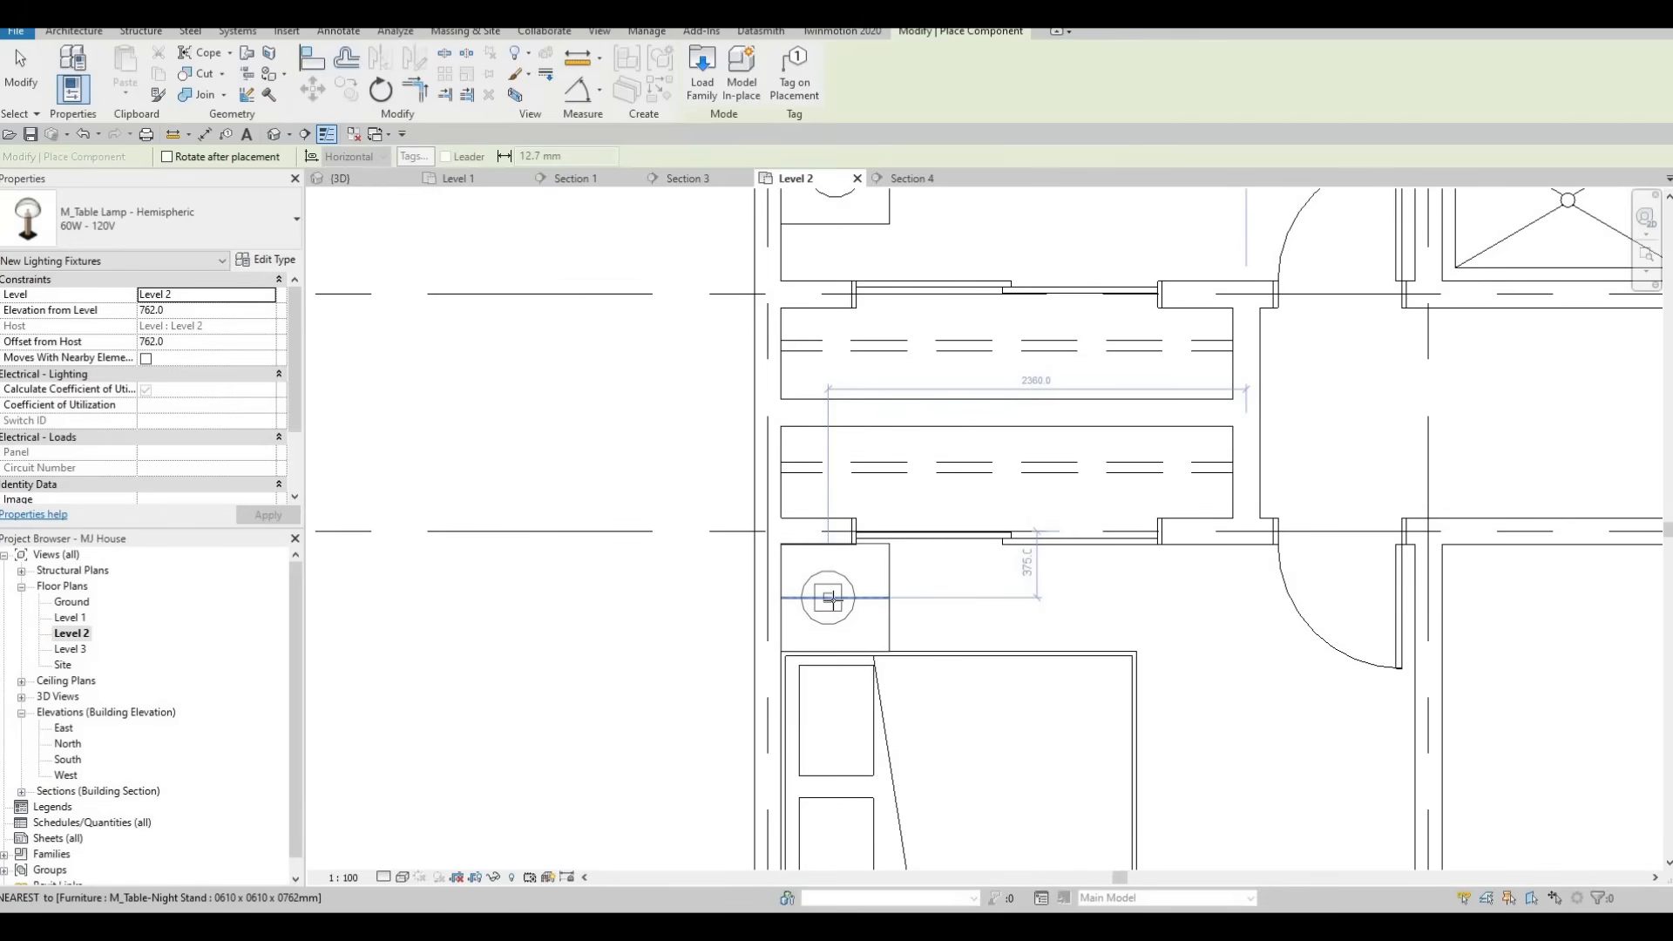
left_click(835, 598)
scroll(839, 600, "down", 2)
middle_click_drag(844, 811, 852, 649)
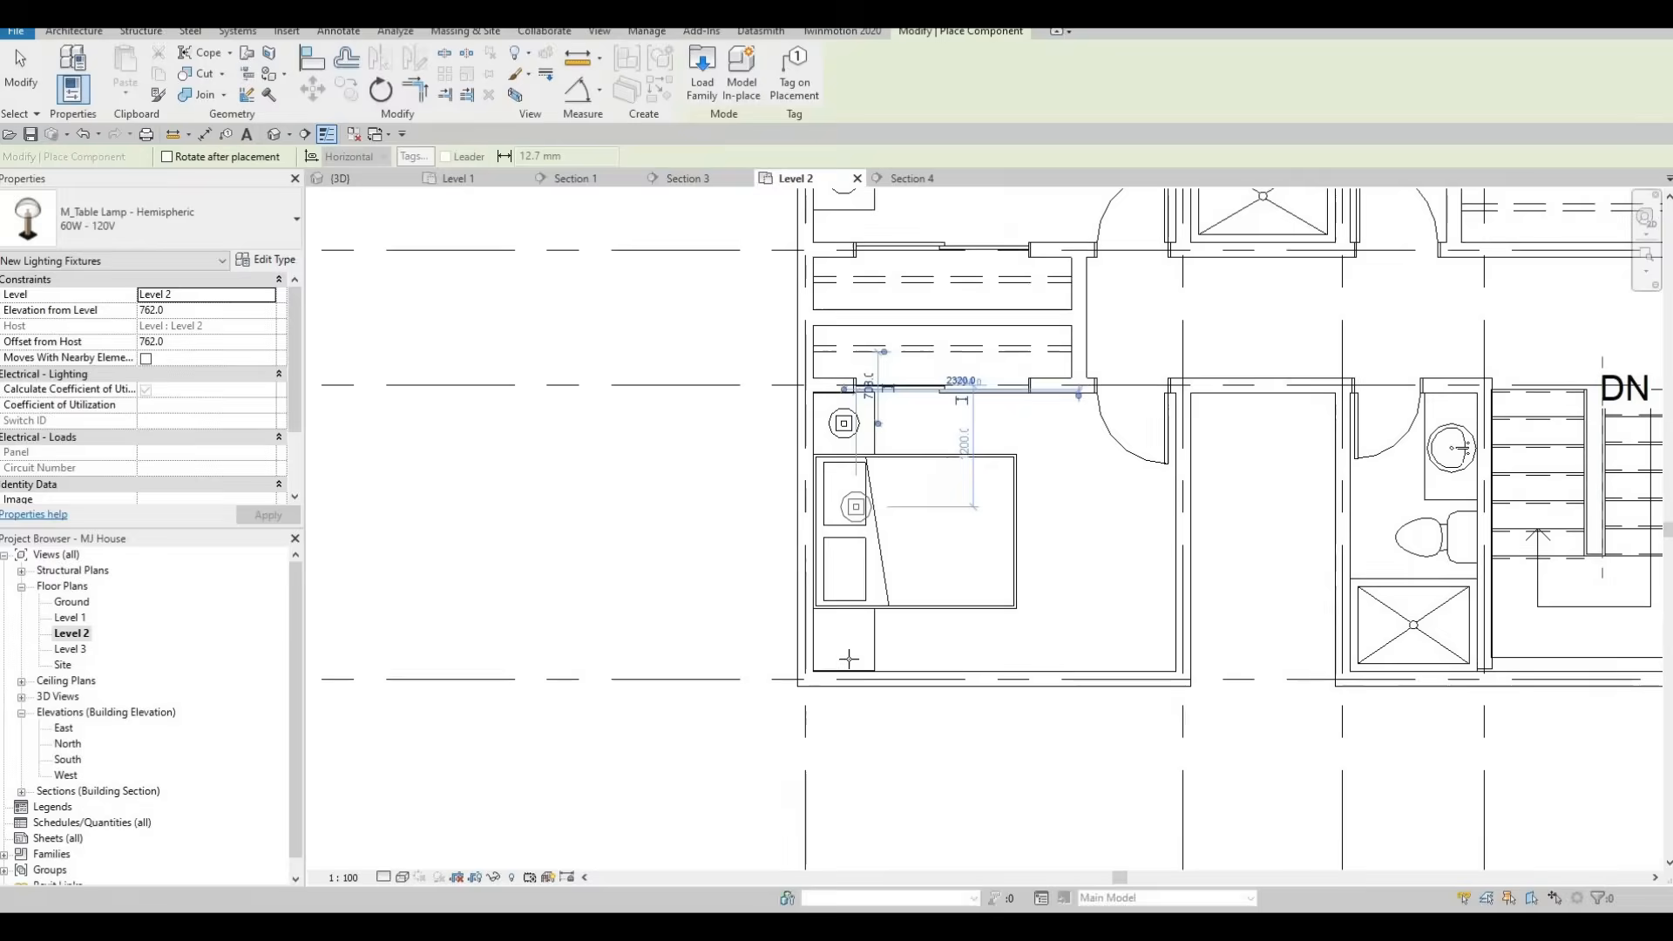
scroll(847, 644, "up", 2)
left_click(855, 646)
scroll(871, 610, "down", 6)
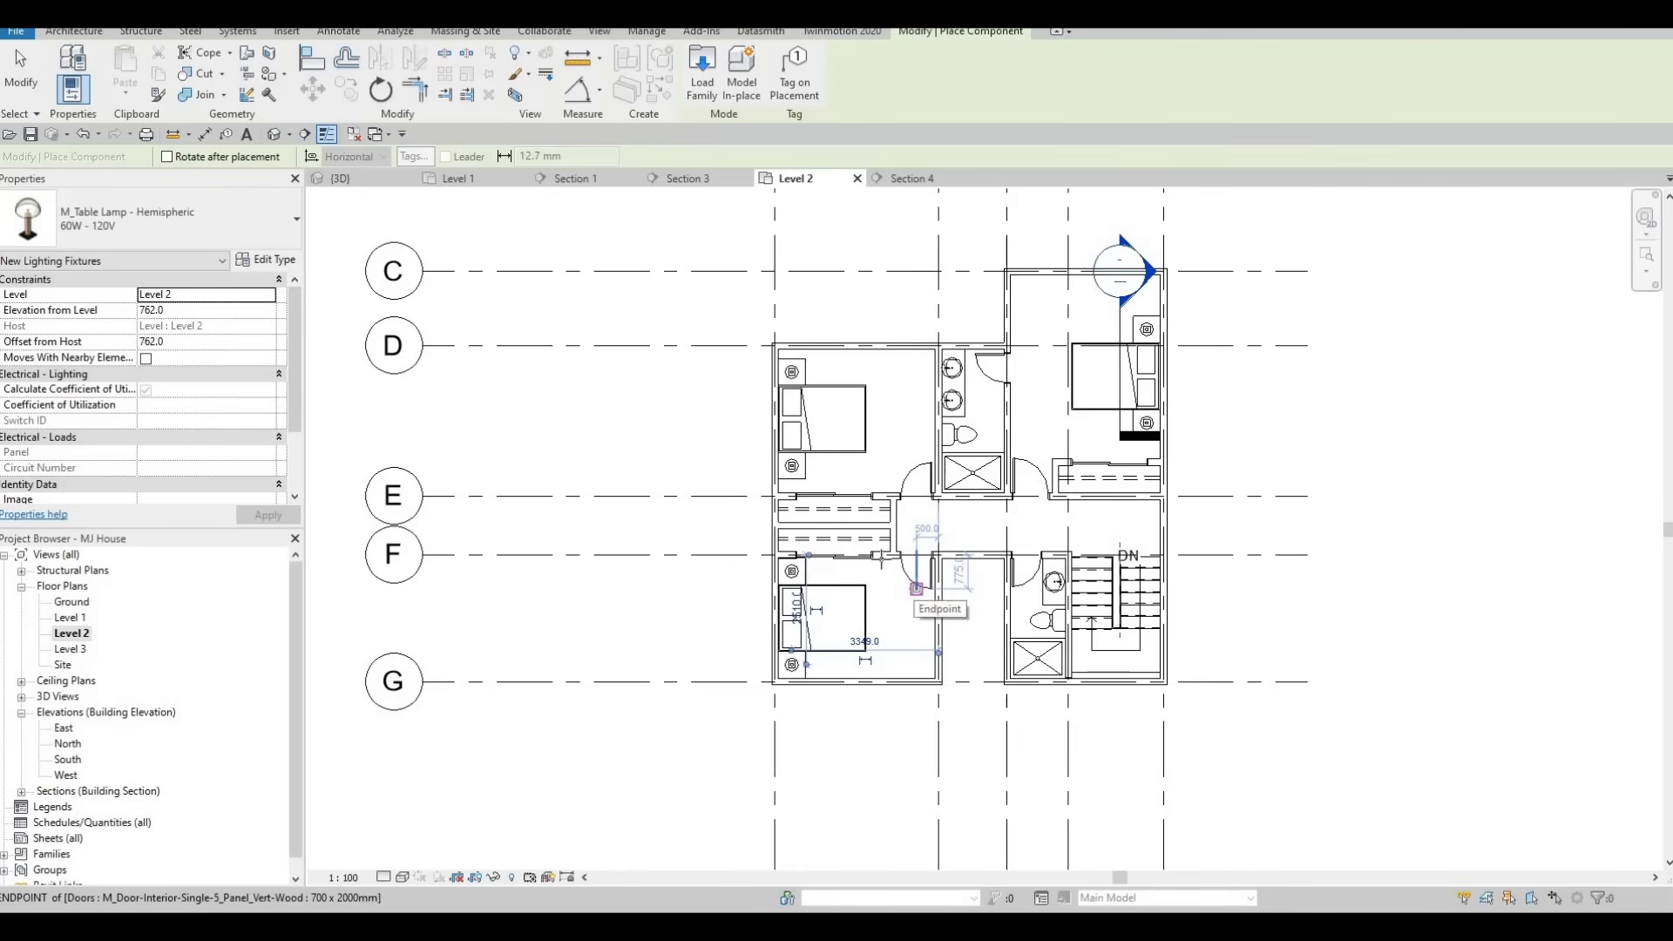
key("Escape")
key("Escape")
key("Escape")
scroll(1429, 449, "down", 1)
scroll(958, 374, "up", 4)
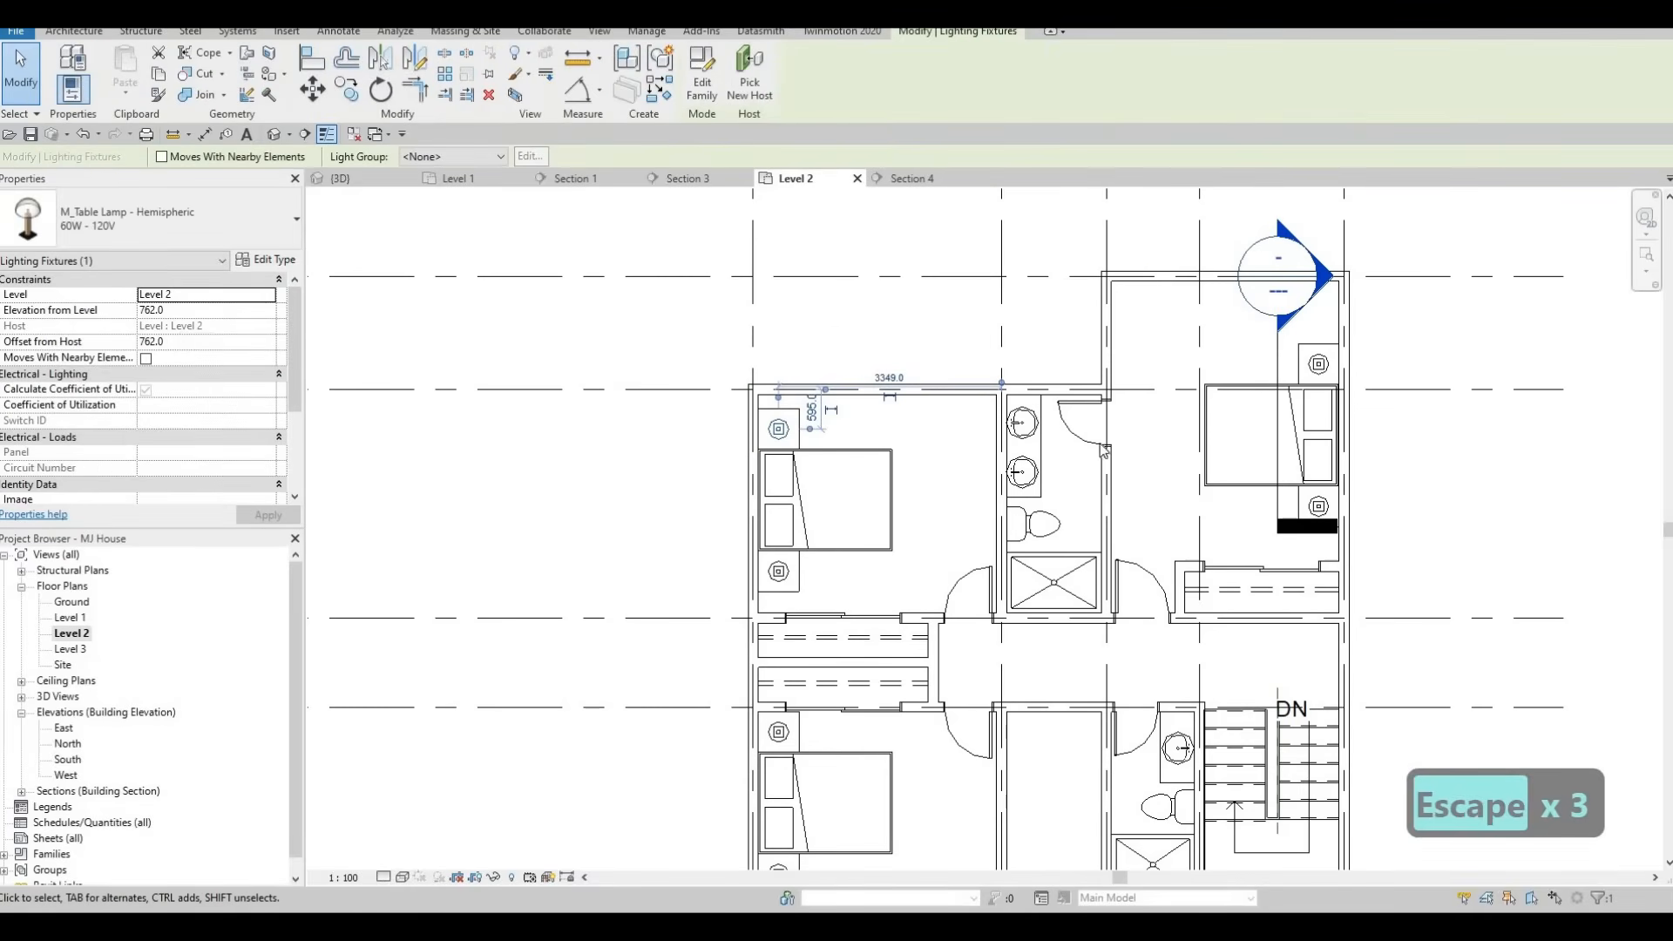
key("Escape")
In the 3D view, stretch the front curtain wall beside the lawn upward to about 2045 mm above Level 2.
scroll(1102, 446, "down", 3)
scroll(983, 481, "down", 3)
key("F1")
left_click(361, 183)
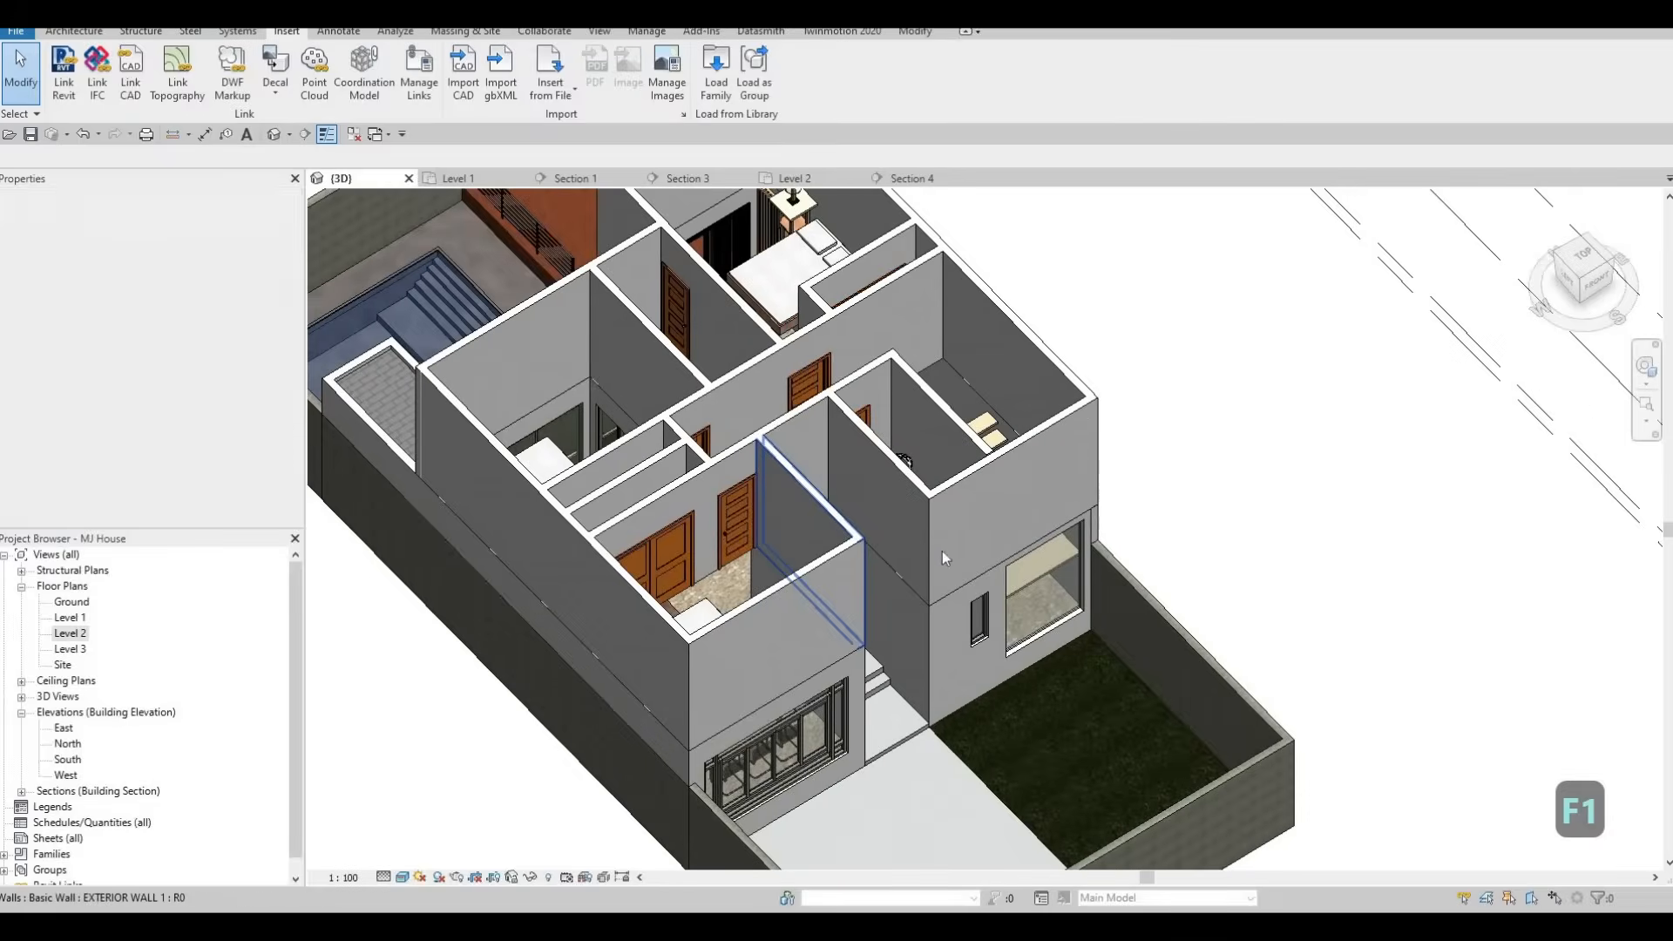
left_click(966, 536)
left_click_drag(967, 532, 967, 454)
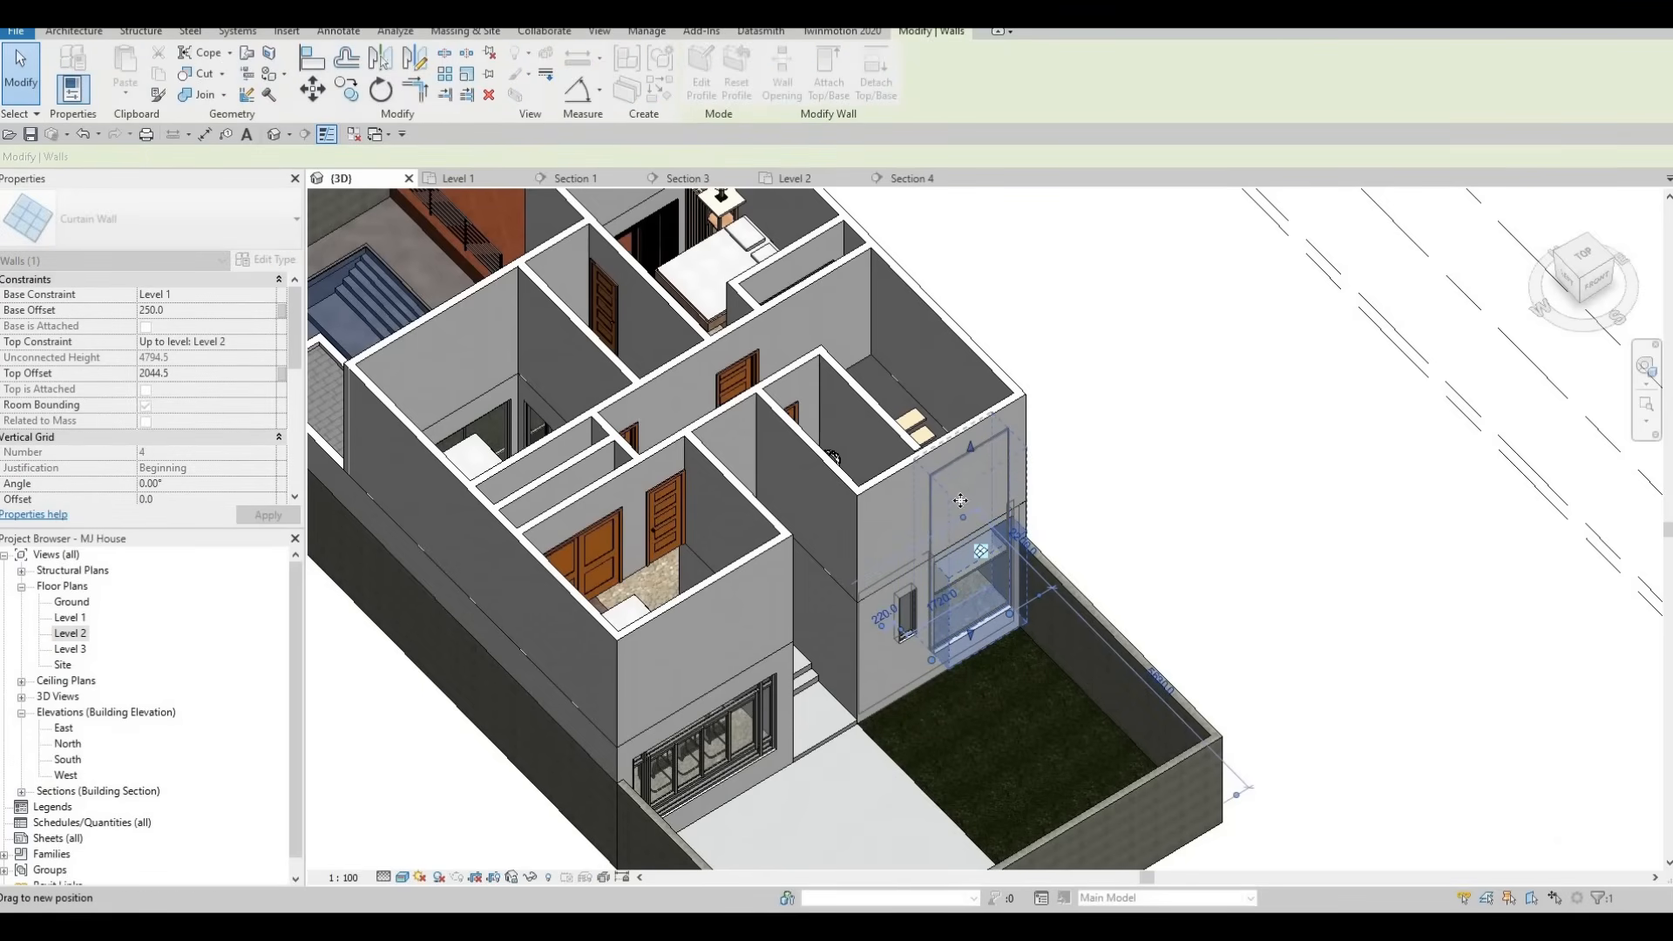
key("Escape")
key("Escape")
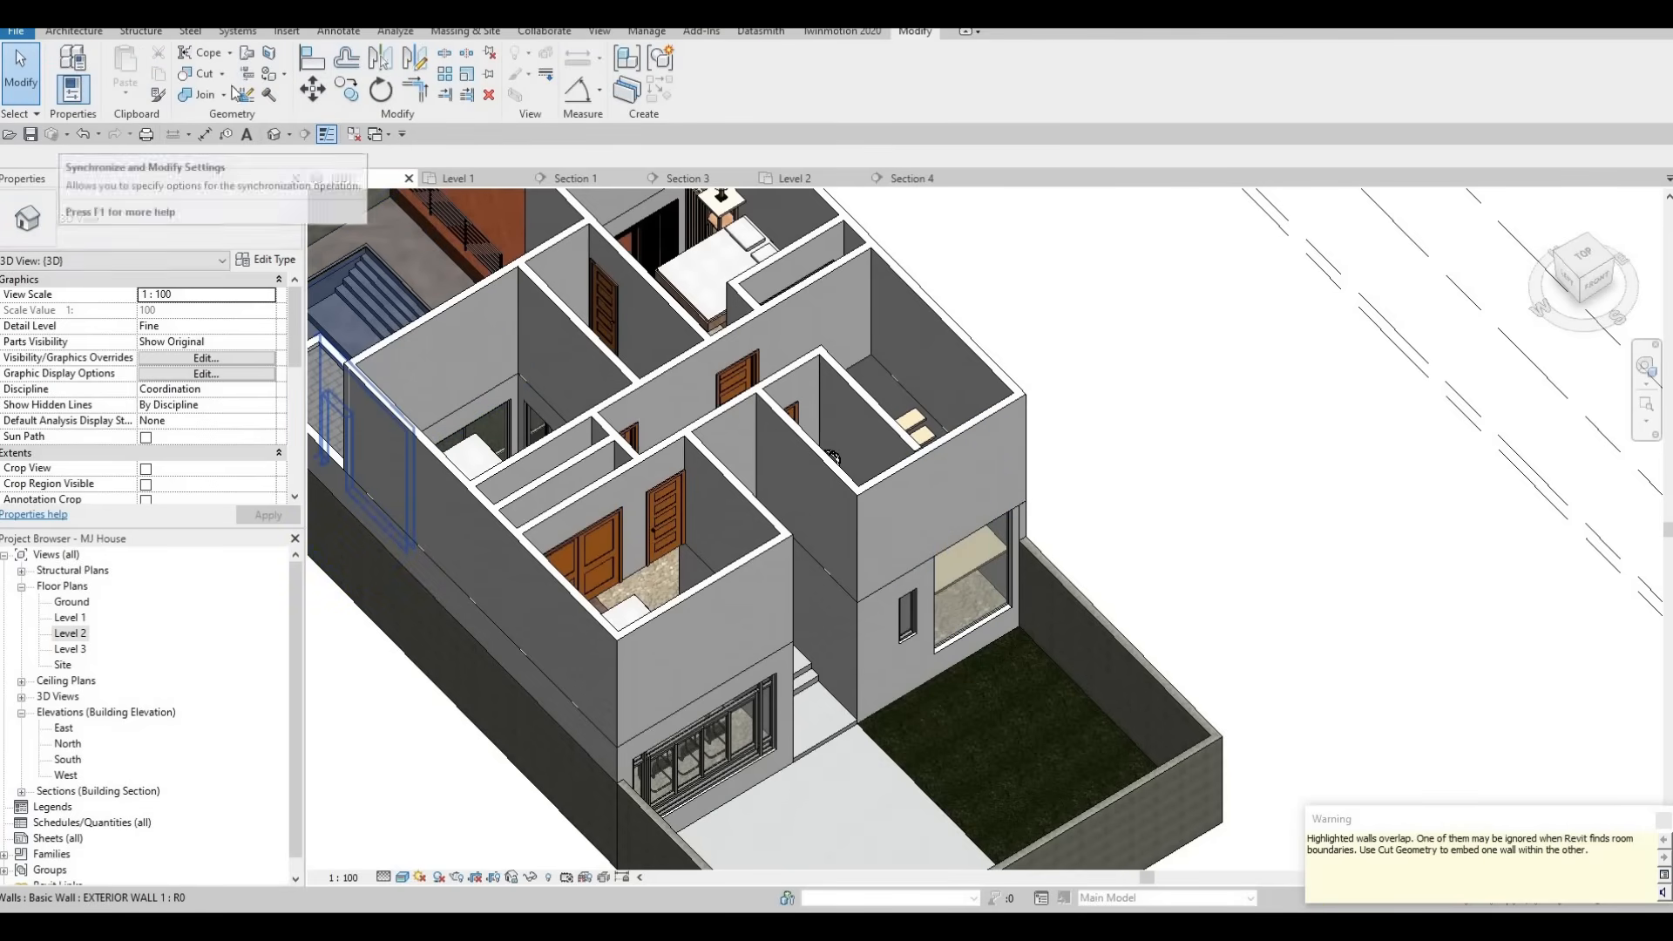
Cut the upper front exterior wall with the extended curtain wall so the glazing is embedded in it.
left_click(206, 77)
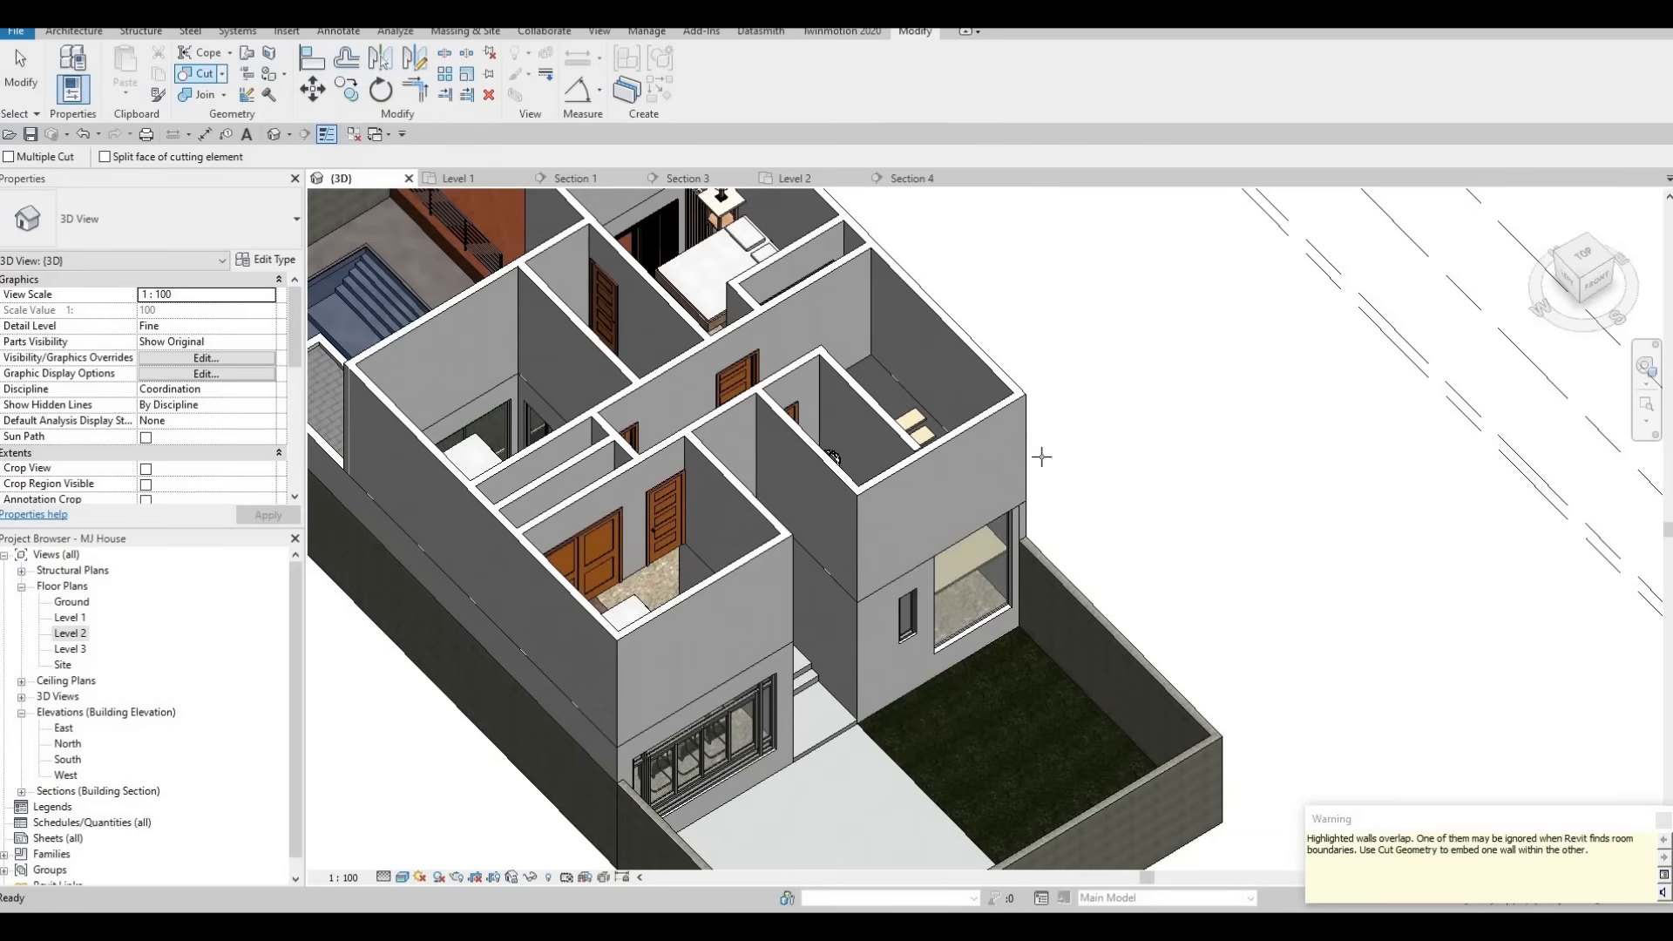
left_click(993, 479)
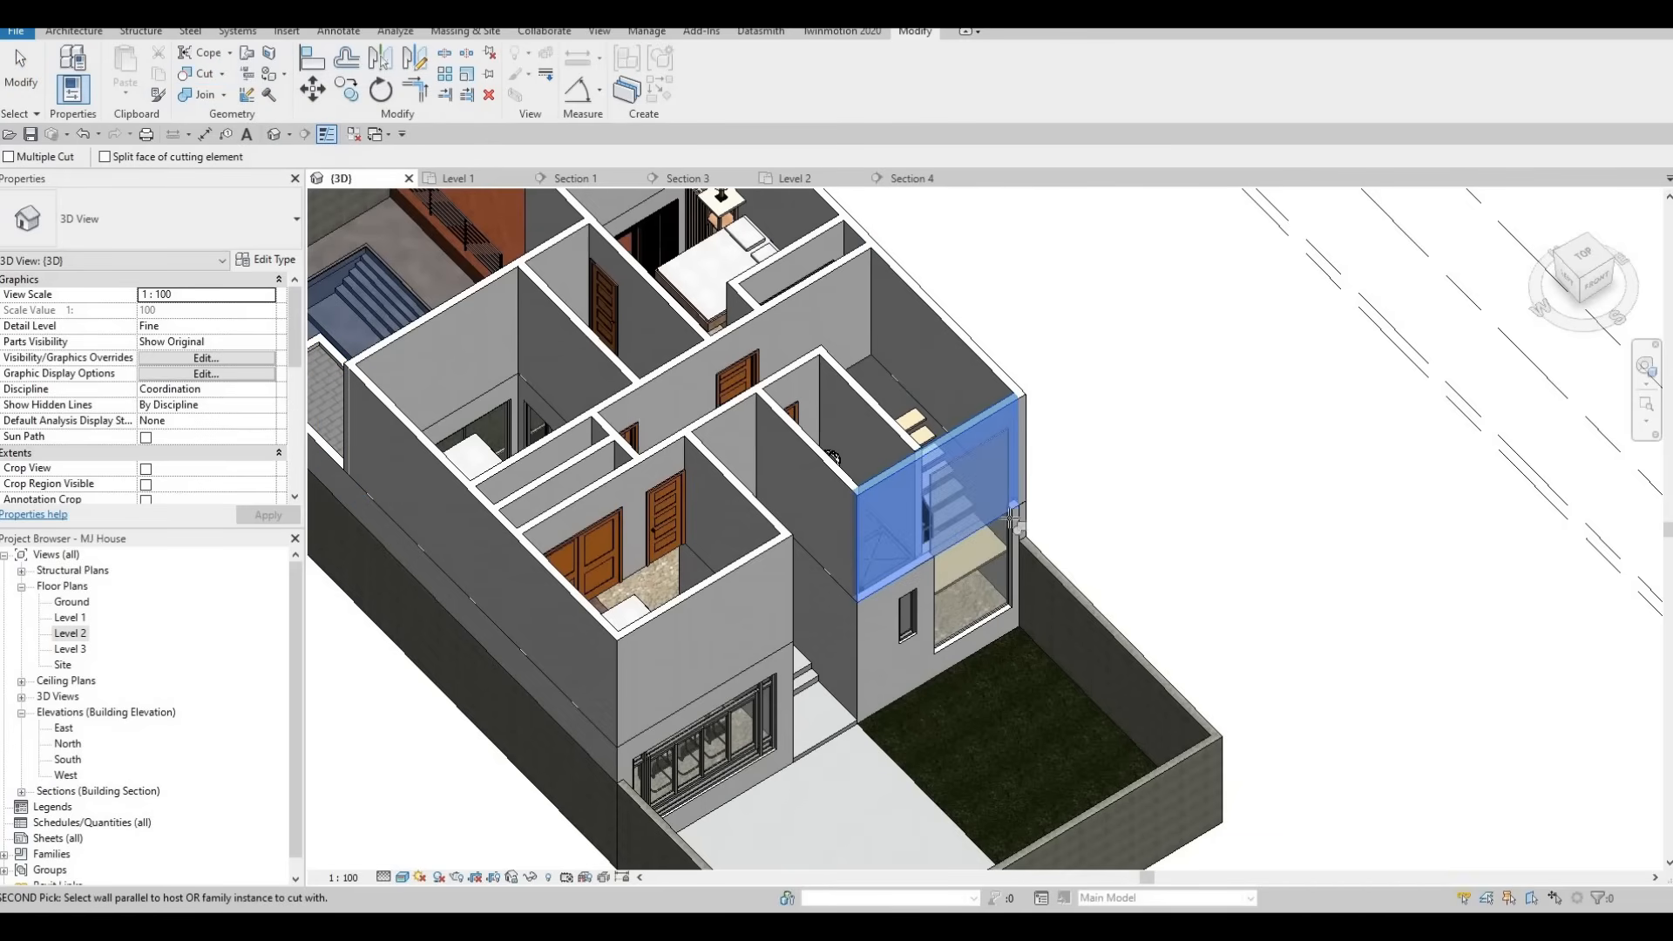
left_click(997, 466)
key("Escape")
middle_click_drag(831, 456, 871, 566, "shift")
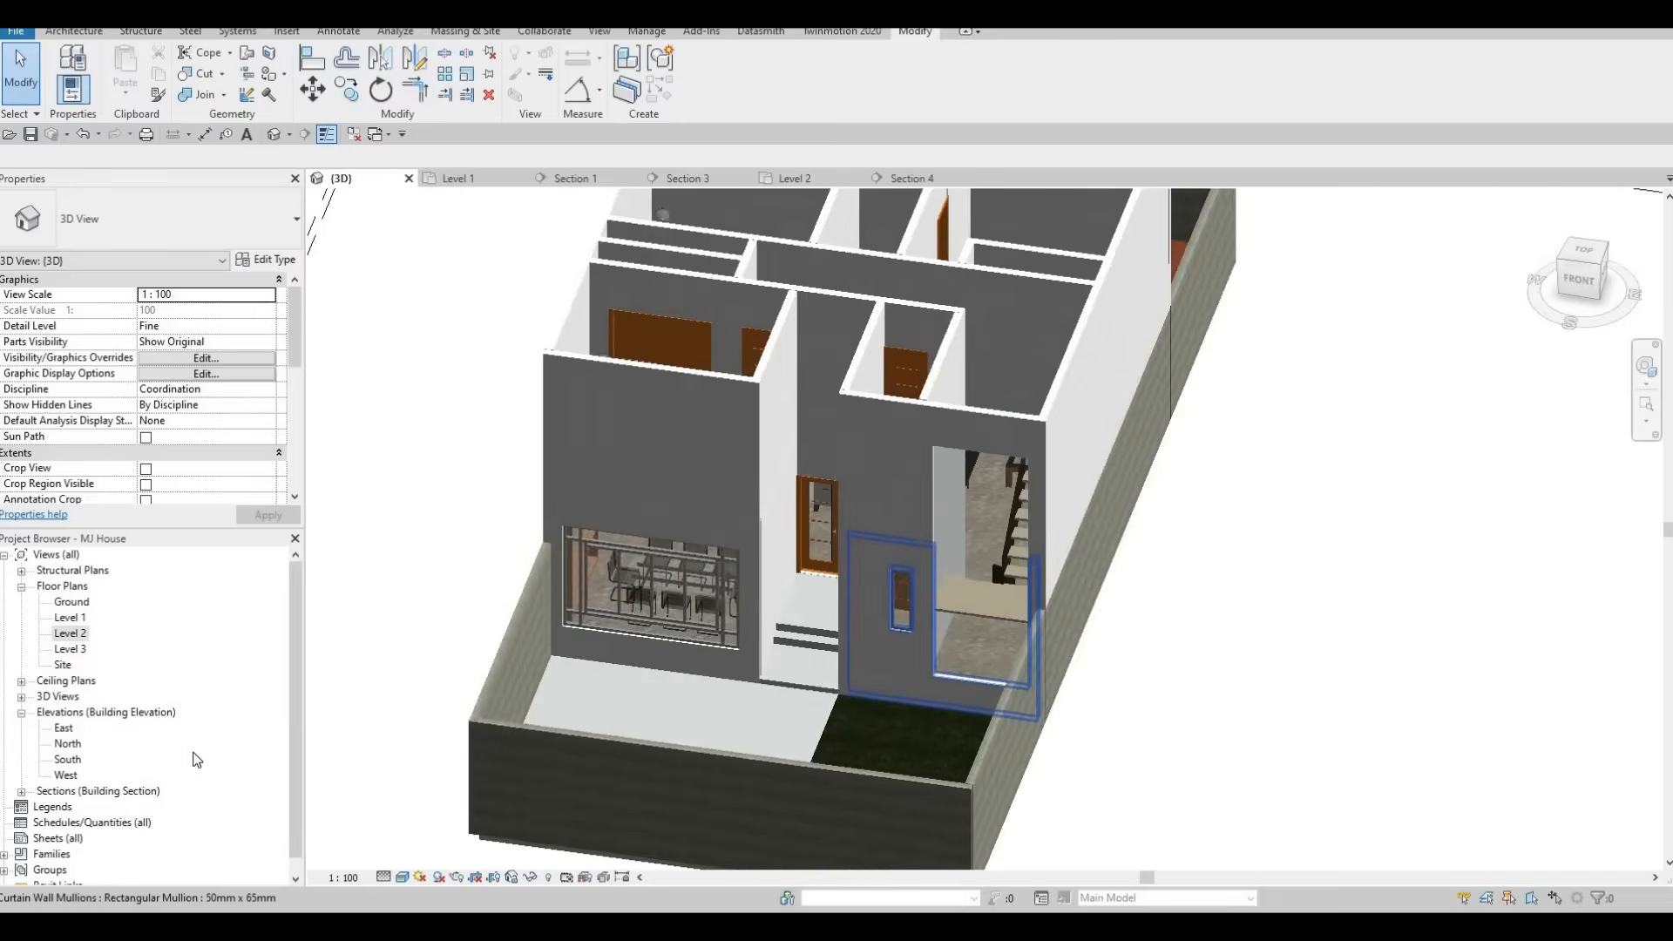
Open the Level 2 floor plan and delete the section mark running through the upper-right bedroom.
double_click(72, 633)
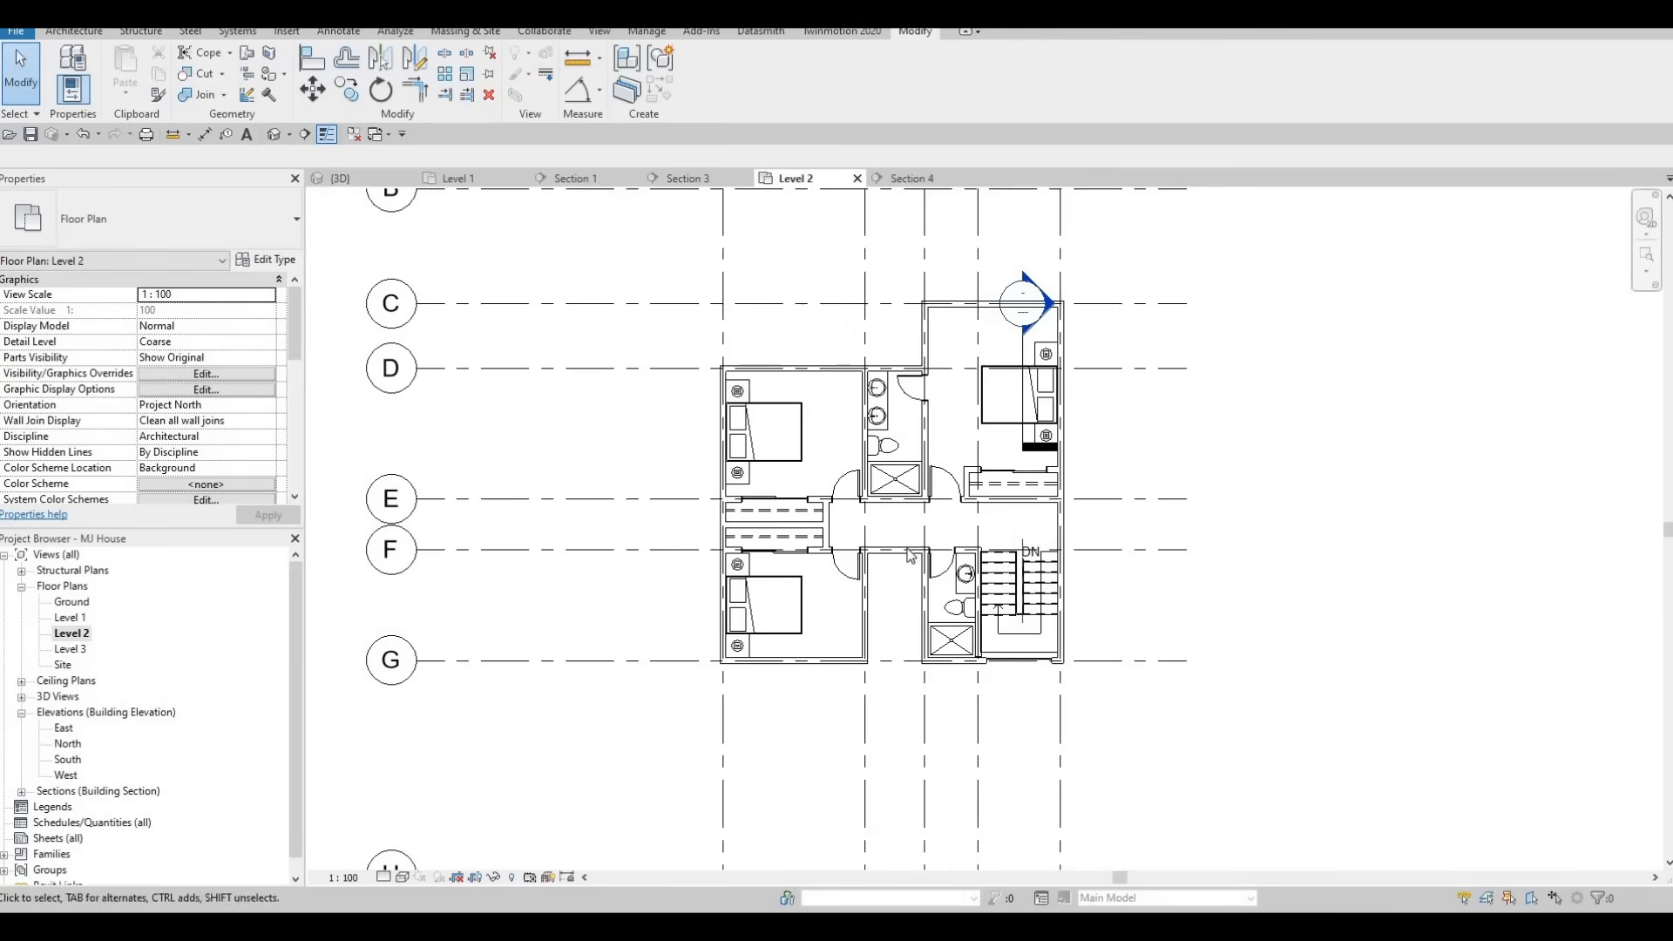
middle_click_drag(965, 384, 951, 464)
left_click(941, 460)
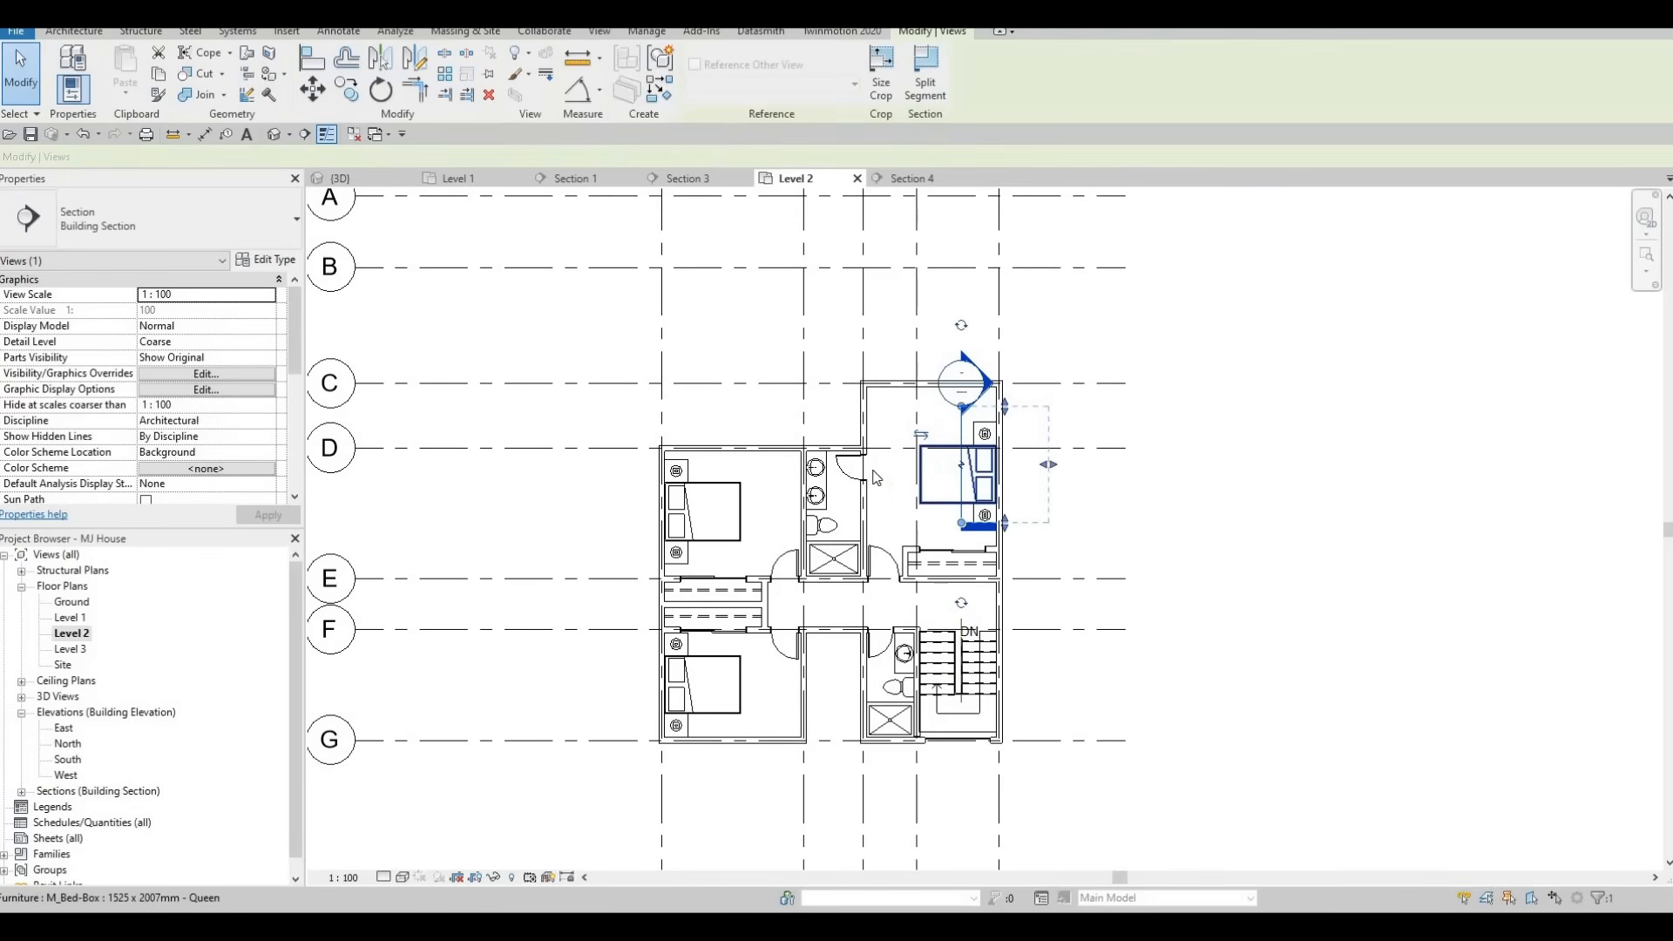
key("Delete")
key("Return")
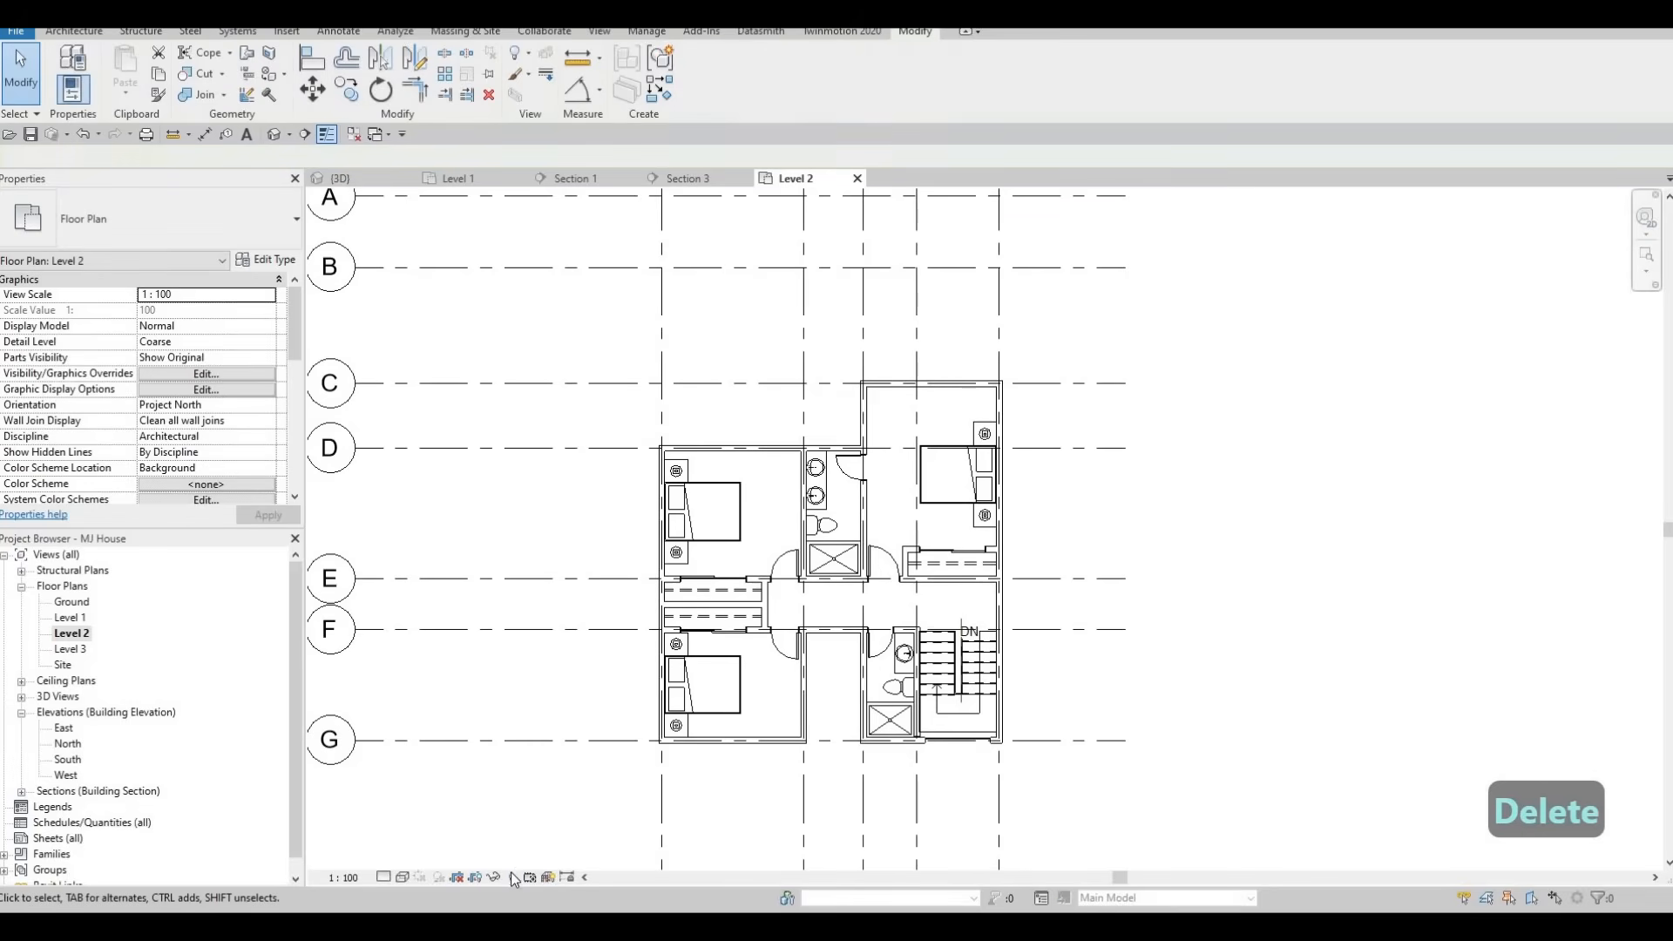
Reveal the hidden elements in the plan, unhide the three hidden section marks and leave the reveal mode.
left_click(512, 876)
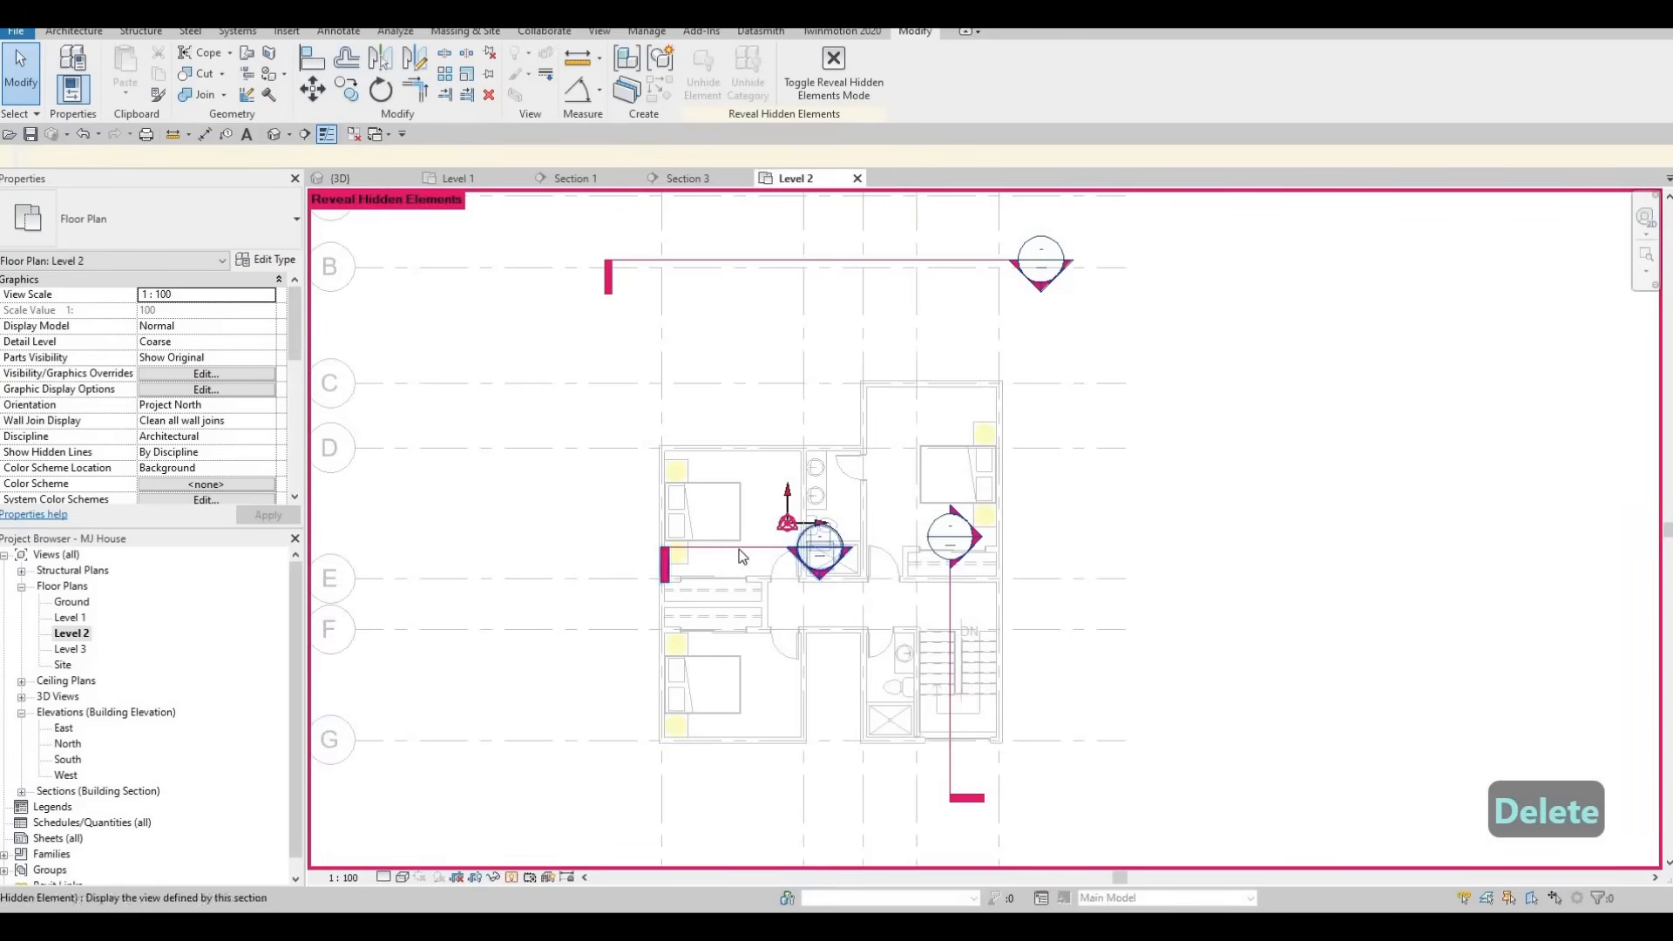
left_click(950, 599, "ctrl")
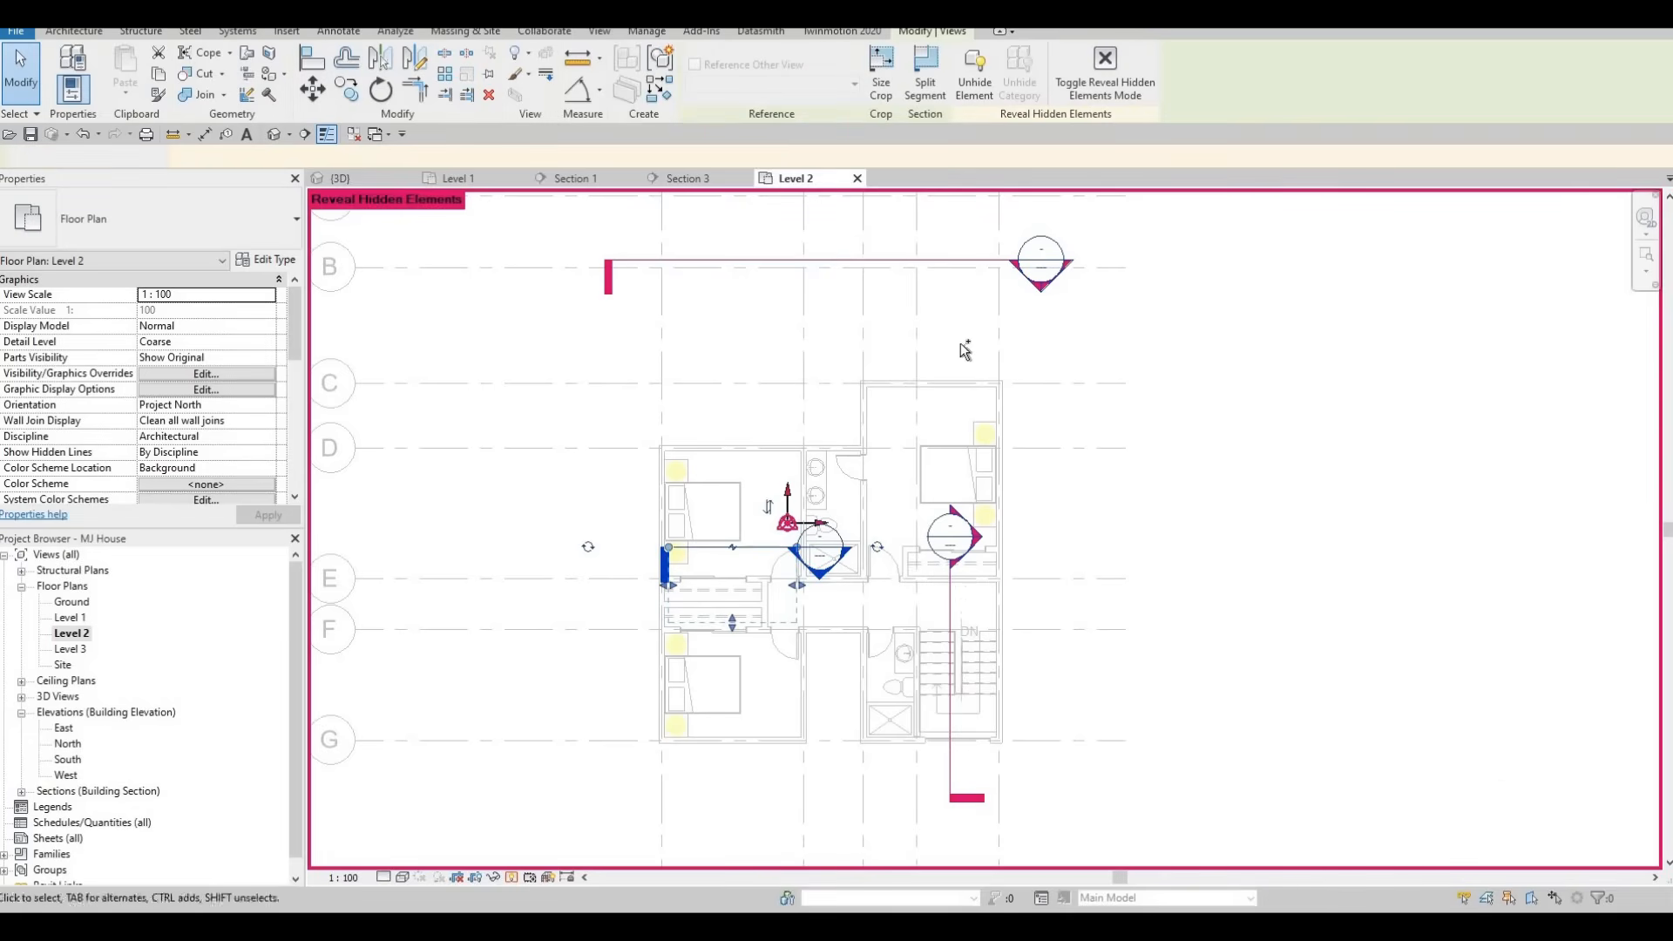
left_click(930, 260, "ctrl")
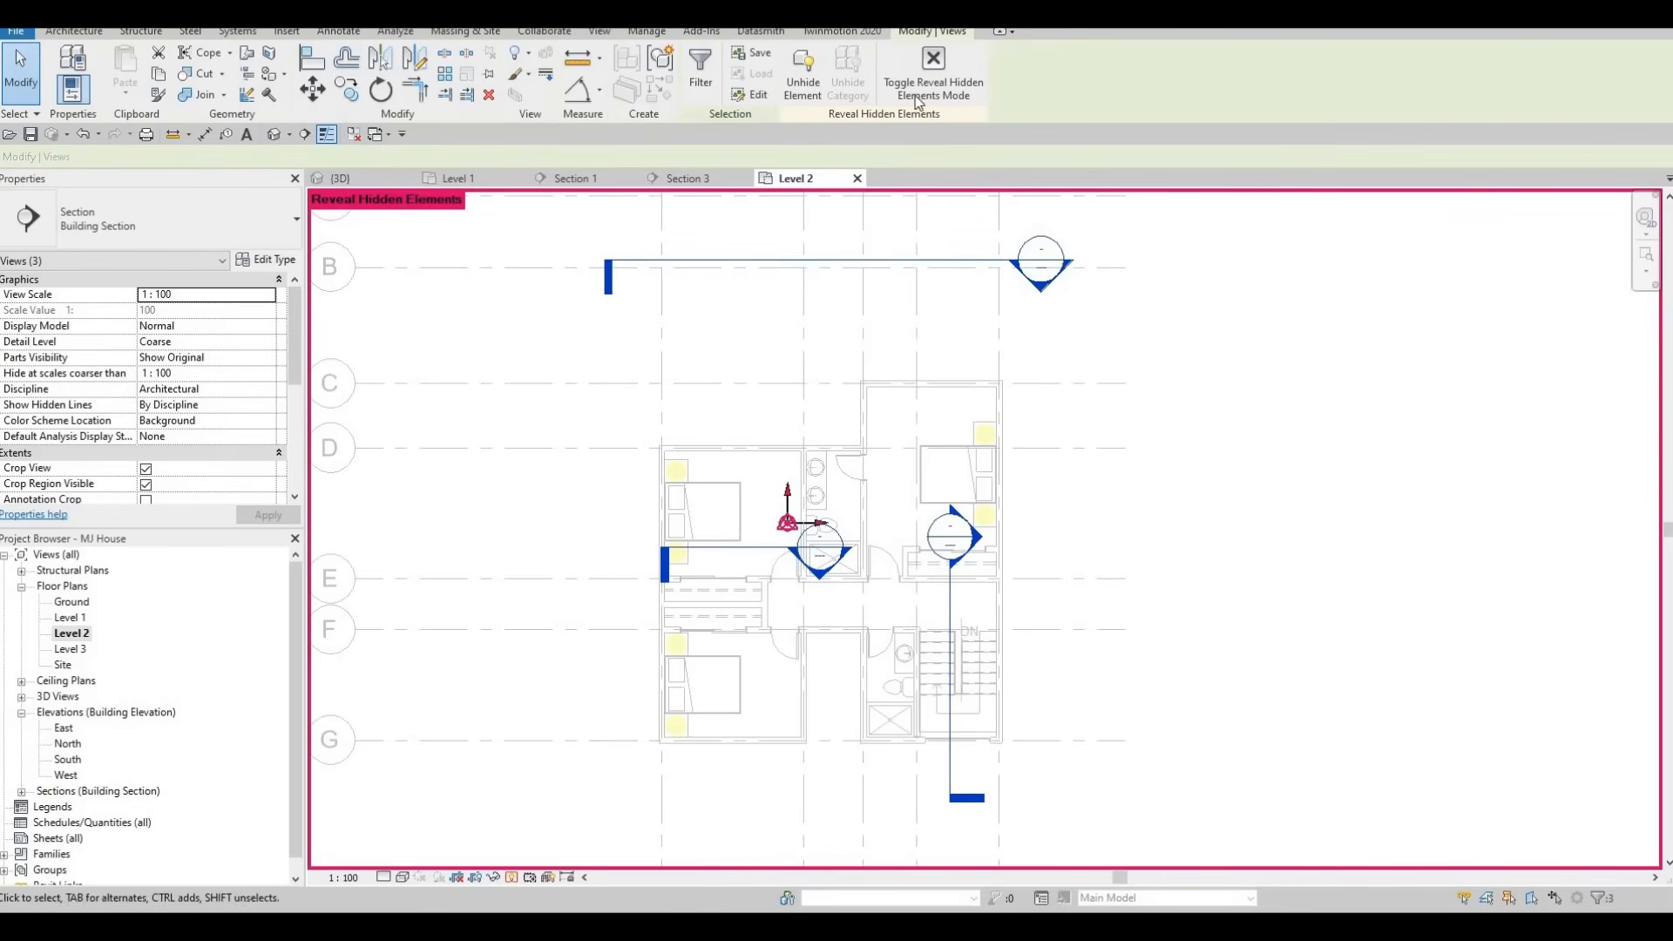
left_click(933, 69)
key("Escape")
key("Escape")
Delete the three unhidden section marks: along grid B, through the stair, and across the upper-left bedroom.
left_click(753, 552)
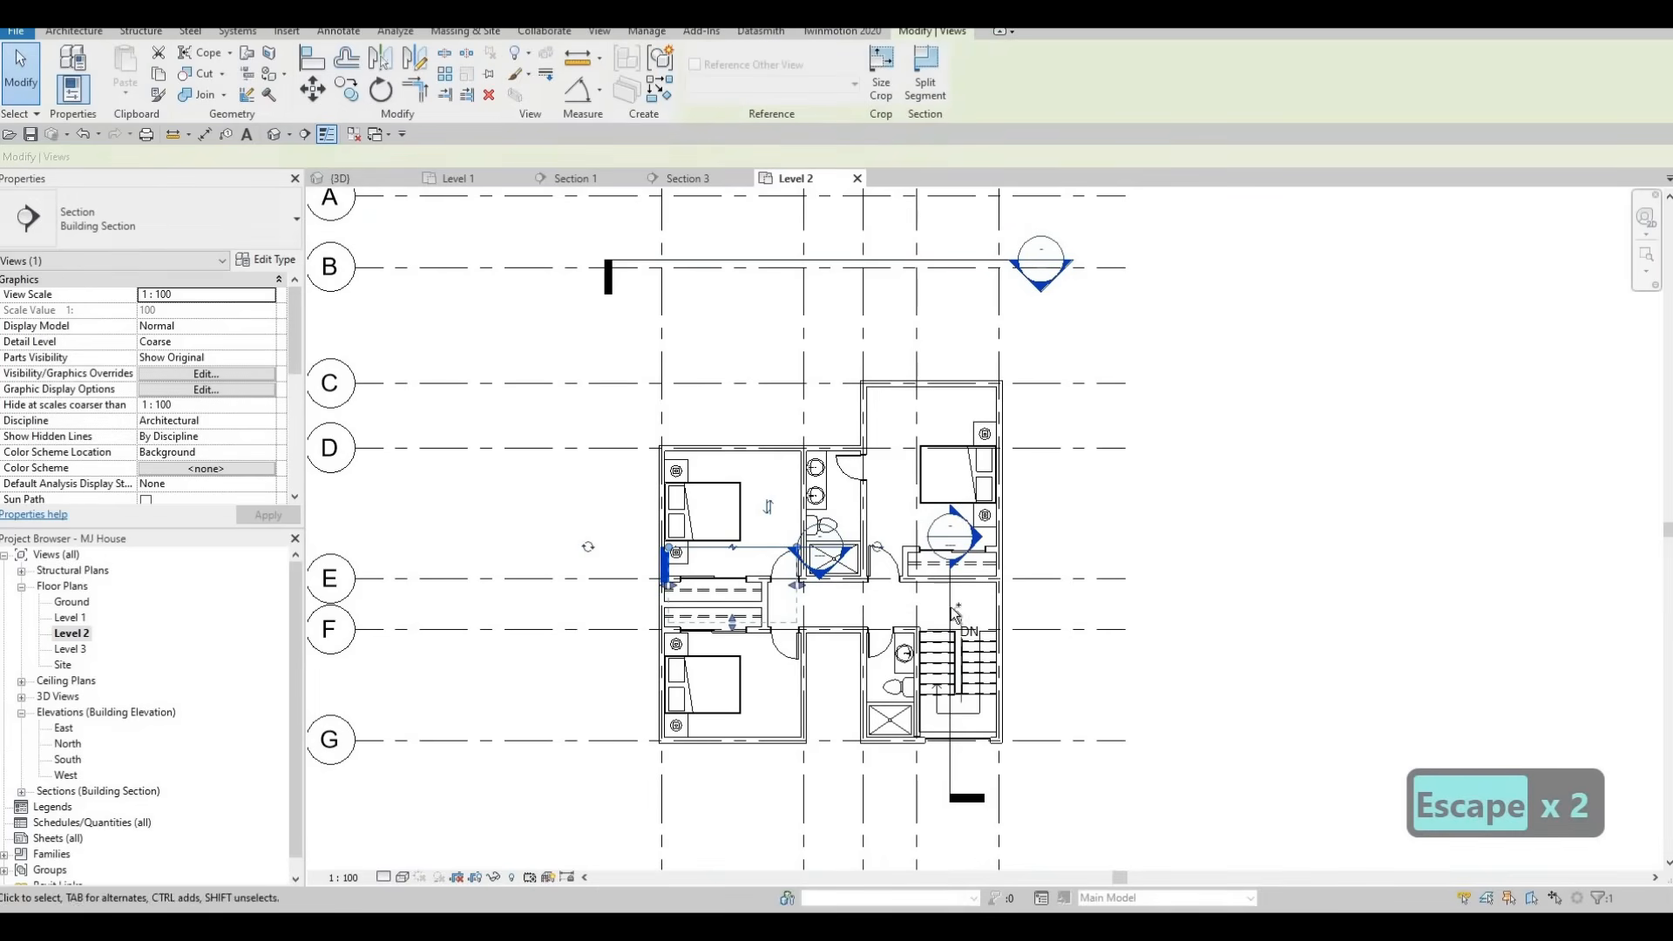
left_click(892, 261)
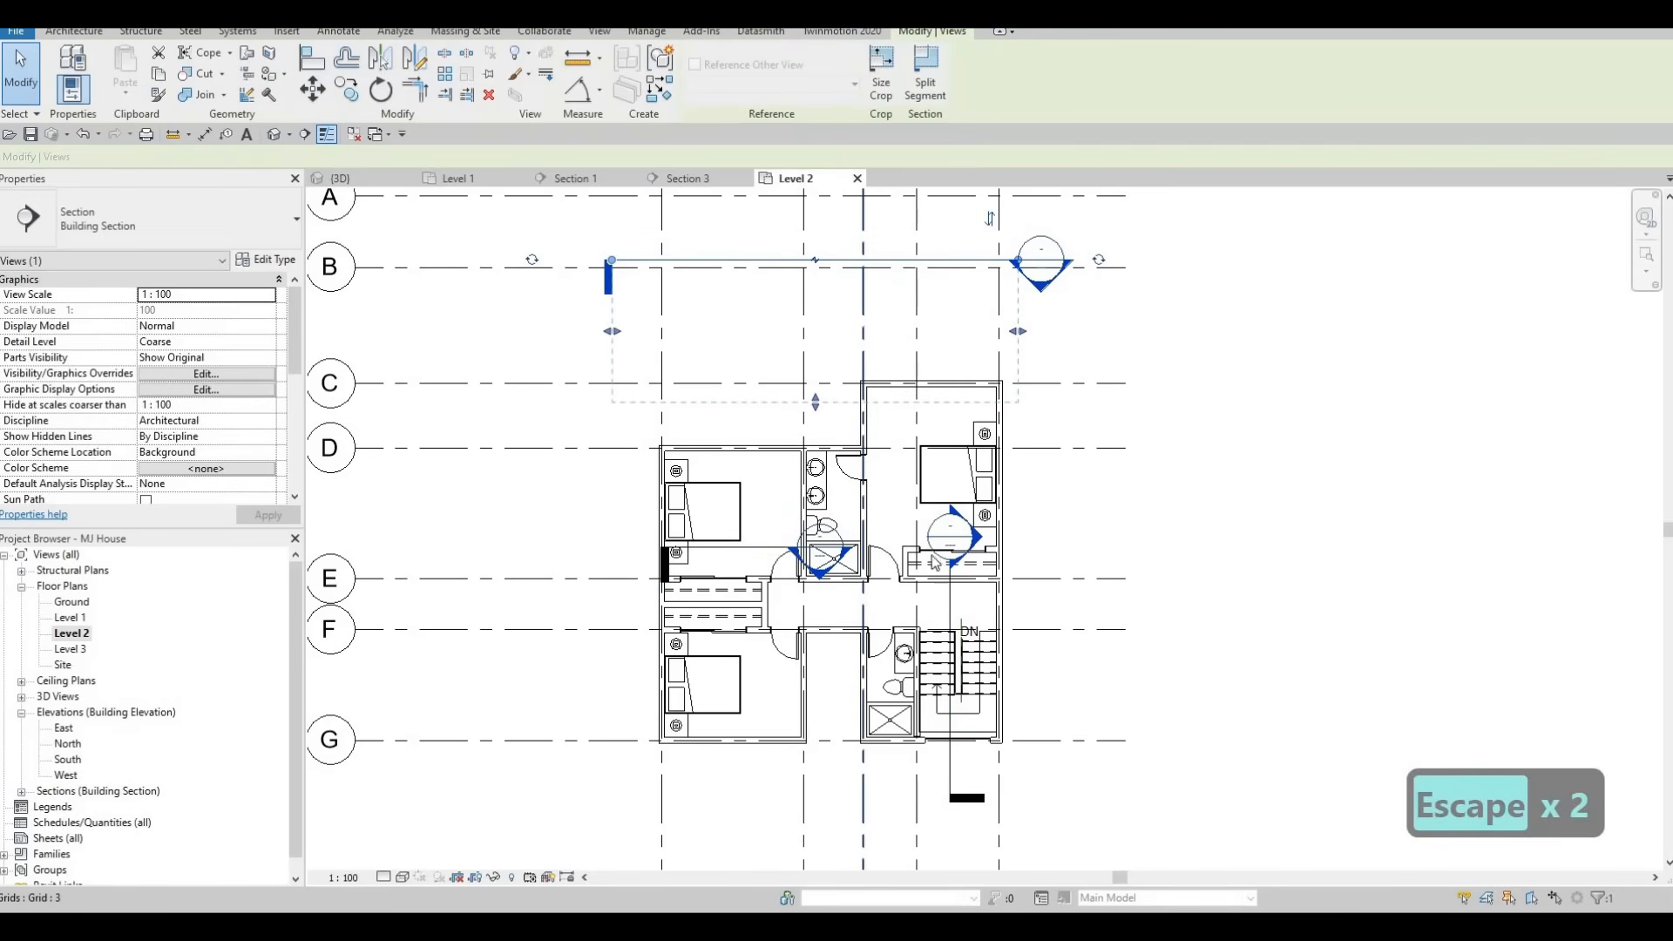
key("Delete")
key("Return")
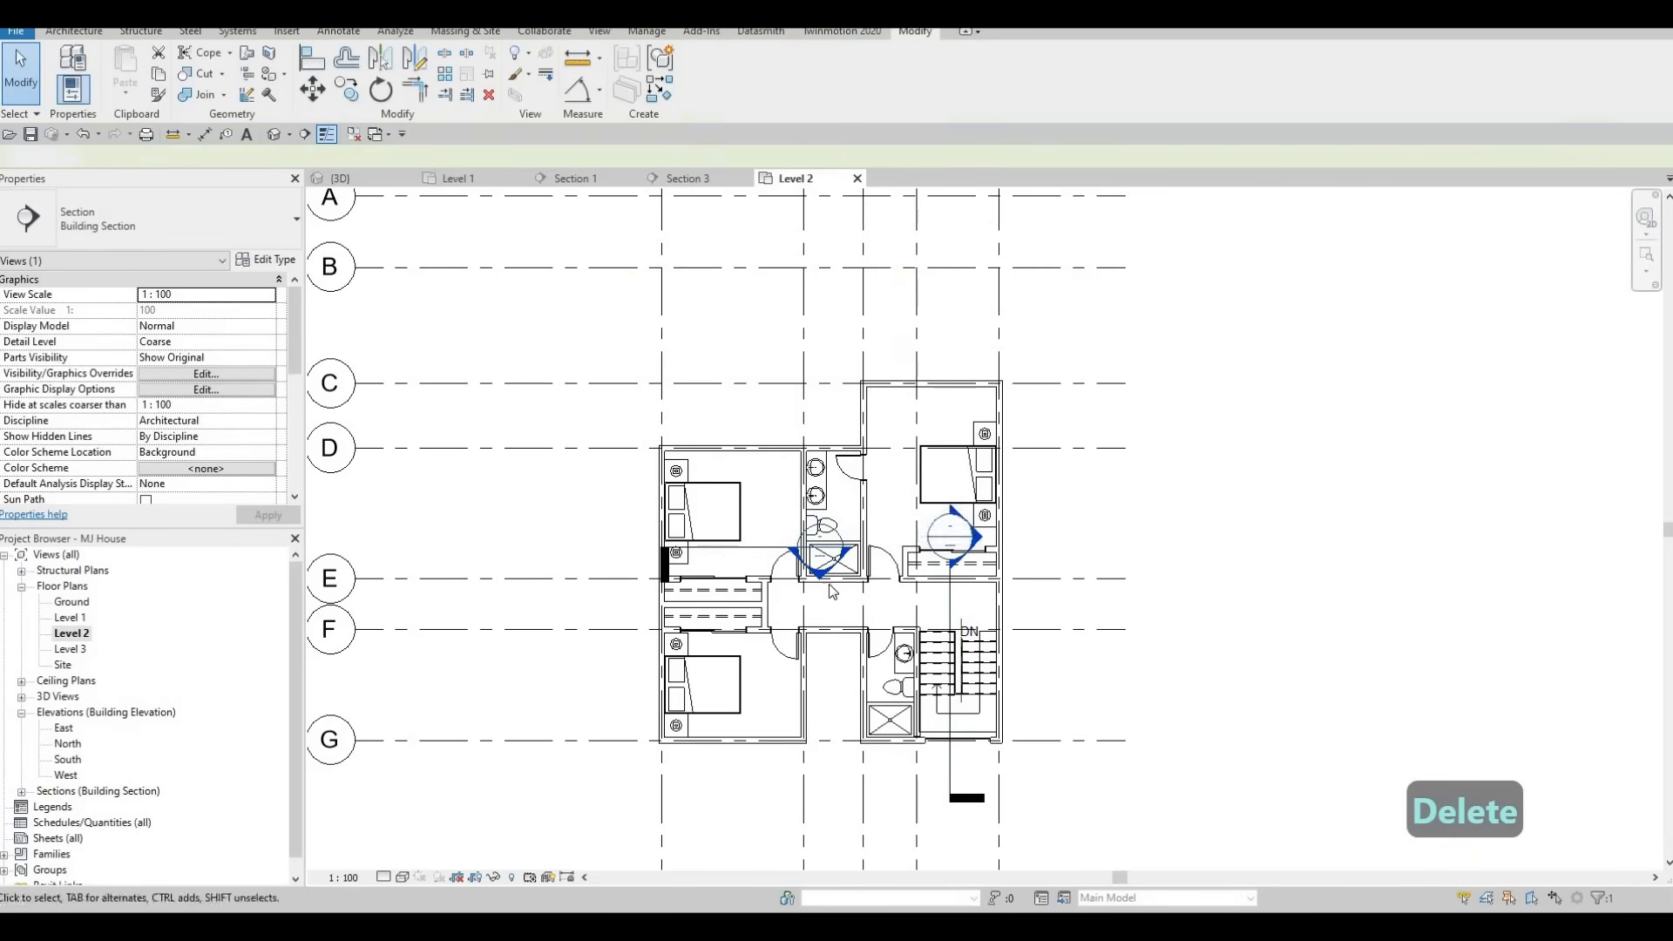
left_click(949, 592)
key("Delete")
key("Return")
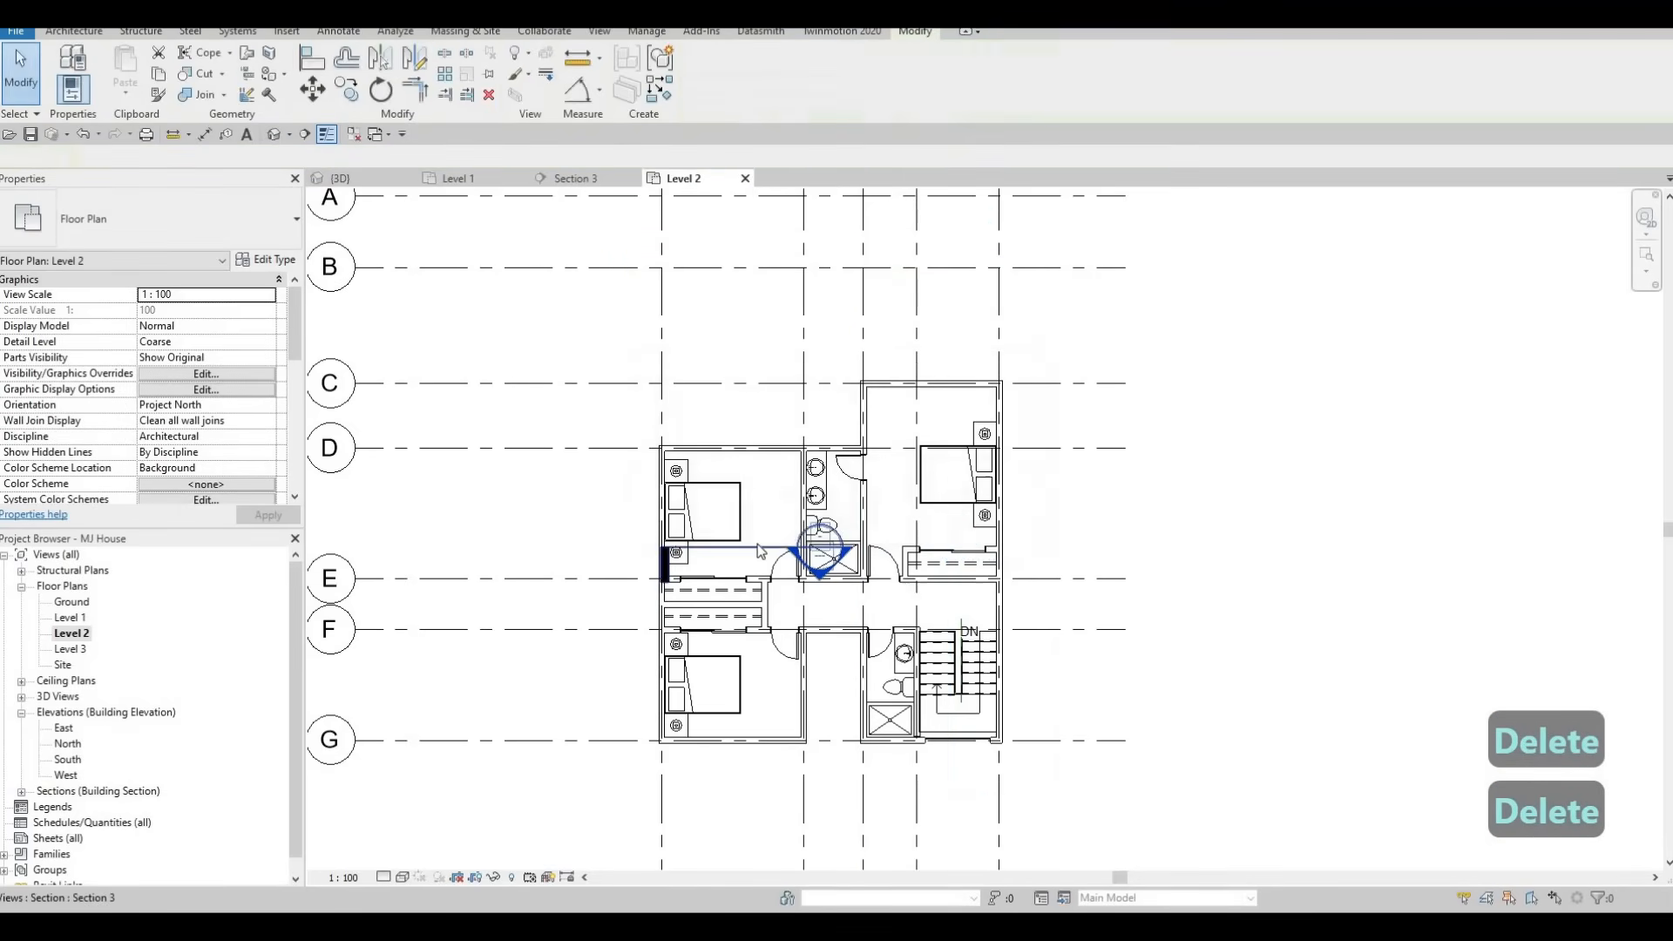
left_click(763, 546)
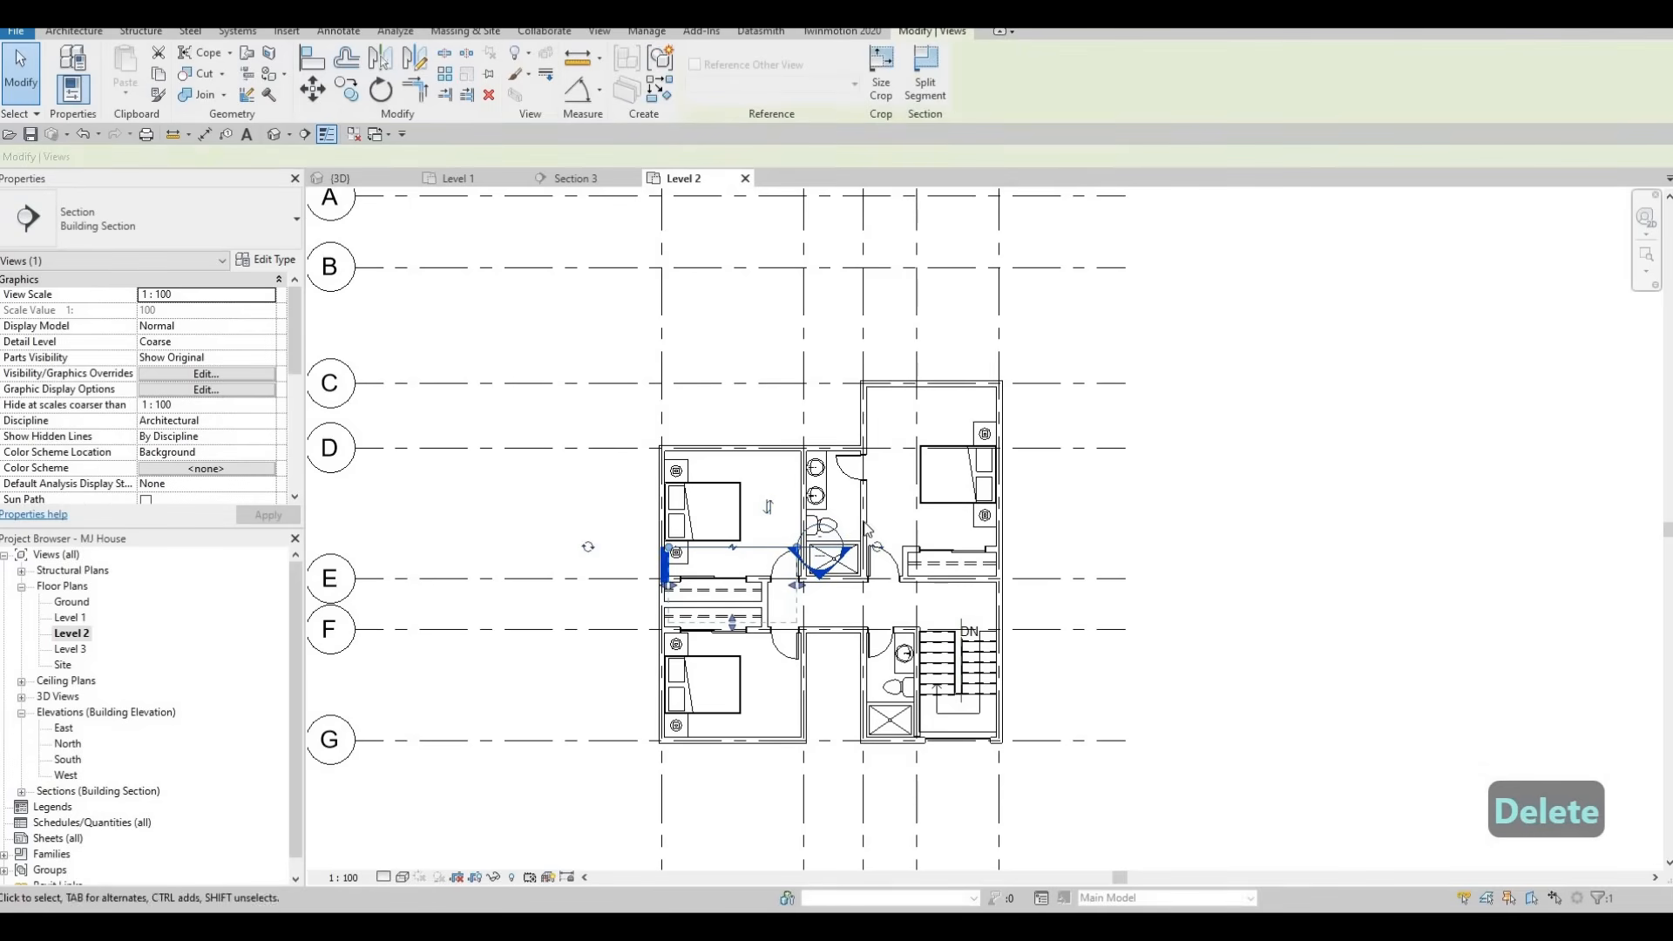
key("Delete")
key("Return")
key("Escape")
key("Escape")
For a new Level 2 floor, duplicate the FLOOR 7 type as FLOOR 8 and open its layer structure.
middle_click_drag(829, 505, 866, 469)
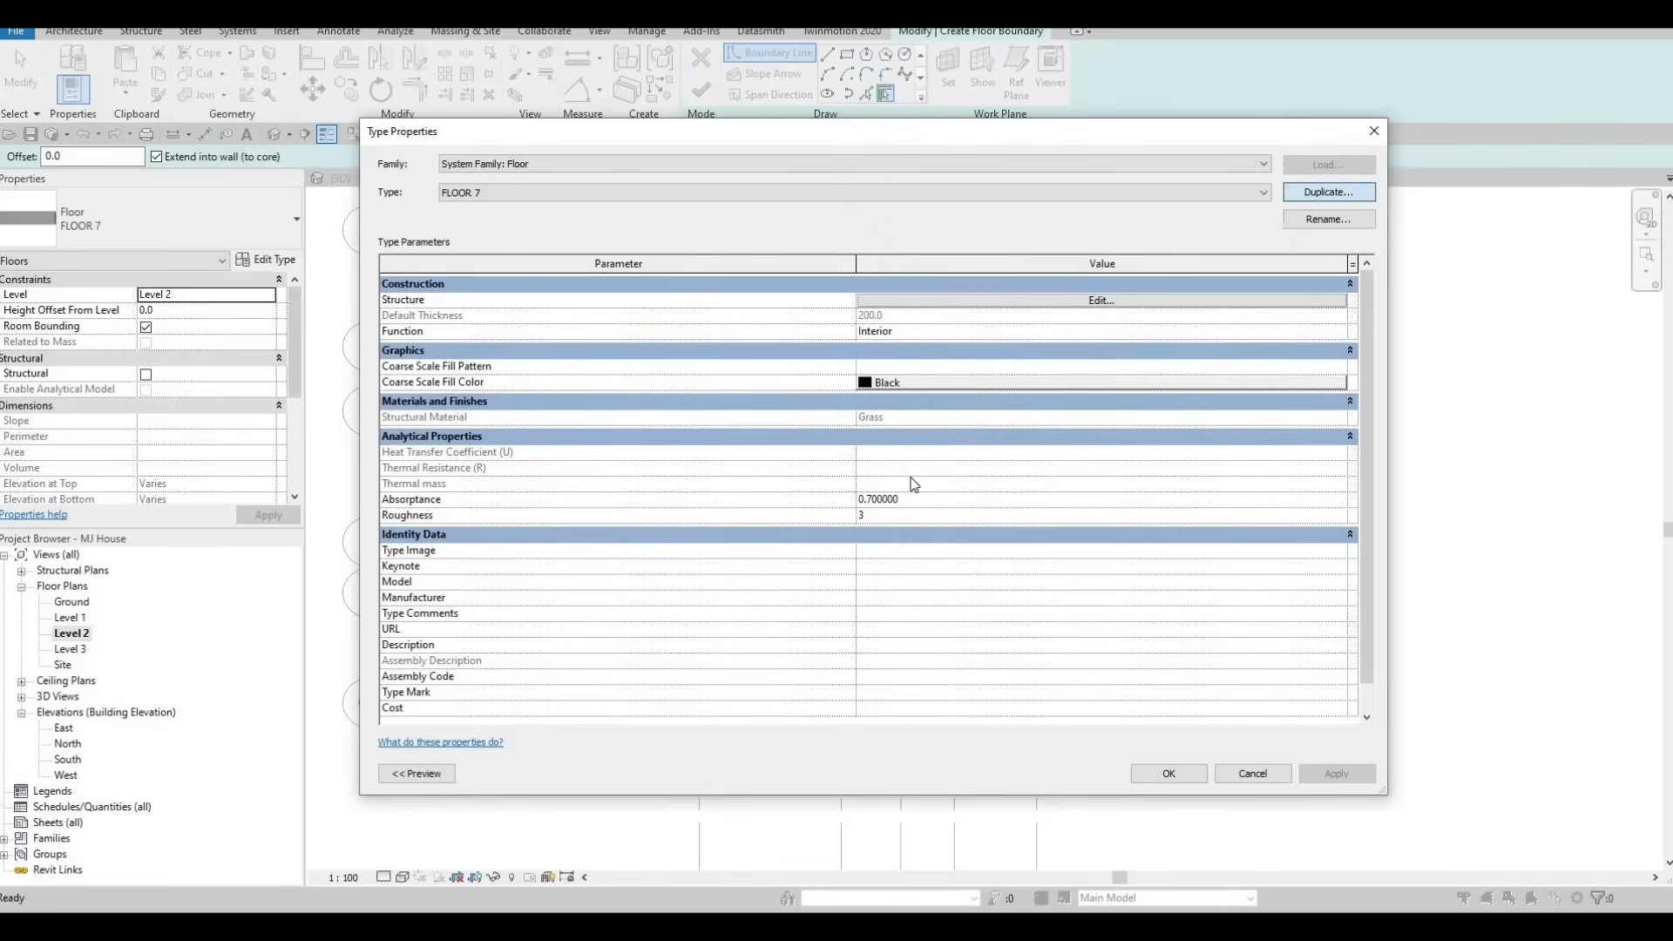
key("Return")
left_click(996, 300)
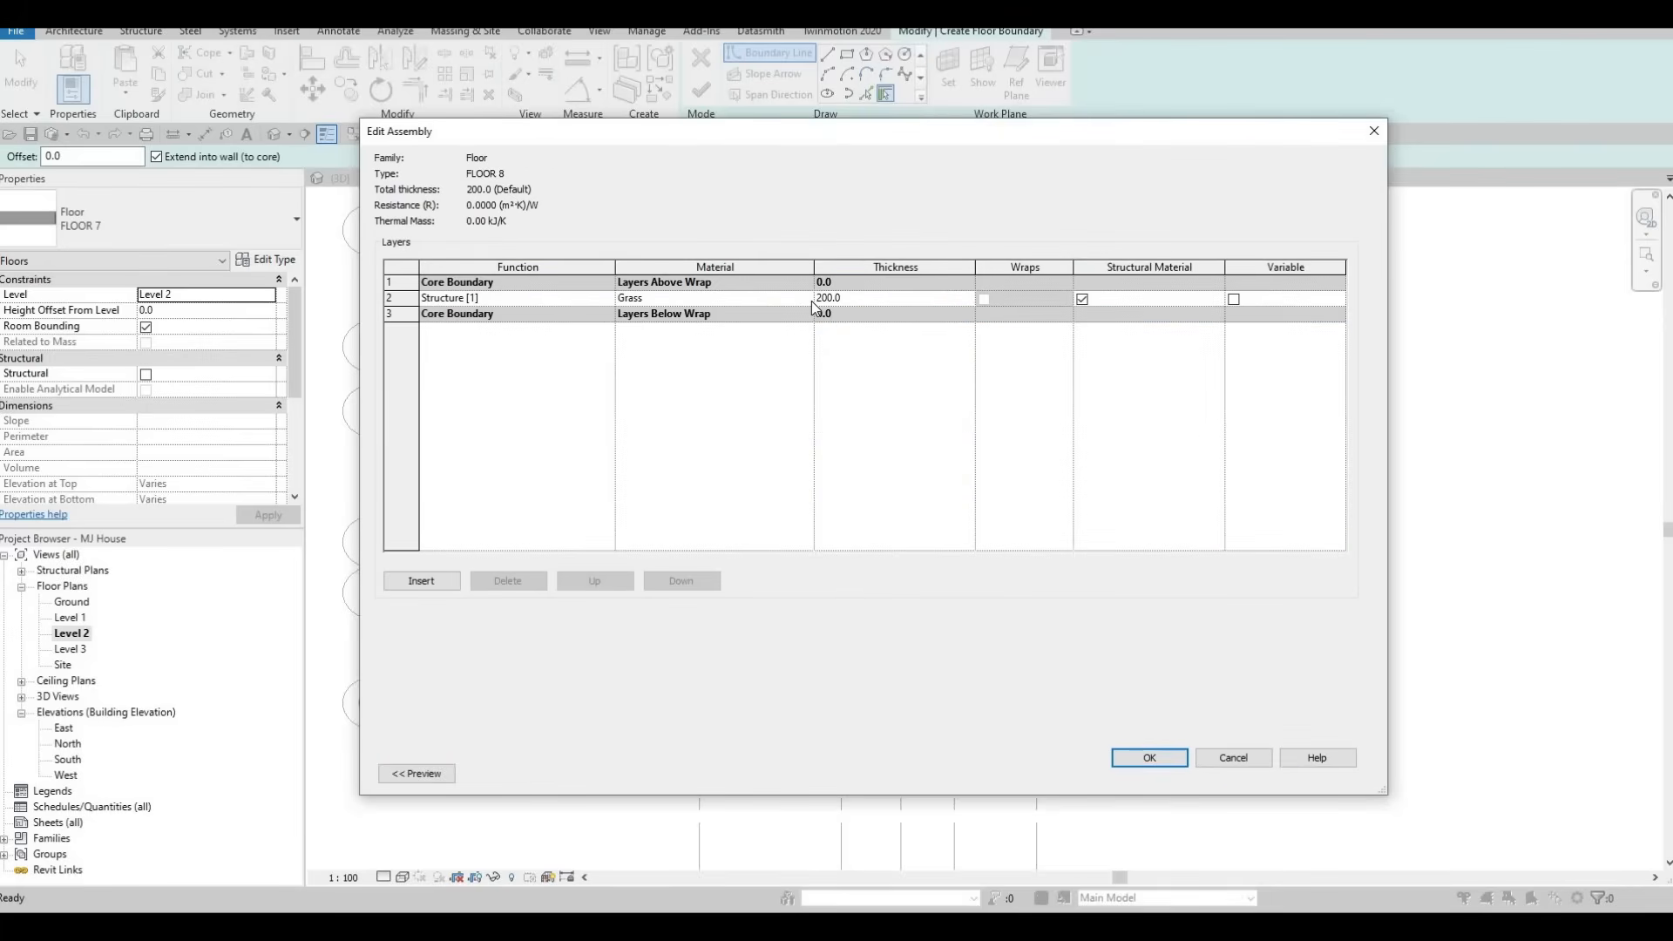
Set the FLOOR 8 structure layer's material to Gypsum Wall Board and apply the type to the new floor.
left_click(807, 299)
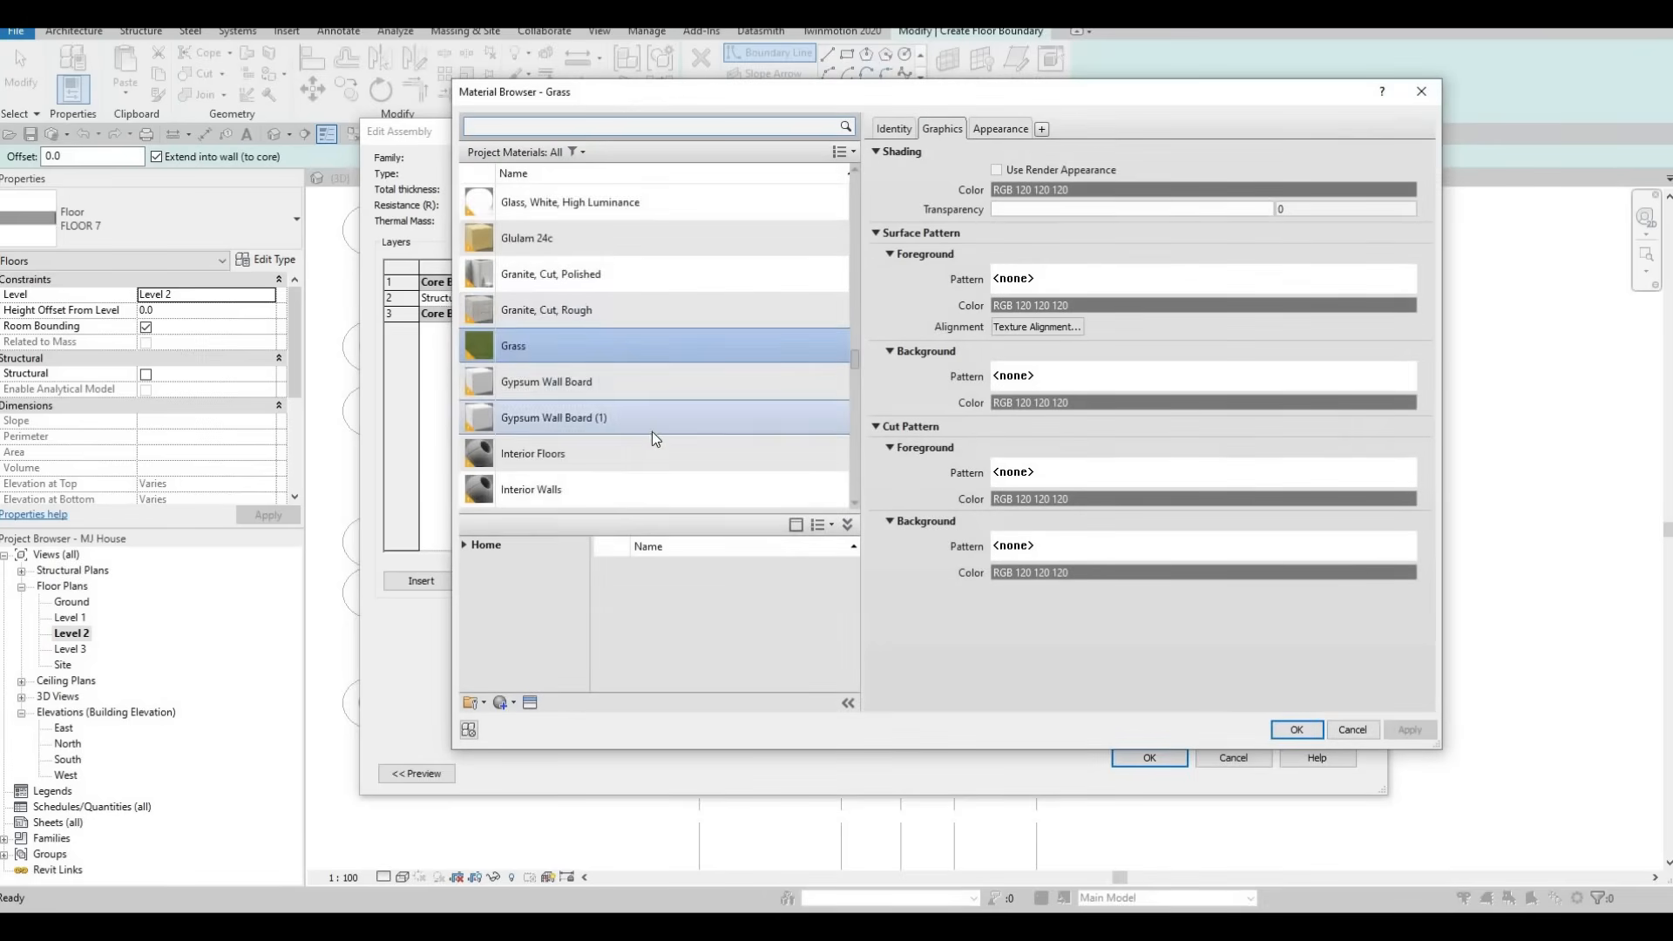
scroll(654, 436, "down", 5)
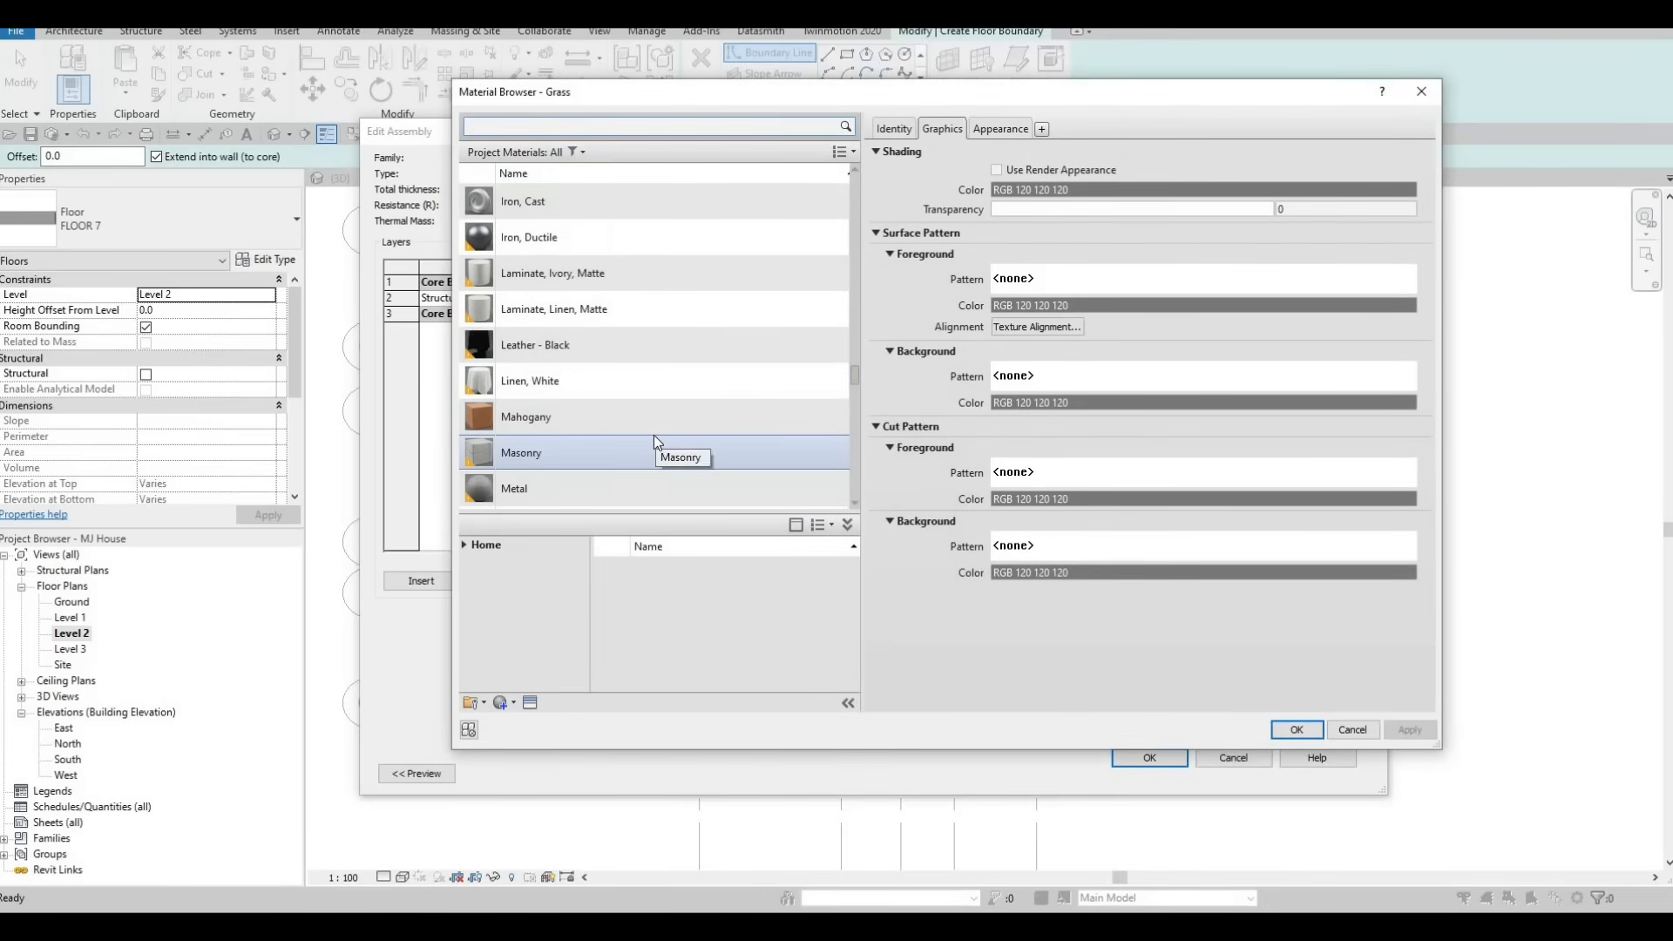
scroll(655, 441, "down", 3)
scroll(654, 436, "down", 6)
scroll(646, 438, "down", 2)
scroll(643, 439, "down", 8)
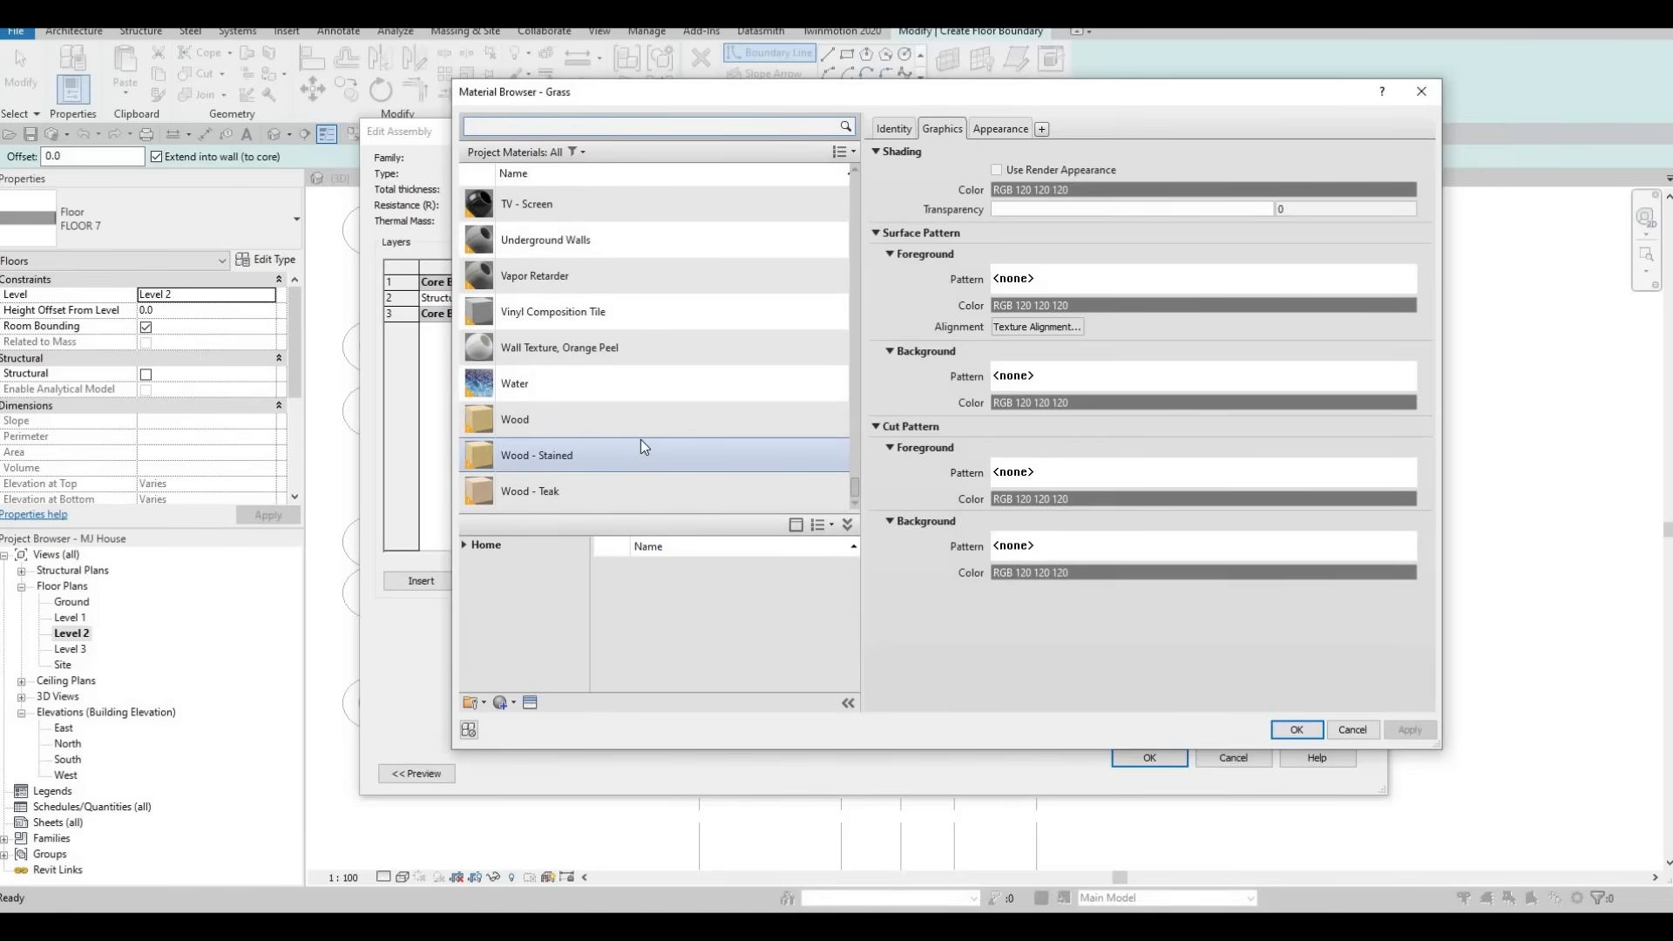
scroll(641, 444, "up", 3)
scroll(640, 439, "up", 12)
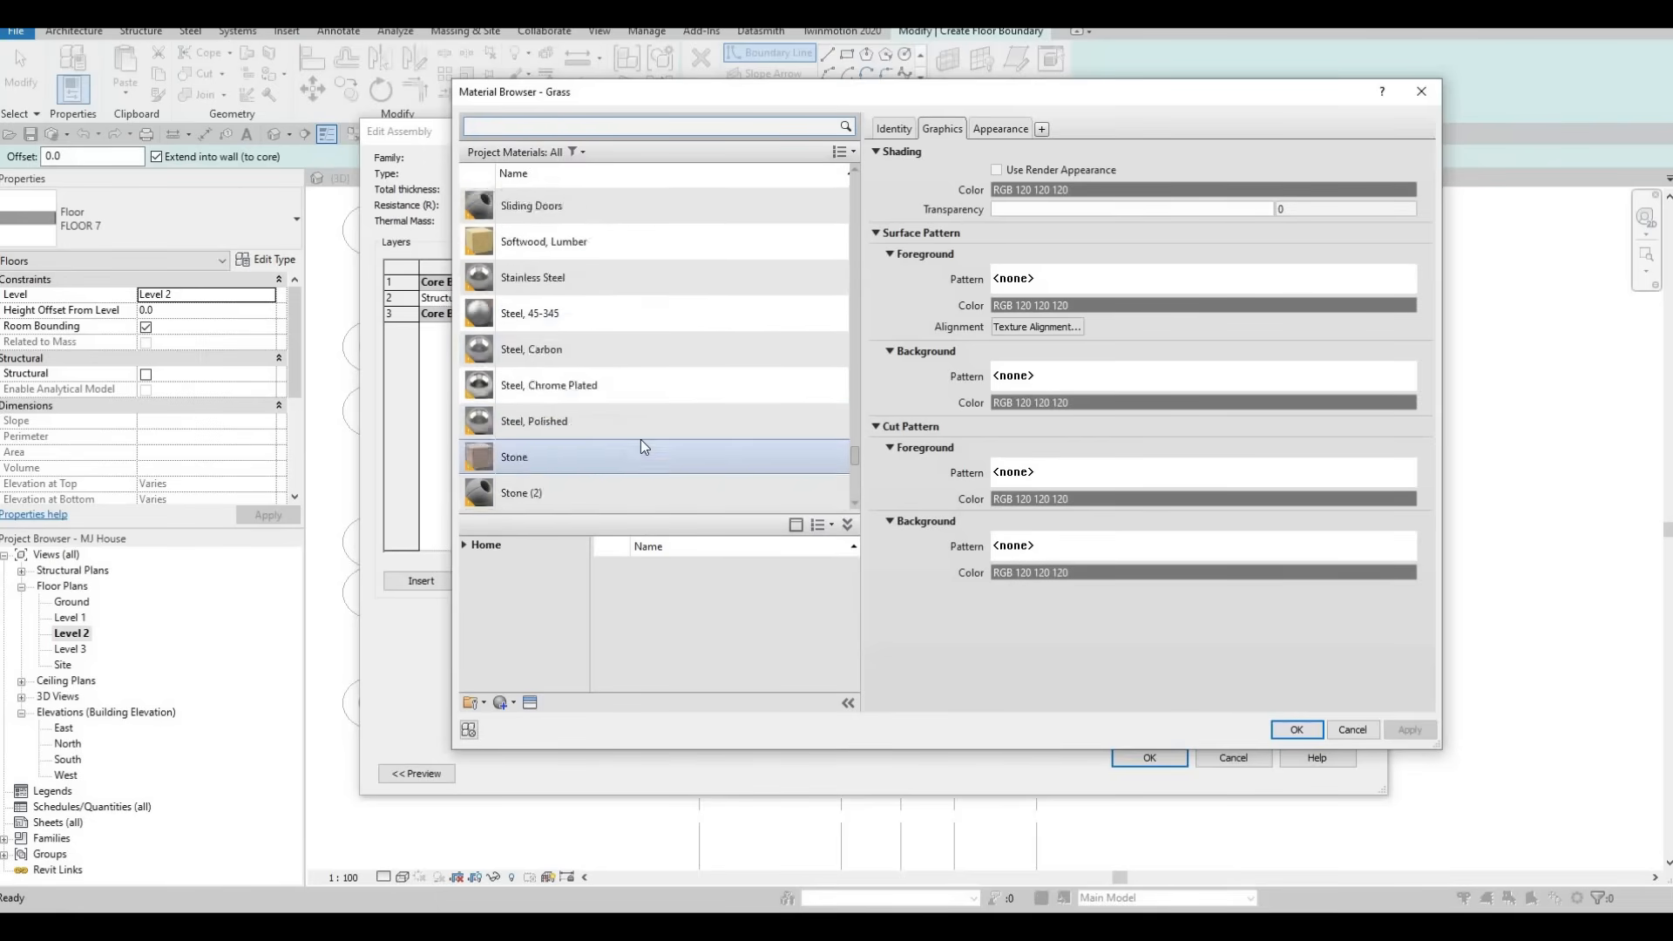
left_click(562, 127)
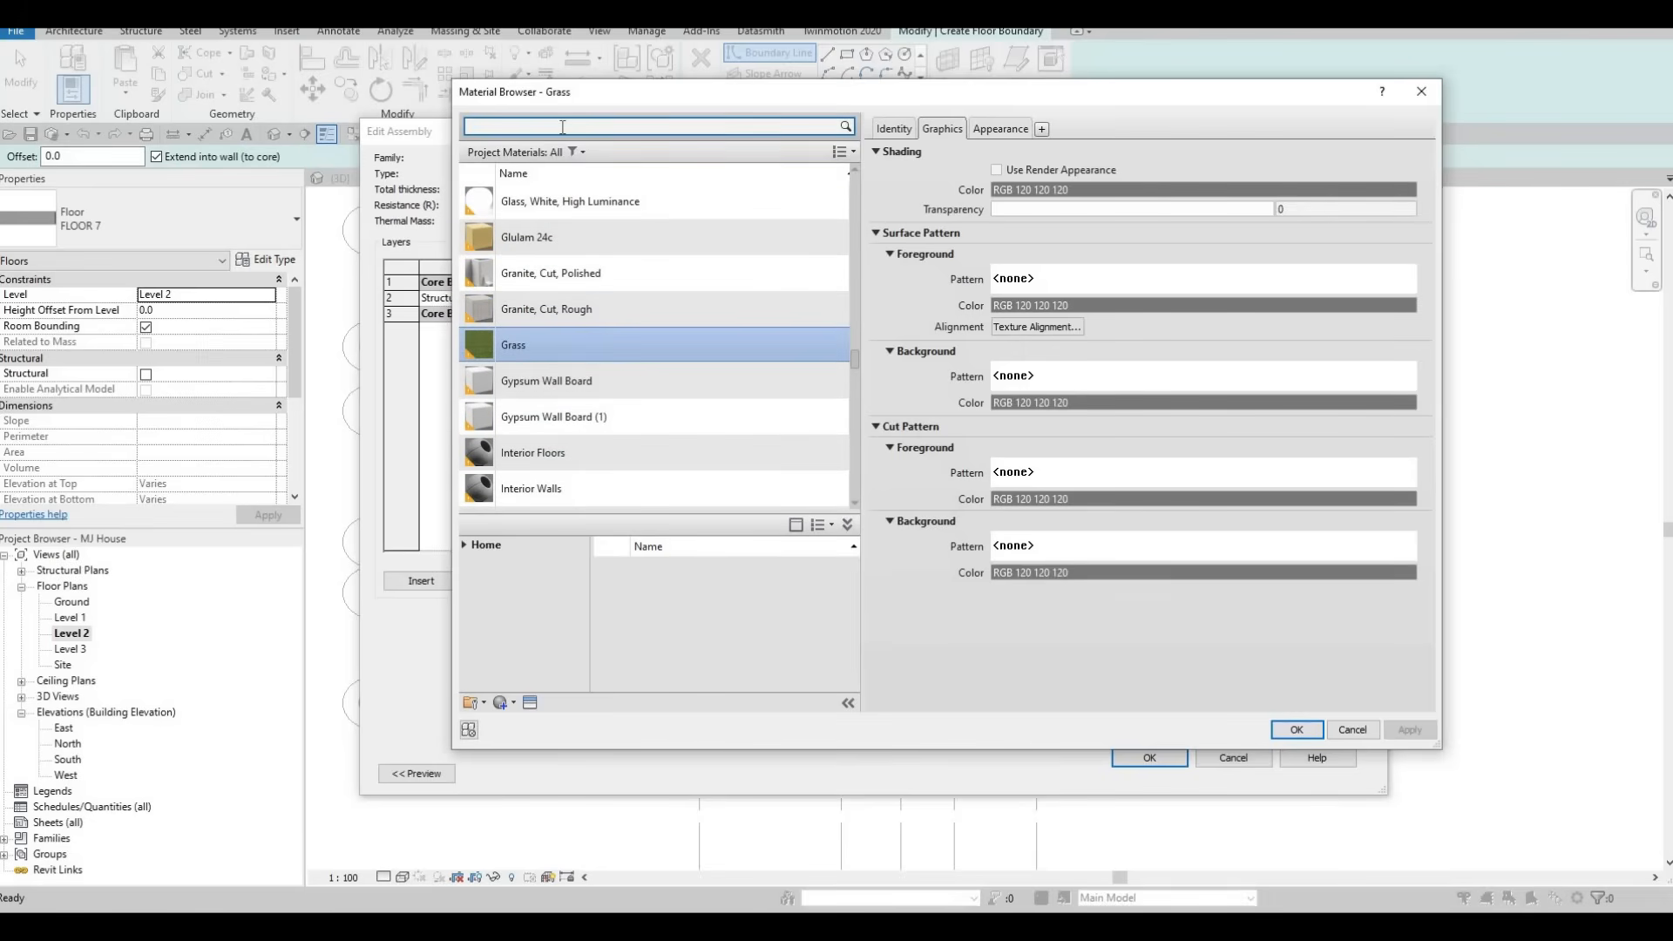
type("gy")
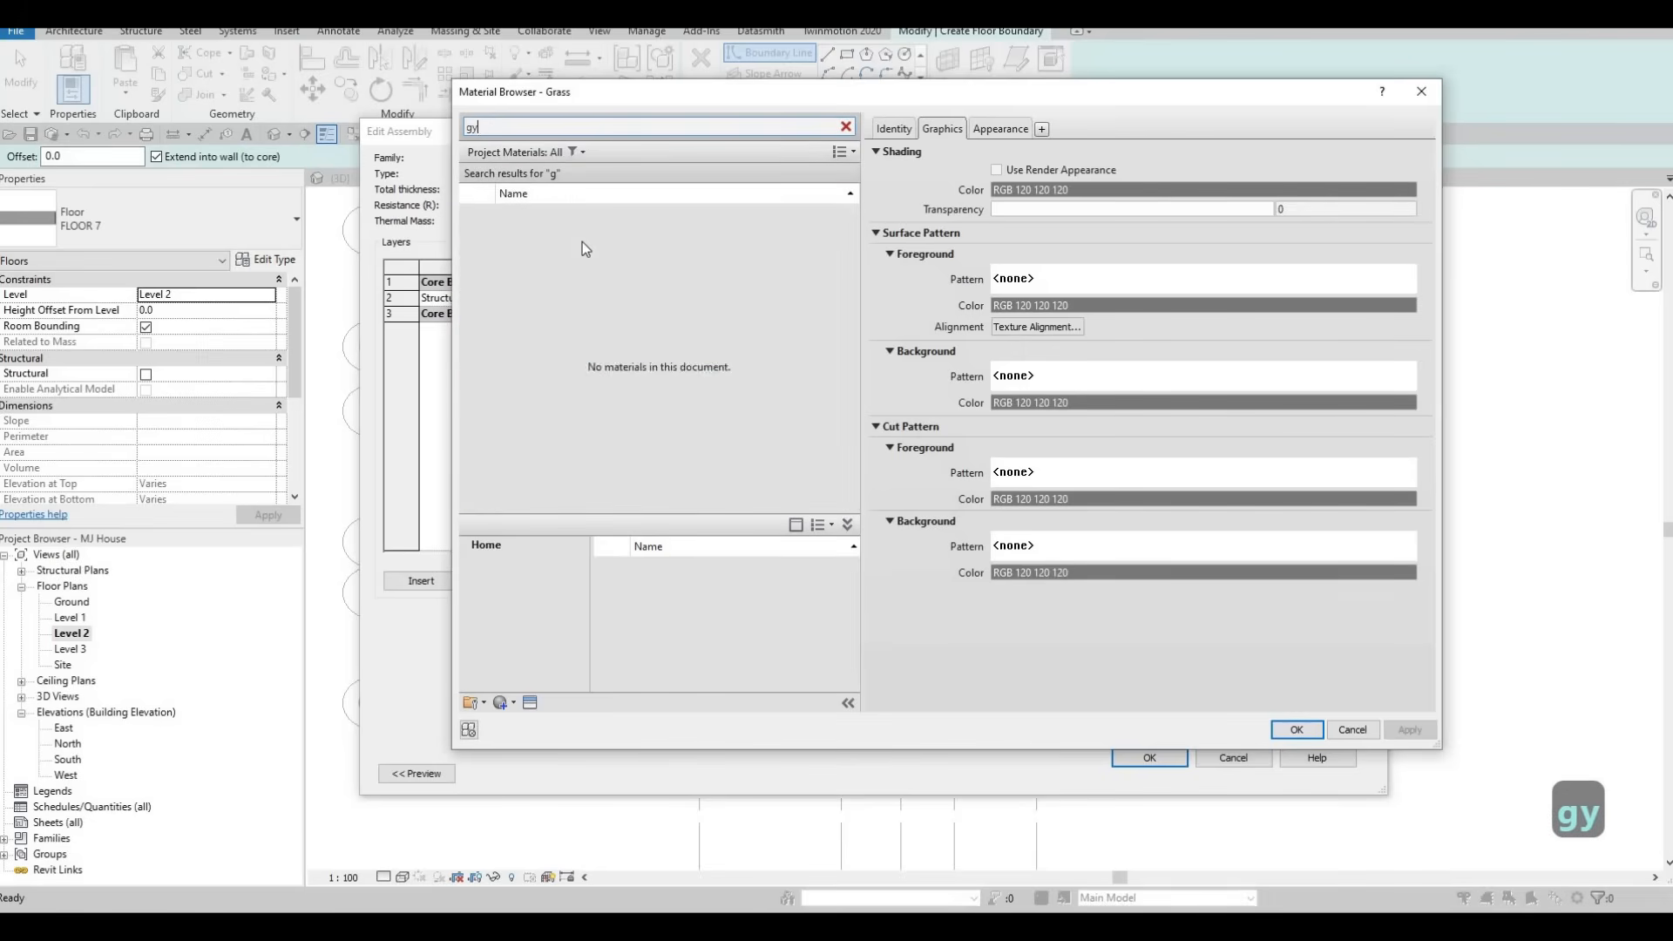
left_click(587, 226)
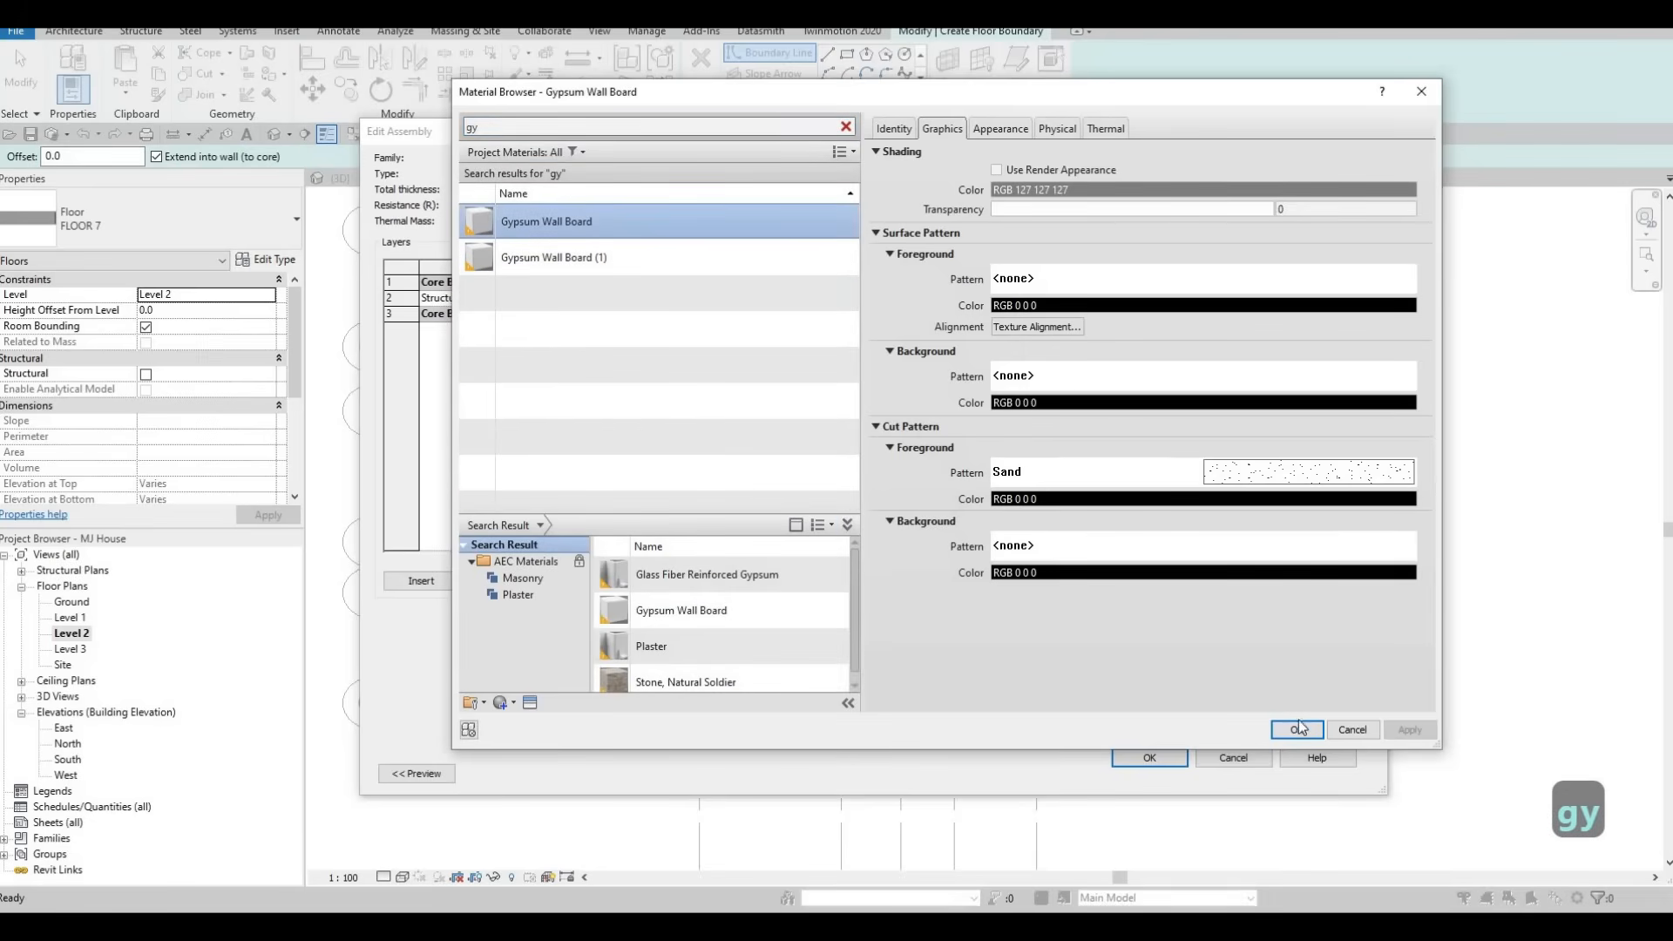
key("Return")
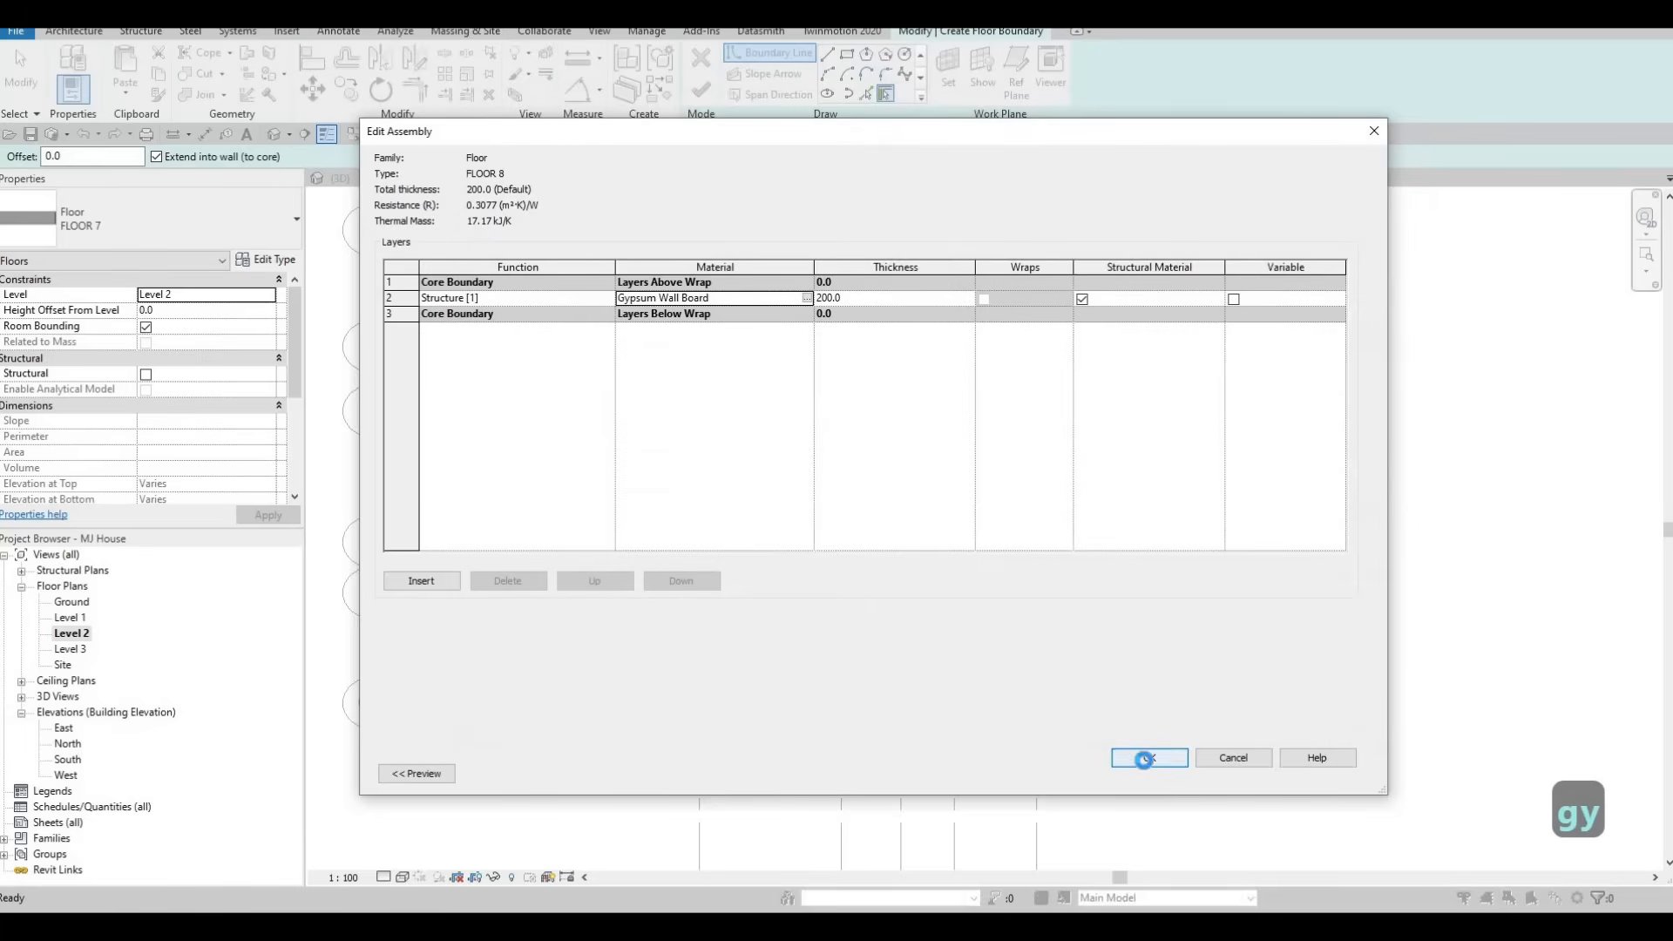
left_click(1144, 758)
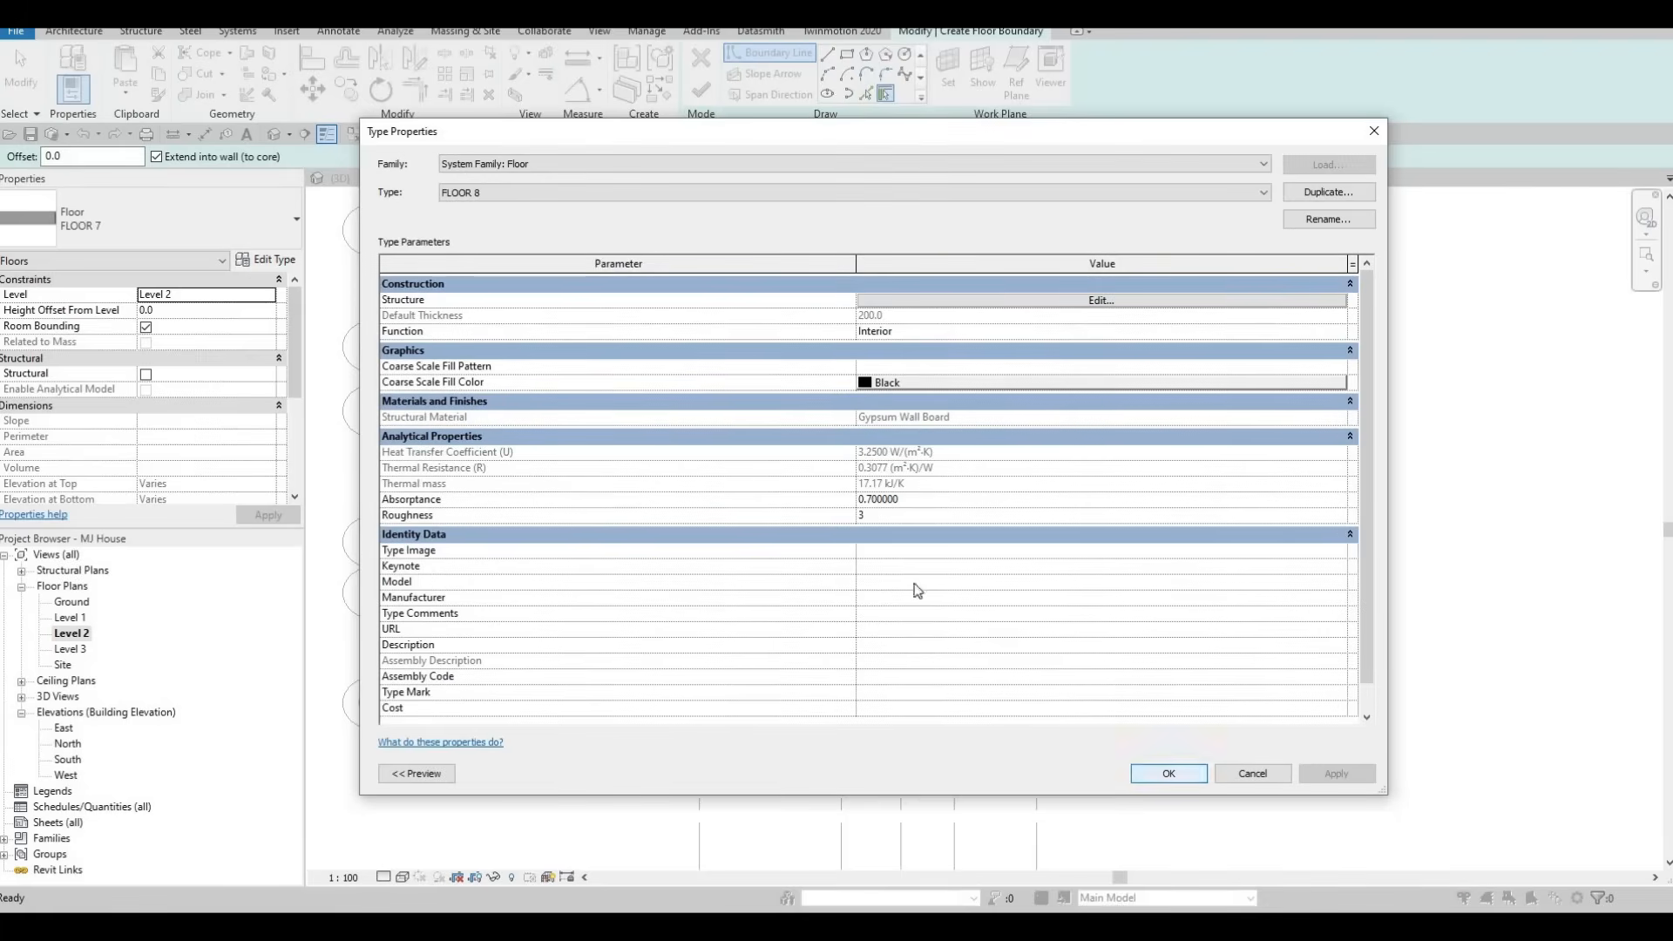
key("Return")
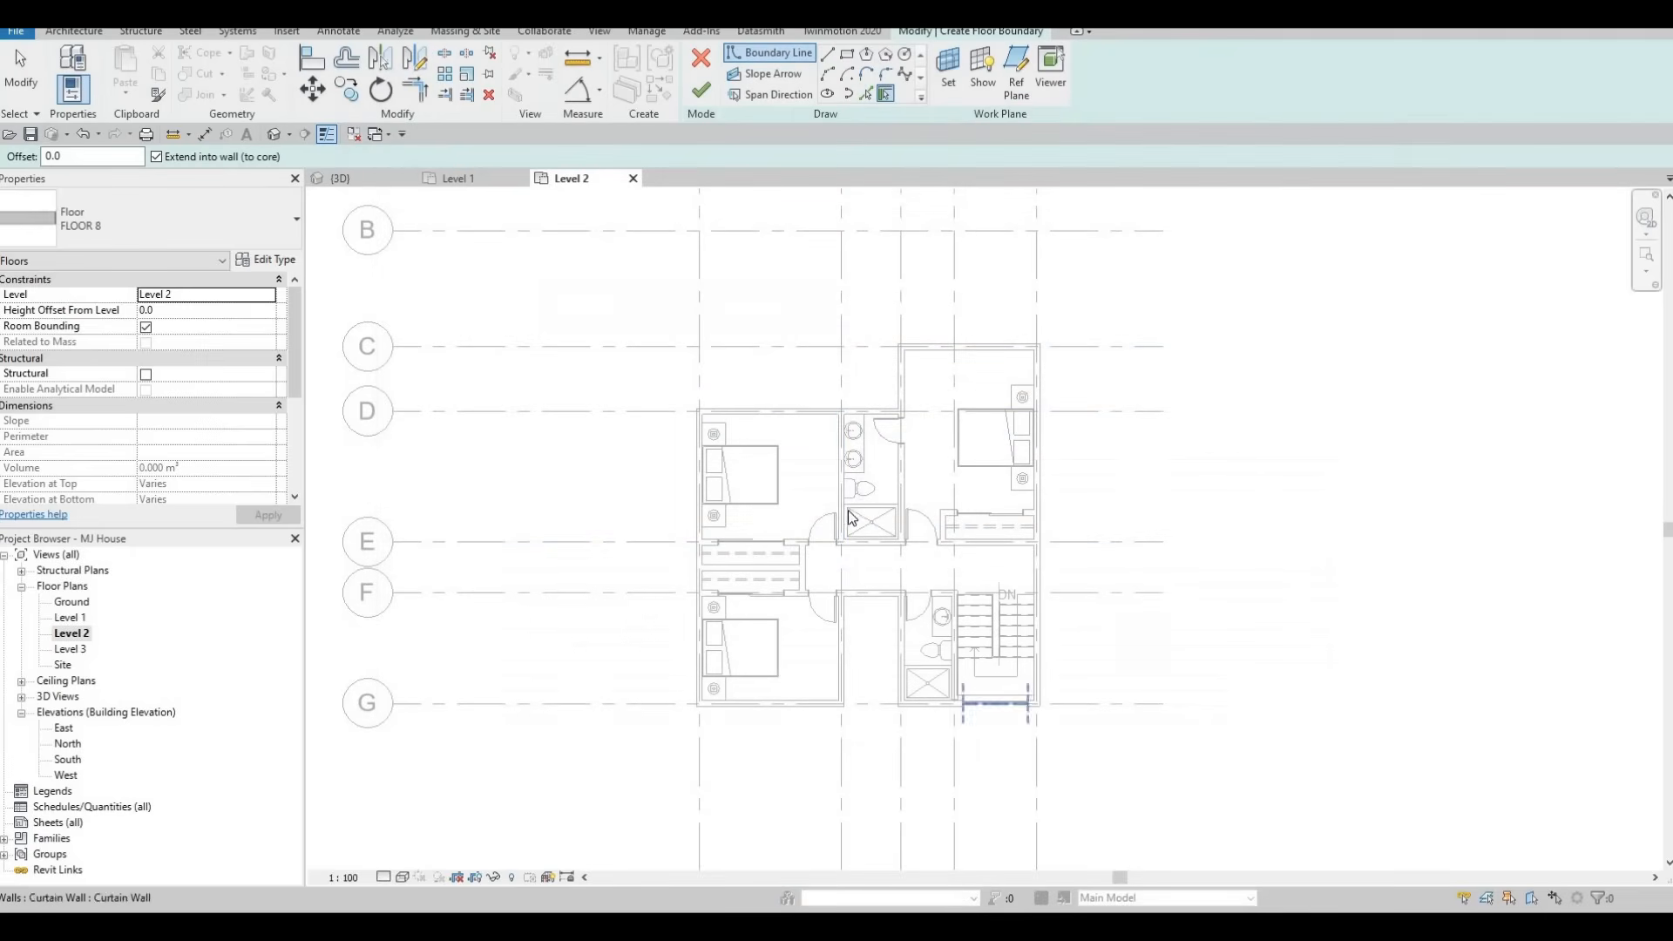
Pick floor boundary lines along the inner faces of the exterior walls enclosing the two left bedrooms.
left_click(867, 94)
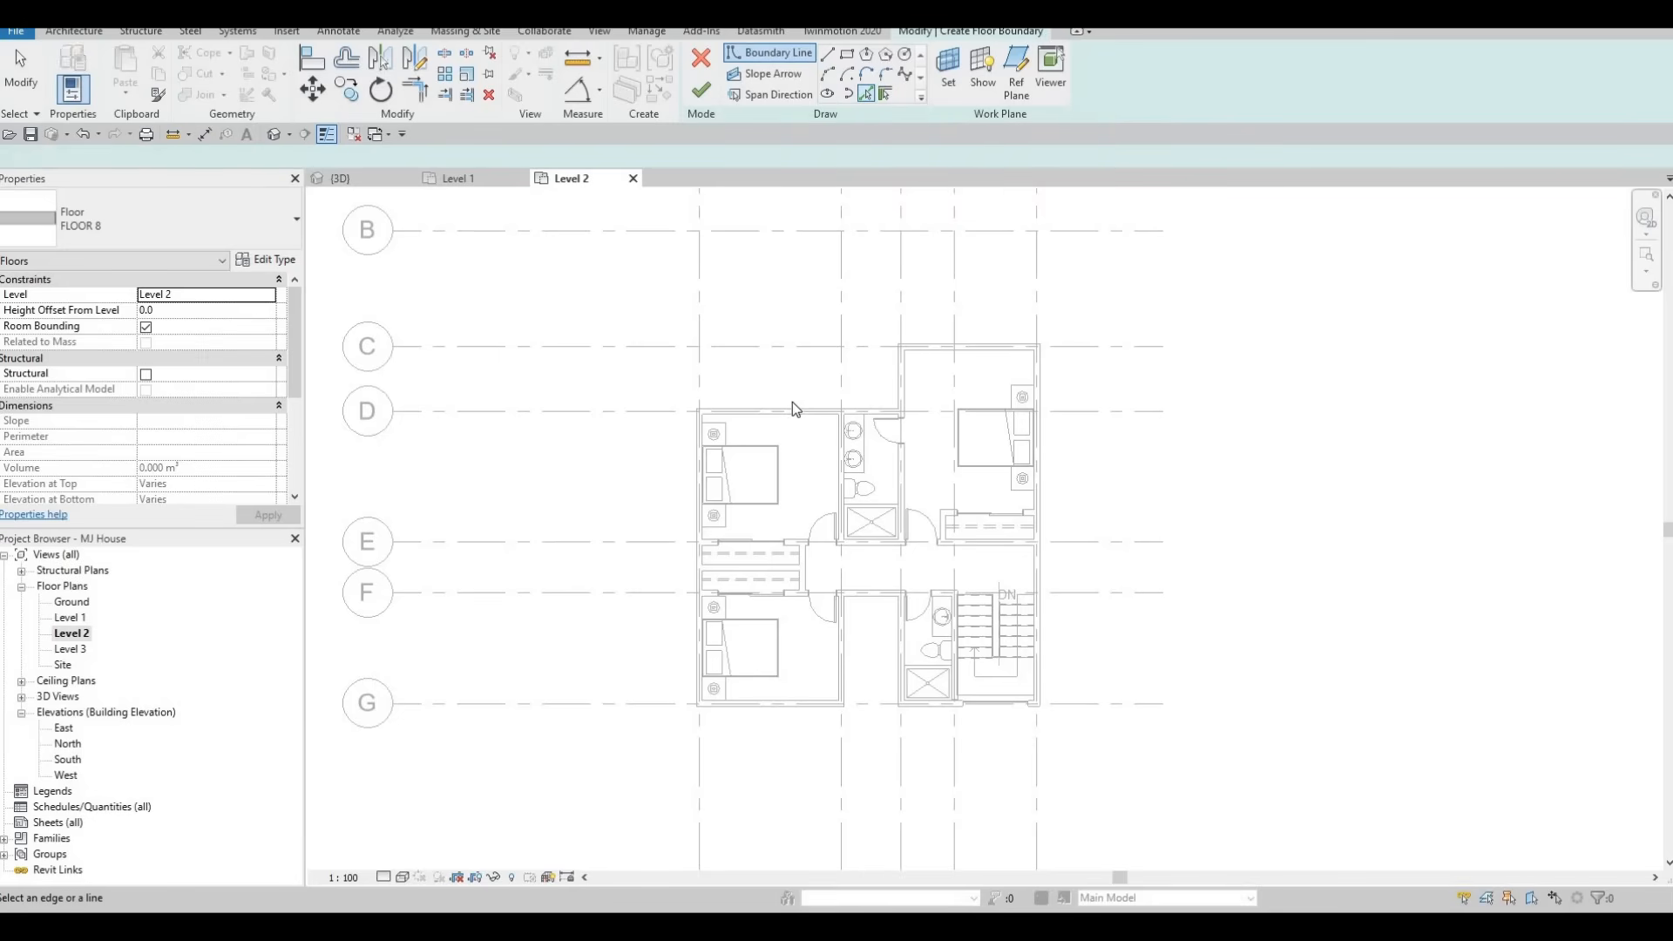
scroll(789, 414, "up", 3)
left_click(643, 452)
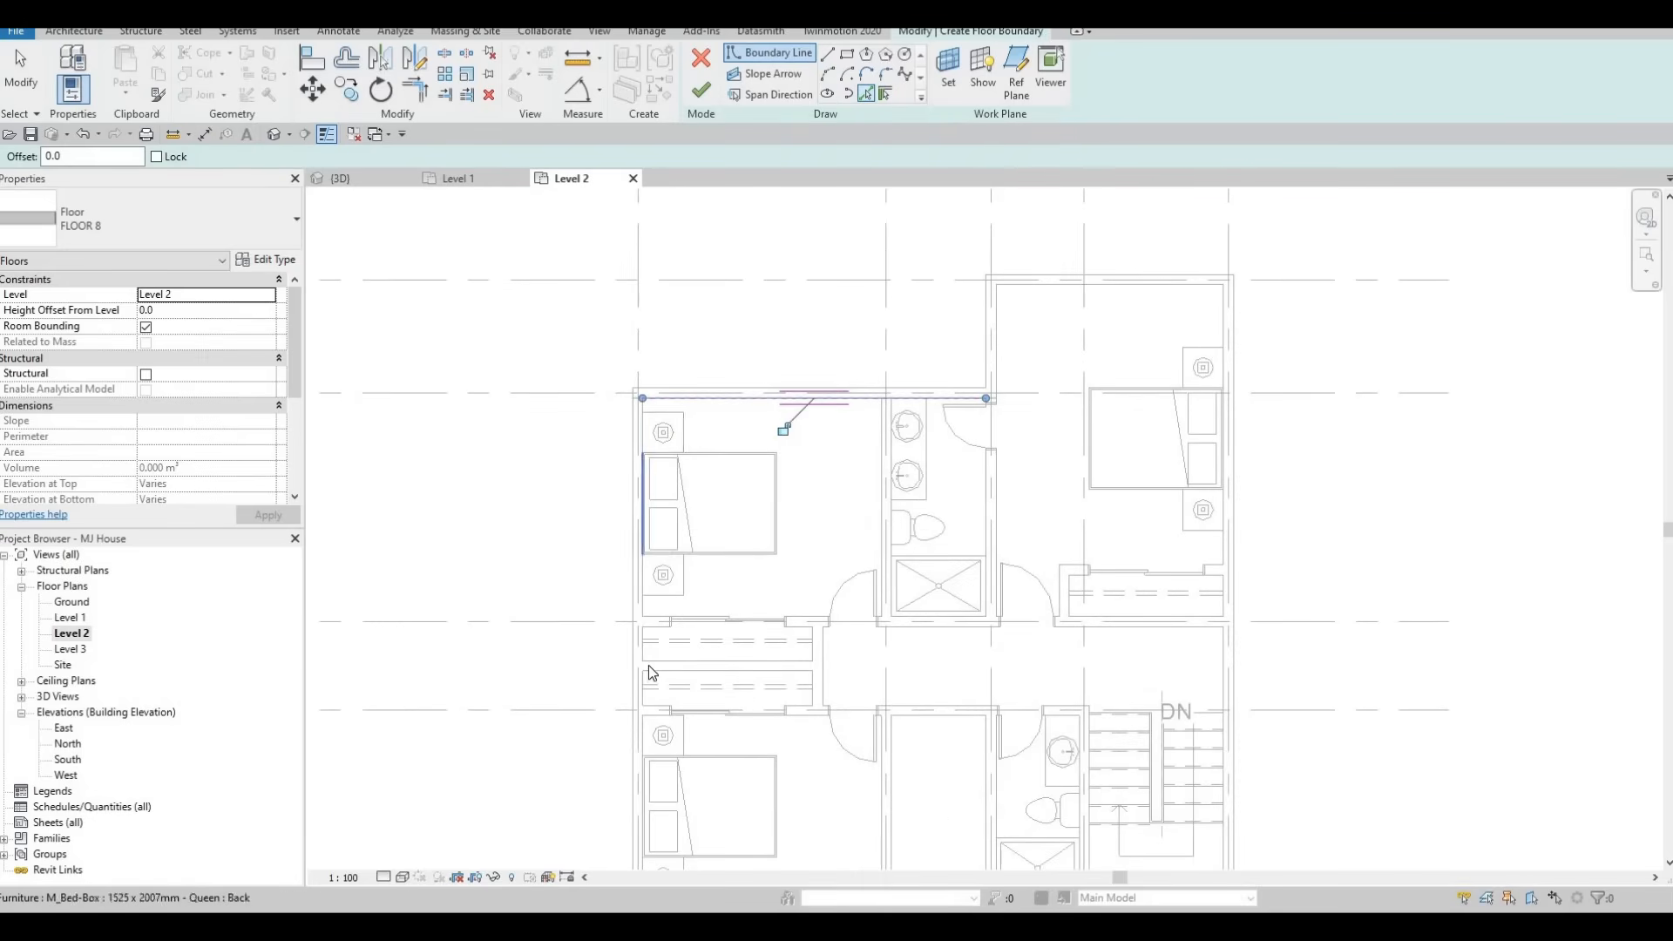
scroll(644, 566, "up", 3)
left_click(676, 582)
scroll(794, 581, "down", 5)
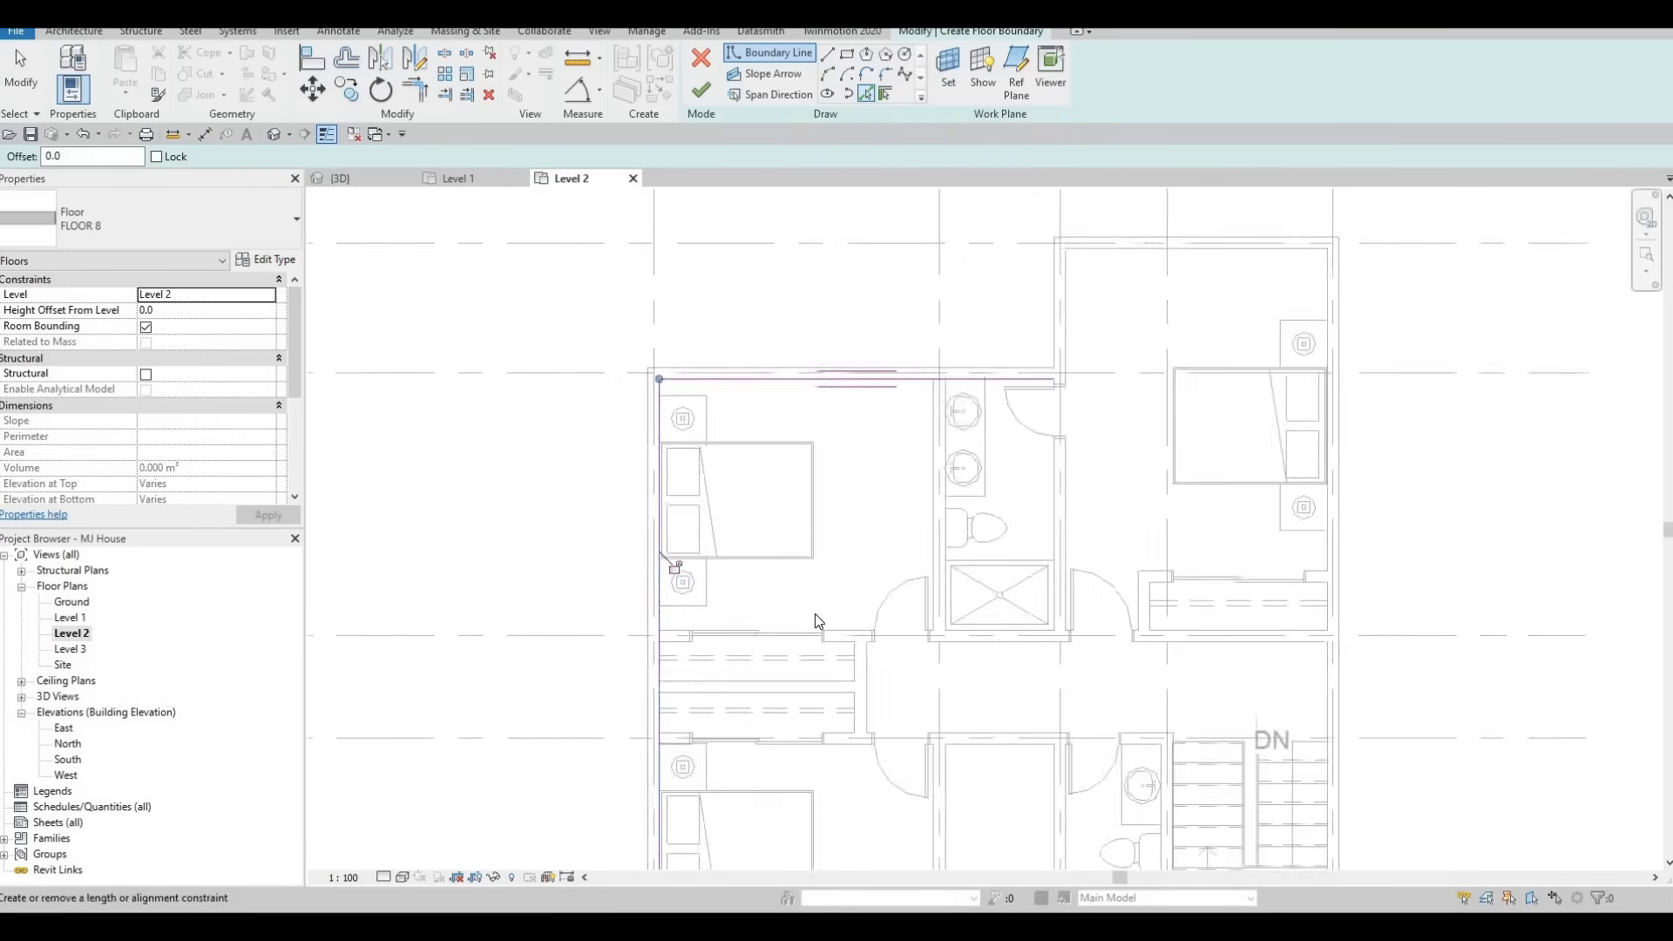
left_click(835, 628)
left_click(838, 601)
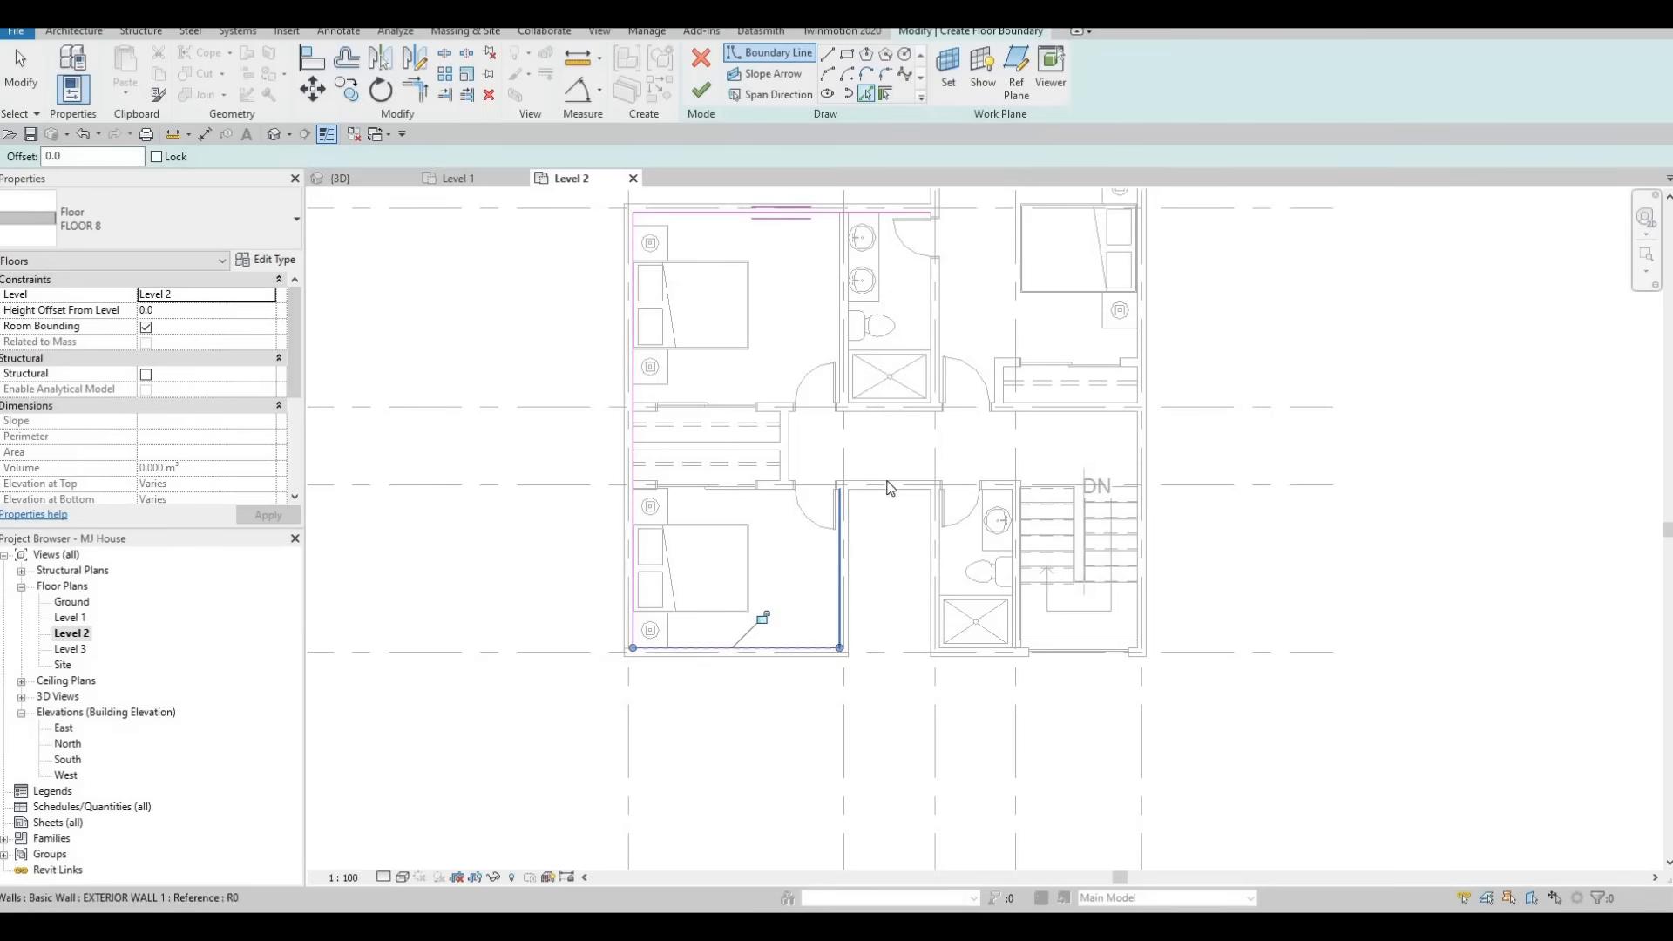
Pick boundary lines along the corridor's lower wall and the inner exterior wall faces around the upper-right bedroom.
left_click(890, 479)
middle_click_drag(891, 385, 865, 484)
middle_click_drag(892, 369, 852, 474)
left_click(873, 368)
left_click(923, 319)
left_click(1071, 541)
Pick floor boundary lines along the inner faces of both side walls of the bathroom beside the stair.
middle_click_drag(1016, 701, 1012, 531)
scroll(1013, 540, "up", 3)
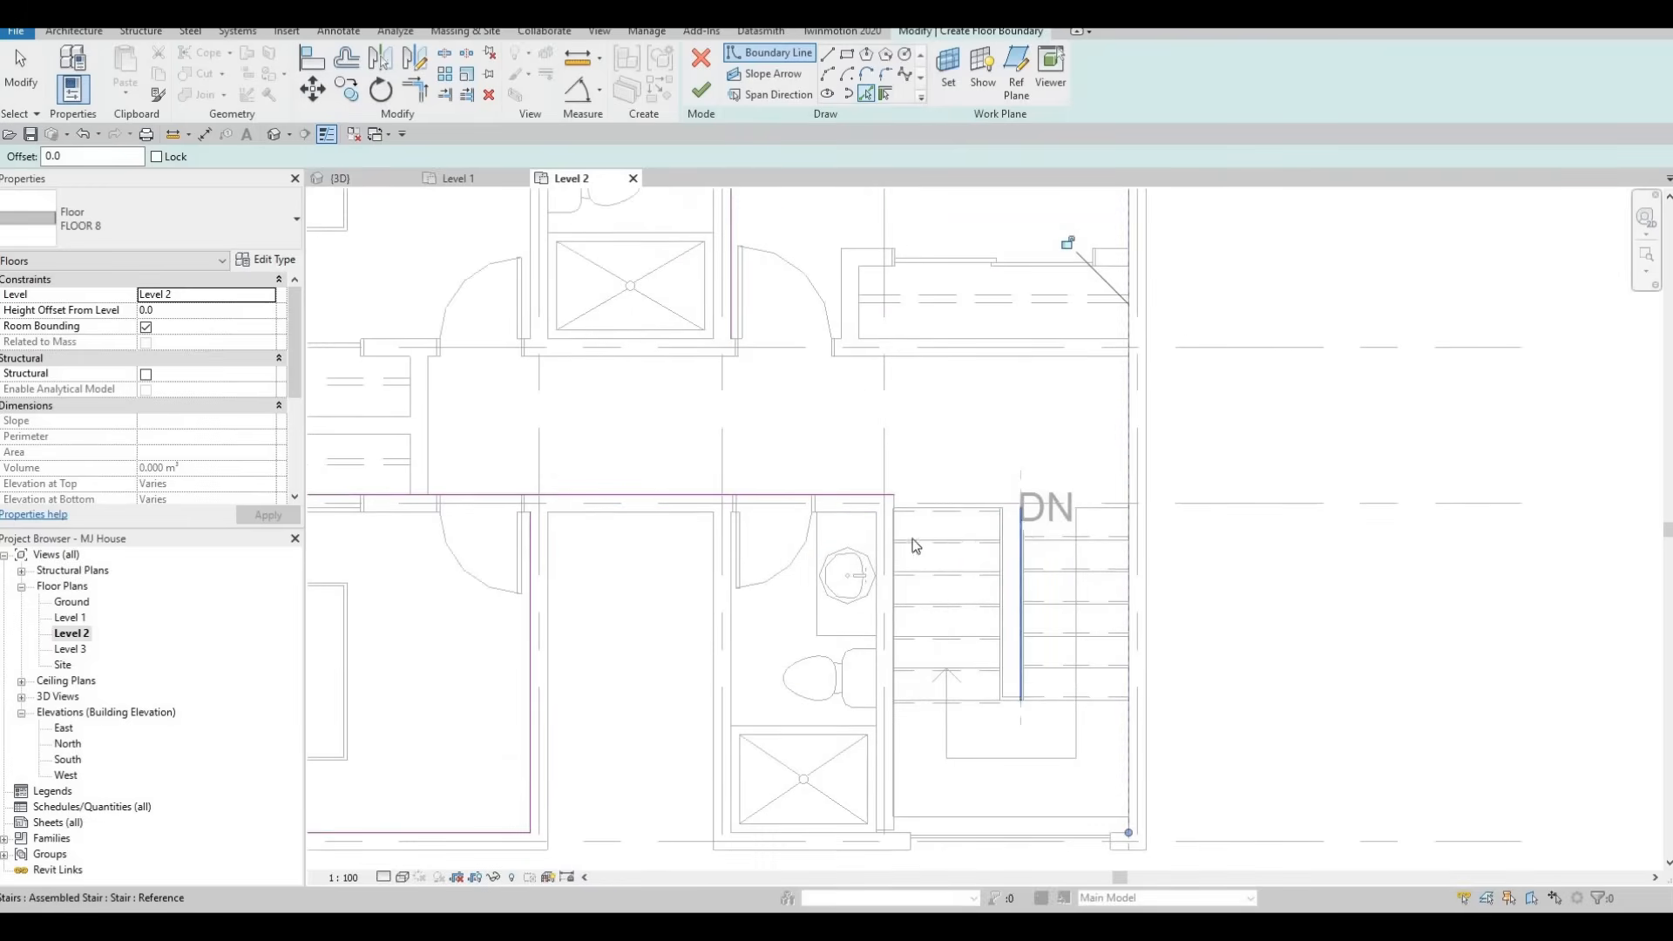
scroll(815, 535, "down", 1)
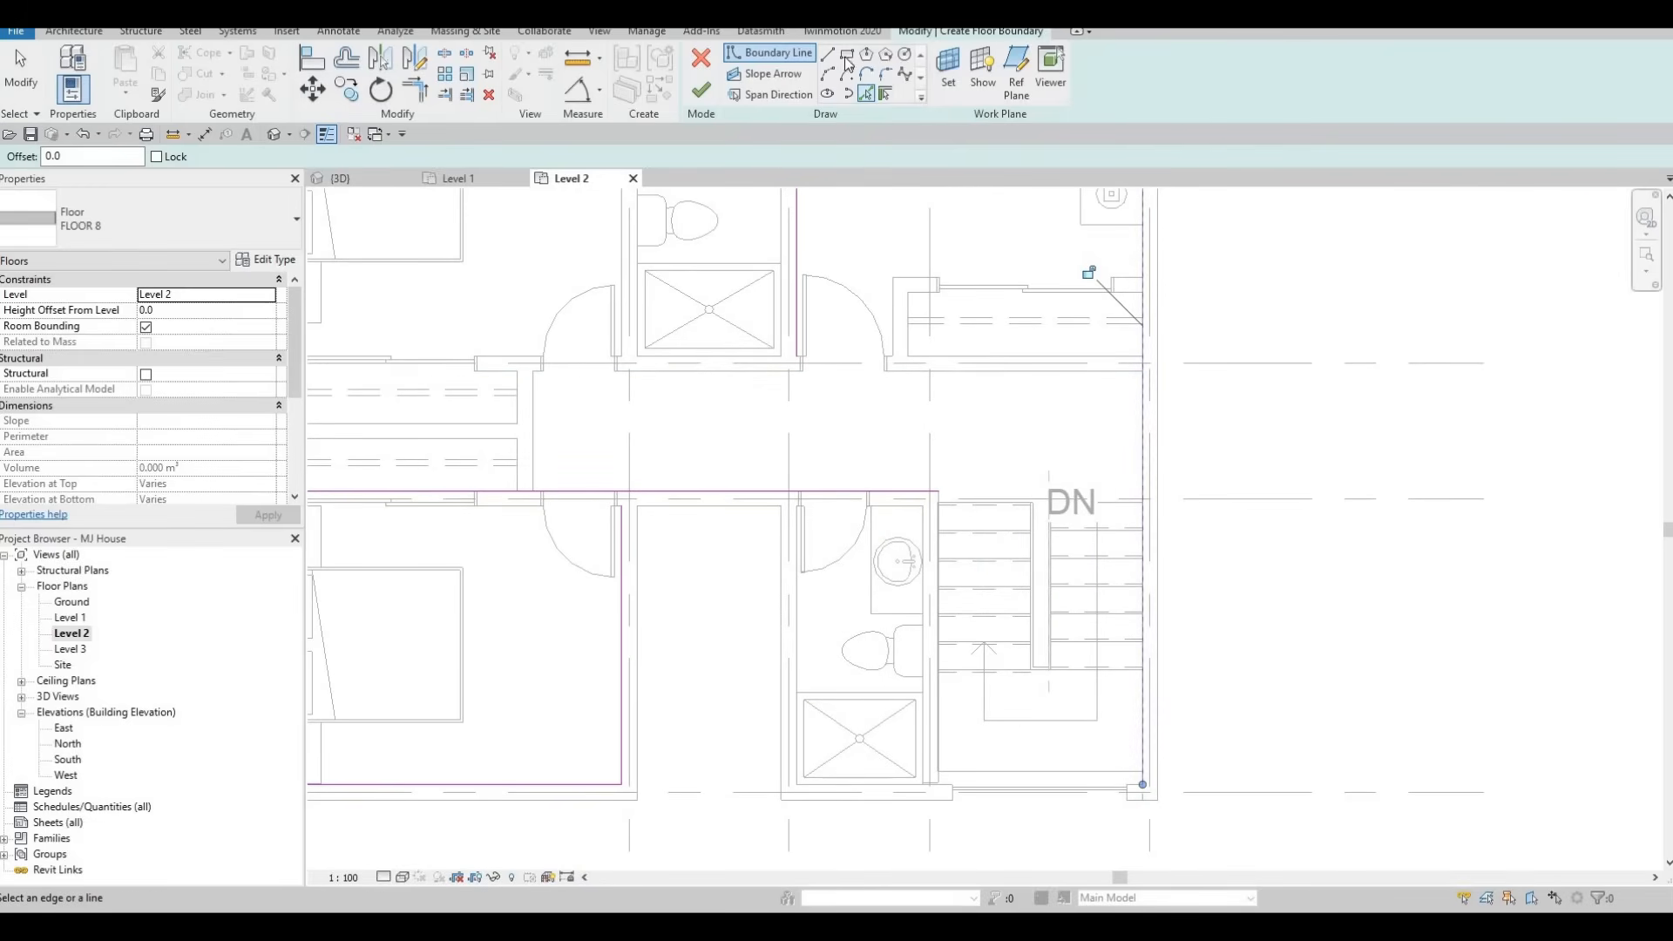
left_click(796, 595)
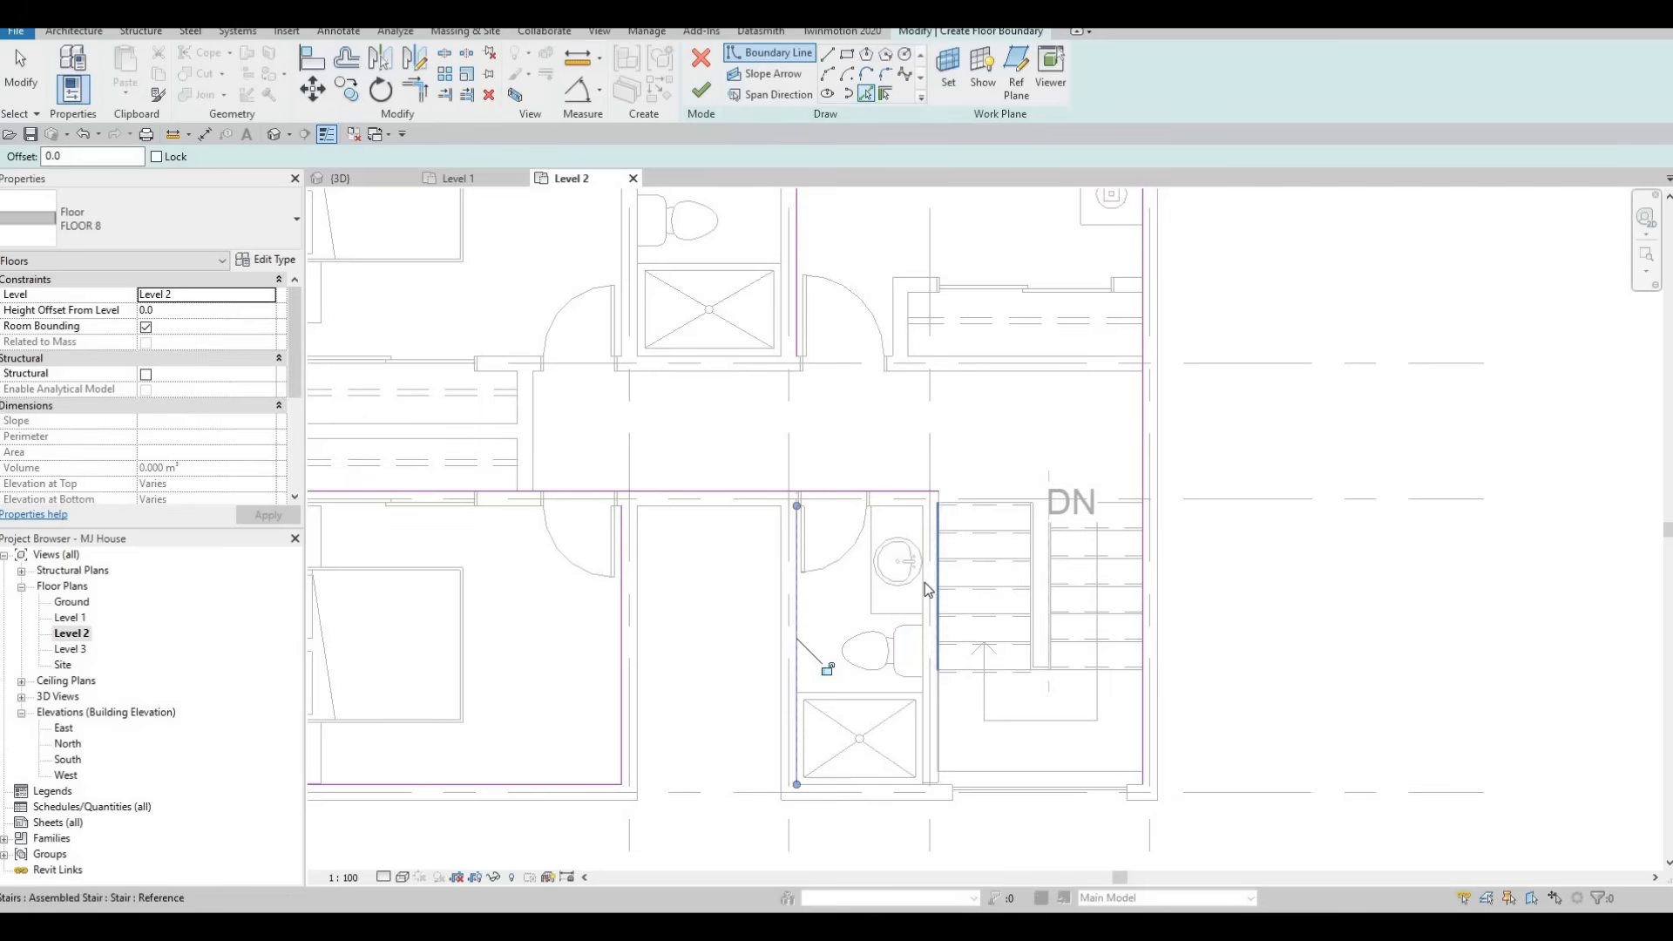
left_click(928, 589)
scroll(928, 589, "up", 1)
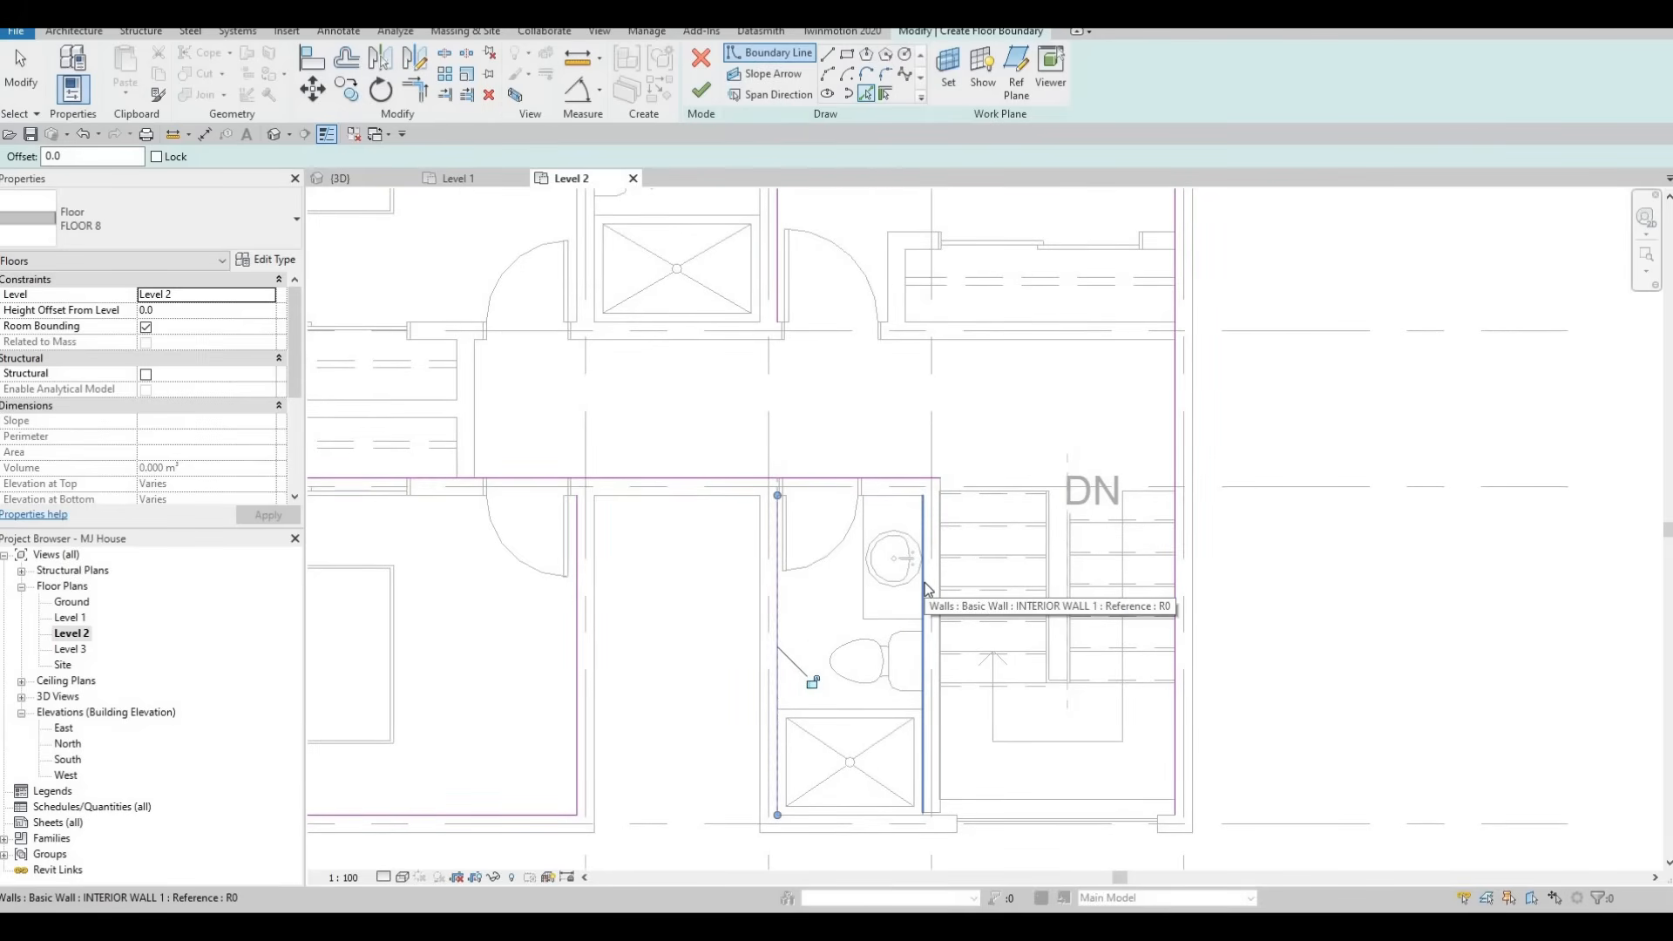
left_click(925, 584)
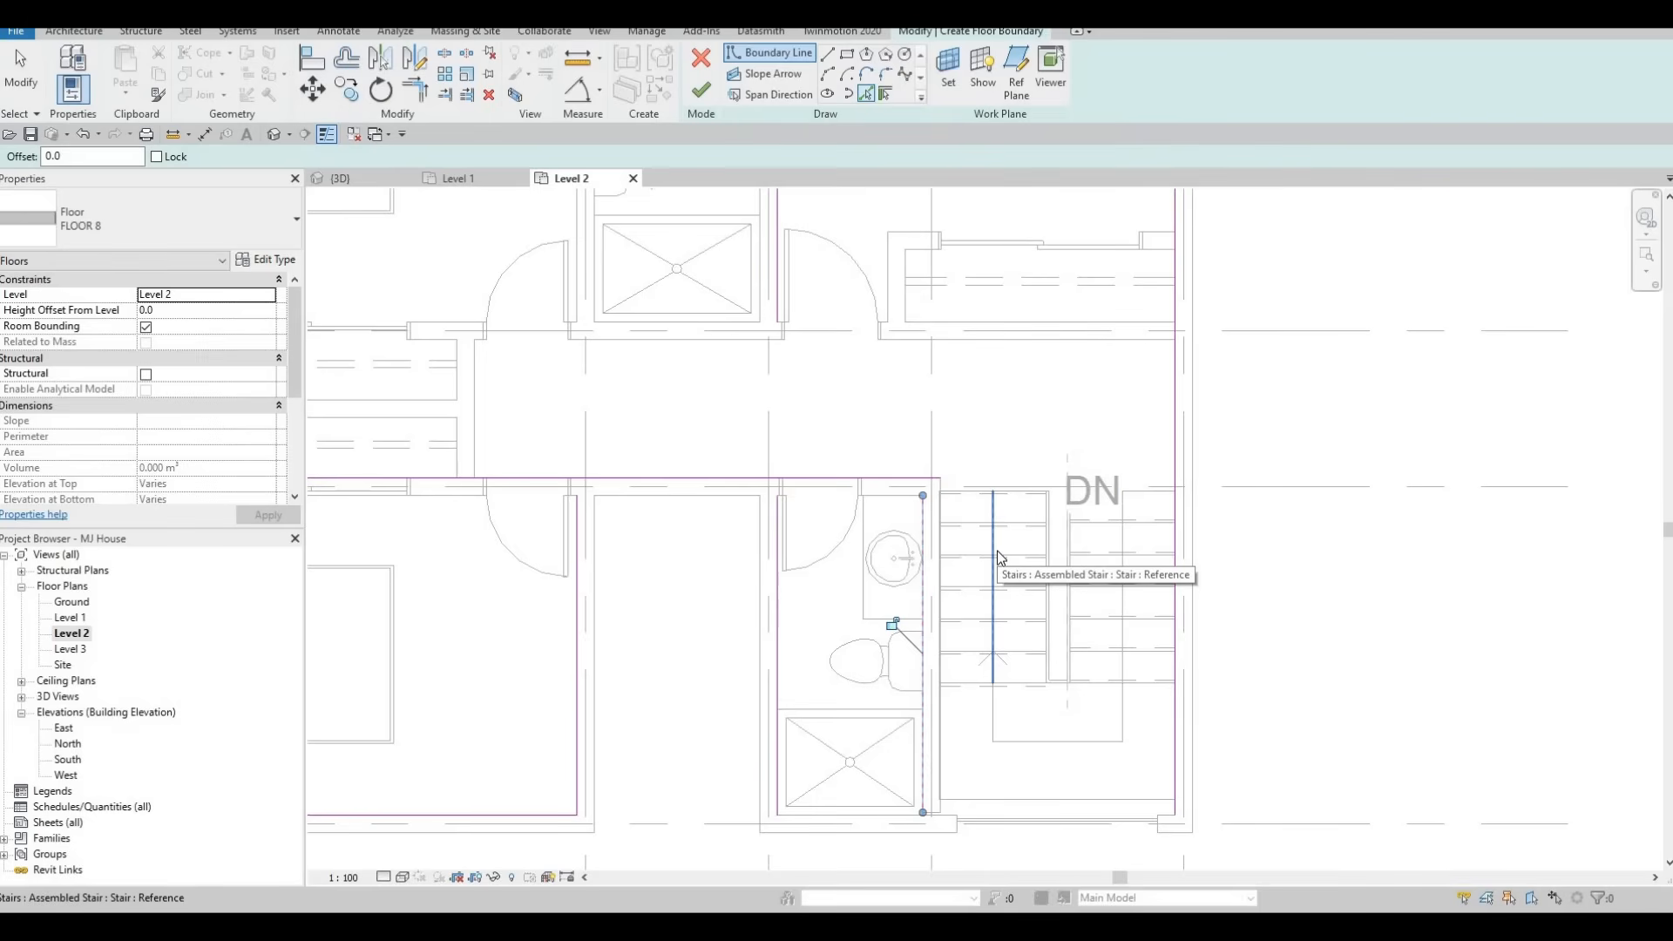
Trim the corridor boundary line into corners with the right exterior wall line and the bathroom's stair-side line.
key("t")
key("r")
scroll(919, 541, "down", 1)
middle_click_drag(524, 476, 641, 444)
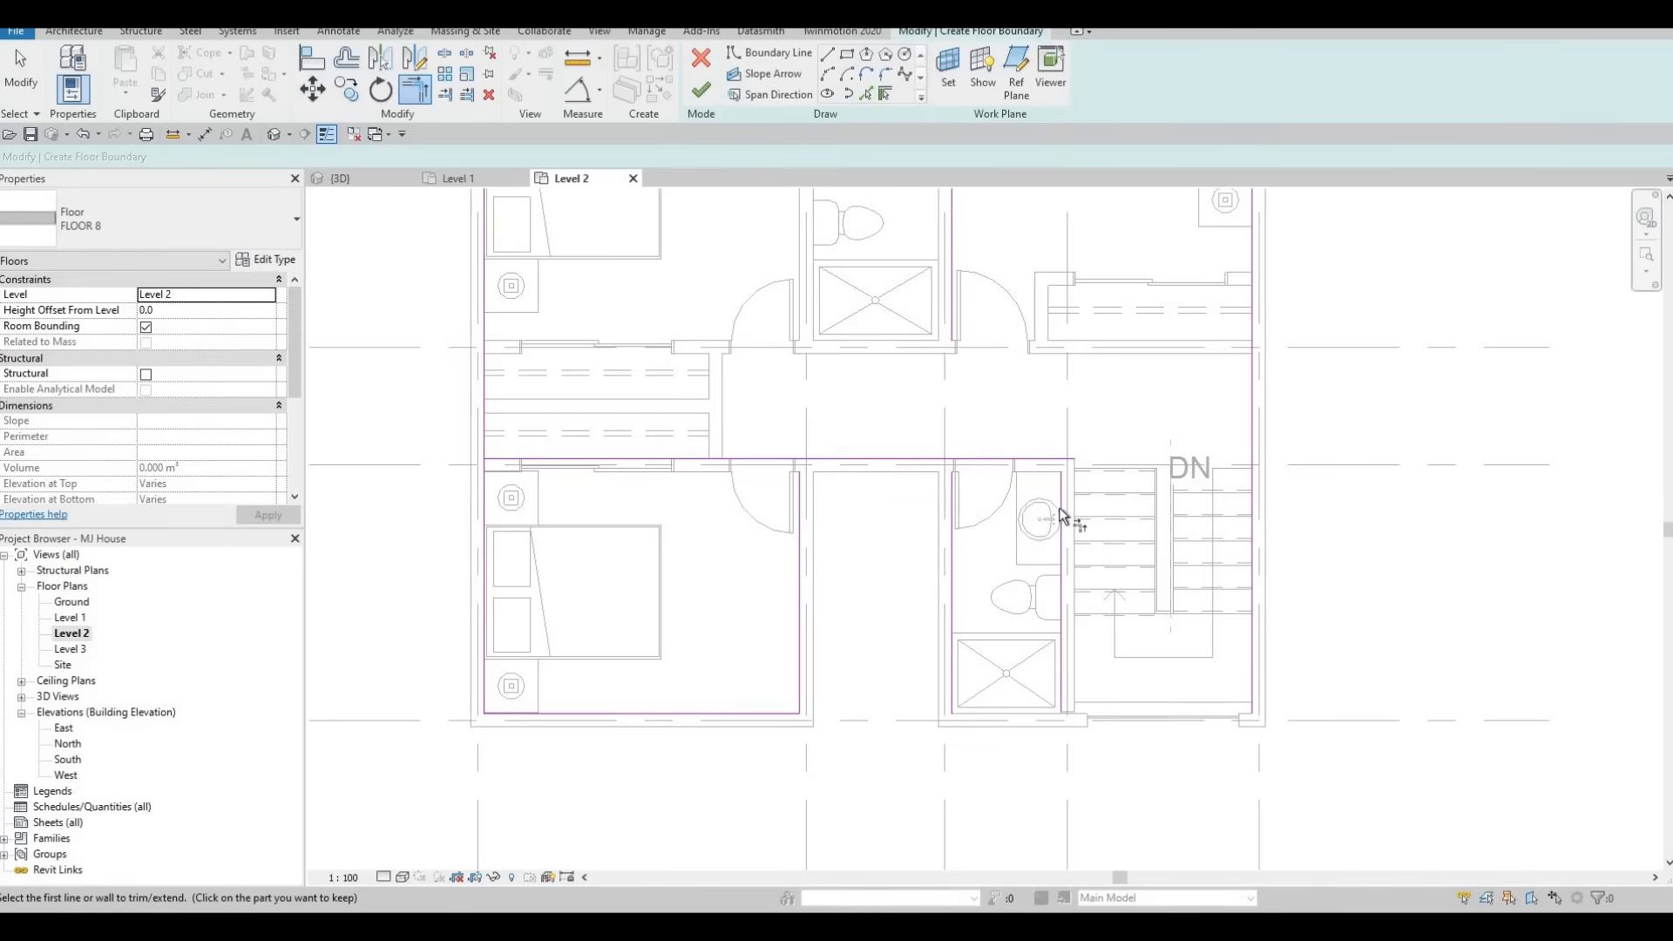
left_click(1070, 463)
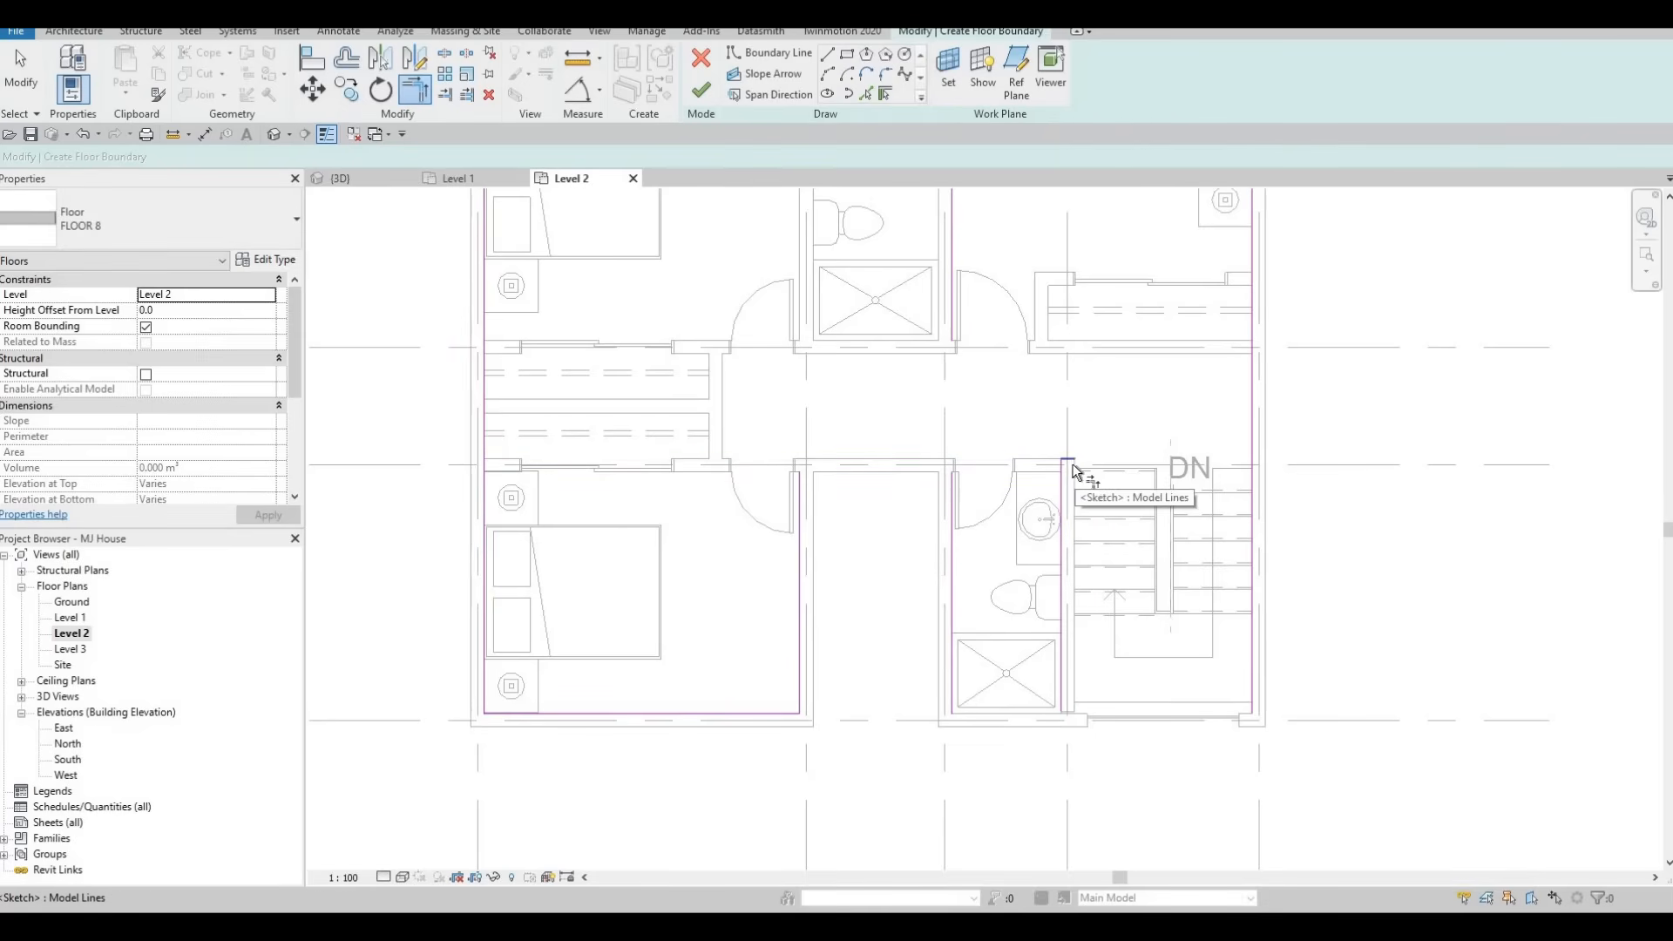
left_click(1251, 399)
left_click(1045, 481)
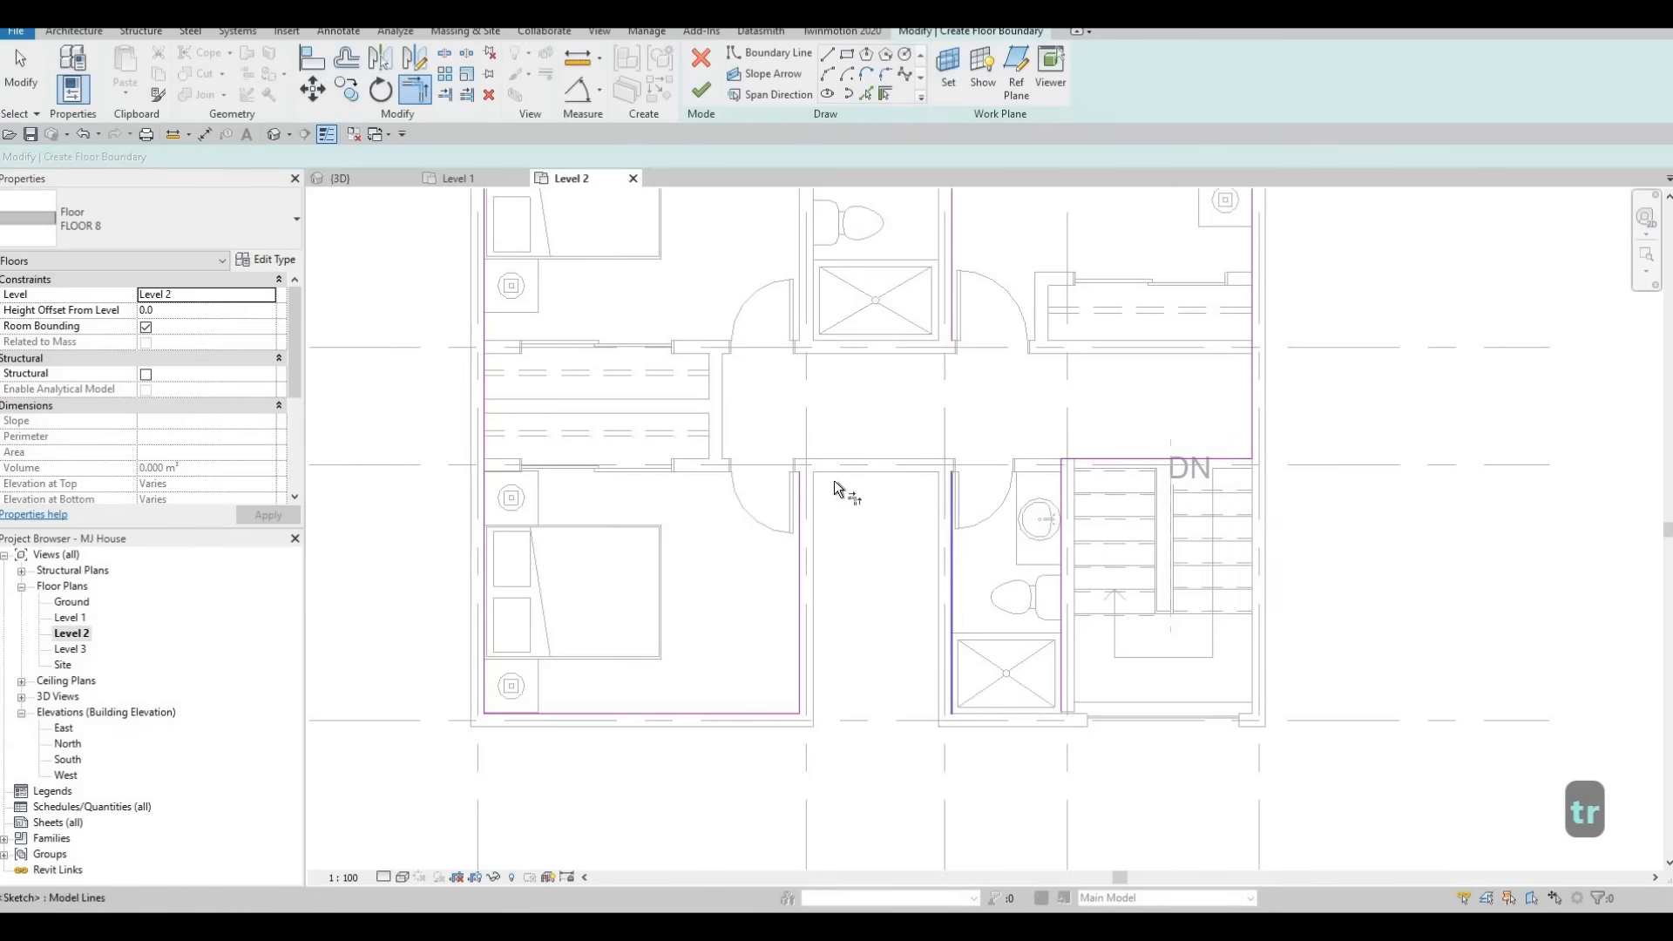
Pick a floor boundary line along the corridor side of the wall above the recess between the lower-left bedroom and bathroom.
left_click(869, 100)
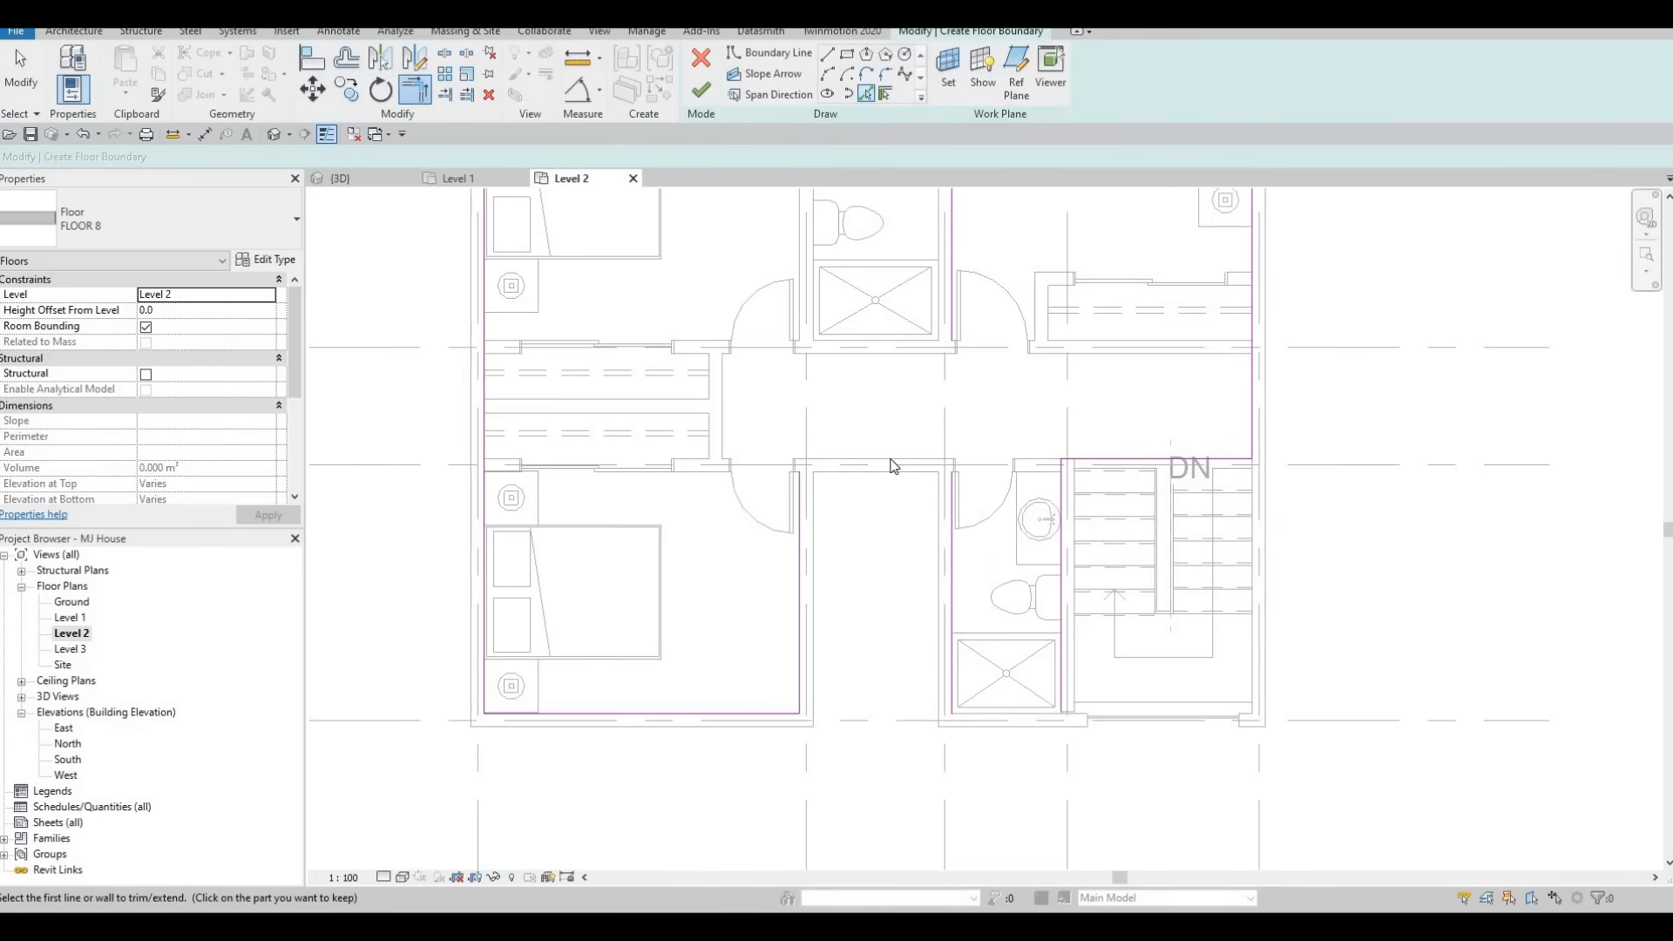
left_click(887, 464)
key("Escape")
key("Escape")
key("Escape")
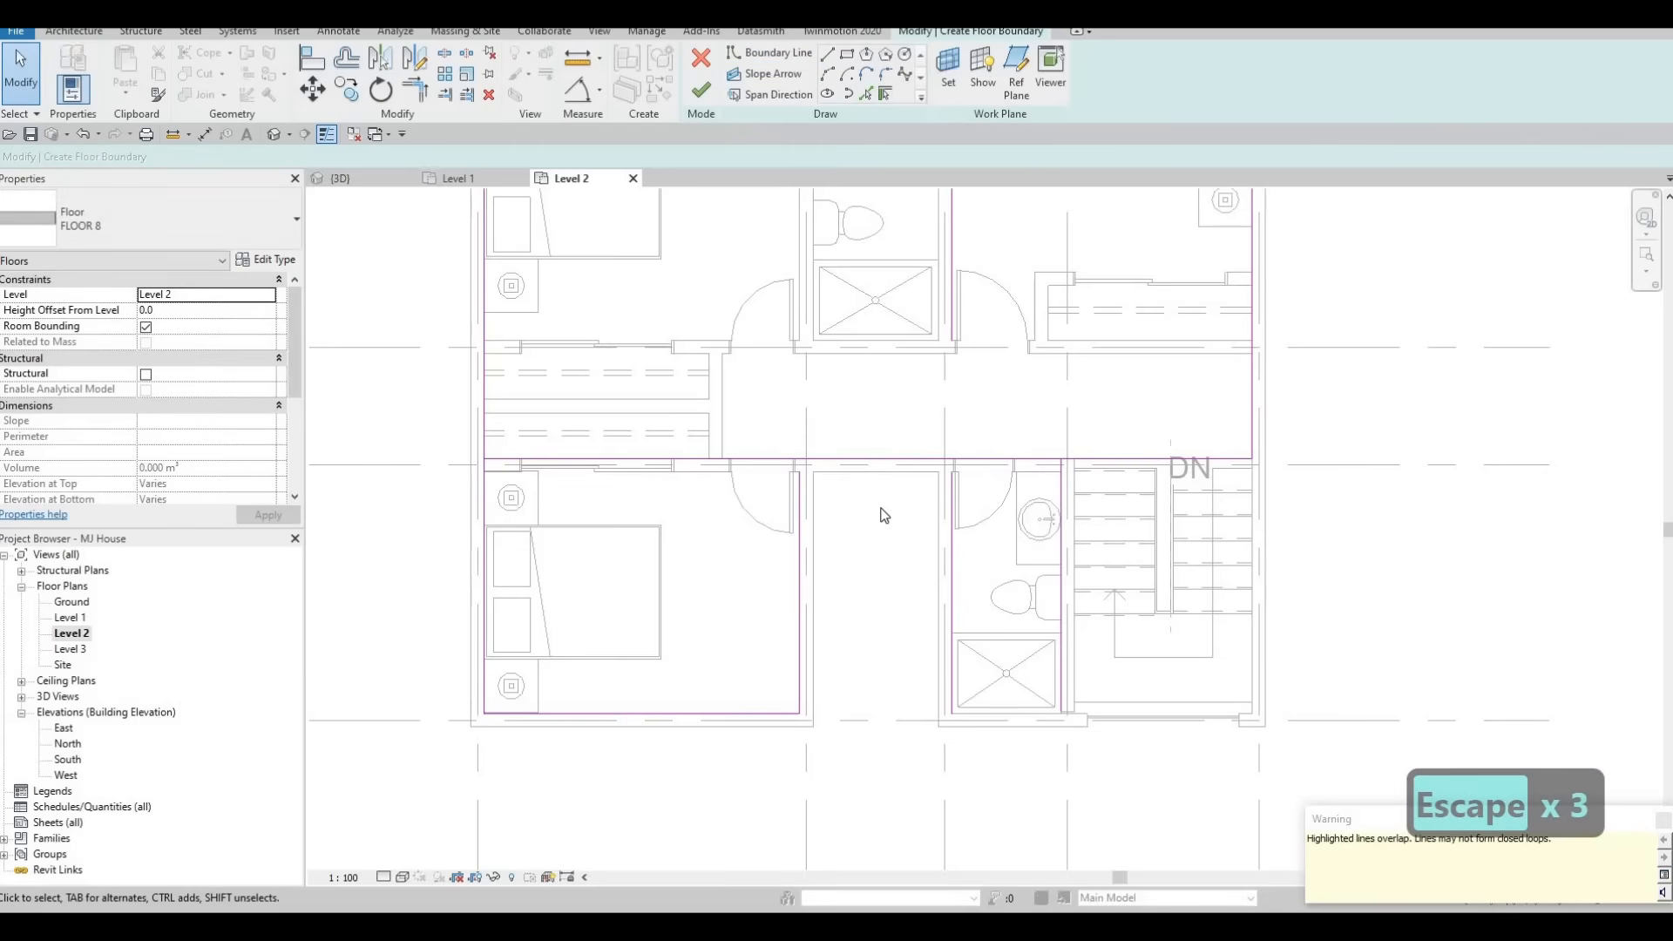
Trim the recess line into corners with the bathroom and lower-left bedroom lines, and the upper bathroom's top line with the upper-right bedroom's line.
key("t")
key("r")
left_click(896, 462)
left_click(891, 460)
left_click(800, 521)
scroll(737, 399, "down", 1)
middle_click_drag(737, 399, 766, 577)
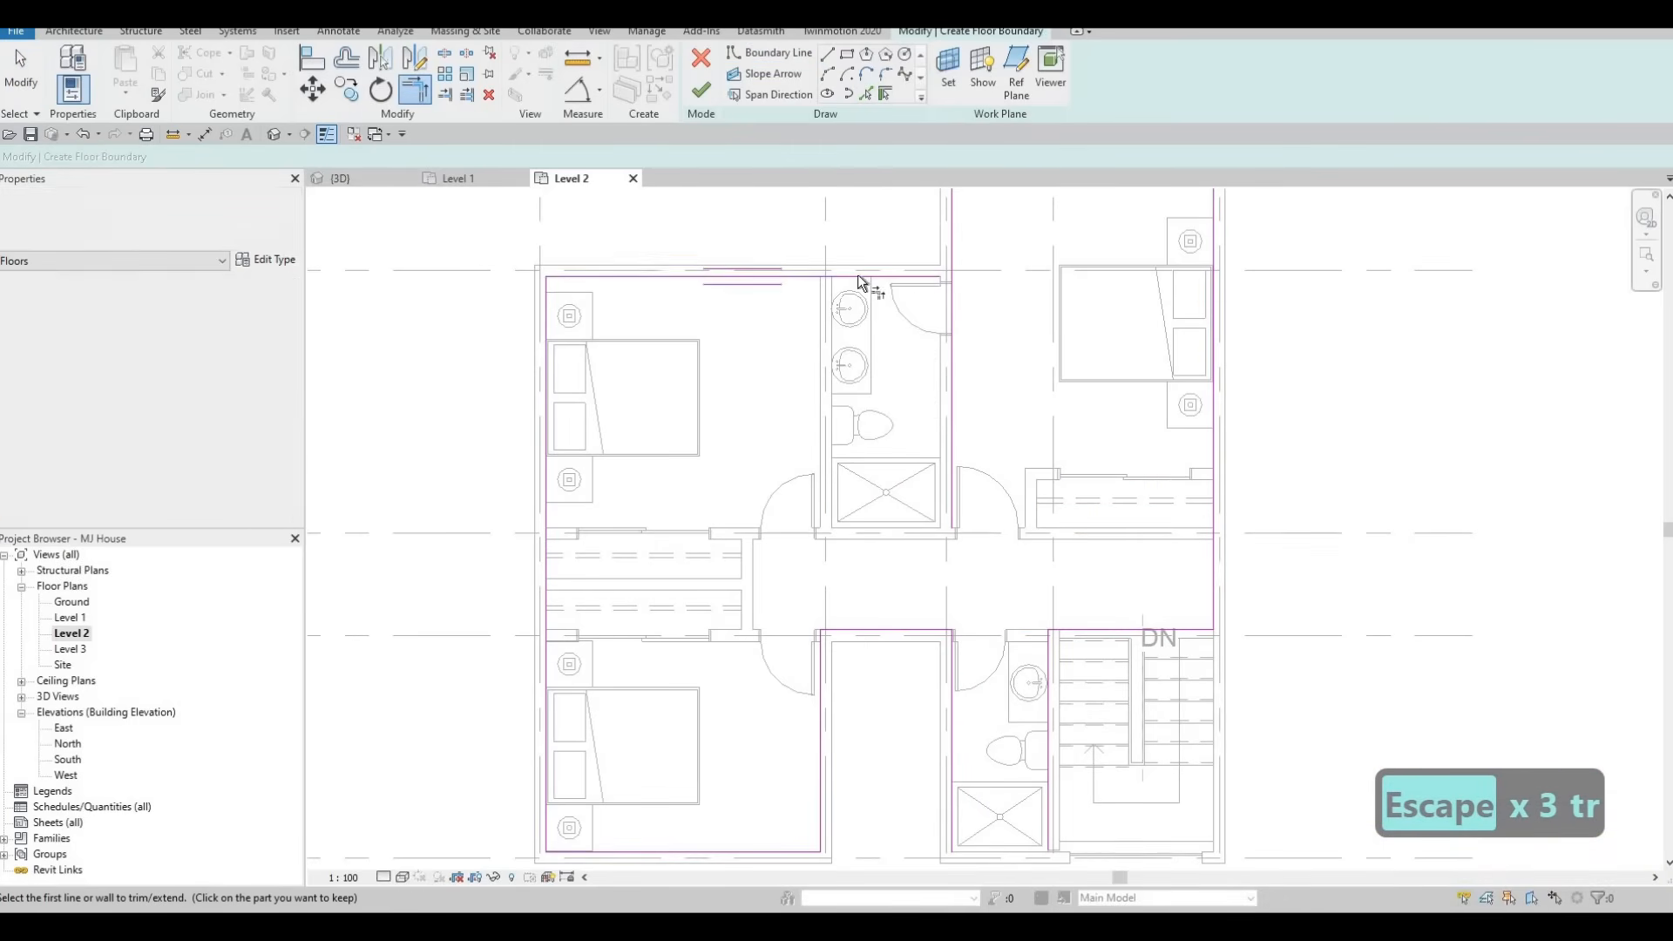
left_click(888, 277)
Draw a short boundary line down the stair wall's inner face and continue it along the stair's top edge to the right exterior wall.
scroll(1105, 462, "down", 1)
middle_click_drag(1105, 461, 1021, 532)
middle_click_drag(1071, 697, 1064, 592)
scroll(1033, 589, "up", 4)
key("Escape")
key("Escape")
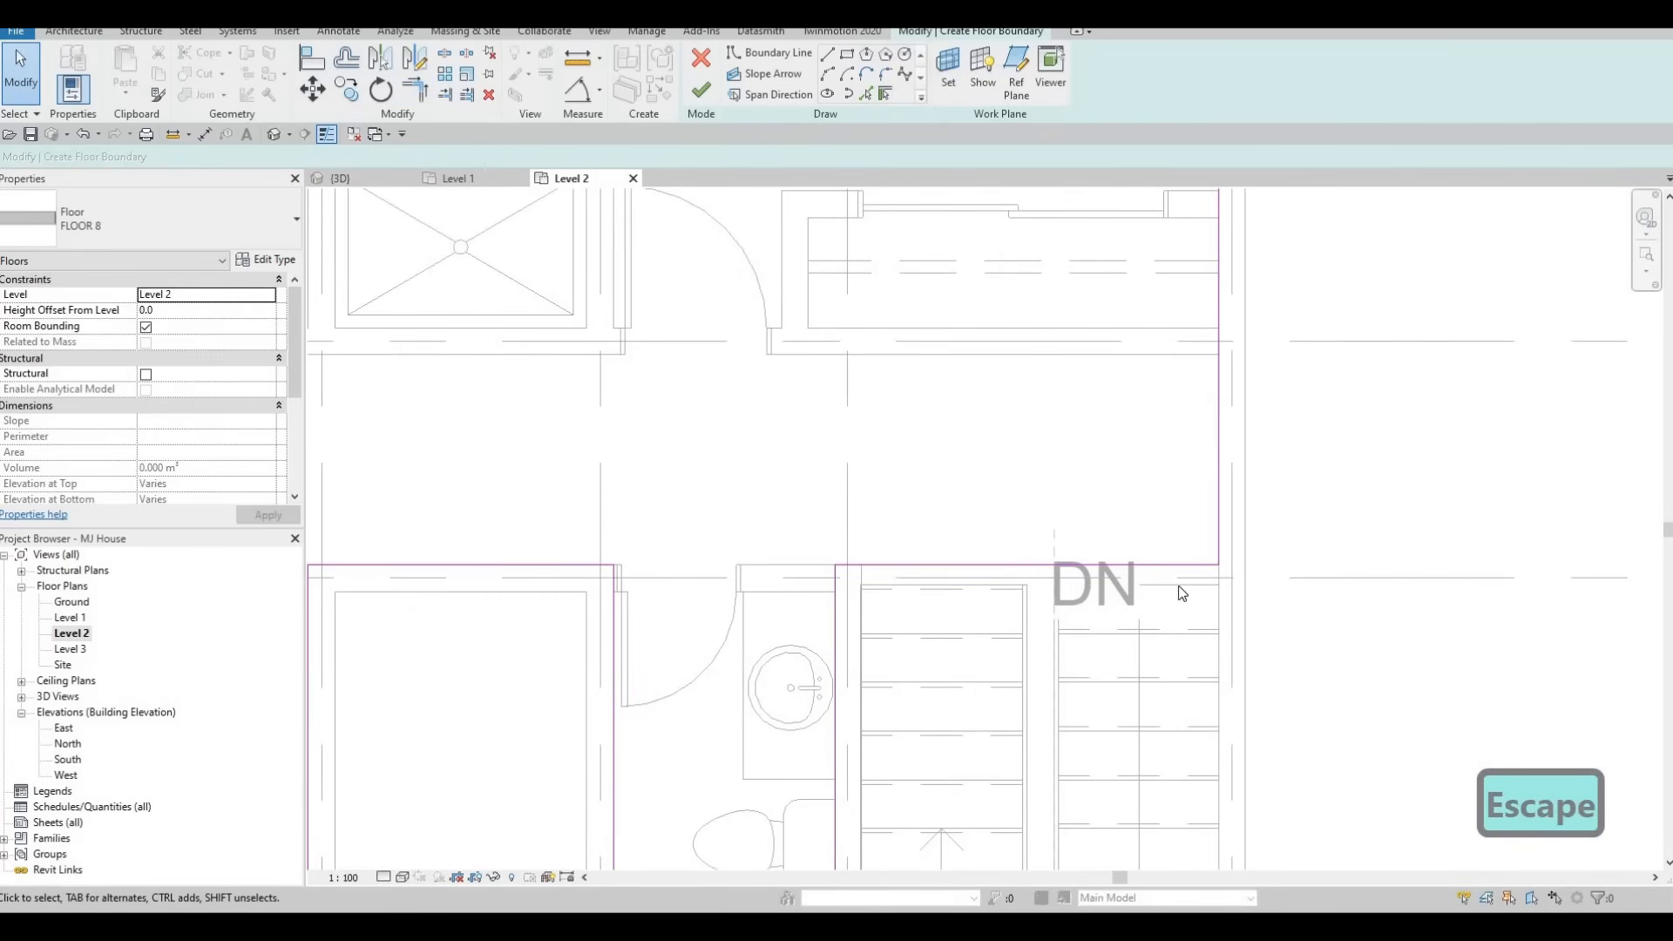
left_click(829, 56)
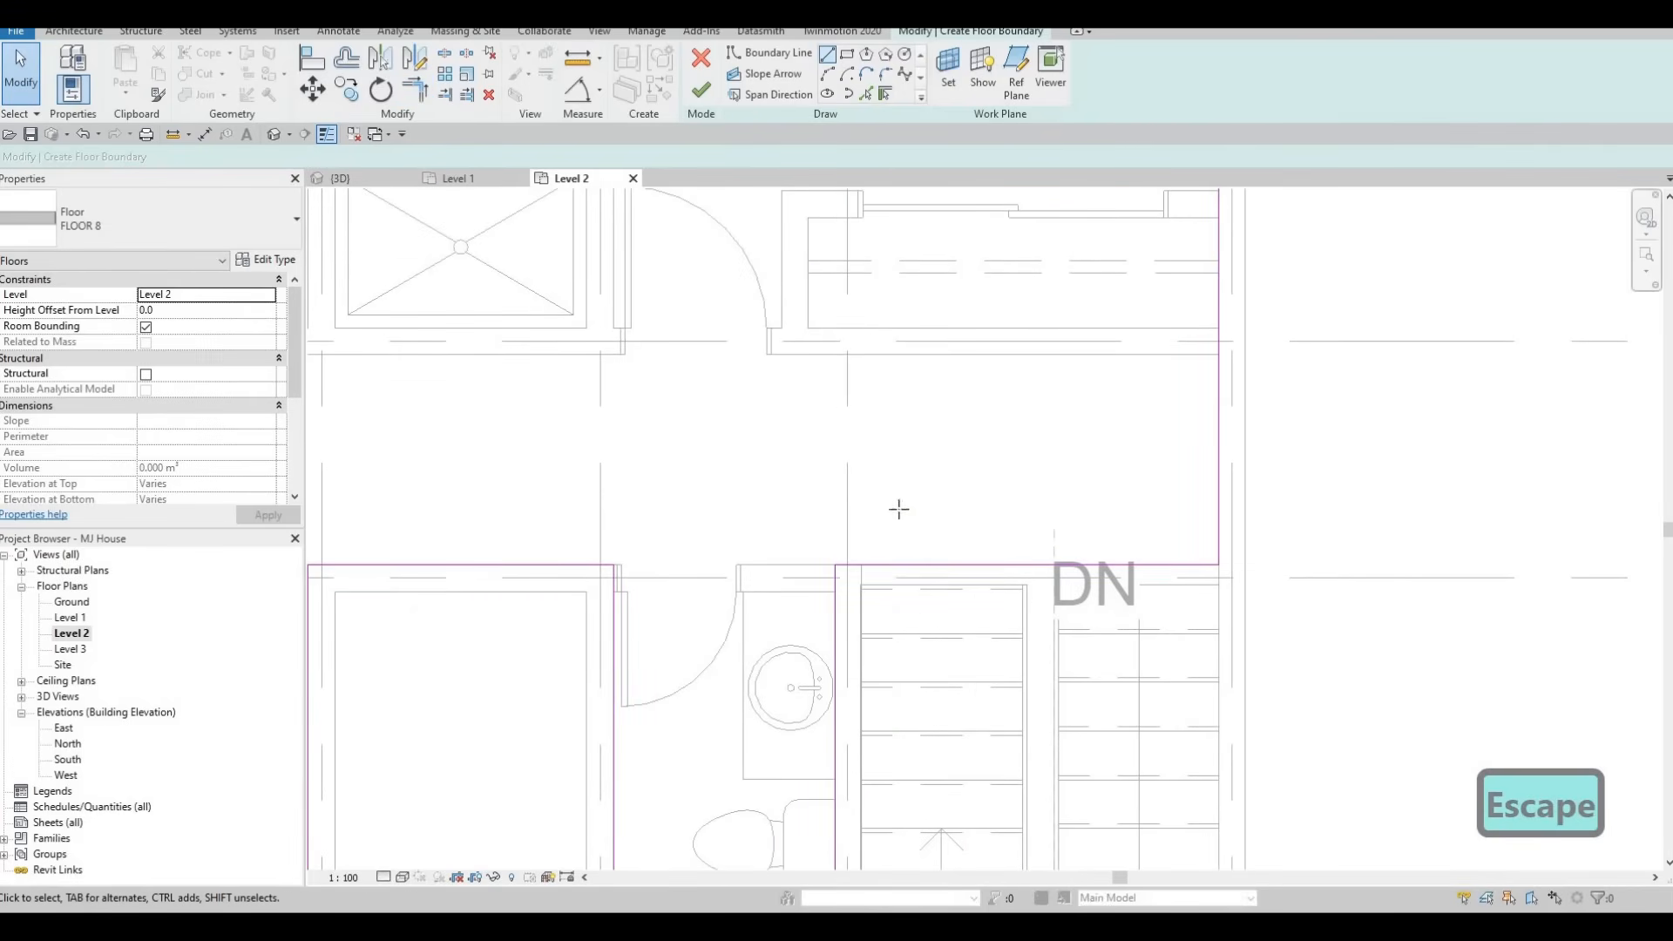
left_click(861, 564)
left_click(861, 584)
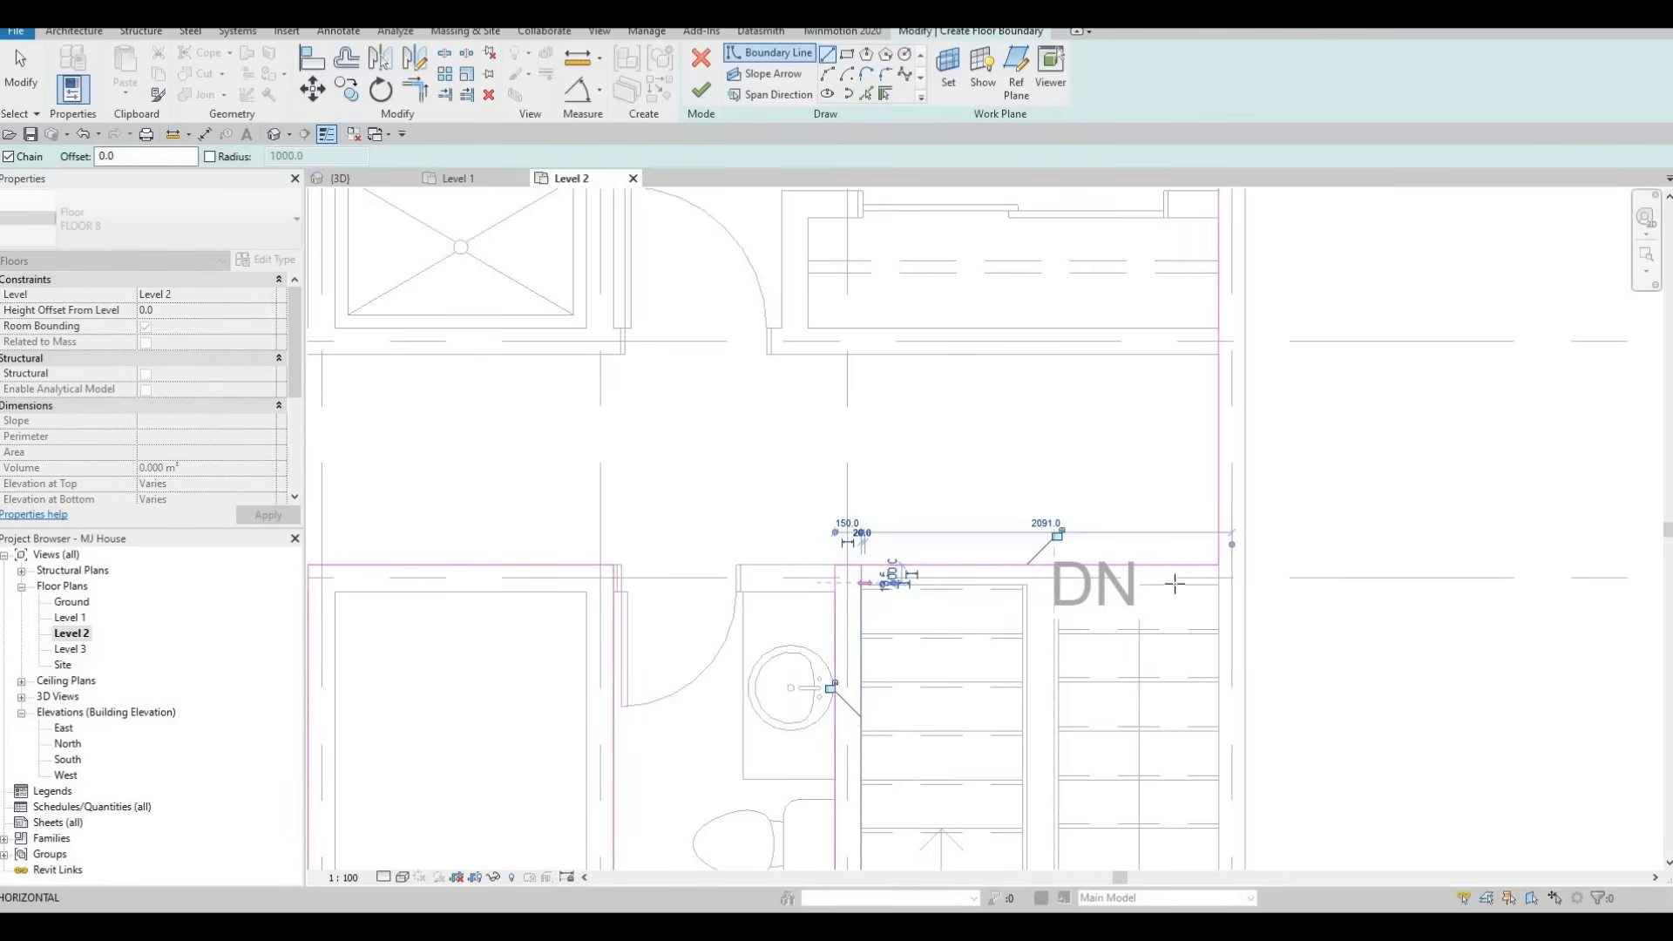
left_click(1222, 582)
key("Escape")
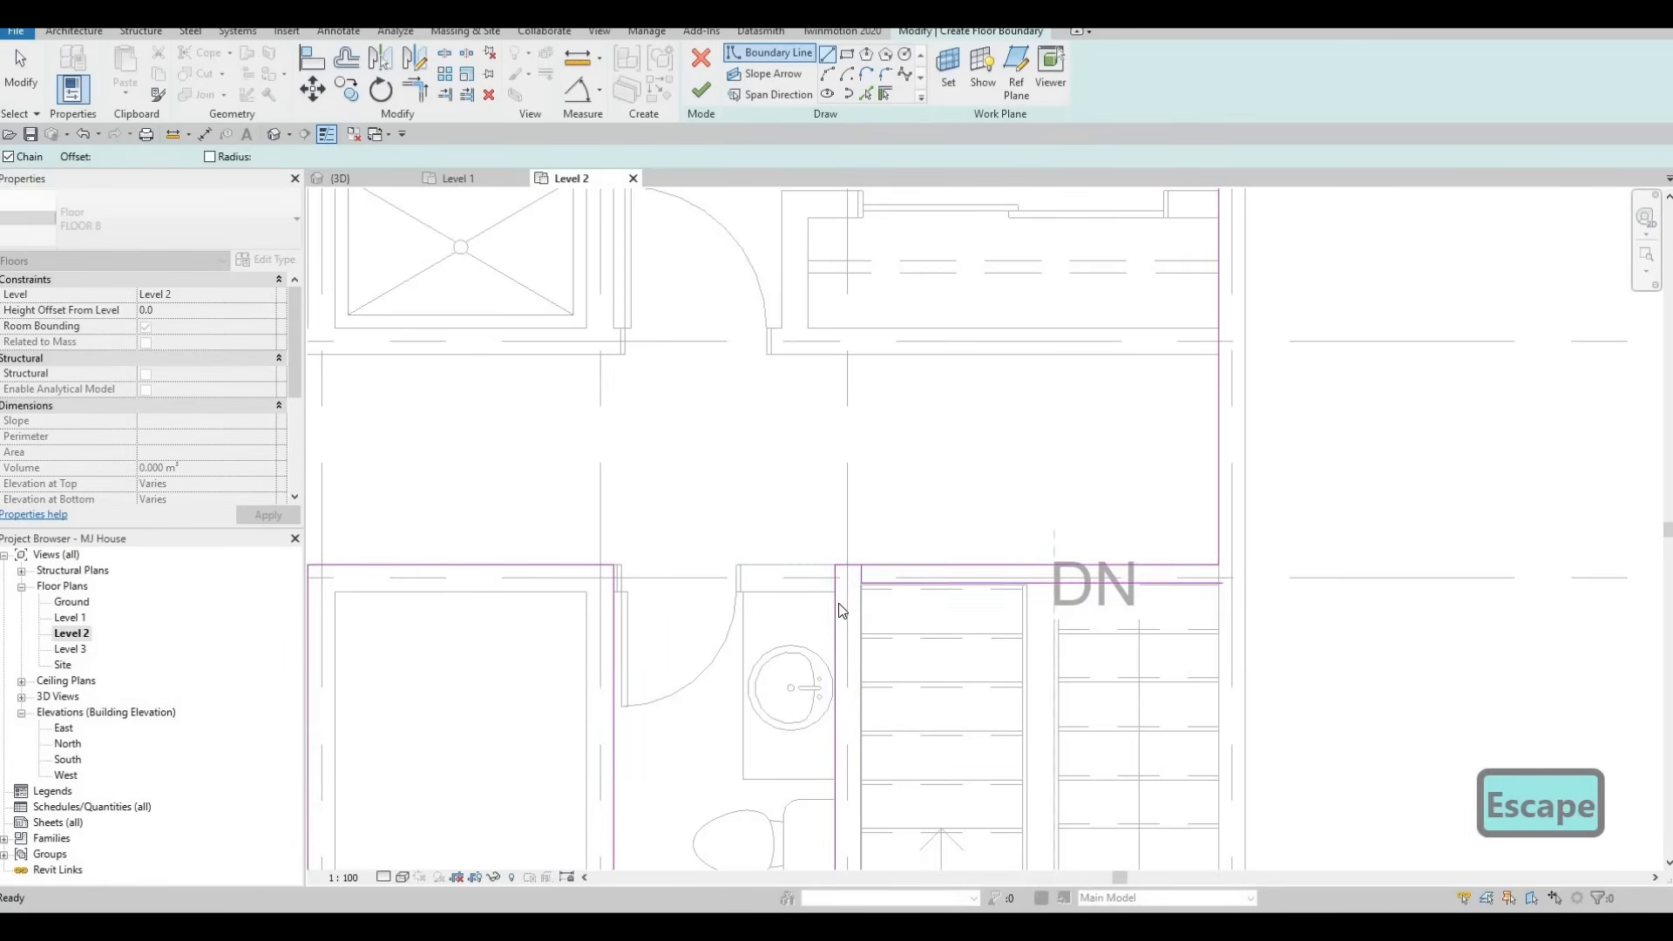
key("Escape")
Align the new horizontal boundary line with the top edge of the stair.
scroll(1010, 581, "up", 2)
key("Escape")
scroll(851, 613, "up", 2)
key("a")
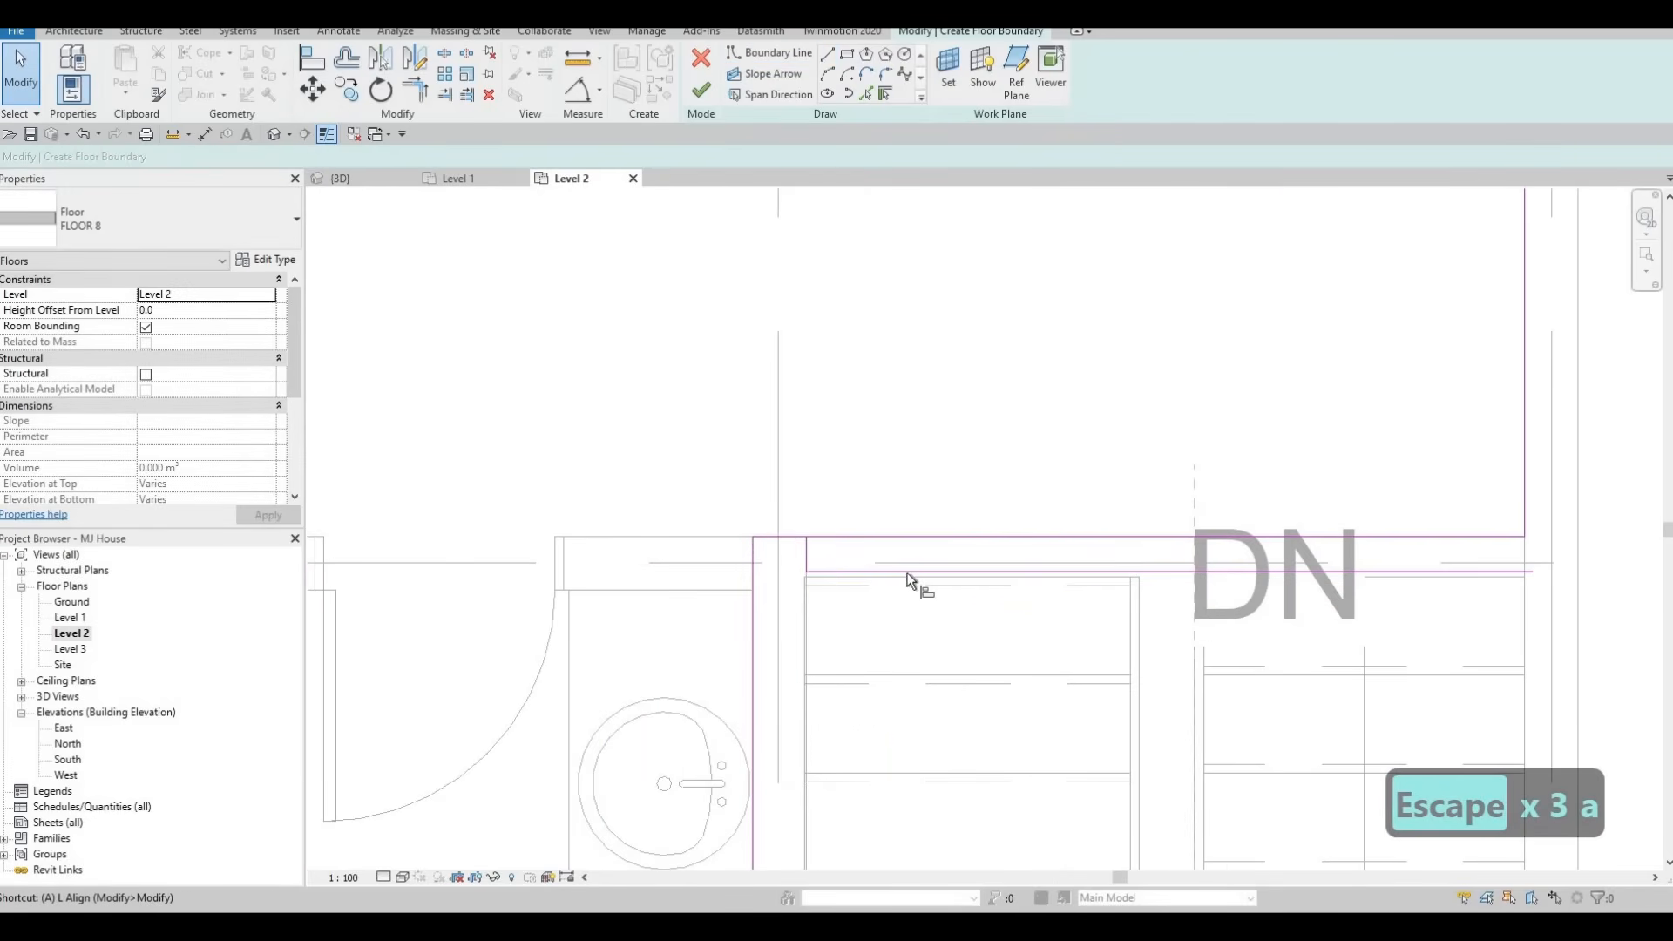
key("l")
left_click(882, 578)
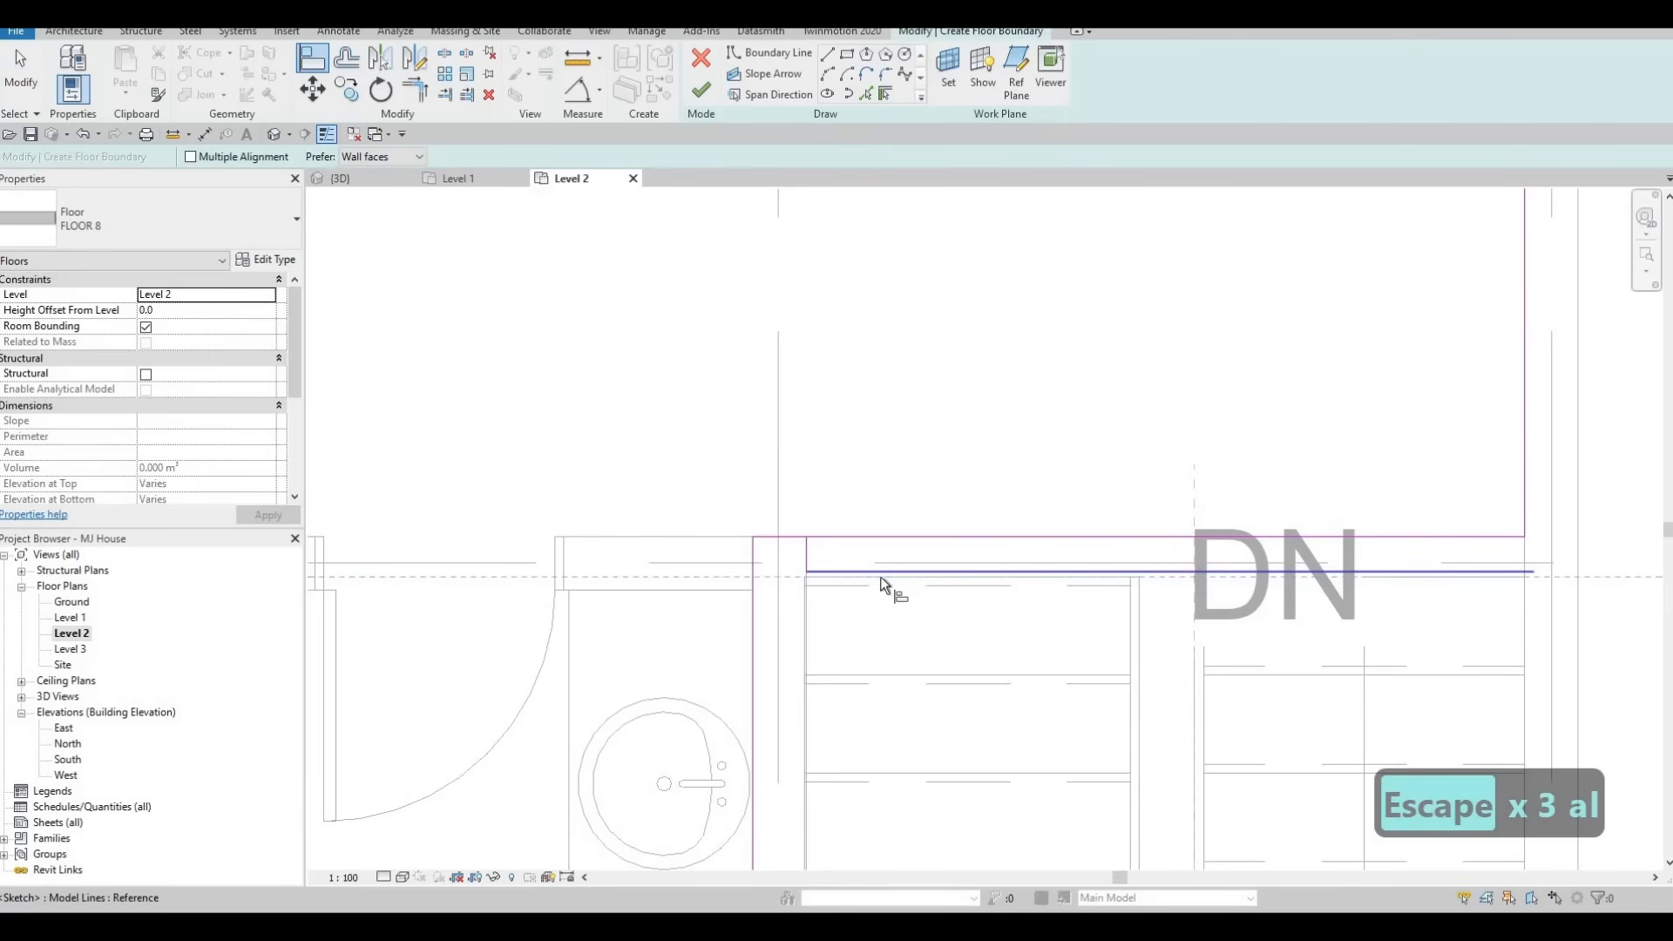
left_click(911, 564)
key("Escape")
key("Escape")
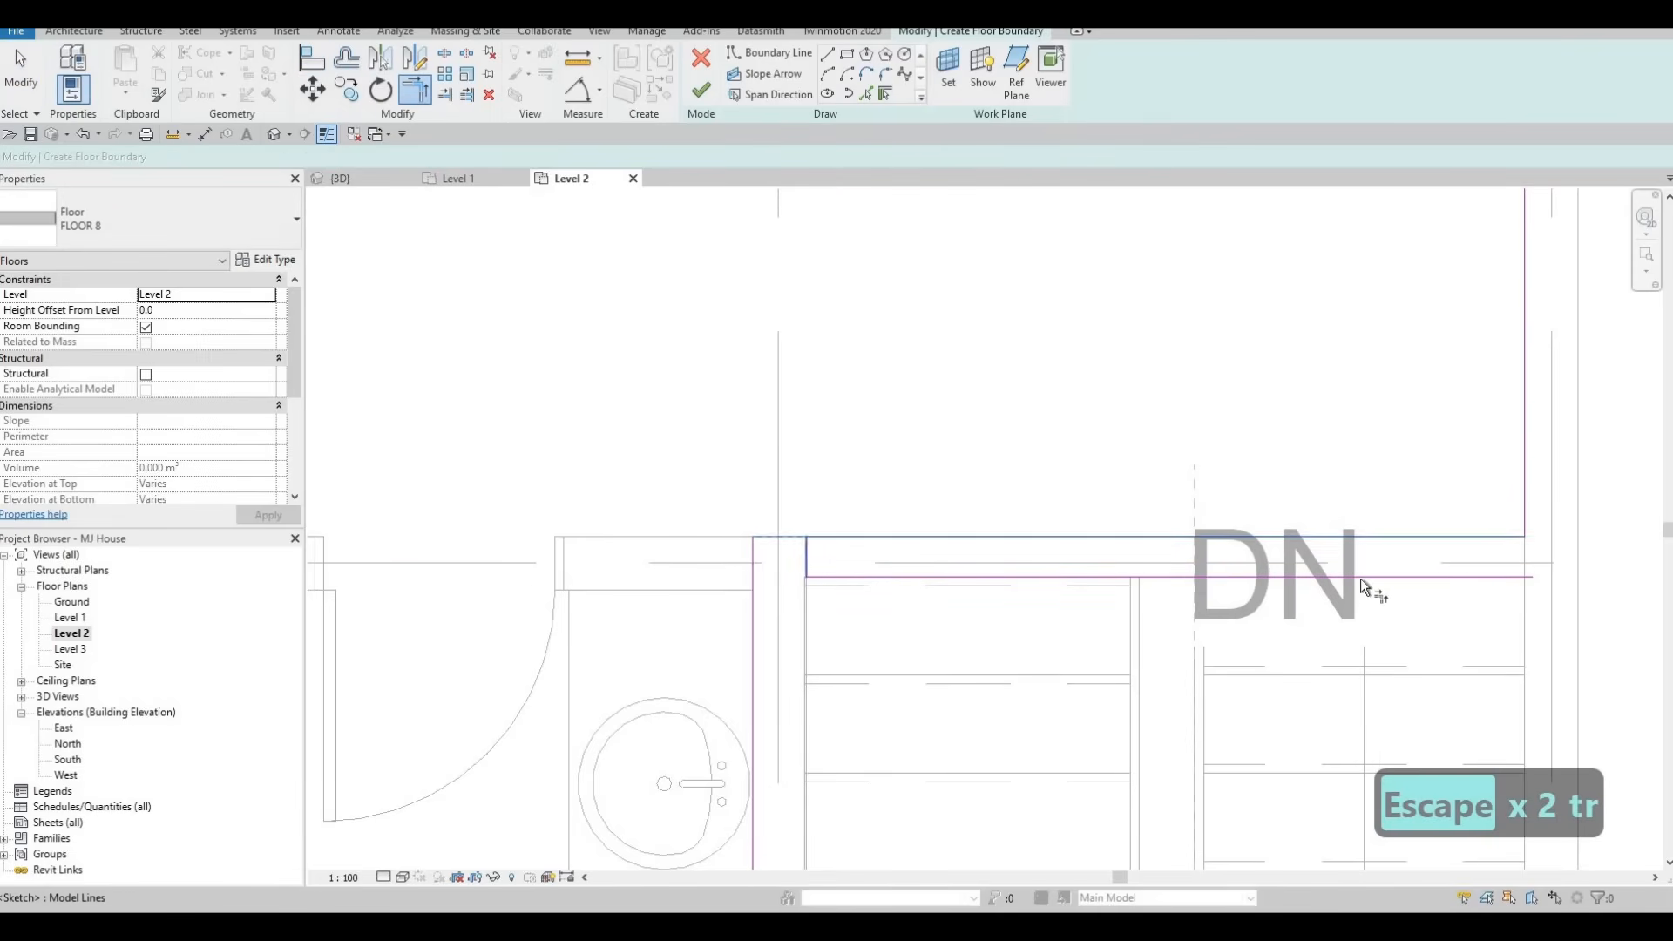
Trim the stair-edge boundary into corners with the short vertical and right exterior wall lines, and try to finish the floor sketch.
left_click(1433, 578)
left_click(1326, 571)
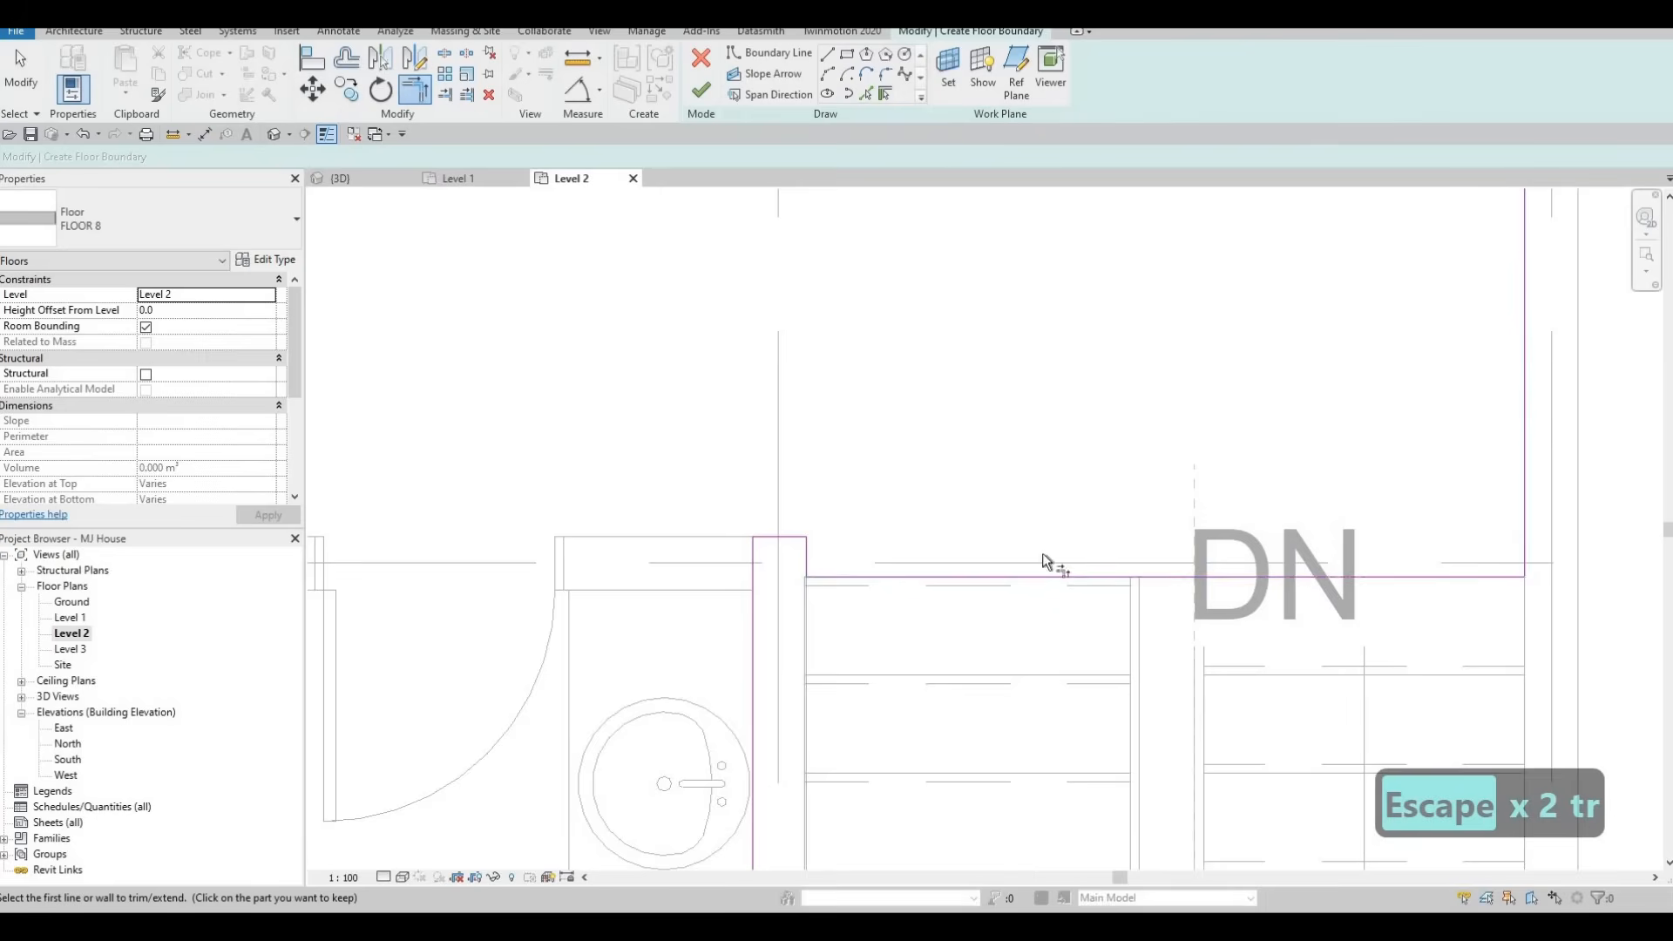
scroll(1304, 559, "down", 4)
middle_click_drag(979, 493, 1002, 457)
key("Escape")
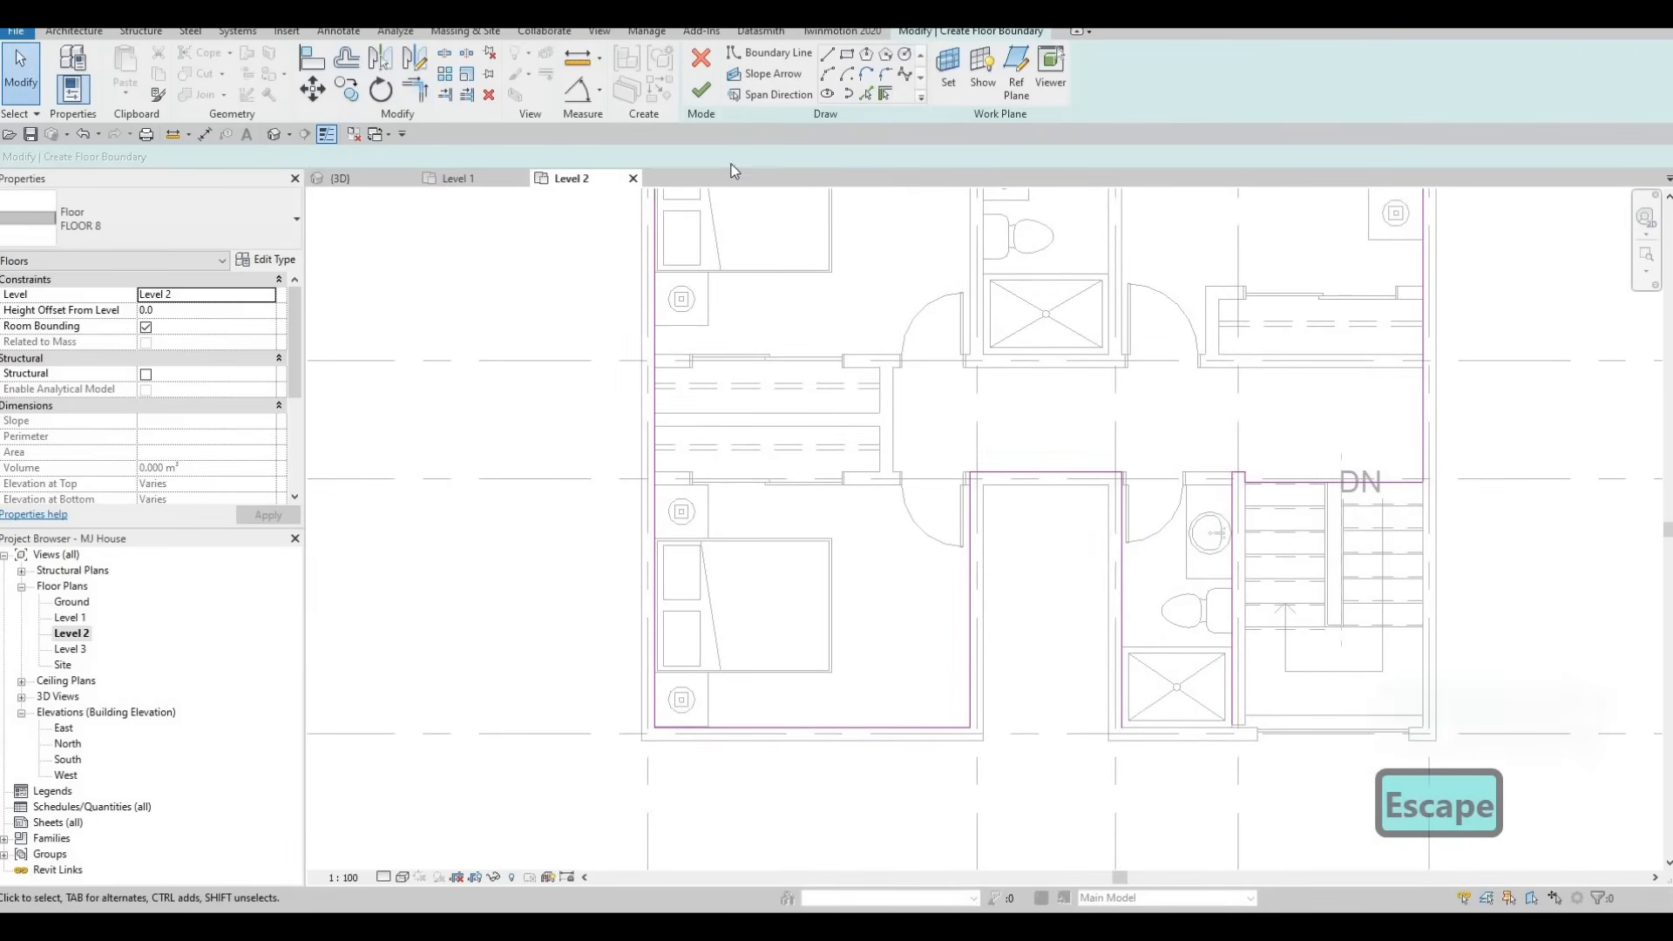
left_click(702, 90)
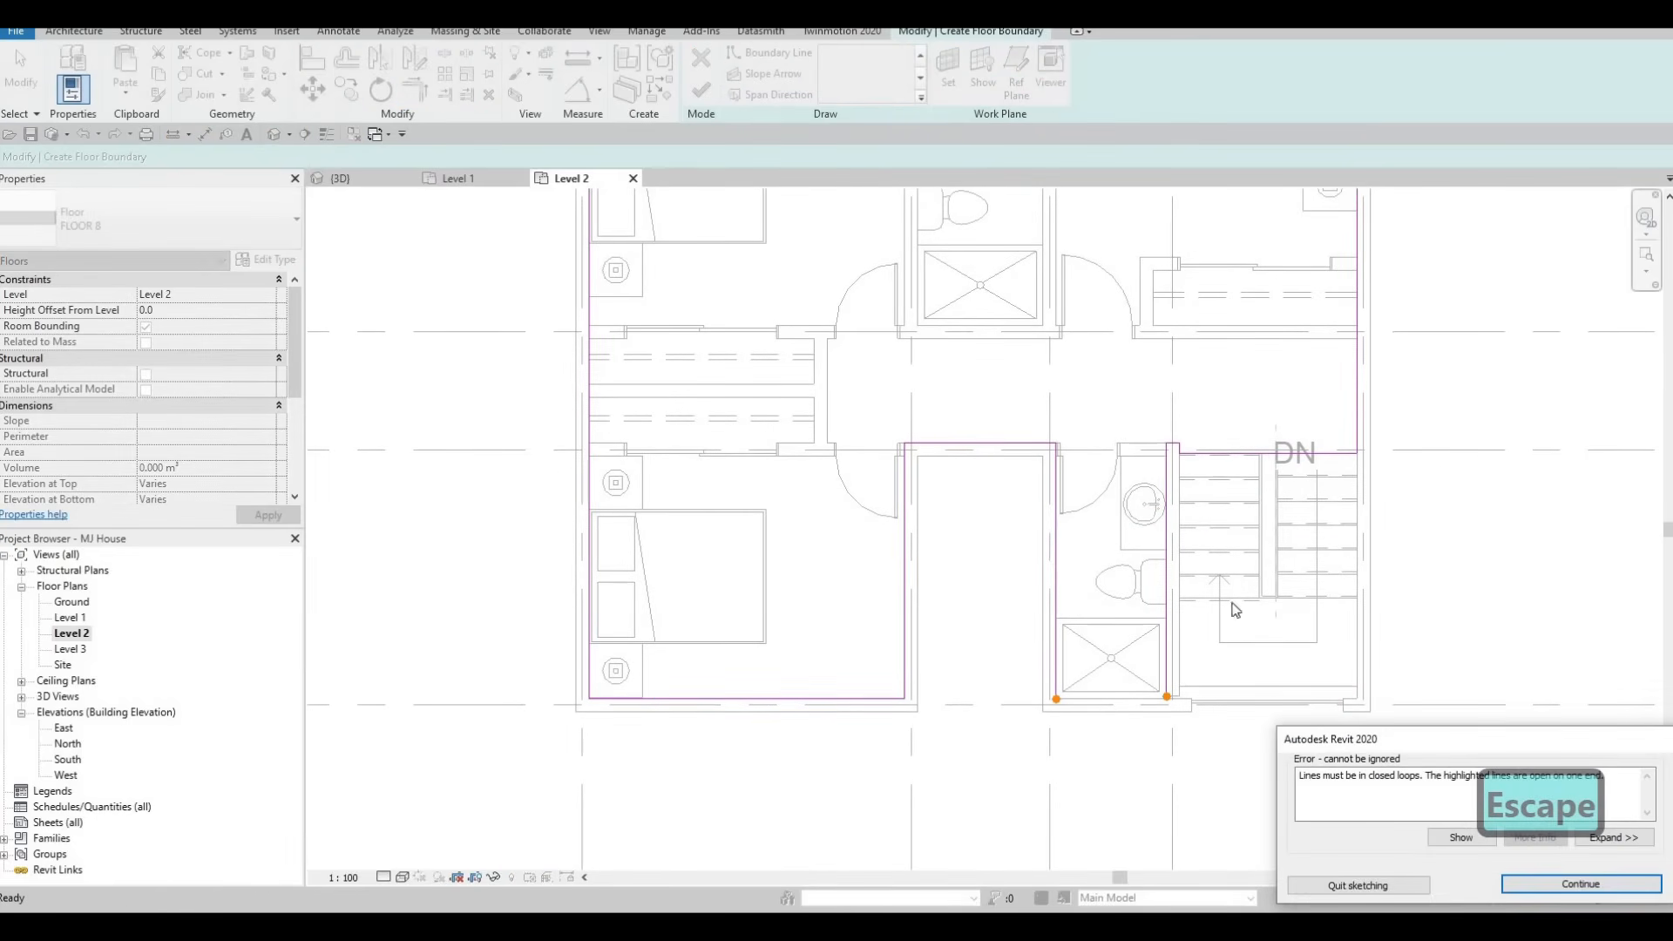
key("Escape")
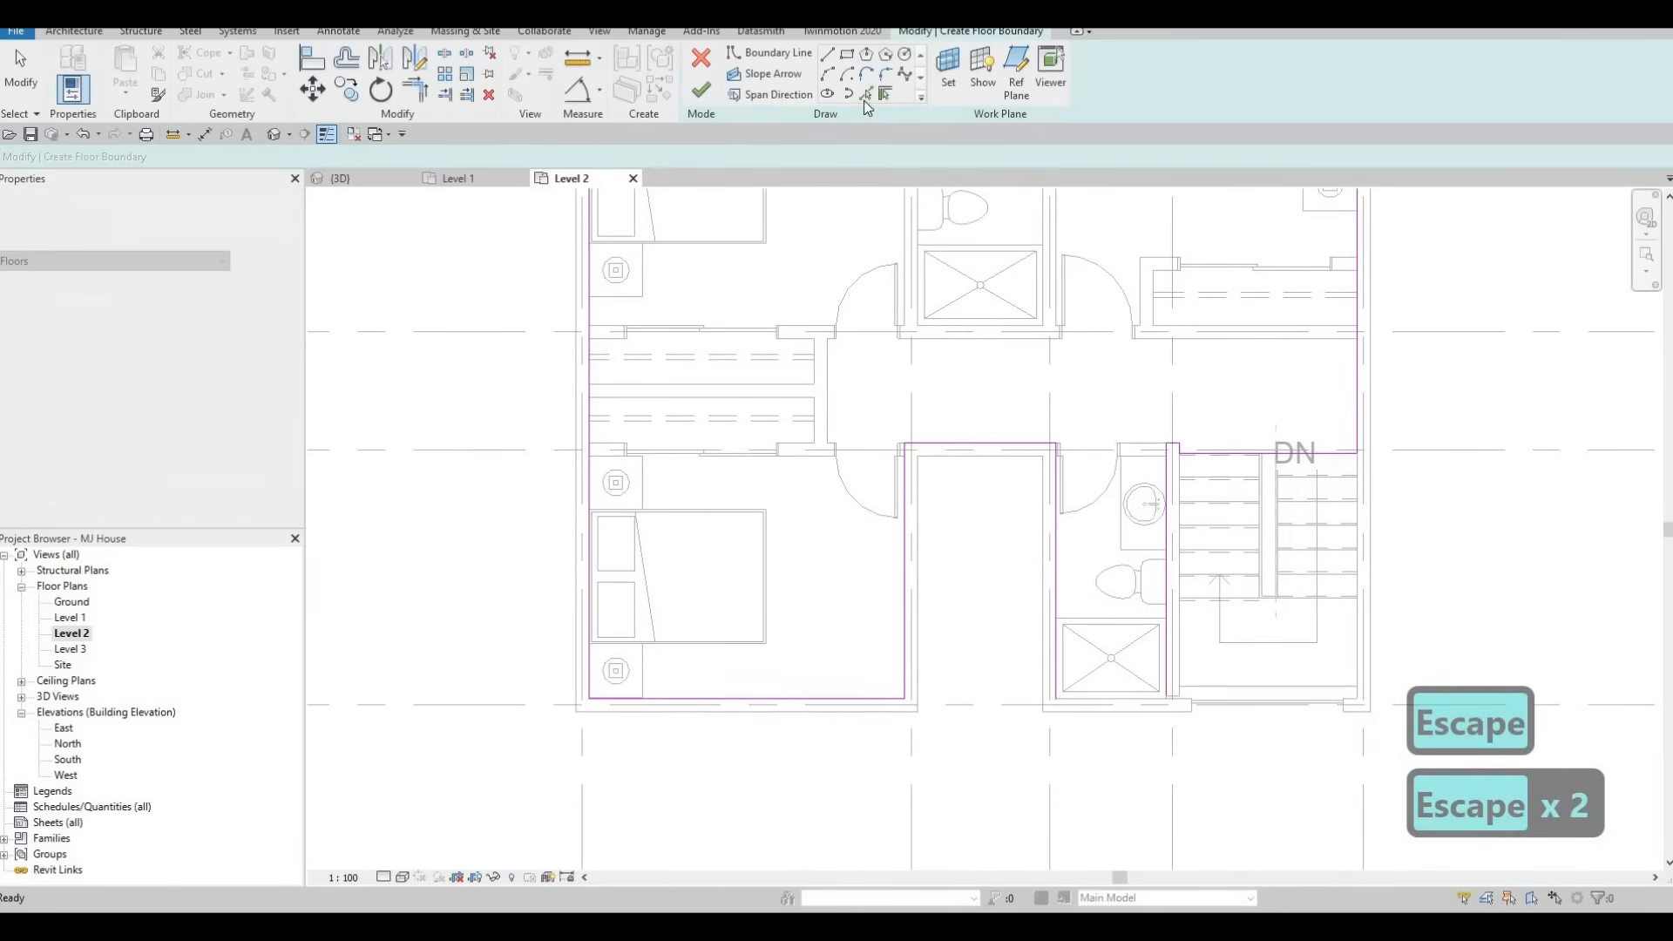
Pick a boundary line along the inner face of the stair-side bathroom's lower wall and try to finish the floor sketch.
scroll(1130, 694, "up", 2)
left_click(1124, 702)
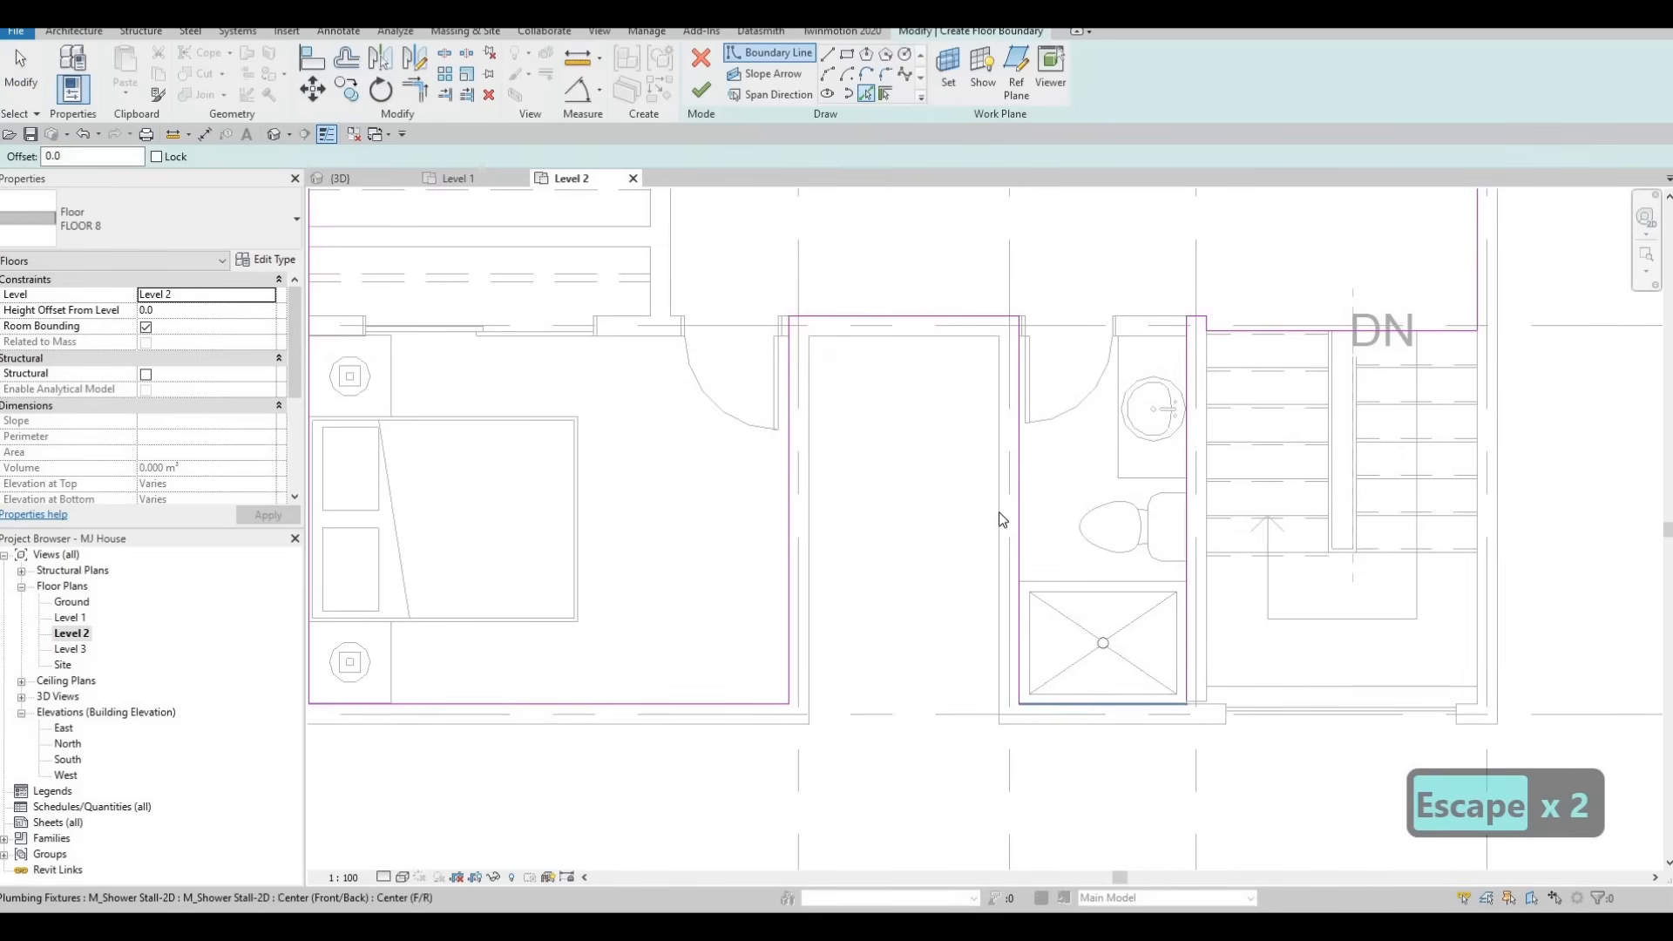
key("Escape")
key("Escape")
scroll(926, 462, "down", 3)
key("Escape")
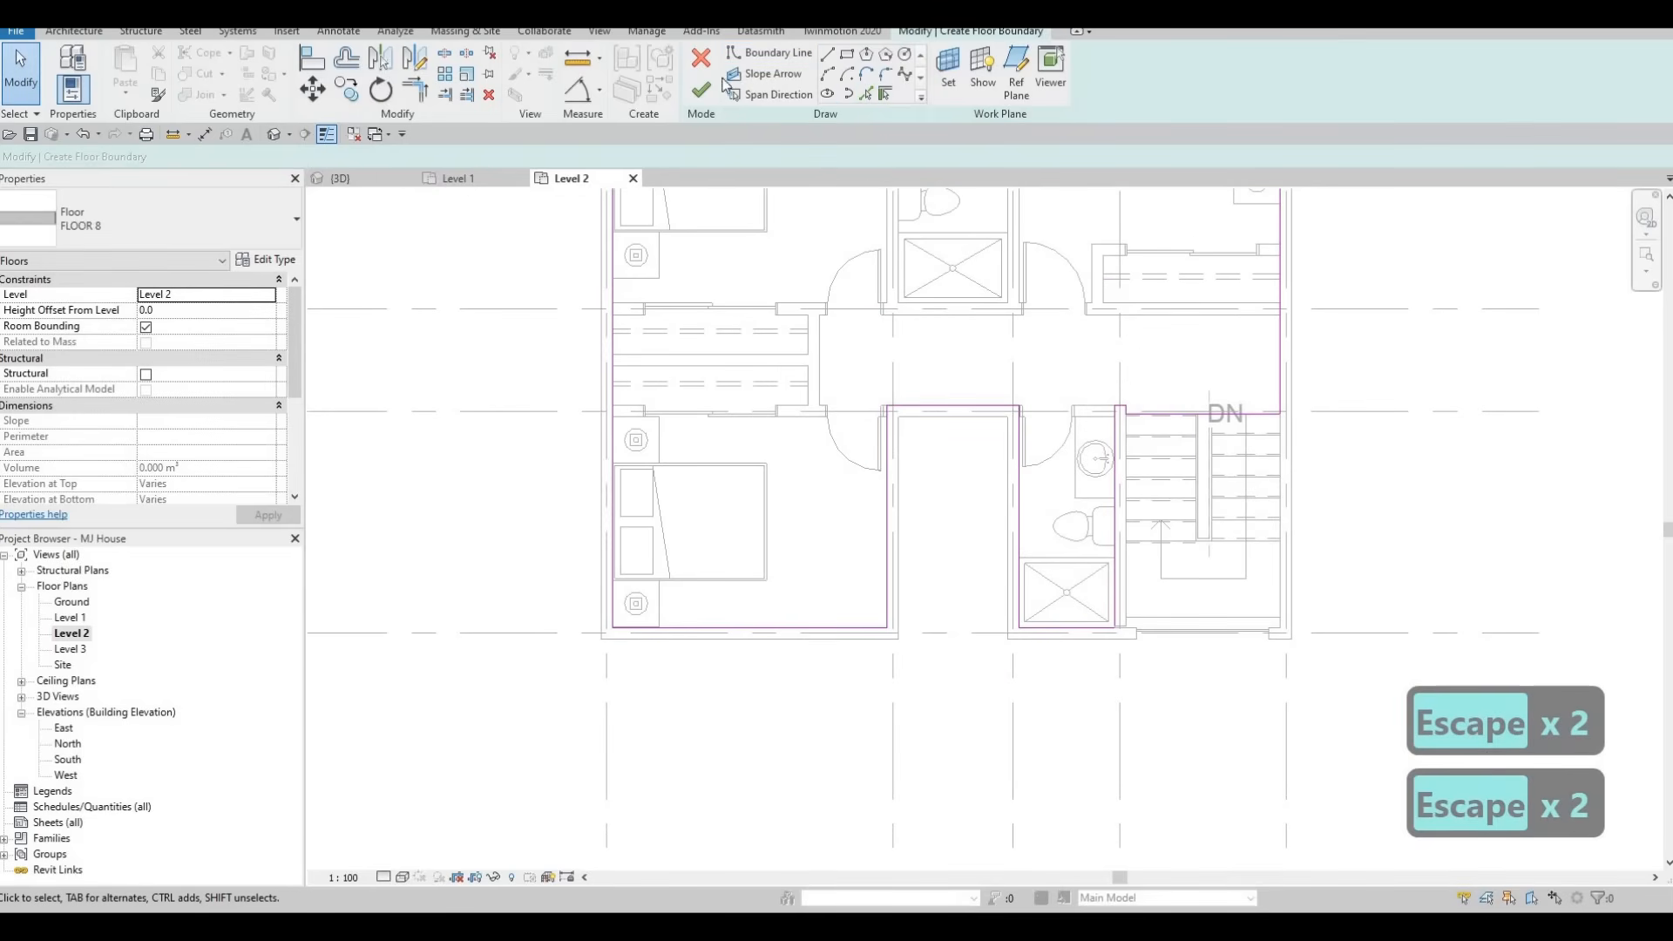
left_click(698, 94)
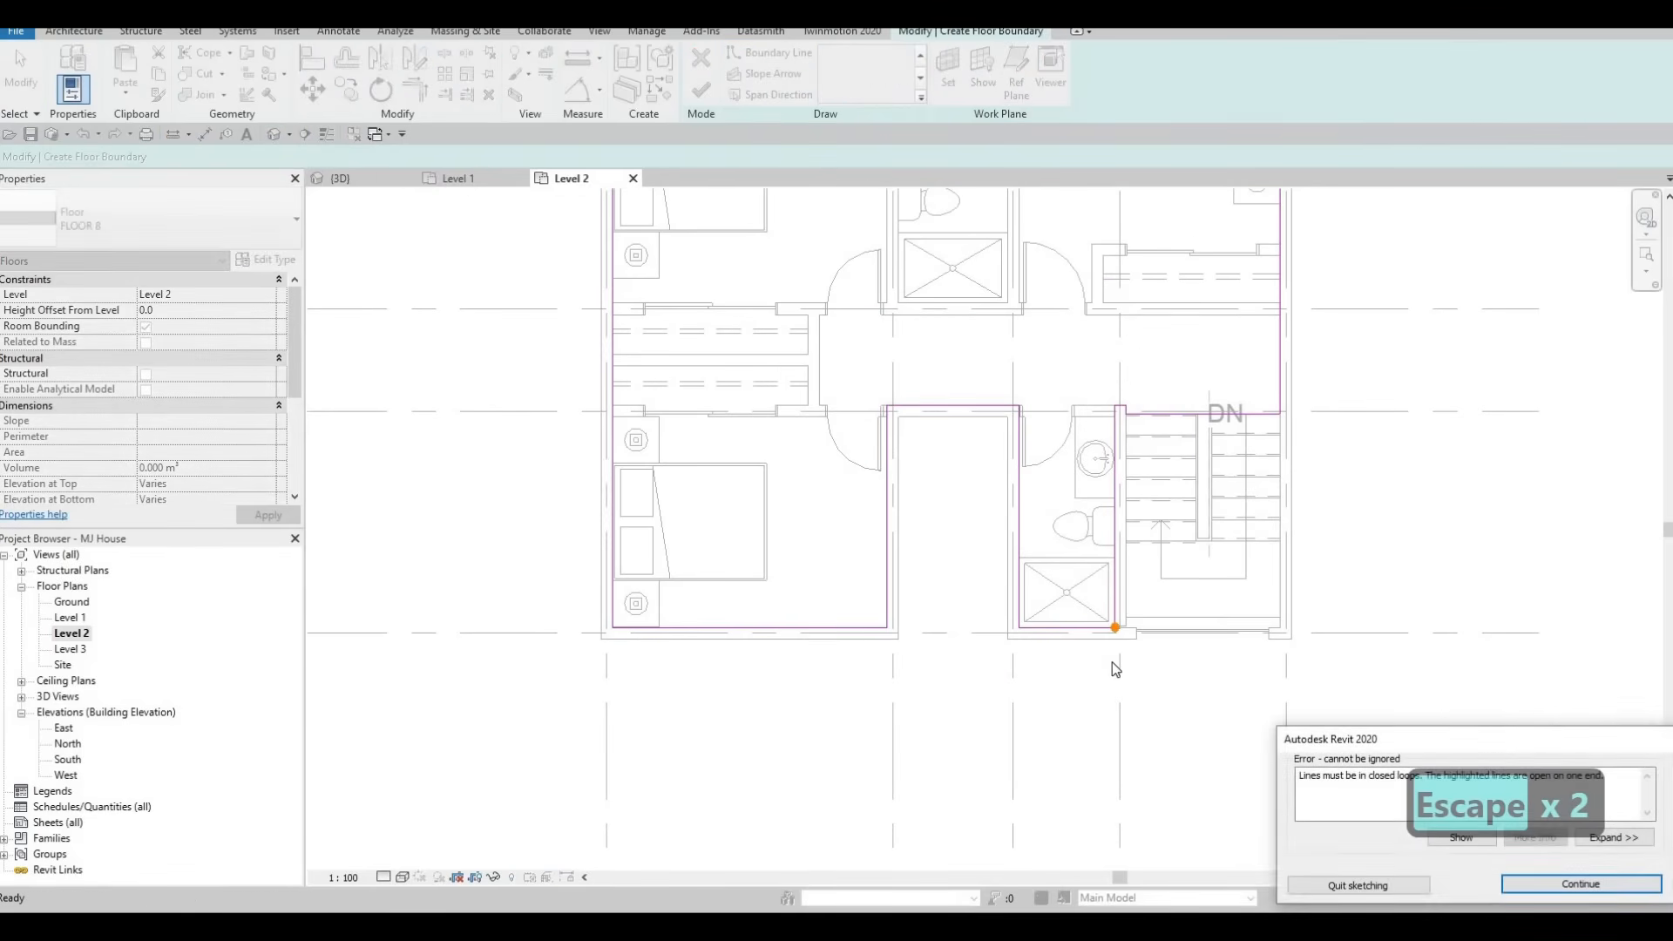
key("Escape")
Trim the bathroom's lower boundary line into a corner with its stair-side line and finish the floor.
key("t")
key("r")
left_click(1115, 614)
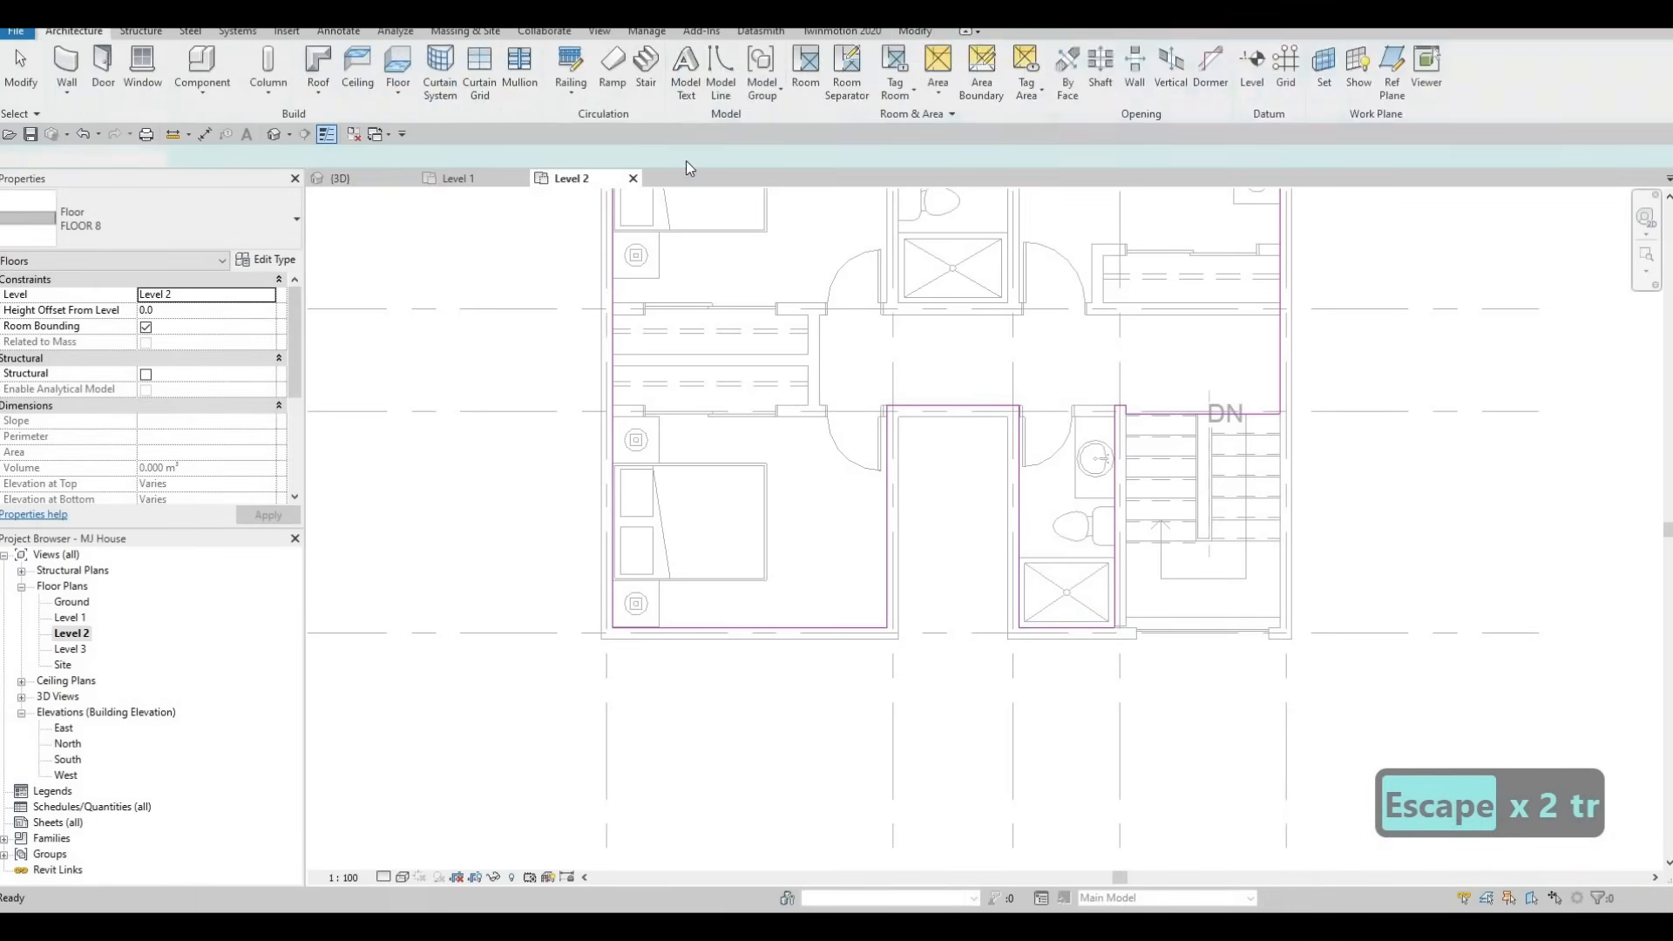
left_click(701, 90)
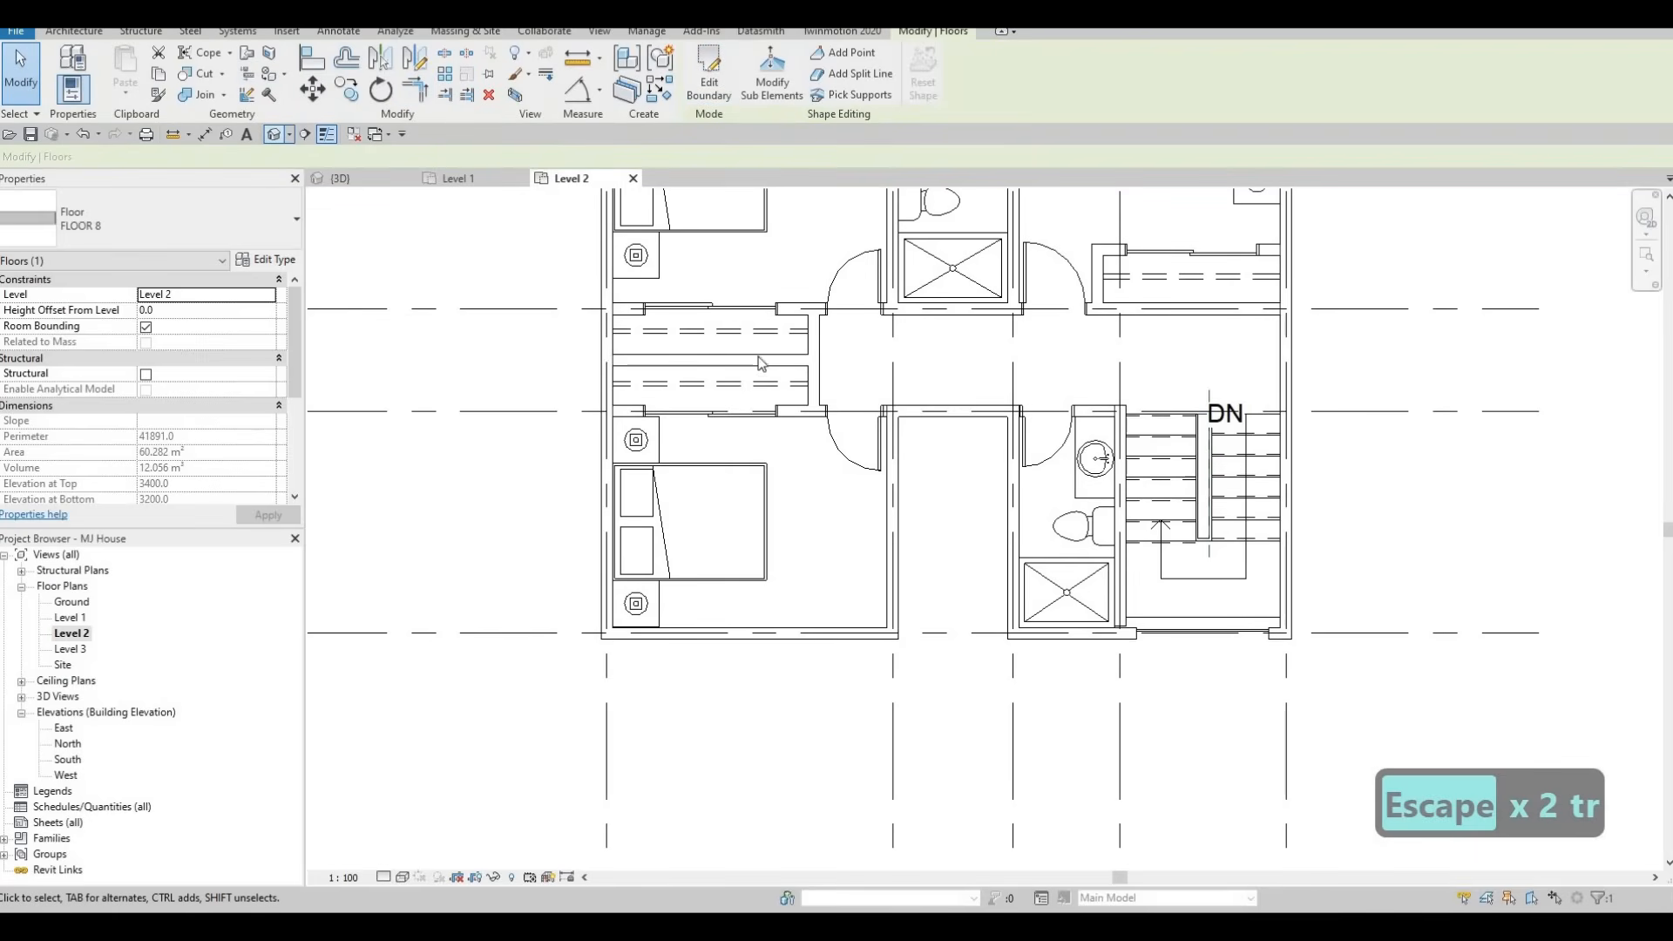
Paint the top face of the Level 2 FLOOR 8 with Plywood, Sheathing in the 3D view.
left_click(339, 178)
middle_click_drag(1002, 620, 1011, 504, "shift")
scroll(1011, 505, "up", 4)
middle_click_drag(880, 437, 1152, 437, "shift")
scroll(1156, 462, "up", 3)
scroll(980, 443, "down", 4)
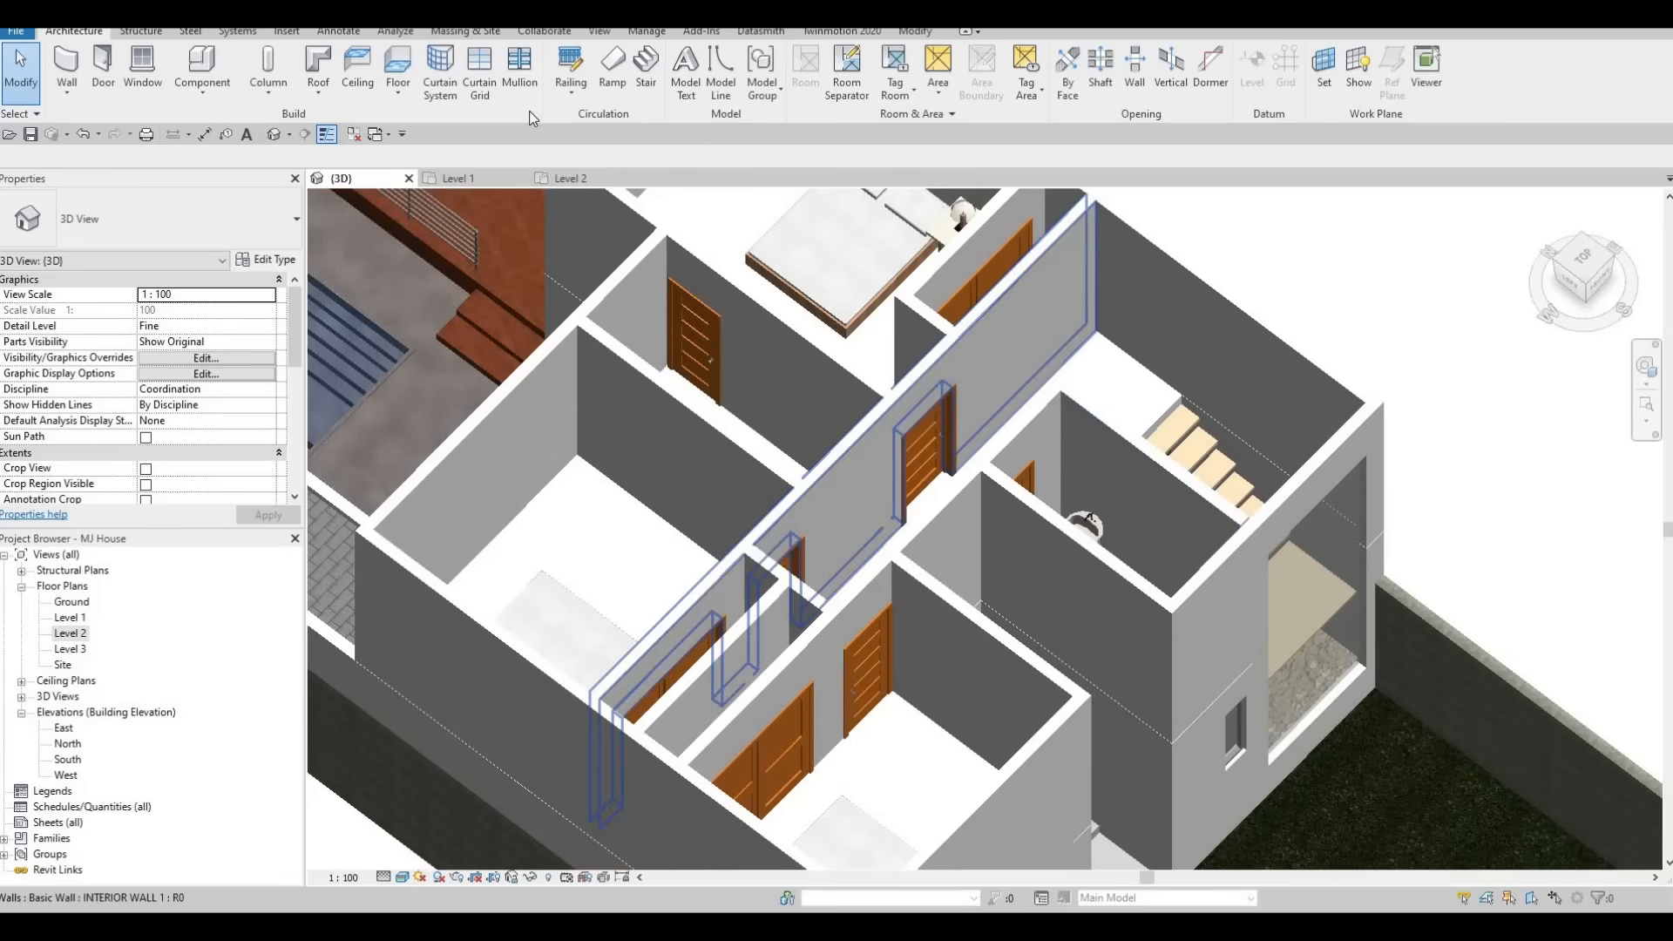
left_click(911, 32)
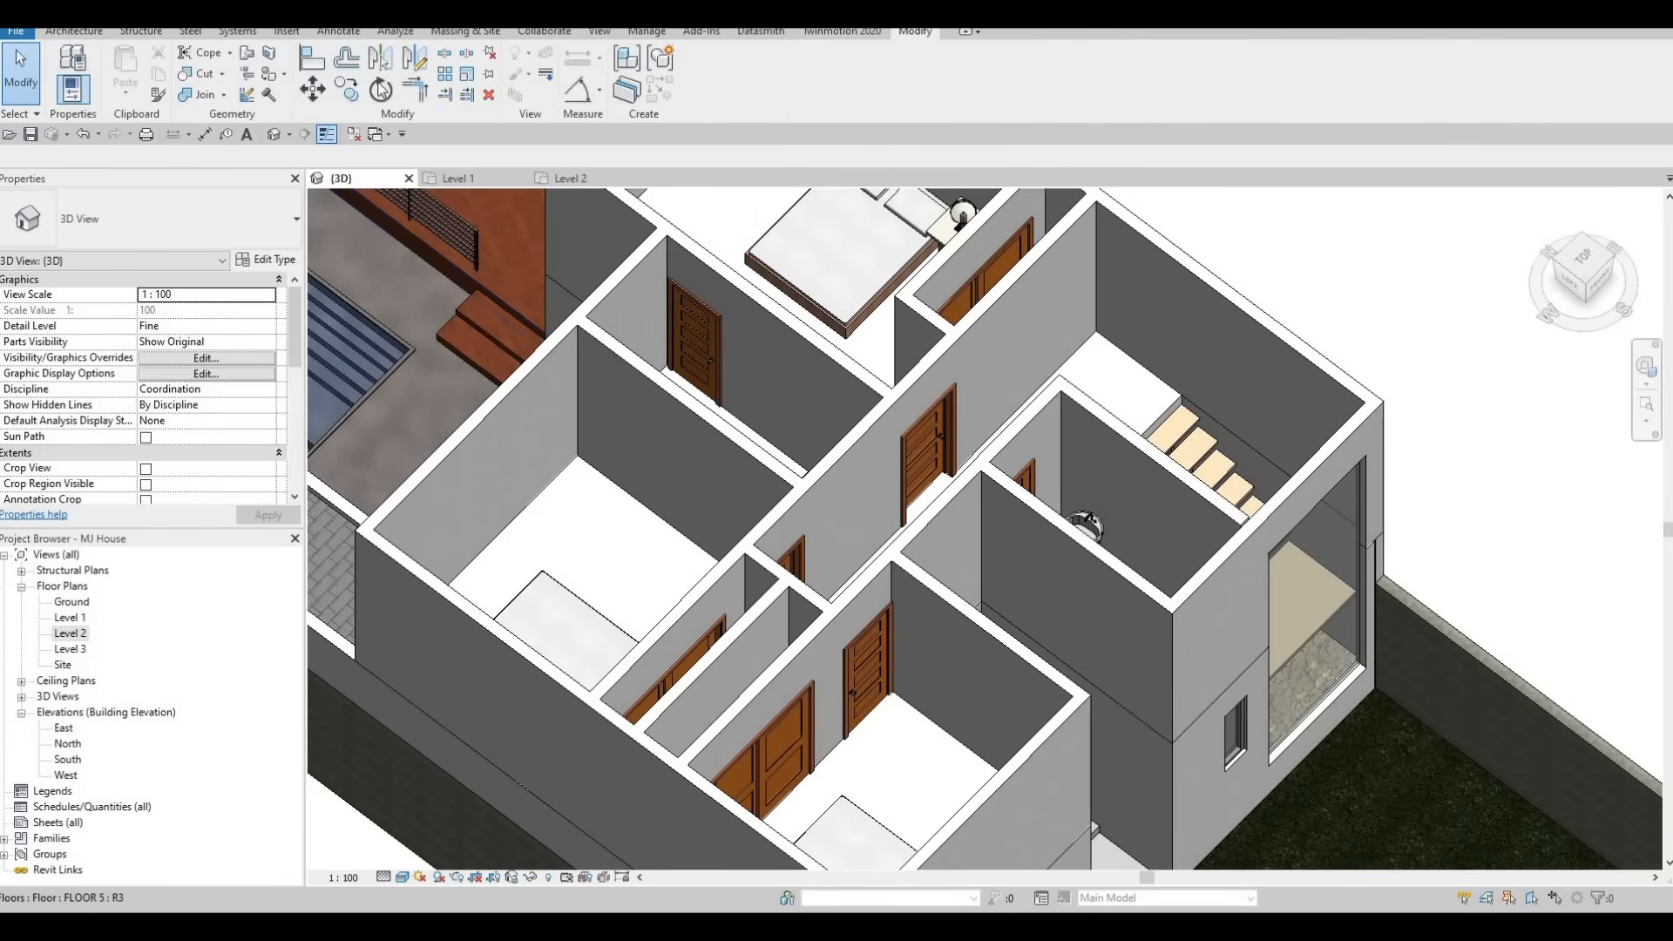
left_click(271, 76)
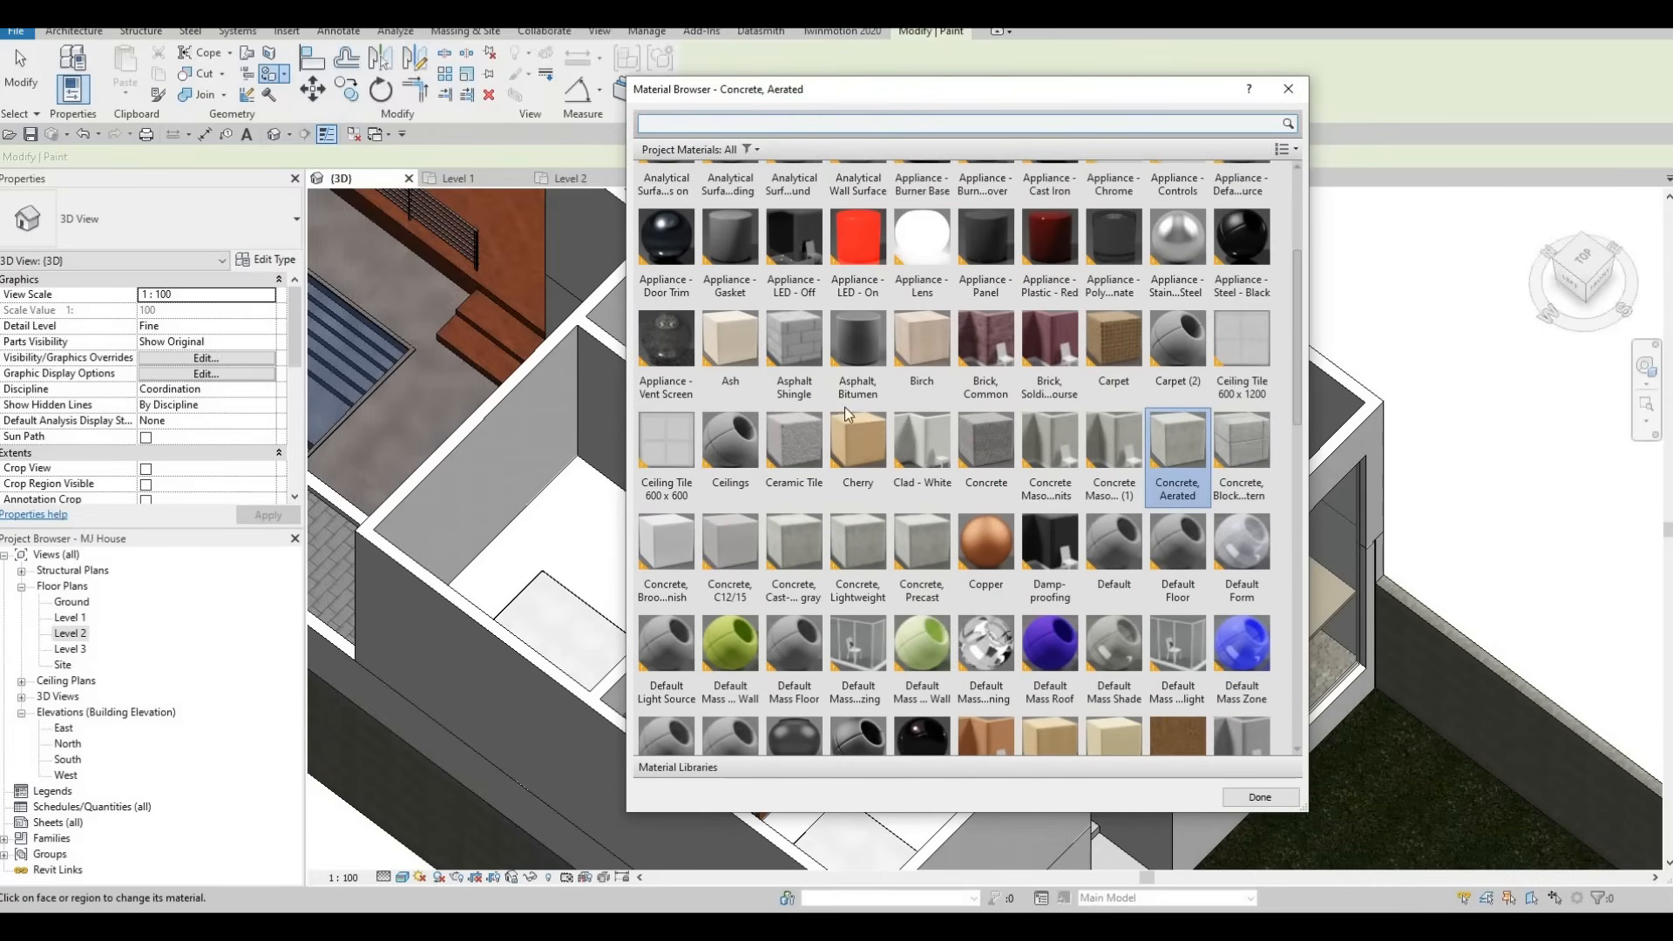
scroll(842, 410, "down", 10)
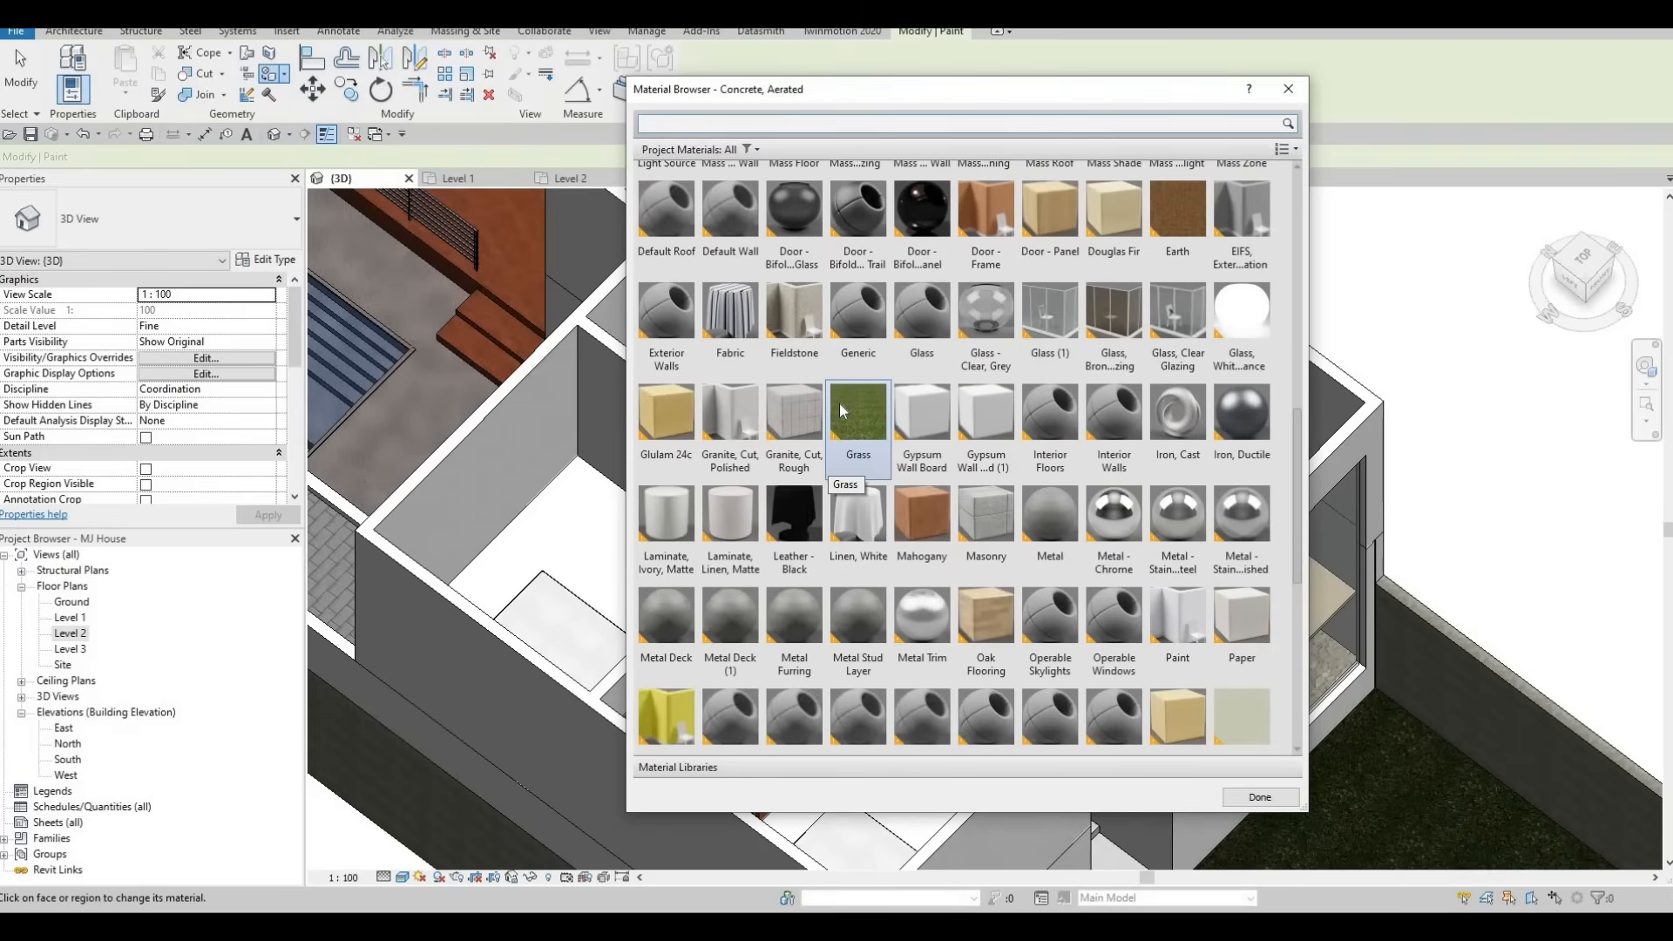
scroll(839, 404, "down", 5)
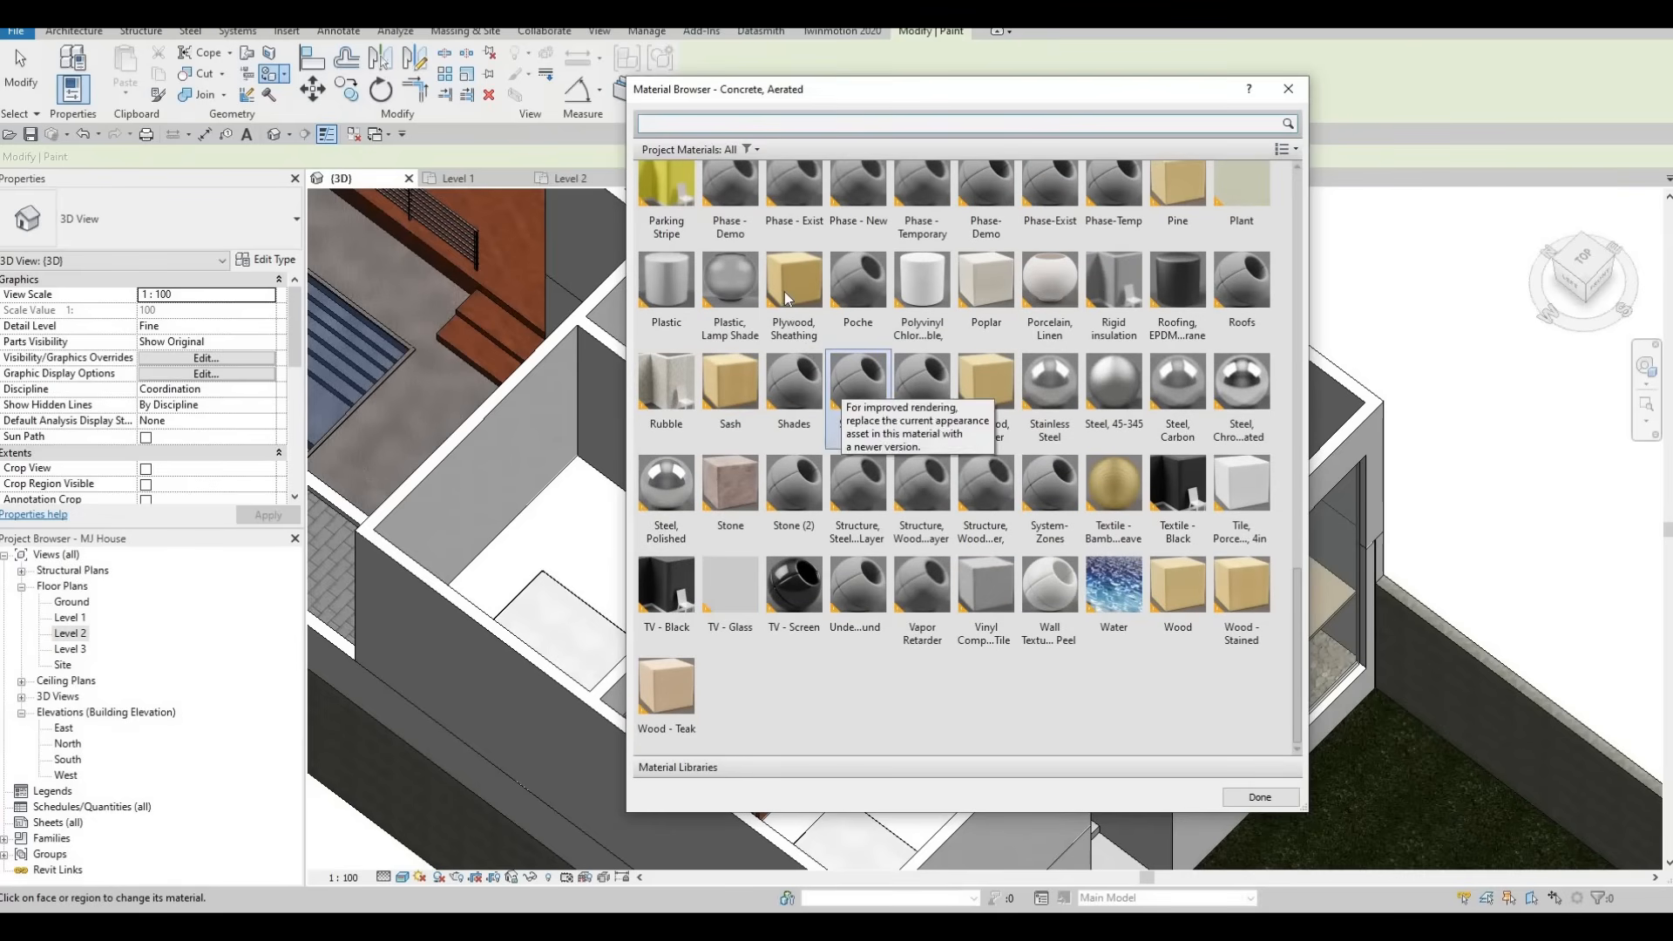
left_click(784, 296)
left_click(584, 528)
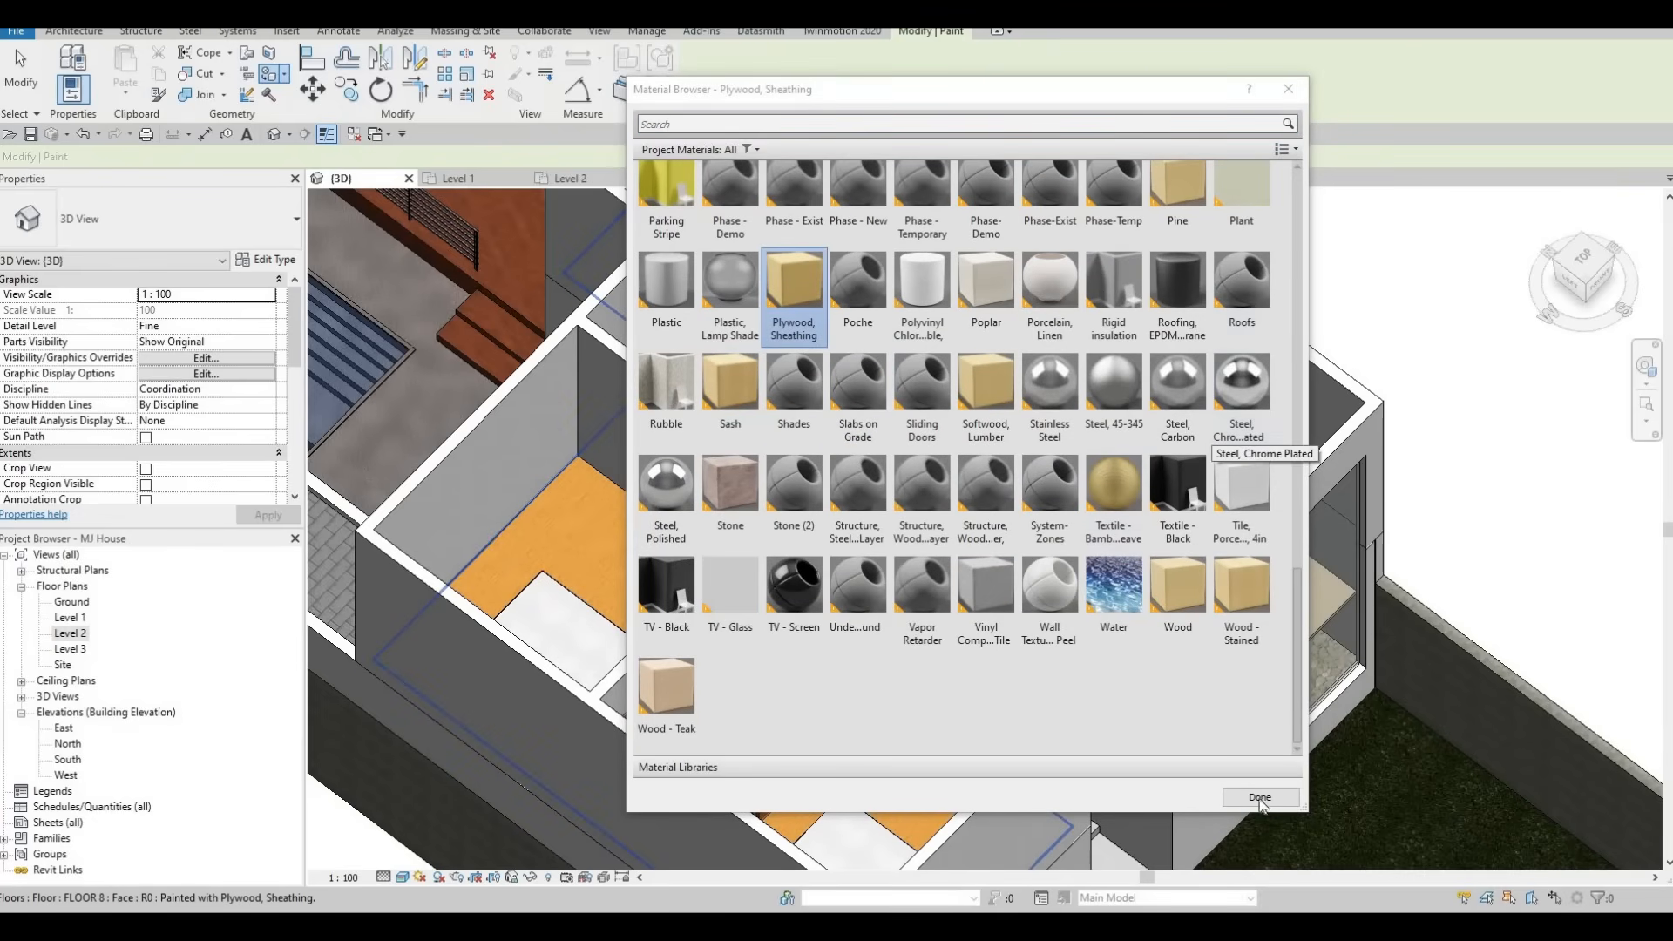
key("Escape")
Attach the top of the lower-storey wall protruding through the upper bathroom's floor to FLOOR 8.
scroll(1154, 392, "up", 3)
mouse_move(1154, 348)
middle_mouse_down("shift")
mouse_move(1053, 305)
mouse_move(1059, 187)
mouse_move(1110, 253)
mouse_move(1148, 397)
mouse_move(1119, 373)
mouse_move(1099, 386)
mouse_move(1100, 365)
mouse_move(1263, 349)
mouse_move(1295, 623)
mouse_move(1241, 404)
mouse_move(1256, 604)
mouse_move(1256, 505)
mouse_move(1175, 475)
mouse_move(1131, 514)
mouse_move(1014, 554)
mouse_move(1022, 474)
mouse_move(934, 651)
mouse_move(1058, 669)
mouse_move(1006, 677)
middle_mouse_up("shift")
scroll(1256, 604, "up", 2)
scroll(1130, 513, "down", 1)
scroll(954, 688, "up", 2)
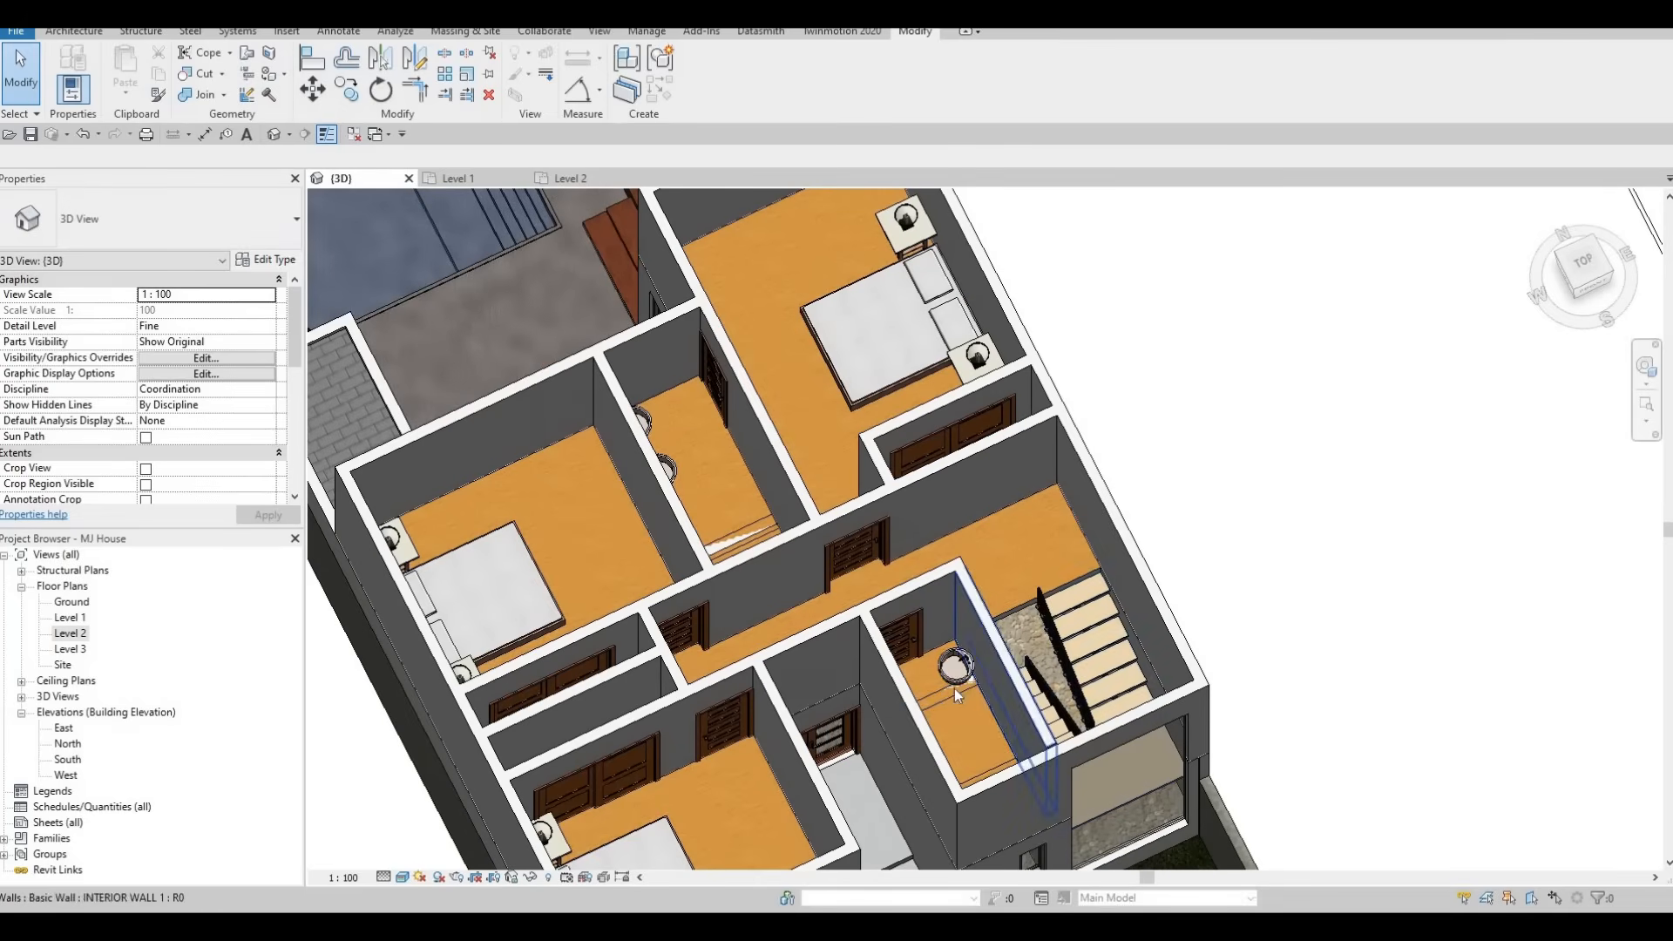
middle_click_drag(938, 700, 719, 581, "shift")
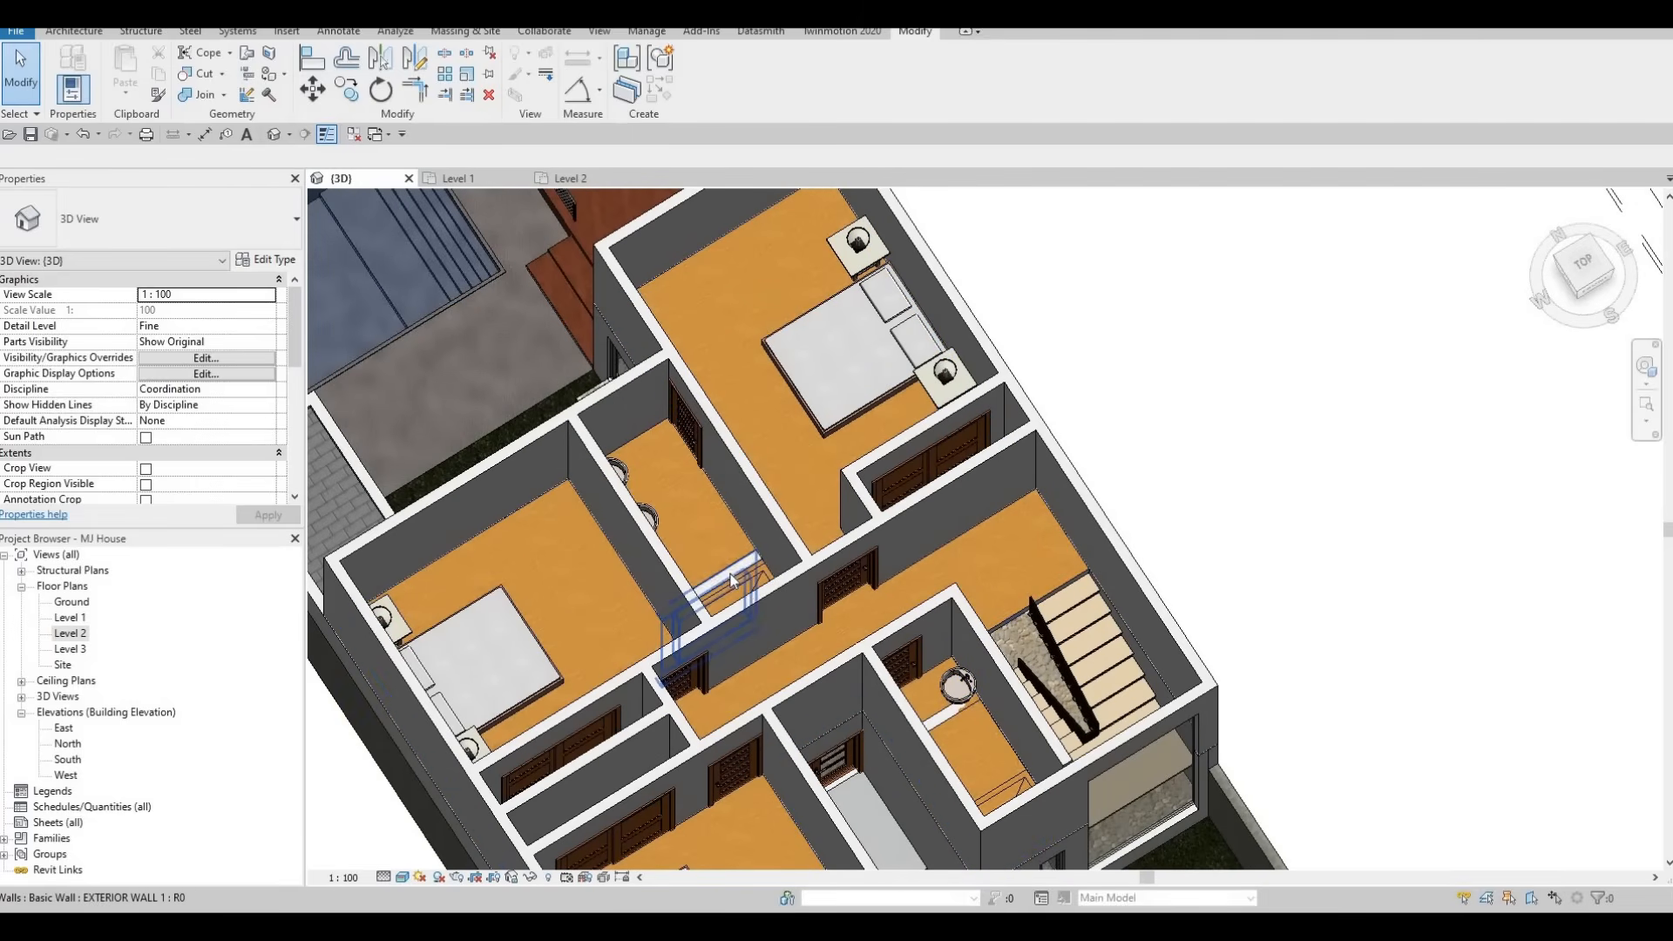
left_click(731, 576)
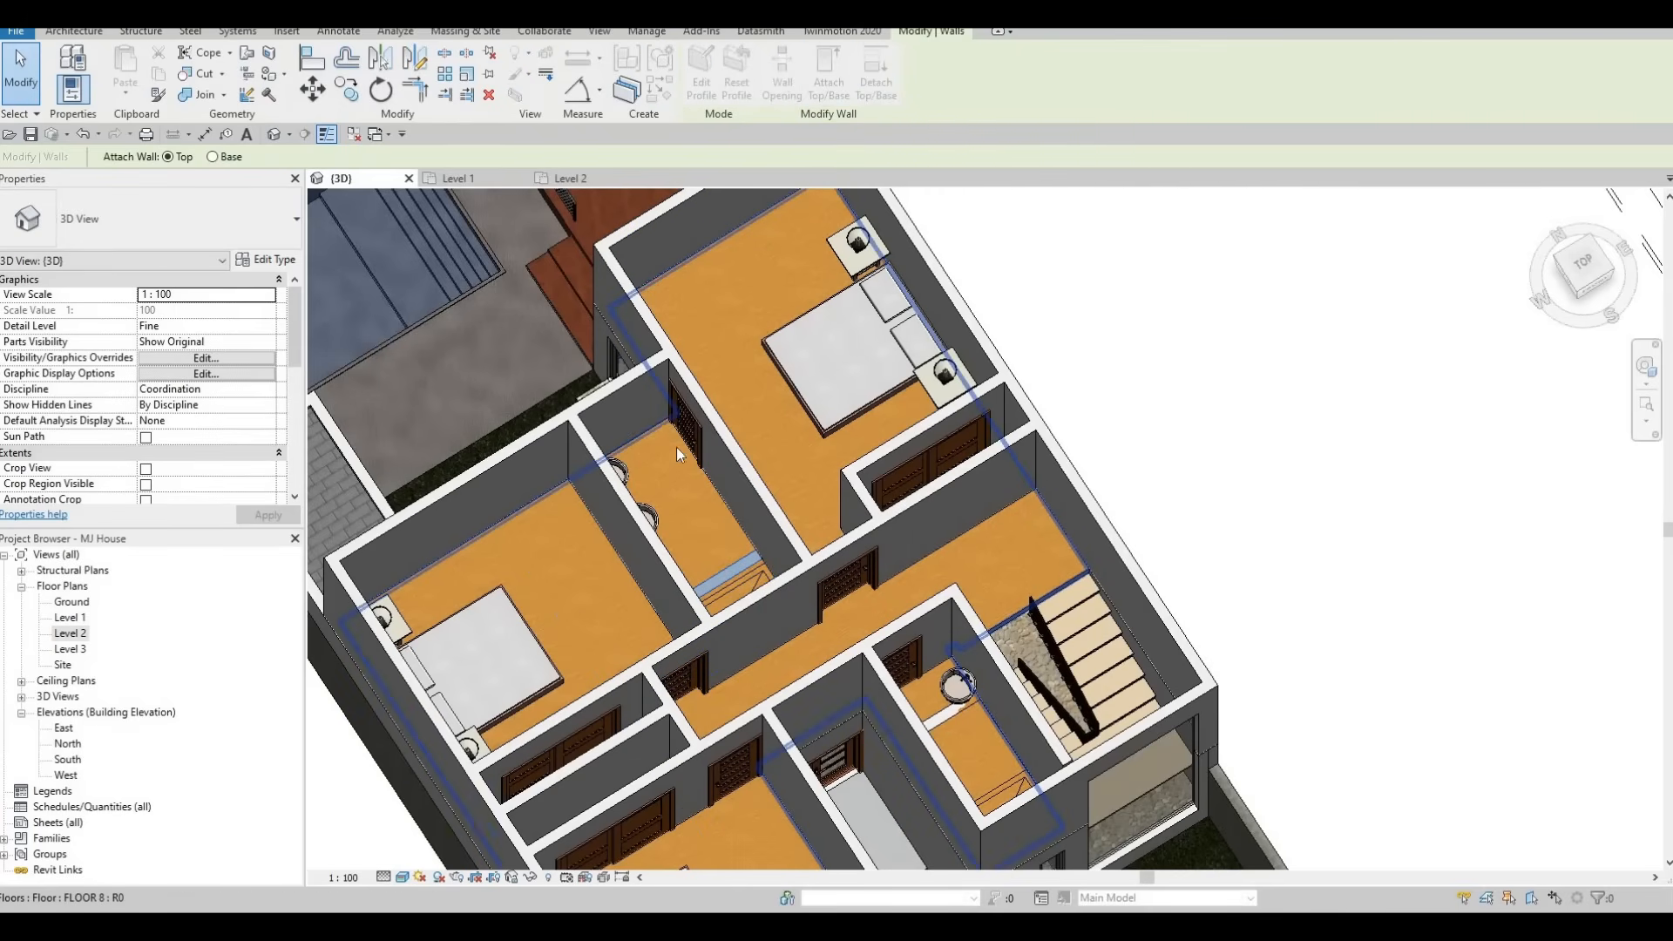
left_click(656, 425)
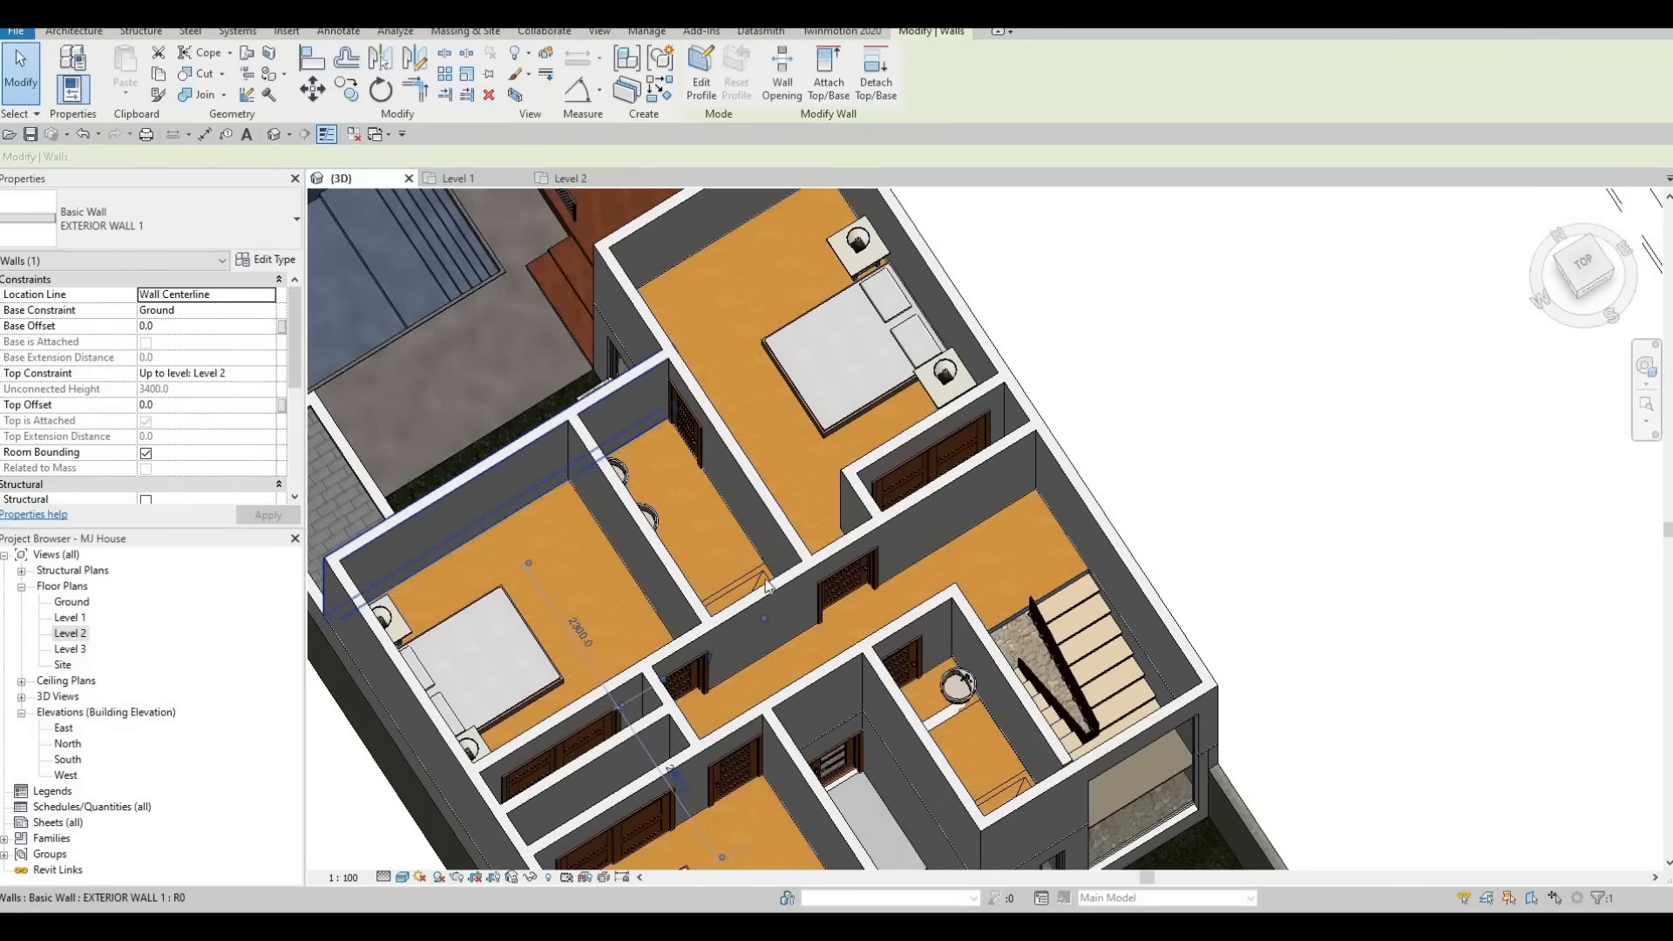
key("Escape")
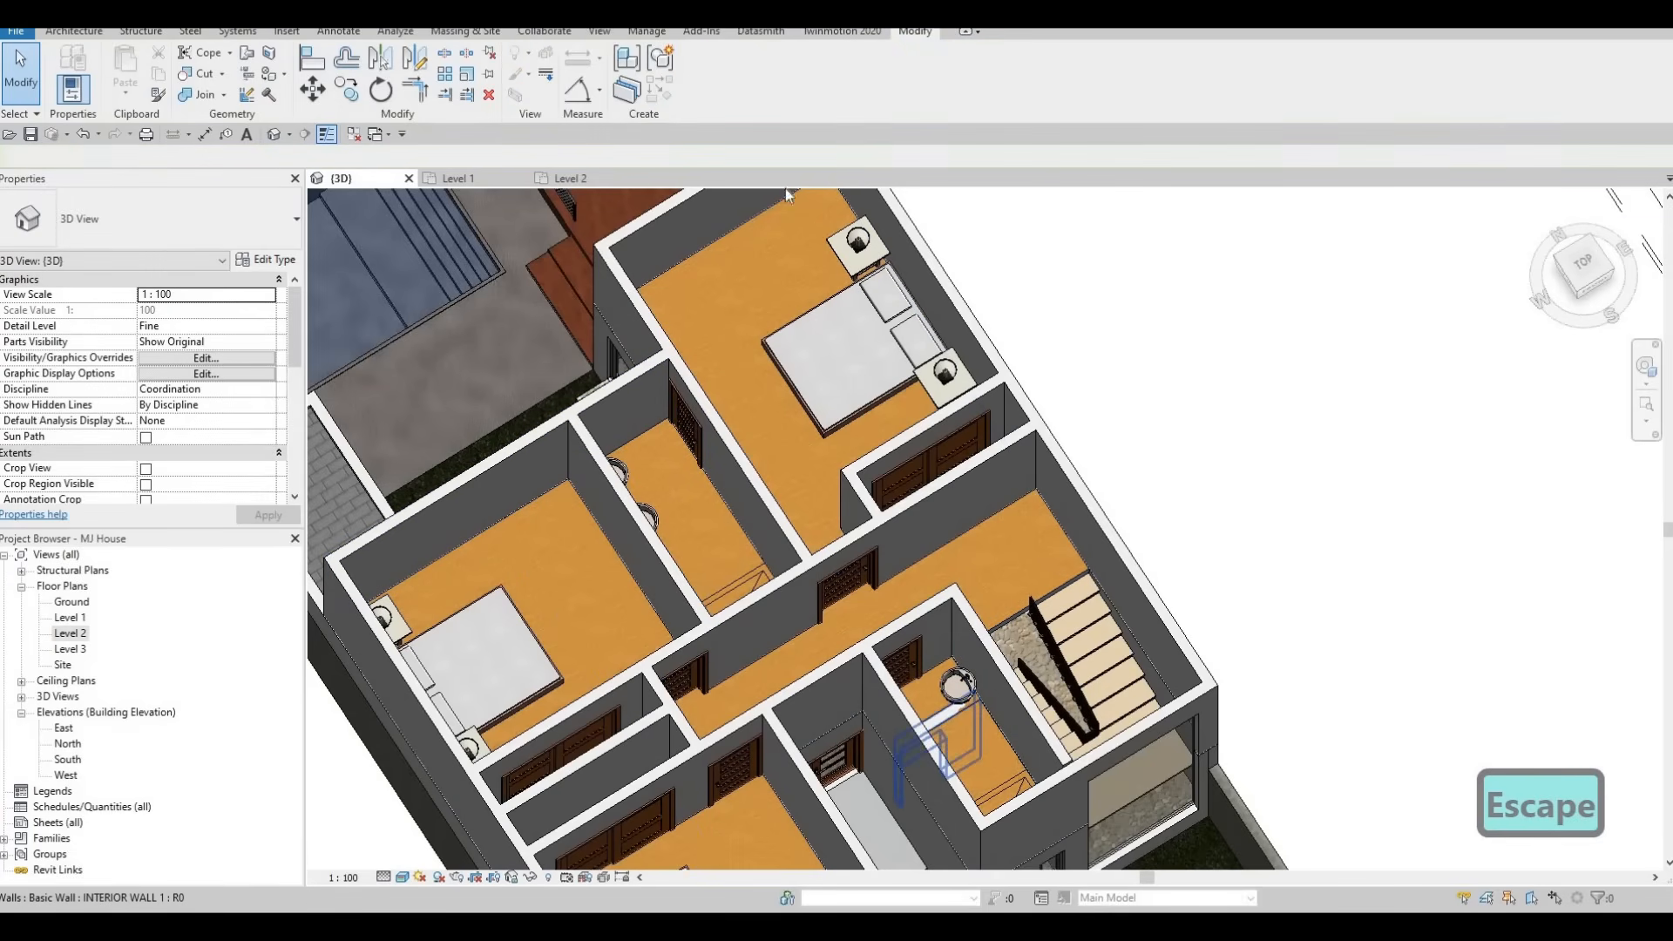
Attach the top of the interior wall protruding through the stair-side bathroom's floor to FLOOR 8.
left_click(948, 718)
key("Escape")
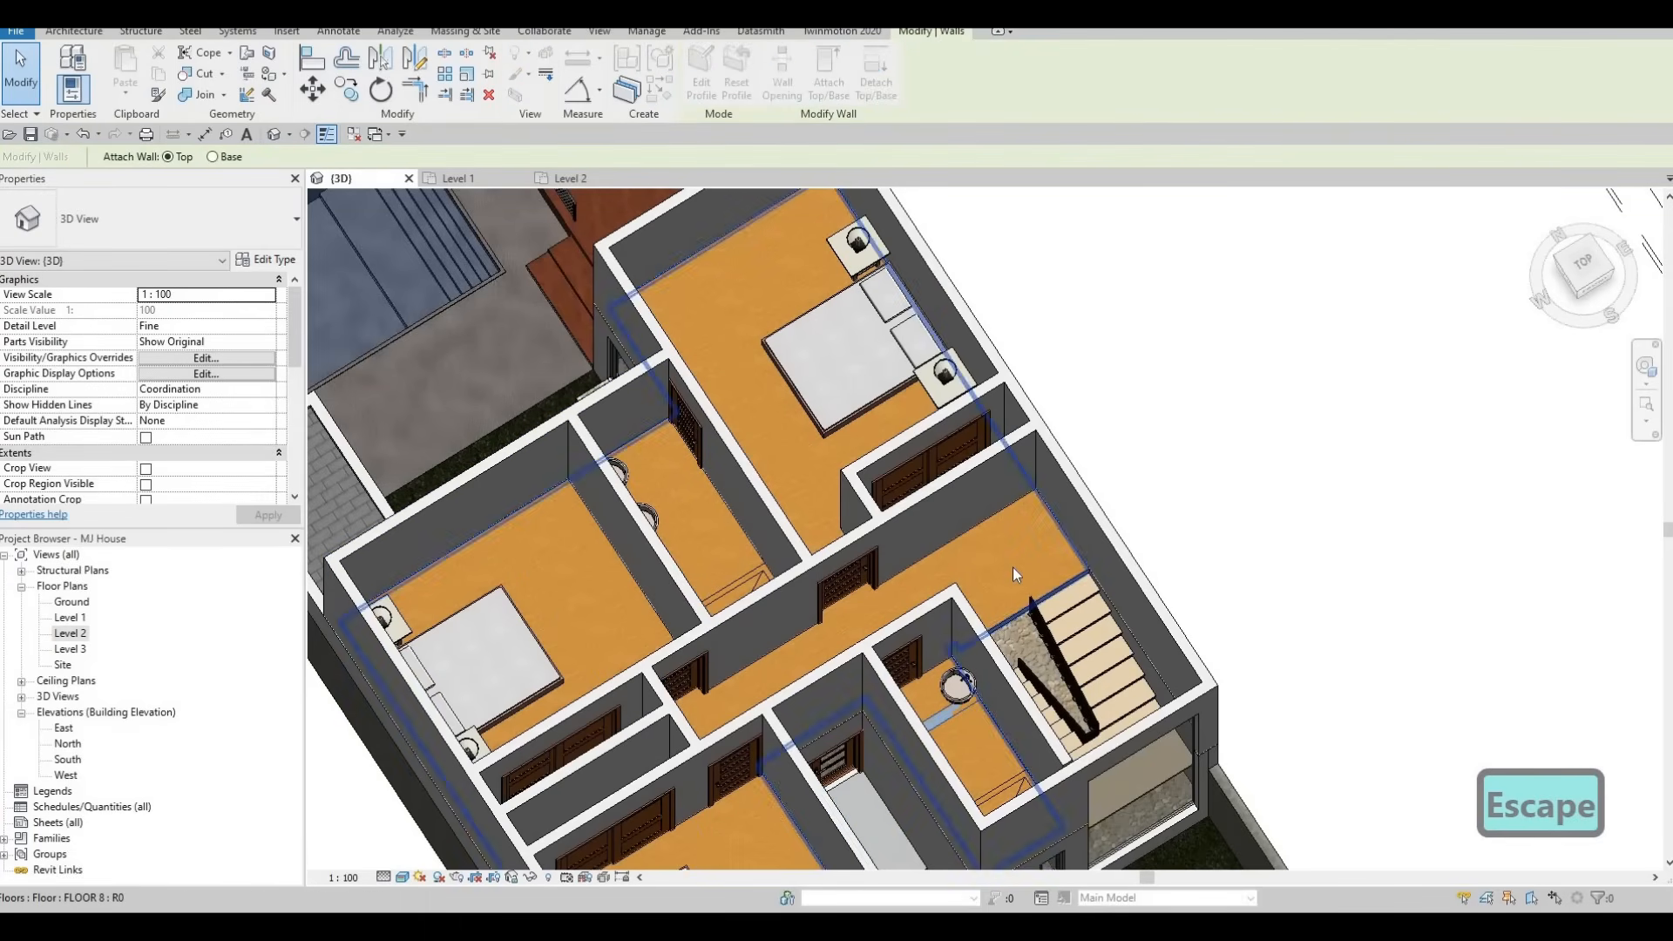
middle_click_drag(863, 594, 127, 631, "shift")
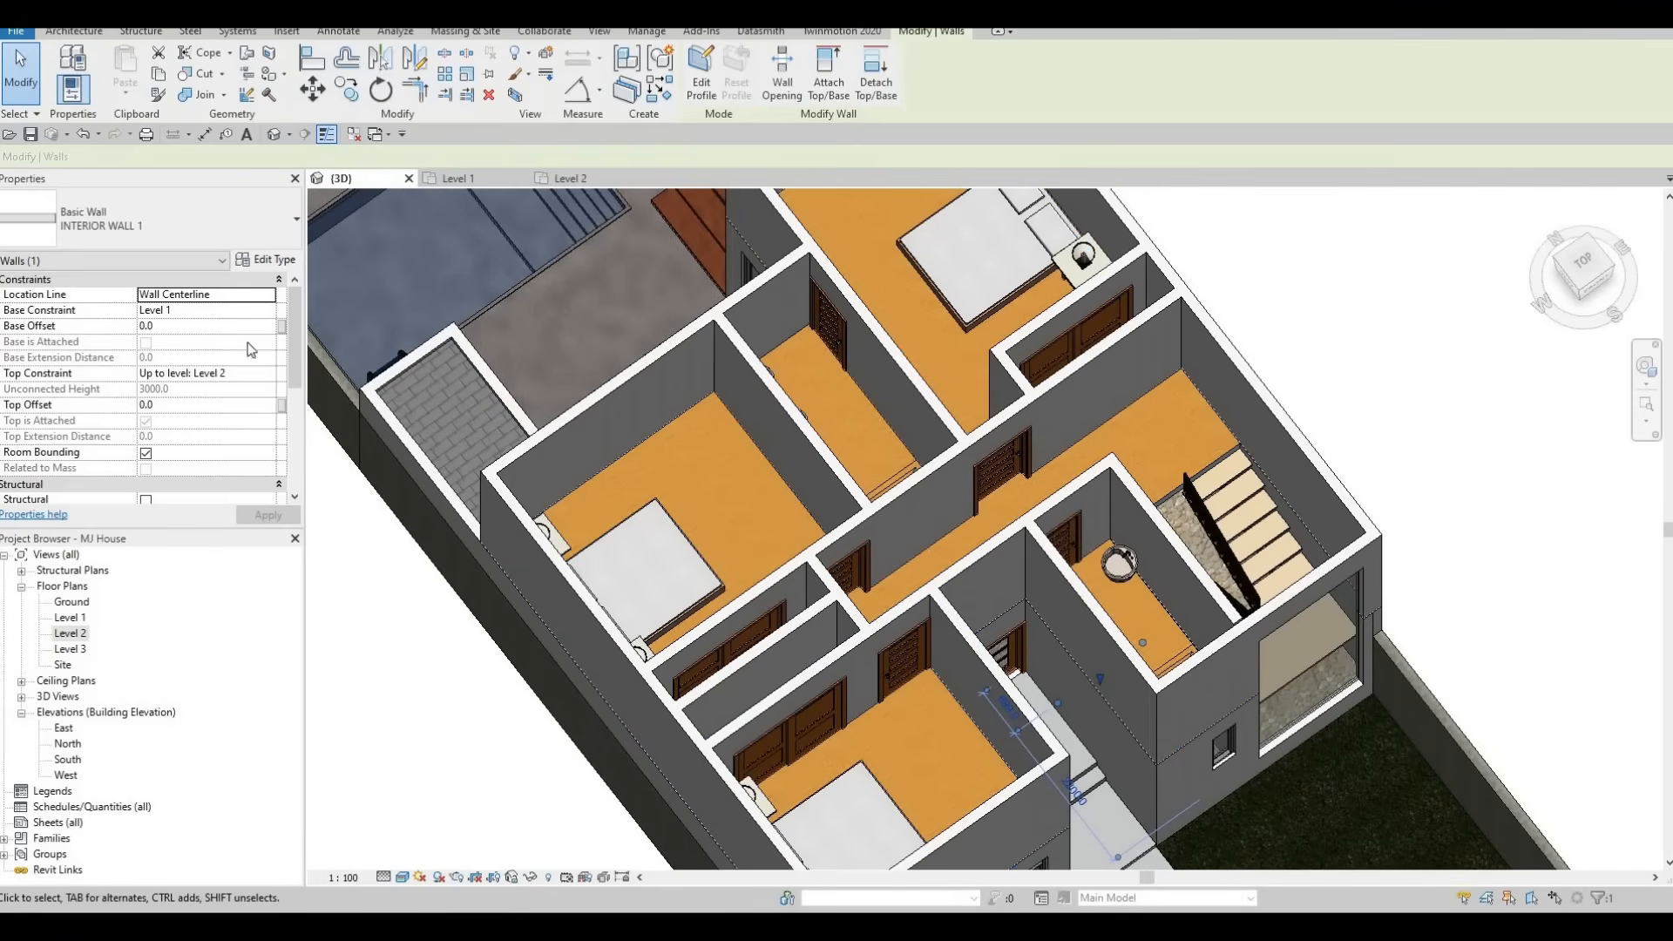
scroll(671, 462, "down", 2)
middle_click_drag(749, 522, 732, 396, "shift")
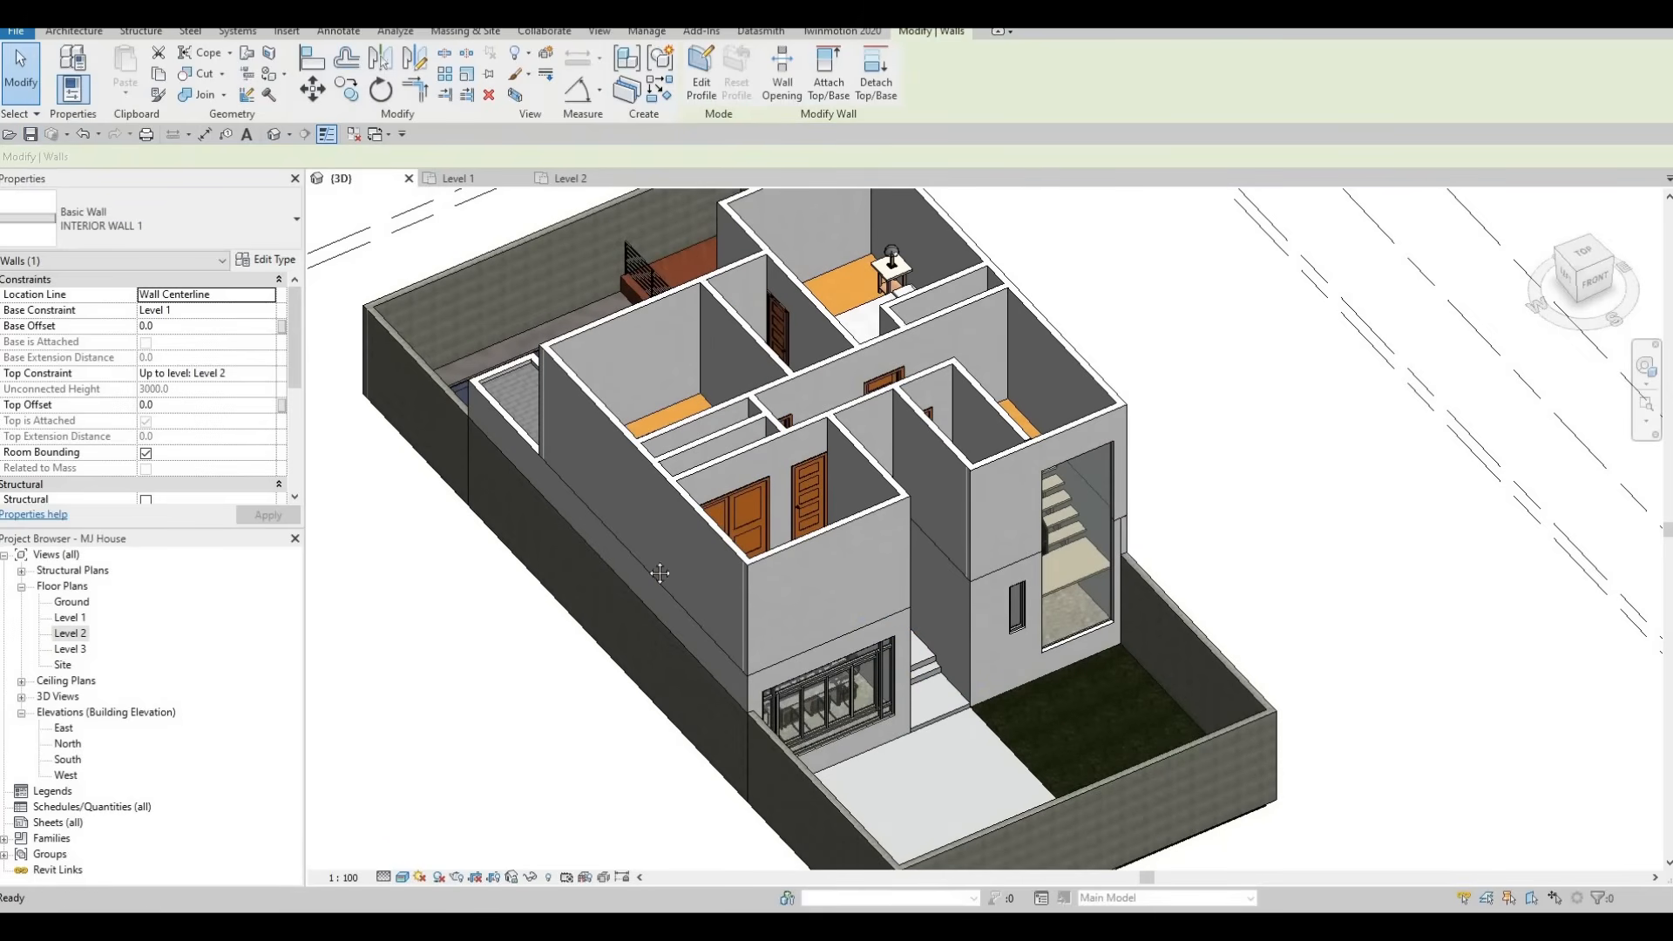
key("Escape")
middle_click_drag(665, 579, 673, 572, "shift")
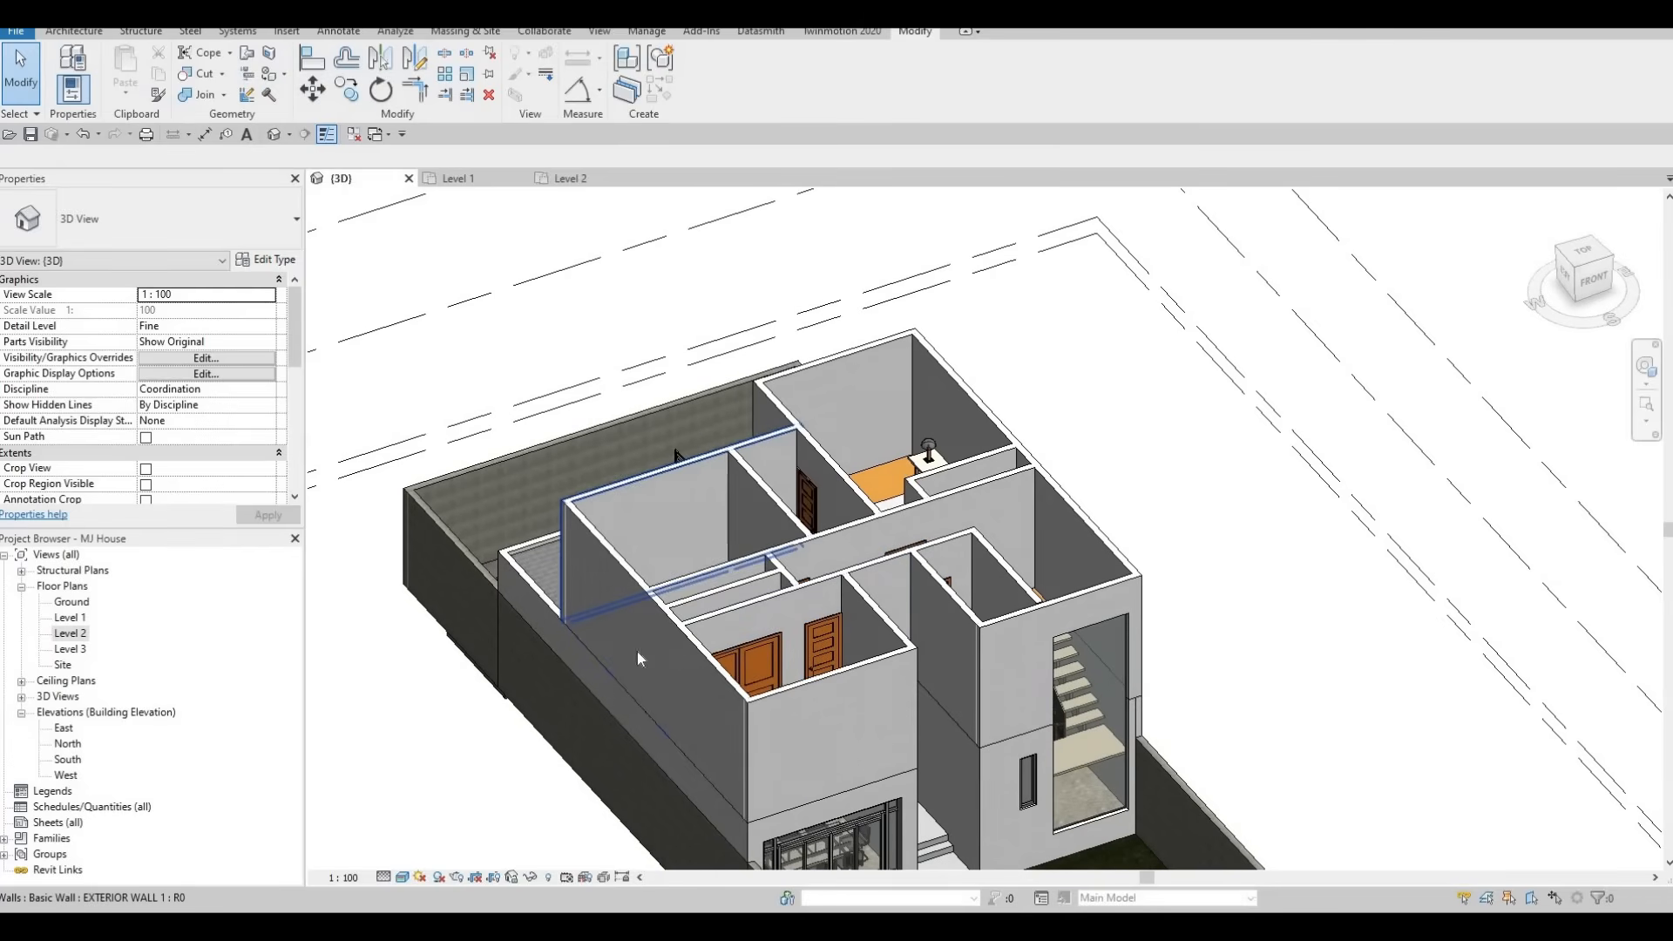